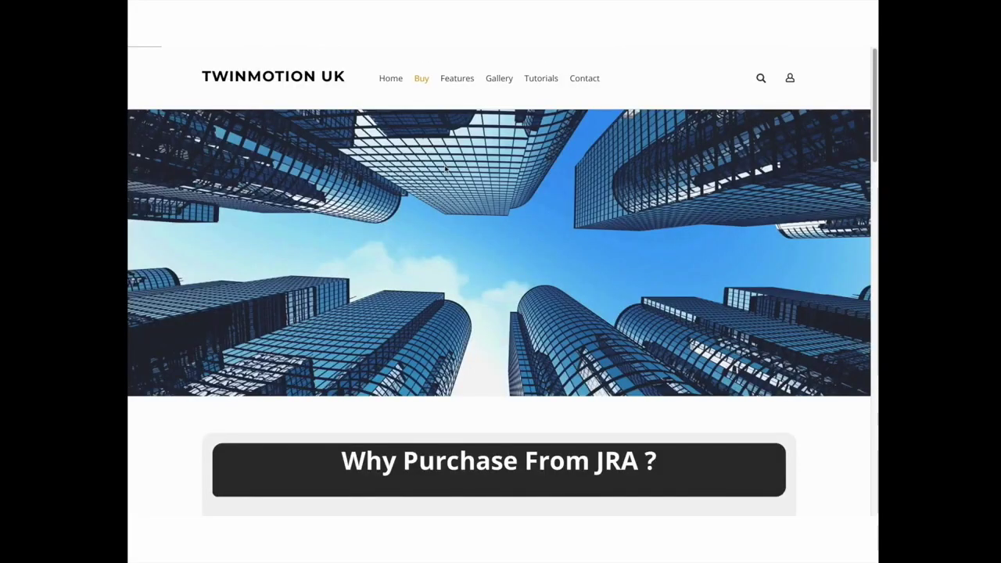
# Step: Look through the Buy page of the Twinmotion UK website for the licence options, prices and trial download link
pyautogui.scroll(-4, 448, 167)
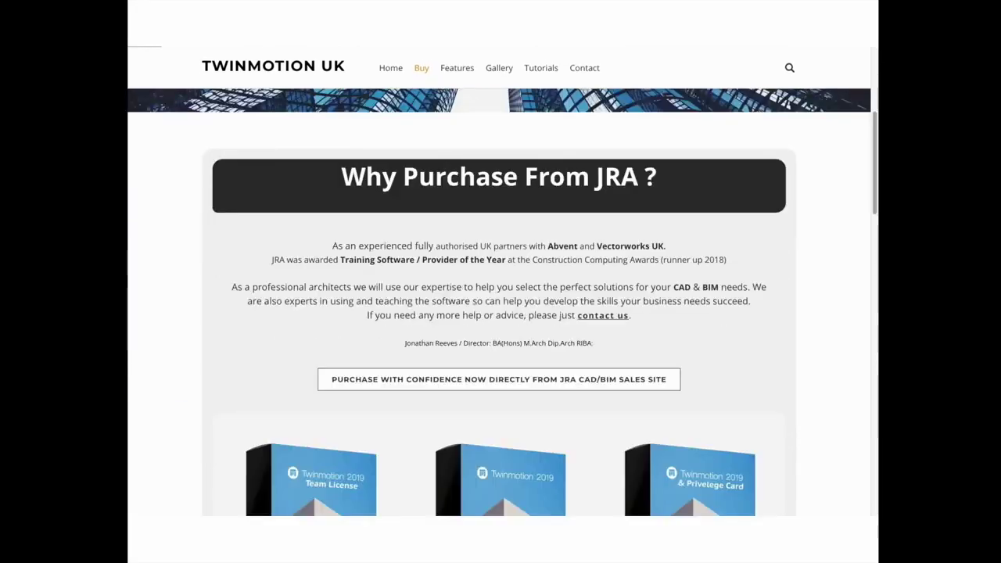
pyautogui.scroll(-5, 446, 168)
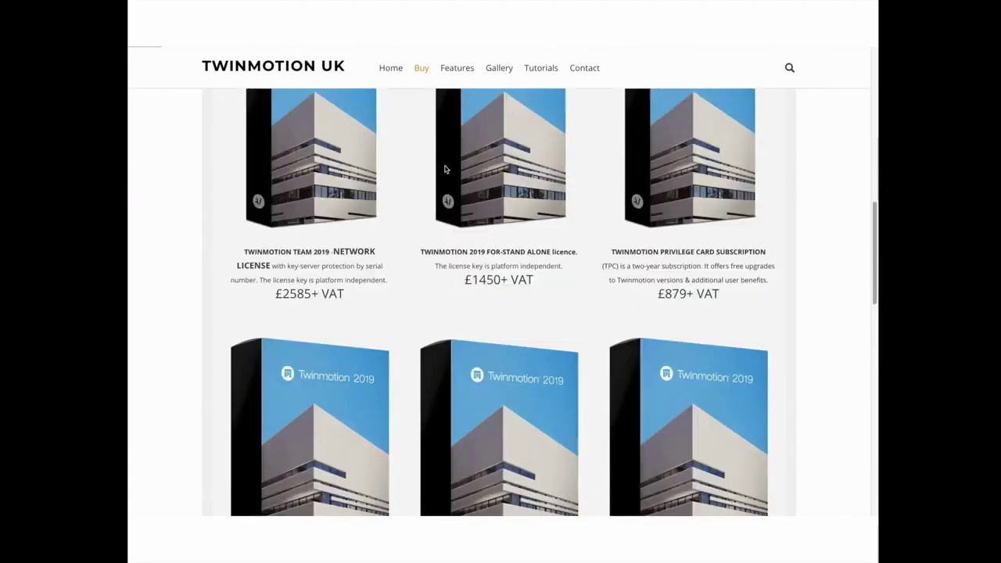
pyautogui.scroll(-6, 445, 169)
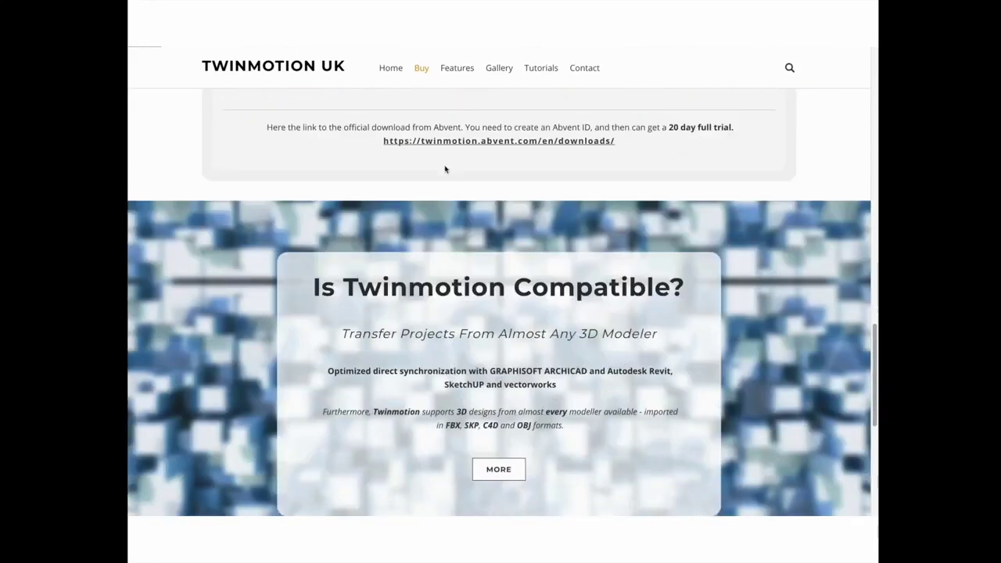
pyautogui.scroll(15, 447, 169)
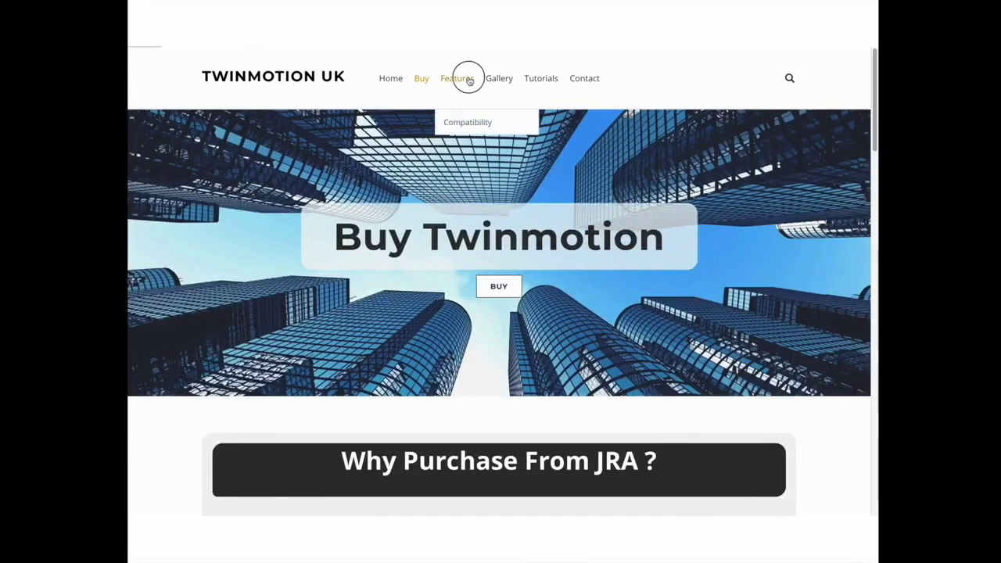
# Step: Open the website's Features page and look through the new Twinmotion 2019 features and compatibility sections
pyautogui.click(469, 80)
pyautogui.scroll(-2, 458, 192)
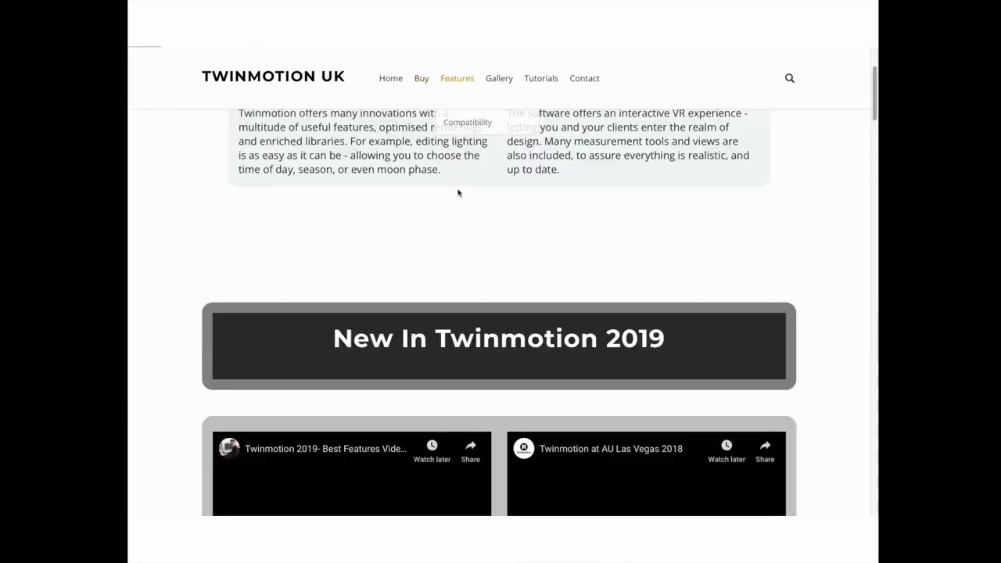
pyautogui.scroll(-3, 446, 201)
pyautogui.scroll(-3, 481, 184)
pyautogui.scroll(-5, 481, 184)
pyautogui.scroll(-8, 483, 185)
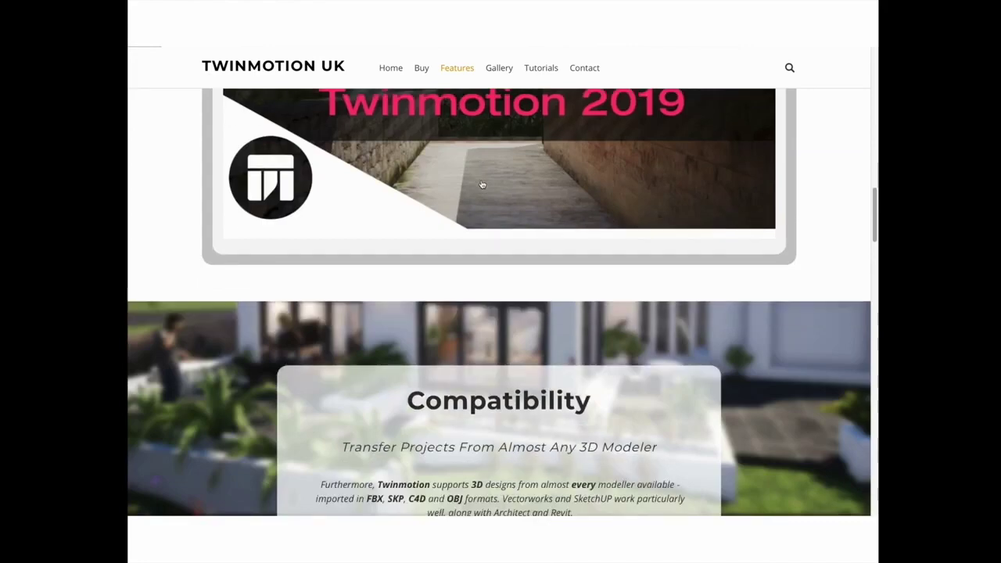
pyautogui.scroll(20, 482, 185)
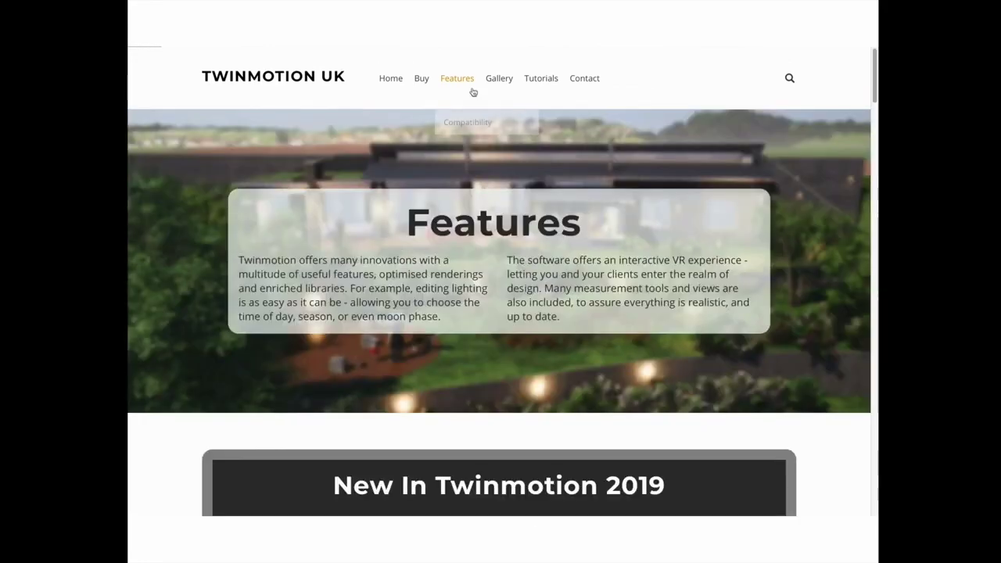
# Step: Open the website's Gallery page and browse the user gallery videos
pyautogui.click(496, 82)
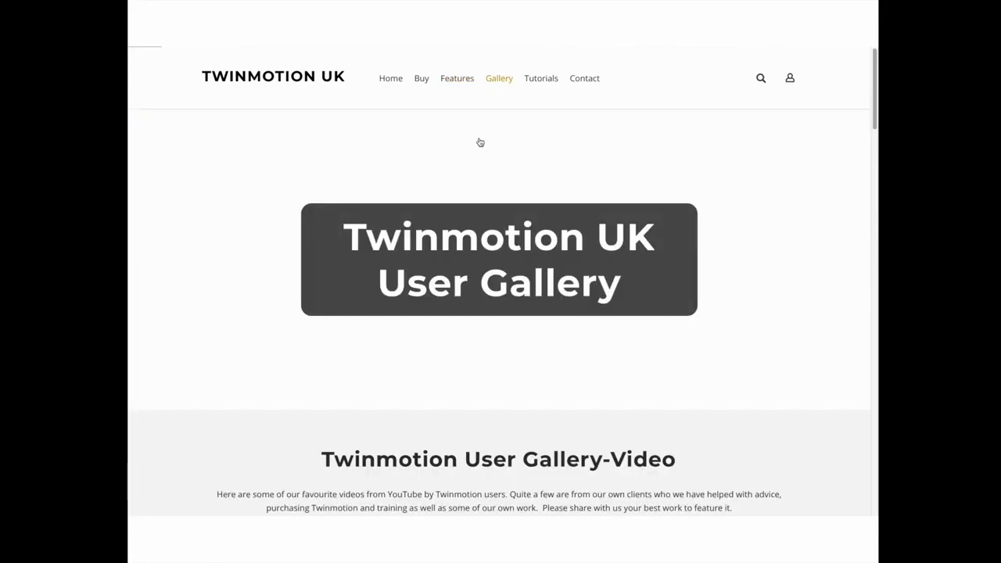
pyautogui.scroll(-3, 475, 151)
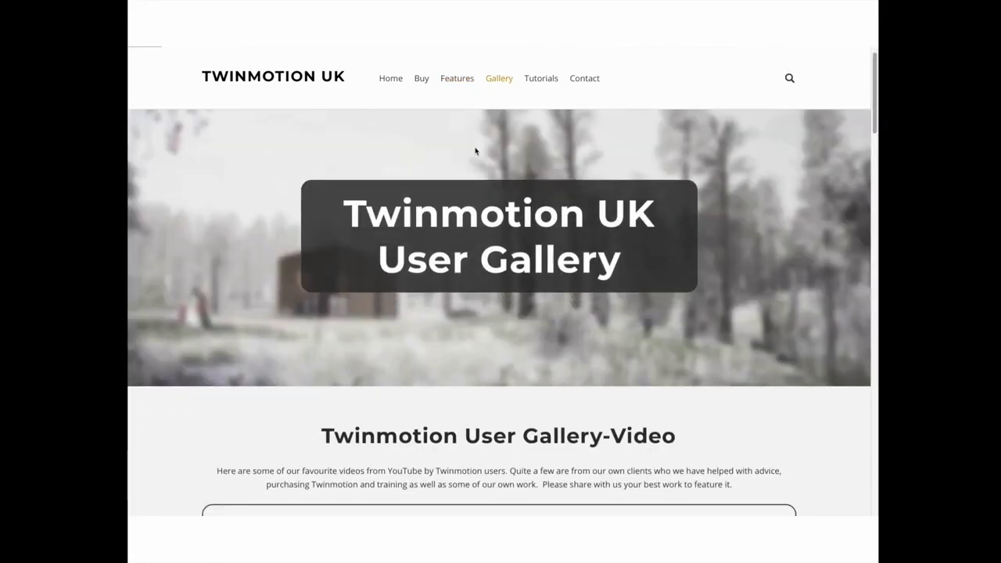
pyautogui.scroll(-5, 475, 149)
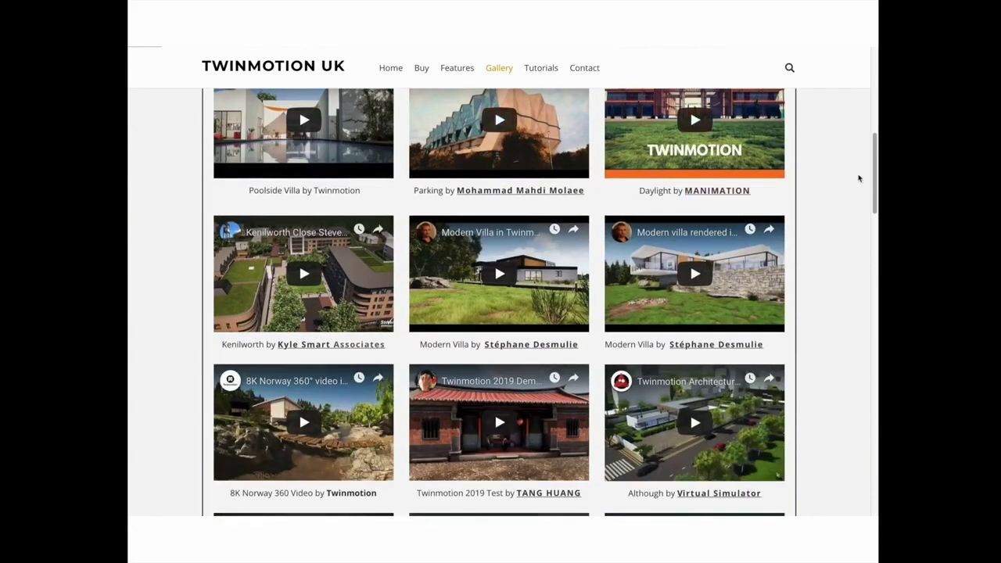
pyautogui.moveTo(873, 180); pyautogui.dragTo(858, 90)
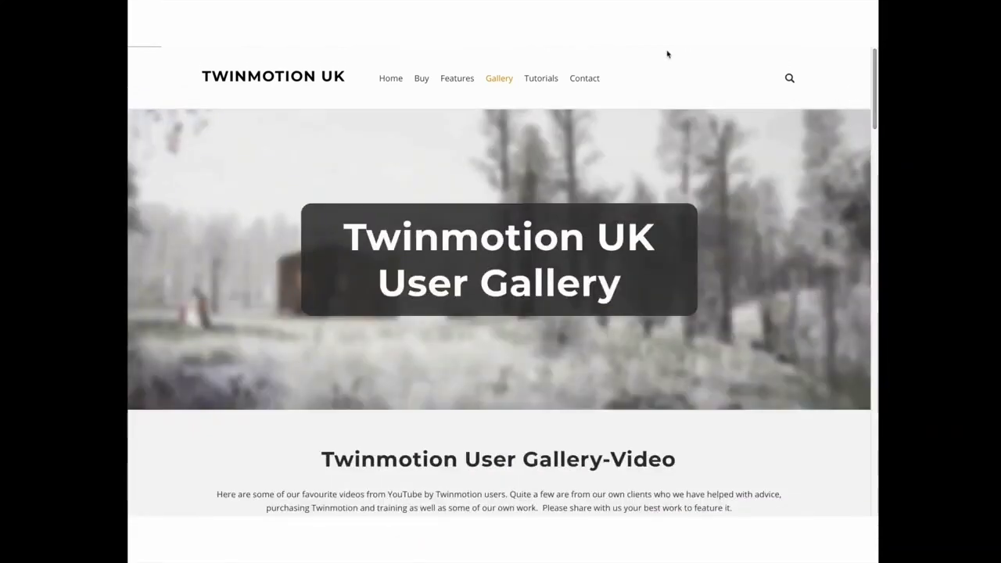
# Step: Look through the website's Tutorials page, and open the Contact page to view its contents
pyautogui.click(549, 84)
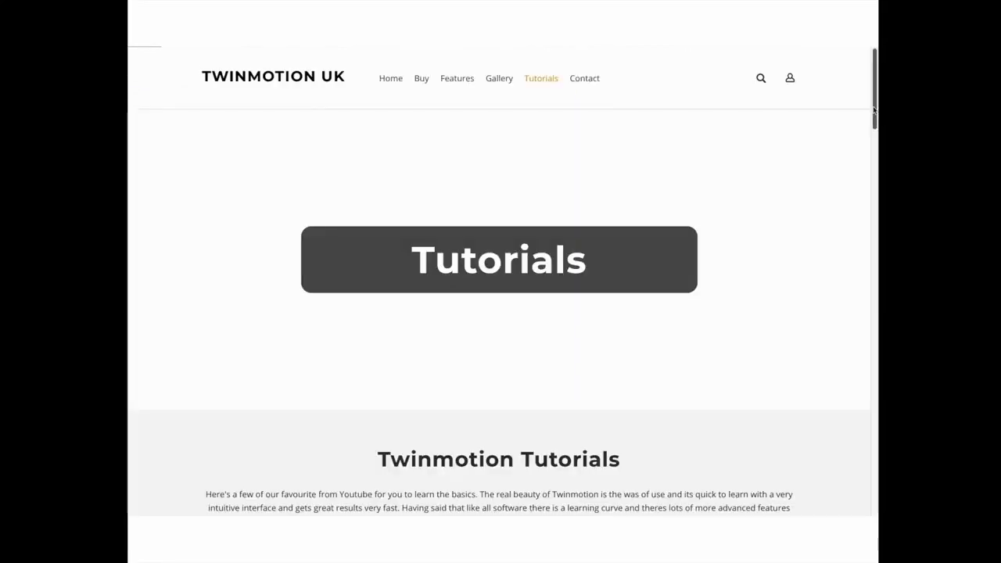
pyautogui.moveTo(874, 112)
pyautogui.mouseDown()
pyautogui.moveTo(871, 459)
pyautogui.moveTo(860, 185)
pyautogui.moveTo(870, 97)
pyautogui.mouseUp()
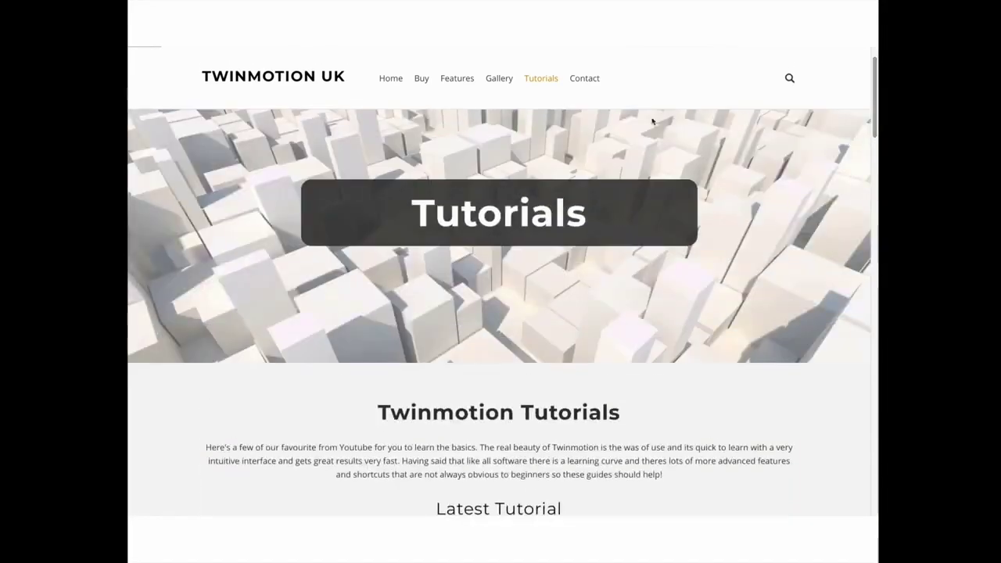
pyautogui.click(583, 80)
pyautogui.moveTo(874, 143); pyautogui.dragTo(868, 425)
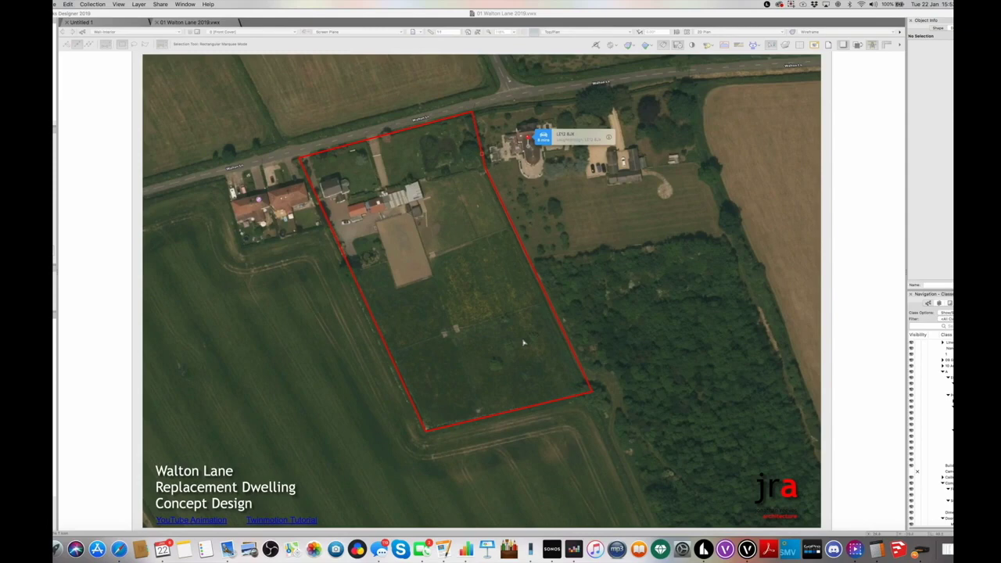
# Step: Switch to the Walton Lane 2019 drawing in Vectorworks, enlarge the layer list and display the 00 [Photos] sheet layer
pyautogui.click(261, 34)
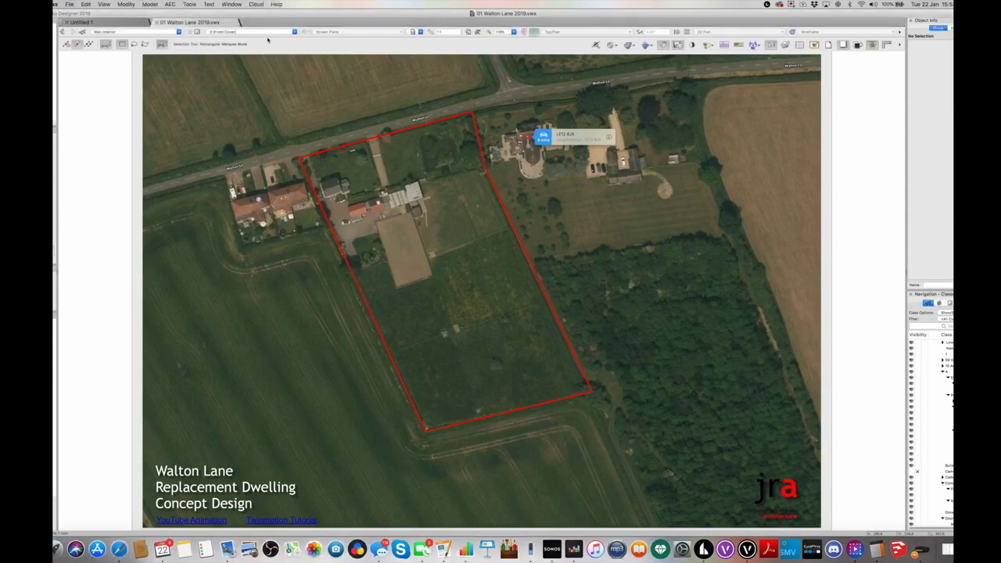
pyautogui.click(263, 33)
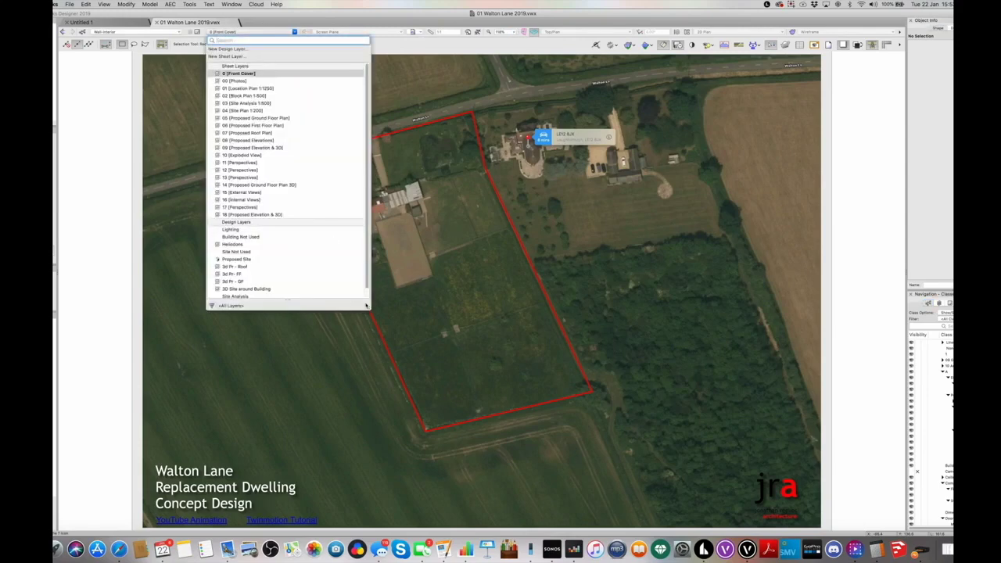
pyautogui.moveTo(366, 306); pyautogui.dragTo(365, 385)
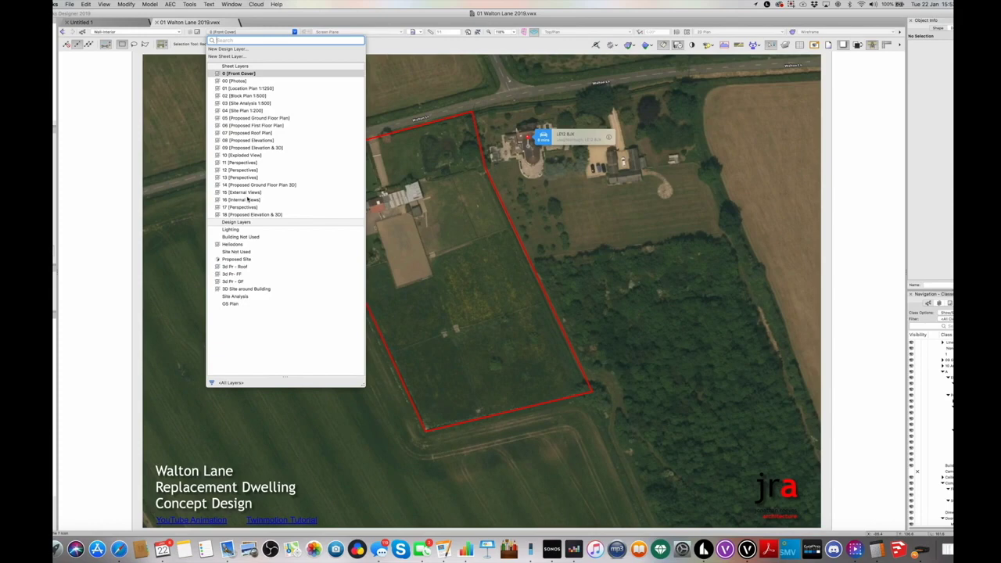
pyautogui.click(241, 80)
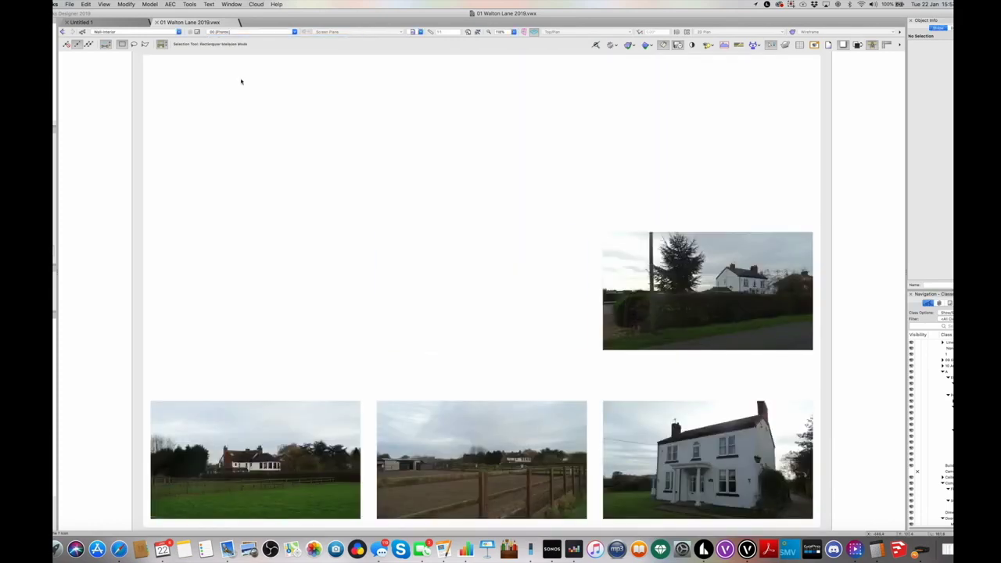
# Step: Display the 01 [Location Plan 1:1250] sheet layer, inspect the proposed house on the site up close and return to the whole sheet
pyautogui.click(259, 33)
pyautogui.click(246, 90)
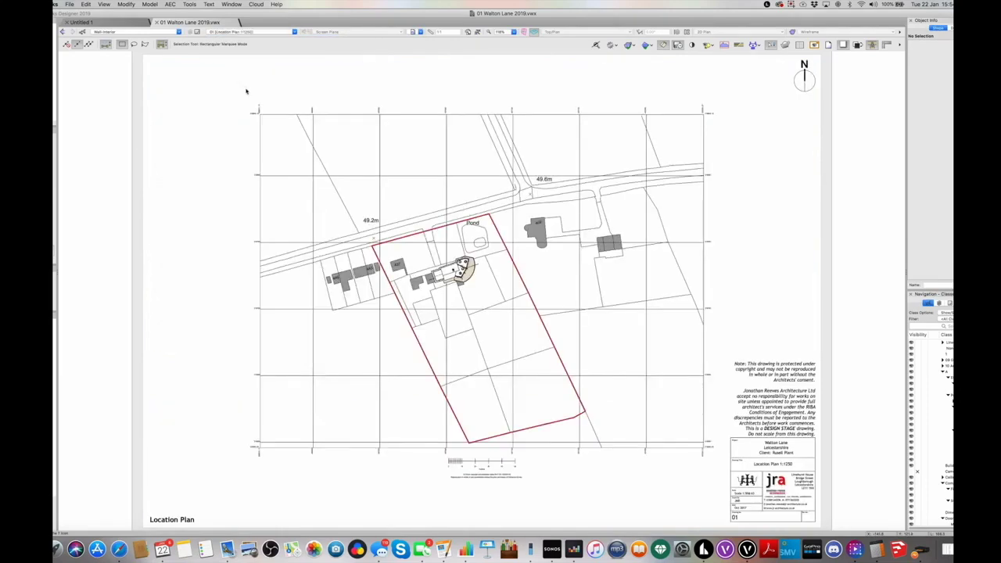
pyautogui.press('c')
pyautogui.moveTo(381, 226); pyautogui.dragTo(529, 325)
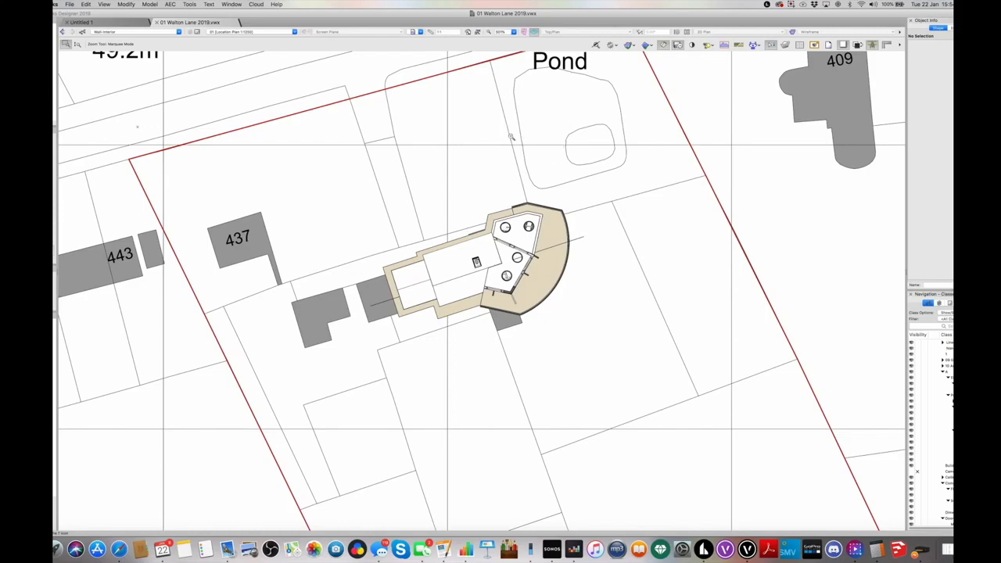
pyautogui.press('super+4')
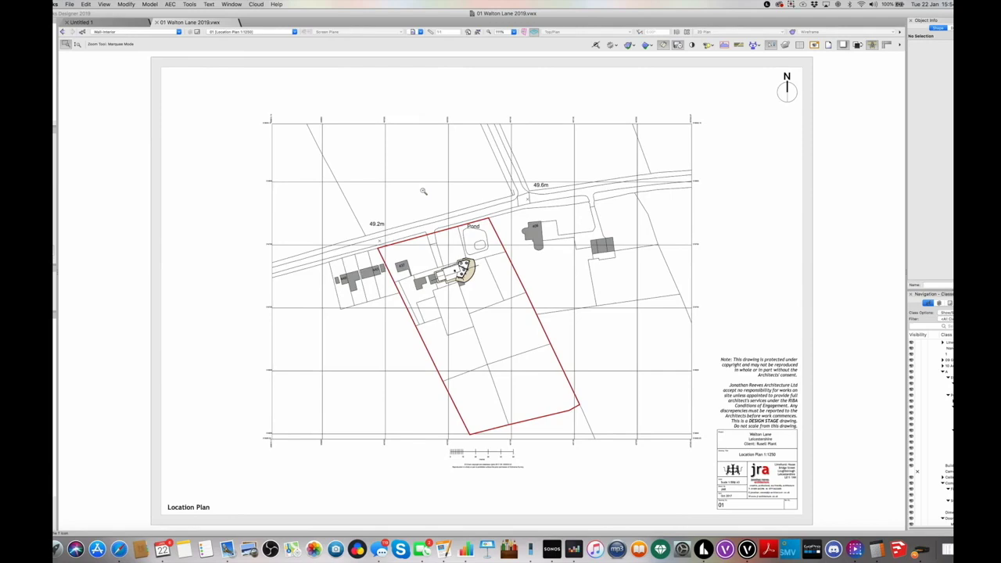
# Step: Go through the sheet layers 02 [Block Plan 1:500], 03 [Site Analysis 1:500] and 04 [Site Plan 1:200] in order
pyautogui.press('super+Down')
pyautogui.press('x')
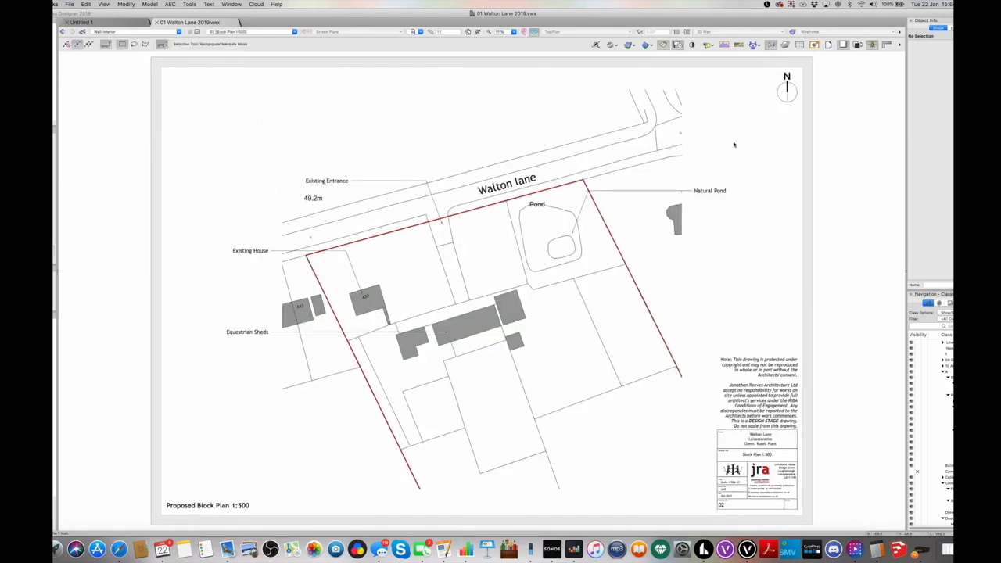
pyautogui.press('super+Page_Down')
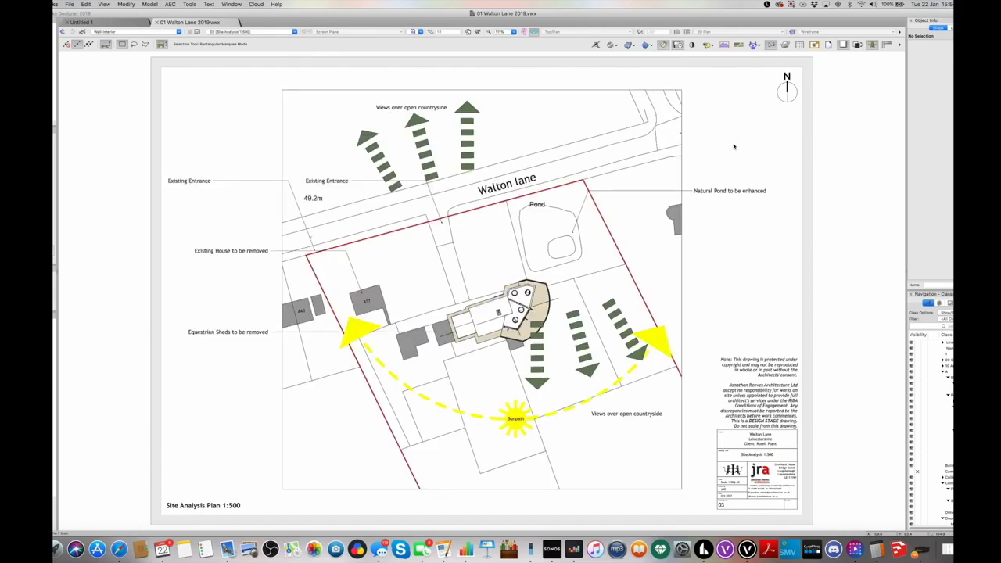
pyautogui.press('super+Page_Down')
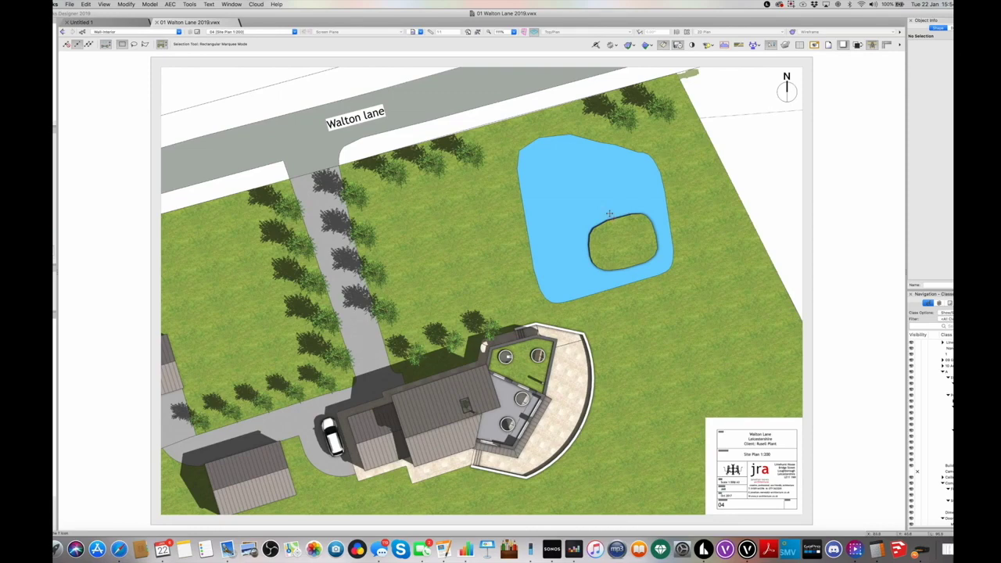
# Step: Display the 05 [Proposed Ground Floor Plan] sheet layer, examine the entrance and living area up close, and return to the whole sheet
pyautogui.press('super+Down')
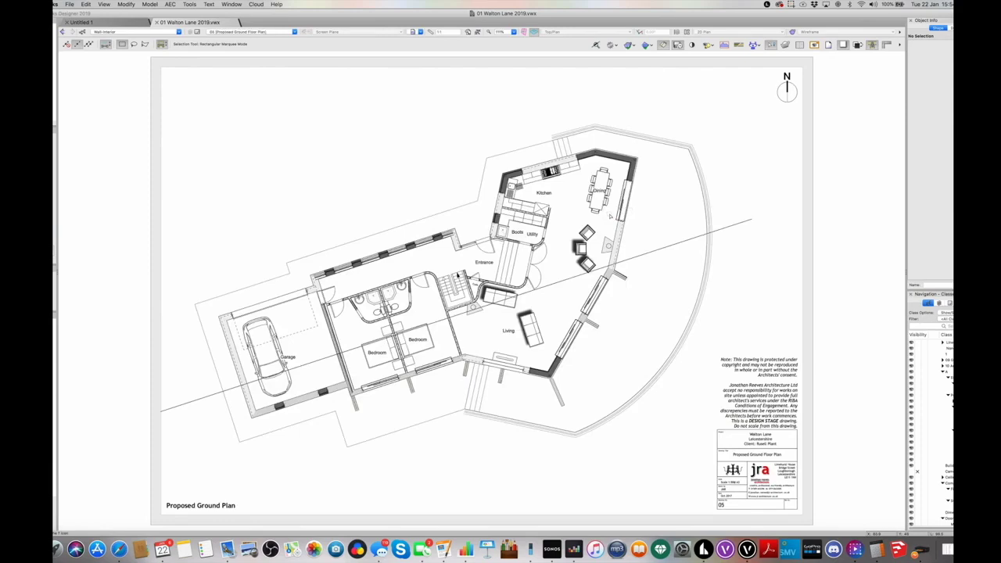
pyautogui.press('c')
pyautogui.moveTo(437, 200); pyautogui.dragTo(566, 354)
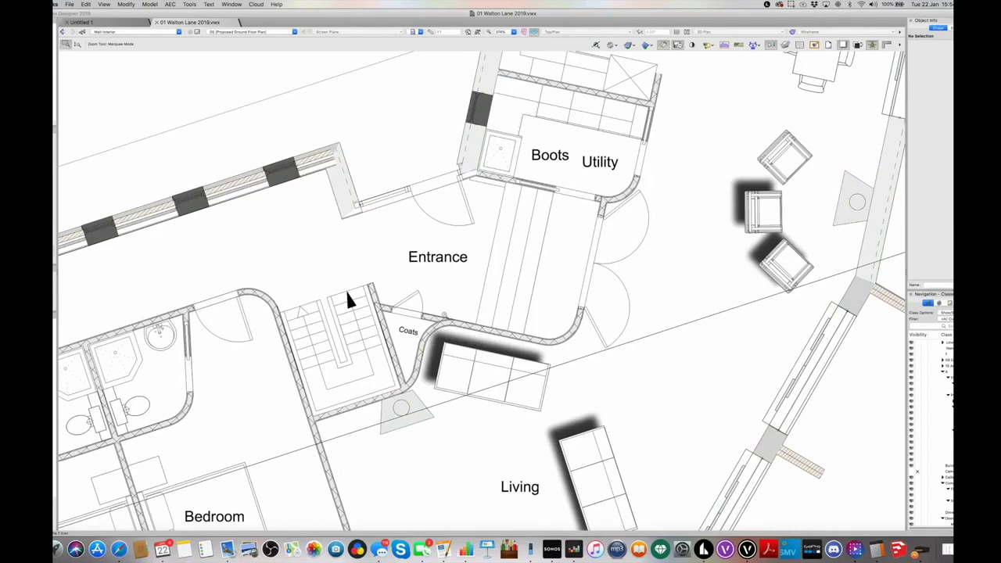
pyautogui.press('x')
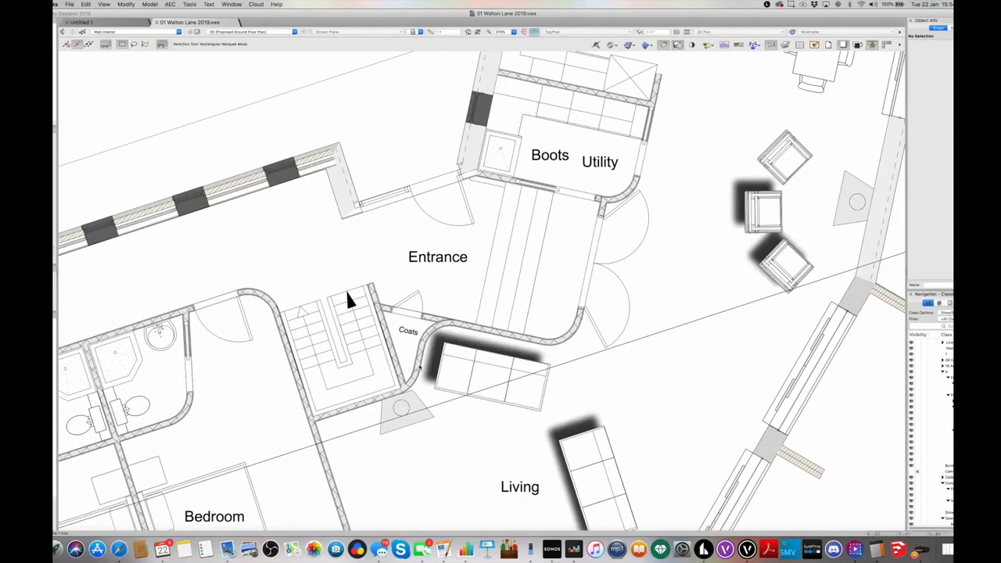
pyautogui.click(875, 111)
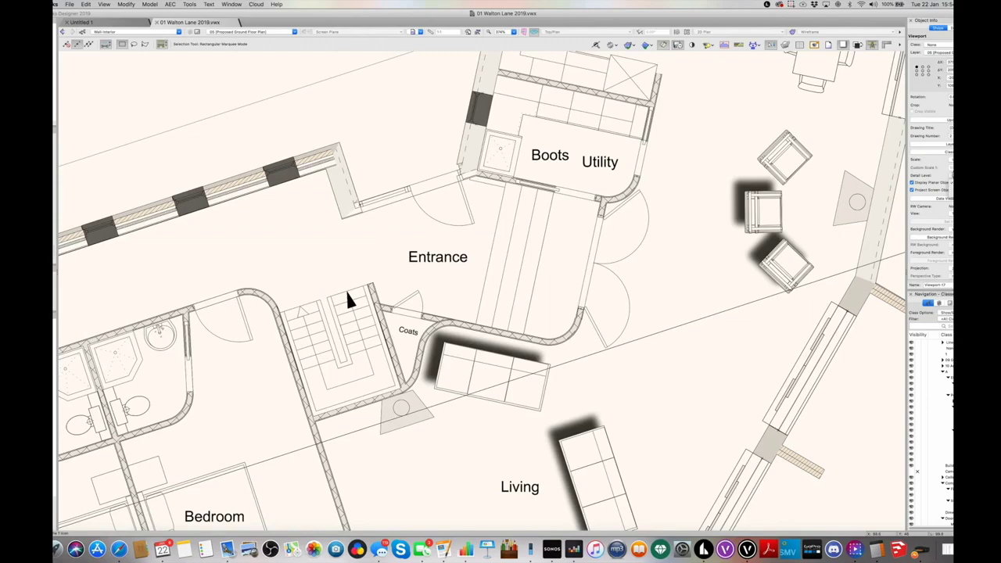
pyautogui.press('super+6')
pyautogui.click(424, 104)
# Step: View the 06 [Proposed First Floor Plan] and 07 [Proposed Roof Plan] sheet layers in turn
pyautogui.press('super+Page_Down')
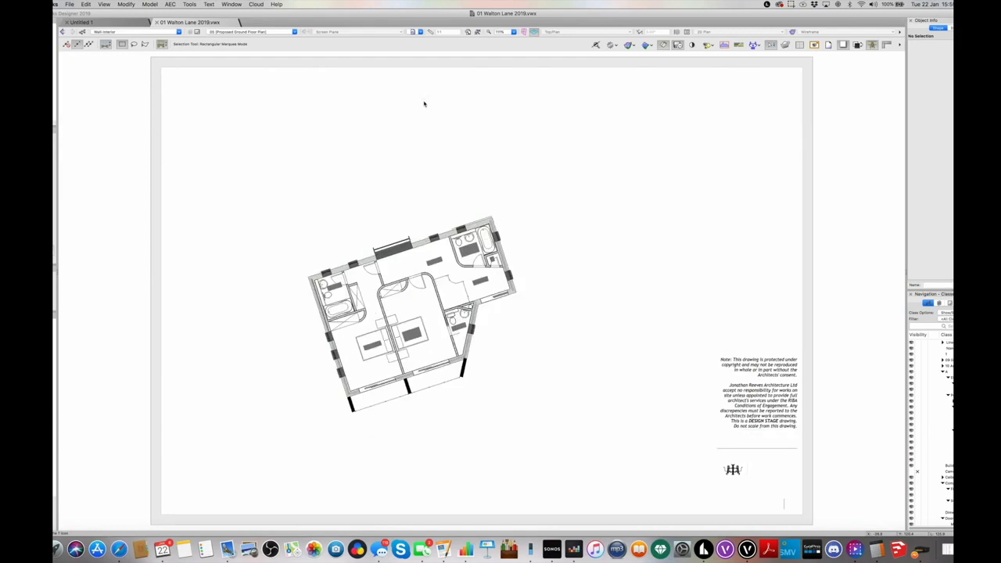
pyautogui.press('super+Page_Down')
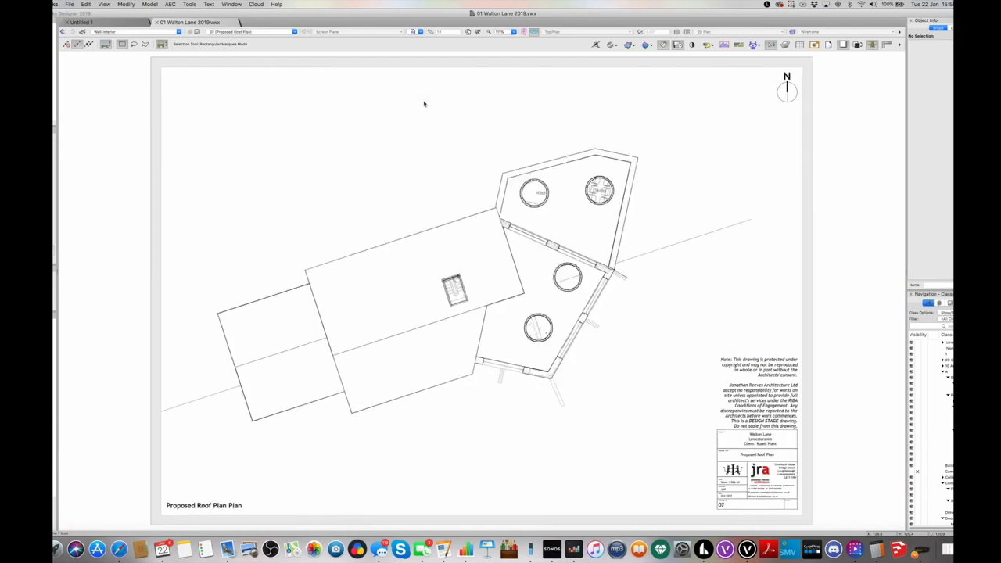
# Step: Display the 08 [Proposed Elevations] sheet layer, examine the south elevation up close and return to the whole sheet
pyautogui.press('super+Page_Down')
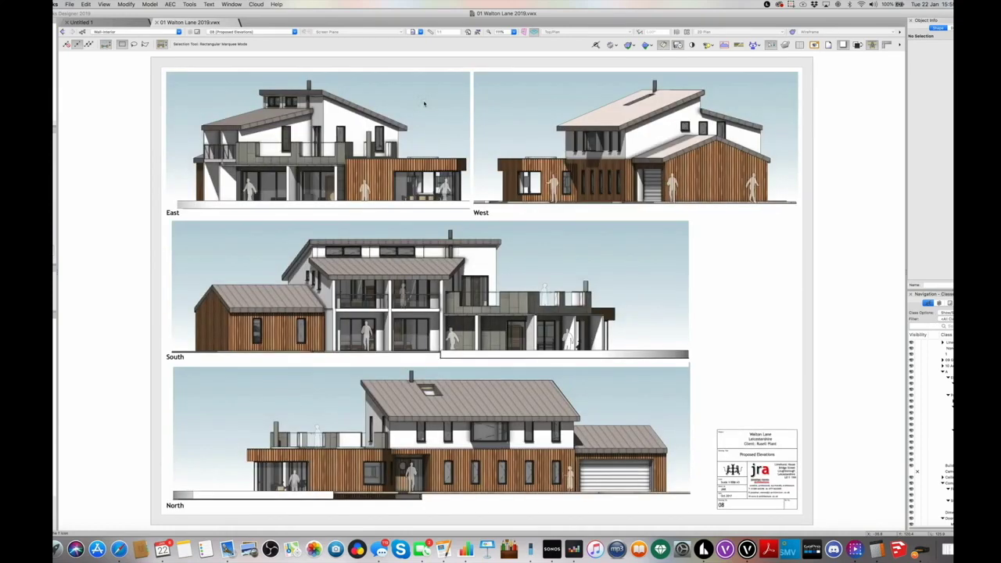
pyautogui.press('c')
pyautogui.moveTo(309, 236); pyautogui.dragTo(618, 359)
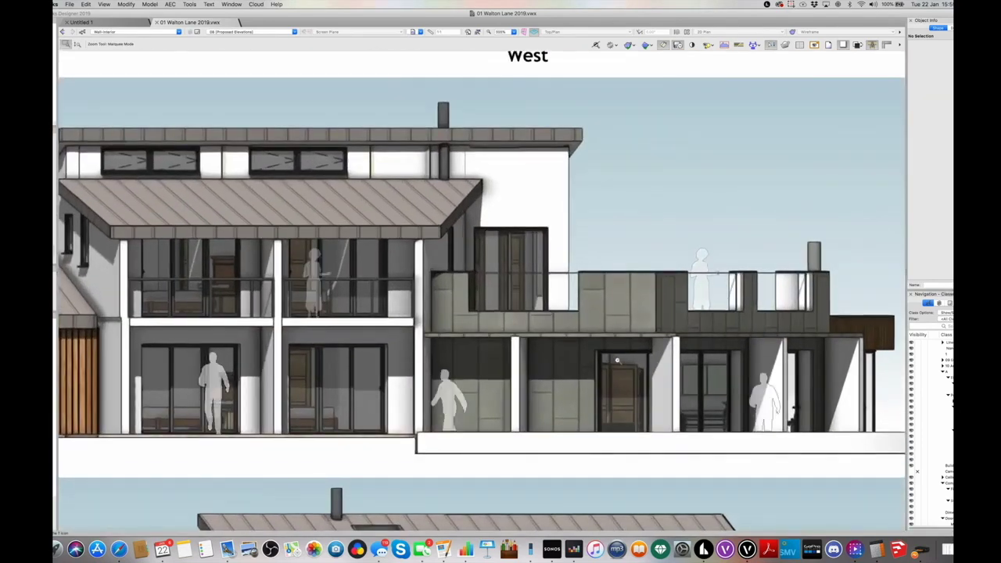
pyautogui.press('super+6')
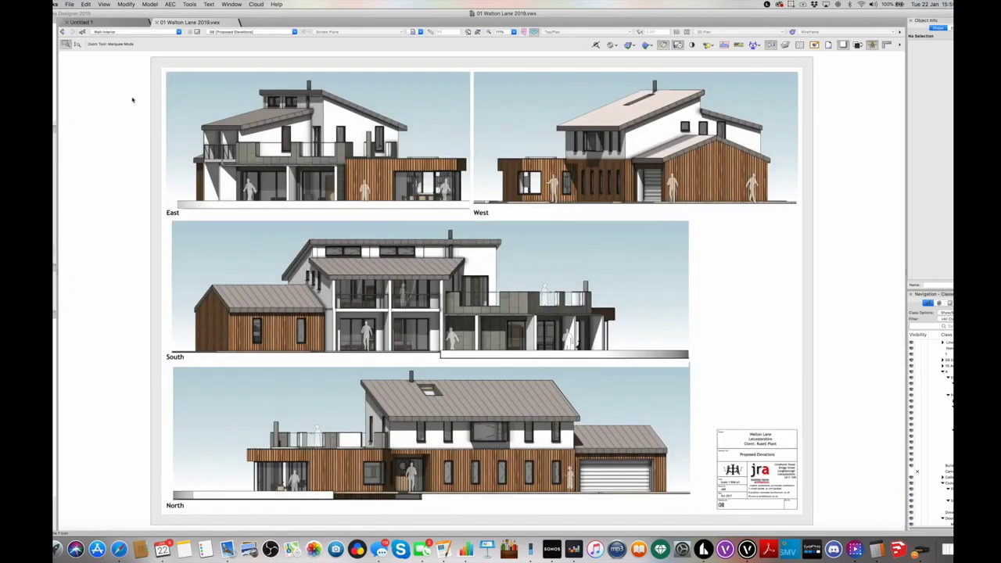
pyautogui.press('x')
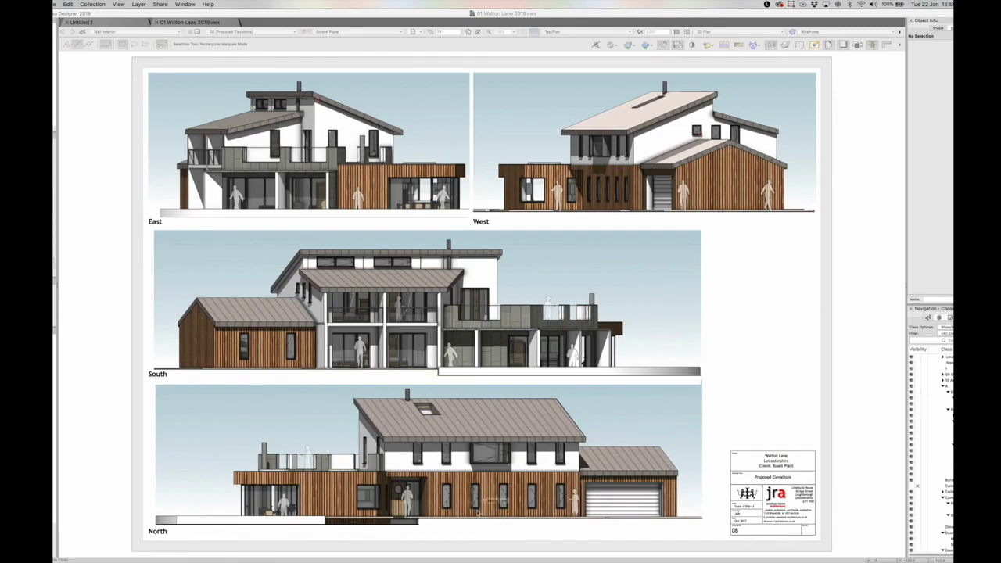
# Step: View the 09 [Proposed Elevation & 3D] and 10 [Exploded View] sheet layers, examining the exploded ground floor up close before returning to the whole sheet
pyautogui.click(230, 34)
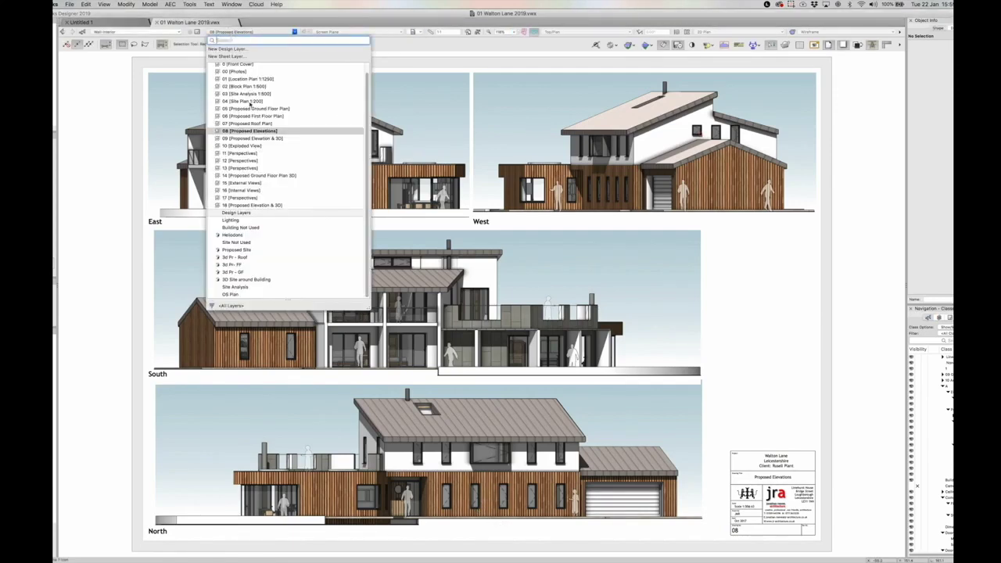
pyautogui.click(249, 140)
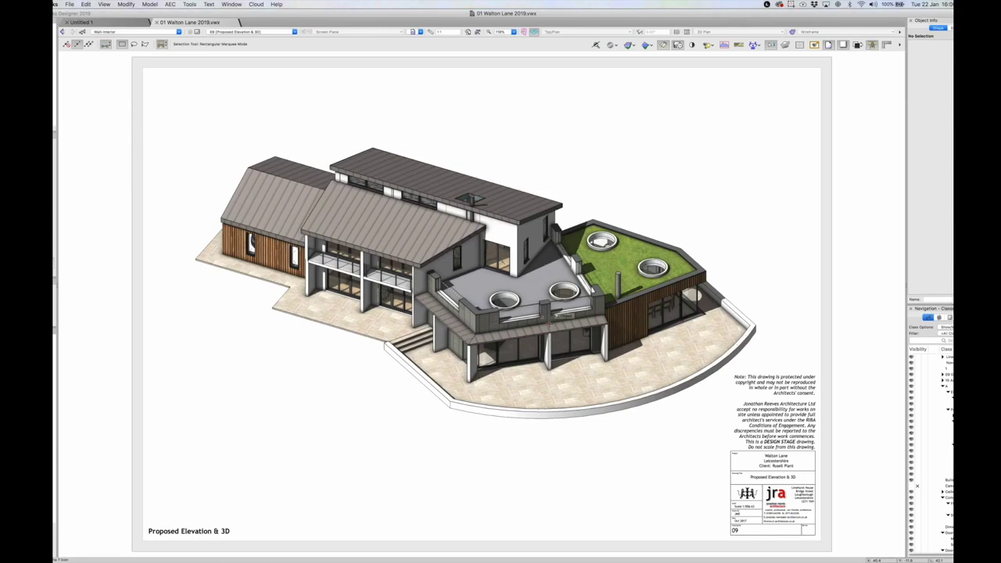
pyautogui.press('super+Down')
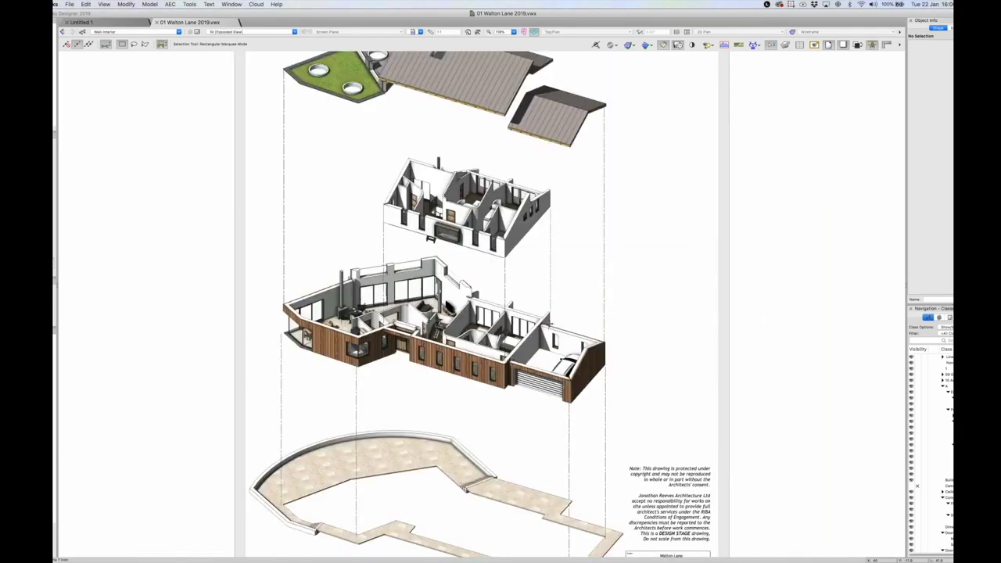
pyautogui.press('super+4')
pyautogui.press('c')
pyautogui.moveTo(340, 270); pyautogui.dragTo(559, 395)
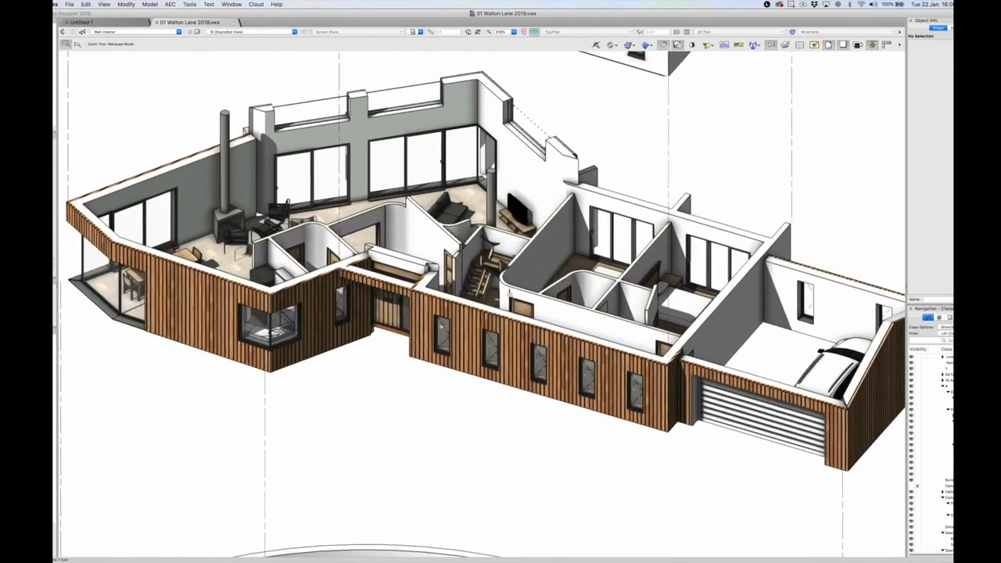
pyautogui.press('super+4')
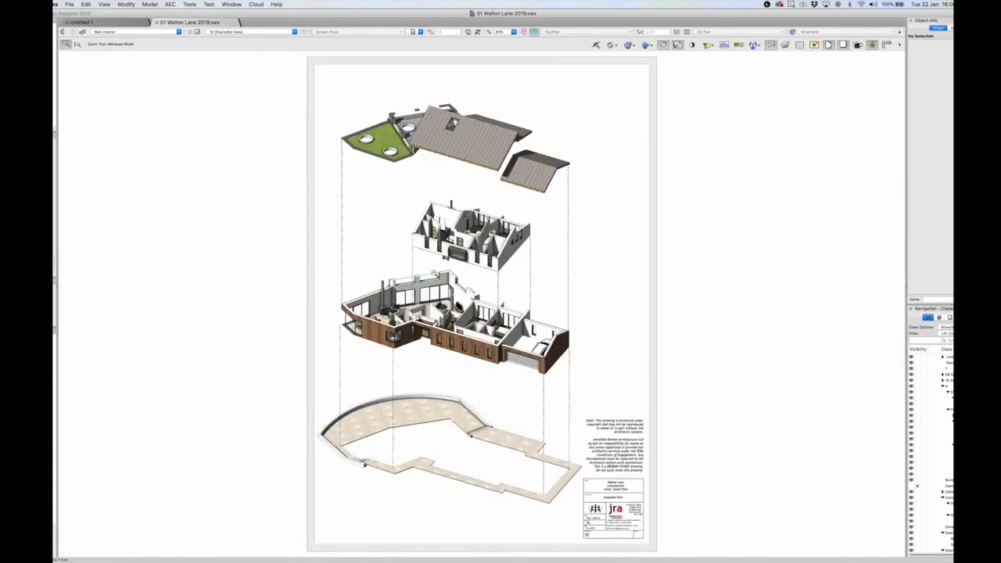
# Step: Go through the three [Perspectives] sheet layers 11, 12 and 13 and the 14 [Proposed Ground Floor Plan 3D] sheet layer
pyautogui.press('super+Page_Down')
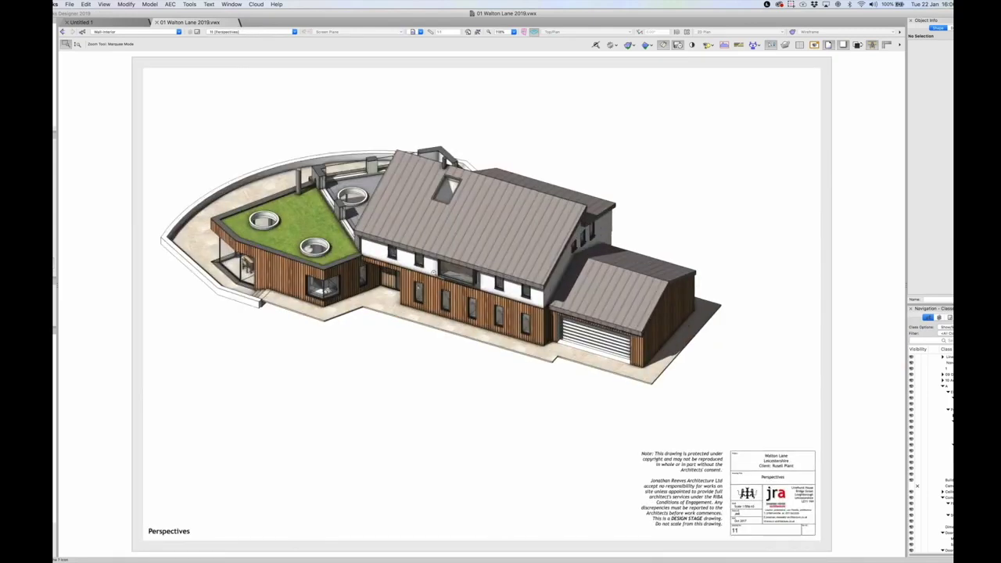
pyautogui.press('super+Page_Down')
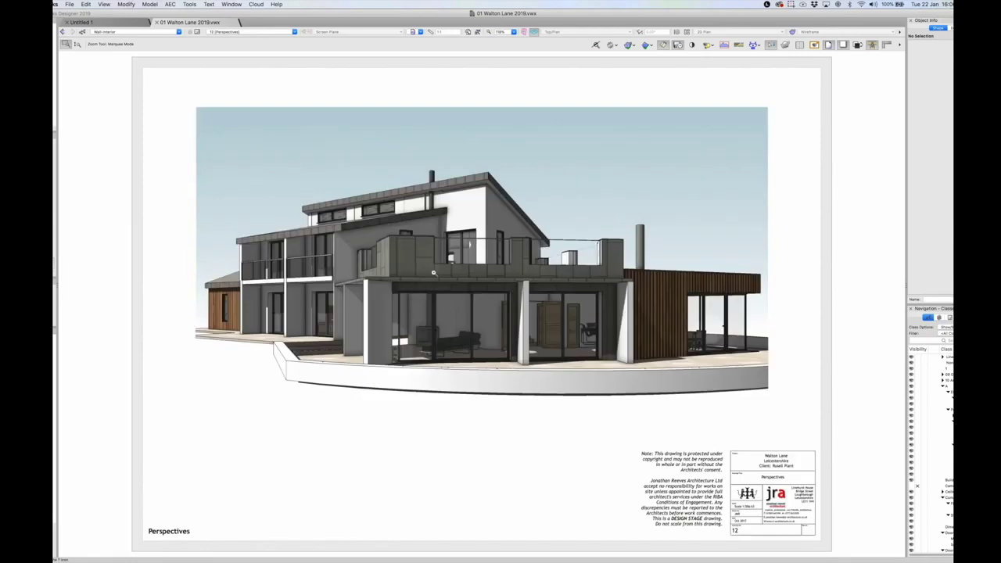
pyautogui.press('super+Page_Down')
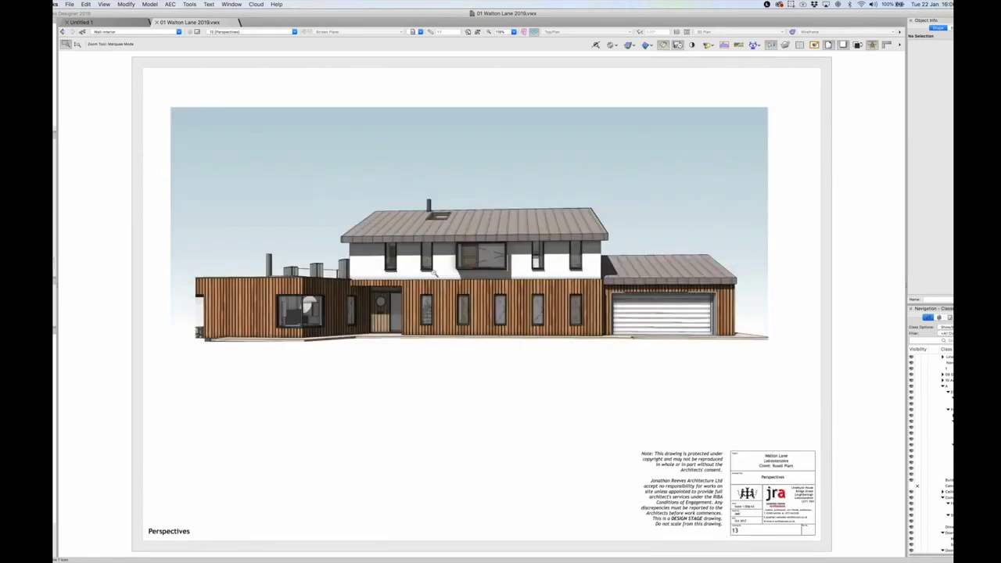
pyautogui.press('super+Page_Down')
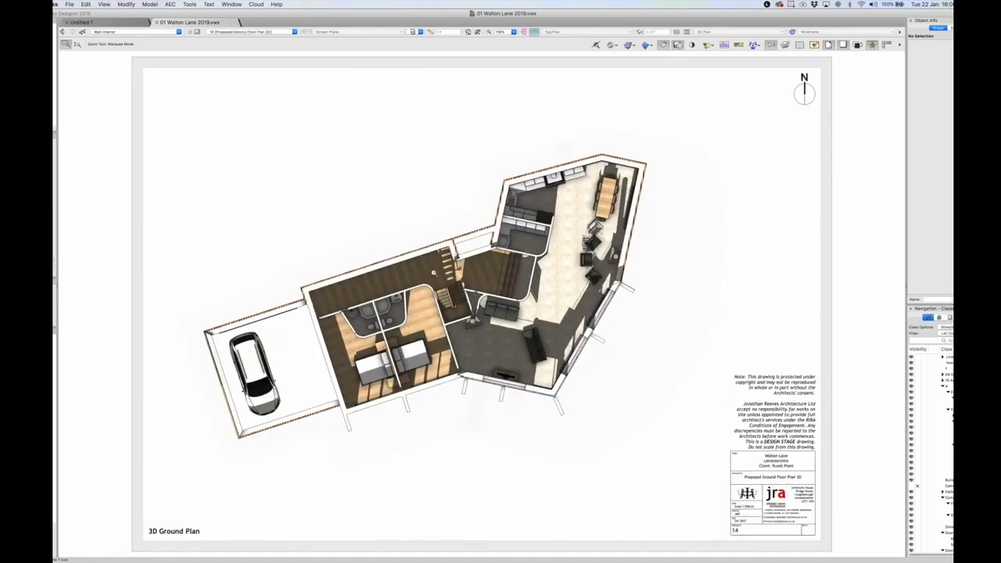
# Step: Go through the sheet layers 15 [External Views], 16 [Internal Views], 17 [Perspectives] and 18 [Proposed Elevation & 3D] in order
pyautogui.press('super+Page_Down')
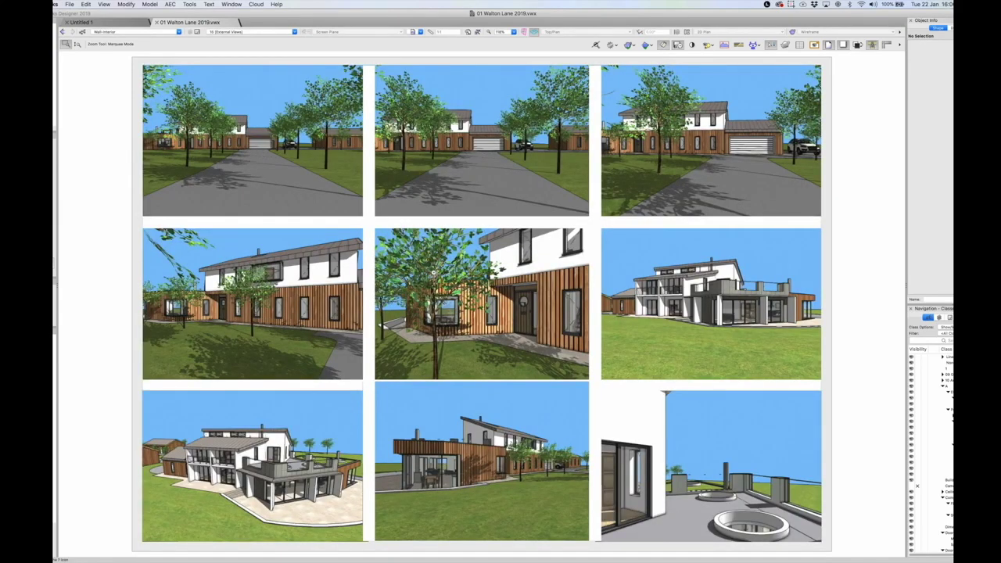
pyautogui.press('super+Page_Down')
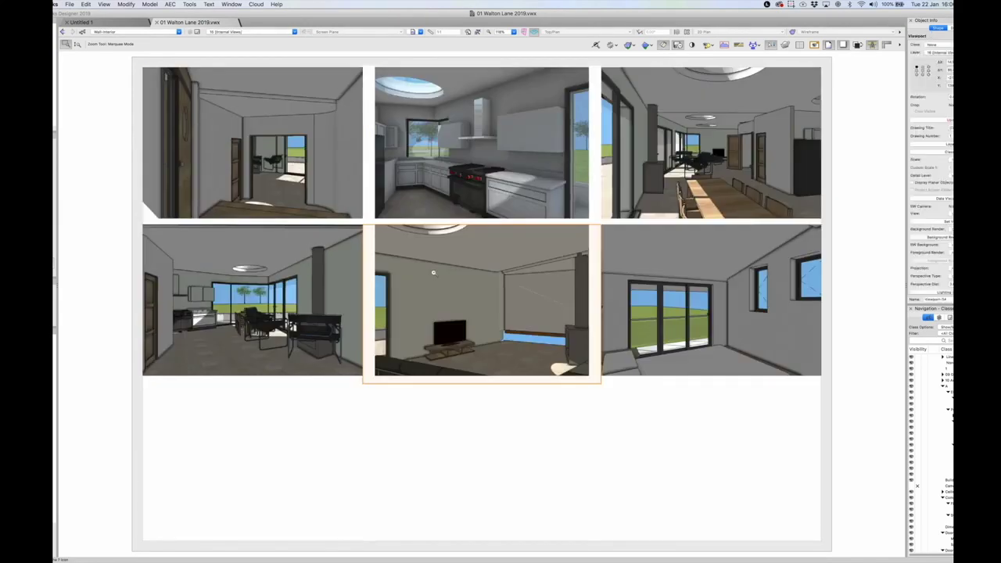
pyautogui.press('super+Page_Down')
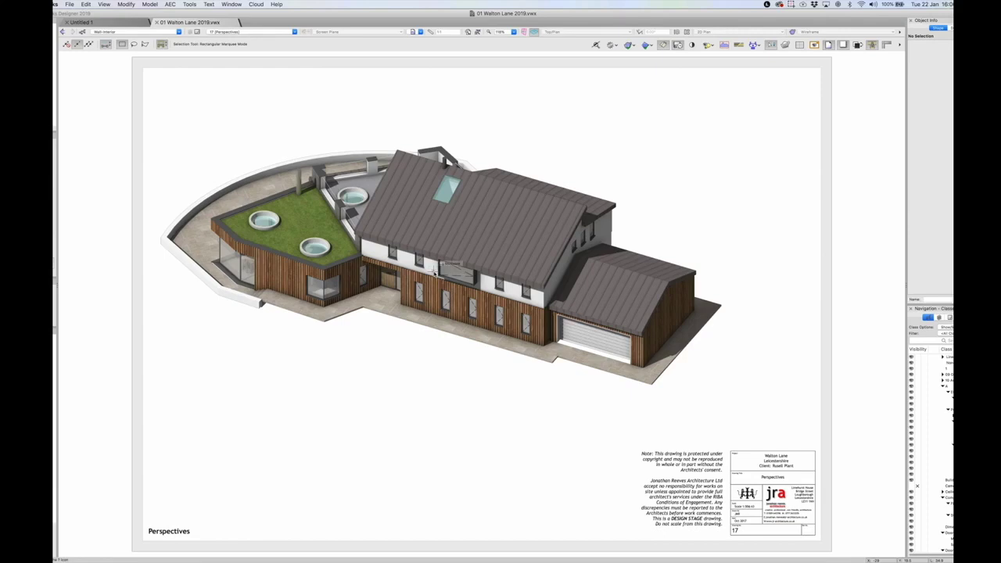
pyautogui.press('super+Page_Down')
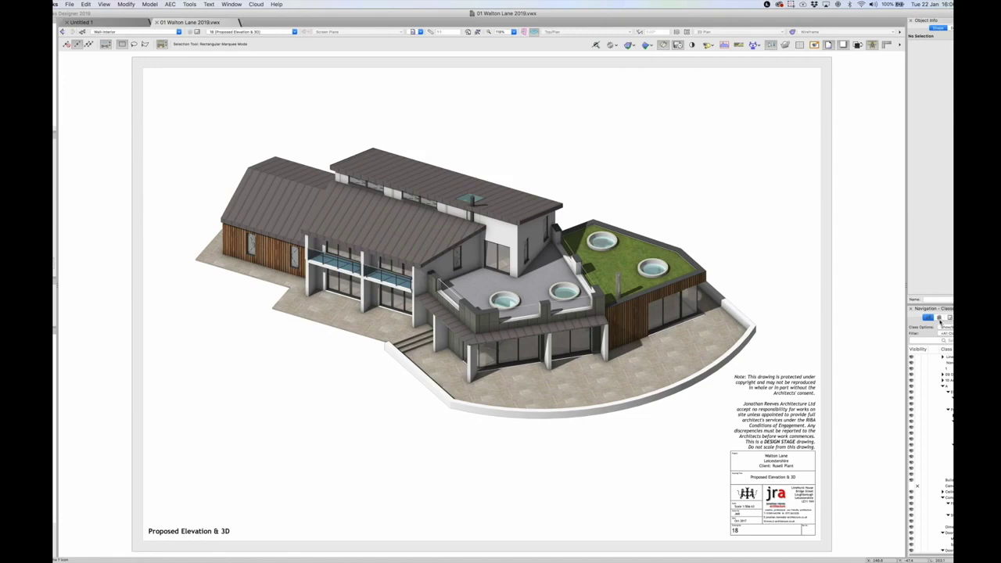
# Step: Show the project's design layers in the Organization dialog and move the dialog to the middle of the drawing
pyautogui.click(939, 318)
pyautogui.click(190, 4)
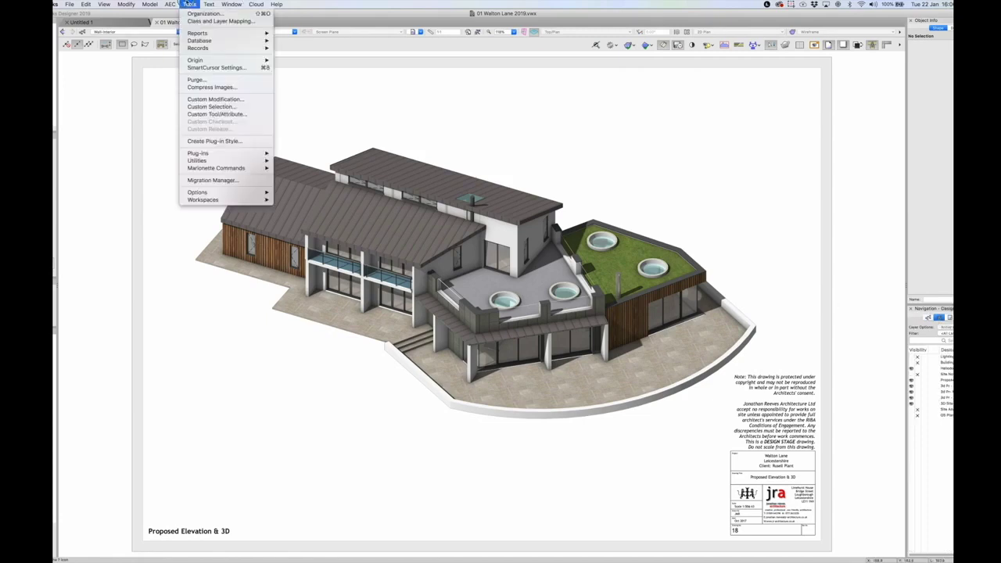
pyautogui.click(193, 17)
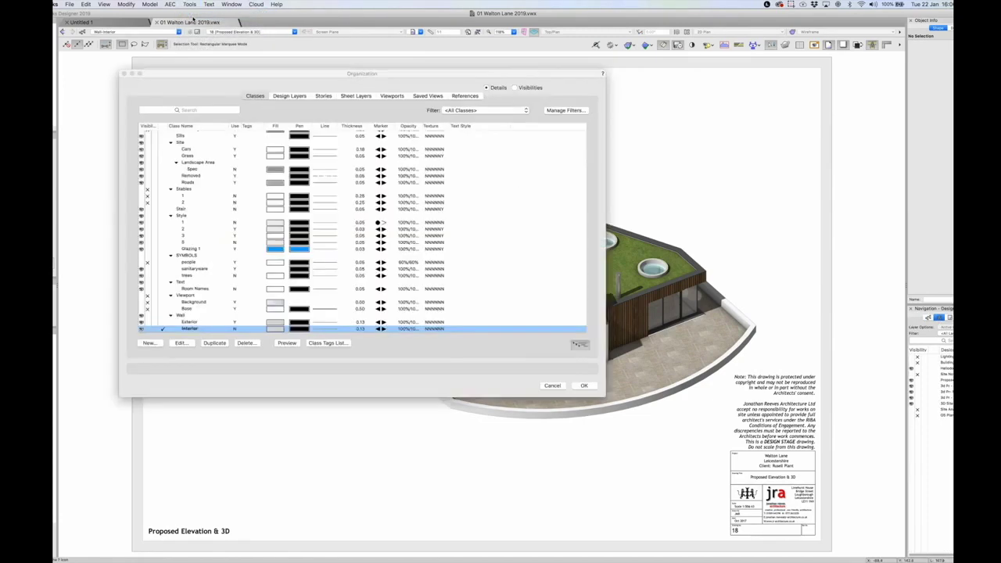
pyautogui.click(289, 96)
pyautogui.moveTo(305, 82); pyautogui.dragTo(455, 107)
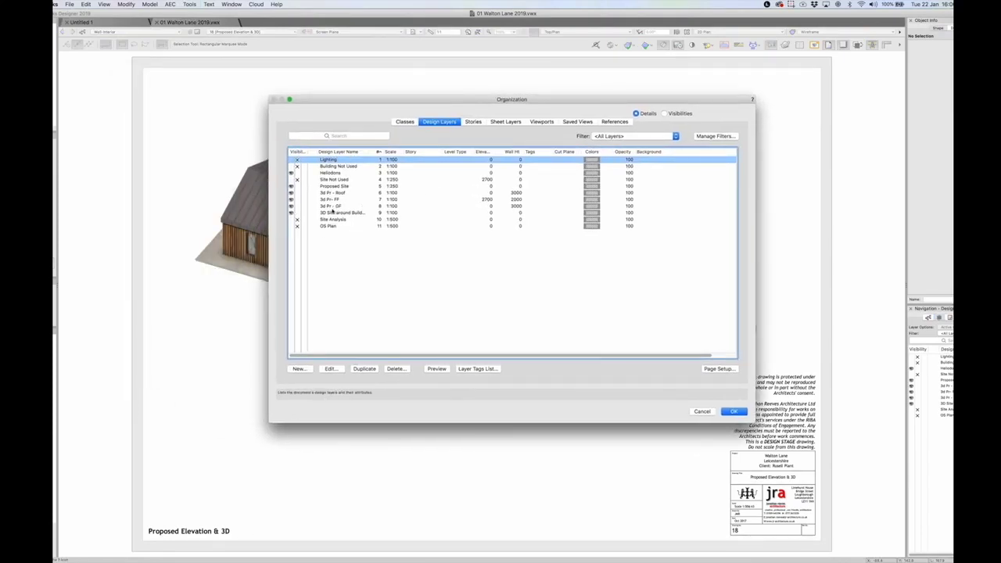
# Step: Widen the design layer name column and go through the 3D site, ground floor, first floor and roof layers
pyautogui.click(334, 213)
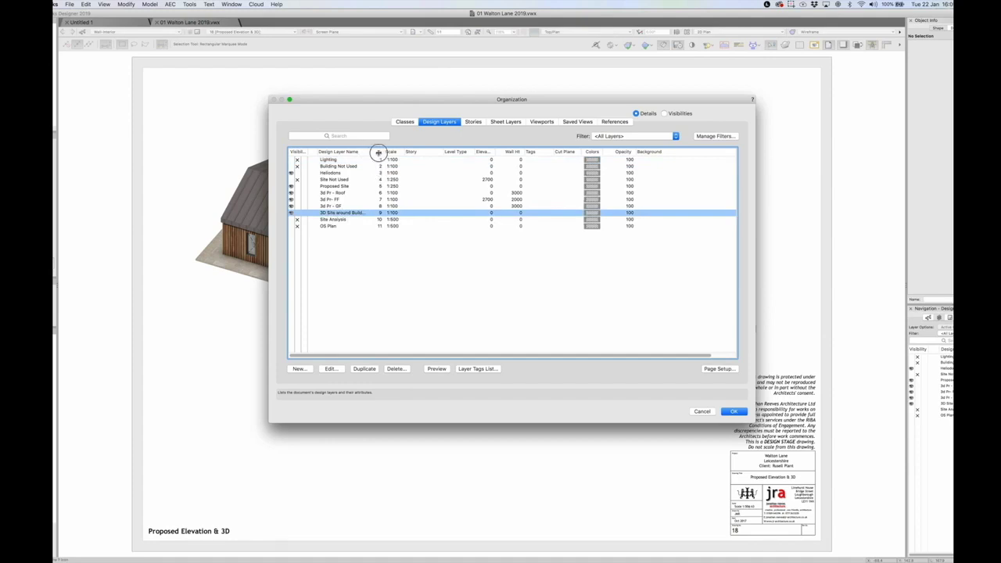
pyautogui.moveTo(375, 150); pyautogui.dragTo(432, 151)
pyautogui.click(339, 208)
pyautogui.click(337, 201)
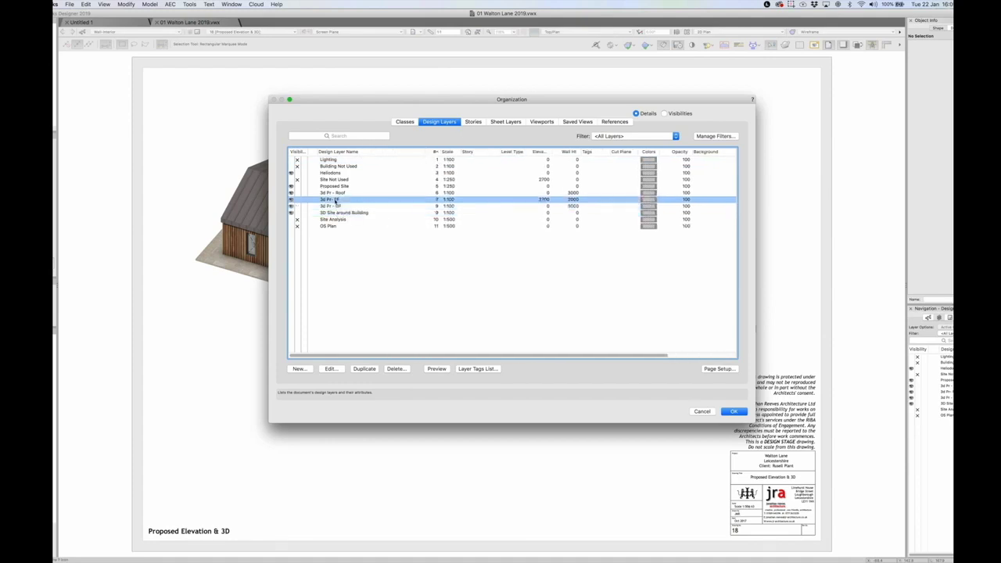
pyautogui.click(335, 193)
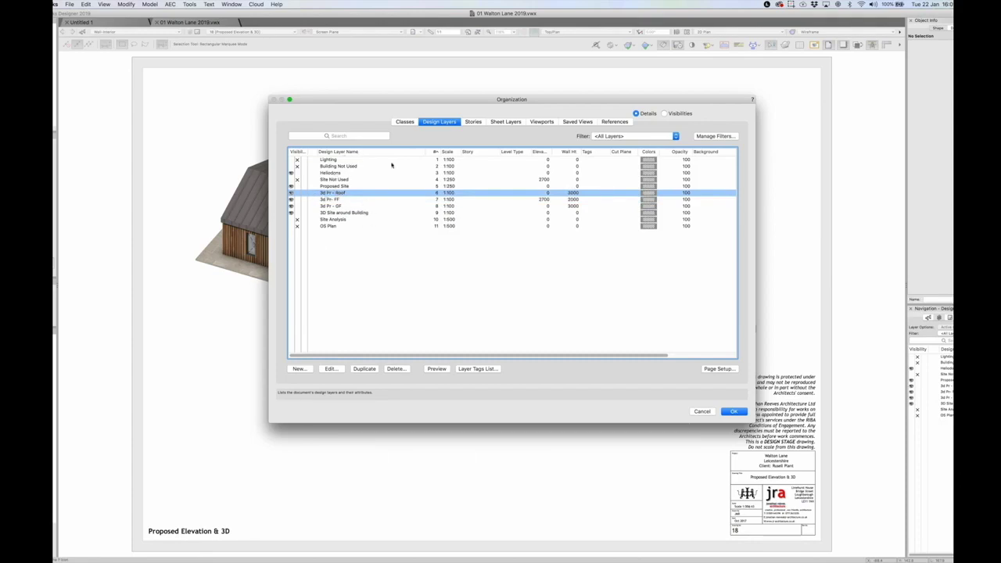
# Step: Switch the Organization dialog to the classes and collapse the Site, Stables and Style groups while reviewing the class list
pyautogui.click(405, 121)
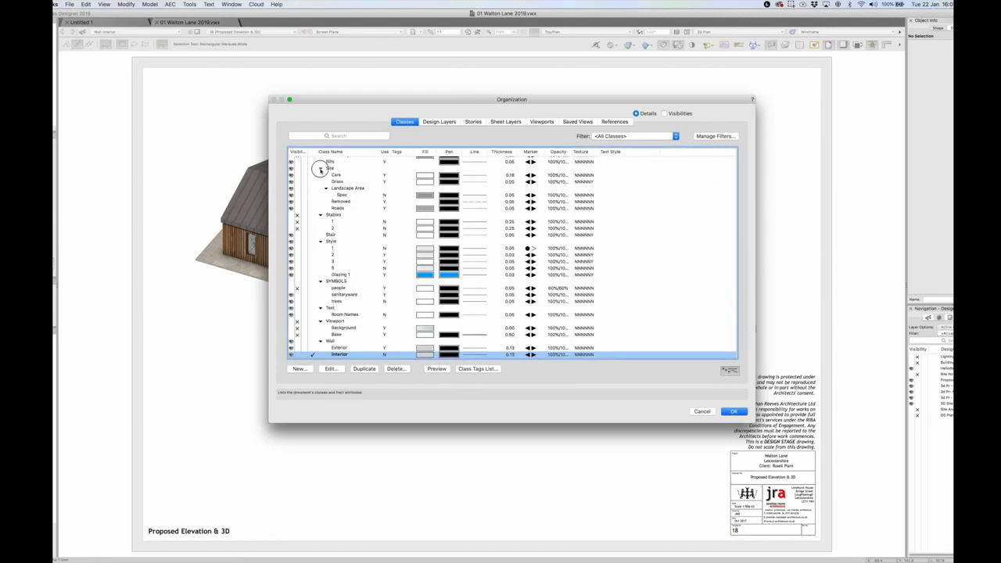
pyautogui.click(320, 169)
pyautogui.click(320, 184)
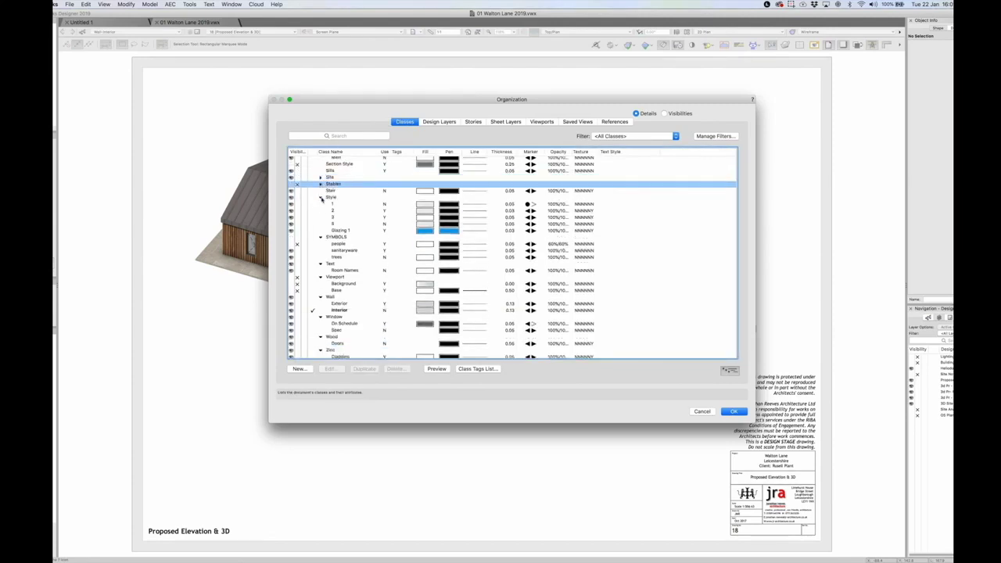
pyautogui.click(320, 197)
pyautogui.click(320, 235)
pyautogui.click(321, 214)
pyautogui.click(320, 214)
pyautogui.click(321, 248)
pyautogui.click(321, 248)
# Step: Review the start of the class list with full class names readable, collapse the Line group and accept the Organization dialog
pyautogui.scroll(10, 348, 204)
pyautogui.scroll(6, 349, 205)
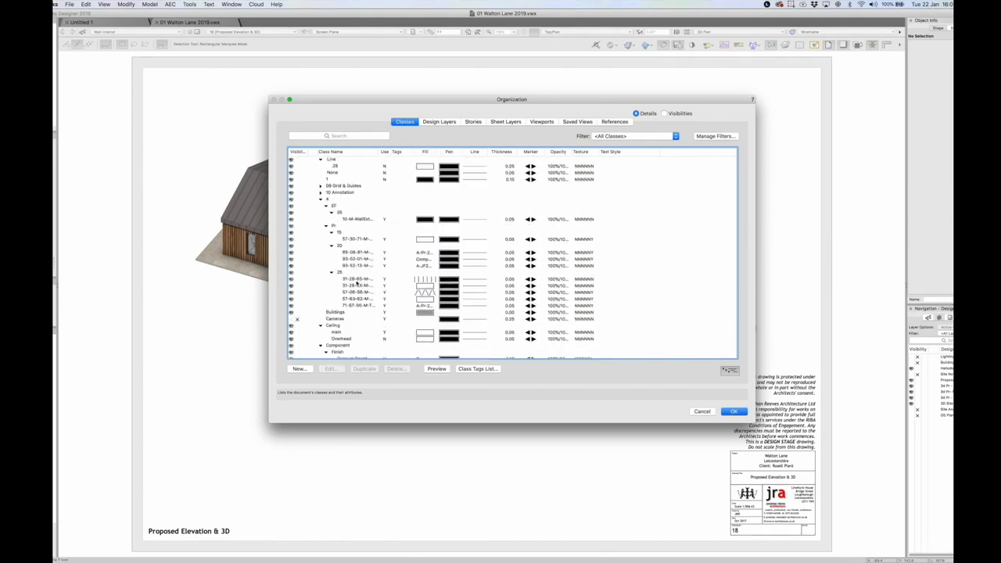
pyautogui.moveTo(380, 151); pyautogui.dragTo(480, 152)
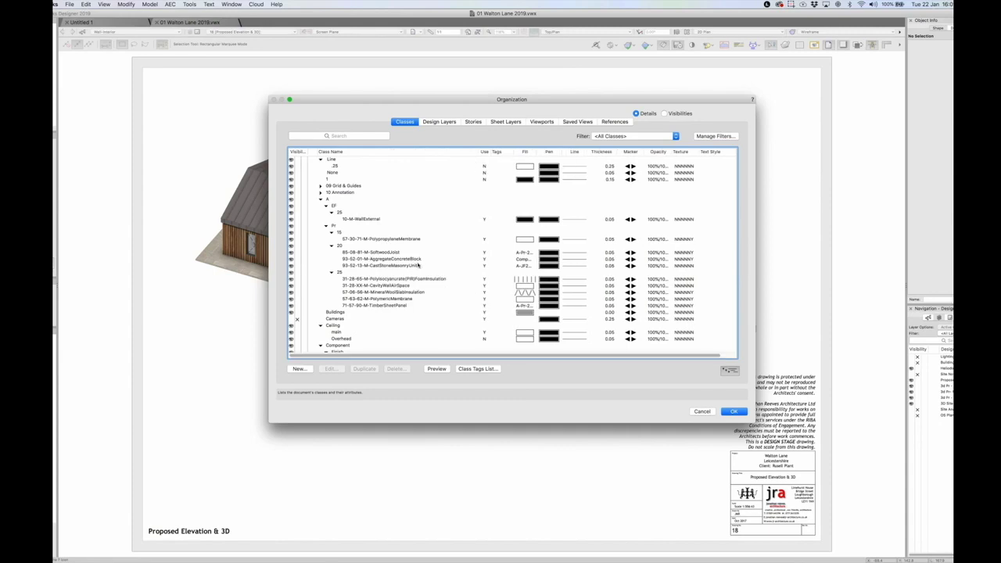
pyautogui.click(321, 159)
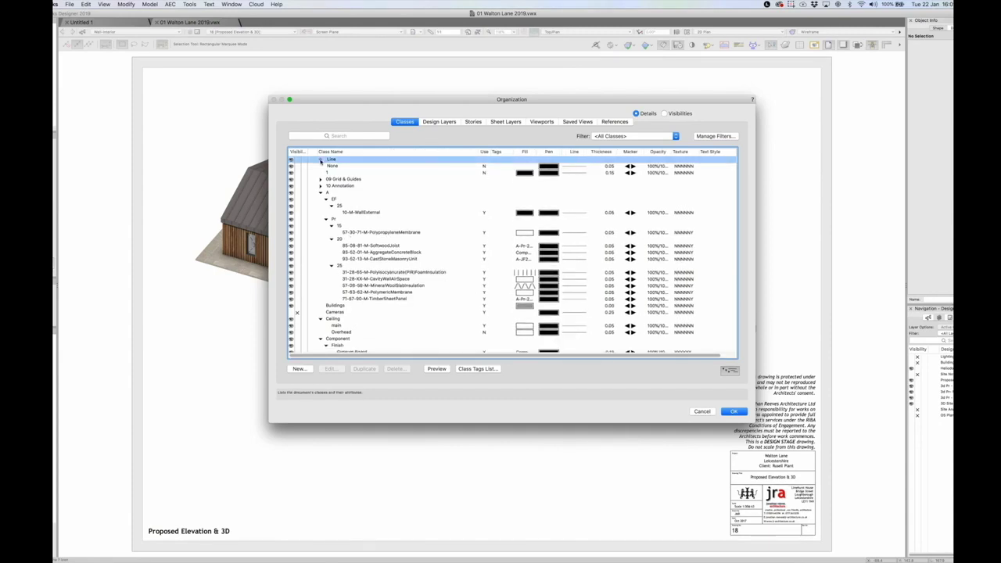
pyautogui.click(734, 411)
# Step: Examine the roof terrace on the 18 [Proposed Elevation & 3D] sheet up close and return to the whole sheet
pyautogui.press('c')
pyautogui.moveTo(408, 402)
pyautogui.mouseDown()
pyautogui.moveTo(459, 360)
pyautogui.moveTo(533, 215)
pyautogui.mouseUp()
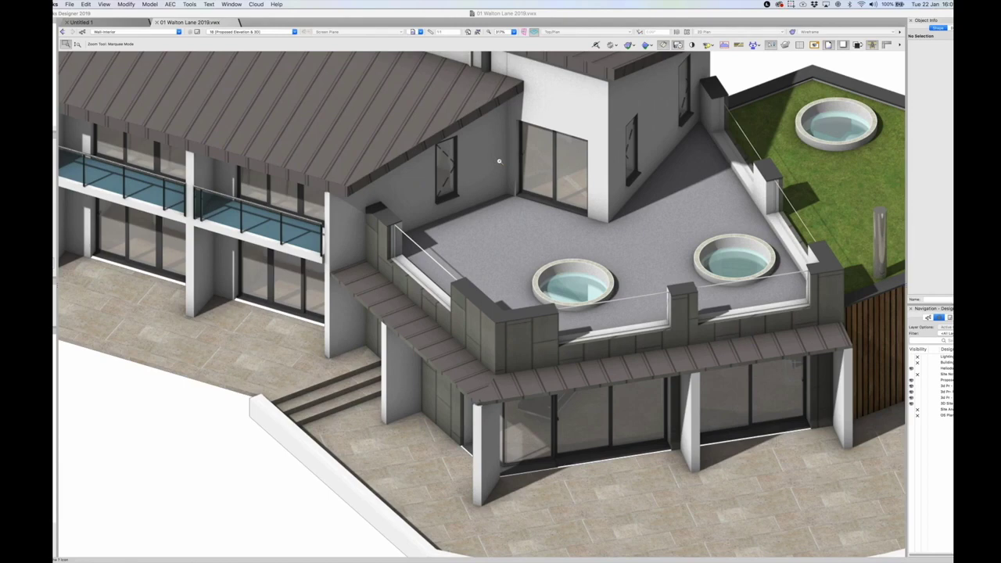
pyautogui.press('super+4')
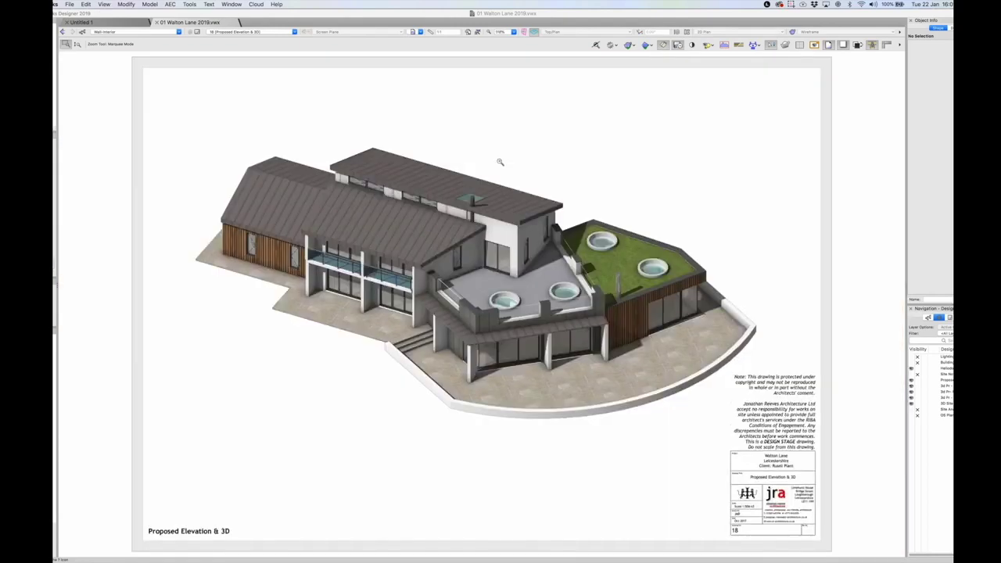
pyautogui.press('x')
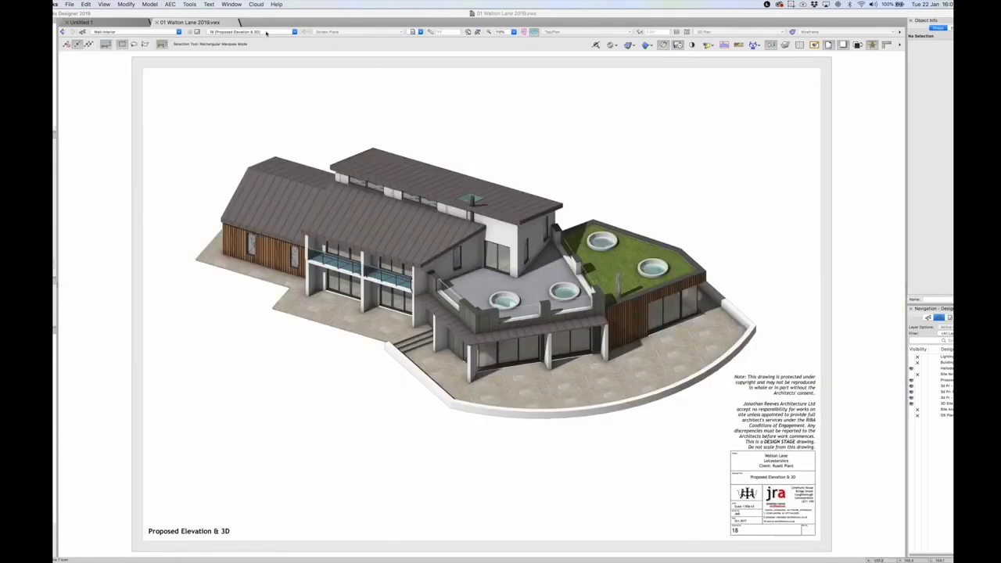
# Step: Activate the 3d Pr - GF design layer and show the house model in the Right Isometric view
pyautogui.click(266, 32)
pyautogui.click(239, 279)
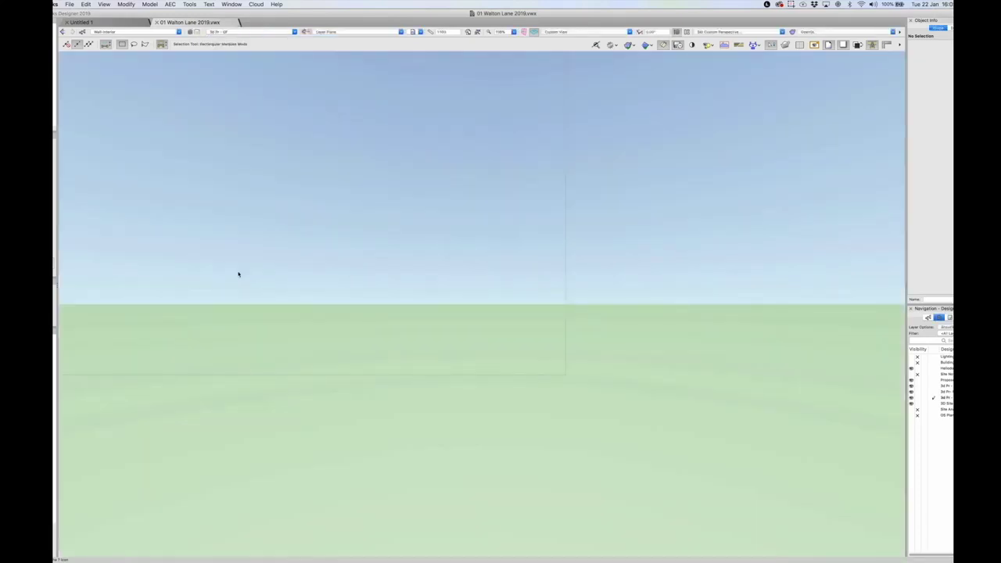
pyautogui.press('F5')
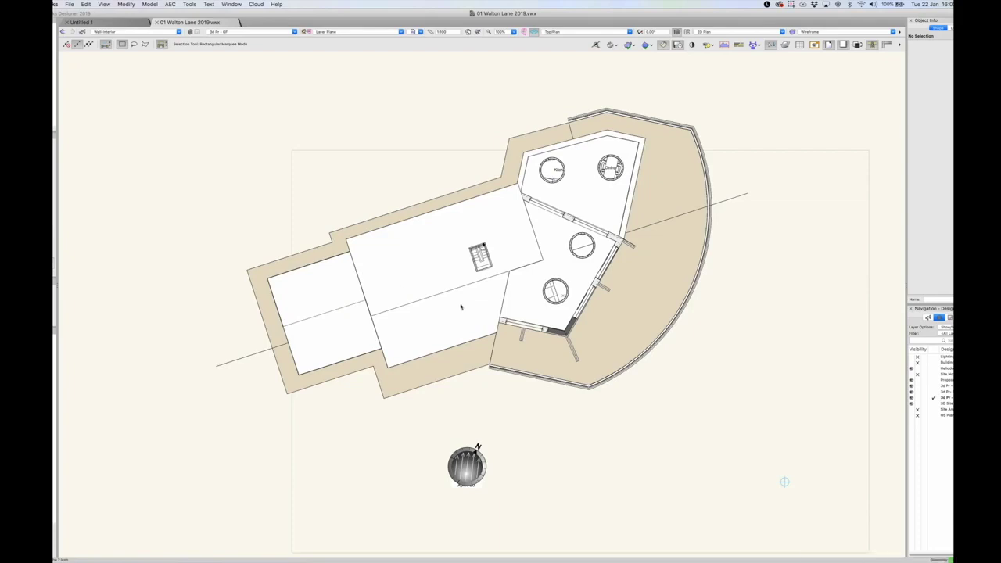
pyautogui.press('3')
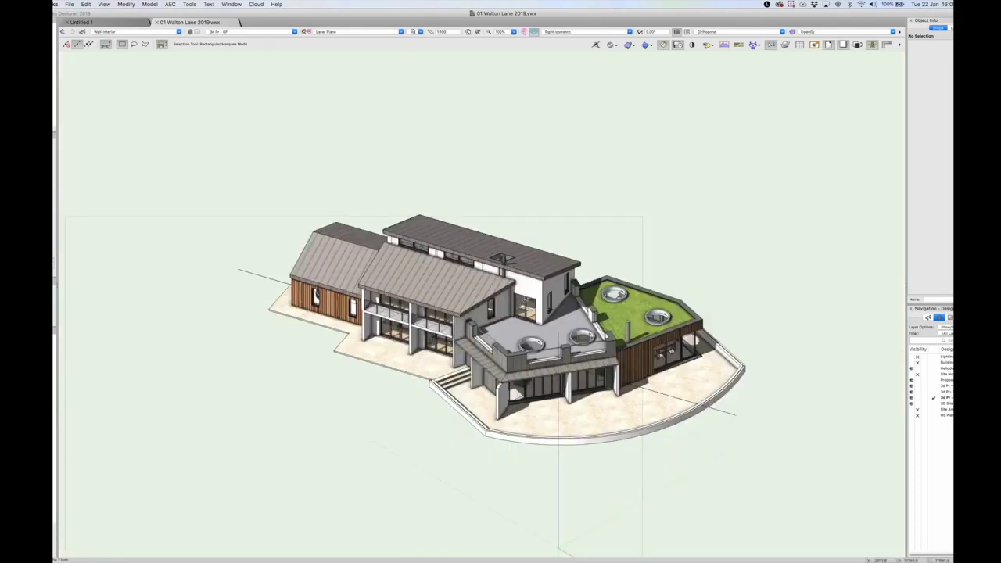
# Step: Hide the Proposed Site, 3d Pr - Roof and 3d Pr- FF design layers
pyautogui.click(920, 380)
pyautogui.click(918, 387)
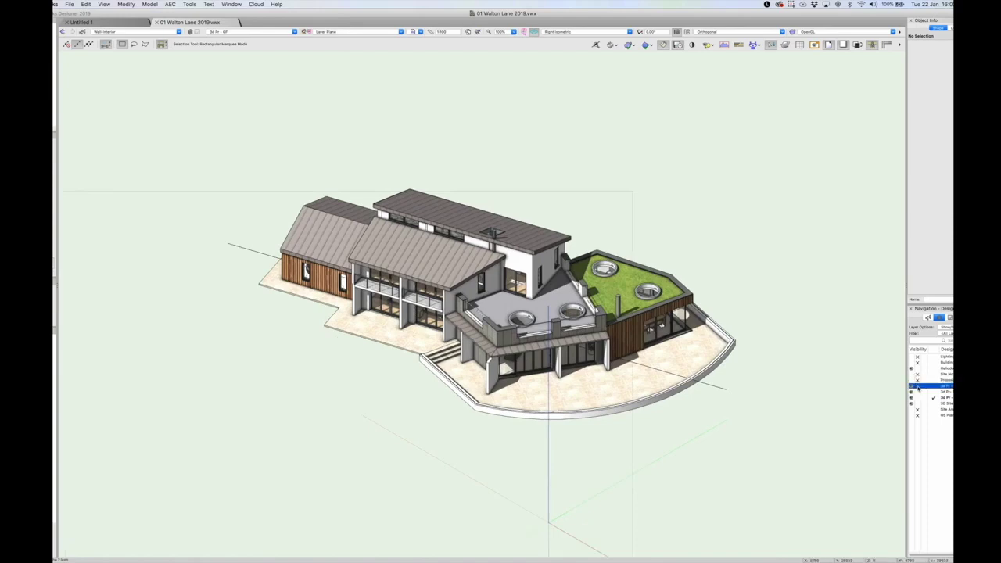
pyautogui.click(918, 392)
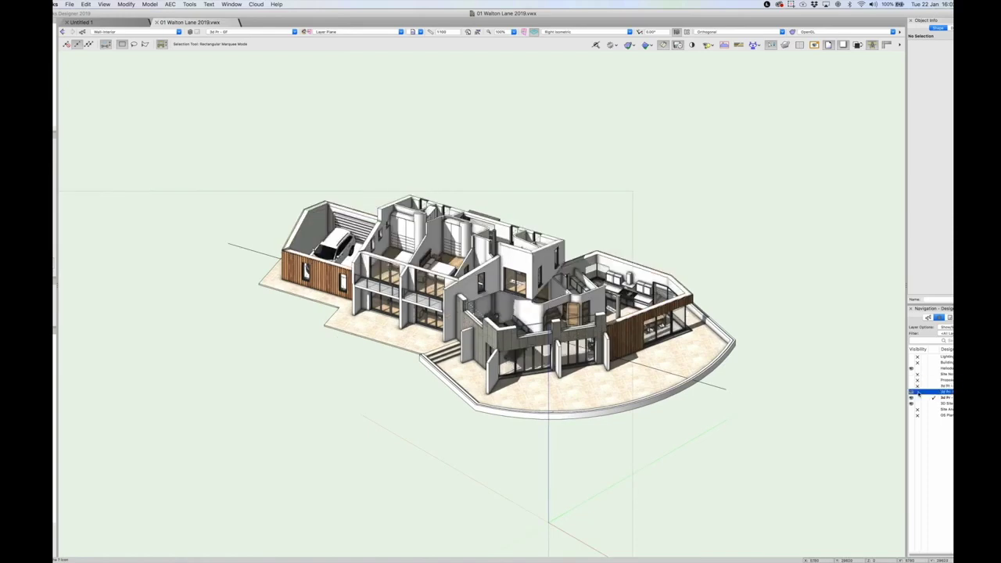
# Step: Orbit the ground floor model to look down into the rooms and examine the living area and kitchen up close
pyautogui.hotkey('shift', 'c')
pyautogui.moveTo(383, 352); pyautogui.dragTo(414, 342)
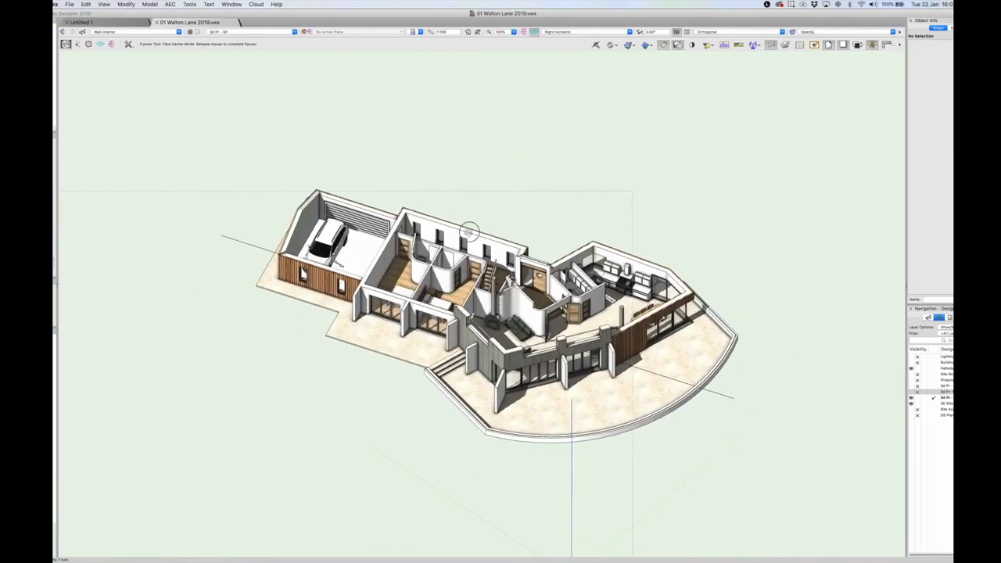
pyautogui.press('c')
pyautogui.moveTo(441, 197); pyautogui.dragTo(668, 399)
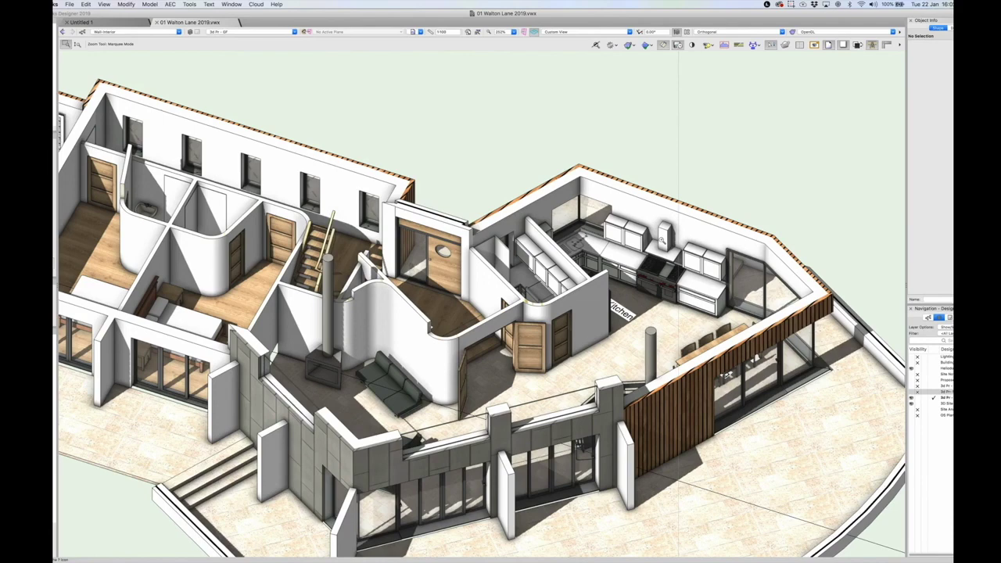
pyautogui.press('x')
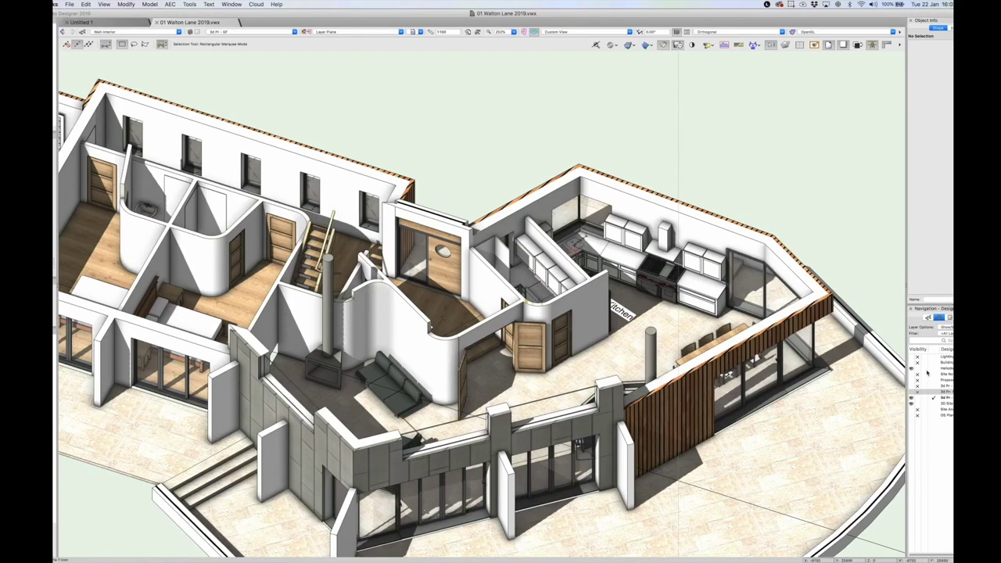
# Step: Activate the Proposed Site design layer and bring the complete house with its gardens and paddocks into view
pyautogui.click(936, 380)
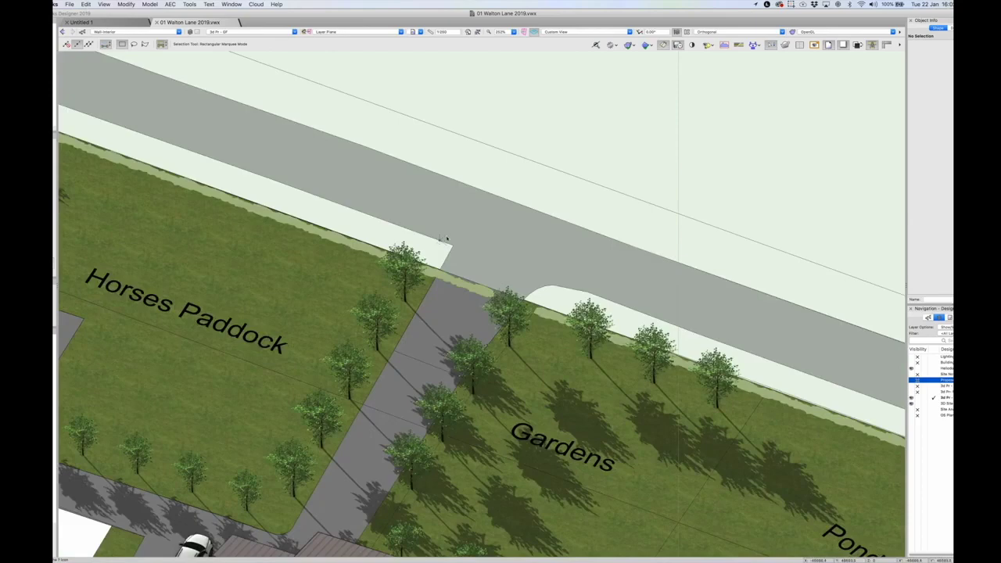
pyautogui.press('super+5')
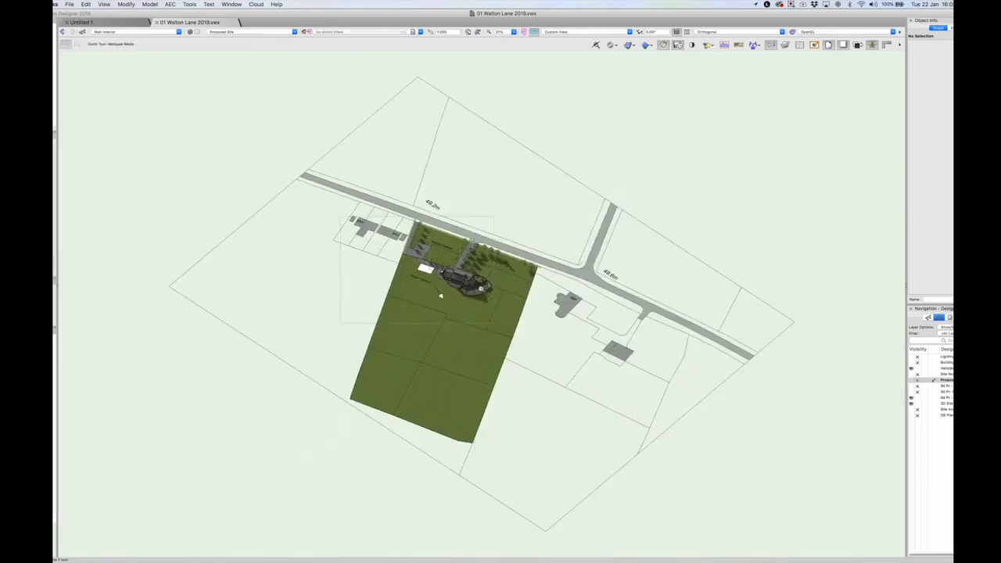
pyautogui.moveTo(481, 288); pyautogui.dragTo(519, 304)
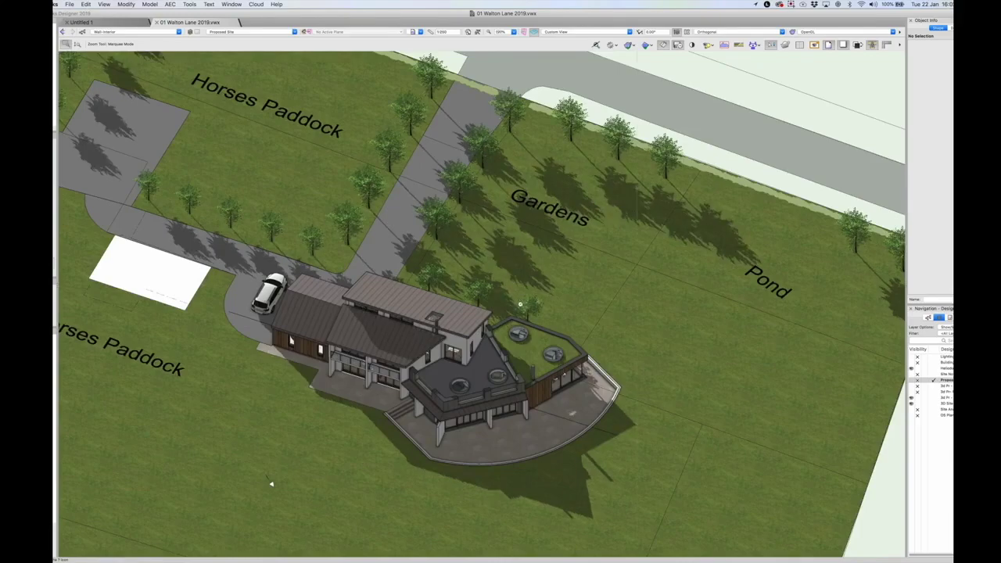
pyautogui.moveTo(547, 308)
pyautogui.keyDown('shift'); pyautogui.mouseDown(button='middle')
pyautogui.moveTo(520, 258)
pyautogui.moveTo(552, 257)
pyautogui.moveTo(549, 292)
pyautogui.mouseUp(button='middle'); pyautogui.keyUp('shift')
pyautogui.moveTo(313, 521)
pyautogui.keyDown('shift'); pyautogui.mouseDown(button='middle')
pyautogui.moveTo(320, 501)
pyautogui.moveTo(297, 465)
pyautogui.moveTo(277, 459)
pyautogui.mouseUp(button='middle'); pyautogui.keyUp('shift')
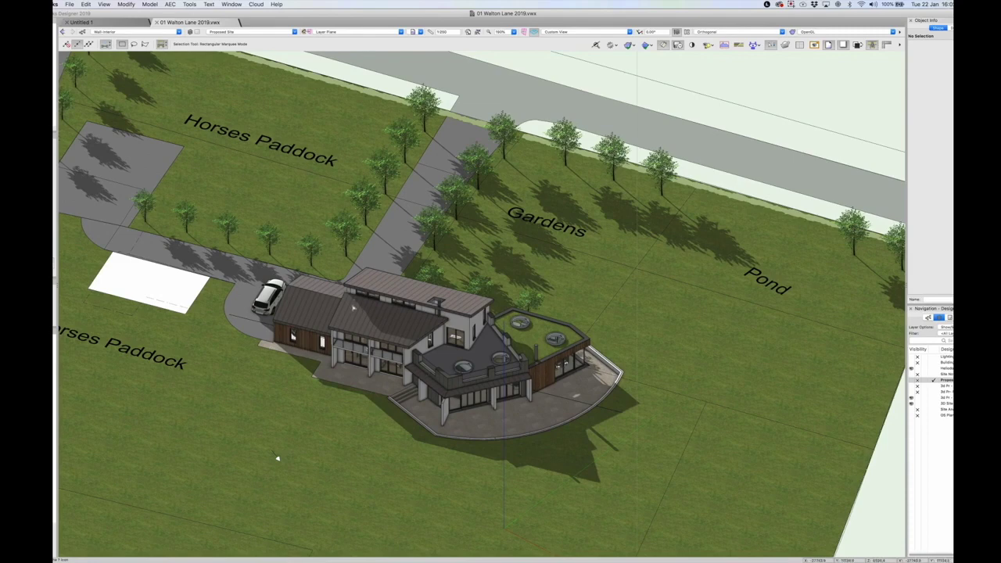
# Step: Export all visible objects sorted by texture to a Cinema 4D file named New Export in the Twinmotion folder
pyautogui.click(69, 4)
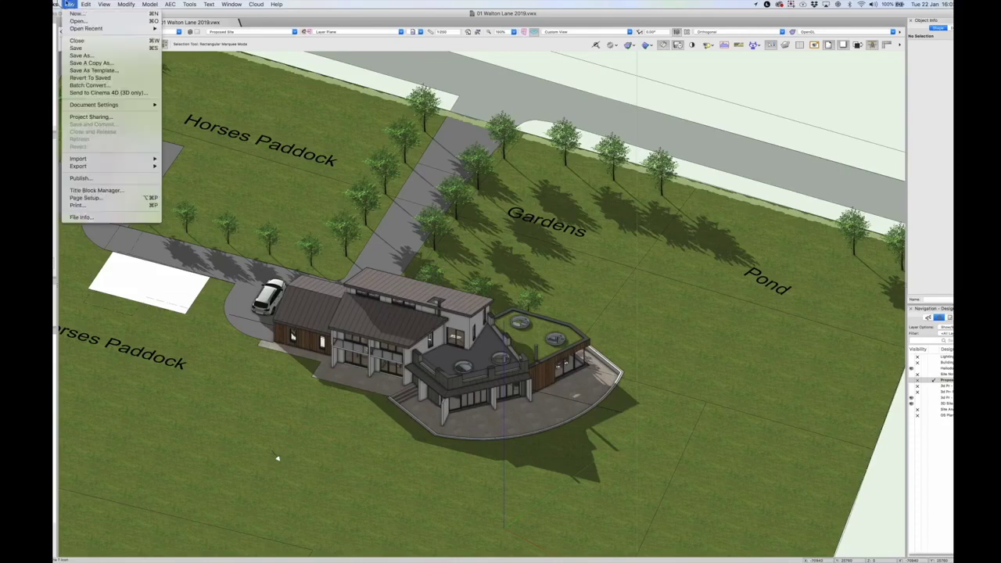
pyautogui.moveTo(87, 160)
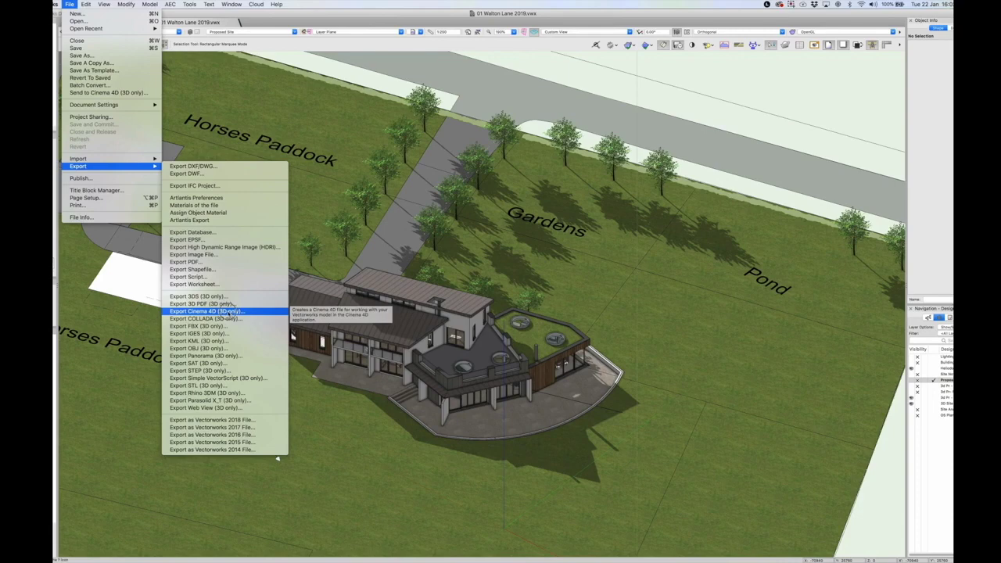
pyautogui.click(229, 311)
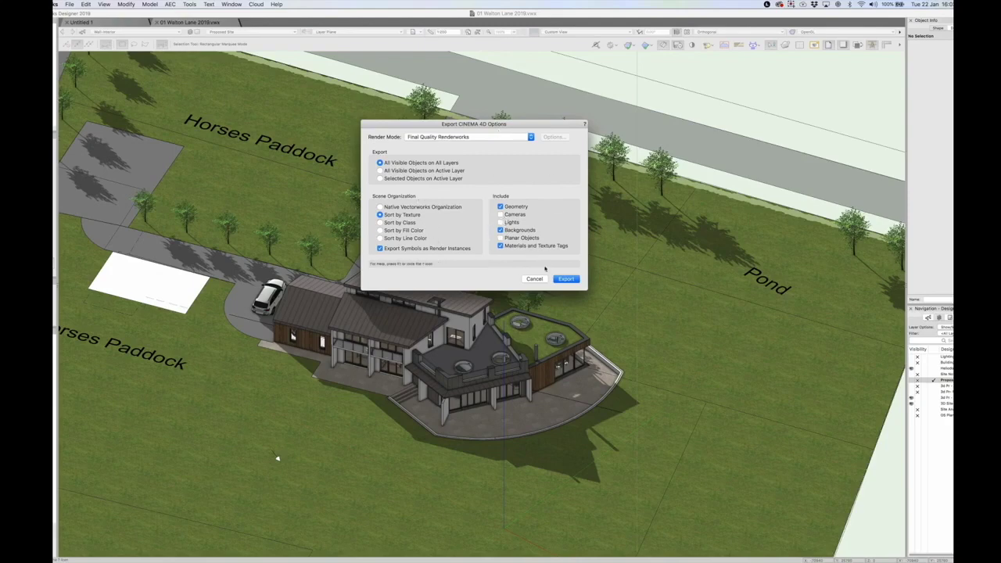
pyautogui.click(567, 281)
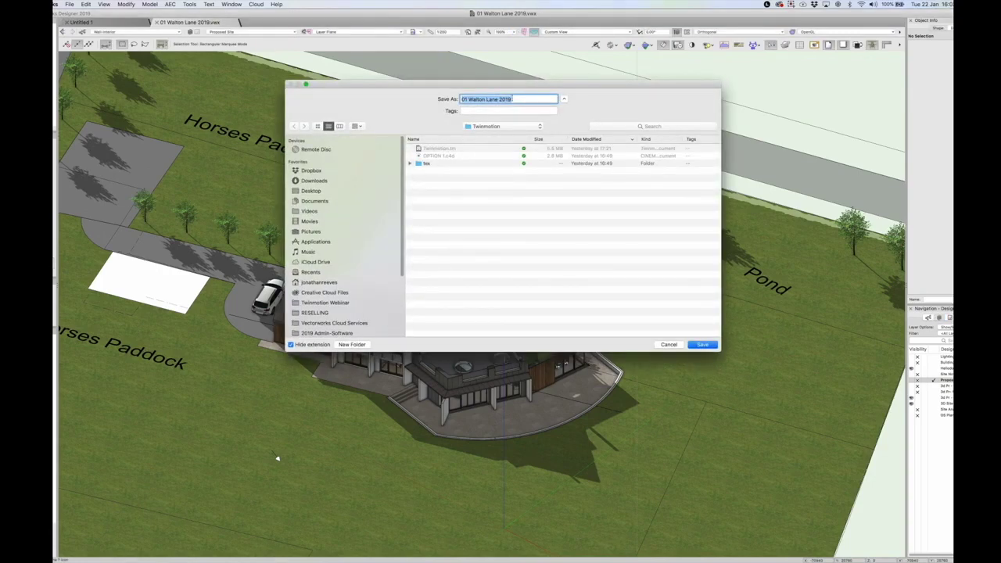
pyautogui.write('New Export')
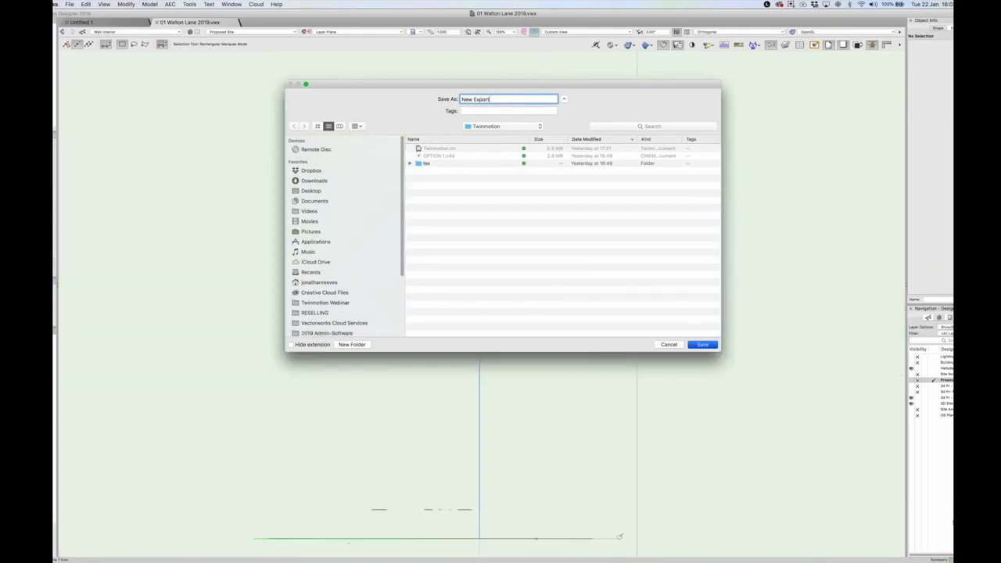
pyautogui.press('Return')
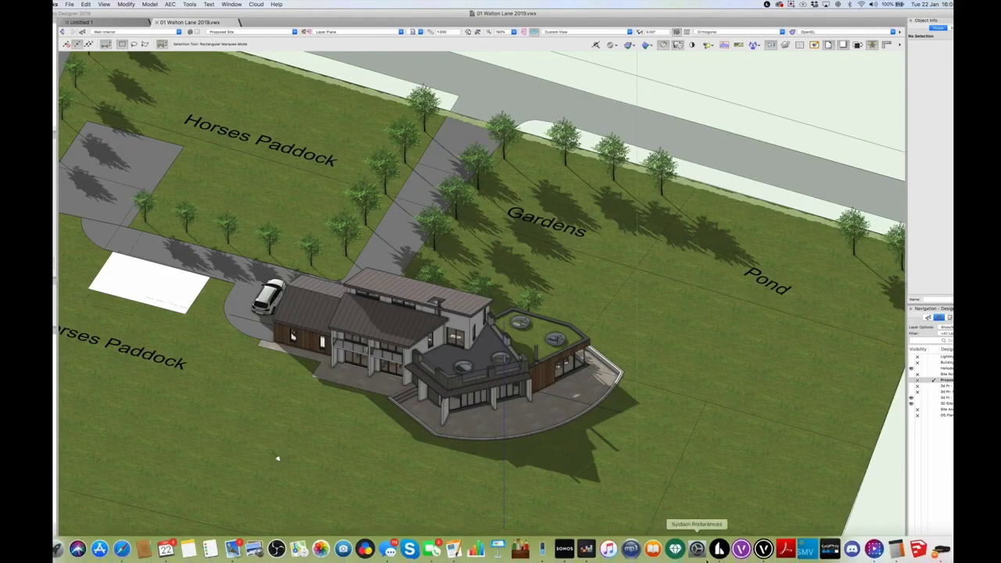
# Step: Switch to the Twinmotion Product Manager and launch Twinmotion 2019 Beta
pyautogui.click(720, 550)
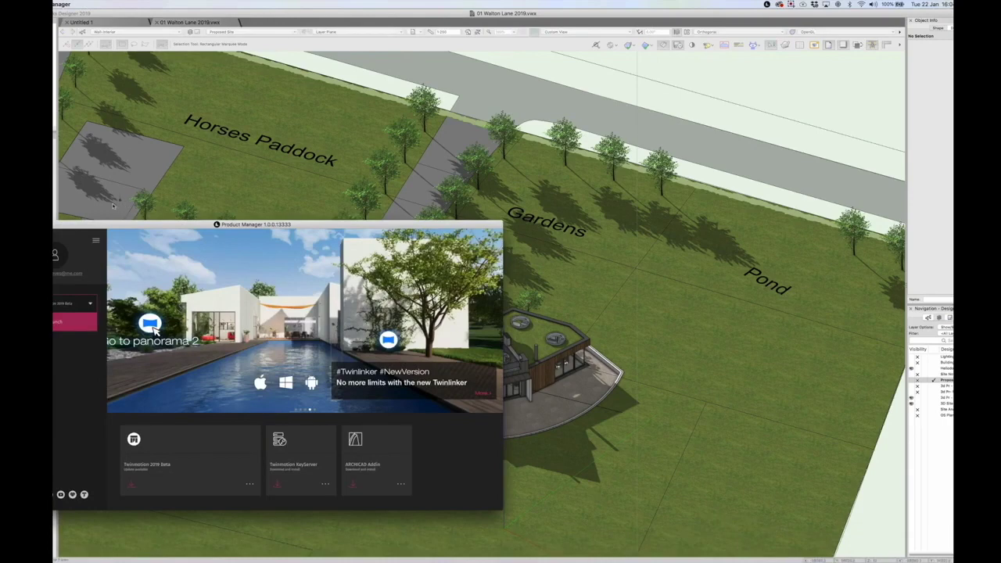
pyautogui.moveTo(105, 230); pyautogui.dragTo(291, 162)
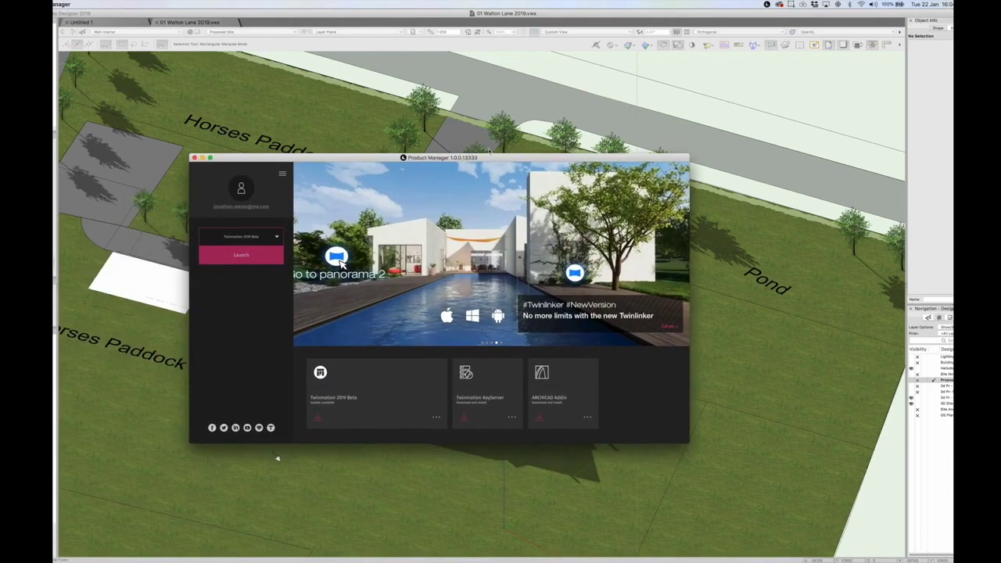
pyautogui.click(244, 236)
pyautogui.click(242, 256)
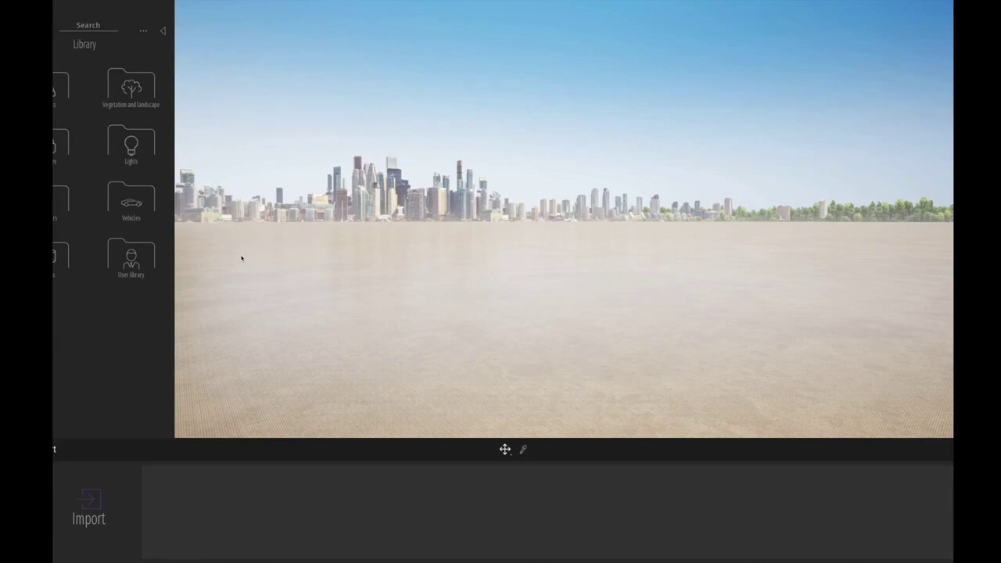
# Step: Start a geometry import and choose New Export.c4d from the Twinmotion folder as the source file
pyautogui.click(87, 504)
pyautogui.moveTo(439, 236); pyautogui.dragTo(429, 209)
pyautogui.click(494, 241)
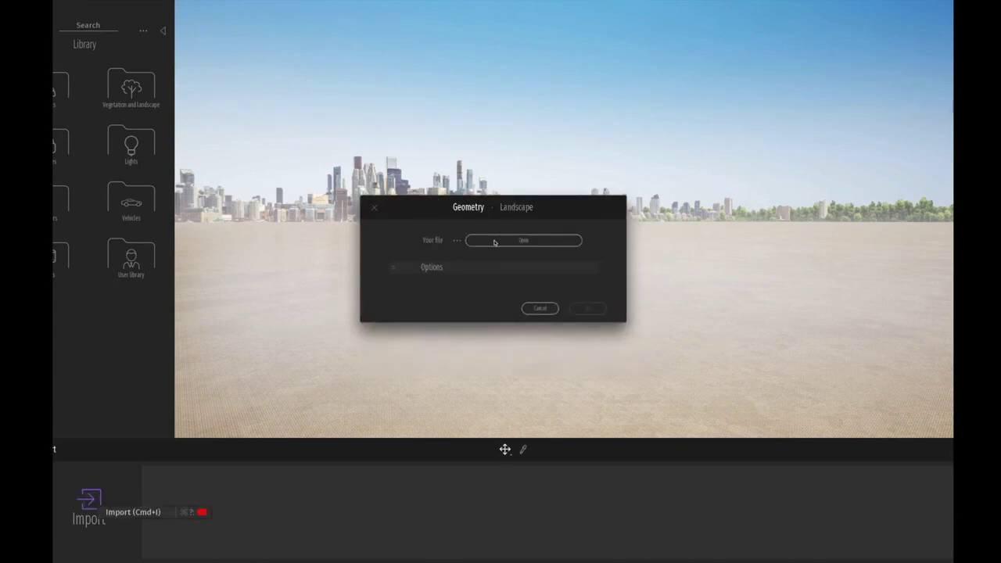
pyautogui.click(500, 83)
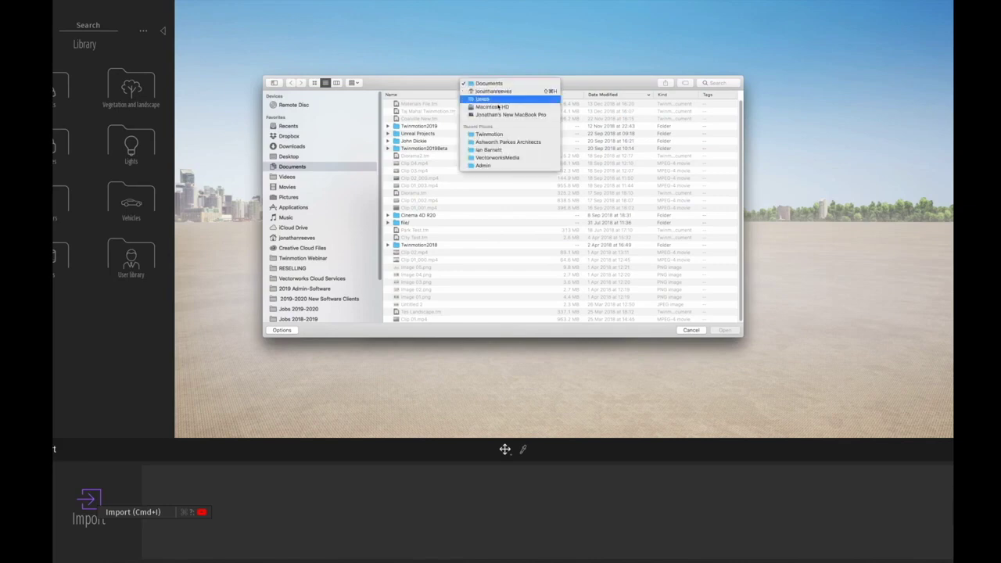
pyautogui.click(493, 135)
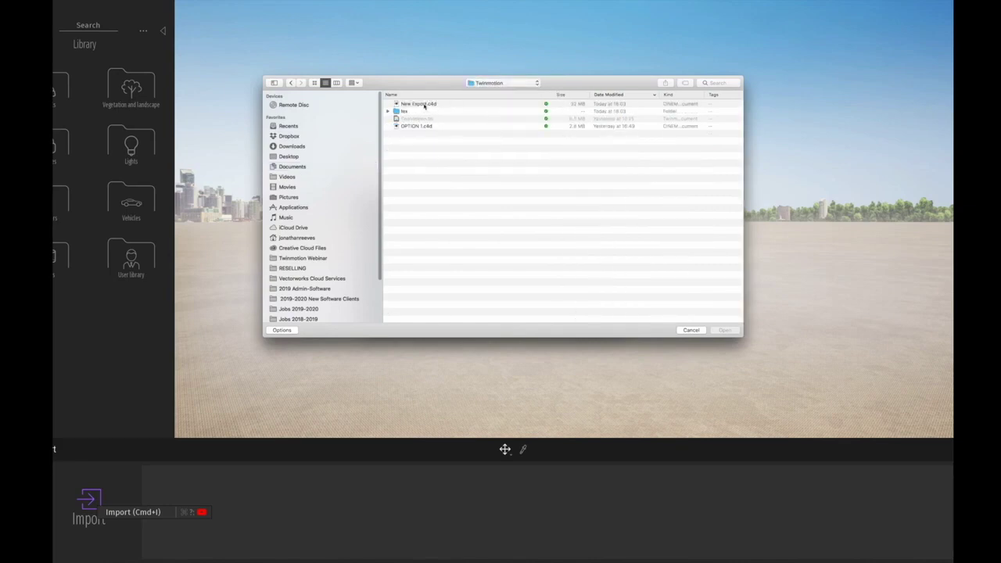
pyautogui.click(425, 104)
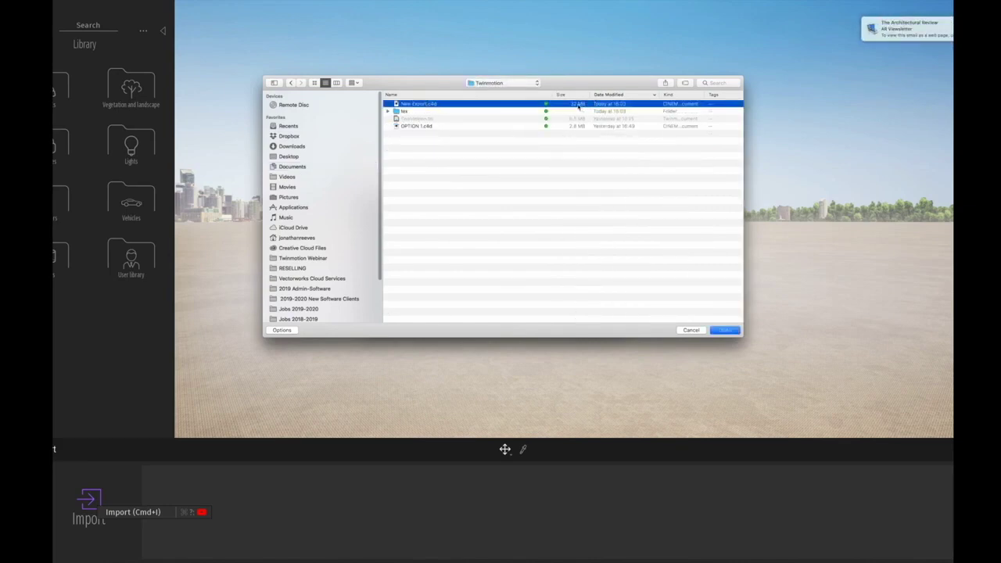
pyautogui.click(726, 329)
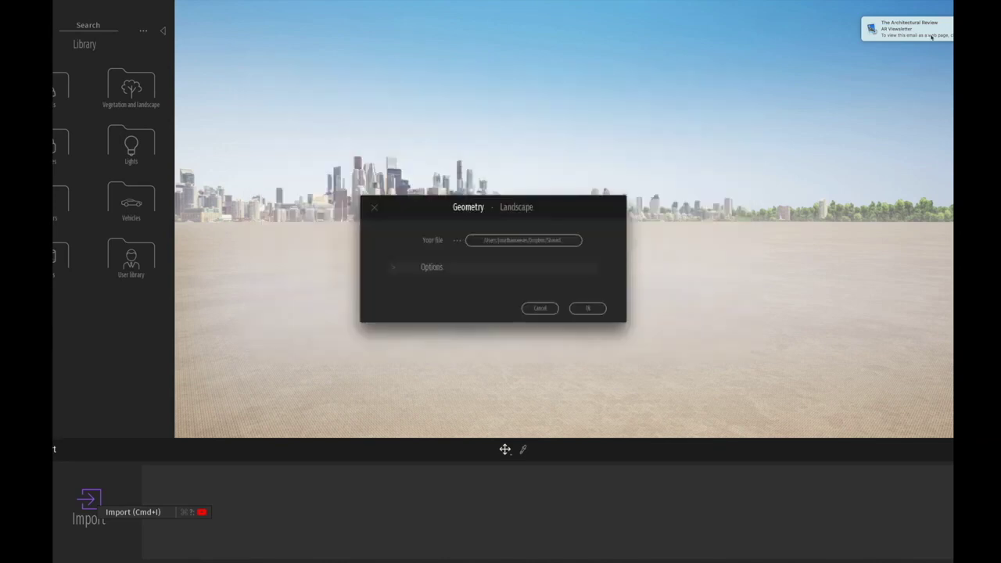
# Step: Import the file with Collapse by material and resolve the material conflicts by using the imported material
pyautogui.click(397, 268)
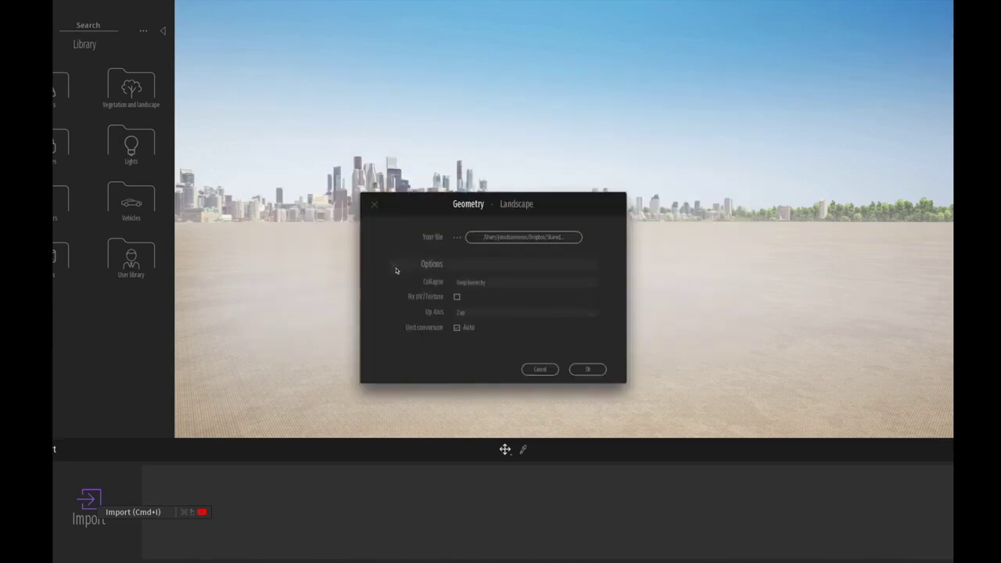
pyautogui.click(480, 283)
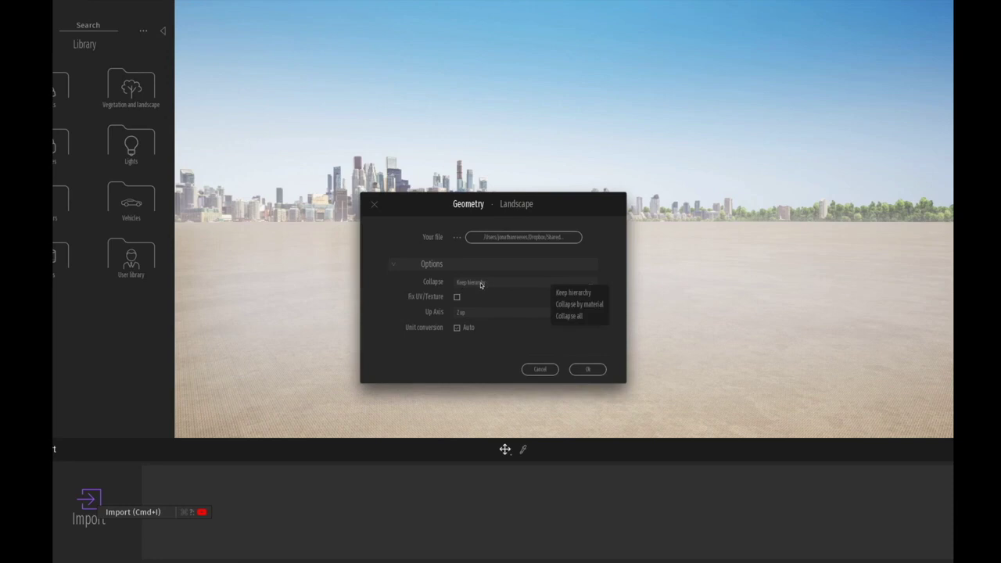
pyautogui.click(579, 306)
pyautogui.click(588, 369)
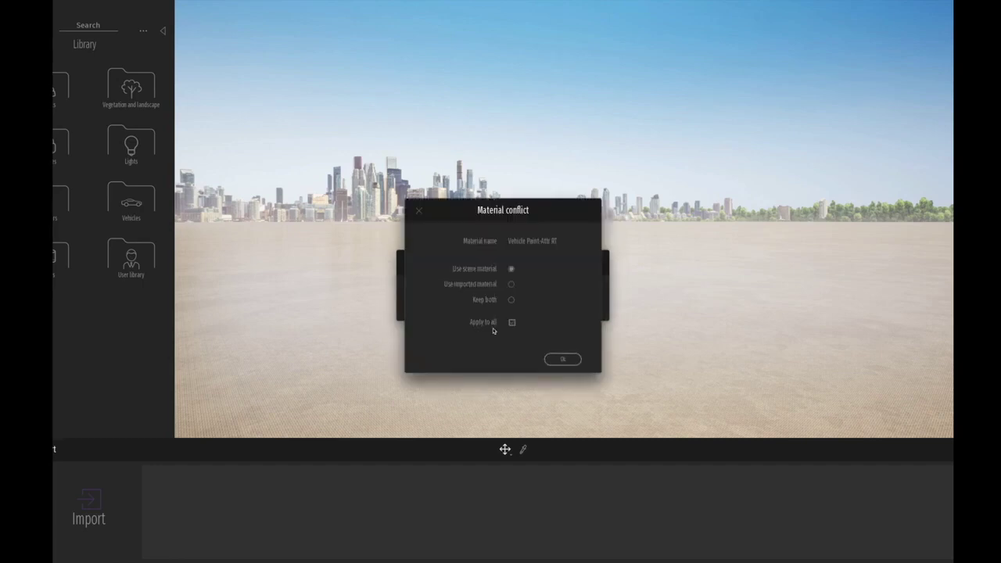
pyautogui.click(511, 286)
pyautogui.click(563, 360)
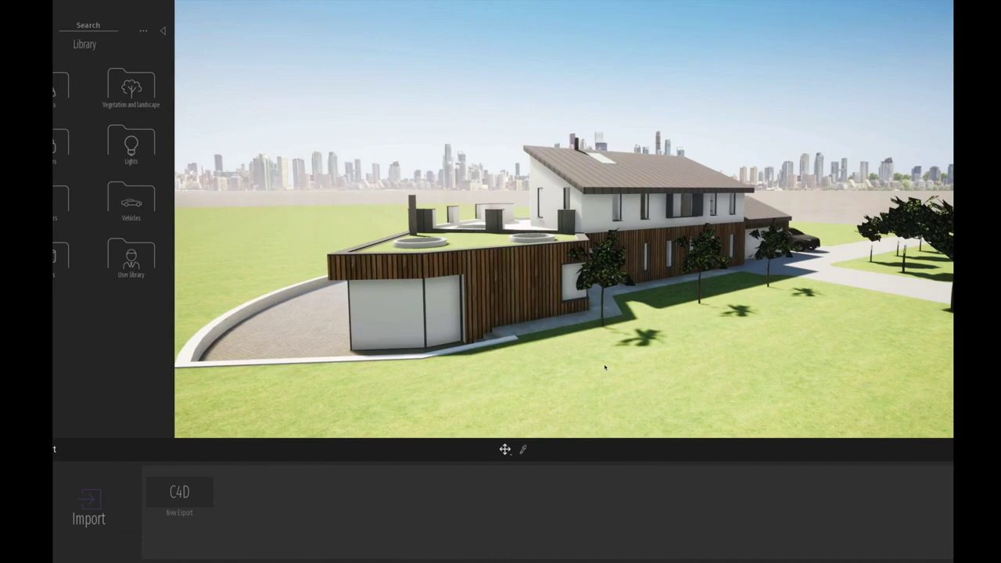
# Step: Apply a material from the Glass library to the large white glazing panels at the end of the house
pyautogui.click(61, 88)
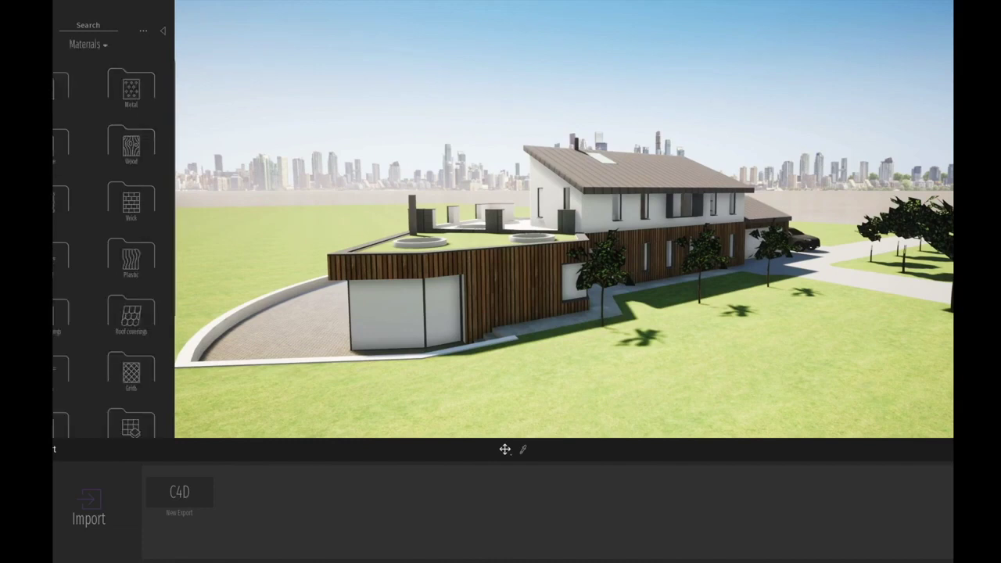
pyautogui.click(61, 86)
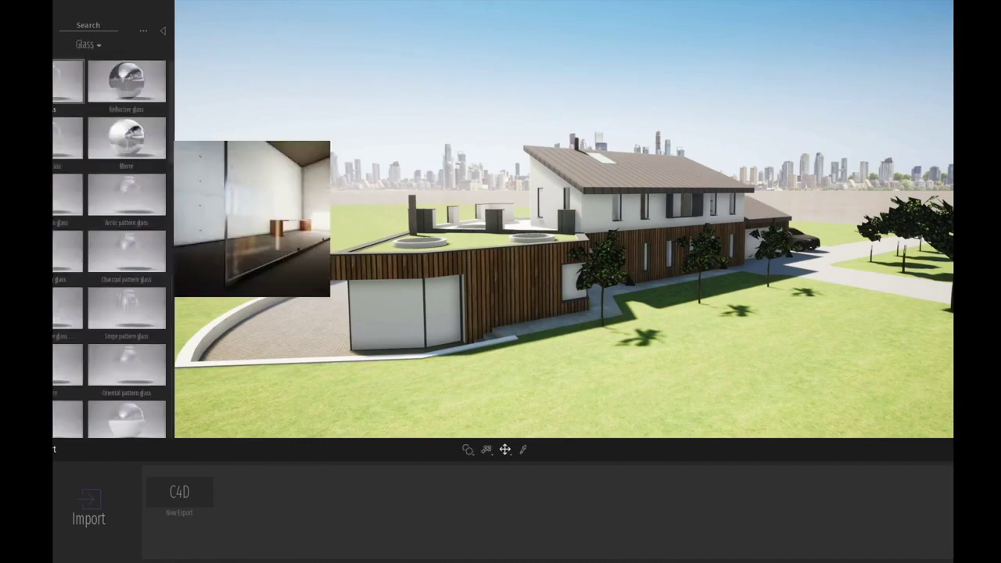
pyautogui.moveTo(67, 80); pyautogui.dragTo(403, 313)
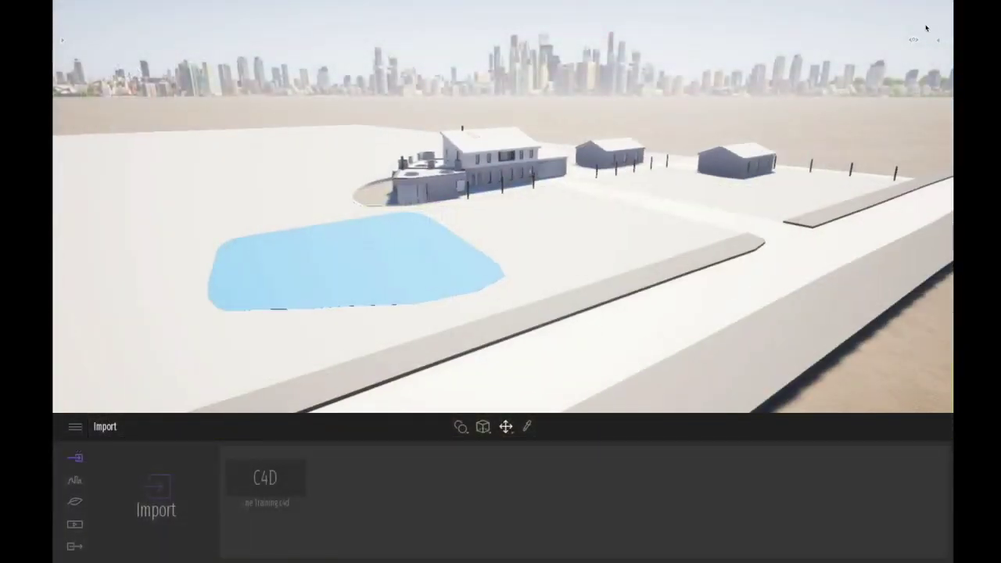
# Step: Examine the scene hierarchy of the imported Walton Lane Training.c4d model in the Scenegraph
pyautogui.click(942, 39)
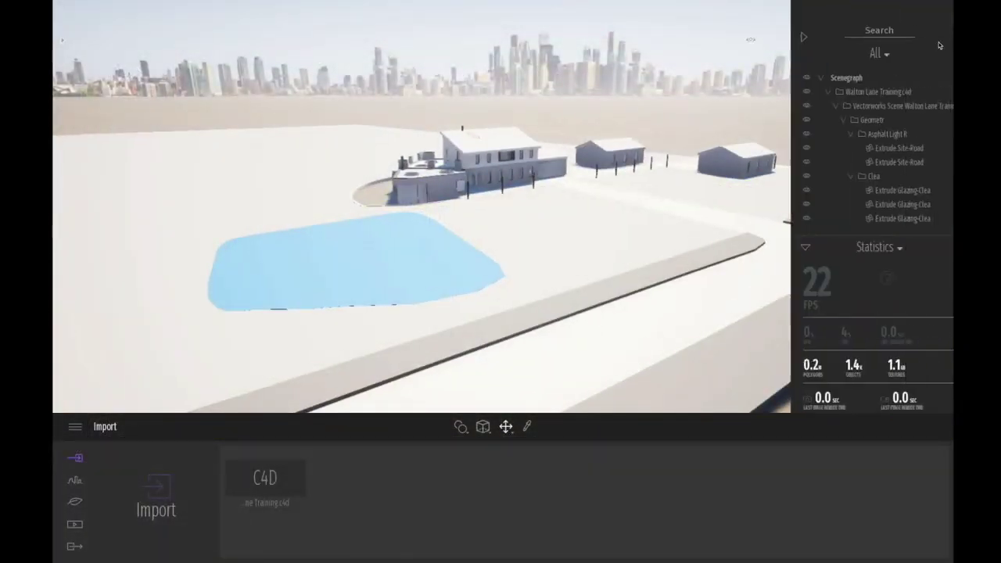
pyautogui.click(856, 95)
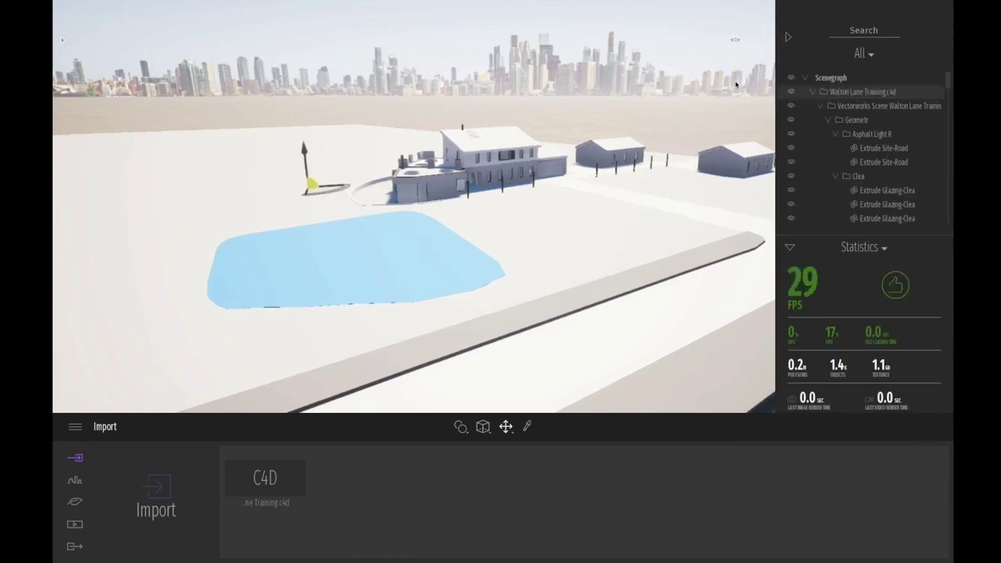
pyautogui.click(788, 37)
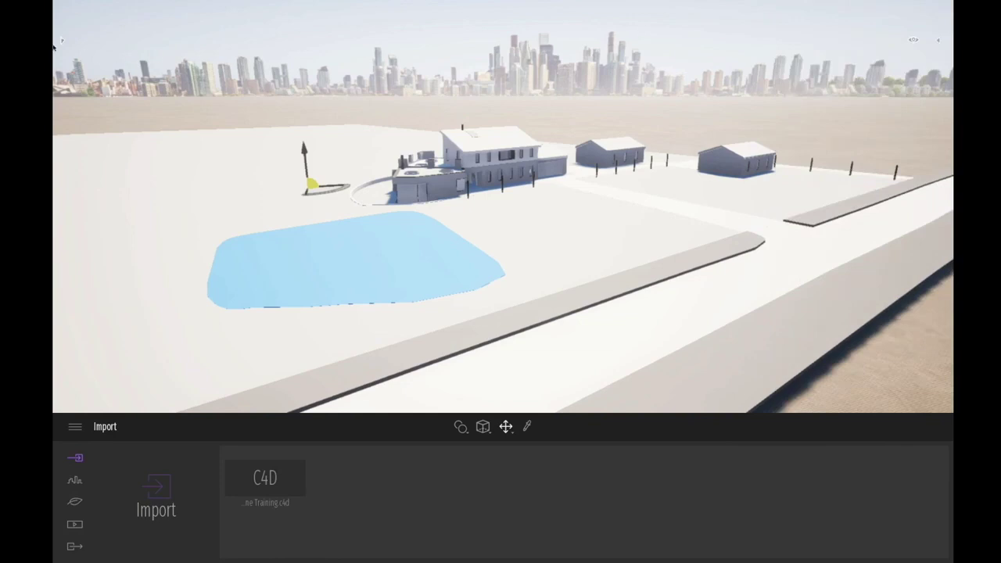
# Step: Apply the Grass 1 nature ground material to the lawns and to the terrain surrounding the site
pyautogui.click(63, 40)
pyautogui.click(68, 51)
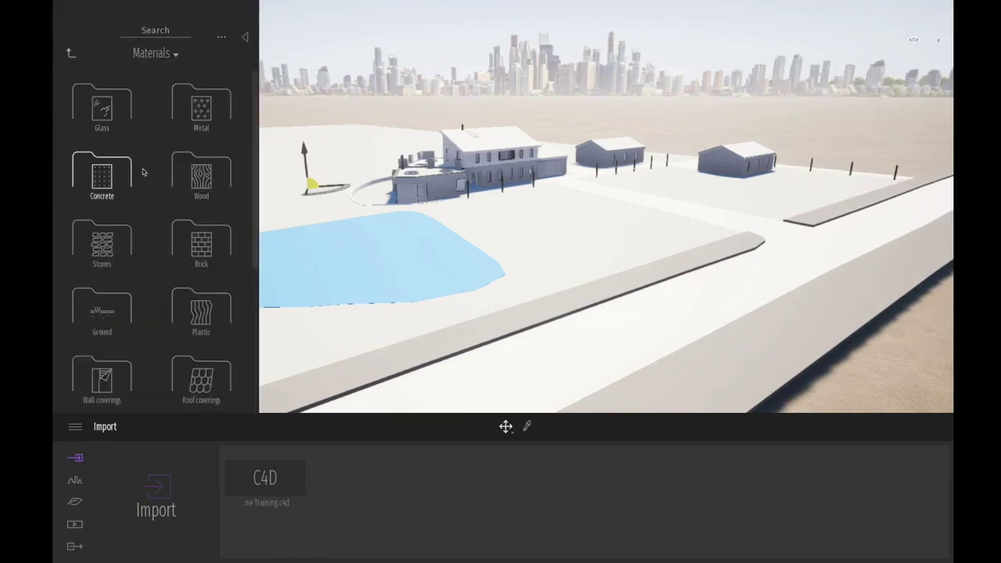
pyautogui.click(98, 309)
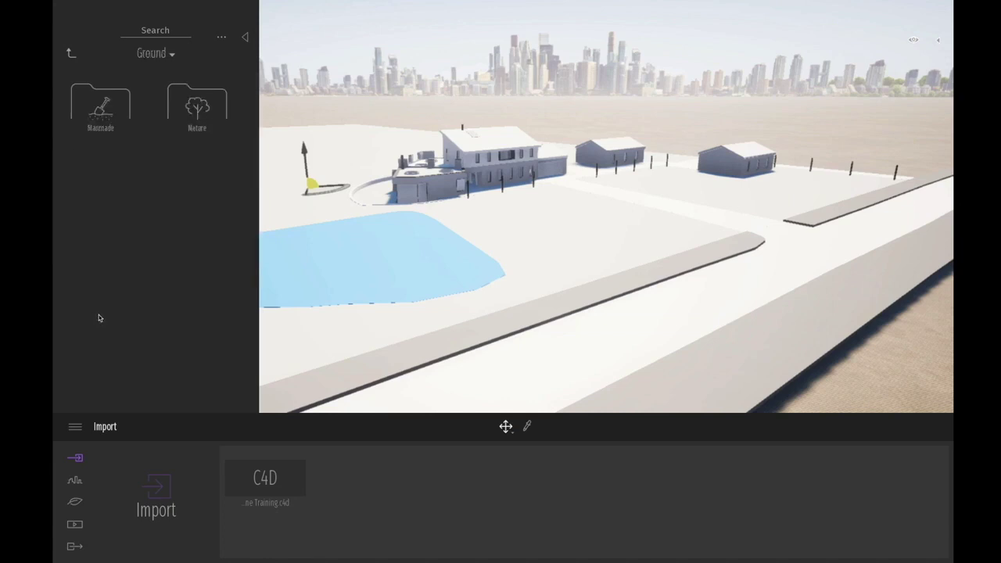
pyautogui.click(110, 109)
pyautogui.moveTo(116, 109); pyautogui.dragTo(485, 246)
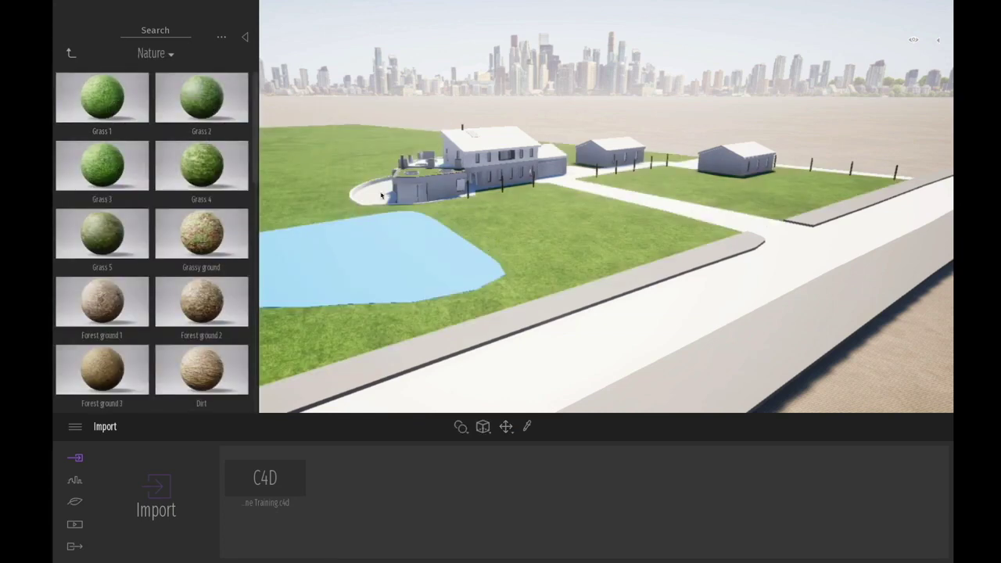
pyautogui.moveTo(116, 108); pyautogui.dragTo(524, 120)
# Step: Apply the manmade ground material Asphalt 2 to the road, its edges and the driveway
pyautogui.click(70, 53)
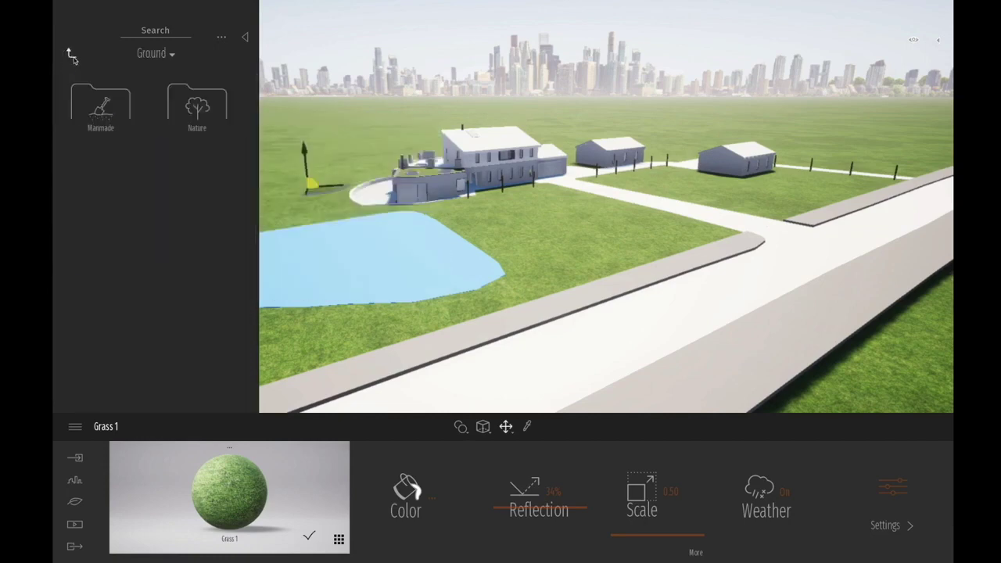
pyautogui.click(100, 106)
pyautogui.moveTo(100, 119)
pyautogui.moveTo(100, 119); pyautogui.dragTo(636, 337)
pyautogui.moveTo(100, 105); pyautogui.dragTo(585, 302)
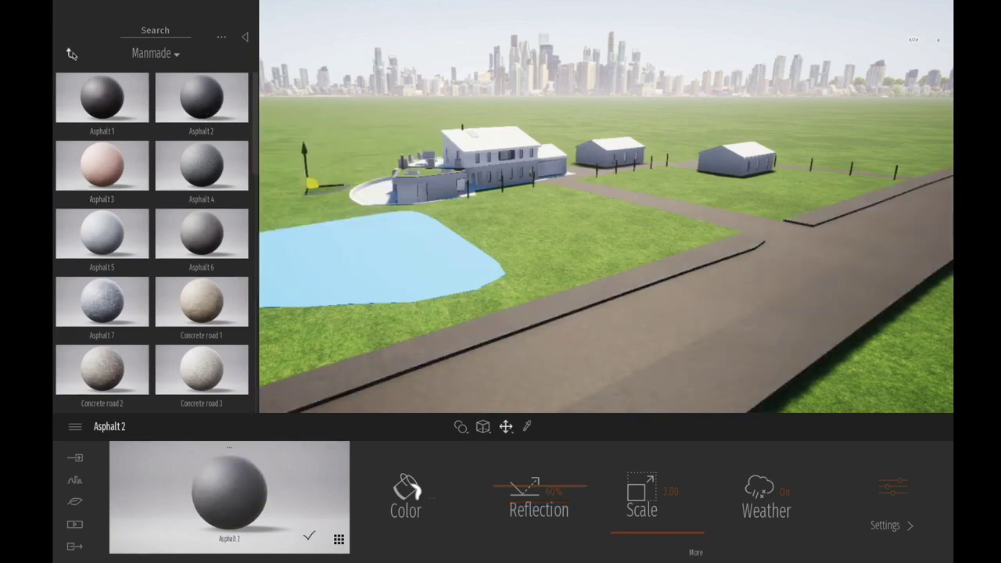
# Step: Return from the manmade ground materials to the top level of the asset library
pyautogui.click(71, 53)
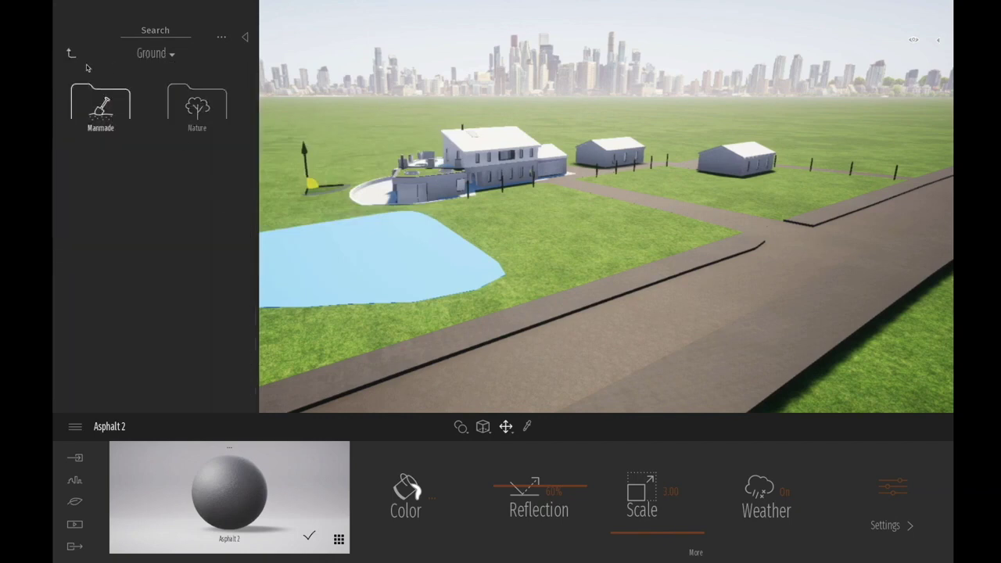
pyautogui.click(71, 54)
pyautogui.click(71, 53)
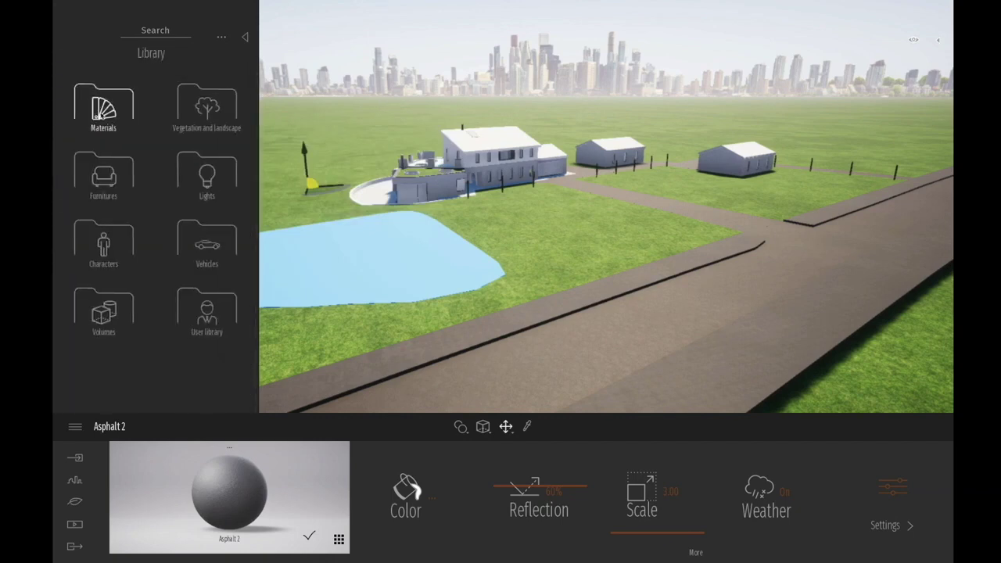
# Step: Apply the River 01 water material to the pond in front of the house
pyautogui.click(100, 114)
pyautogui.scroll(-5, 202, 375)
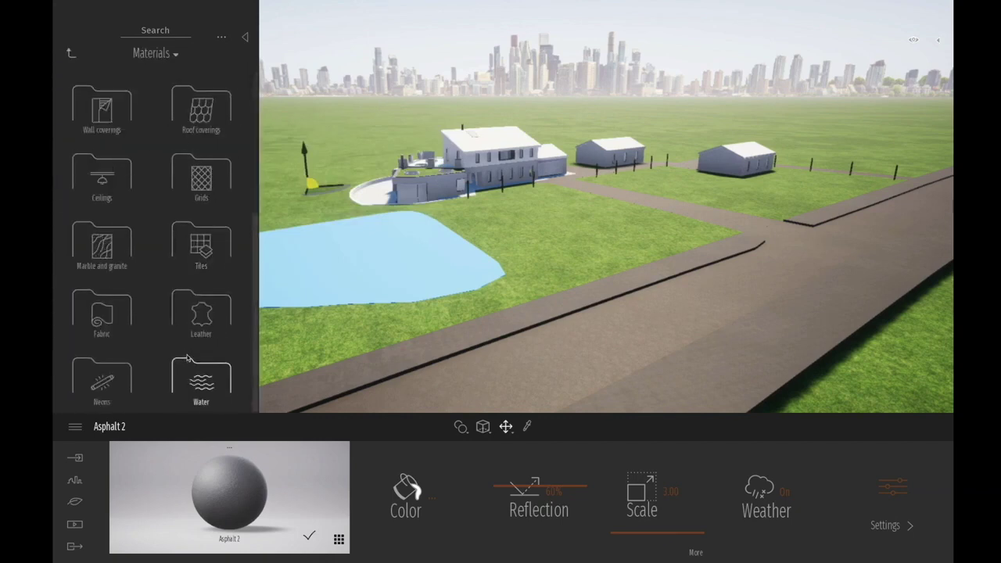
pyautogui.click(206, 389)
pyautogui.moveTo(110, 169); pyautogui.dragTo(306, 249)
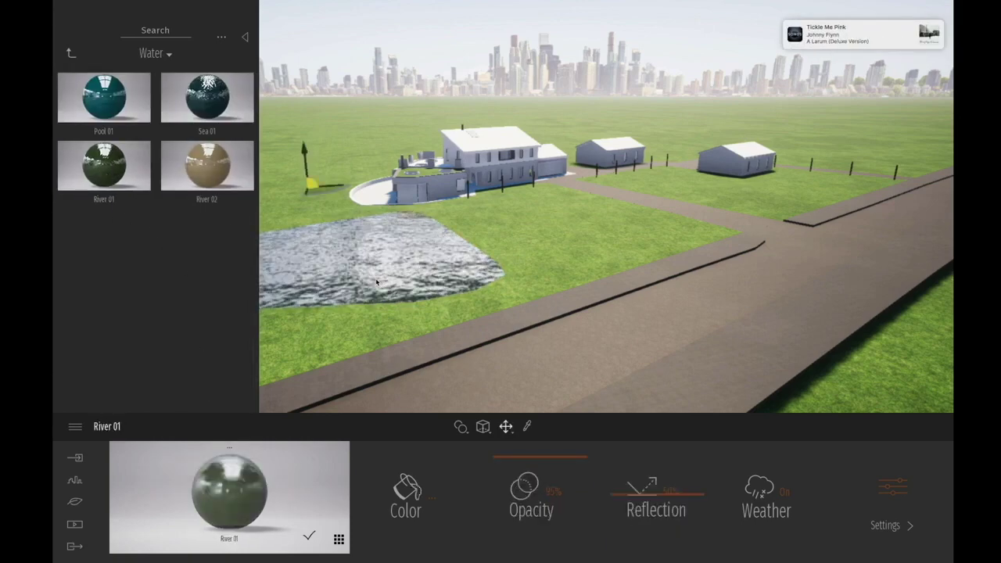
pyautogui.press('w')
pyautogui.press('a')
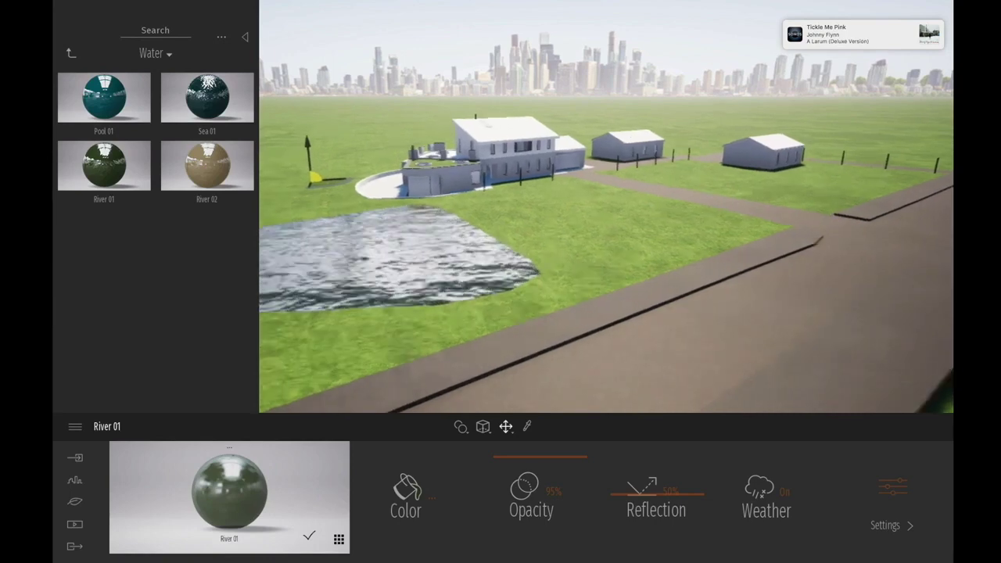
pyautogui.moveTo(824, 158); pyautogui.dragTo(775, 183, button='middle')
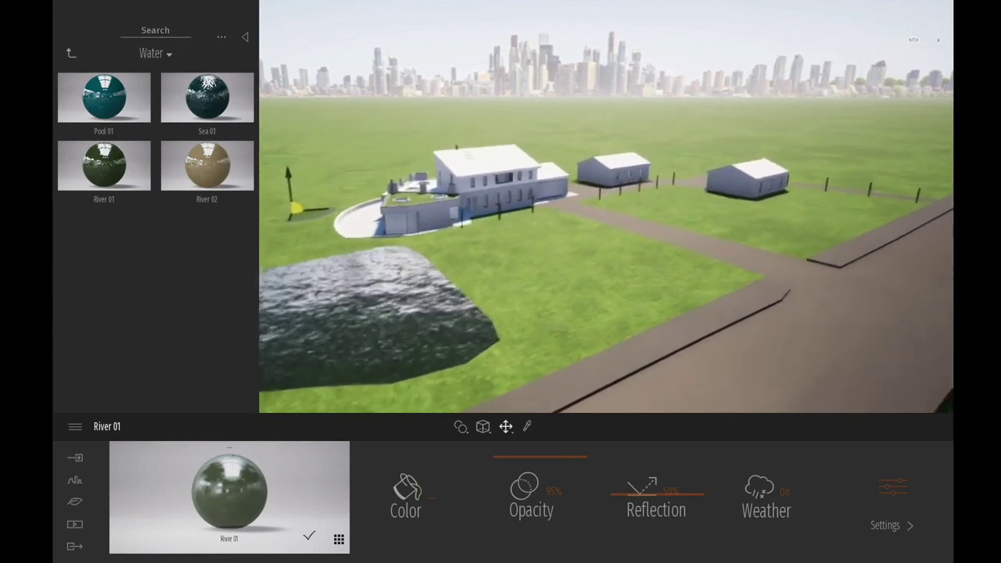
pyautogui.scroll(3, 715, 296)
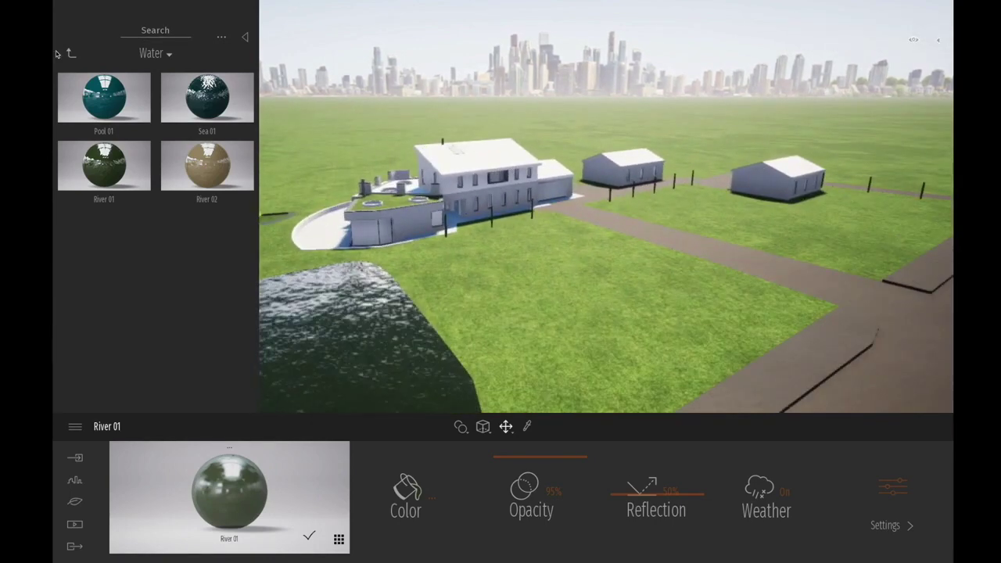
# Step: Browse the vegetation library's trees and choose Japanese maple 2 for placing
pyautogui.click(70, 52)
pyautogui.click(69, 52)
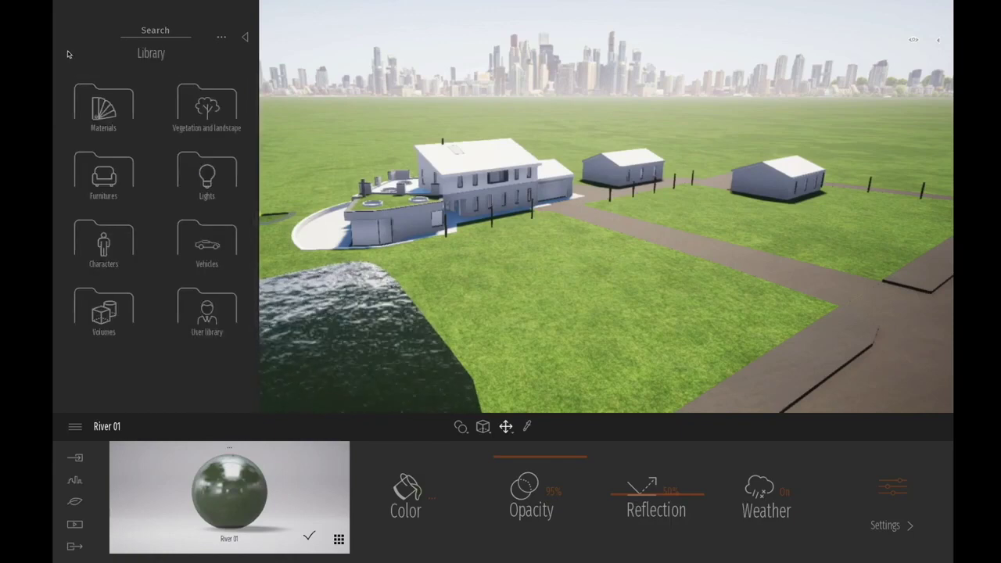
pyautogui.click(219, 117)
pyautogui.click(210, 111)
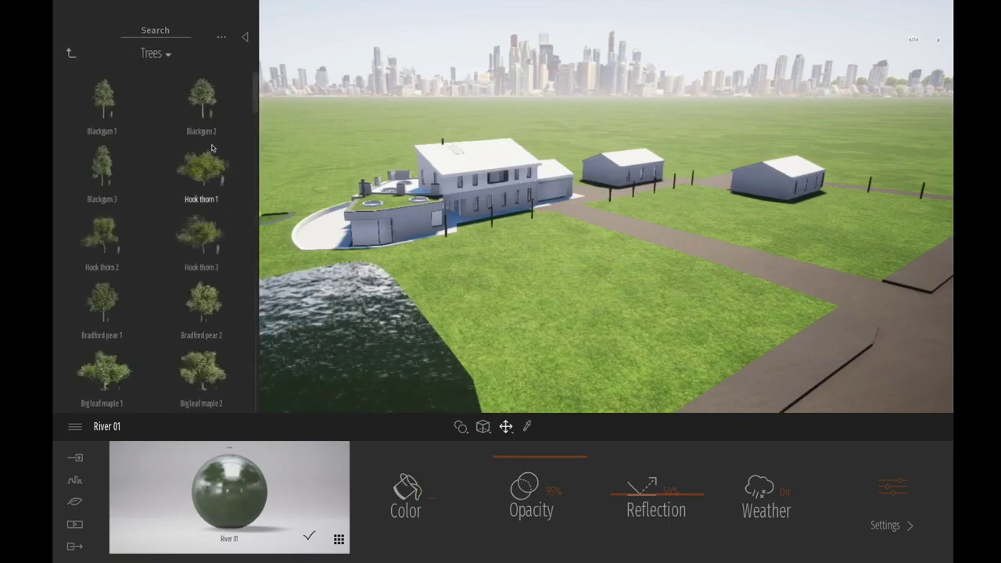
pyautogui.scroll(-4, 172, 151)
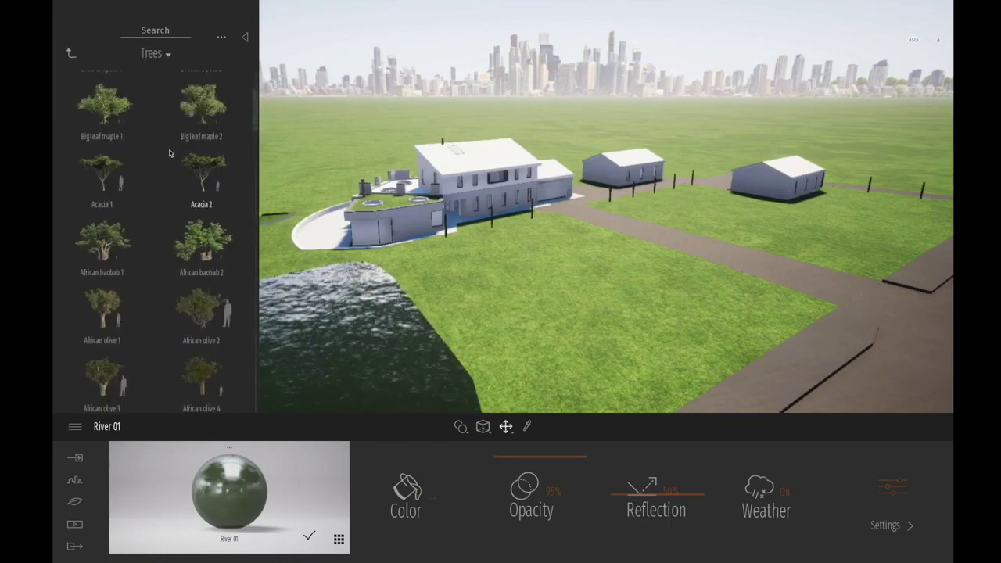
pyautogui.scroll(-6, 170, 153)
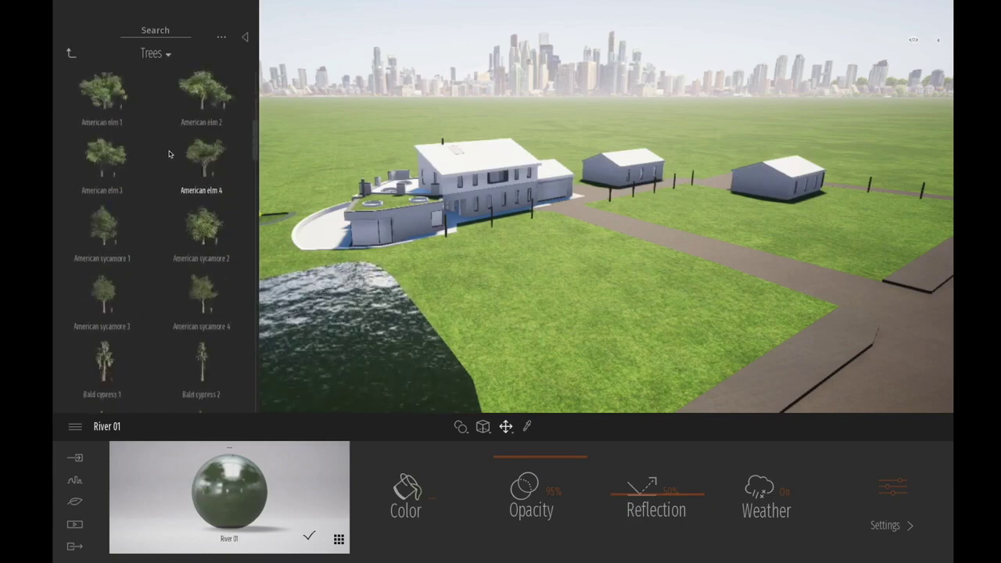
pyautogui.scroll(-1, 169, 154)
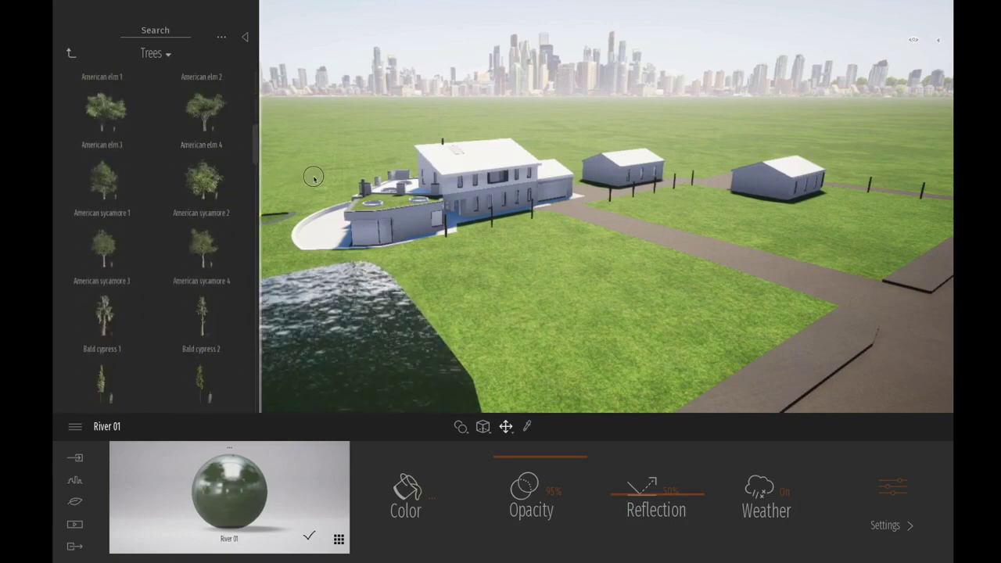
pyautogui.moveTo(309, 179); pyautogui.dragTo(340, 175)
pyautogui.scroll(-8, 152, 334)
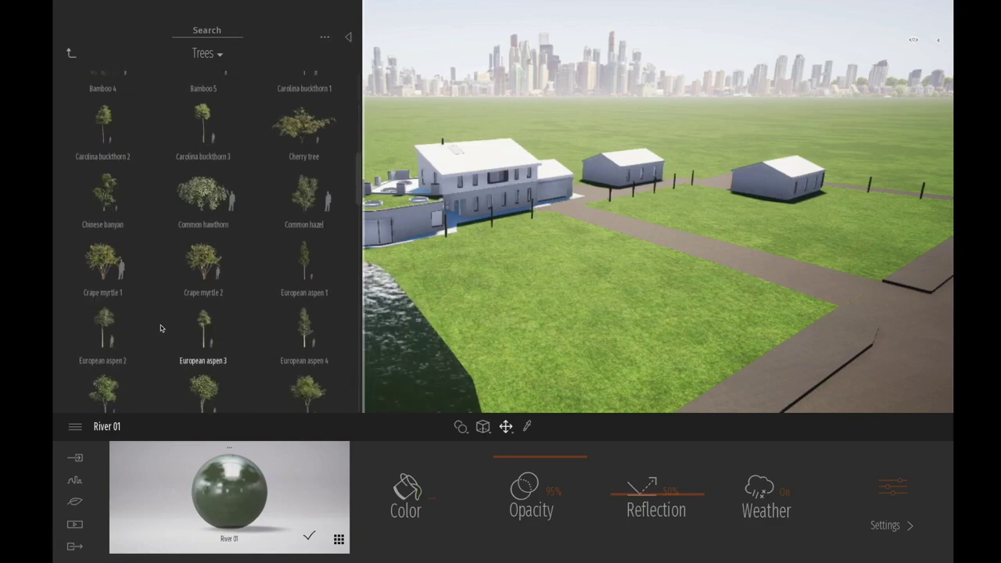
pyautogui.scroll(-5, 162, 328)
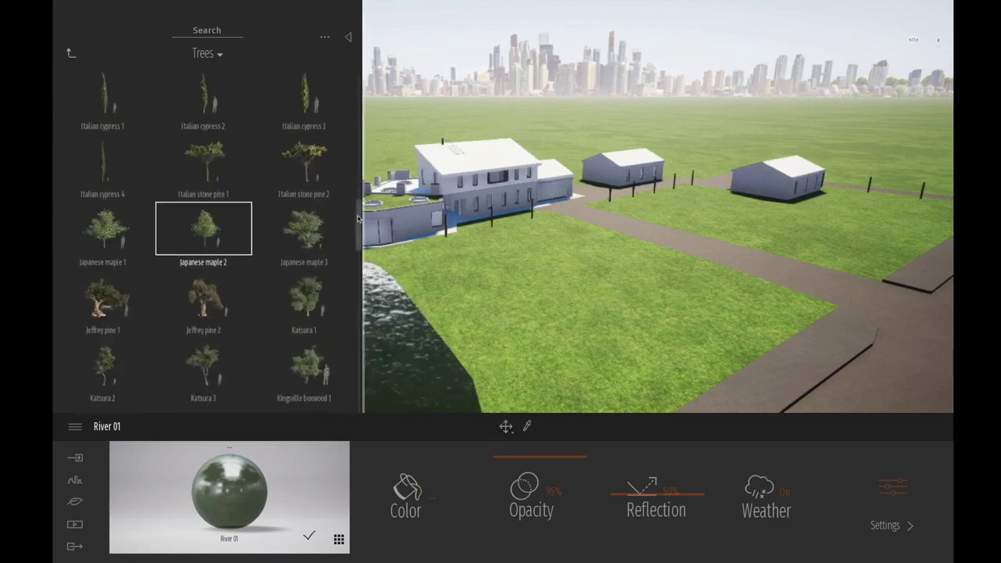
# Step: Place three Japanese maple 2 trees in a row on the lawn along the front of the house
pyautogui.moveTo(362, 180); pyautogui.dragTo(428, 246)
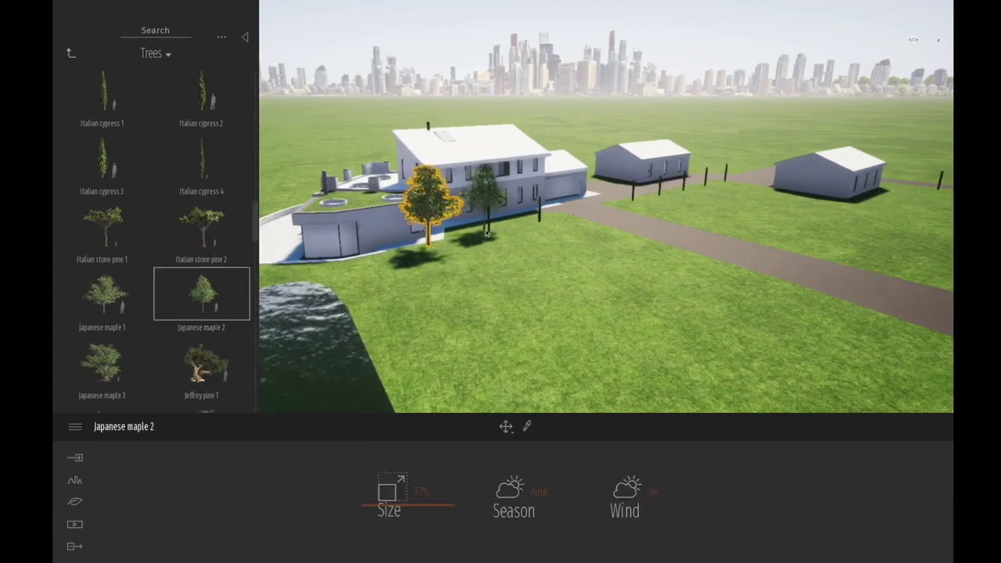
pyautogui.click(490, 233)
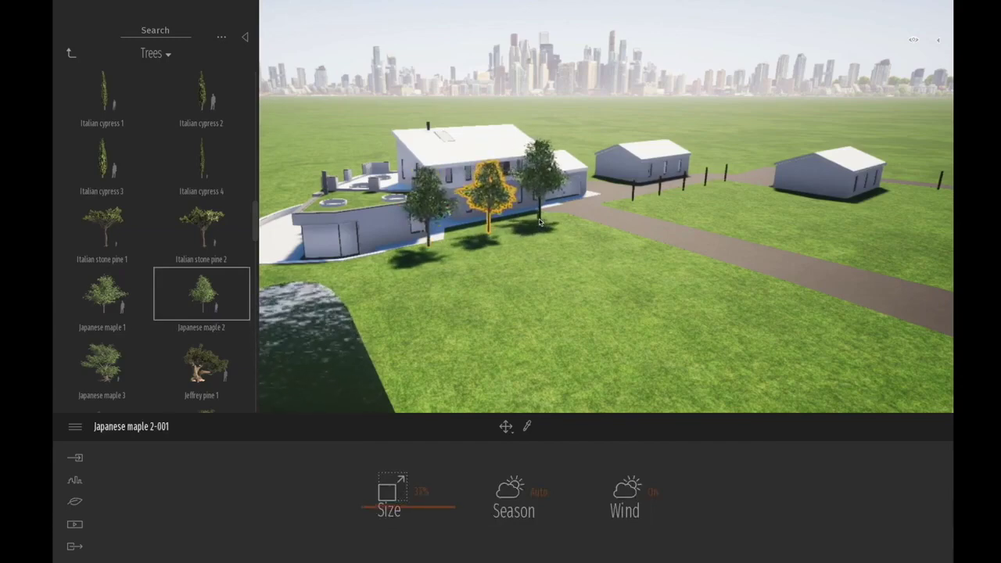
pyautogui.click(540, 223)
# Step: Place a row of five Japanese maple 2 trees along the fence posts on the far side of the driveway
pyautogui.scroll(2, 632, 179)
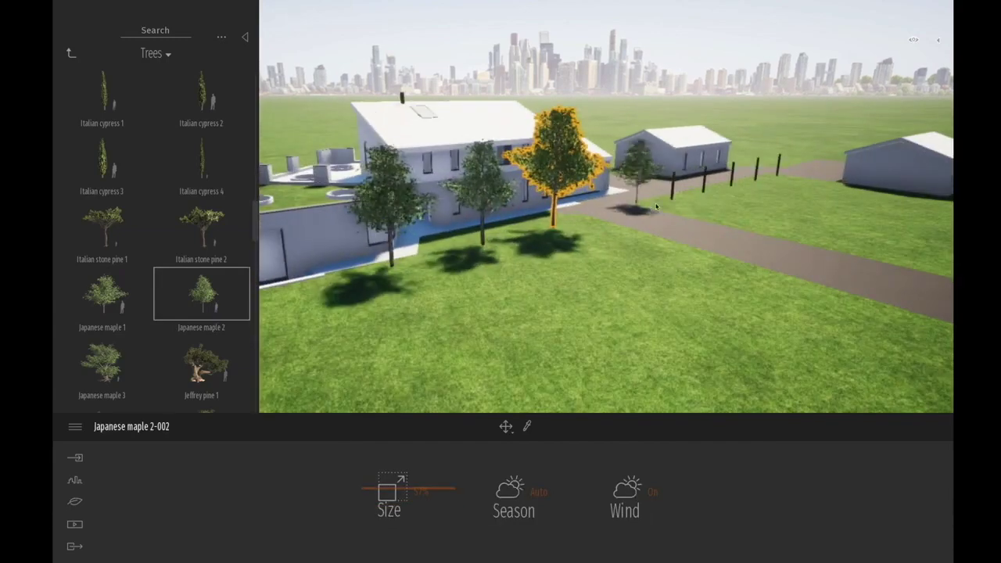
pyautogui.click(673, 197)
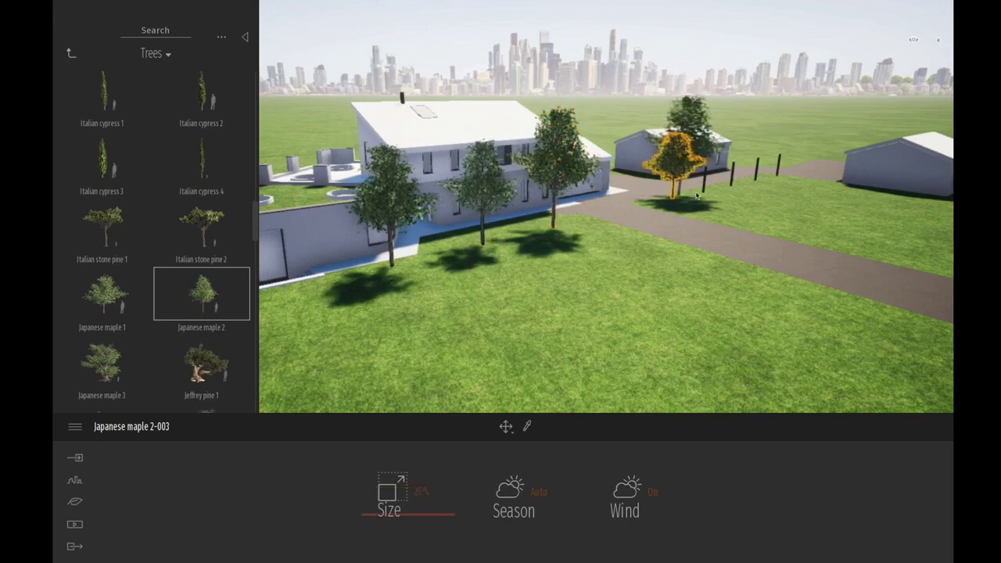
pyautogui.click(706, 194)
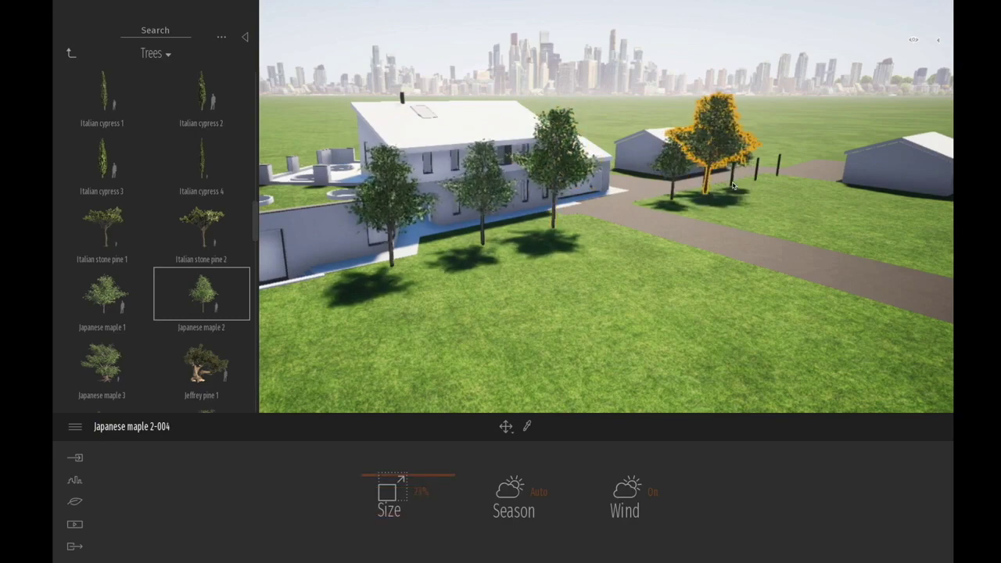
pyautogui.click(739, 185)
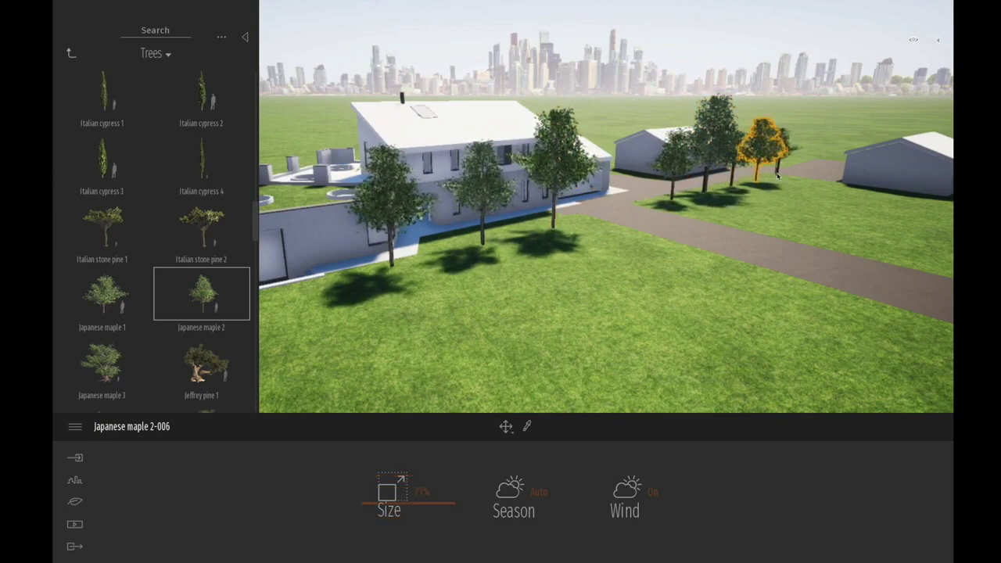
pyautogui.click(779, 178)
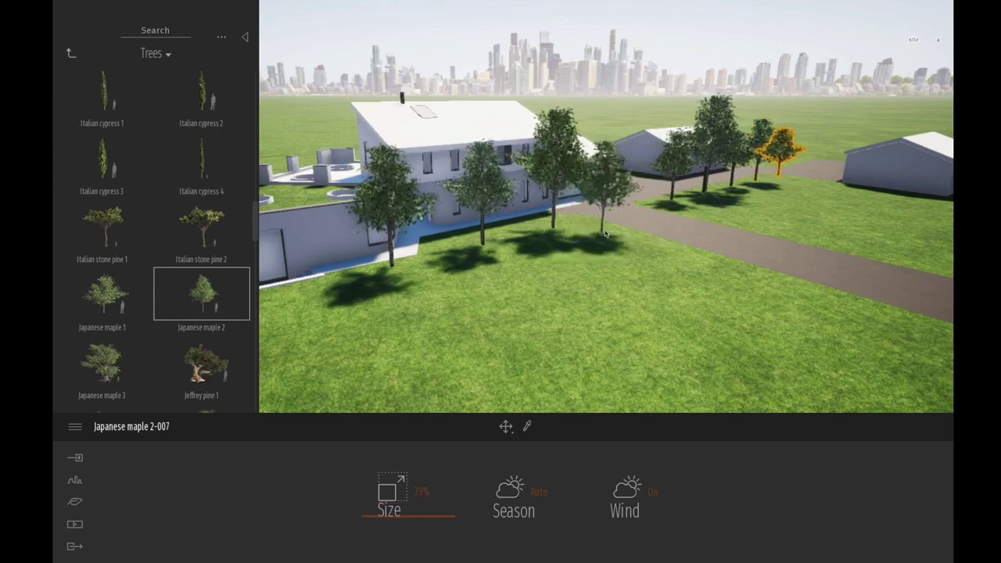
# Step: Place a Japanese maple 2 on the lawn near the driveway and copy it as six instances in a row towards the road
pyautogui.click(606, 235)
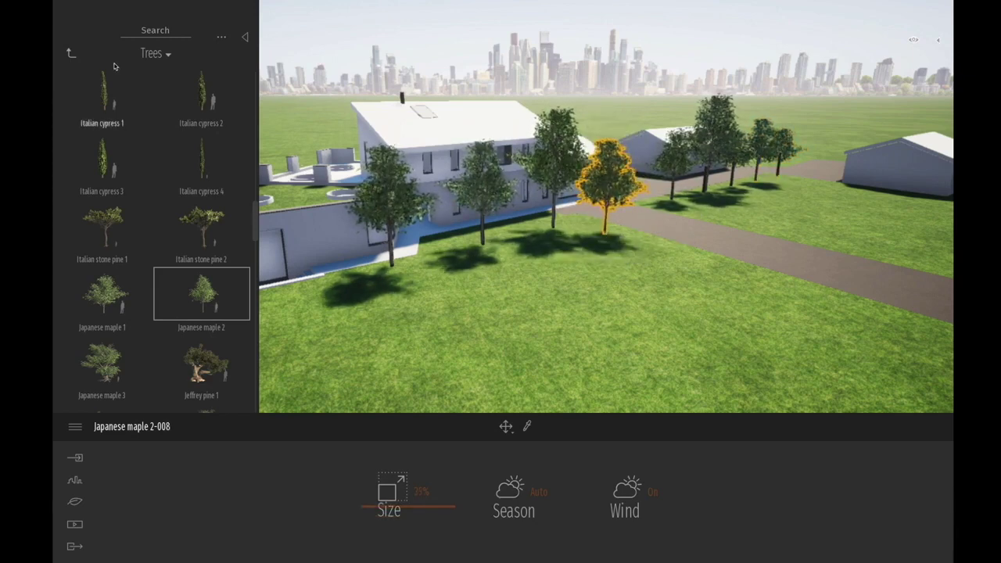
pyautogui.click(69, 54)
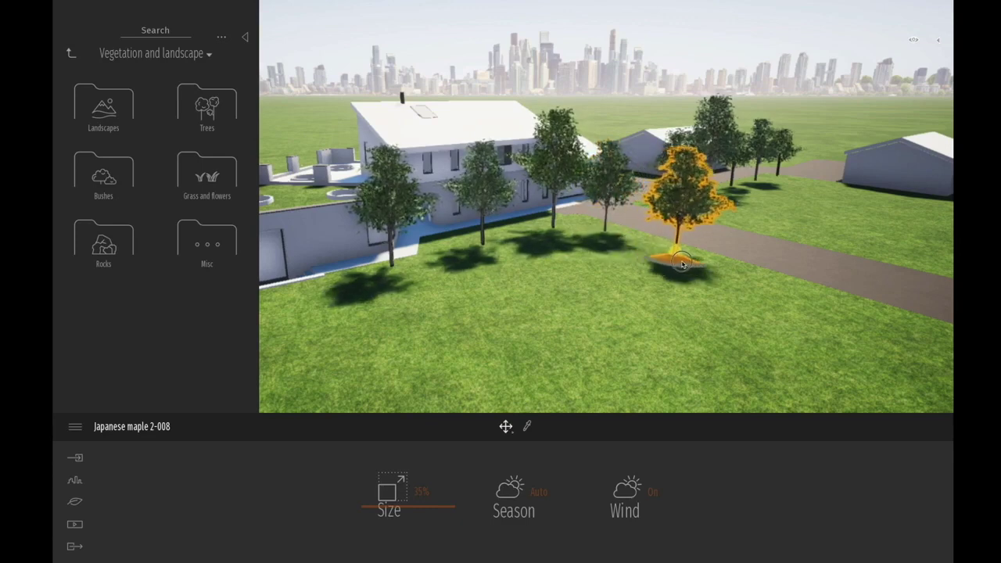
pyautogui.keyDown('shift'); pyautogui.moveTo(684, 263); pyautogui.dragTo(684, 263); pyautogui.keyUp('shift')
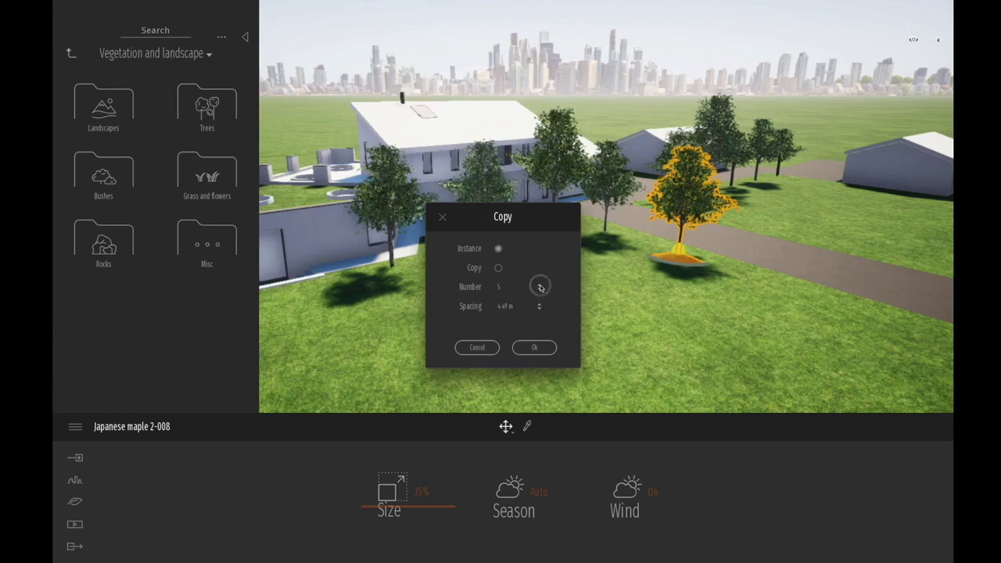
pyautogui.click(534, 348)
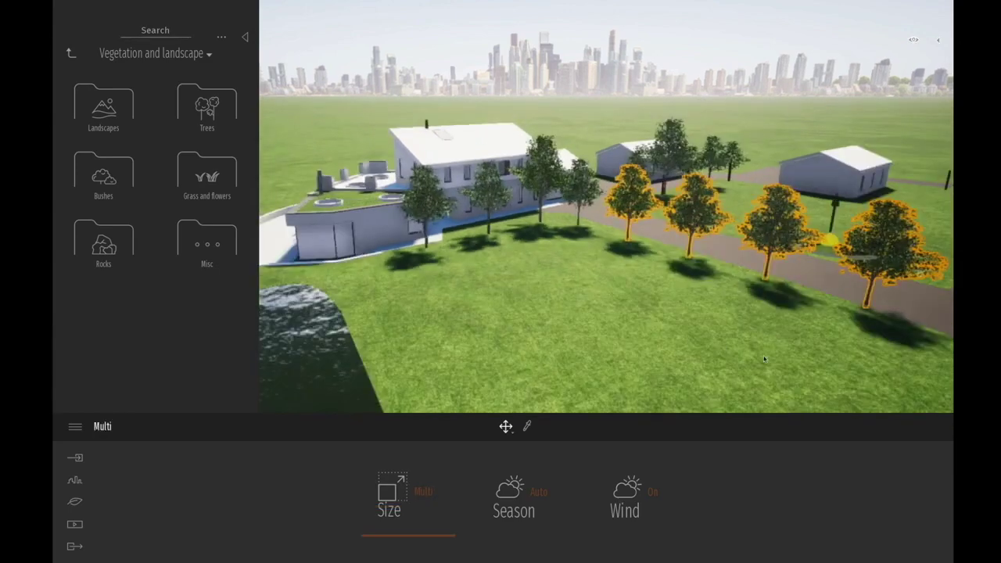
pyautogui.moveTo(774, 348); pyautogui.dragTo(786, 326, button='middle')
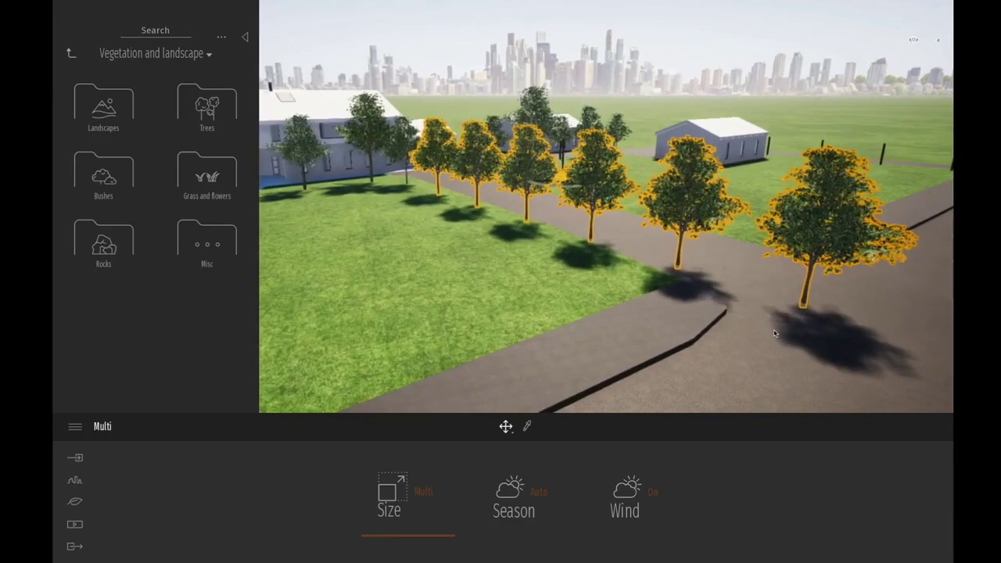
# Step: Move the outermost copied maple to the opposite lawn at the driveway entrance and shift the other copies onto the grass beside the driveway
pyautogui.click(774, 334)
pyautogui.click(810, 262)
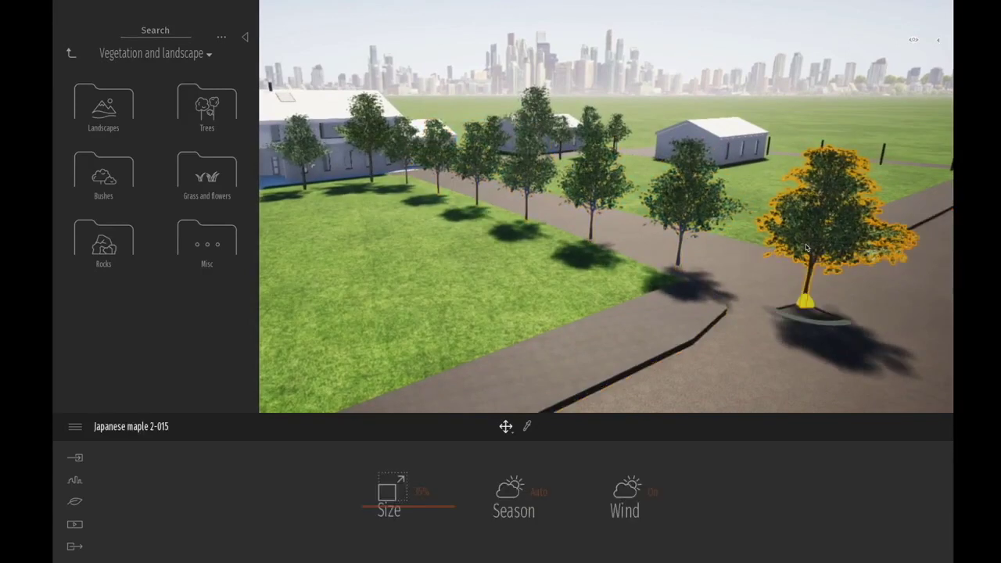
pyautogui.moveTo(812, 258); pyautogui.dragTo(803, 239)
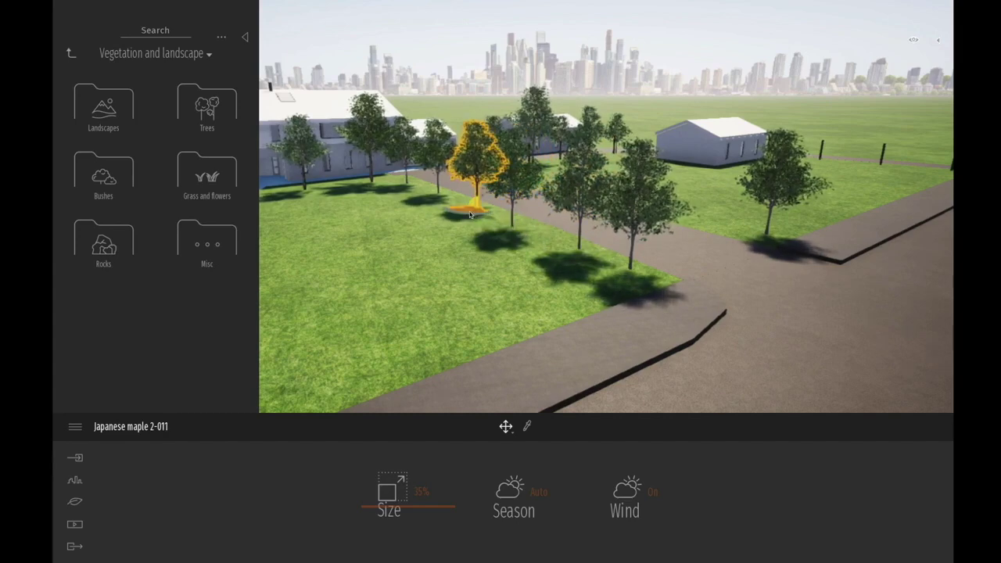
# Step: Move the maple at the opposite side of the driveway entrance closer to the driveway and copy it as four instances towards the house
pyautogui.moveTo(721, 302); pyautogui.dragTo(777, 299, button='middle')
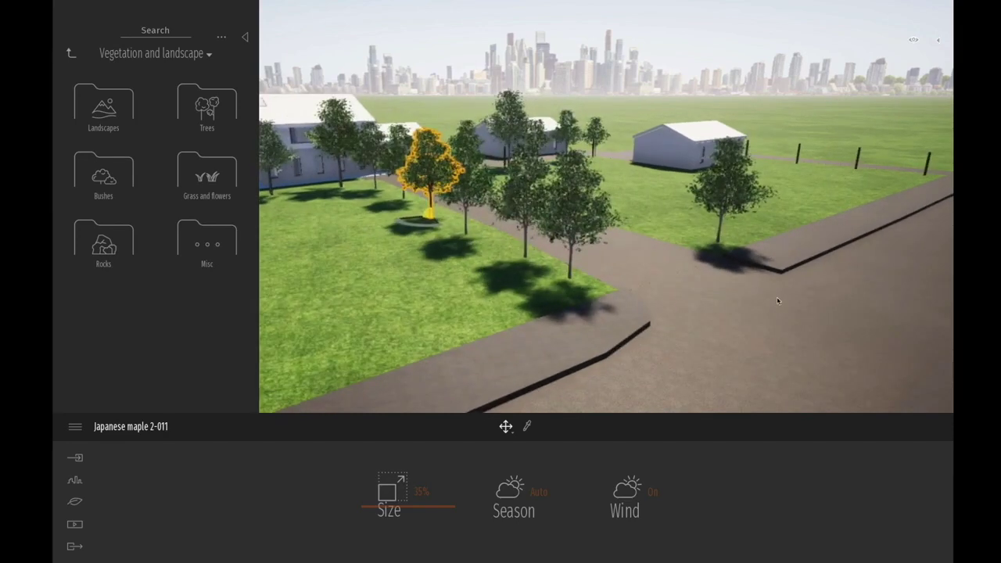
pyautogui.moveTo(777, 300); pyautogui.dragTo(622, 278, button='right')
pyautogui.click(829, 304)
pyautogui.moveTo(829, 304); pyautogui.dragTo(492, 243, button='middle')
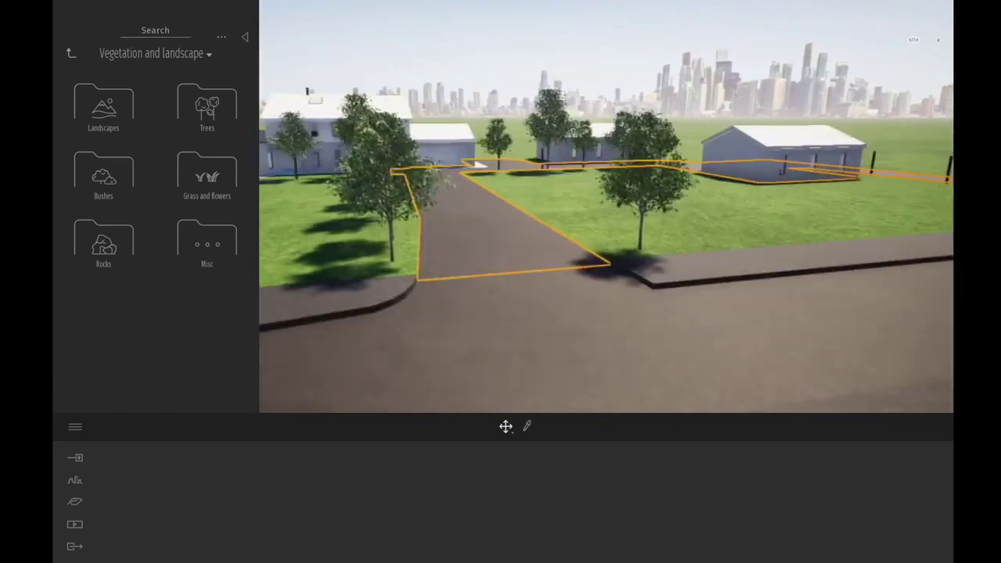
pyautogui.moveTo(838, 336); pyautogui.dragTo(838, 339, button='middle')
pyautogui.moveTo(707, 199); pyautogui.dragTo(678, 271, button='middle')
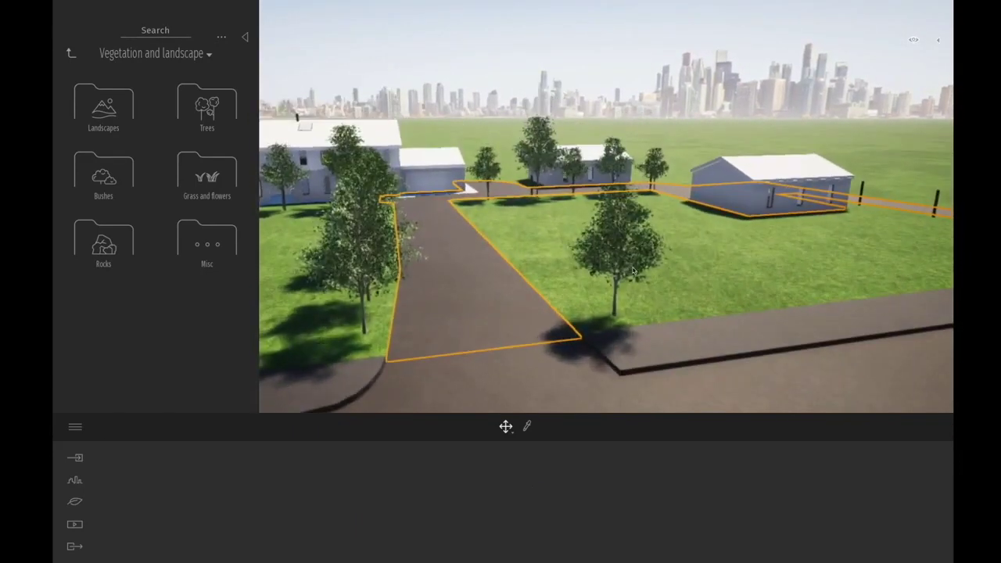
pyautogui.click(621, 289)
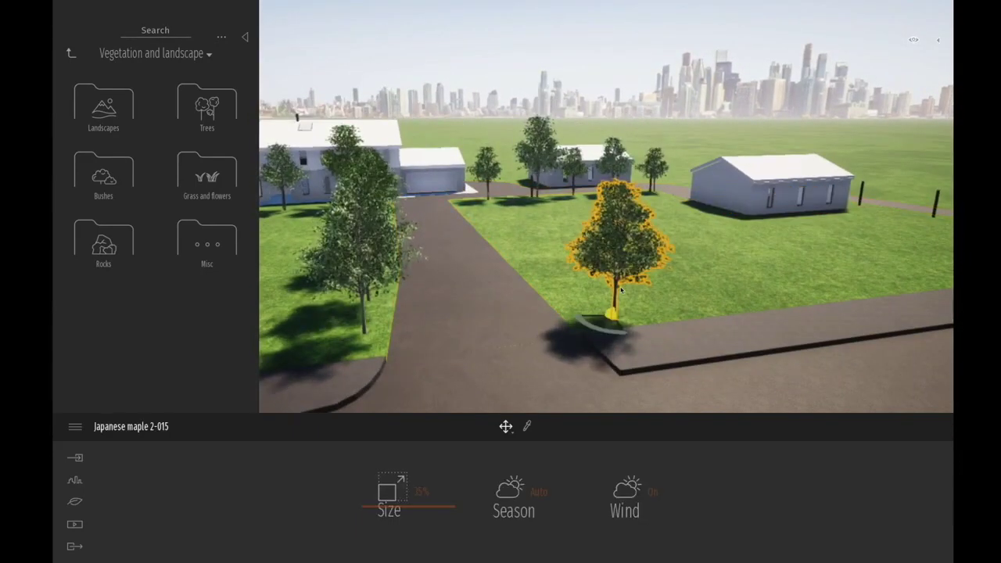
pyautogui.moveTo(597, 322); pyautogui.dragTo(541, 291)
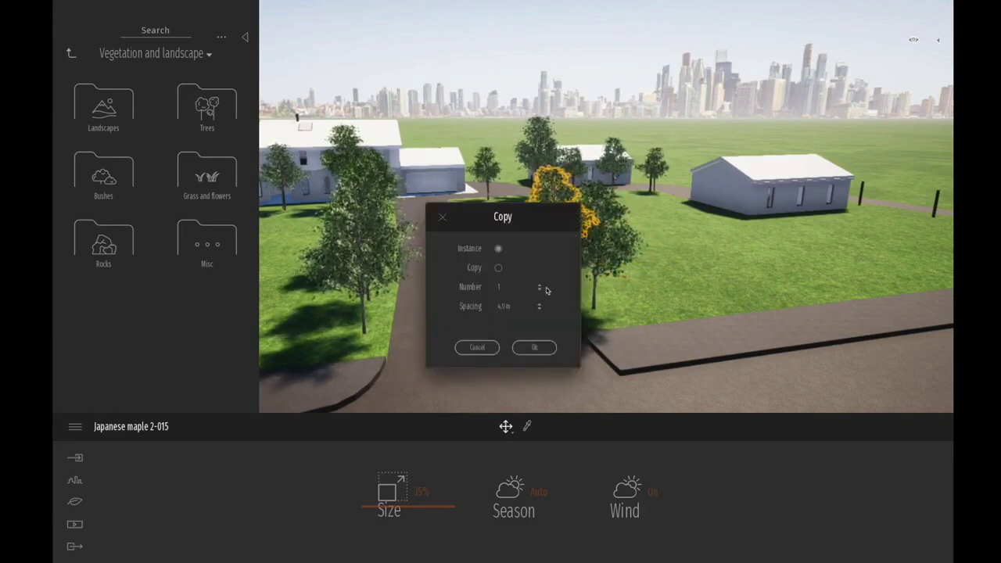
pyautogui.click(533, 348)
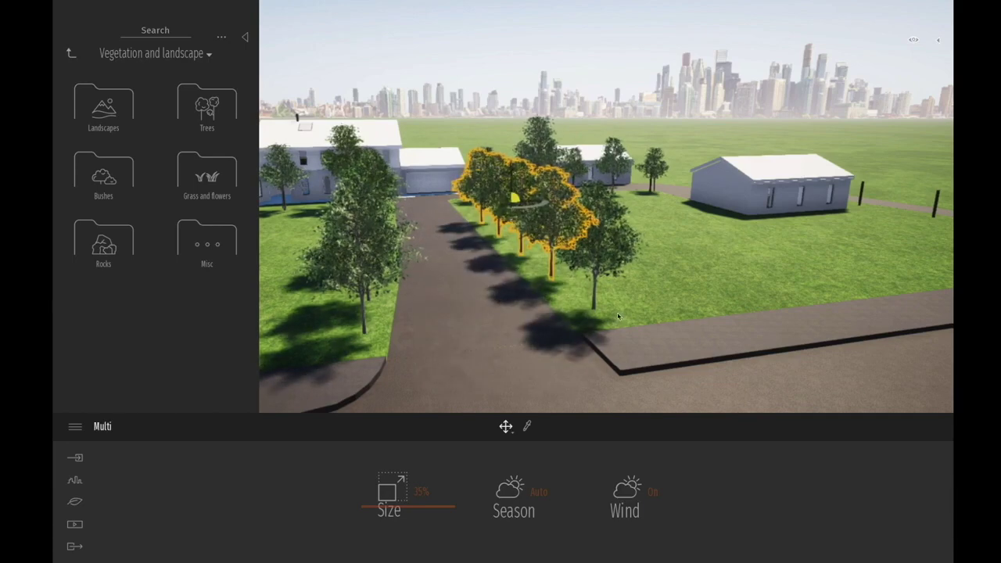
# Step: Draw a straight vehicle path along the near lane of the main road, past the driveway entrance, and finish it
pyautogui.scroll(1, 618, 316)
pyautogui.scroll(-1, 641, 320)
pyautogui.moveTo(641, 320); pyautogui.dragTo(672, 266, button='middle')
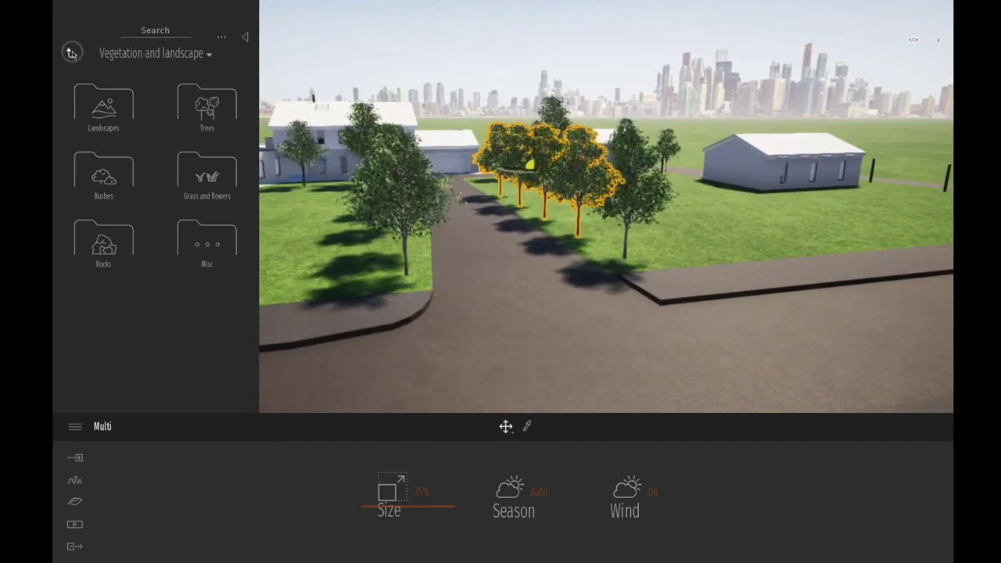
pyautogui.click(71, 53)
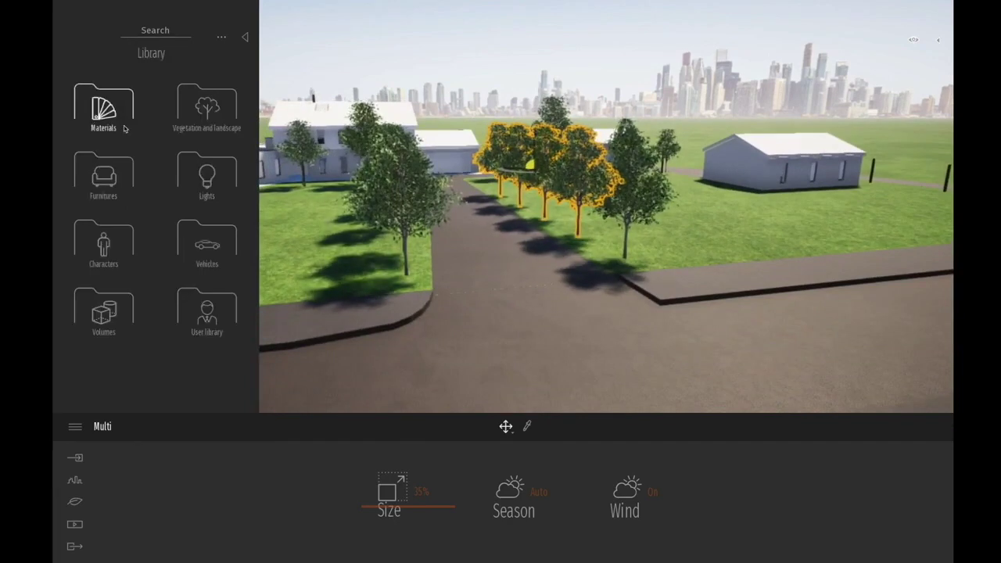
pyautogui.click(76, 479)
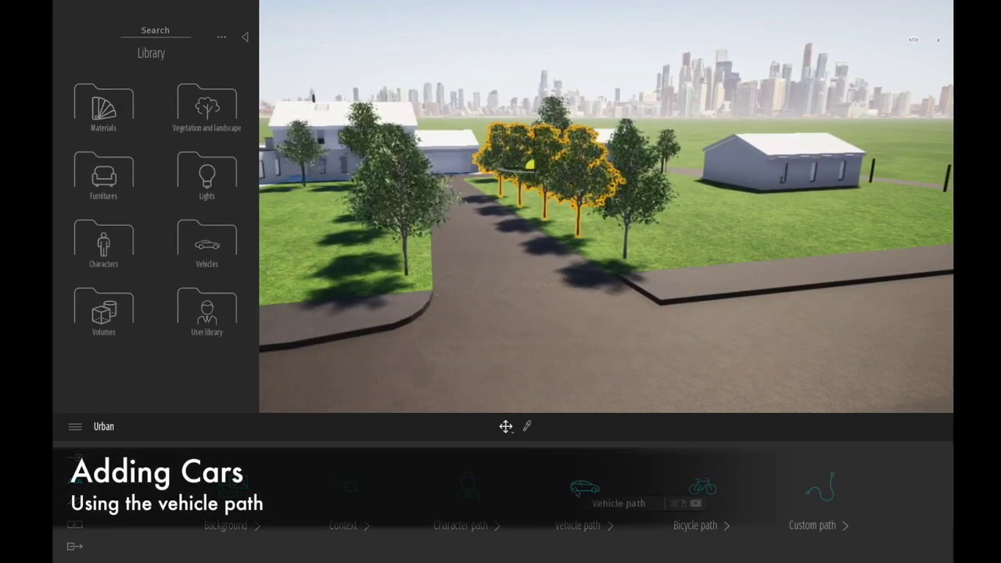
pyautogui.click(582, 488)
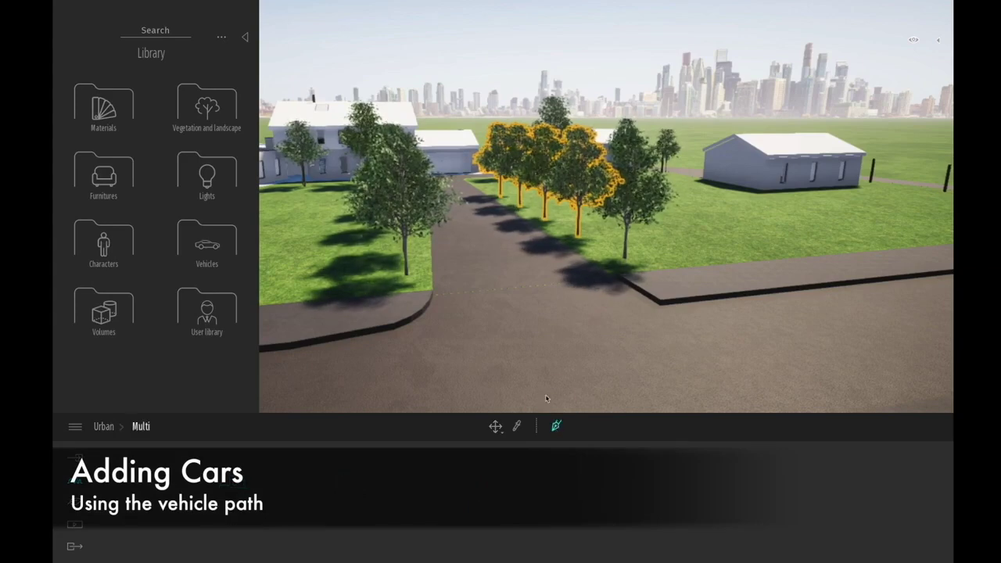
pyautogui.scroll(-3, 508, 370)
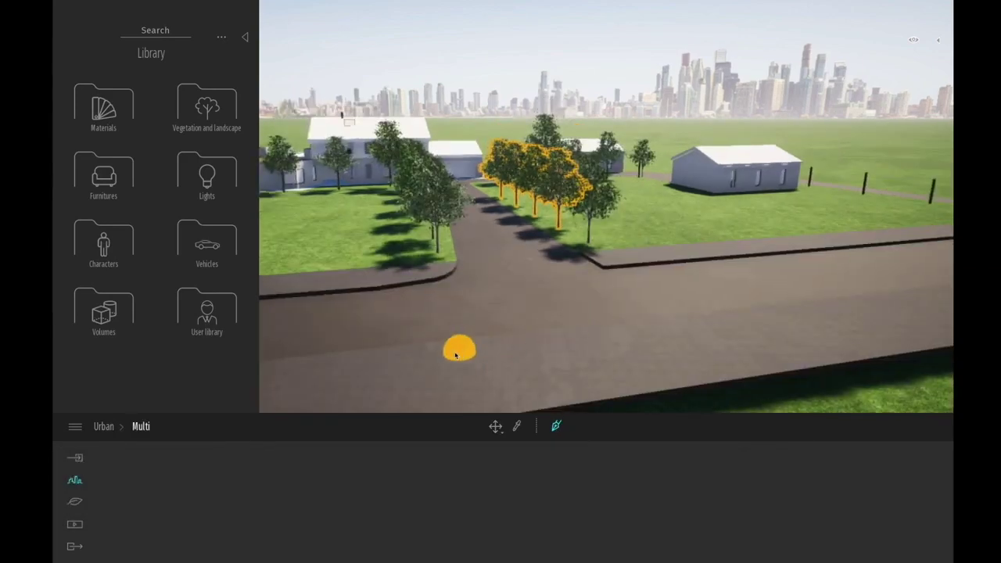
pyautogui.scroll(-5, 454, 348)
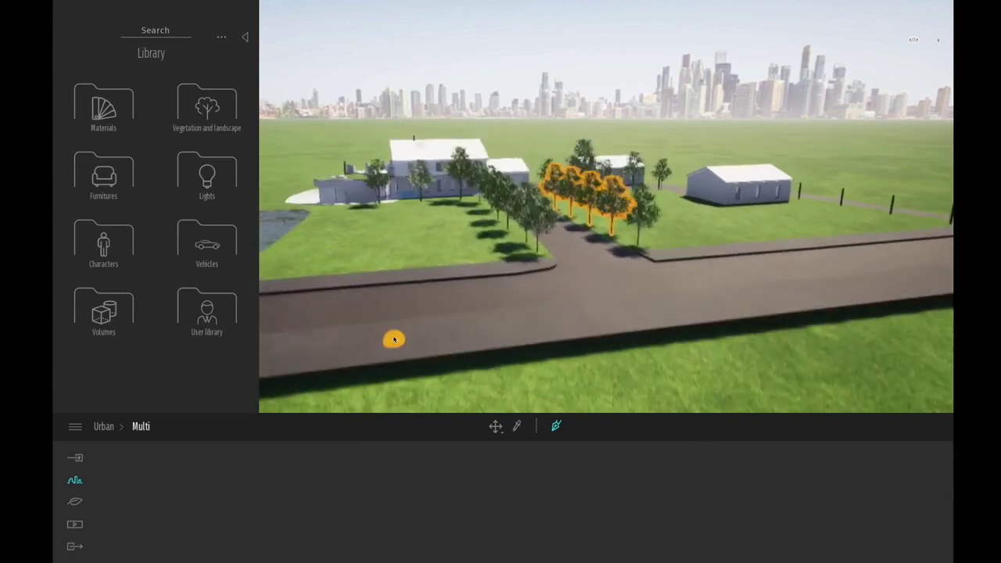
pyautogui.scroll(-3, 397, 336)
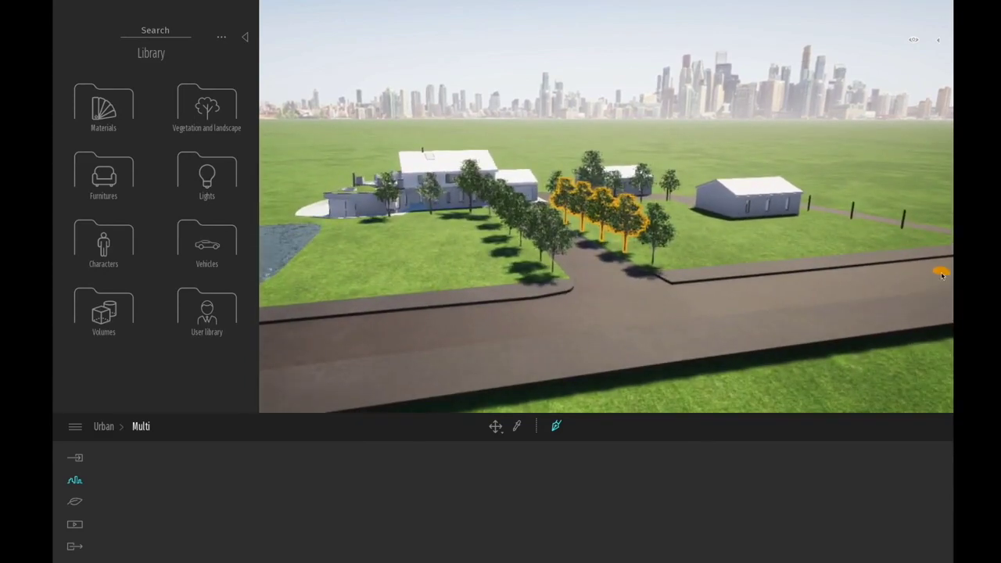
pyautogui.scroll(-4, 938, 272)
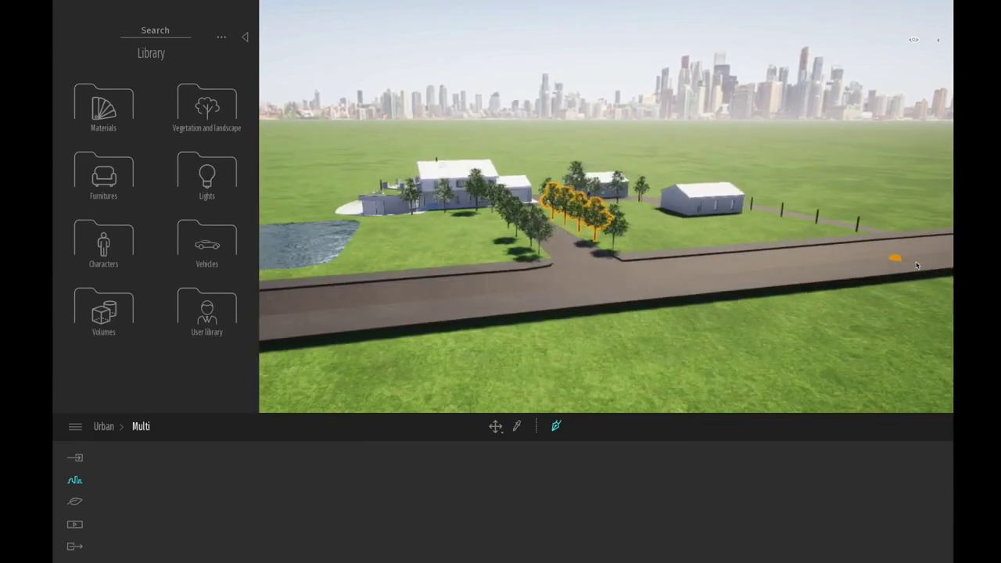
pyautogui.scroll(-3, 913, 262)
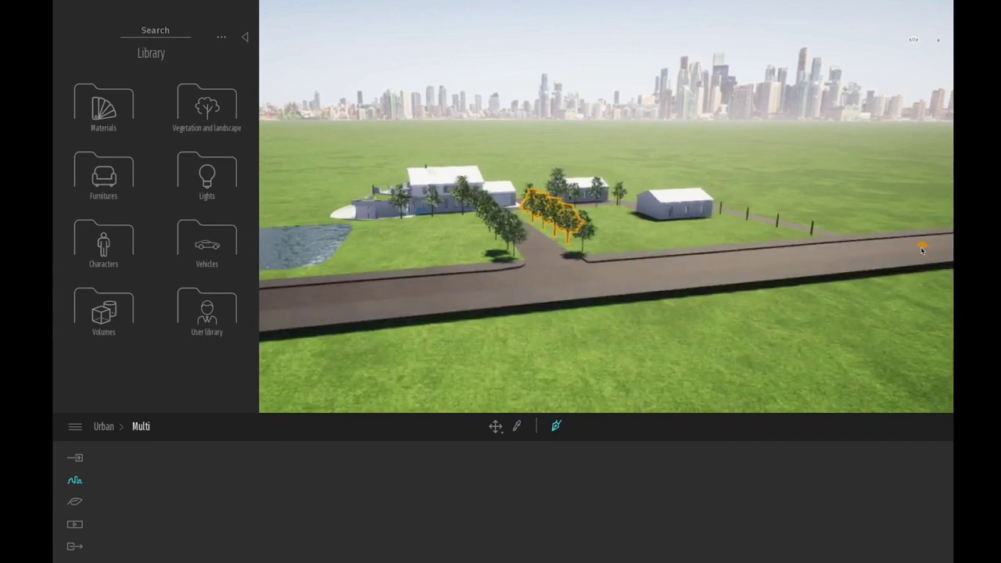
pyautogui.scroll(-4, 923, 249)
pyautogui.scroll(-1, 922, 241)
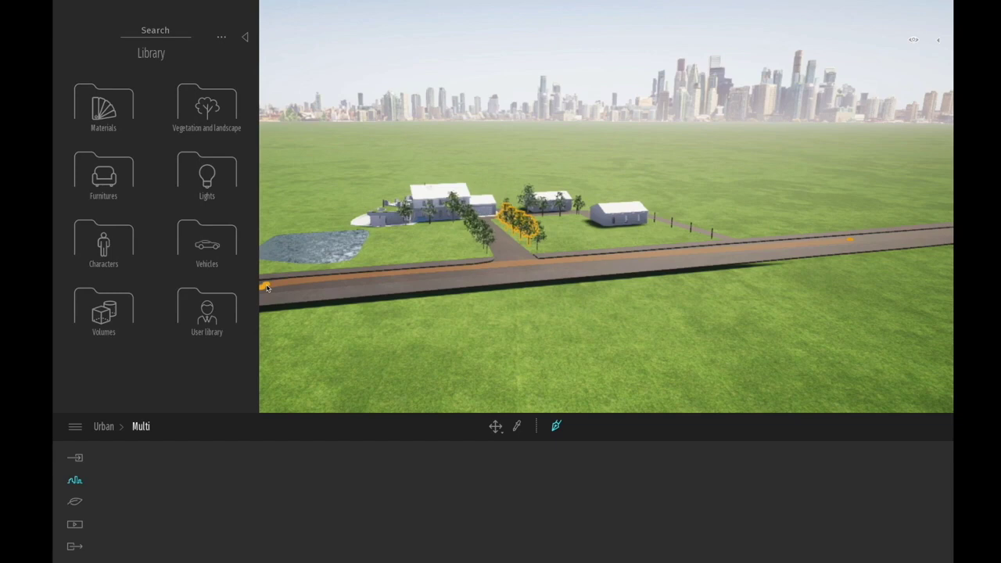
pyautogui.press('Escape')
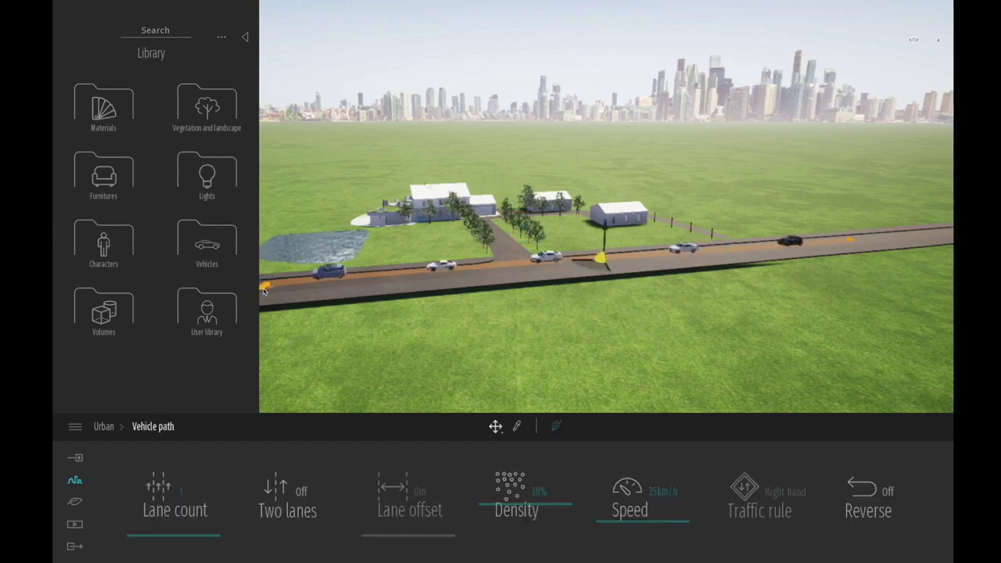
pyautogui.press('Escape')
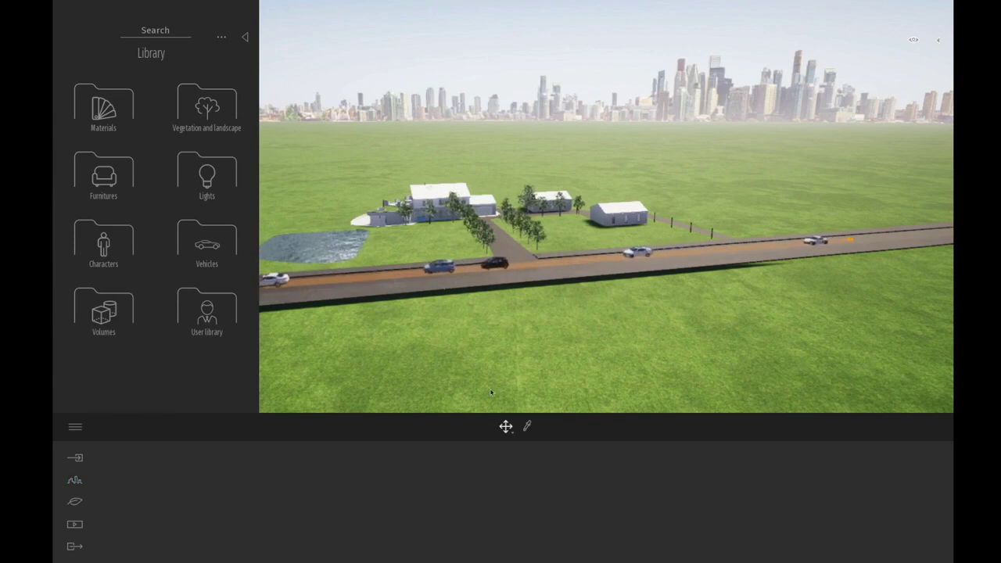
# Step: Turn on two lanes for the main road's vehicle path and set its traffic density to 7%
pyautogui.click(500, 270)
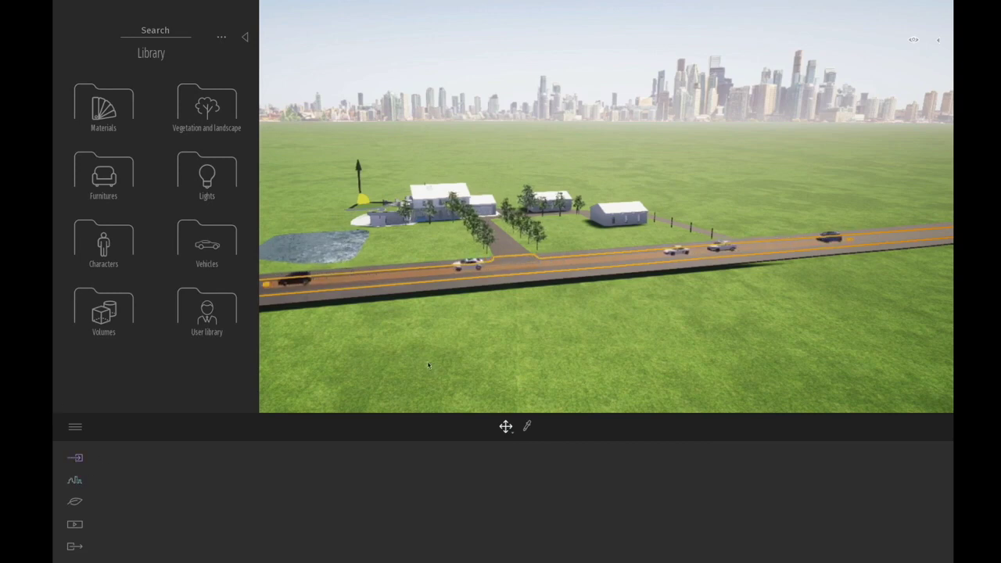
pyautogui.scroll(1, 506, 268)
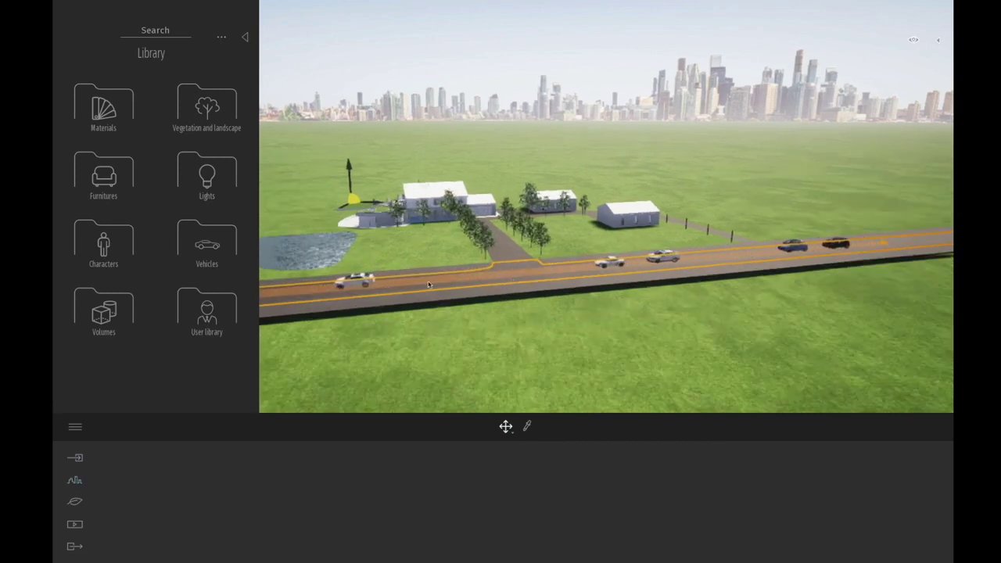
pyautogui.scroll(-1, 430, 286)
pyautogui.click(857, 238)
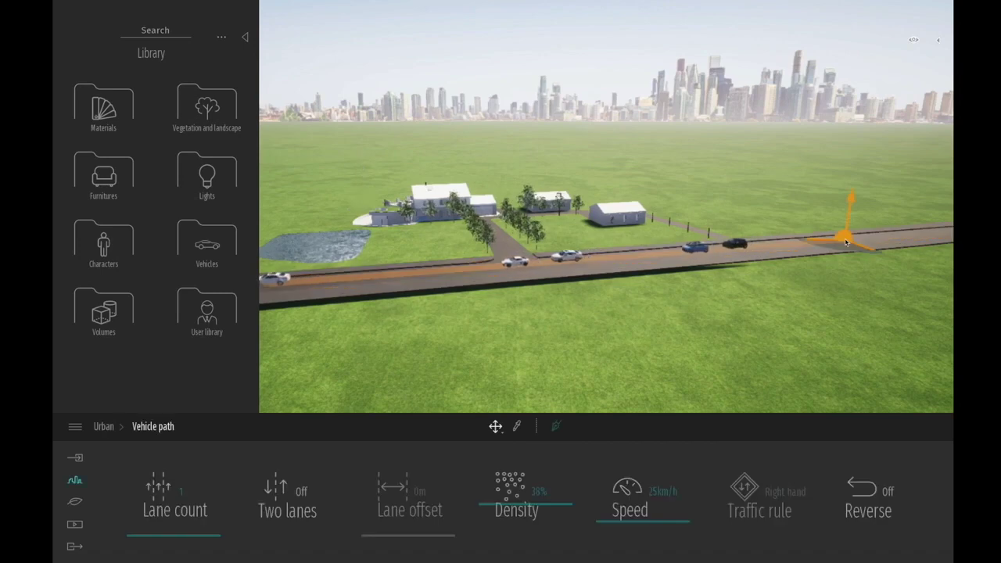
pyautogui.moveTo(557, 510); pyautogui.dragTo(557, 522)
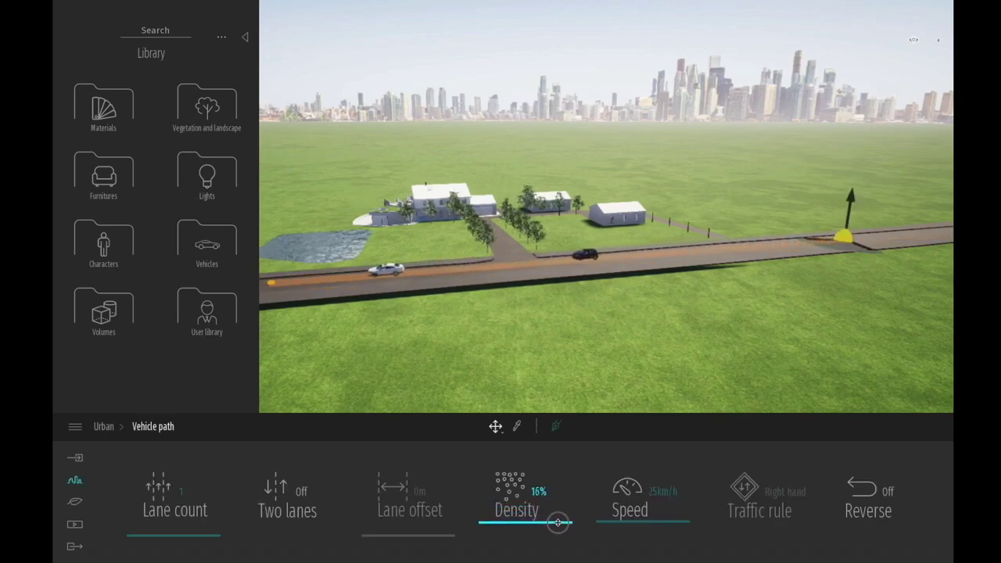
pyautogui.click(301, 493)
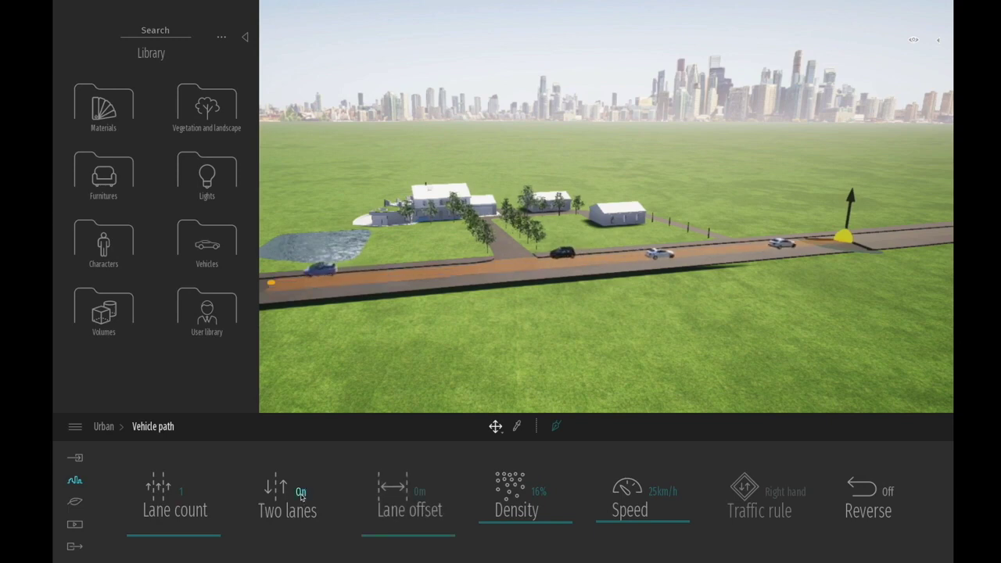
pyautogui.moveTo(565, 529); pyautogui.dragTo(563, 529)
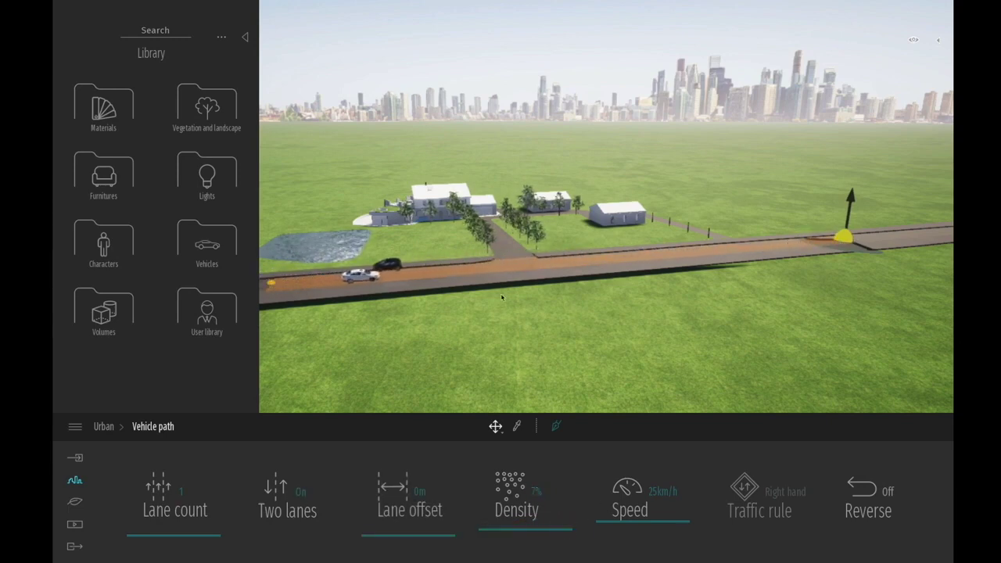
pyautogui.scroll(2, 524, 287)
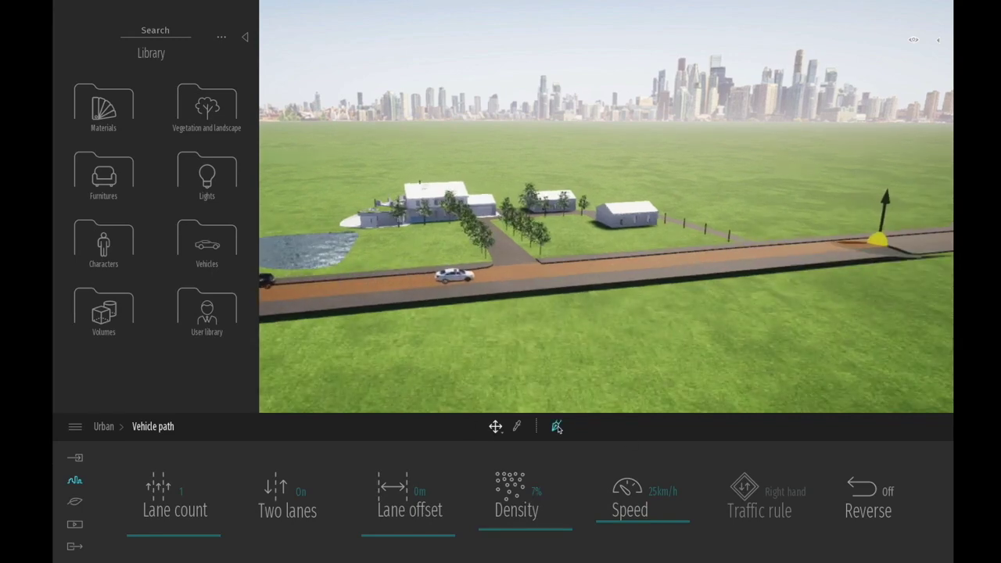
pyautogui.scroll(2, 512, 270)
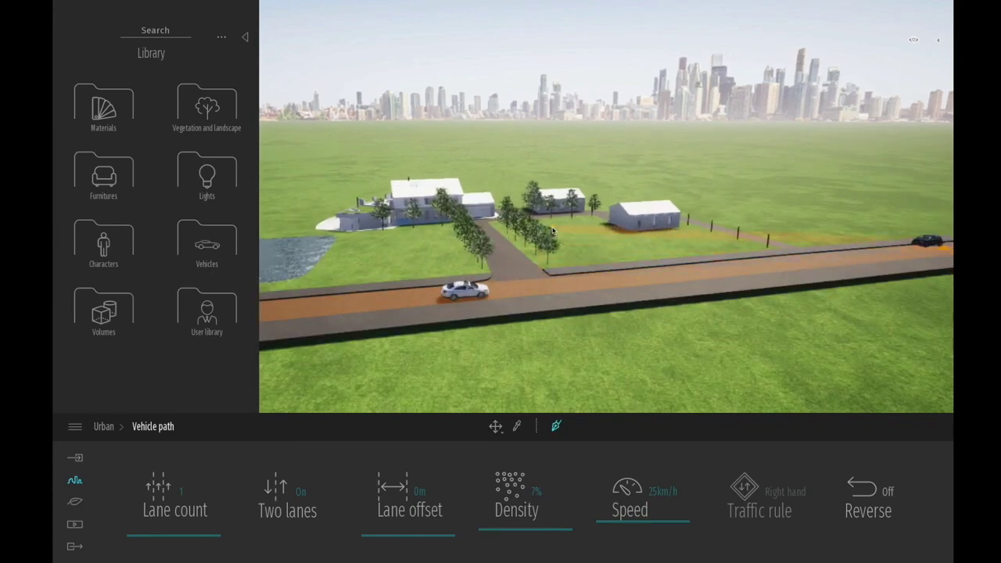
pyautogui.press('Escape')
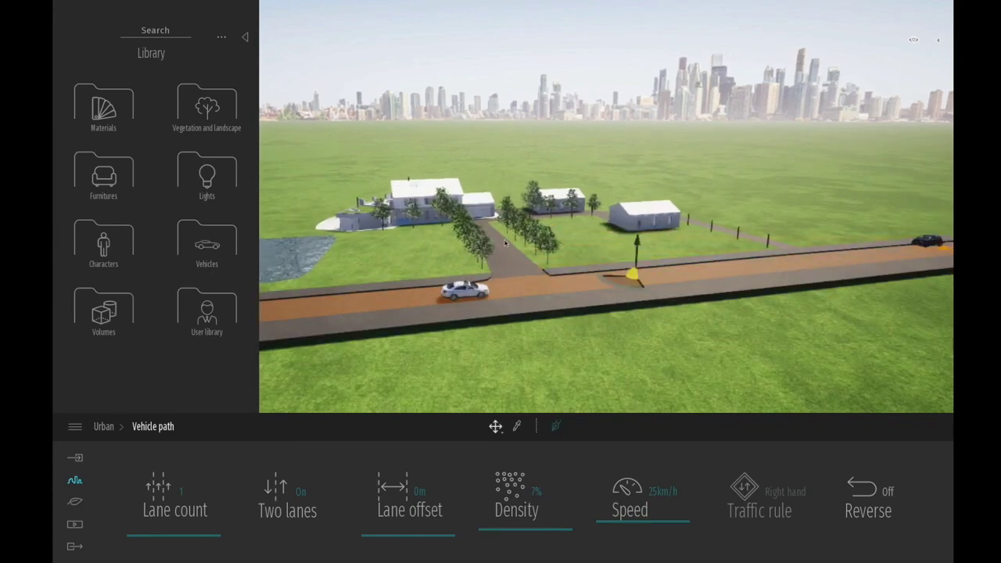
pyautogui.click(556, 425)
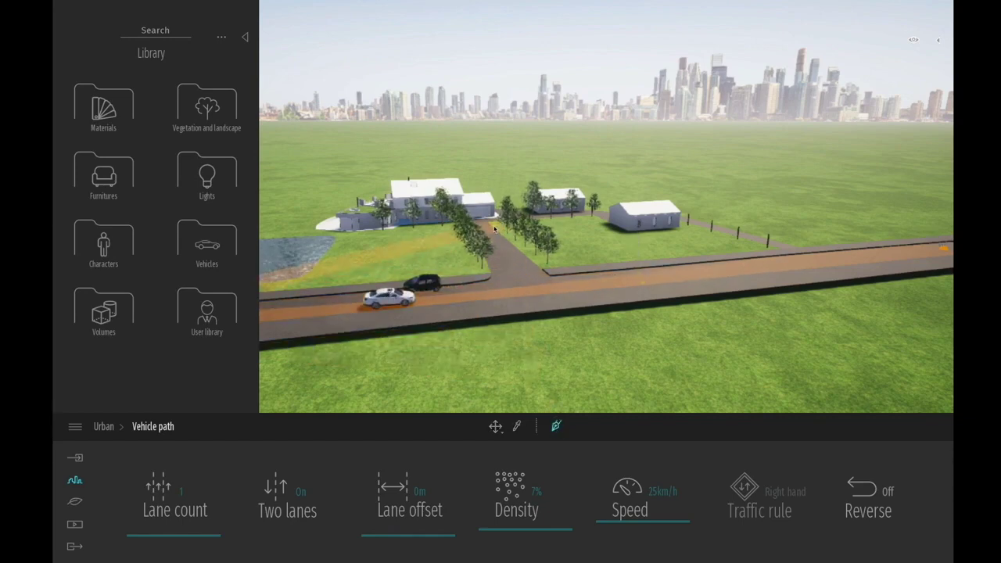
pyautogui.click(537, 281)
# Step: Start a separate vehicle path at the driveway entrance and draw it between the trees, curving in front of the garage
pyautogui.scroll(1, 523, 280)
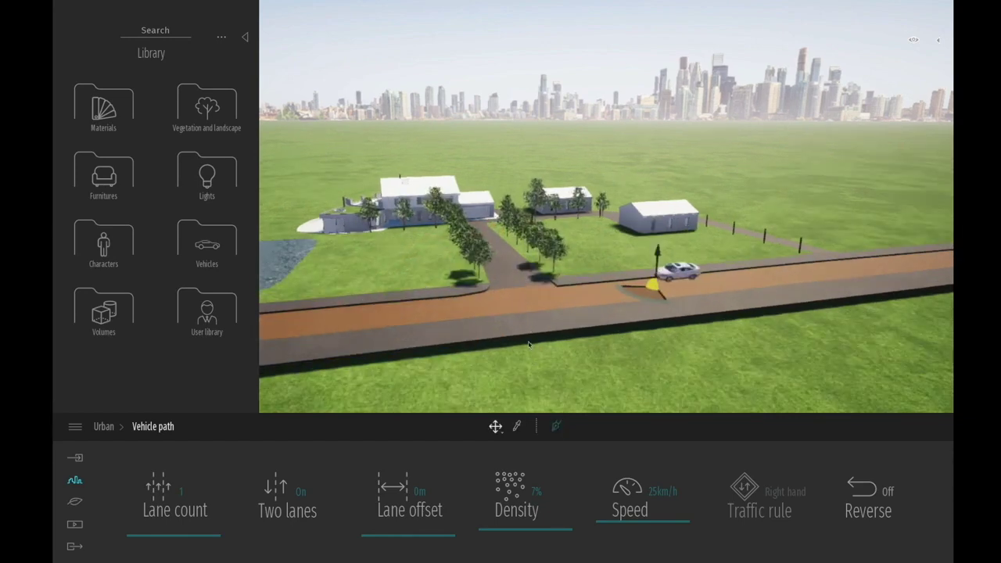
pyautogui.scroll(1, 514, 294)
pyautogui.click(510, 294)
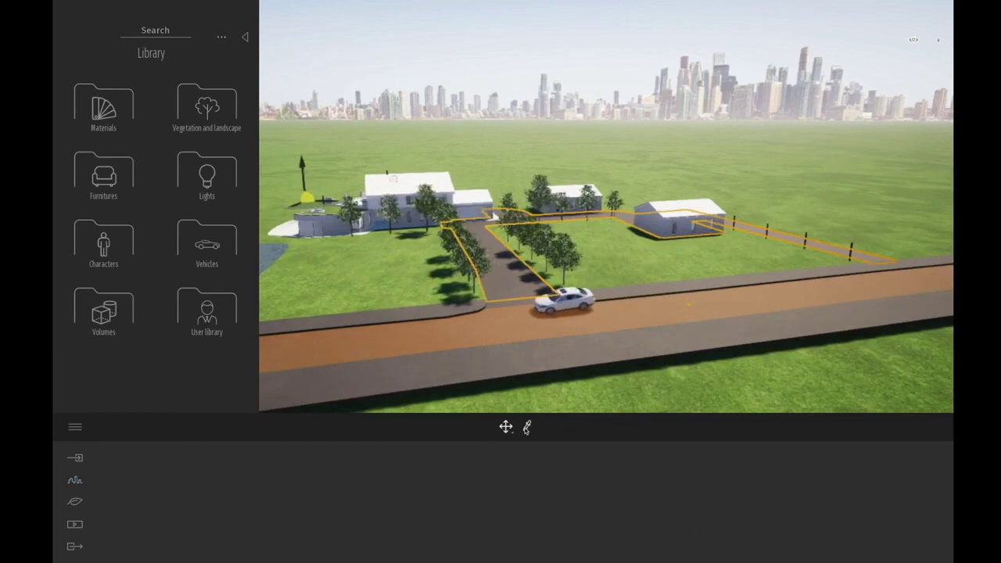
pyautogui.click(75, 481)
pyautogui.click(583, 480)
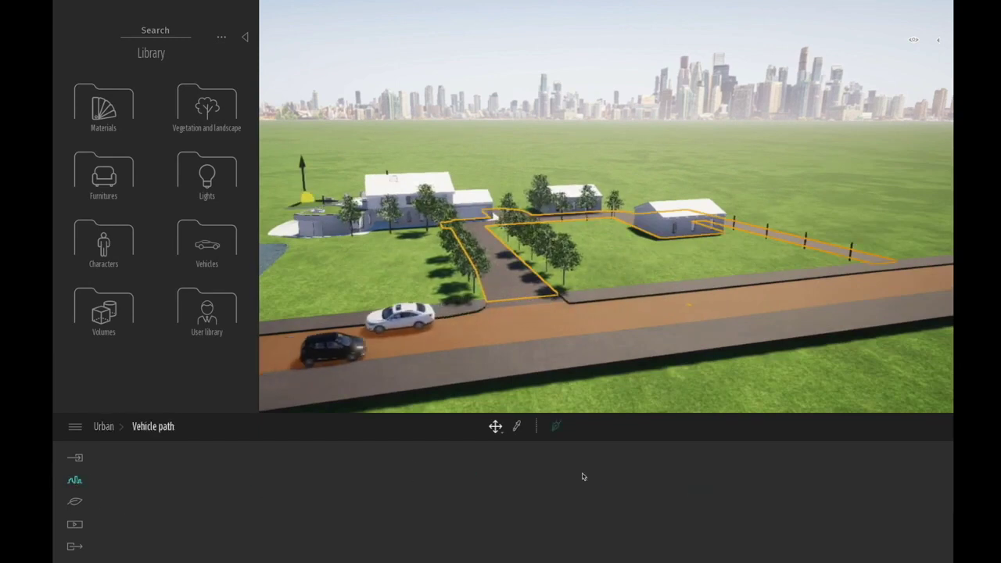
pyautogui.click(555, 425)
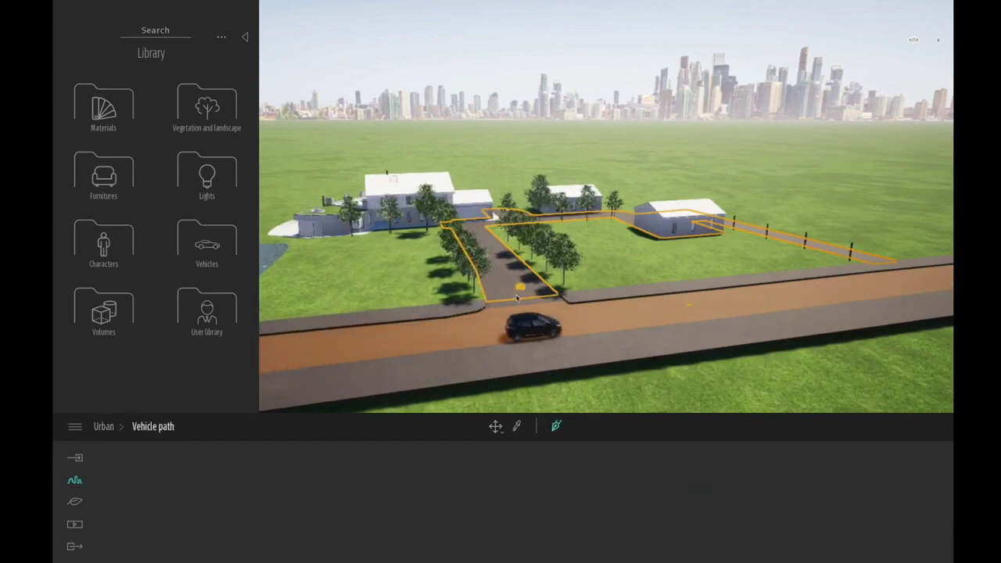
pyautogui.scroll(4, 494, 263)
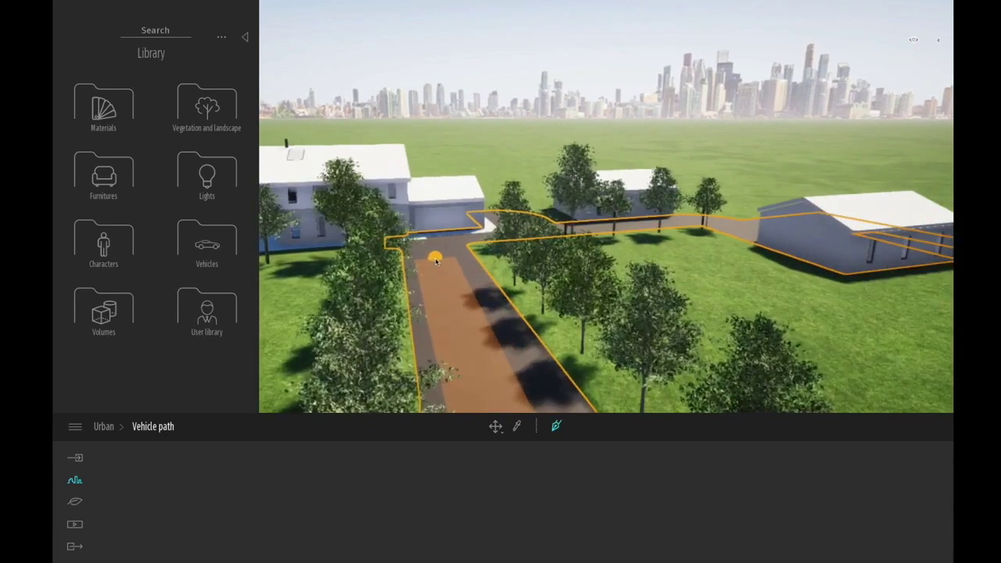
pyautogui.scroll(3, 417, 259)
pyautogui.click(409, 277)
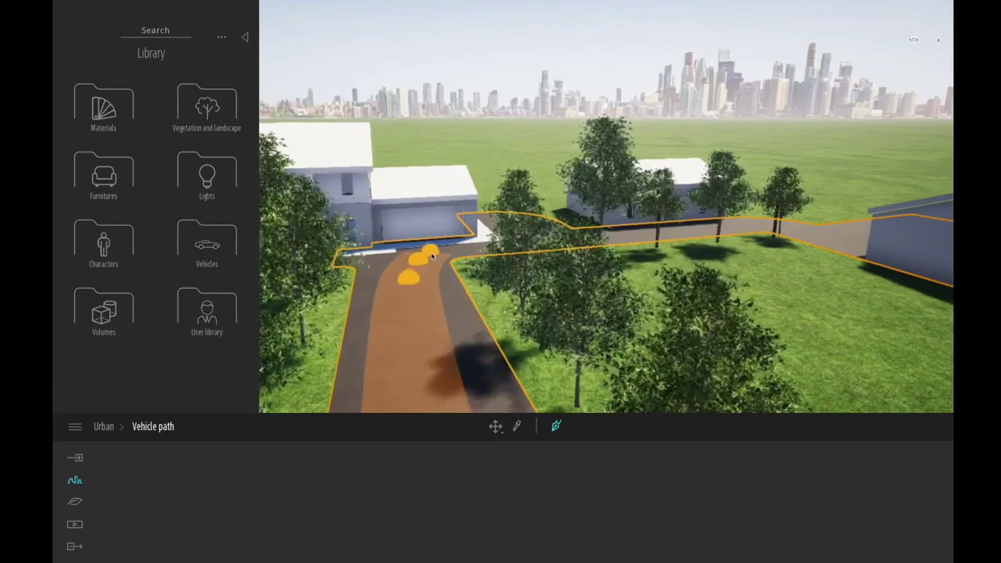
pyautogui.click(430, 253)
# Step: Extend the driveway vehicle path past the garage and along the track to the far outbuilding, and end it there
pyautogui.scroll(1, 456, 251)
pyautogui.click(460, 249)
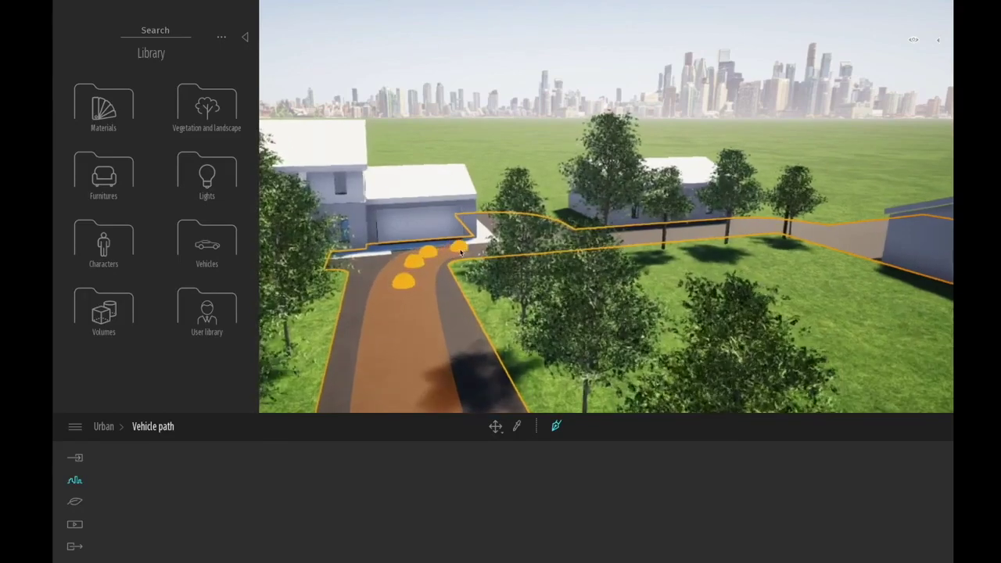
pyautogui.click(751, 224)
pyautogui.click(800, 228)
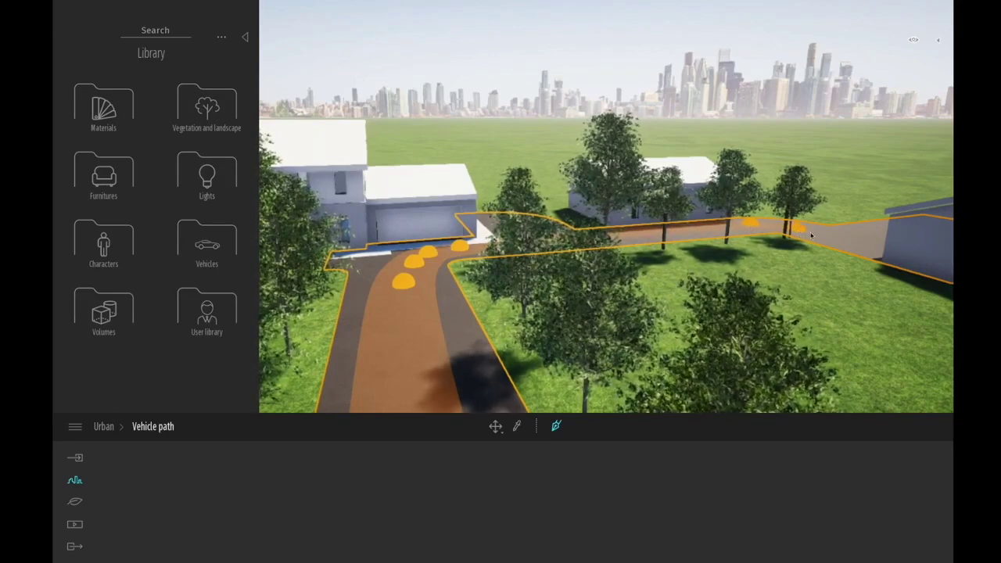
pyautogui.click(836, 234)
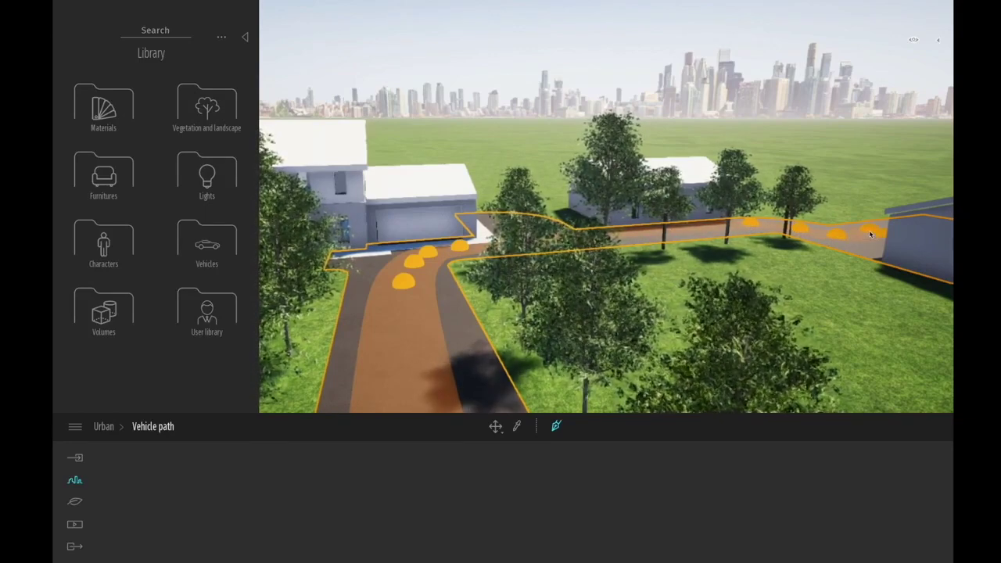
pyautogui.doubleClick(869, 232)
# Step: Set the driveway vehicle path's traffic density to 11%
pyautogui.scroll(-3, 512, 296)
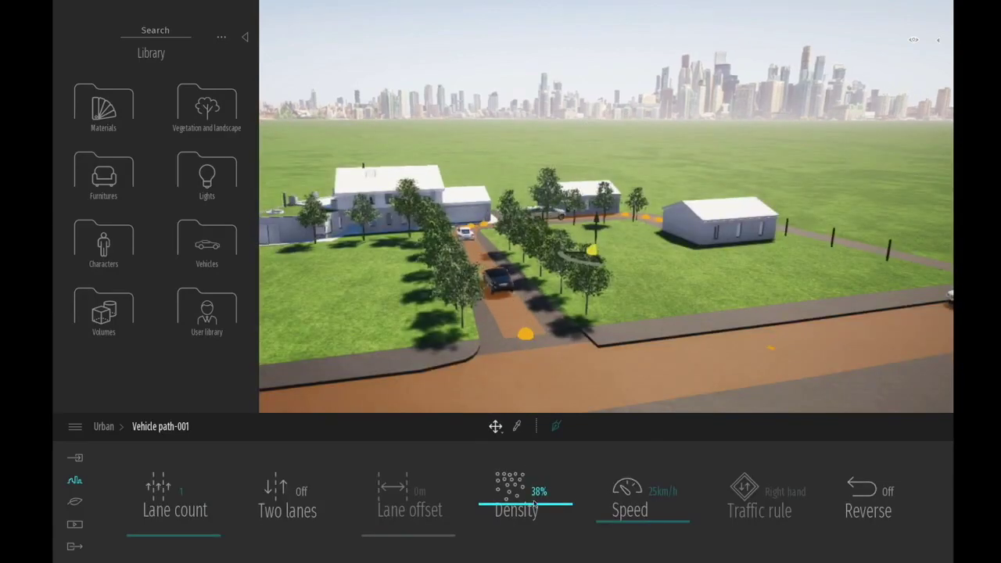
pyautogui.moveTo(565, 520); pyautogui.dragTo(543, 525)
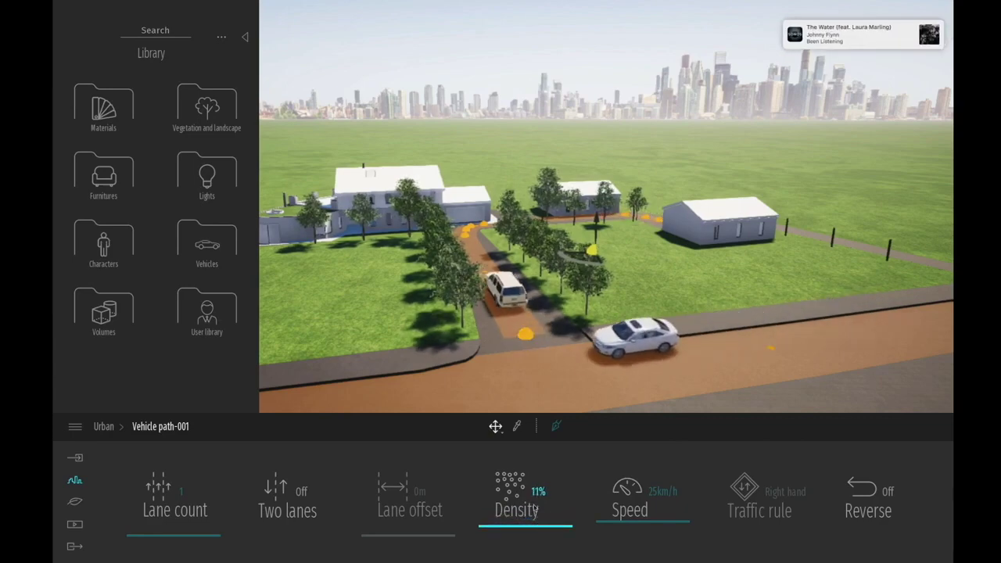
pyautogui.moveTo(397, 347); pyautogui.dragTo(375, 335, button='middle')
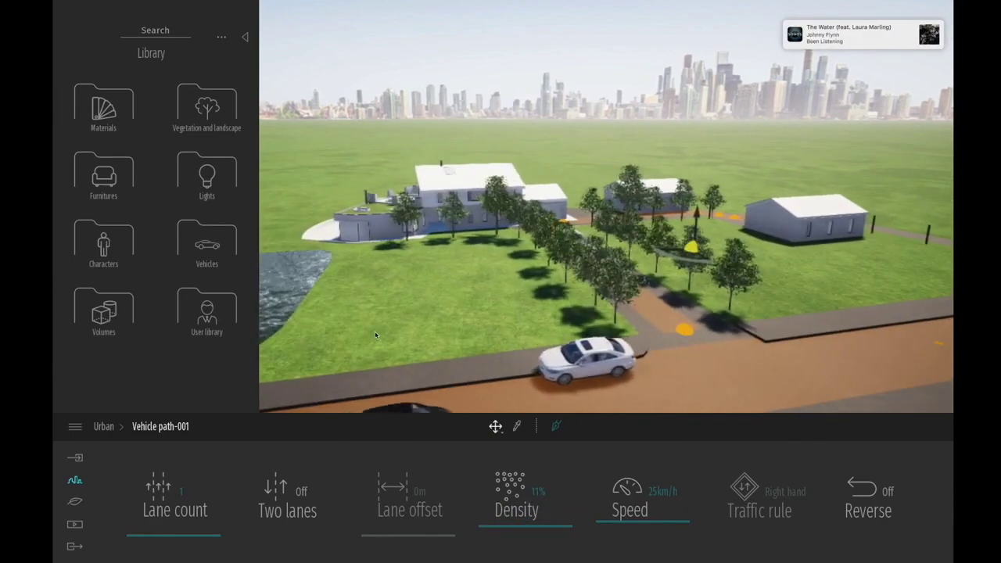
pyautogui.scroll(-3, 499, 312)
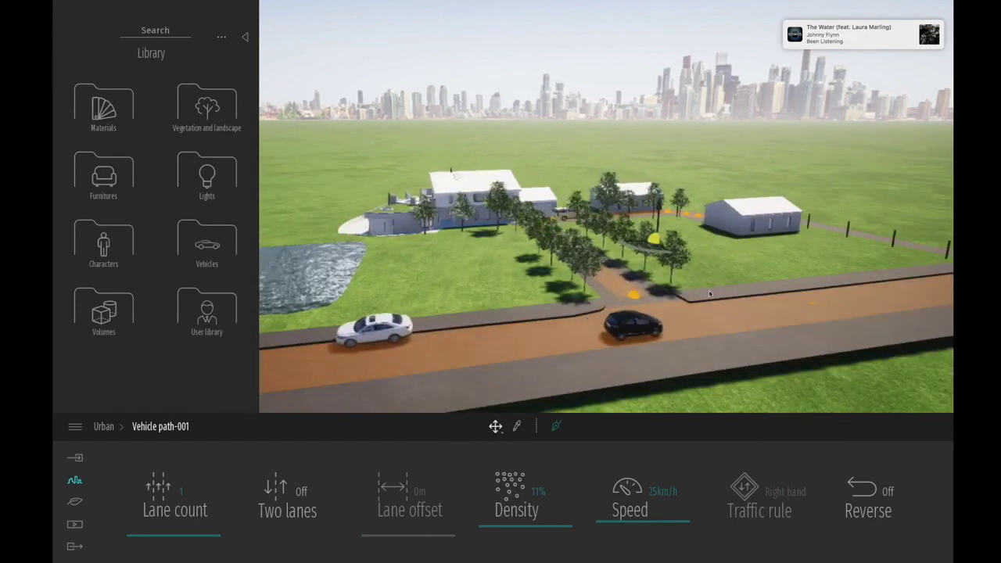
# Step: Move the main road's vehicle path points outward from the house-side edge towards the middle of the road along its whole length
pyautogui.scroll(-1, 500, 312)
pyautogui.click(742, 281)
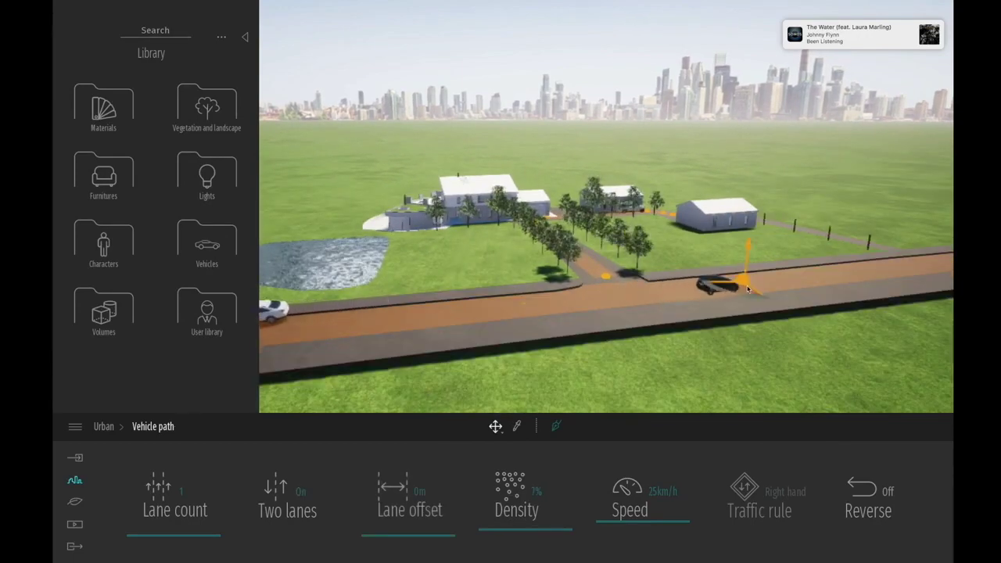
pyautogui.moveTo(744, 294); pyautogui.dragTo(758, 306)
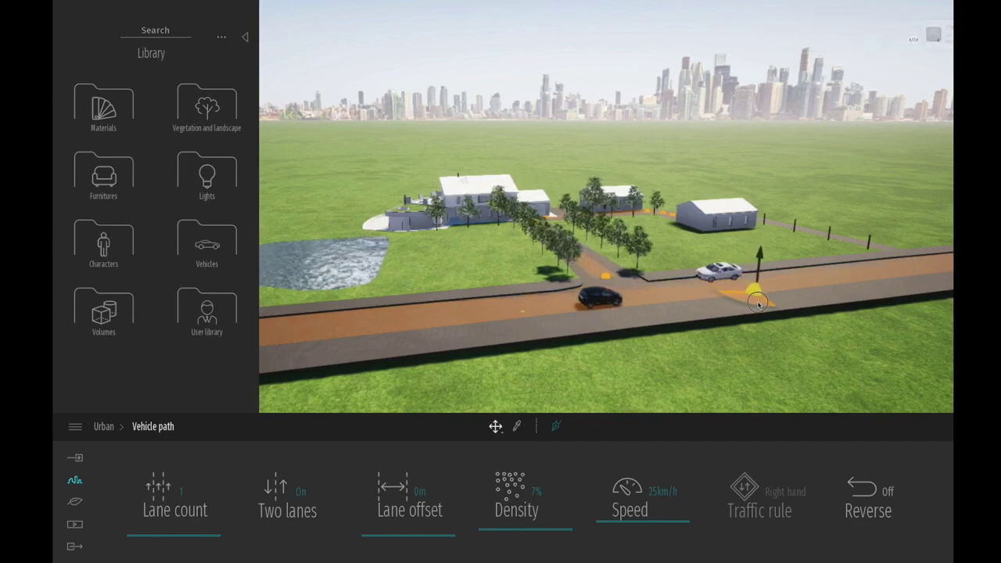
pyautogui.click(524, 315)
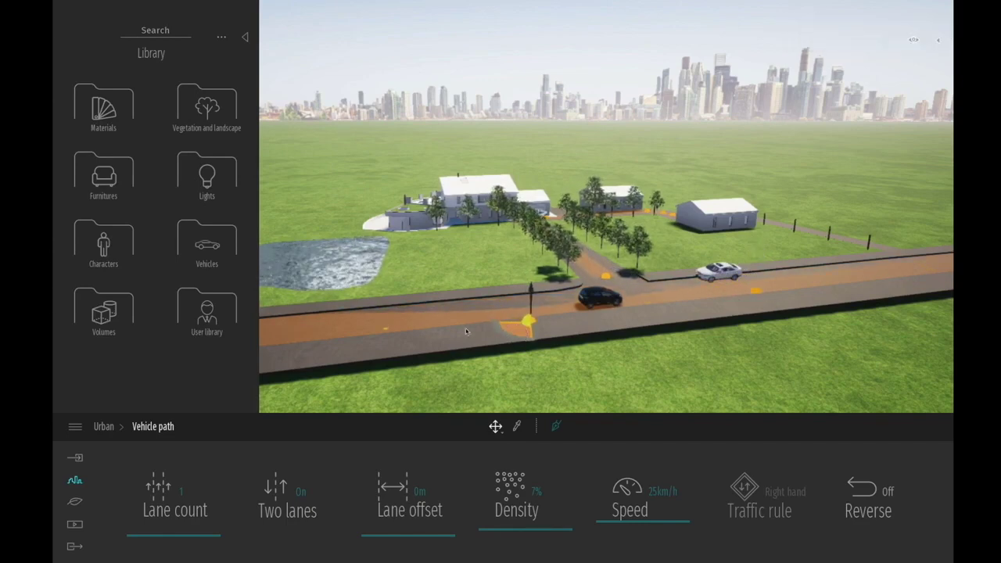
pyautogui.click(388, 332)
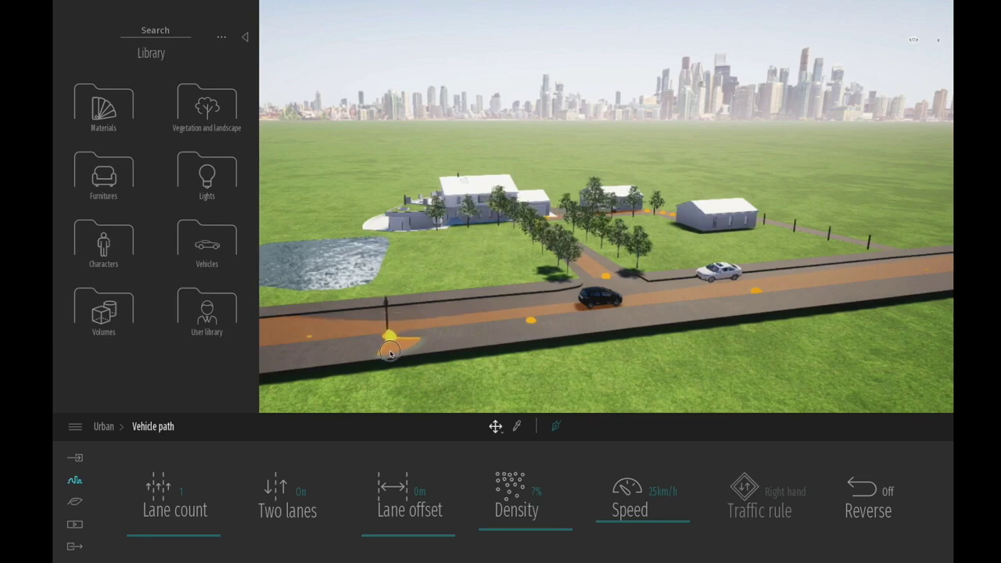
pyautogui.moveTo(320, 342); pyautogui.dragTo(398, 319, button='middle')
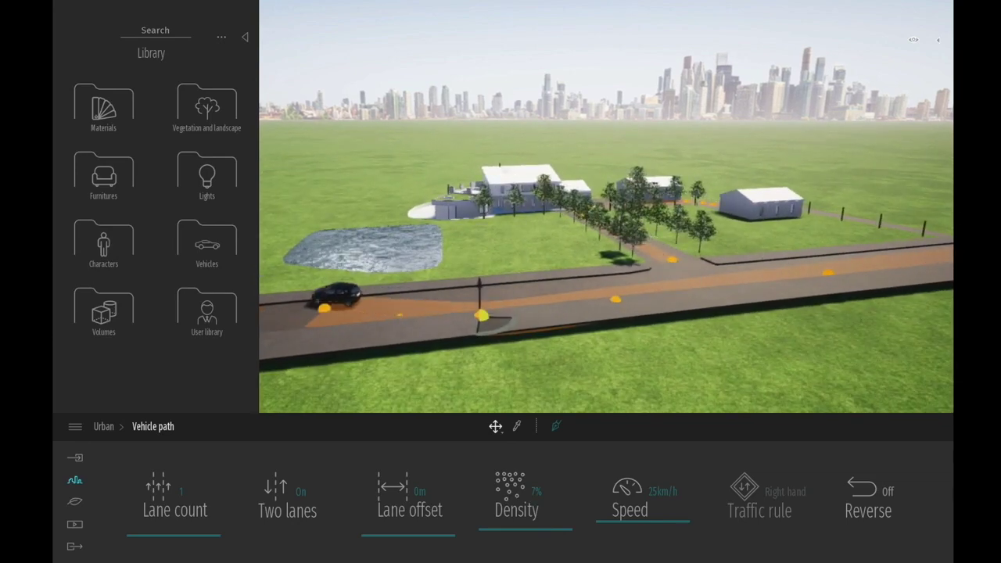
pyautogui.click(394, 321)
pyautogui.click(326, 316)
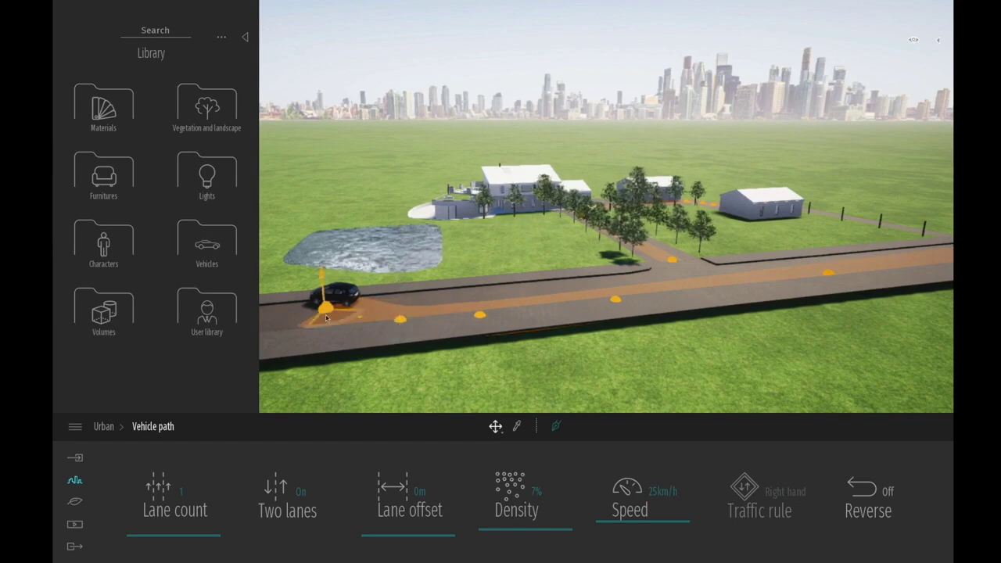
pyautogui.moveTo(326, 321); pyautogui.dragTo(312, 345)
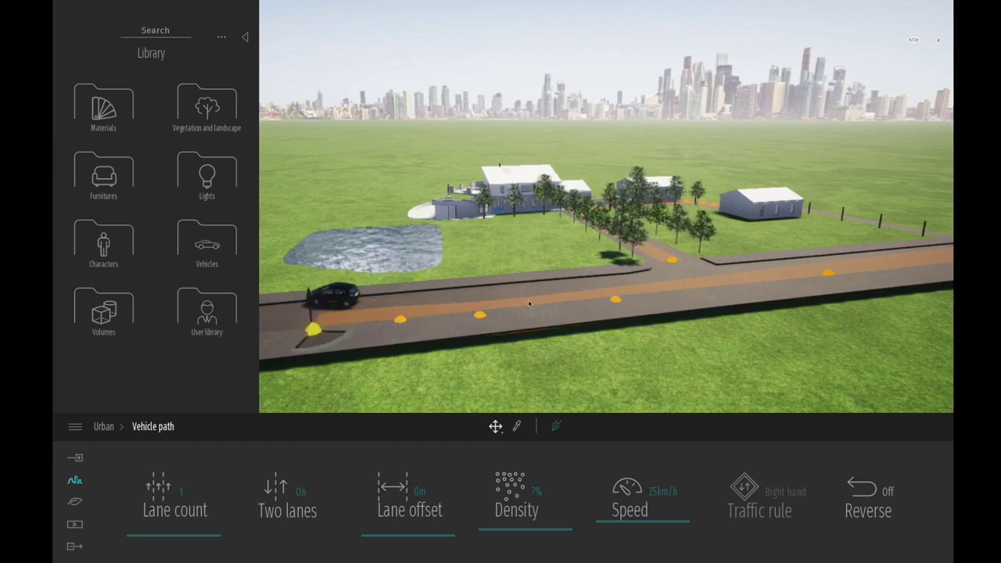
# Step: Apply the Two sided glass material to the glazing of the house's single-storey green-roofed wing
pyautogui.scroll(2, 529, 303)
pyautogui.moveTo(780, 307); pyautogui.dragTo(675, 307, button='middle')
pyautogui.scroll(3, 641, 312)
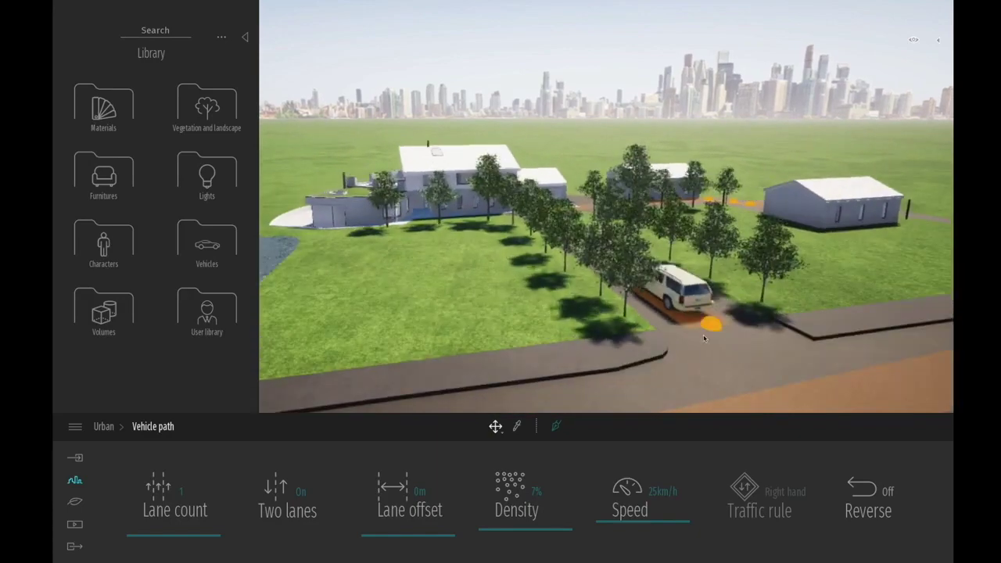
pyautogui.scroll(3, 438, 227)
pyautogui.moveTo(397, 259); pyautogui.dragTo(272, 226, button='middle')
pyautogui.moveTo(332, 195); pyautogui.dragTo(524, 199, button='middle')
pyautogui.scroll(3, 552, 122)
pyautogui.moveTo(708, 211); pyautogui.dragTo(546, 258, button='middle')
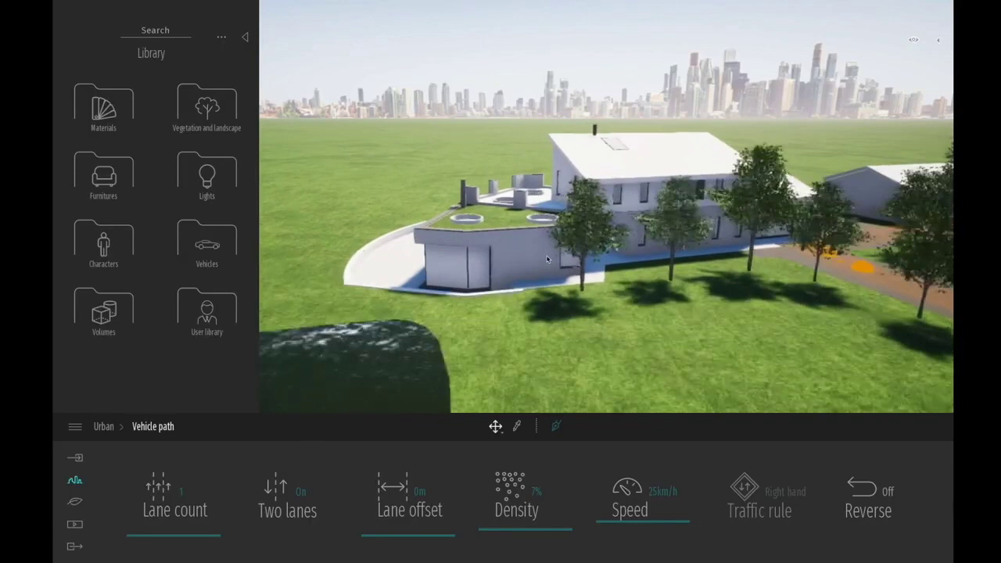
pyautogui.scroll(2, 547, 259)
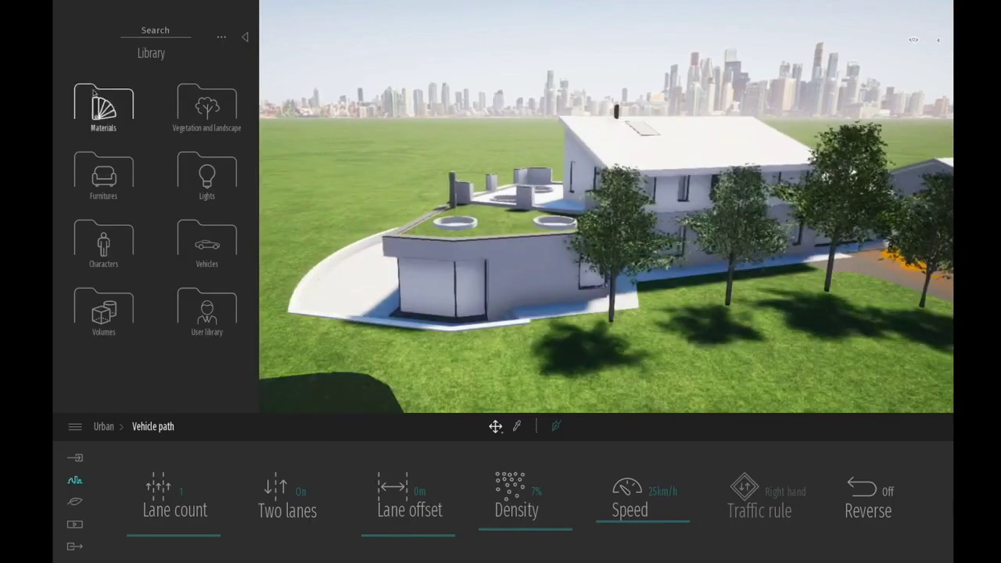
pyautogui.click(94, 116)
pyautogui.click(95, 116)
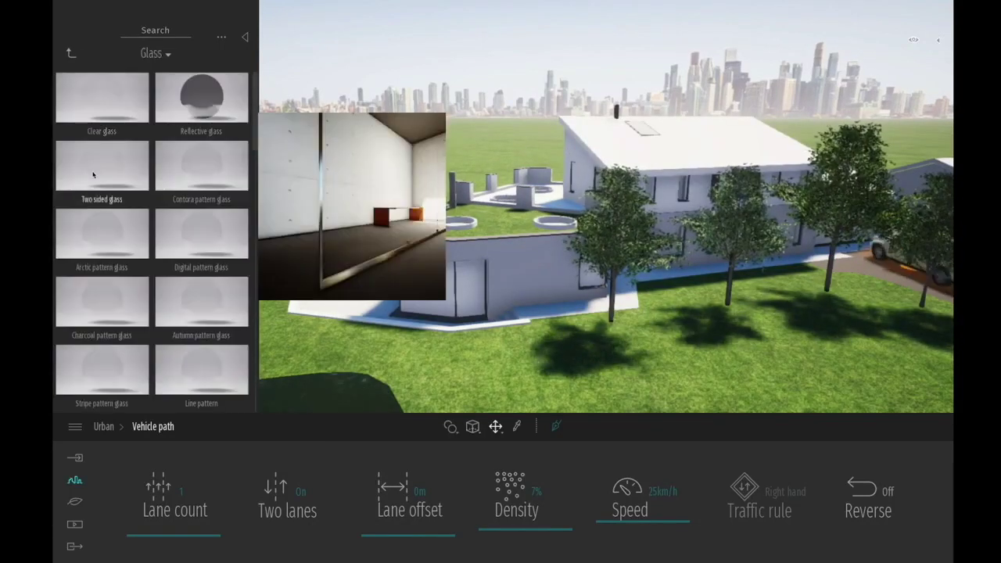
pyautogui.moveTo(93, 175); pyautogui.dragTo(480, 308)
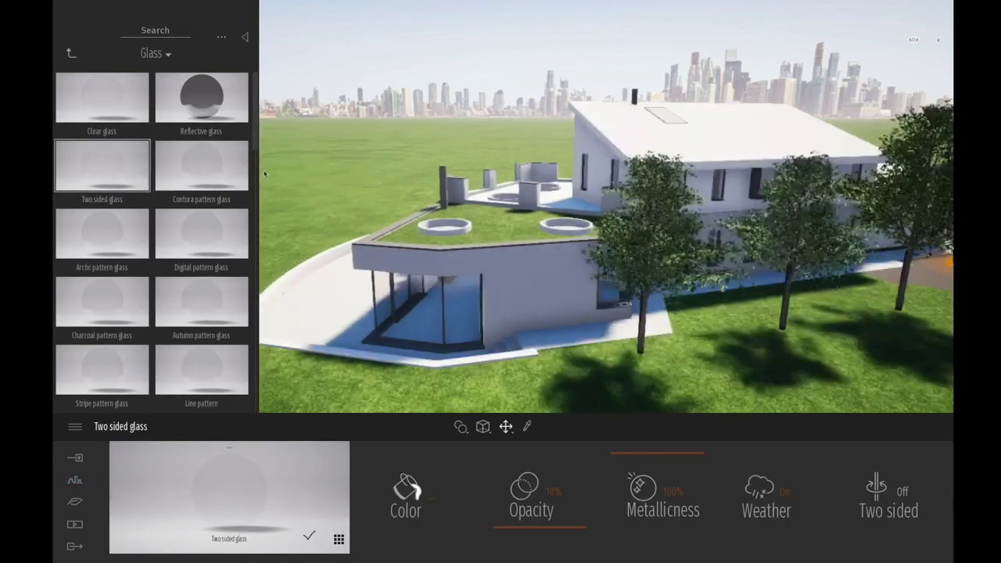
# Step: Apply the Ipe A wood material to the exterior walls of the single-storey wing
pyautogui.click(70, 53)
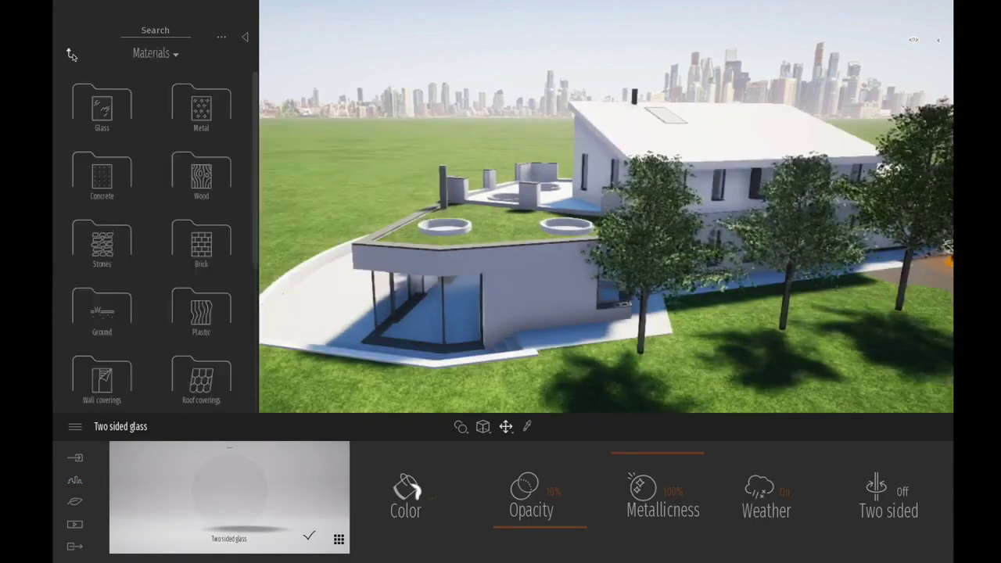
pyautogui.click(195, 195)
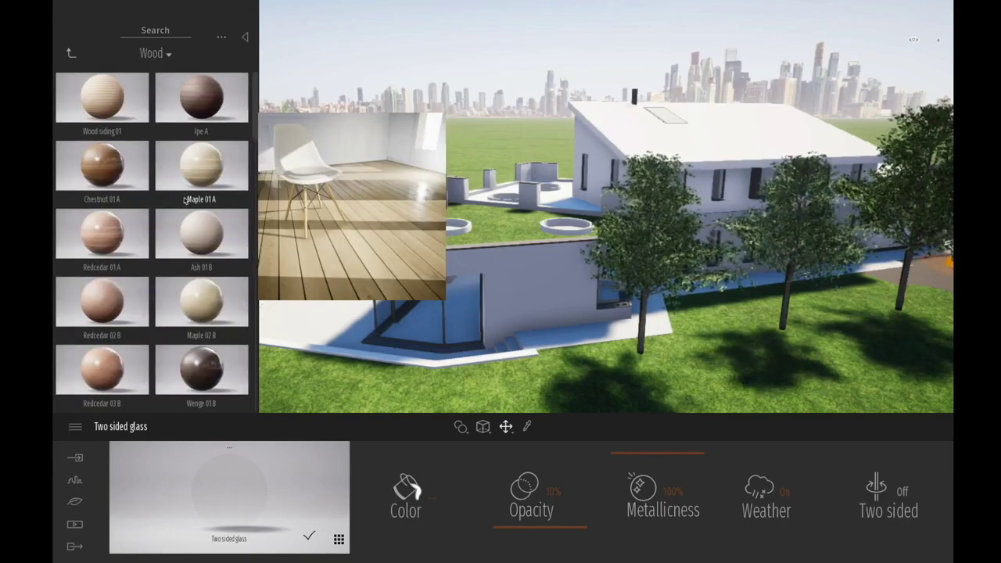
pyautogui.moveTo(201, 105); pyautogui.dragTo(535, 287)
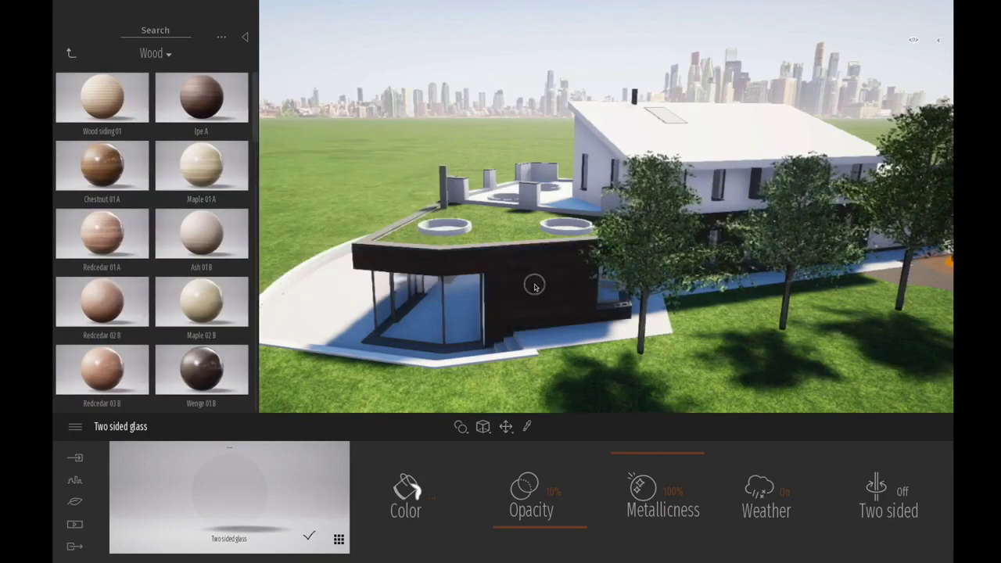
pyautogui.scroll(6, 559, 317)
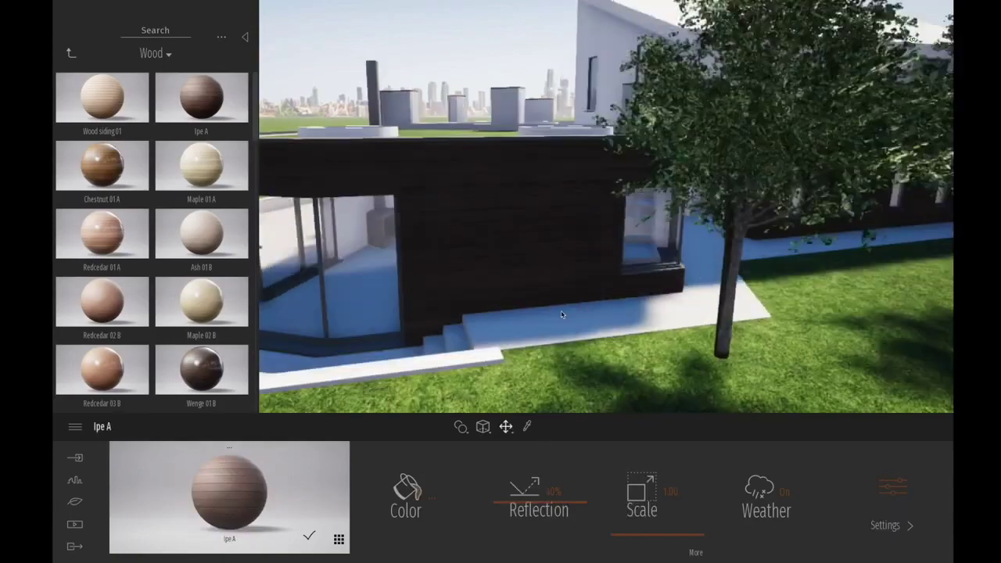
pyautogui.scroll(-1, 557, 317)
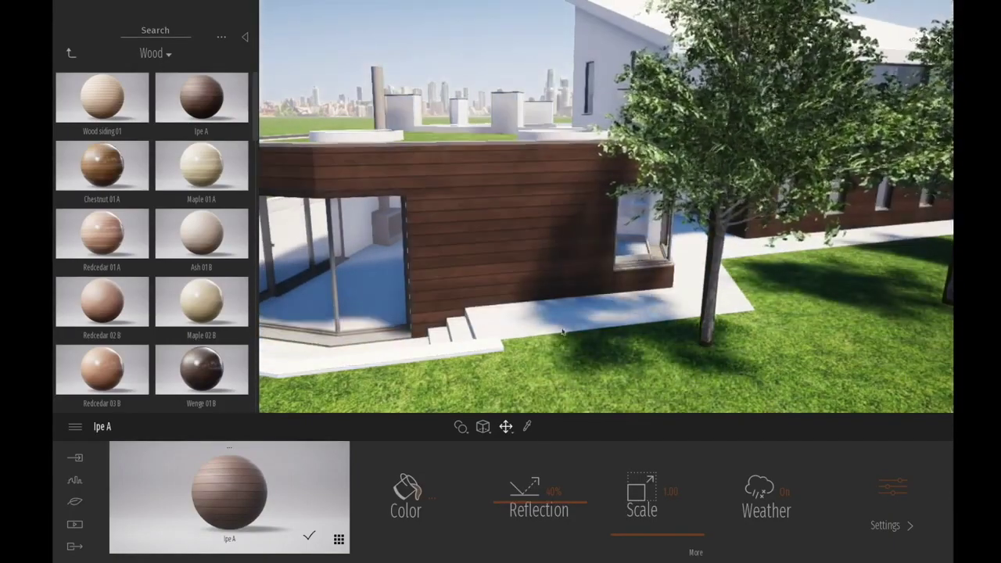
# Step: Try a texture scale of 1.2 on the Ipe A cladding and settle on 1.4
pyautogui.click(670, 491)
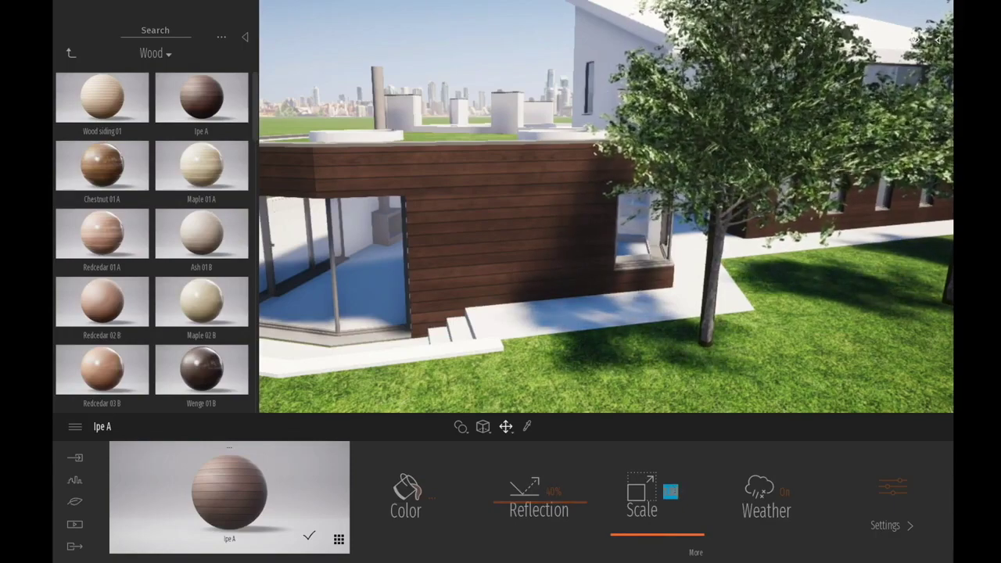
pyautogui.write('.')
pyautogui.click(670, 491)
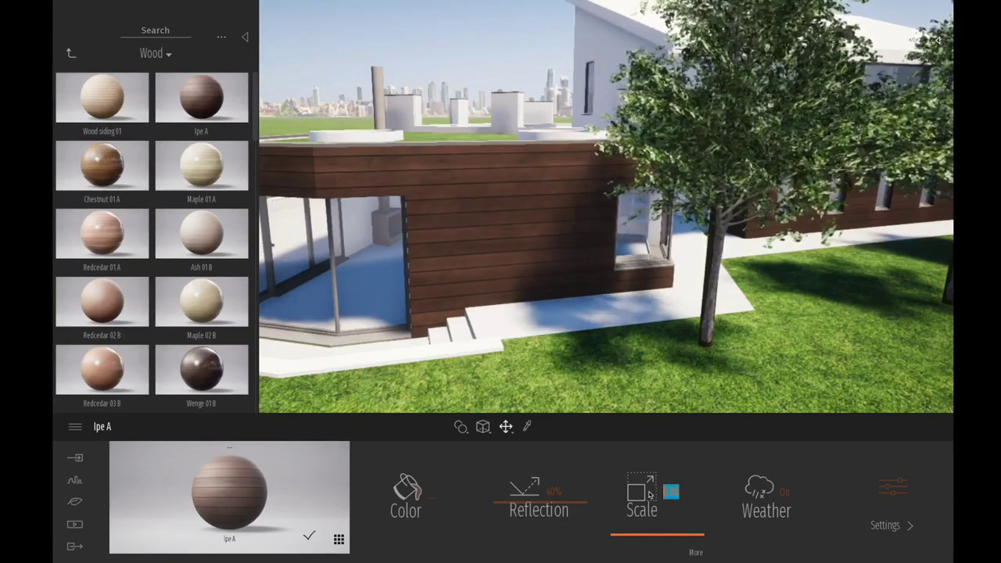
pyautogui.write('1.2')
pyautogui.press('Return')
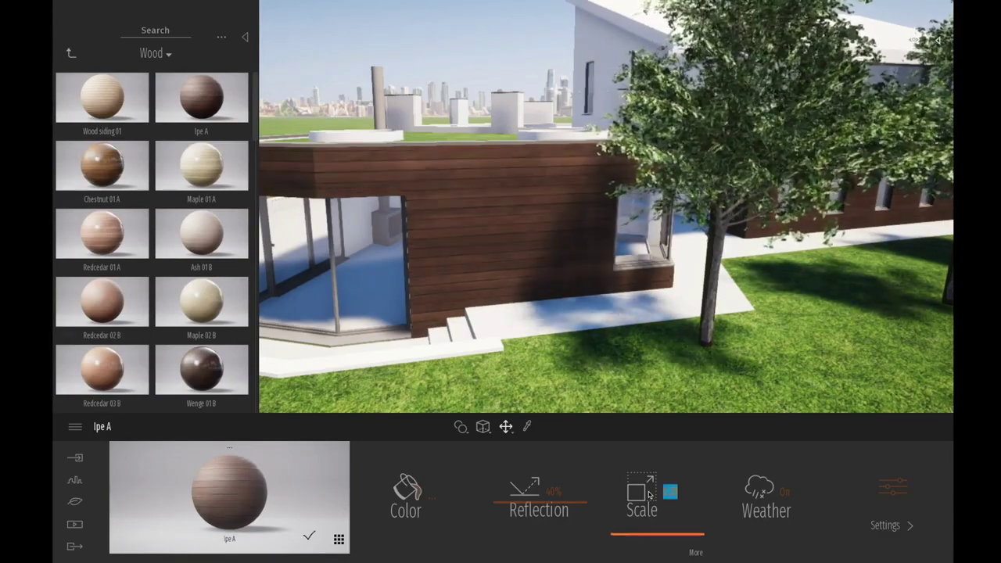
pyautogui.click(670, 491)
pyautogui.write('1.4')
pyautogui.press('Return')
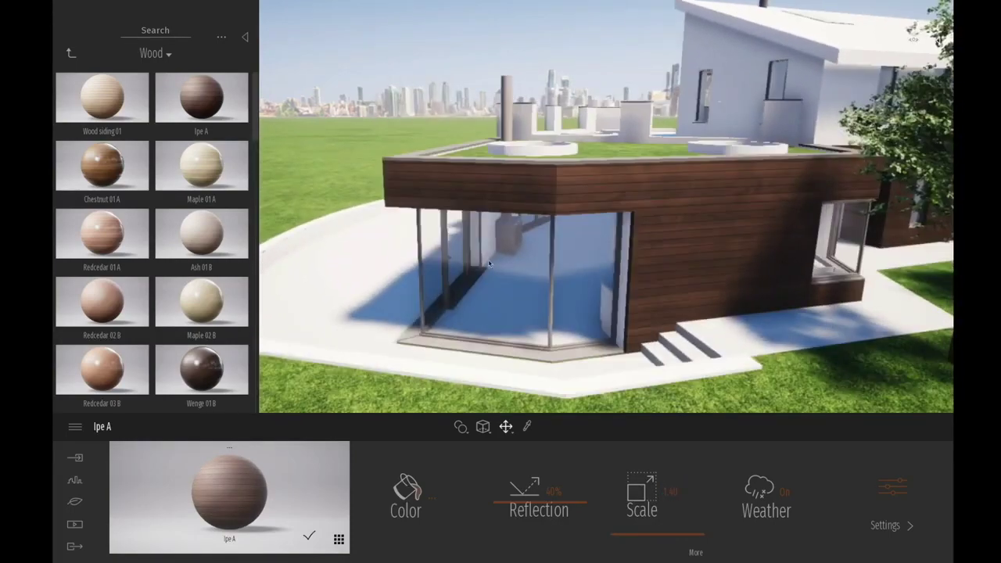
# Step: Apply the Slate cobblestone material from the manmade ground materials to the terrace paving around the wing
pyautogui.click(71, 53)
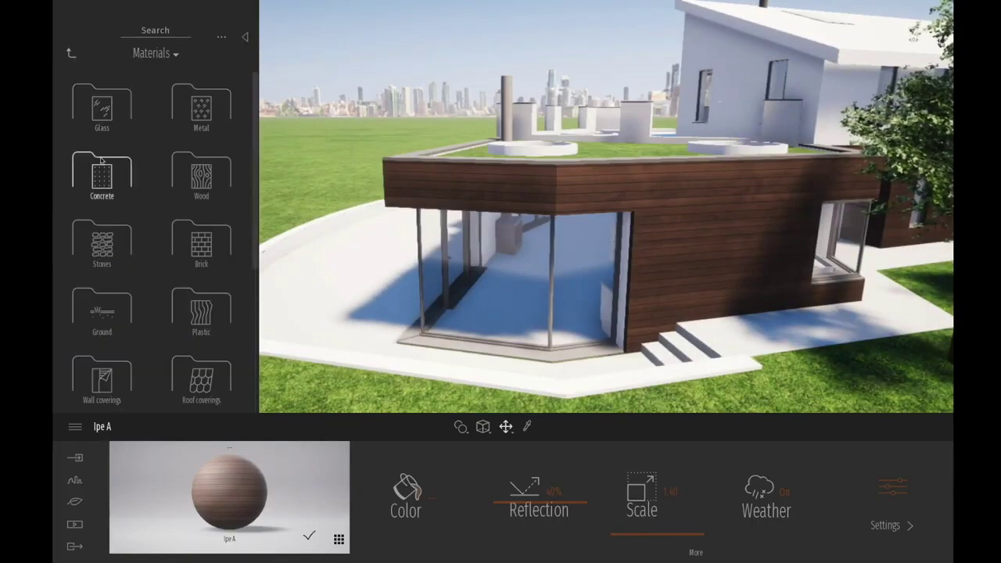
pyautogui.click(94, 320)
pyautogui.click(196, 101)
pyautogui.scroll(-3, 177, 242)
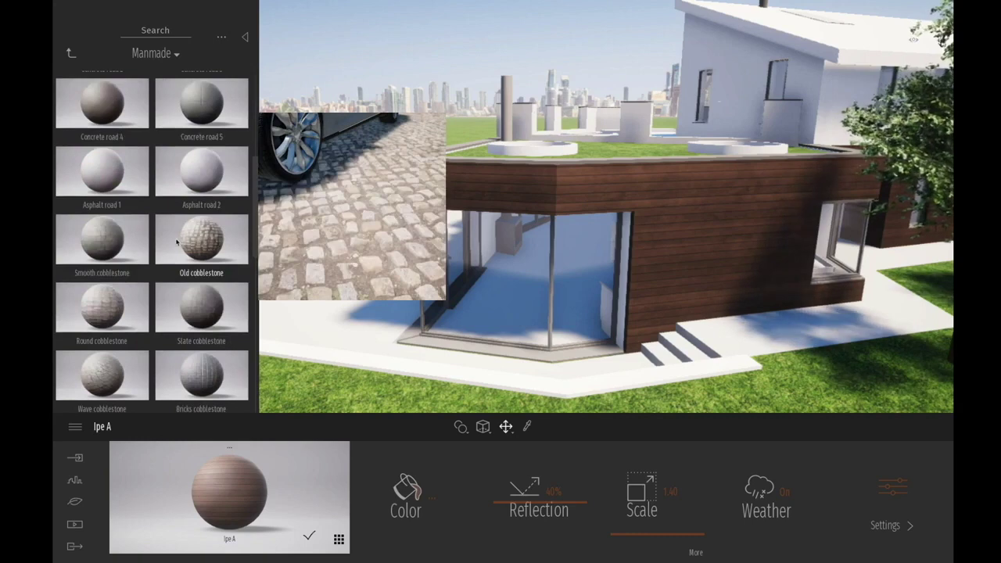
pyautogui.scroll(-1, 177, 242)
pyautogui.moveTo(204, 268); pyautogui.dragTo(599, 372)
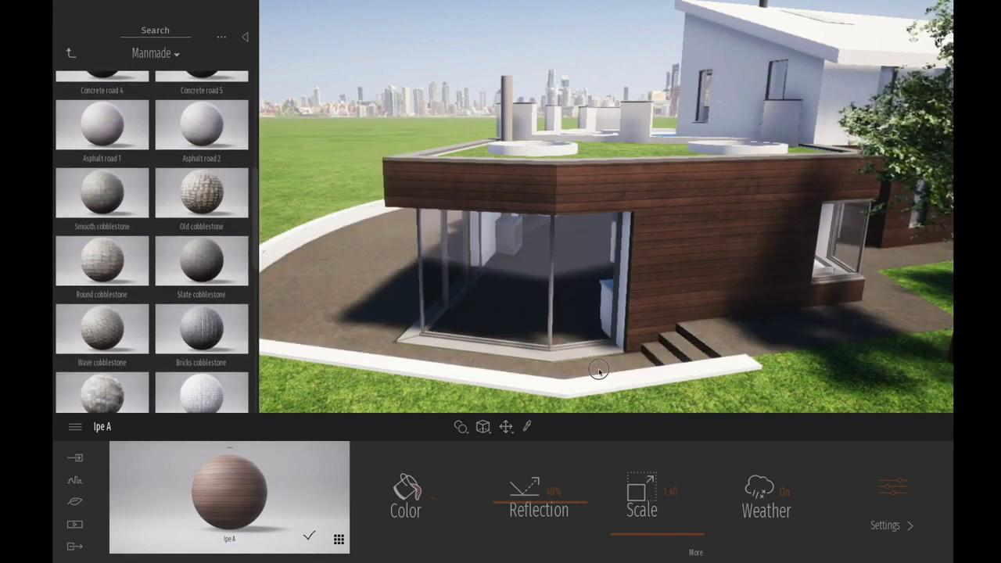
# Step: Apply the Double cobblestone material to the low white border along the terrace edge
pyautogui.scroll(-1, 217, 362)
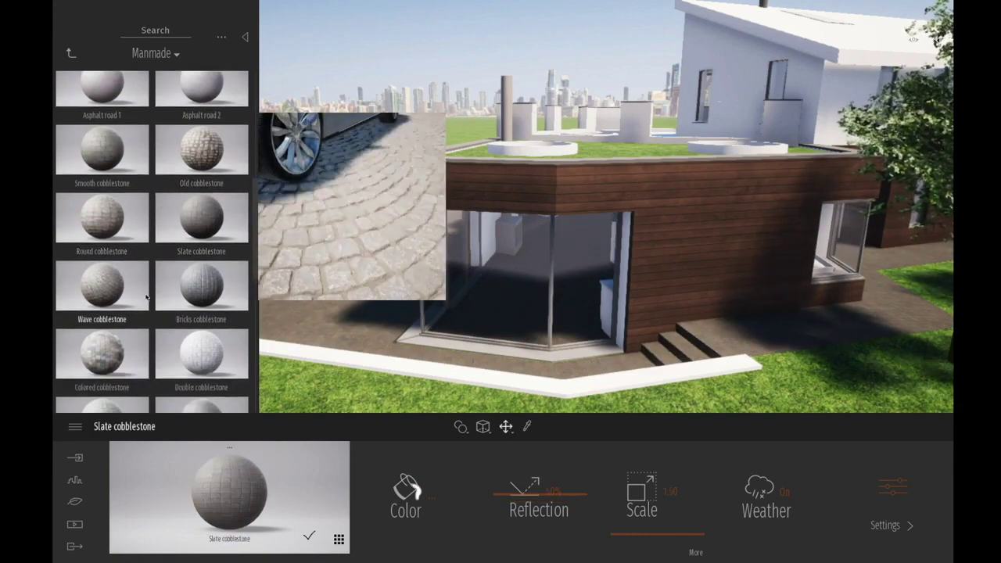
pyautogui.moveTo(217, 362); pyautogui.dragTo(565, 387)
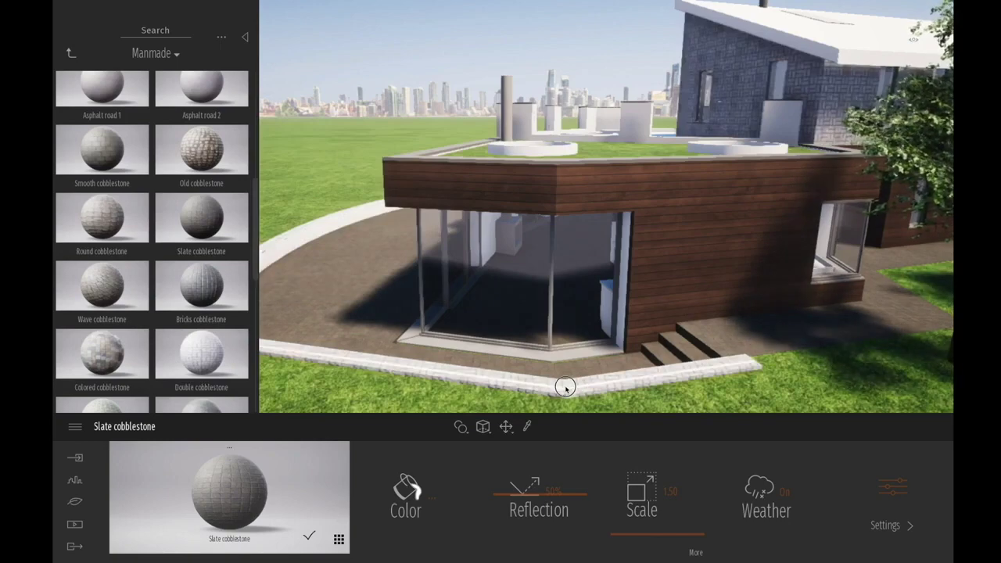
pyautogui.hotkey('ctrl', 'z')
pyautogui.hotkey('ctrl', 'y')
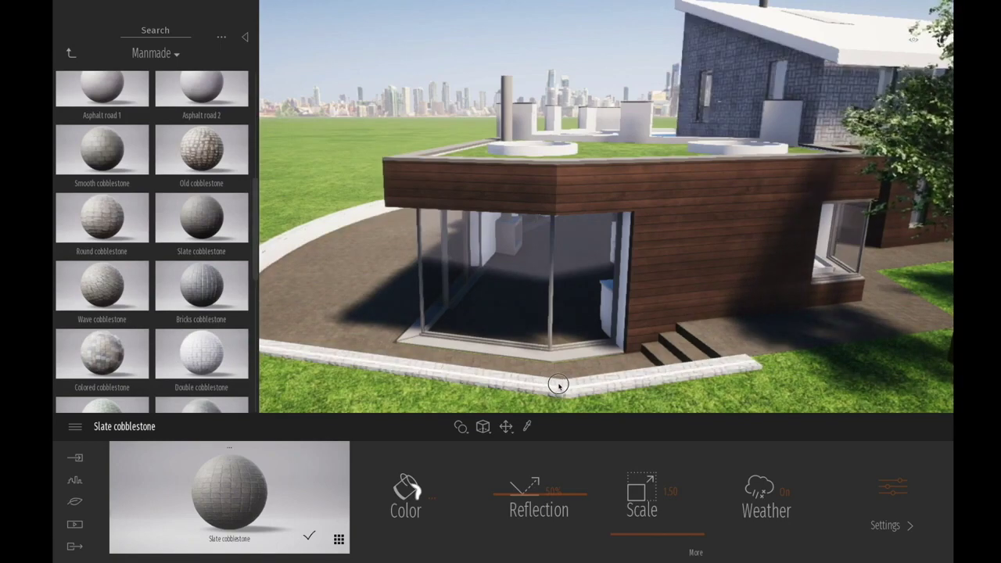
pyautogui.click(552, 381)
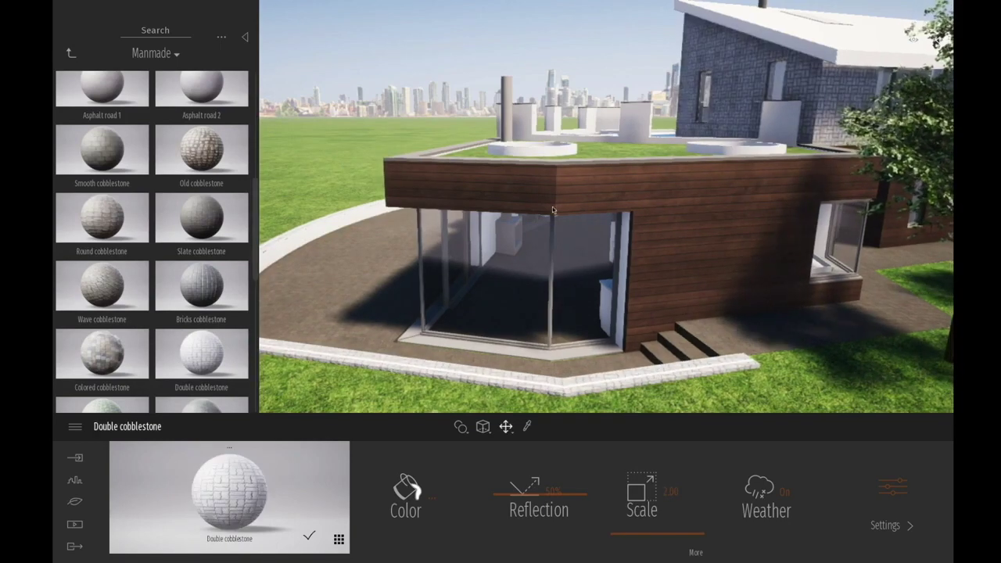
# Step: Replace the cobblestone on the house's upper-storey walls with the Asphalt road 1 material
pyautogui.press('d')
pyautogui.press('e')
pyautogui.moveTo(763, 230); pyautogui.dragTo(837, 220, button='right')
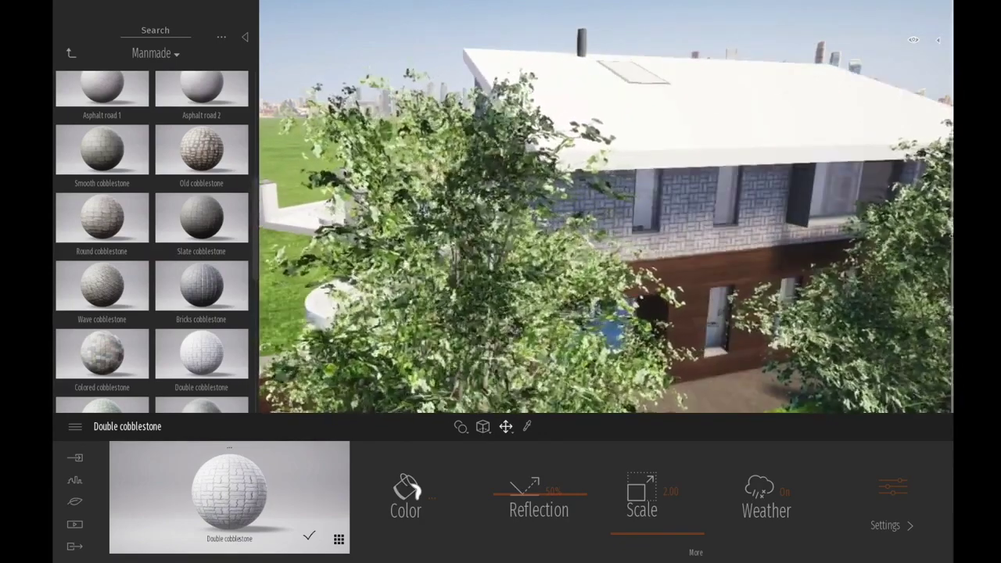
pyautogui.moveTo(100, 110)
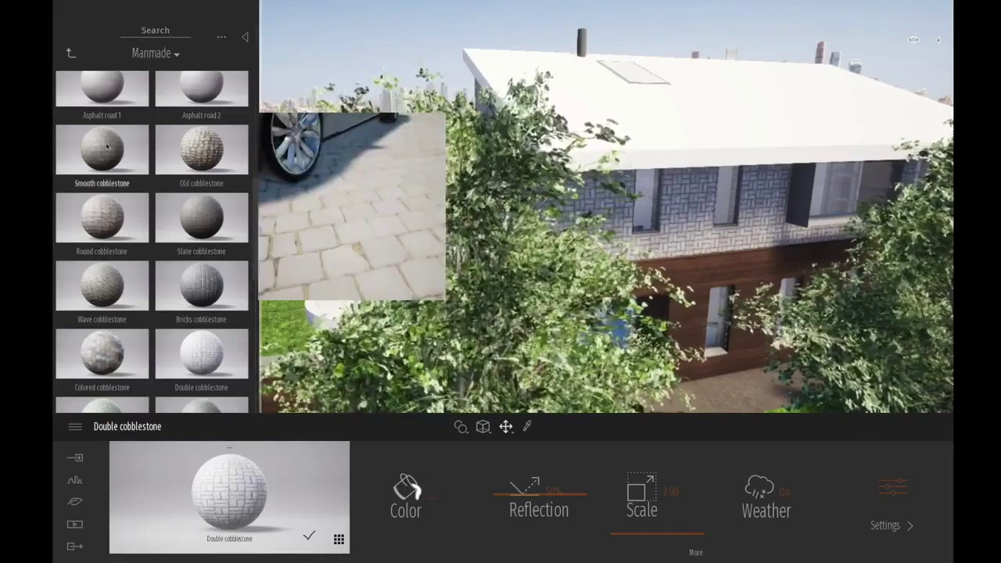
pyautogui.moveTo(100, 110); pyautogui.dragTo(681, 207)
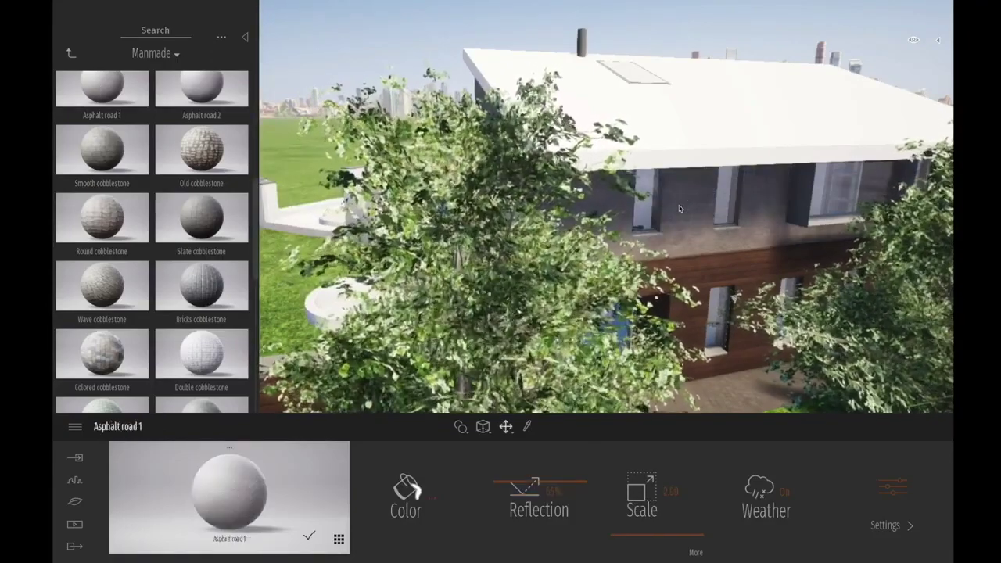
# Step: Replace the asphalt on the house's upper-storey walls with the Roughcast coating 02 wall covering
pyautogui.click(70, 53)
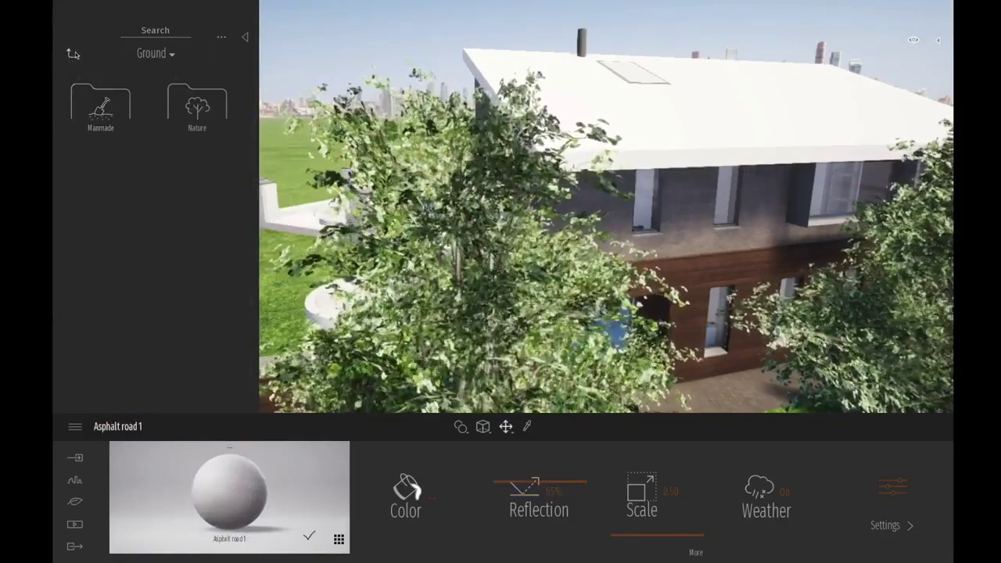
pyautogui.click(73, 54)
pyautogui.scroll(-2, 145, 304)
pyautogui.click(111, 344)
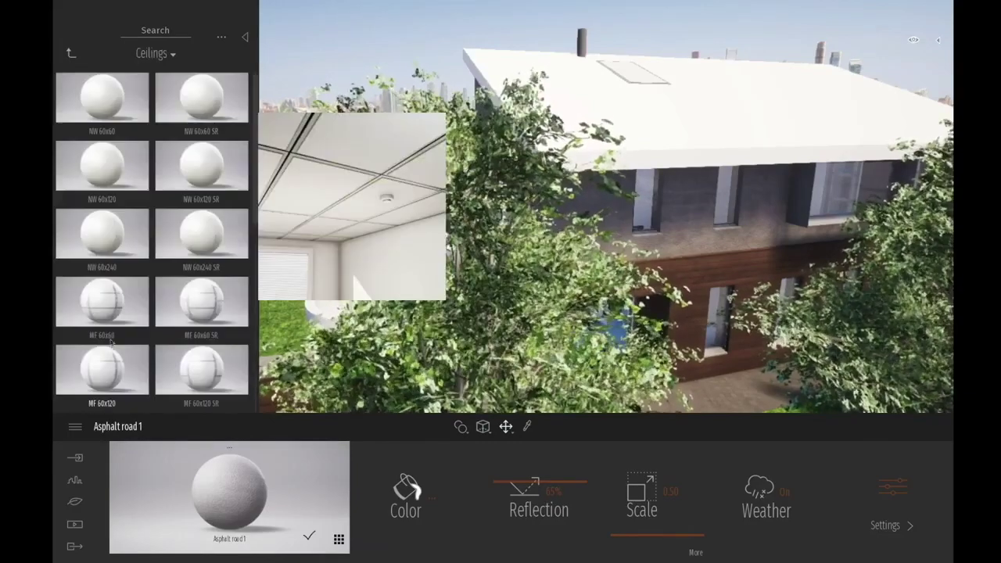
pyautogui.click(70, 54)
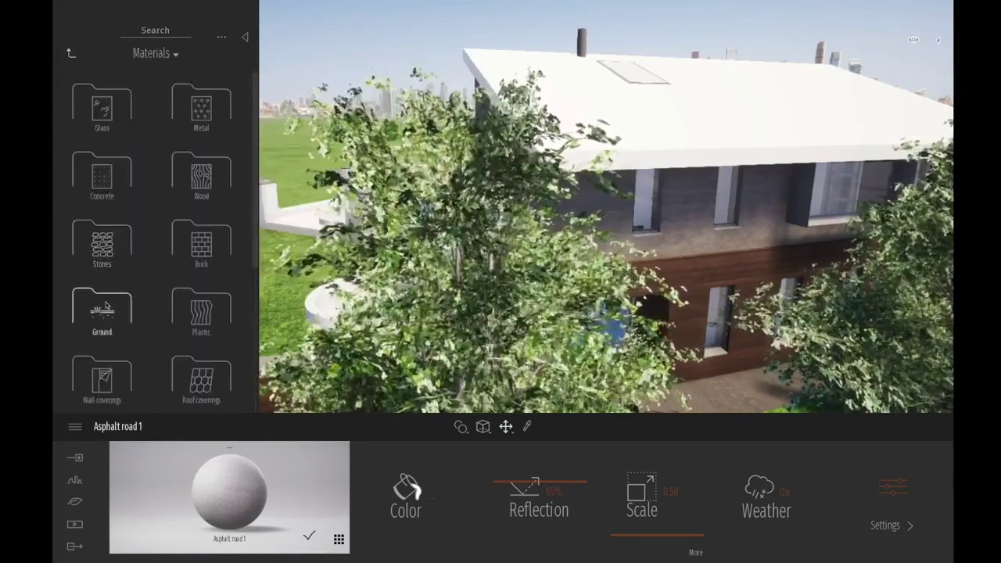
pyautogui.click(104, 379)
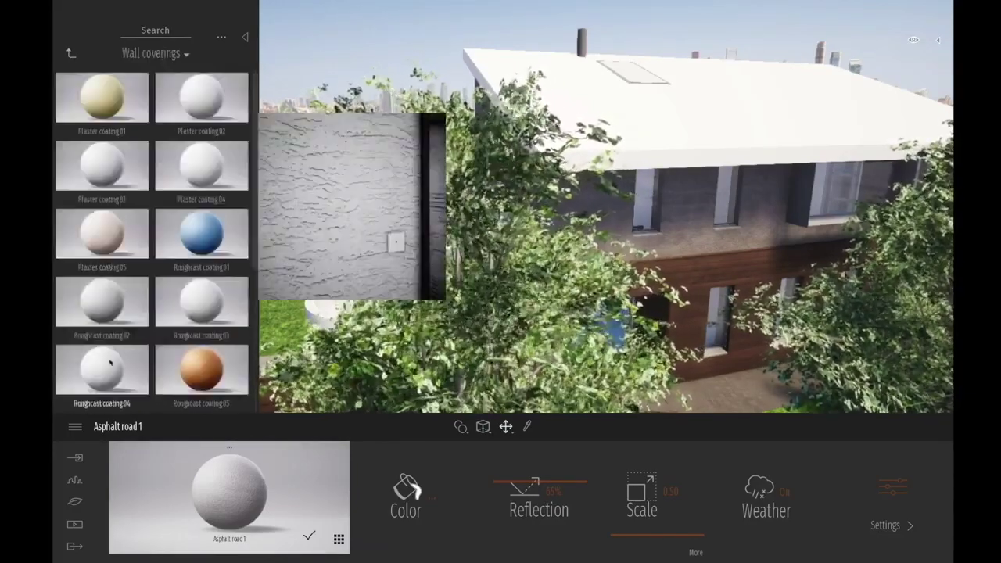
pyautogui.moveTo(111, 316); pyautogui.dragTo(689, 217)
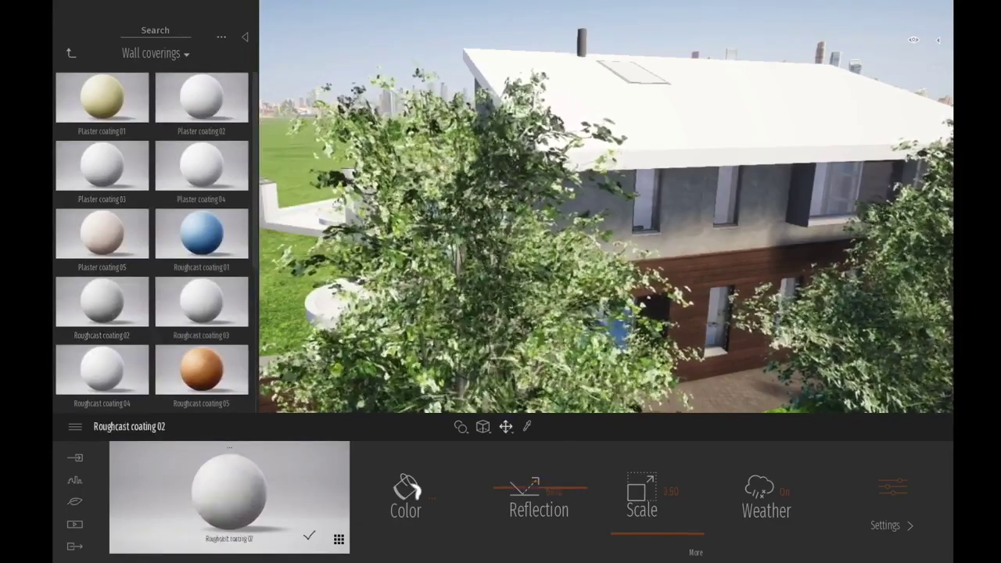
# Step: Try Roof covering 04 on the house's main roof and settle on the Roof covering 21 material
pyautogui.click(71, 55)
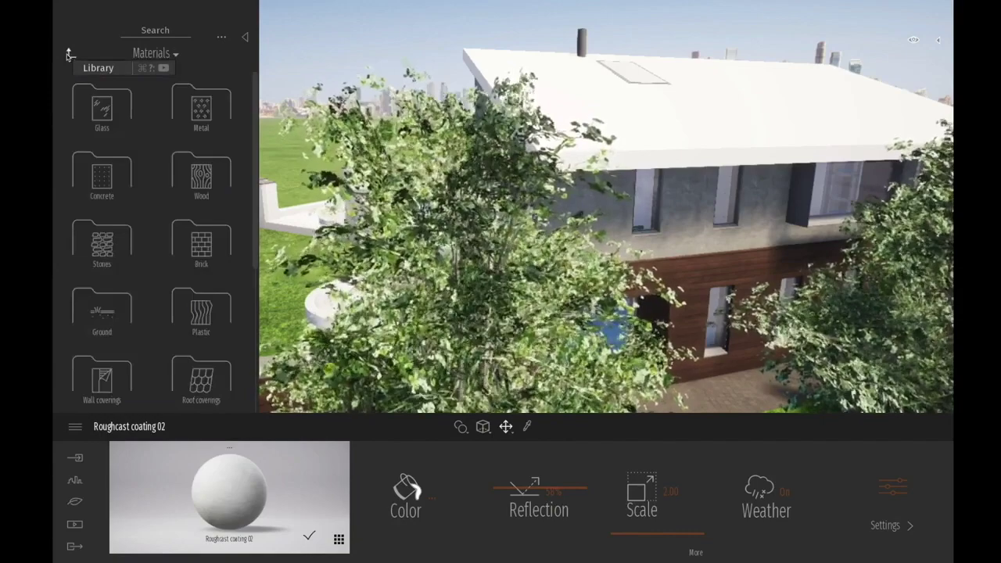
pyautogui.click(69, 55)
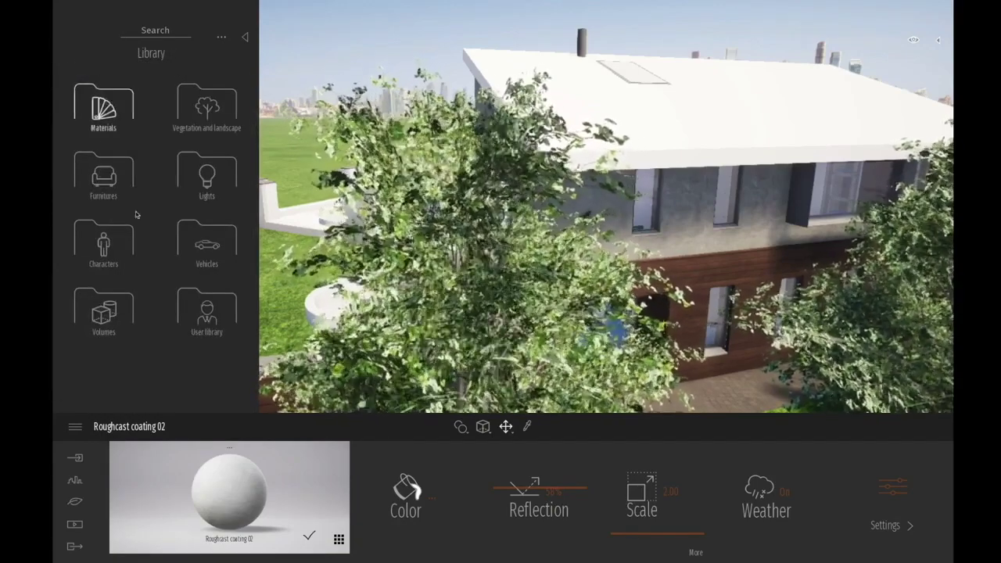
pyautogui.click(111, 123)
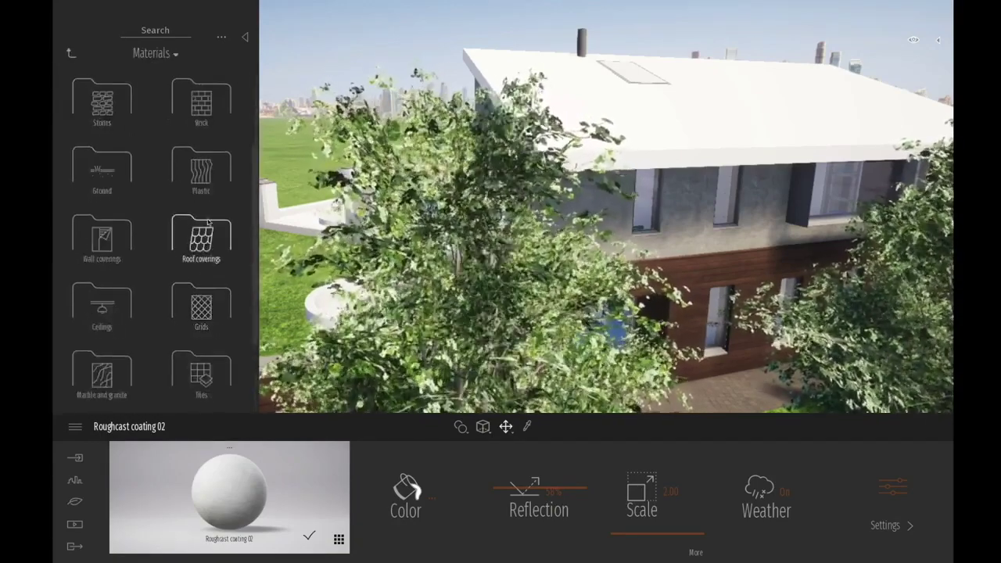
pyautogui.click(205, 243)
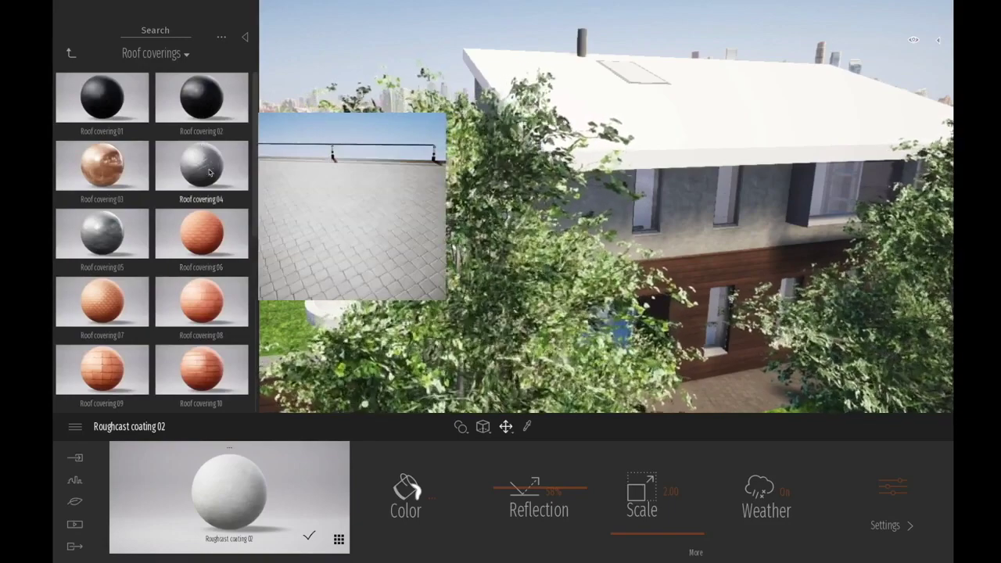
pyautogui.moveTo(209, 172); pyautogui.dragTo(730, 153)
pyautogui.moveTo(208, 237)
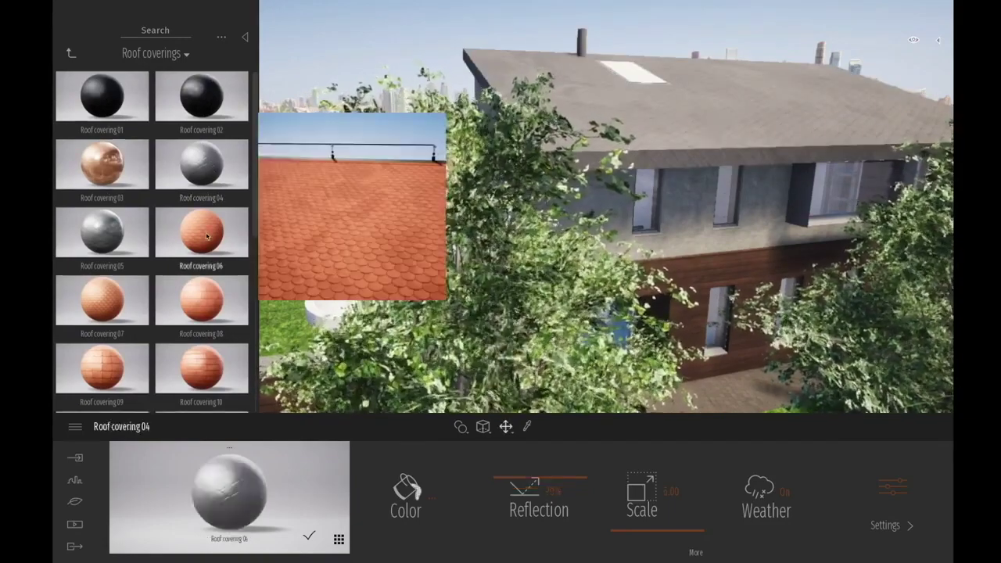
pyautogui.scroll(-2, 208, 237)
pyautogui.scroll(-1, 207, 237)
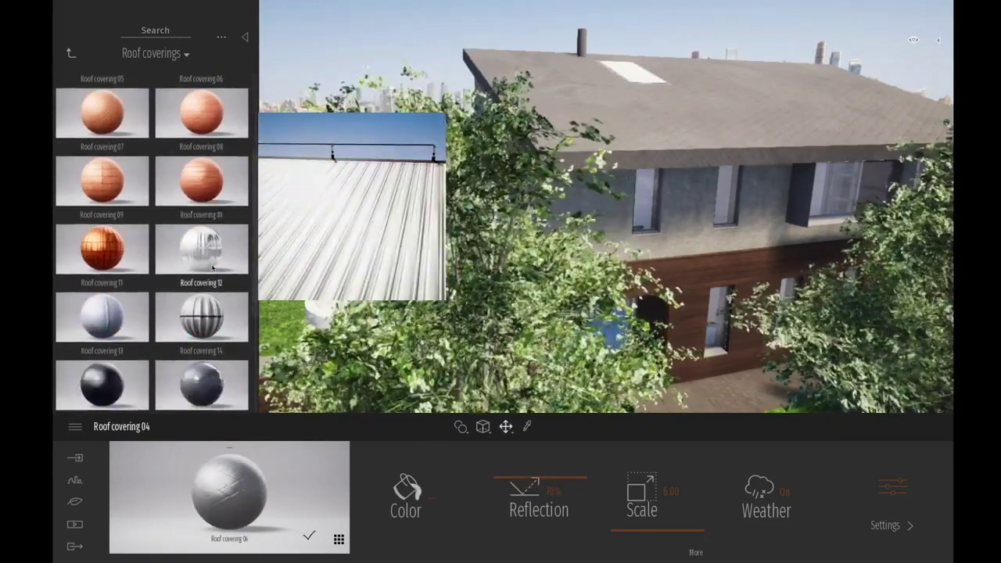
pyautogui.moveTo(617, 126); pyautogui.dragTo(683, 132)
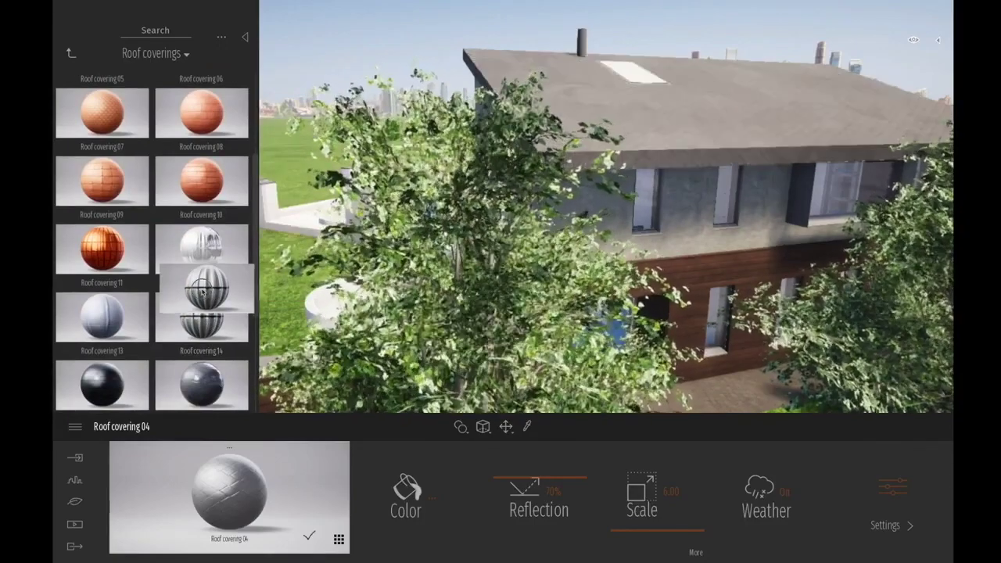
pyautogui.scroll(-3, 196, 301)
pyautogui.moveTo(333, 259); pyautogui.dragTo(639, 133)
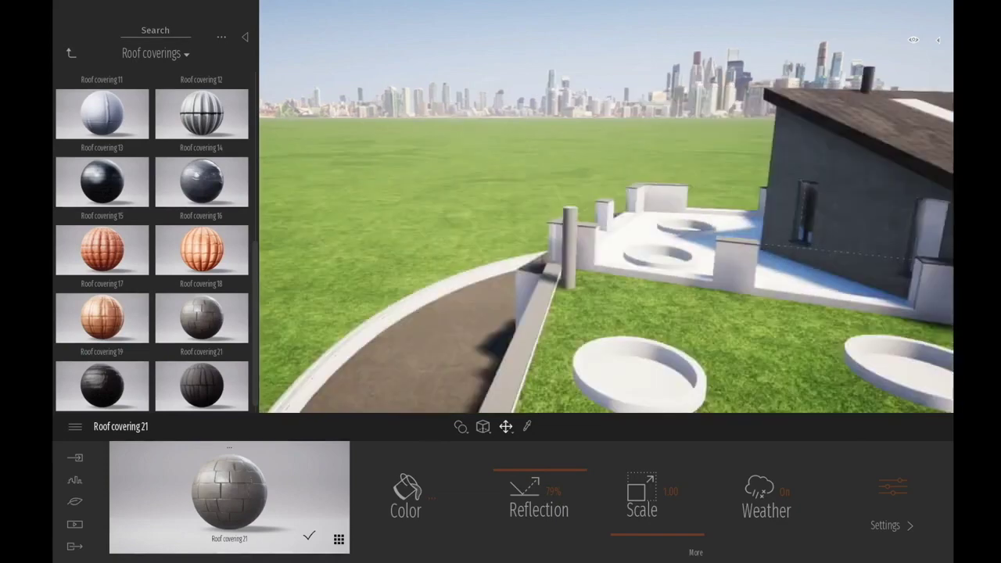
# Step: Apply the Plaster coating 02 wall covering to the house's upper-storey walls
pyautogui.moveTo(606, 206); pyautogui.dragTo(841, 207, button='right')
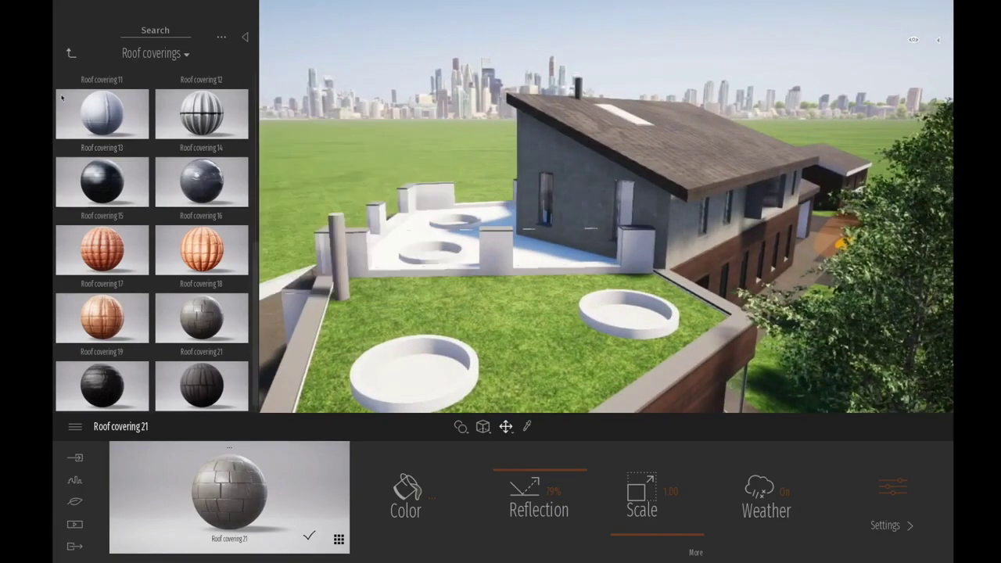
pyautogui.click(71, 55)
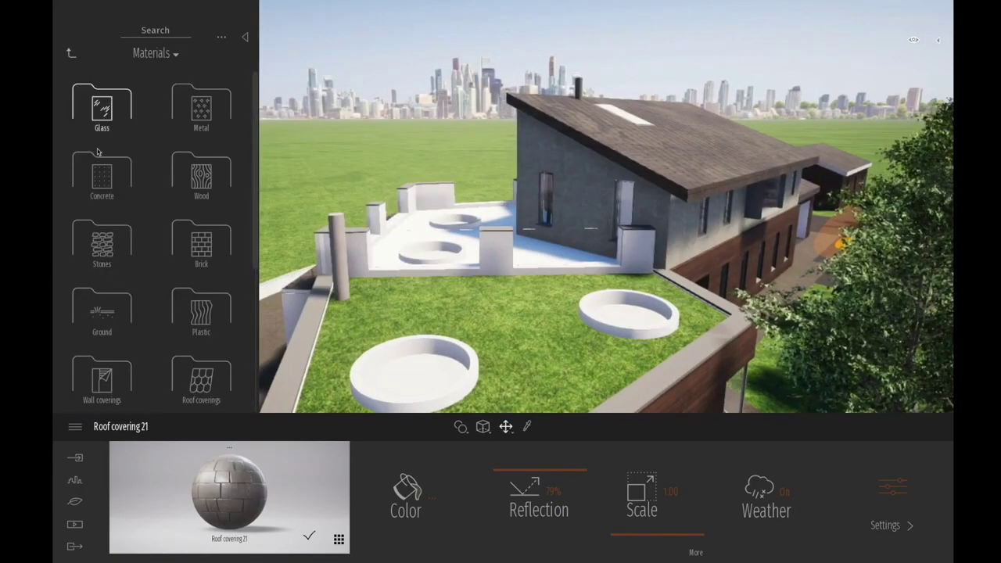
pyautogui.scroll(-2, 102, 285)
pyautogui.click(102, 301)
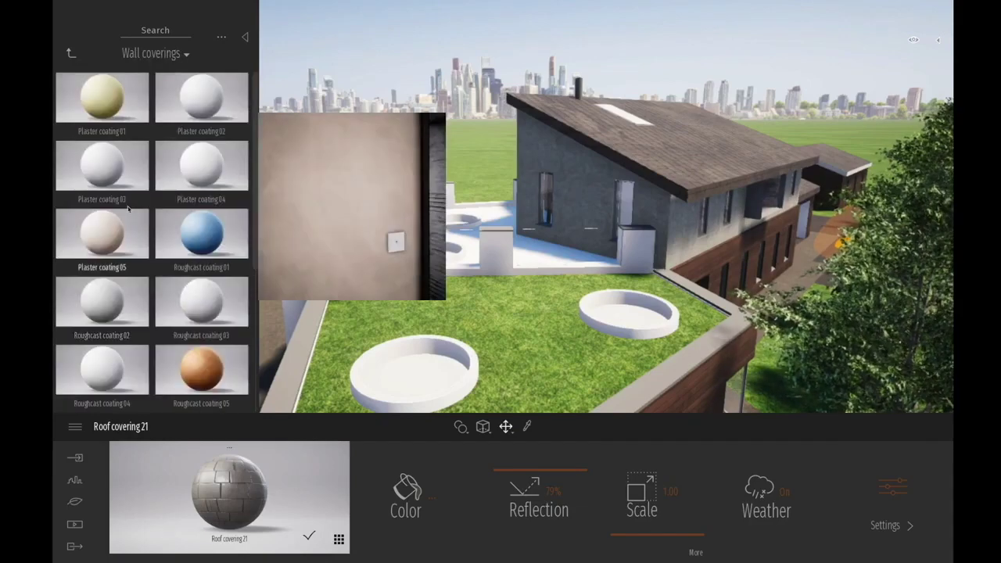
pyautogui.moveTo(201, 98); pyautogui.dragTo(569, 207)
# Step: Apply the Clear glass material to the windows facing the roof terrace
pyautogui.moveTo(570, 207); pyautogui.dragTo(312, 197, button='middle')
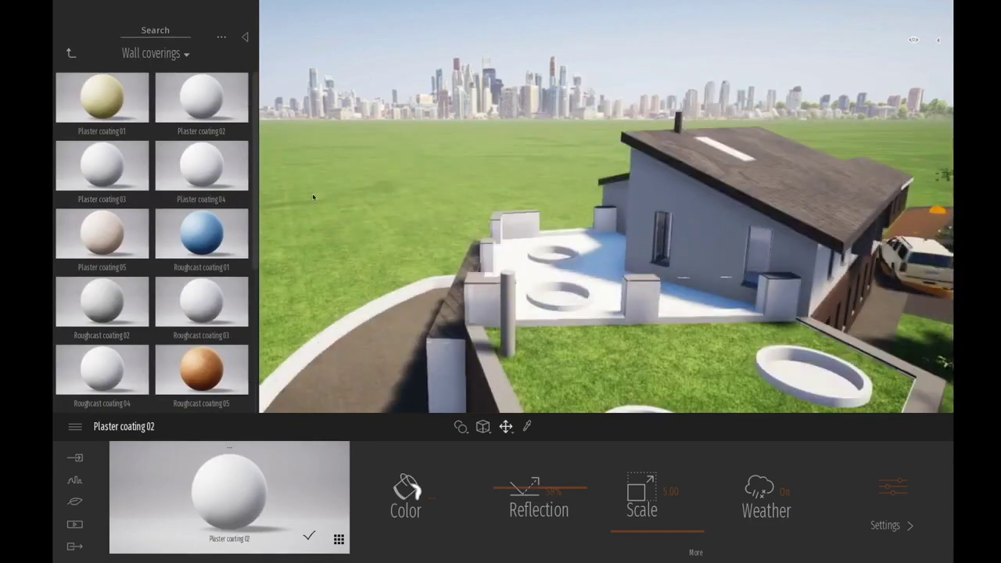
pyautogui.click(71, 51)
pyautogui.scroll(3, 647, 289)
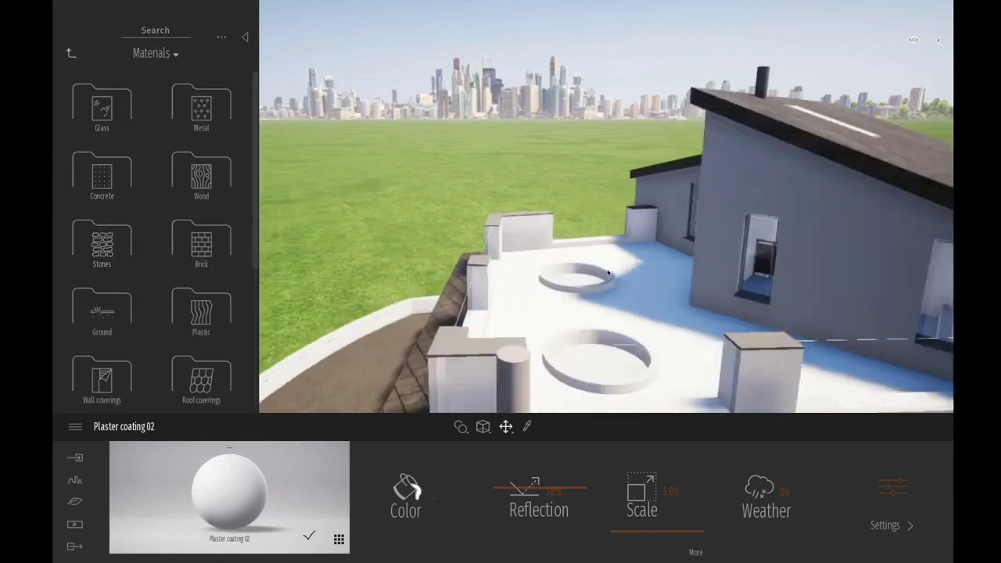
pyautogui.moveTo(539, 252); pyautogui.dragTo(850, 251, button='right')
pyautogui.keyDown('shift'); pyautogui.moveTo(540, 252); pyautogui.dragTo(684, 176, button='middle'); pyautogui.keyUp('shift')
pyautogui.moveTo(606, 206); pyautogui.dragTo(536, 285, button='right')
pyautogui.moveTo(606, 206); pyautogui.dragTo(547, 336, button='middle')
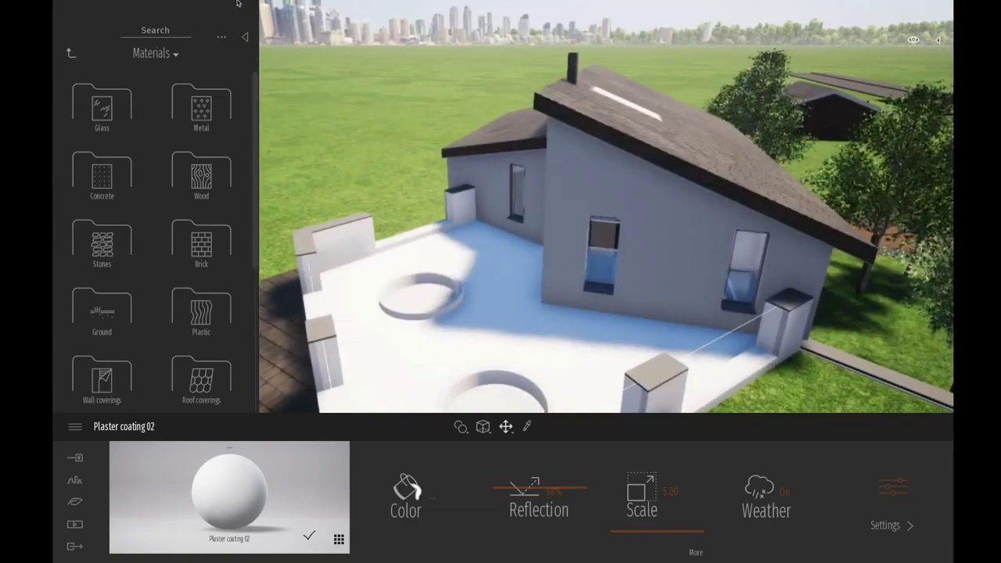
pyautogui.click(102, 109)
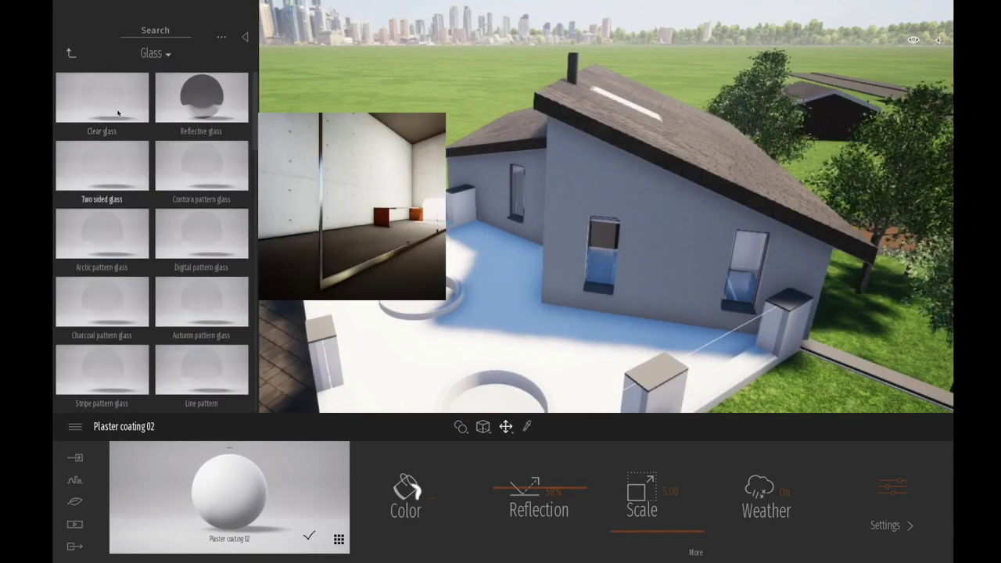
pyautogui.click(118, 113)
# Step: Try the Ipe A wood material on the interior floor and settle on Redcedar 01 A
pyautogui.moveTo(375, 402); pyautogui.dragTo(459, 315, button='middle')
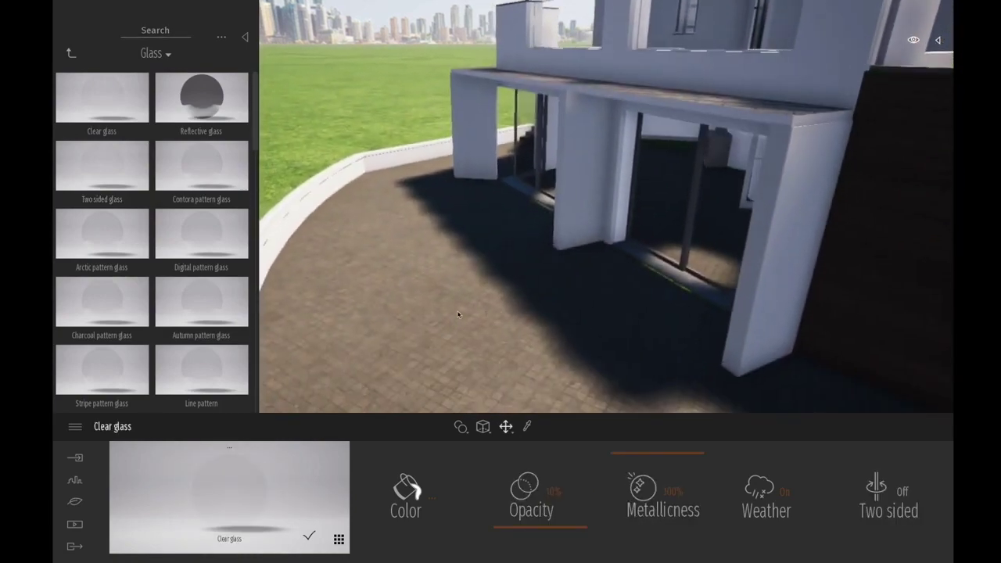
pyautogui.moveTo(421, 314); pyautogui.dragTo(419, 307, button='right')
pyautogui.moveTo(420, 307); pyautogui.dragTo(453, 317, button='middle')
pyautogui.click(71, 54)
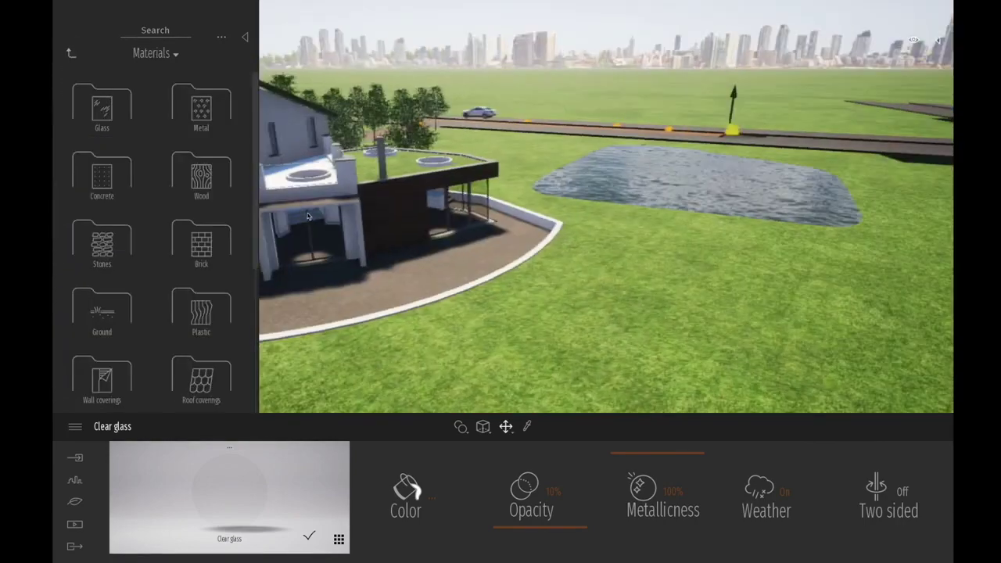
pyautogui.scroll(3, 688, 304)
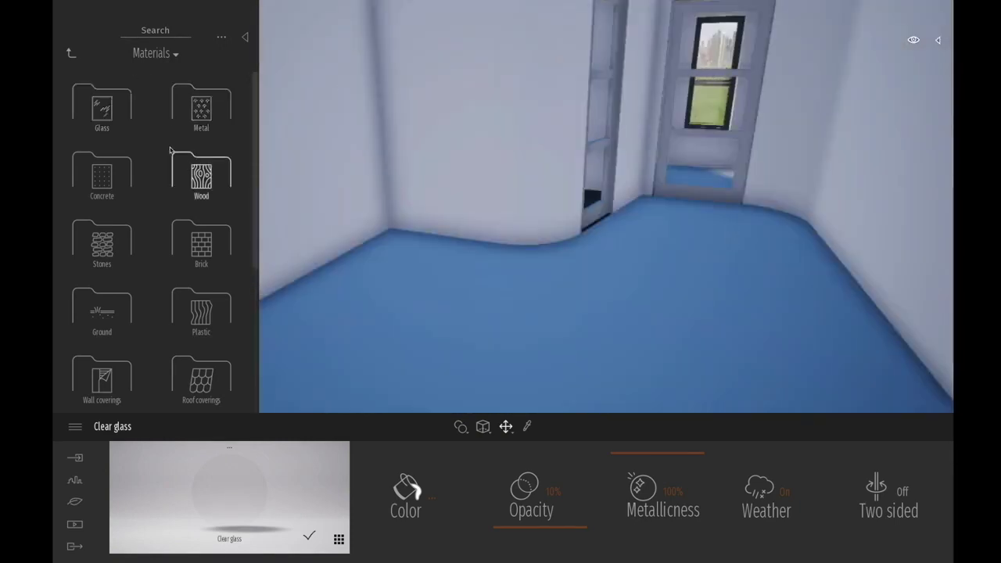
pyautogui.click(201, 173)
pyautogui.moveTo(102, 166); pyautogui.dragTo(533, 322)
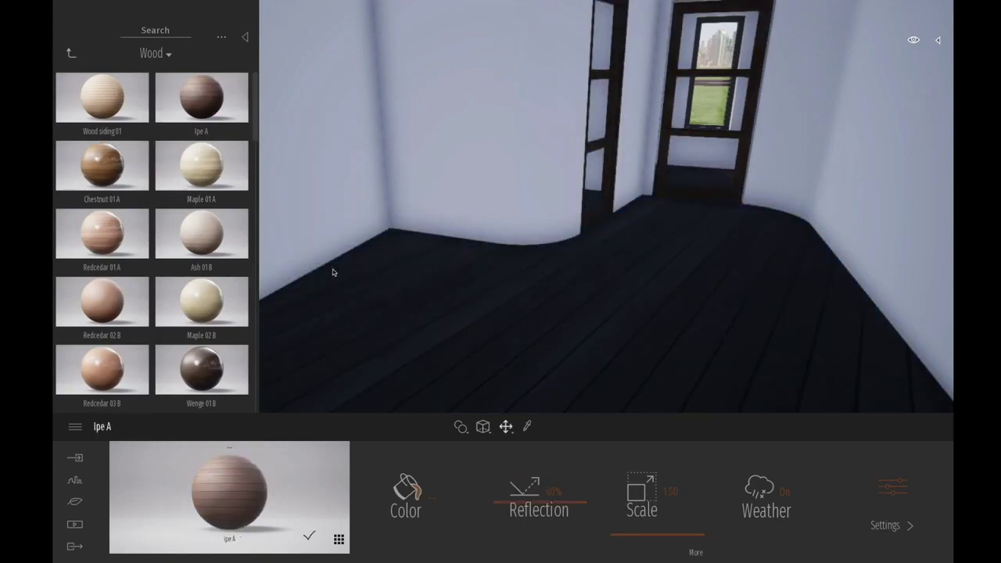
pyautogui.moveTo(114, 238); pyautogui.dragTo(527, 331)
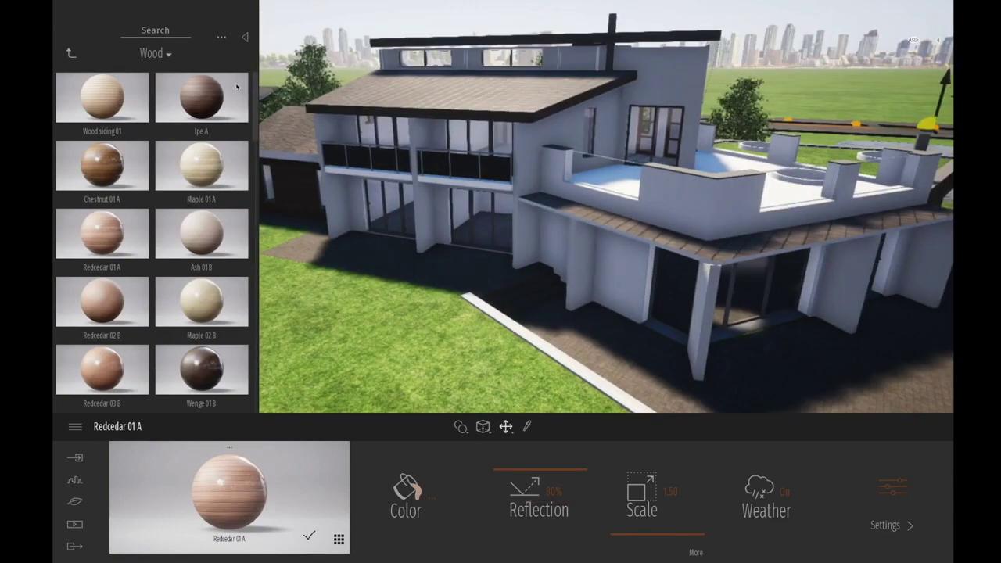
# Step: Apply the Fine concrete 01 material to the floor of the roof terrace
pyautogui.click(70, 53)
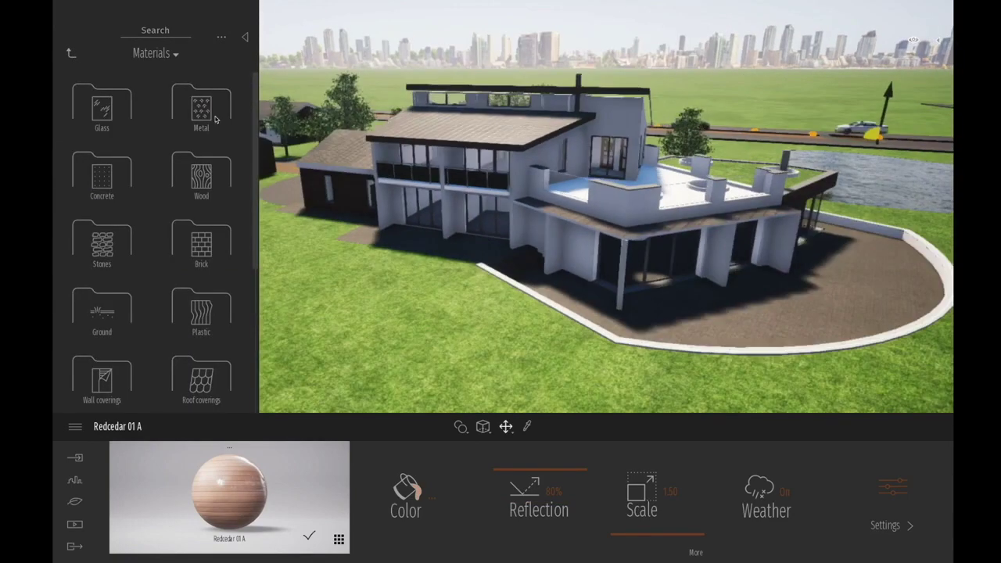
pyautogui.click(95, 170)
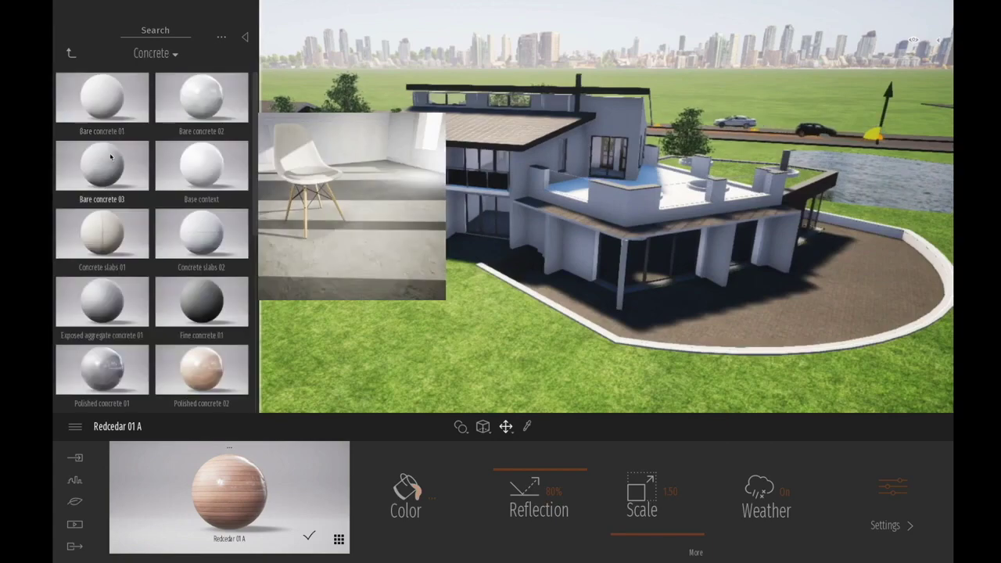
pyautogui.moveTo(479, 256); pyautogui.dragTo(681, 197)
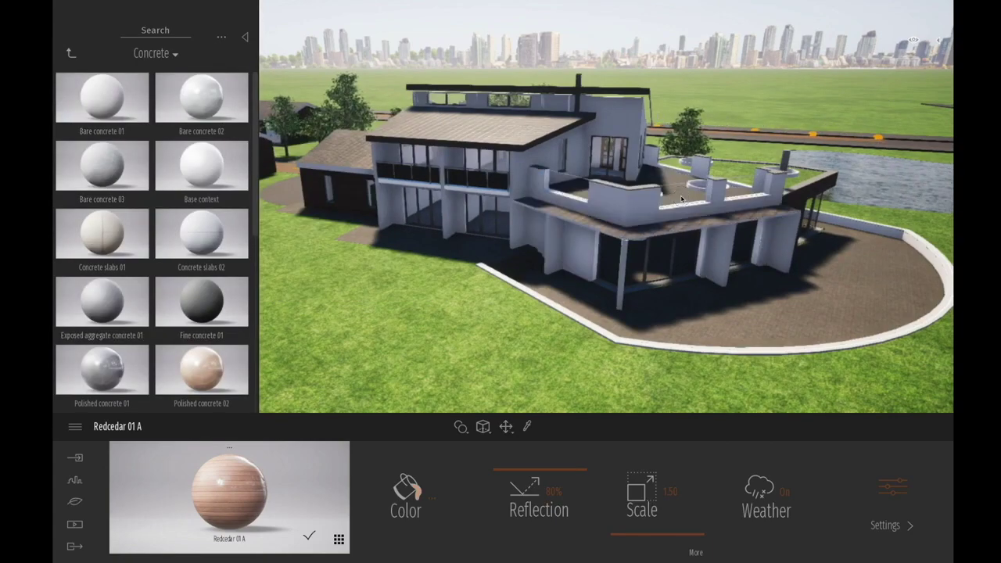
# Step: Try Two sided glass on the balcony balustrade panels and settle on the Blue tinted glass material
pyautogui.moveTo(427, 244); pyautogui.dragTo(516, 222, button='middle')
pyautogui.moveTo(425, 244); pyautogui.dragTo(356, 174, button='middle')
pyautogui.moveTo(479, 233); pyautogui.dragTo(467, 254, button='middle')
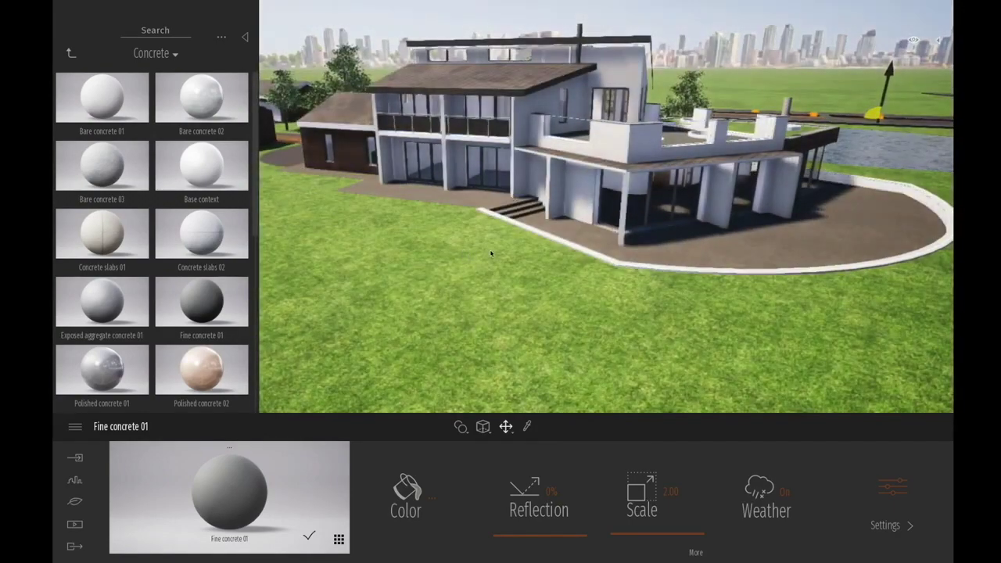
pyautogui.click(69, 55)
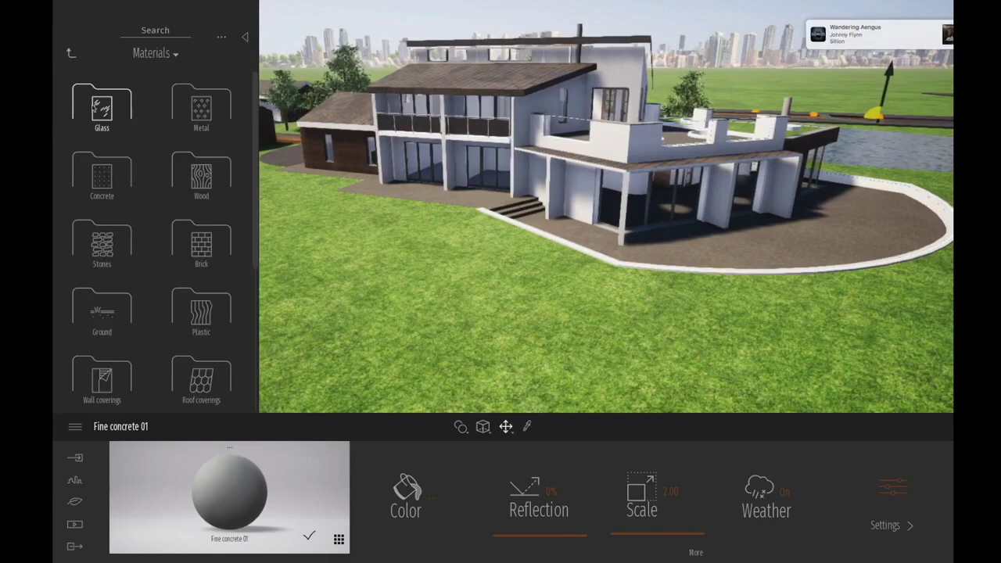
pyautogui.click(100, 114)
pyautogui.moveTo(199, 175); pyautogui.dragTo(477, 129)
pyautogui.scroll(-5, 154, 293)
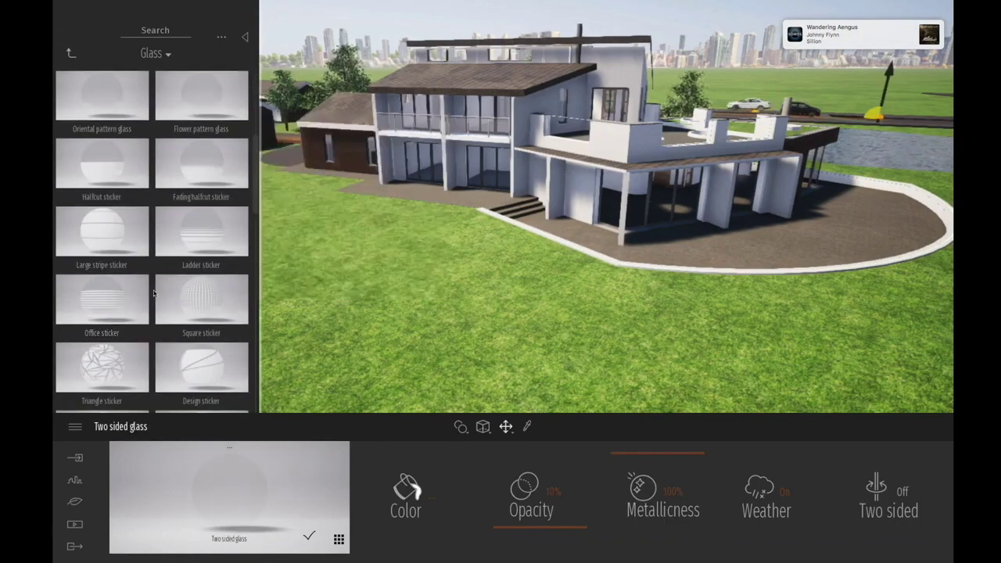
pyautogui.scroll(-5, 153, 293)
pyautogui.moveTo(481, 132); pyautogui.dragTo(480, 132)
pyautogui.moveTo(691, 171); pyautogui.dragTo(663, 203, button='middle')
pyautogui.scroll(3, 716, 195)
pyautogui.moveTo(731, 211); pyautogui.dragTo(657, 193, button='middle')
pyautogui.press('w')
pyautogui.click(71, 53)
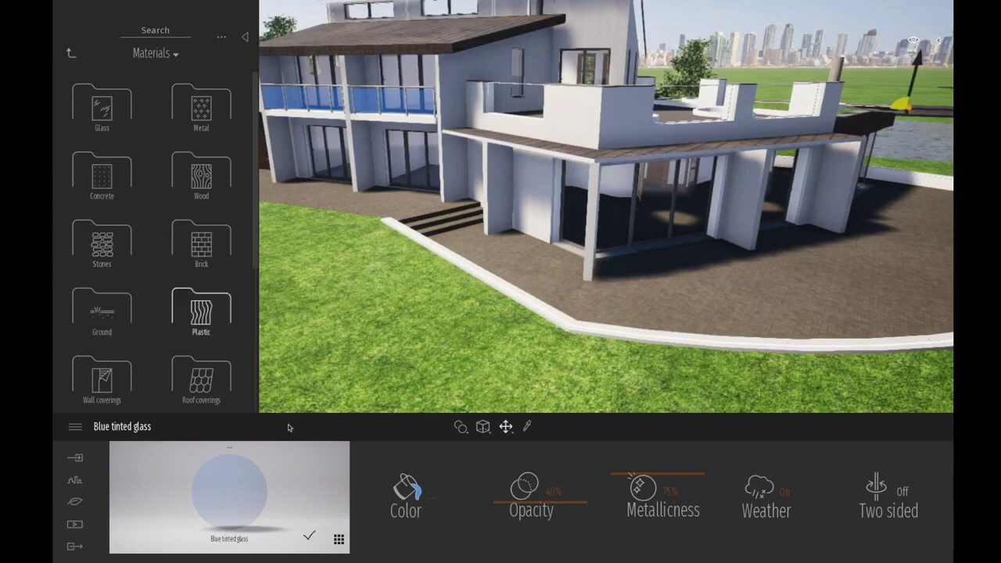
pyautogui.click(426, 499)
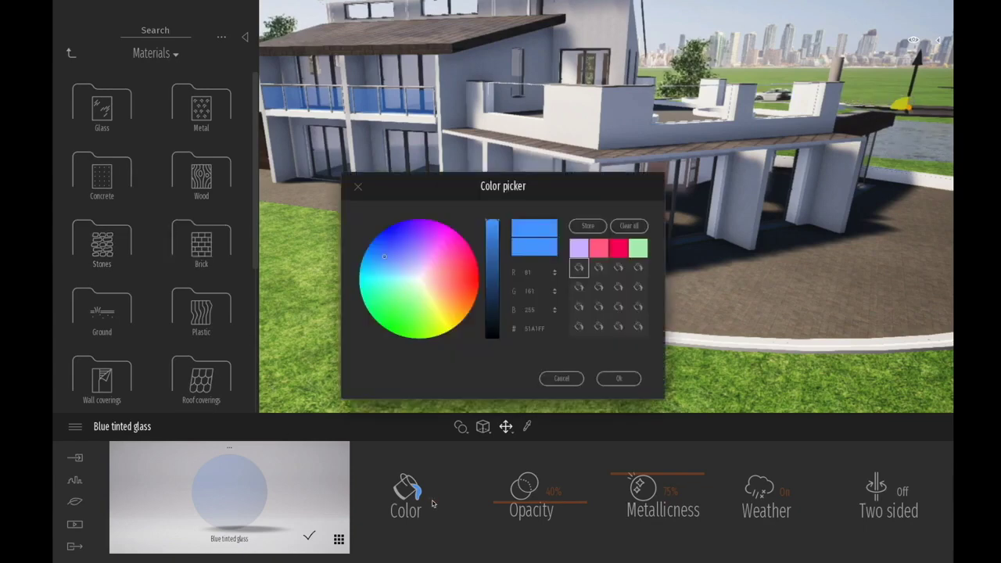
pyautogui.click(561, 379)
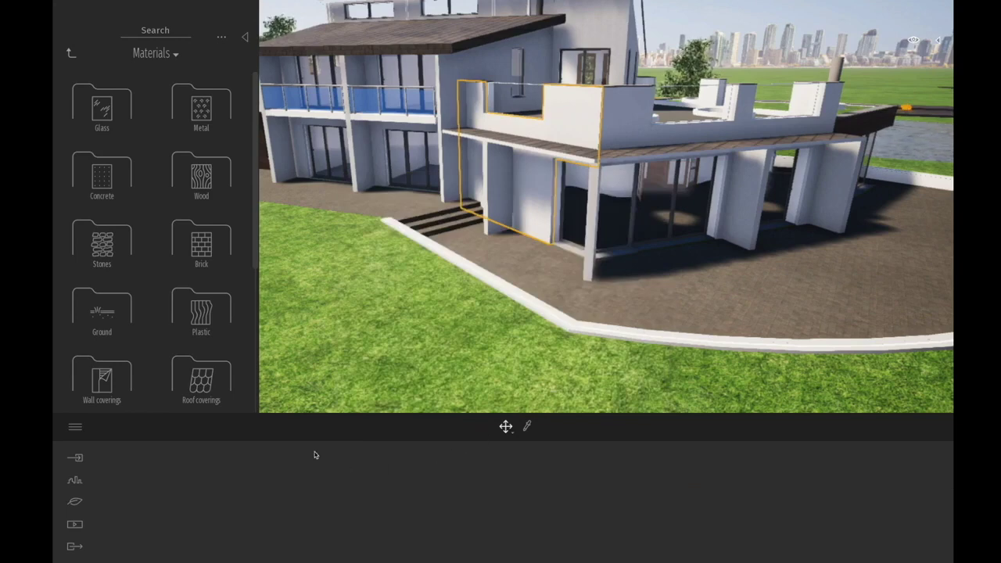
# Step: Apply the Brushed aluminium 01 metal material to the outer wall and parapet around the roof terrace
pyautogui.click(224, 122)
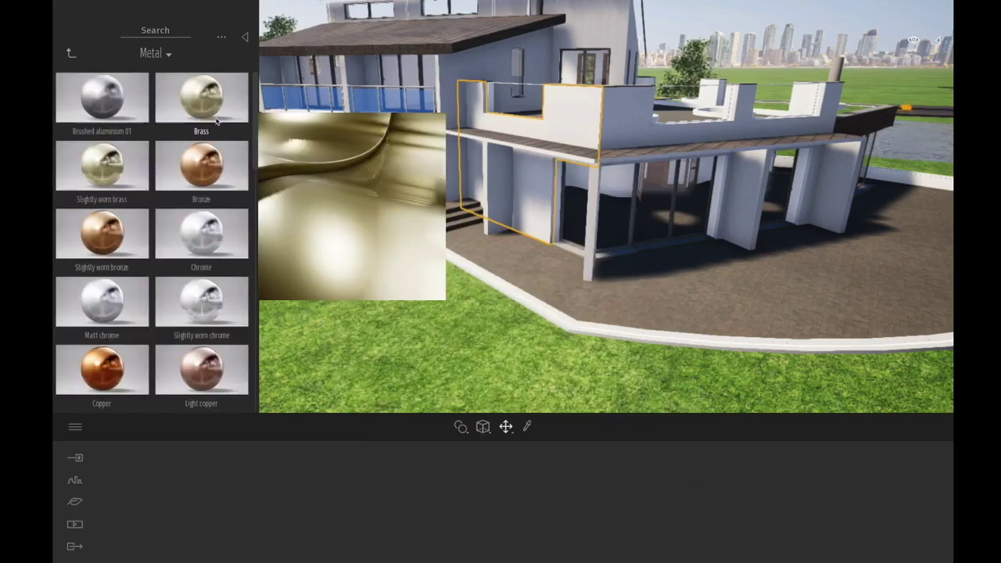
pyautogui.moveTo(102, 98)
pyautogui.mouseDown()
pyautogui.moveTo(352, 129)
pyautogui.moveTo(573, 138)
pyautogui.mouseUp()
pyautogui.click(574, 139)
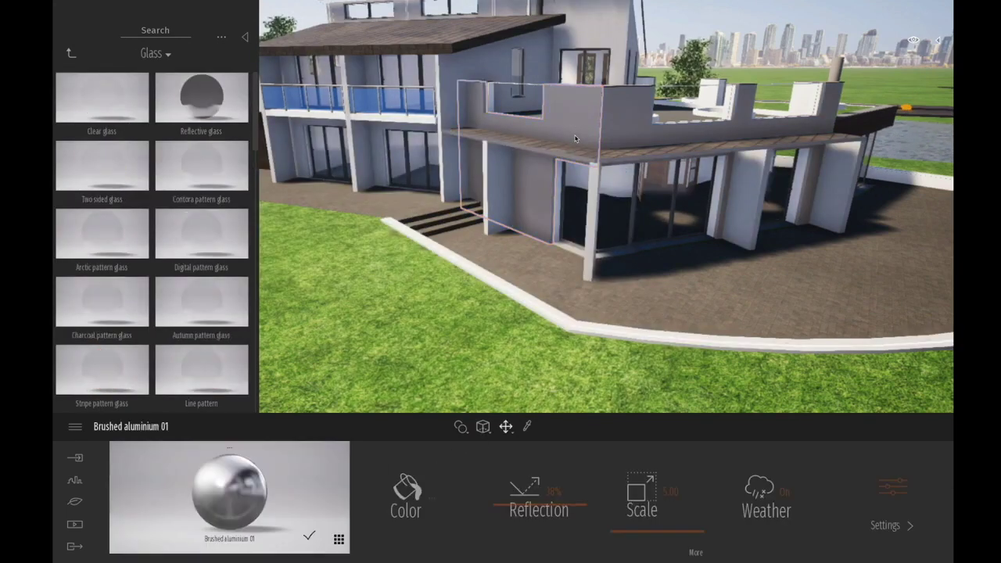
# Step: Apply a dark wood material to the garage doors and Ash 01 B to the edge of the balcony floor
pyautogui.moveTo(653, 196); pyautogui.dragTo(637, 244, button='middle')
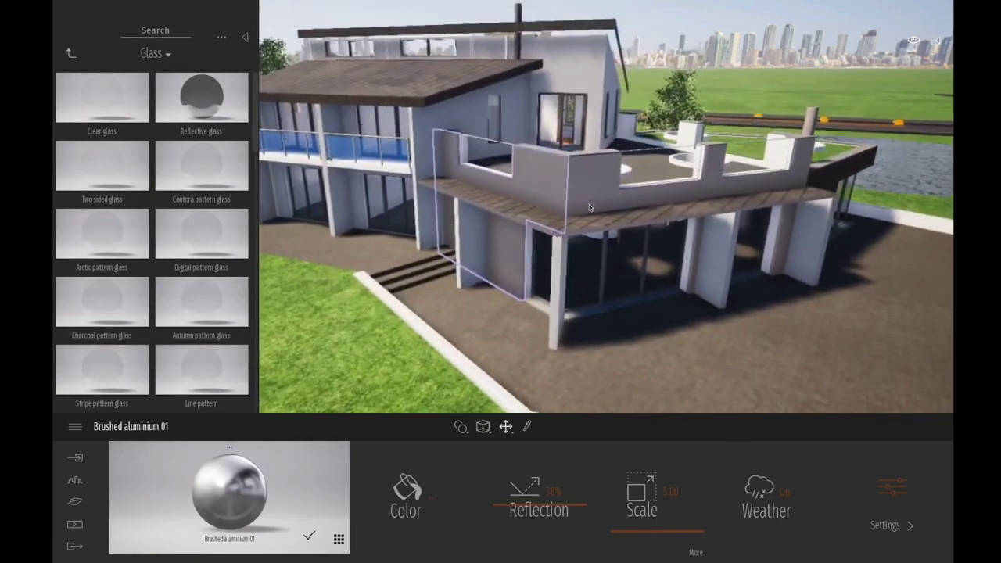
pyautogui.scroll(3, 590, 207)
pyautogui.scroll(-5, 589, 208)
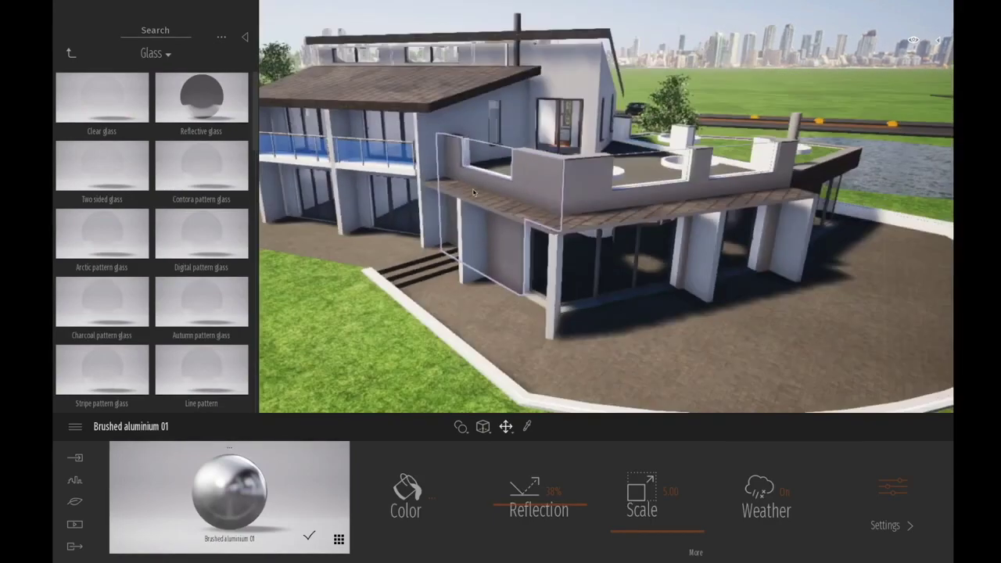
pyautogui.moveTo(472, 192); pyautogui.dragTo(625, 199, button='middle')
pyautogui.scroll(-2, 392, 183)
pyautogui.scroll(-1, 392, 183)
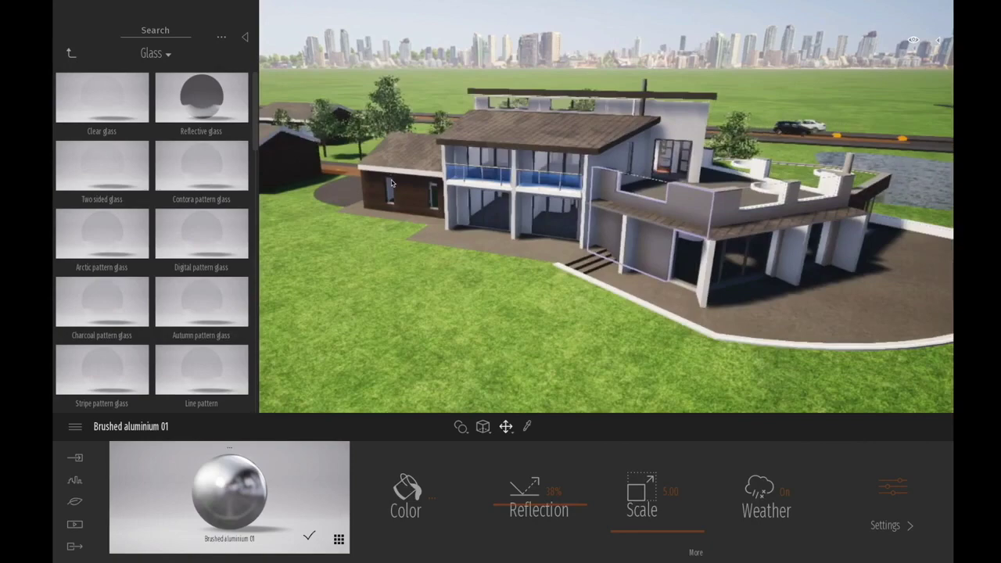
pyautogui.scroll(2, 392, 183)
pyautogui.moveTo(606, 234); pyautogui.dragTo(735, 258, button='middle')
pyautogui.moveTo(76, 126)
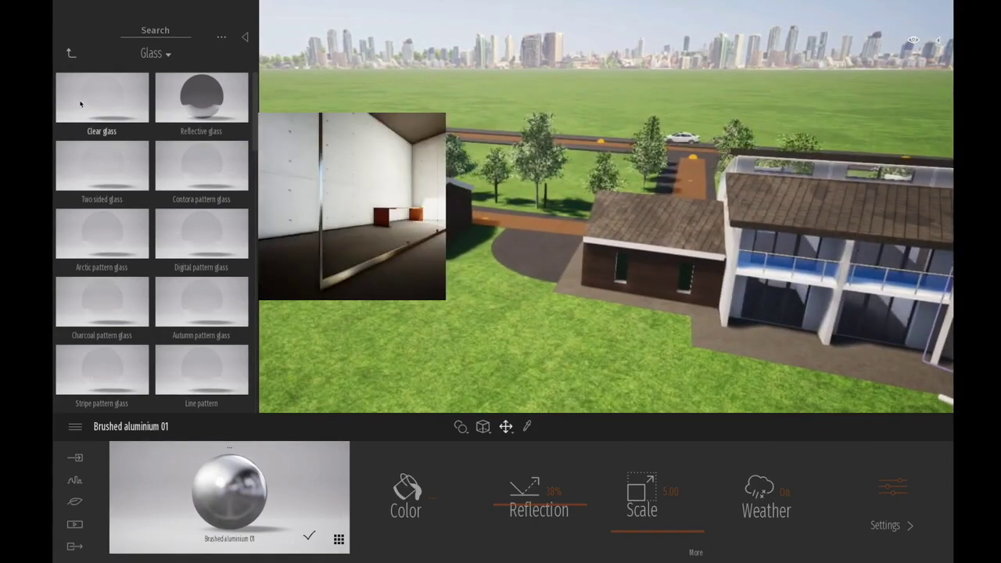
pyautogui.click(71, 54)
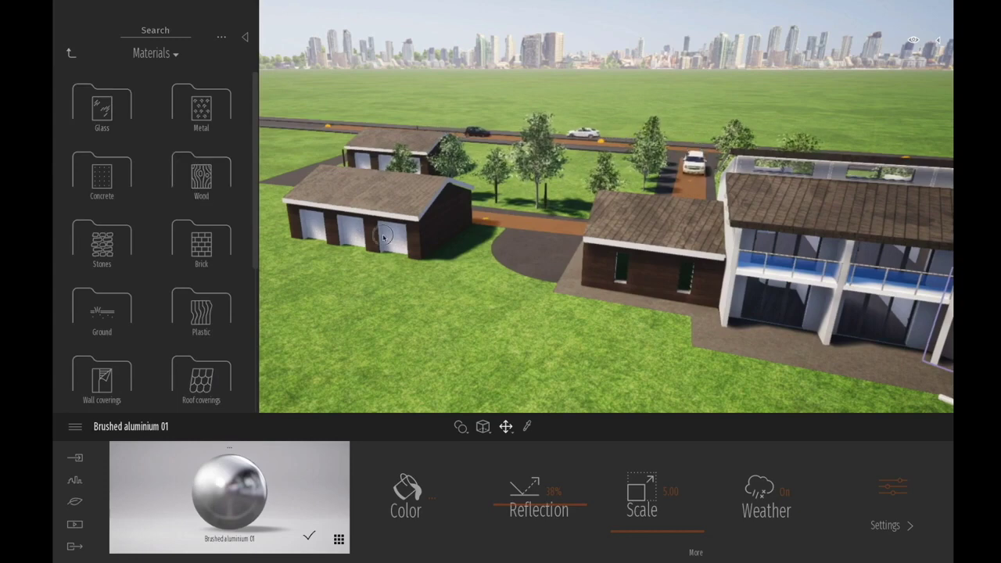
pyautogui.click(201, 99)
pyautogui.click(71, 53)
pyautogui.click(201, 176)
pyautogui.moveTo(207, 211)
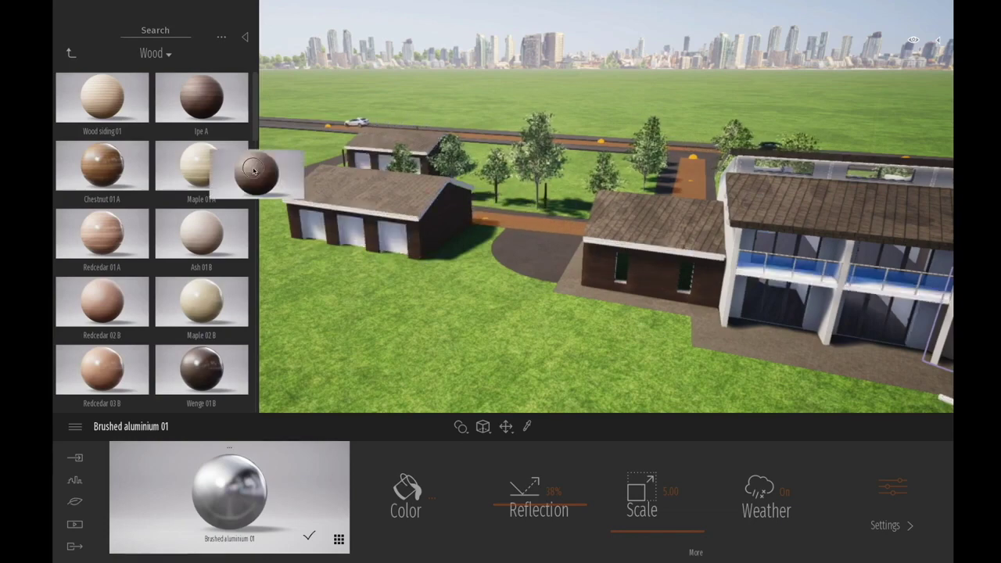
pyautogui.moveTo(168, 248)
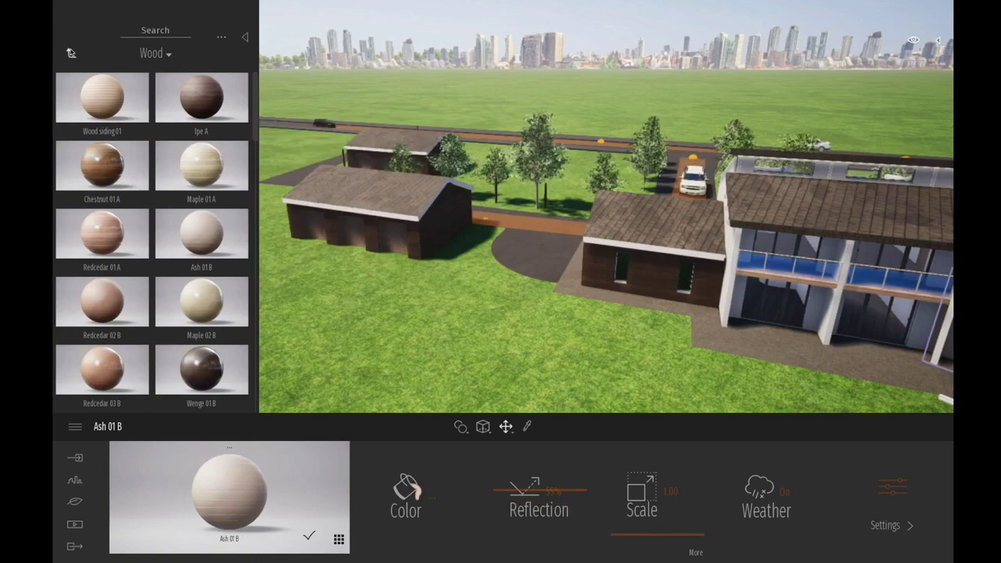
pyautogui.click(70, 52)
# Step: Look through the tree and grass collections, then open vegetation painting with Grass 1 as the active plant
pyautogui.moveTo(527, 261); pyautogui.dragTo(264, 146, button='middle')
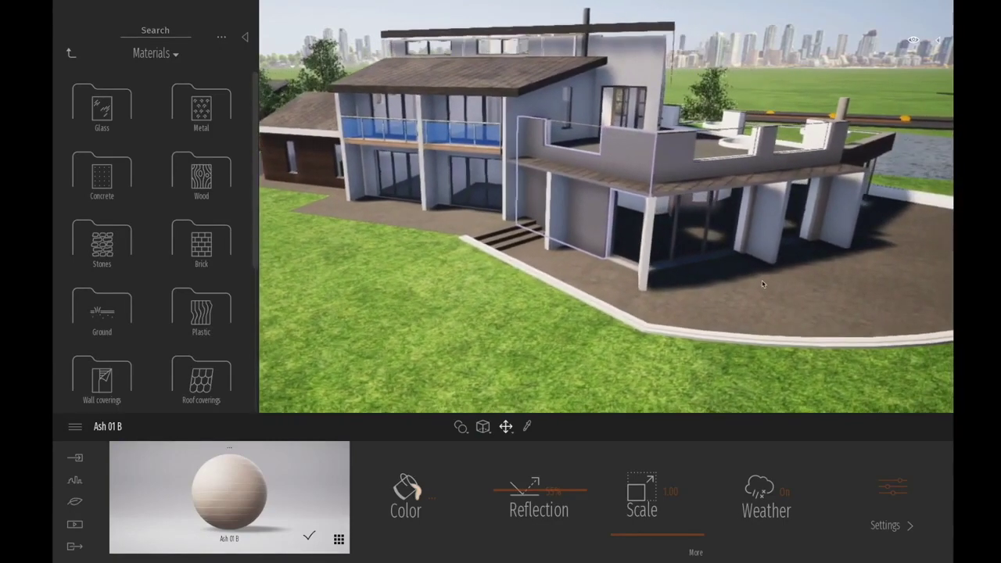
pyautogui.moveTo(650, 556)
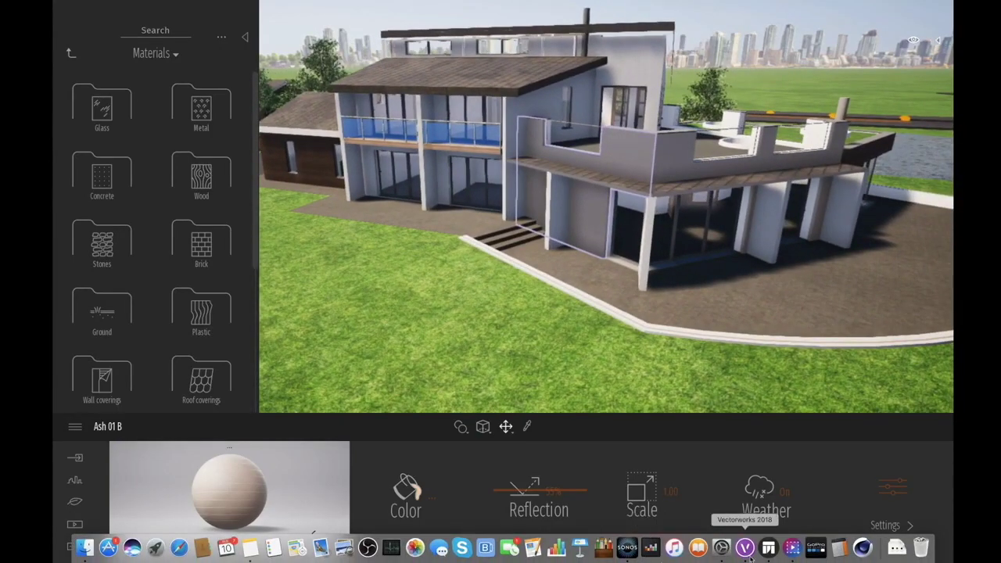
pyautogui.click(71, 55)
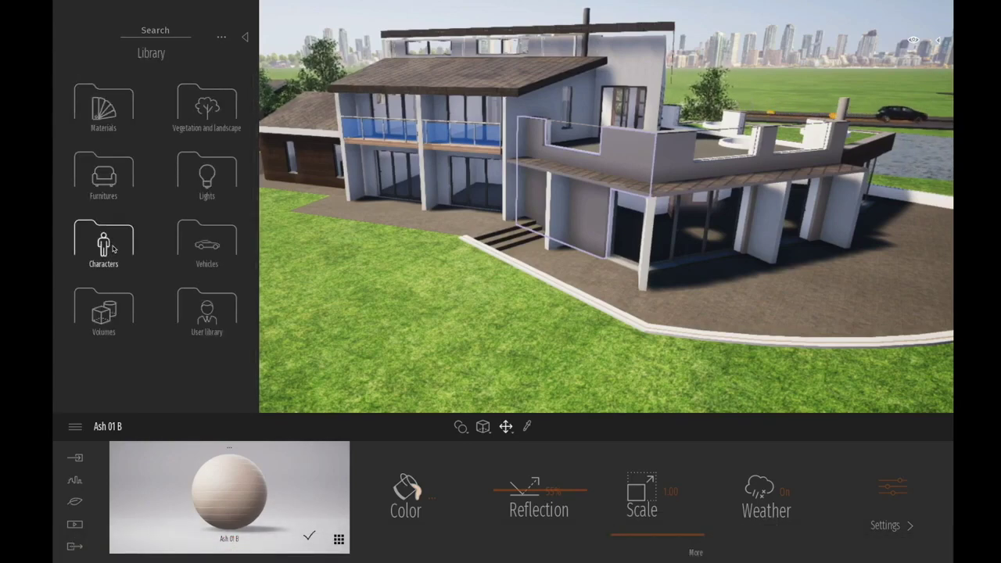
pyautogui.click(208, 122)
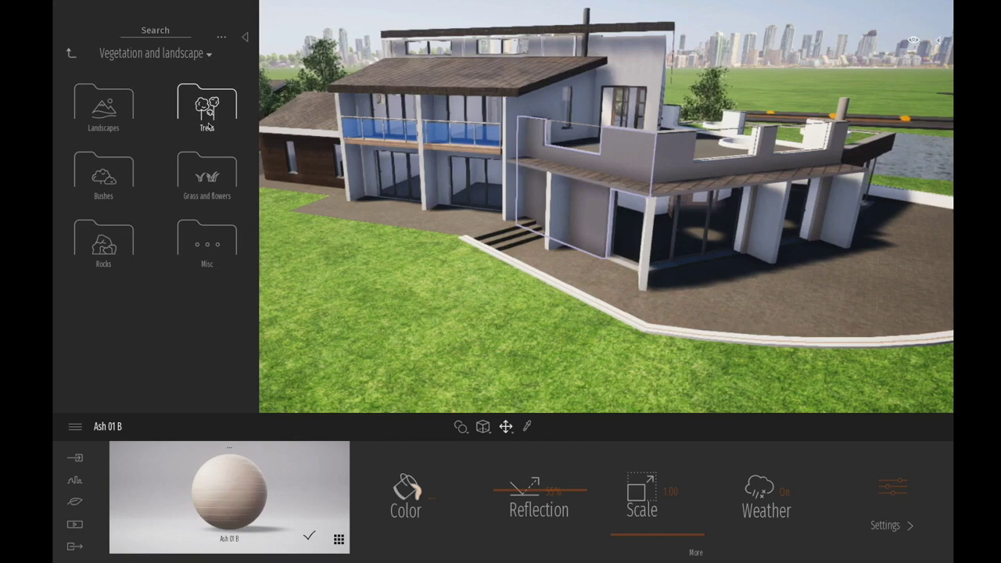
pyautogui.click(207, 117)
pyautogui.click(71, 55)
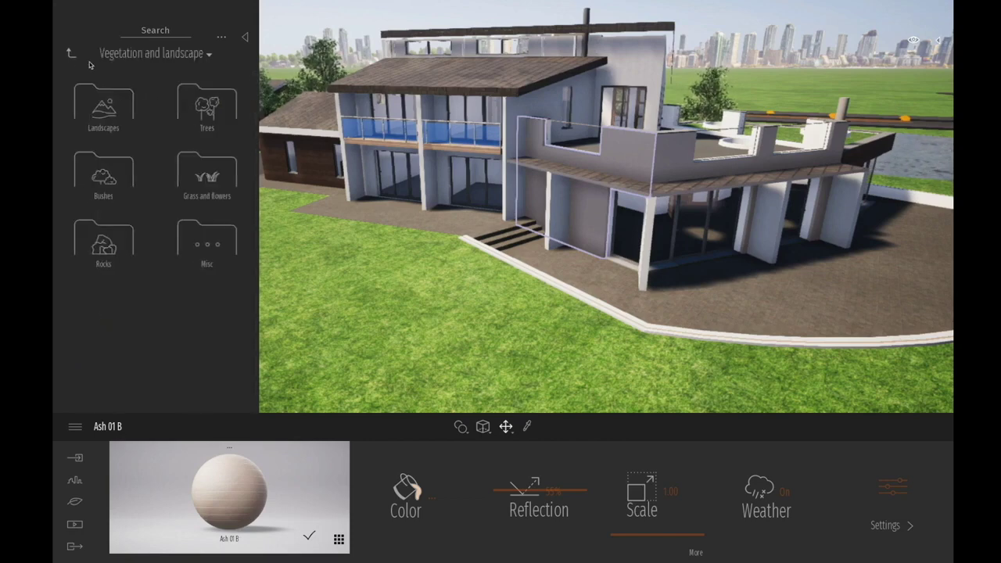
pyautogui.click(212, 186)
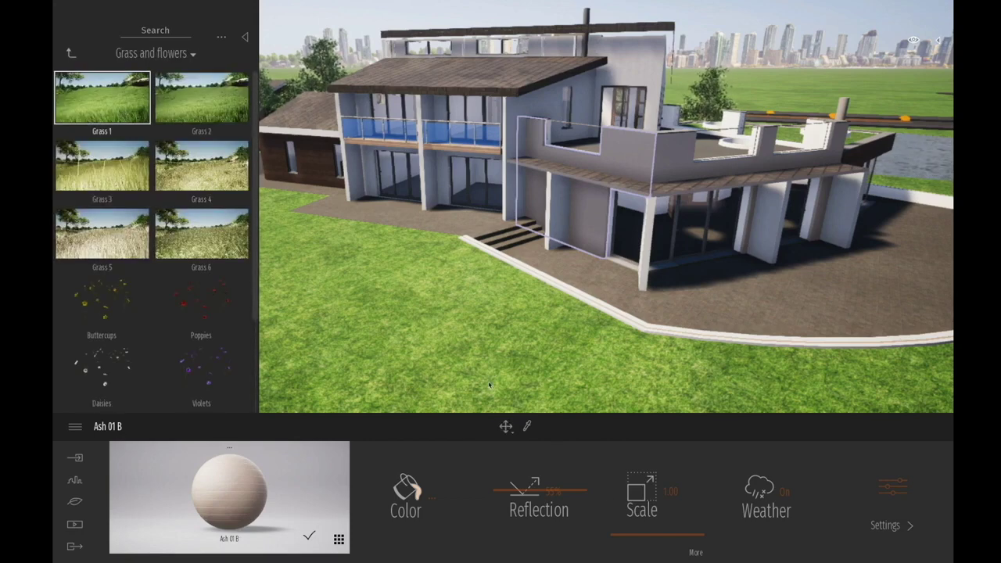
pyautogui.click(80, 502)
pyautogui.click(583, 493)
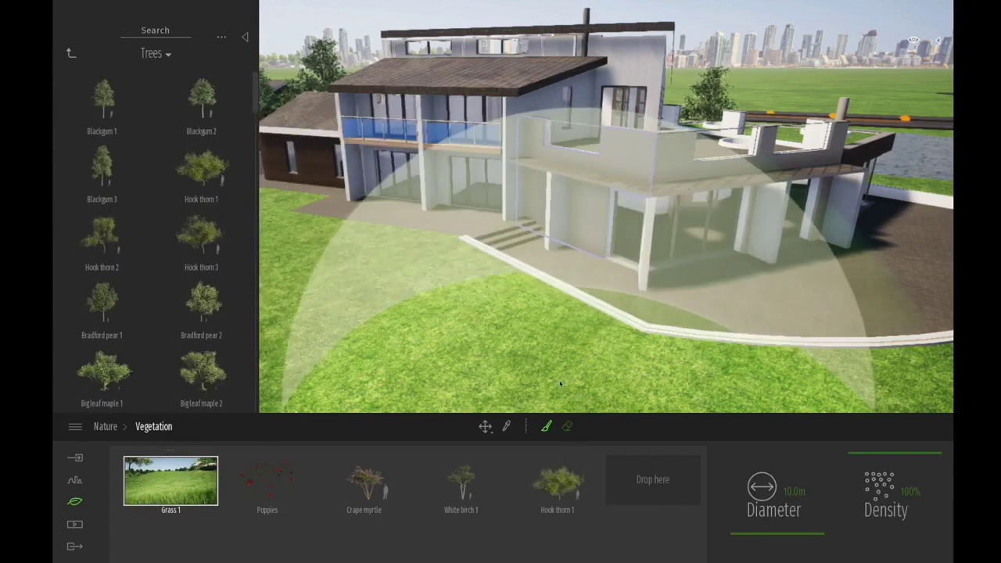
# Step: Paint Grass 1 over the lawn in front of and beside the house with the 10 m brush at 100% density
pyautogui.scroll(-3, 375, 333)
pyautogui.moveTo(388, 306); pyautogui.dragTo(443, 275, button='middle')
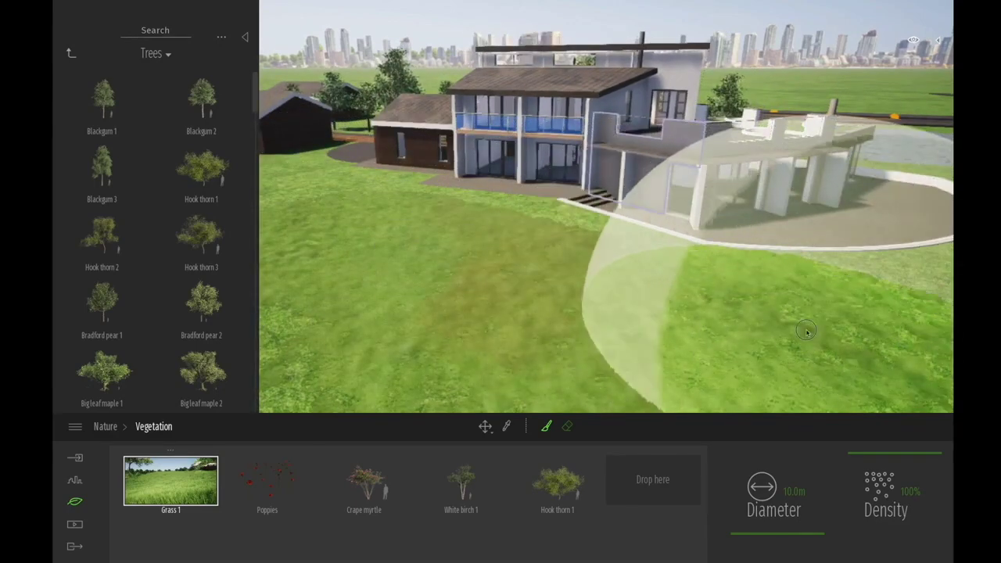
pyautogui.moveTo(898, 331); pyautogui.dragTo(762, 366, button='middle')
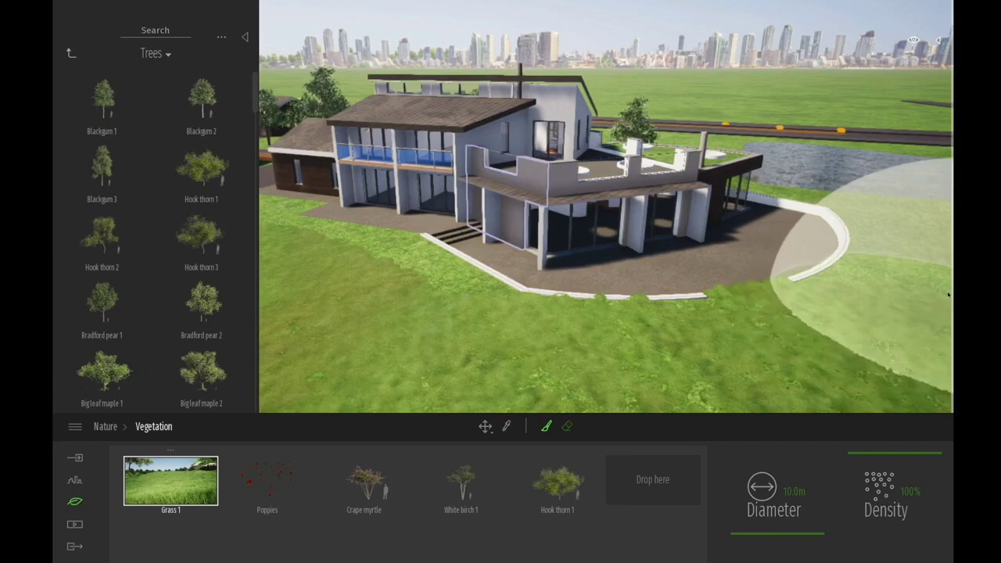
pyautogui.moveTo(938, 320); pyautogui.dragTo(719, 263, button='middle')
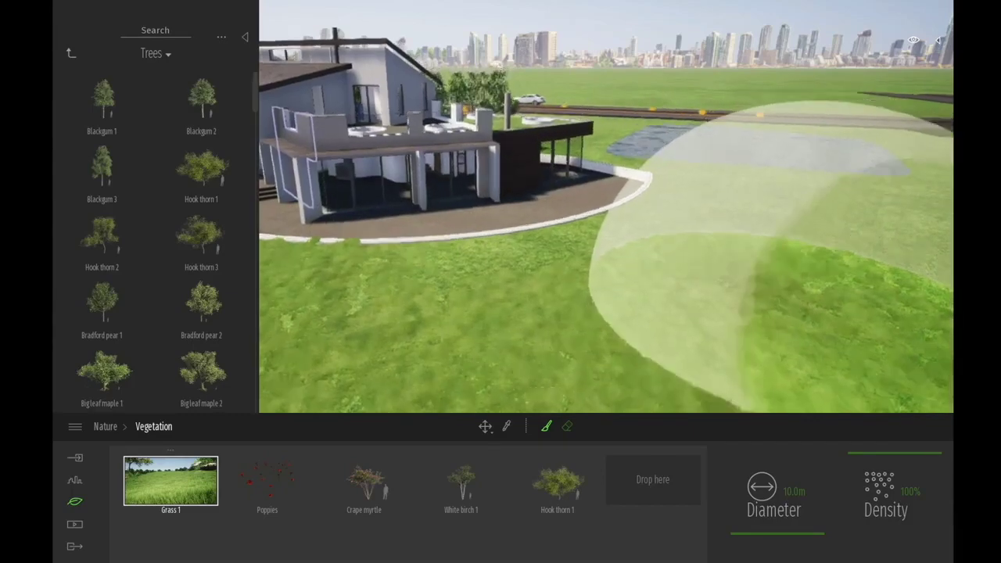
pyautogui.moveTo(821, 235); pyautogui.dragTo(784, 300, button='middle')
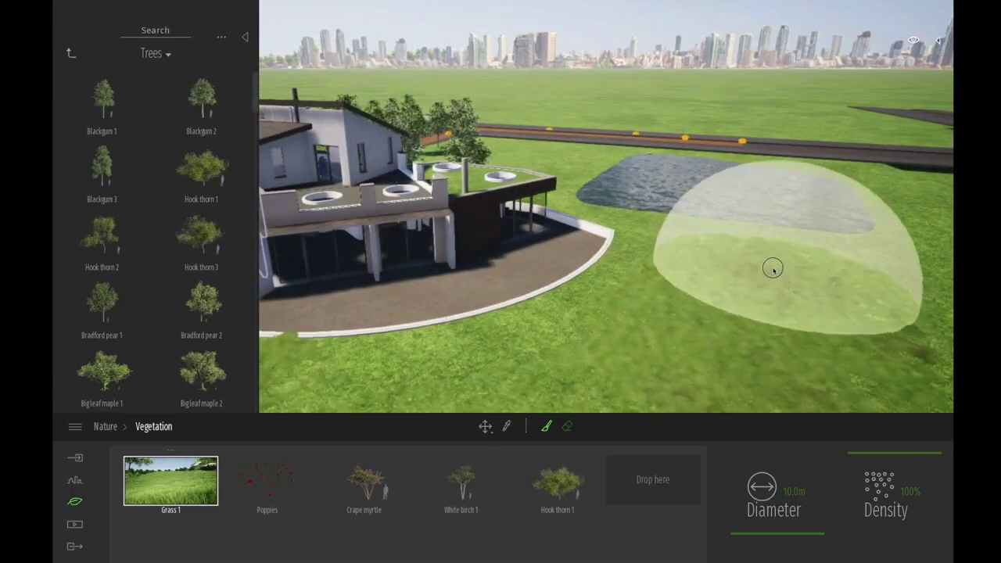
pyautogui.moveTo(864, 270); pyautogui.dragTo(846, 236, button='right')
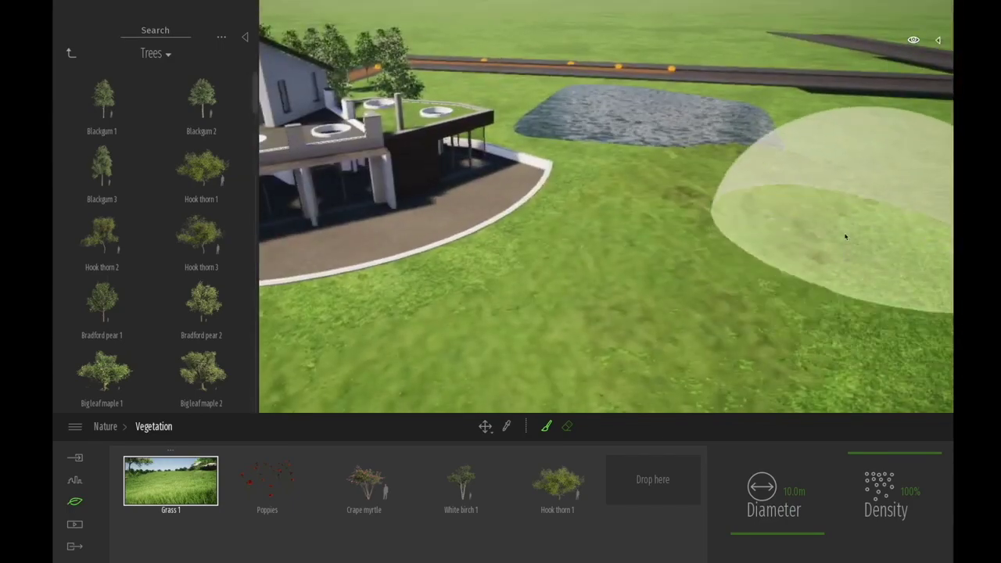
# Step: Set the brush diameter to 3 m and paint Grass 1 around the banks of the pond
pyautogui.scroll(3, 845, 236)
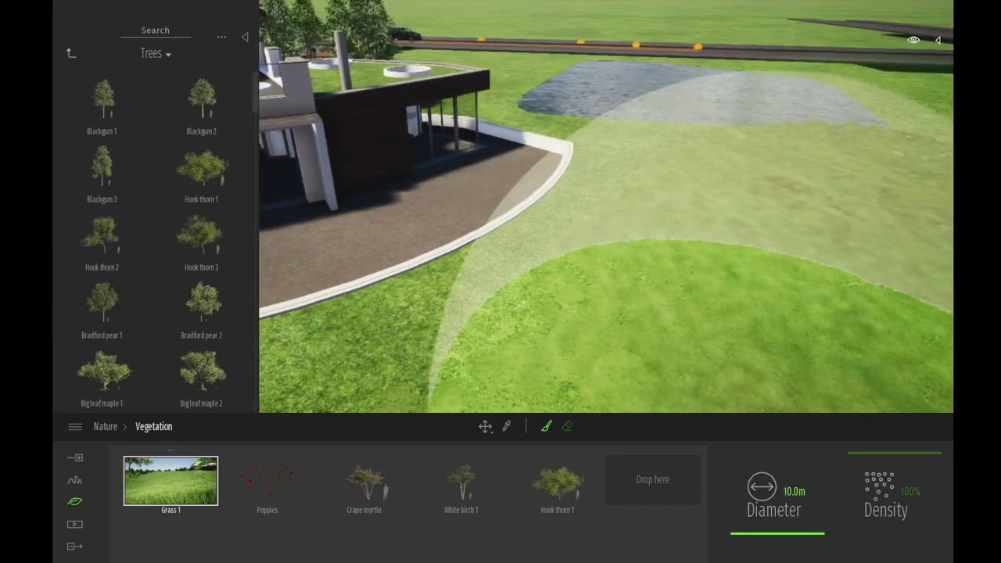
pyautogui.write('3')
pyautogui.press('Return')
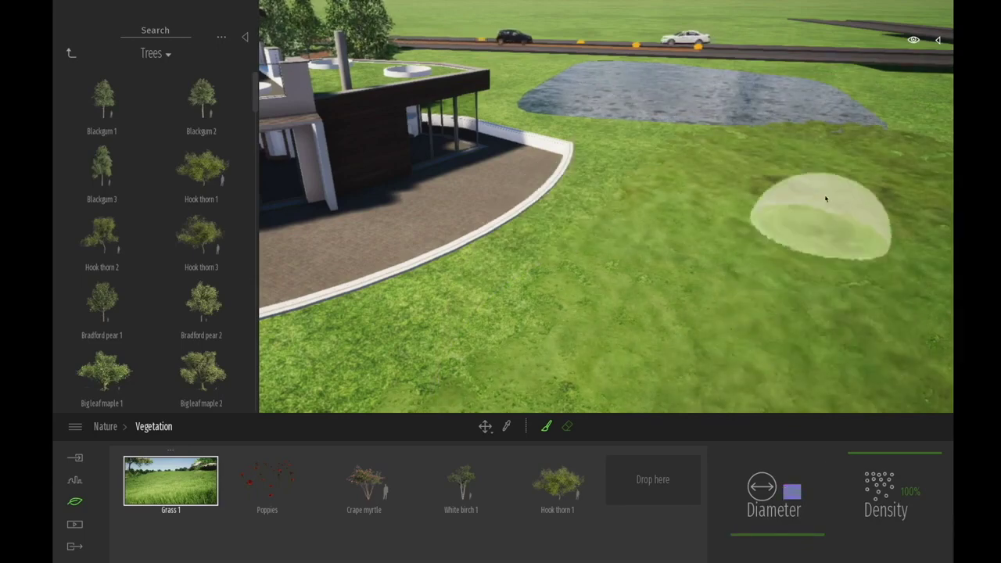
pyautogui.moveTo(892, 156); pyautogui.dragTo(871, 181, button='middle')
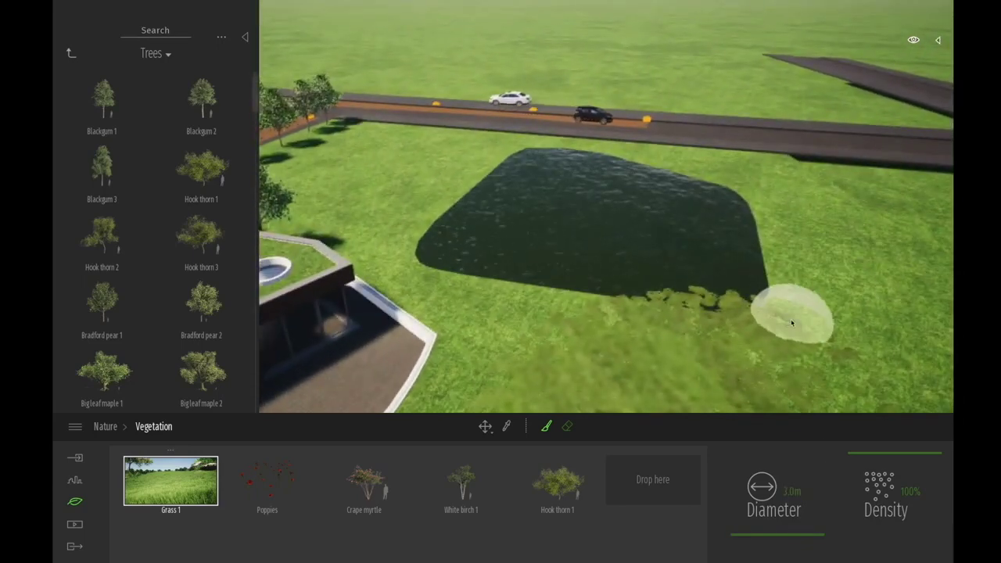
pyautogui.moveTo(794, 266)
pyautogui.mouseDown()
pyautogui.moveTo(784, 226)
pyautogui.moveTo(831, 352)
pyautogui.moveTo(905, 264)
pyautogui.moveTo(860, 201)
pyautogui.moveTo(813, 213)
pyautogui.mouseUp()
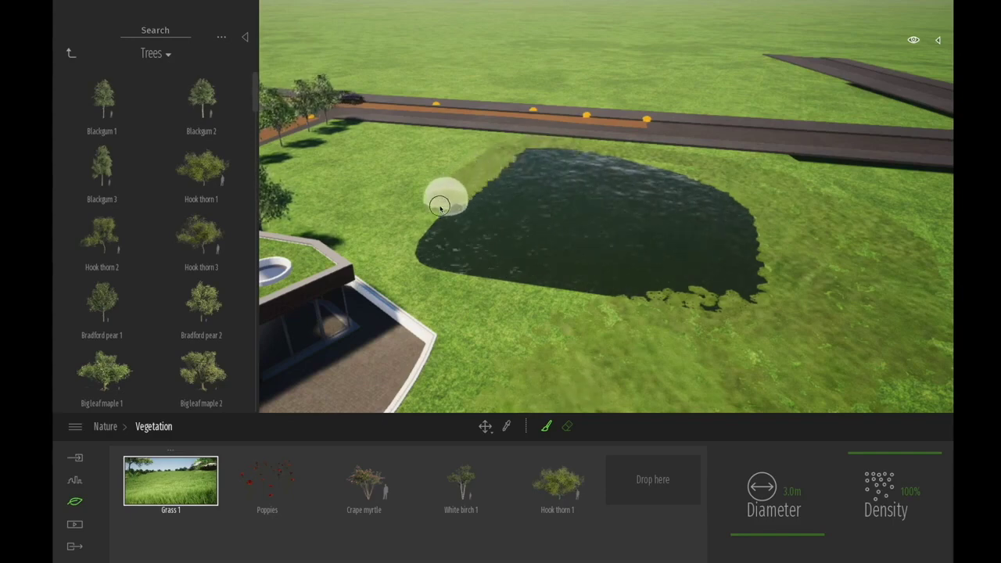
pyautogui.moveTo(602, 307)
pyautogui.mouseDown()
pyautogui.moveTo(637, 353)
pyautogui.moveTo(497, 333)
pyautogui.moveTo(478, 380)
pyautogui.moveTo(510, 380)
pyautogui.mouseUp()
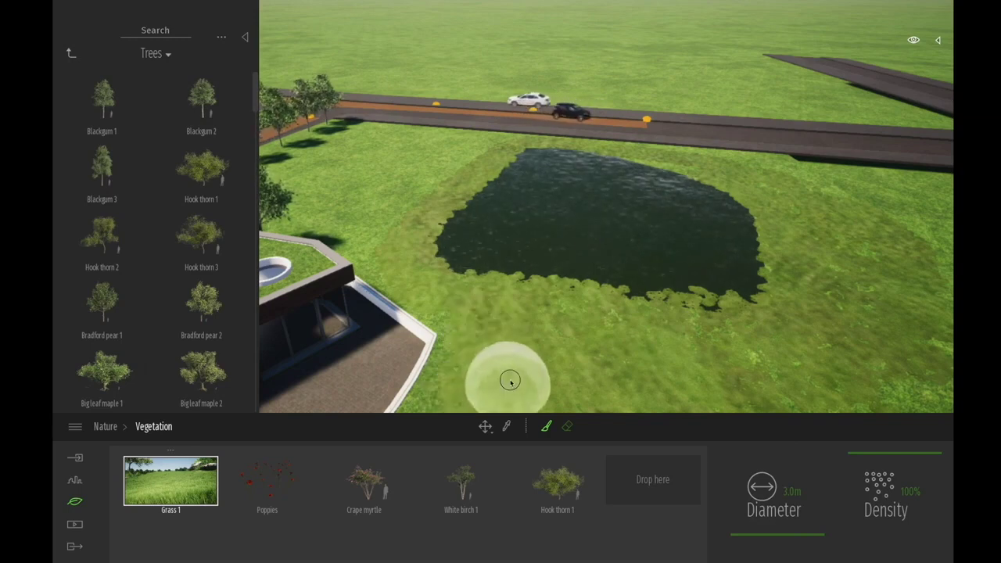
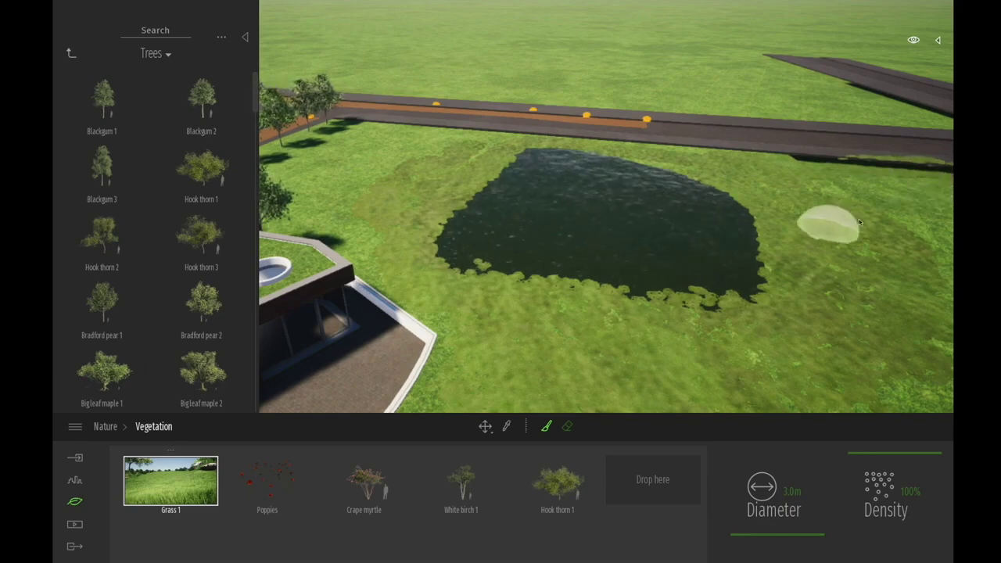
# Step: Add Buttercups, Violets, Daisies and Yarrows to the vegetation palette and select all four for painting in front of the house
pyautogui.moveTo(509, 331); pyautogui.dragTo(738, 376, button='middle')
pyautogui.scroll(-5, 488, 342)
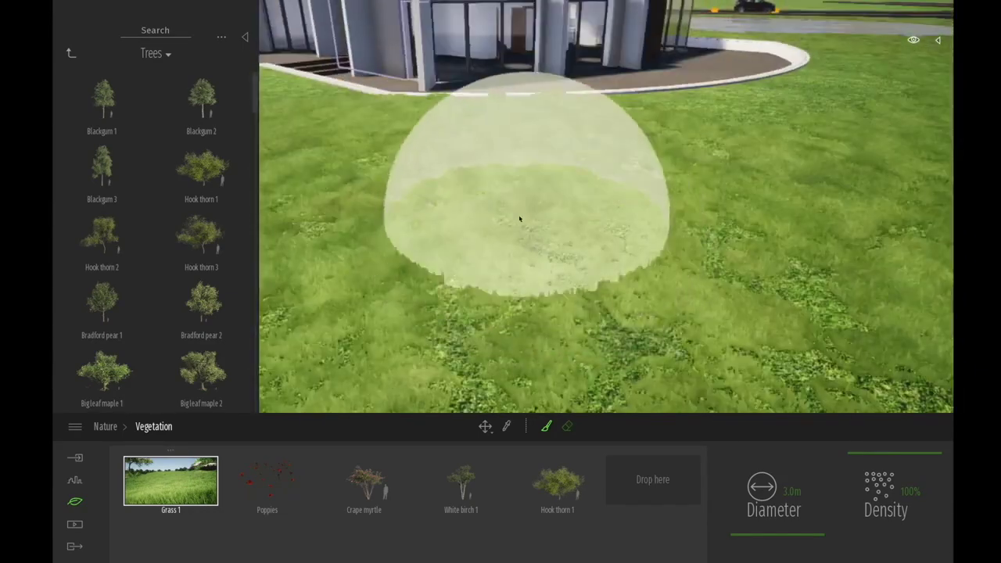
pyautogui.scroll(3, 532, 226)
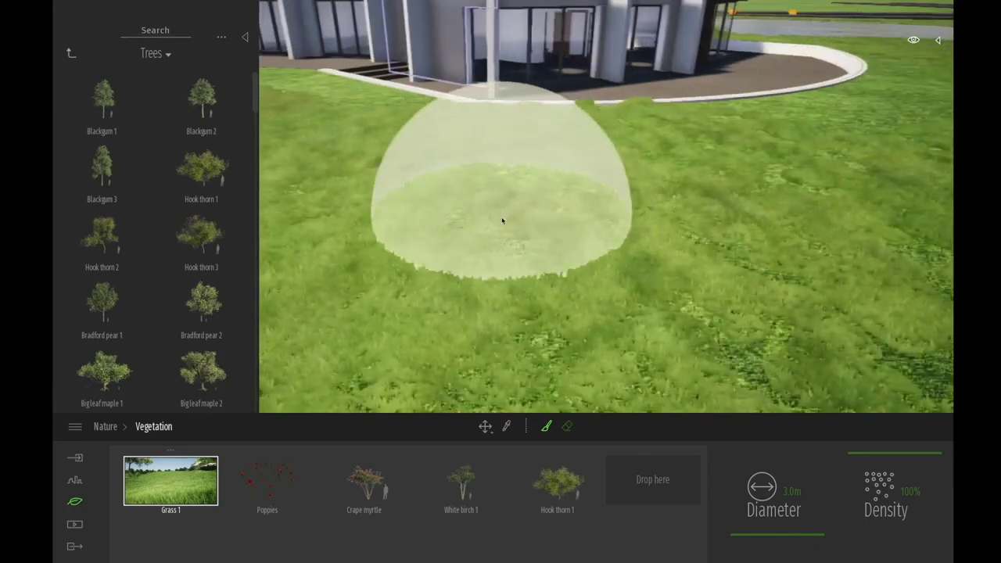
pyautogui.scroll(2, 503, 226)
pyautogui.moveTo(508, 208)
pyautogui.mouseDown(button='right')
pyautogui.moveTo(508, 150)
pyautogui.moveTo(457, 156)
pyautogui.moveTo(445, 110)
pyautogui.mouseUp(button='right')
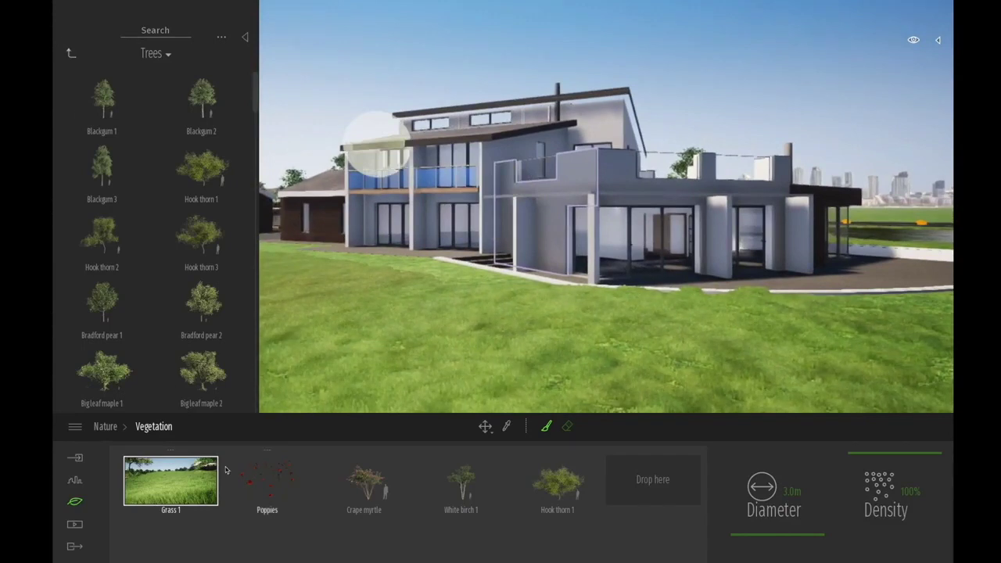
pyautogui.click(71, 53)
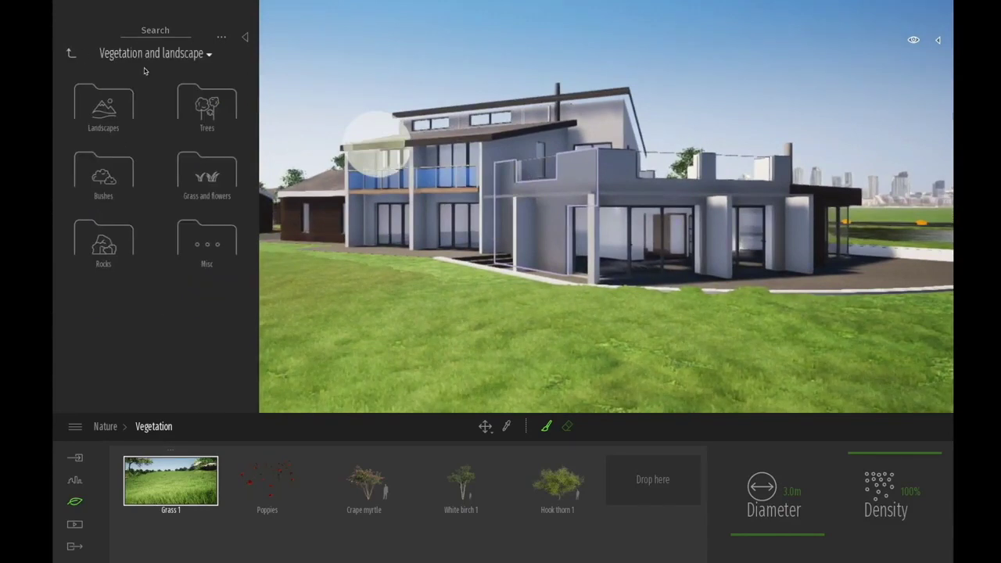
pyautogui.click(201, 168)
pyautogui.click(106, 343)
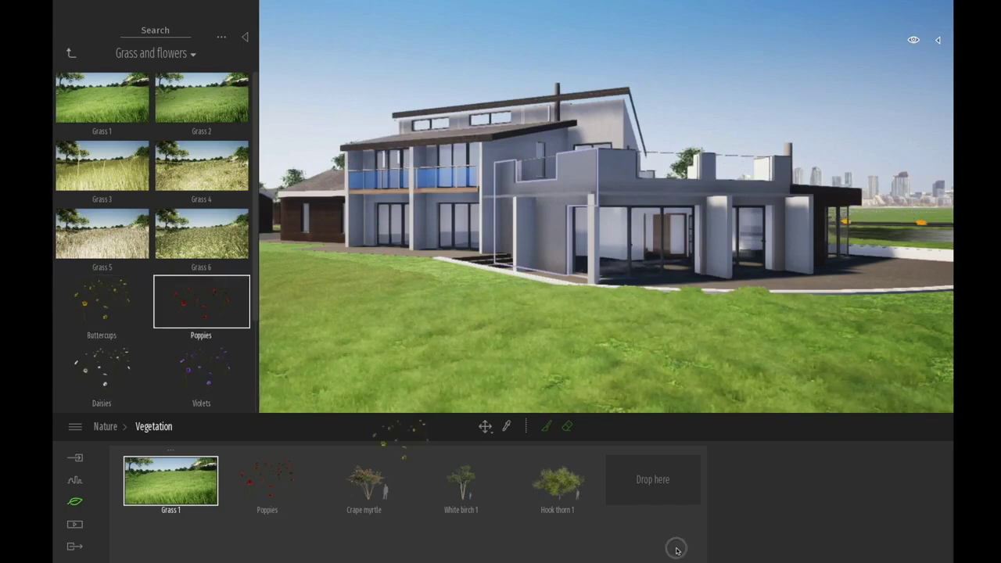
pyautogui.moveTo(655, 501); pyautogui.dragTo(654, 501)
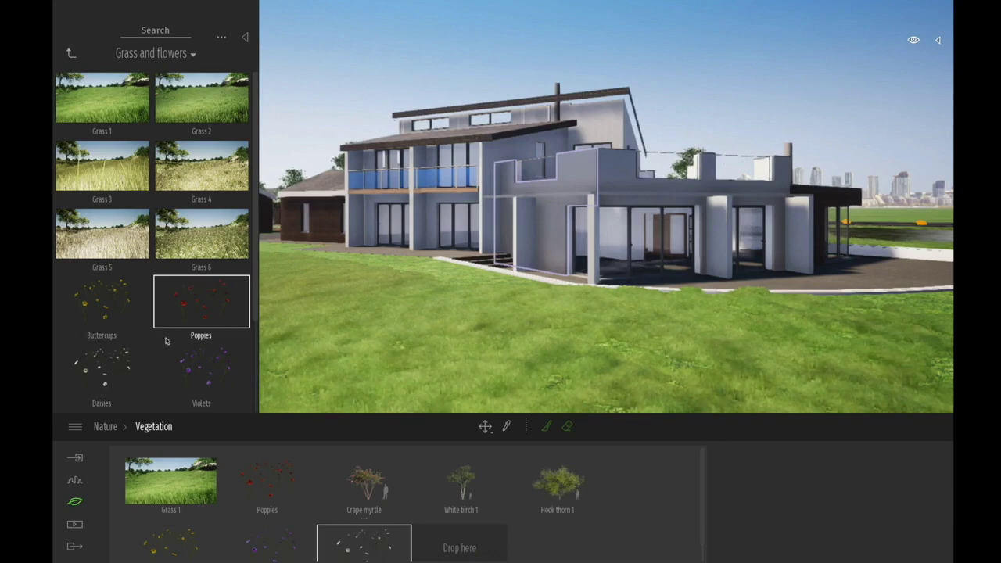
pyautogui.scroll(-3, 166, 340)
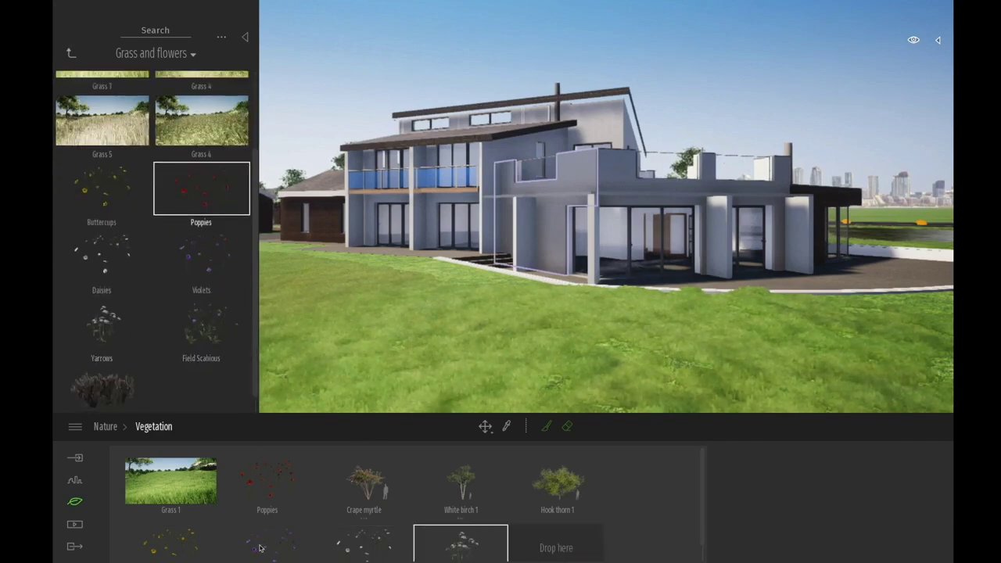
pyautogui.click(193, 547)
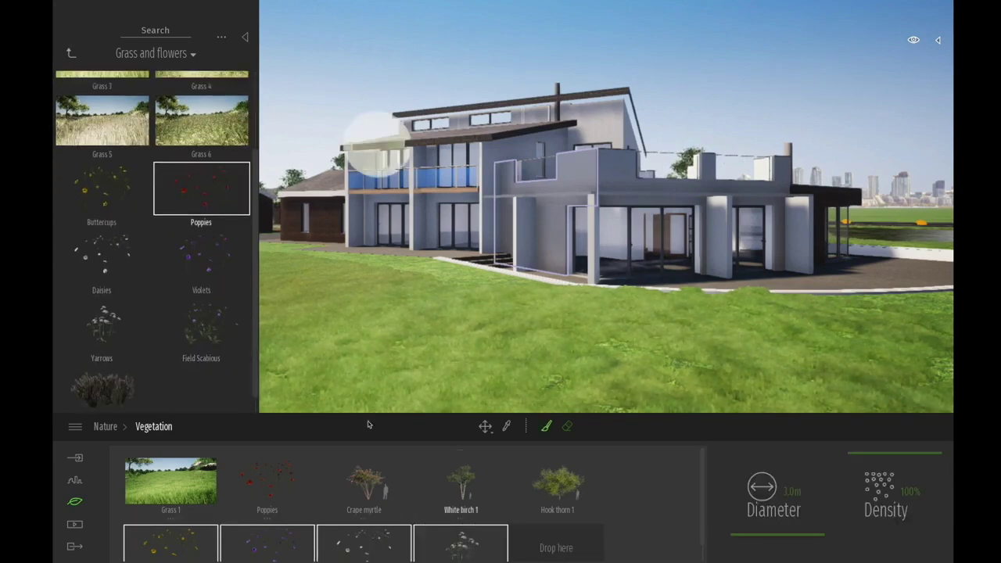
# Step: Paint the mix of Buttercups, Violets, Daisies and Yarrows over the lawn in front of the house with the 3 m brush at 100% density
pyautogui.moveTo(344, 366)
pyautogui.mouseDown()
pyautogui.moveTo(610, 376)
pyautogui.moveTo(871, 409)
pyautogui.moveTo(407, 367)
pyautogui.moveTo(271, 329)
pyautogui.mouseUp()
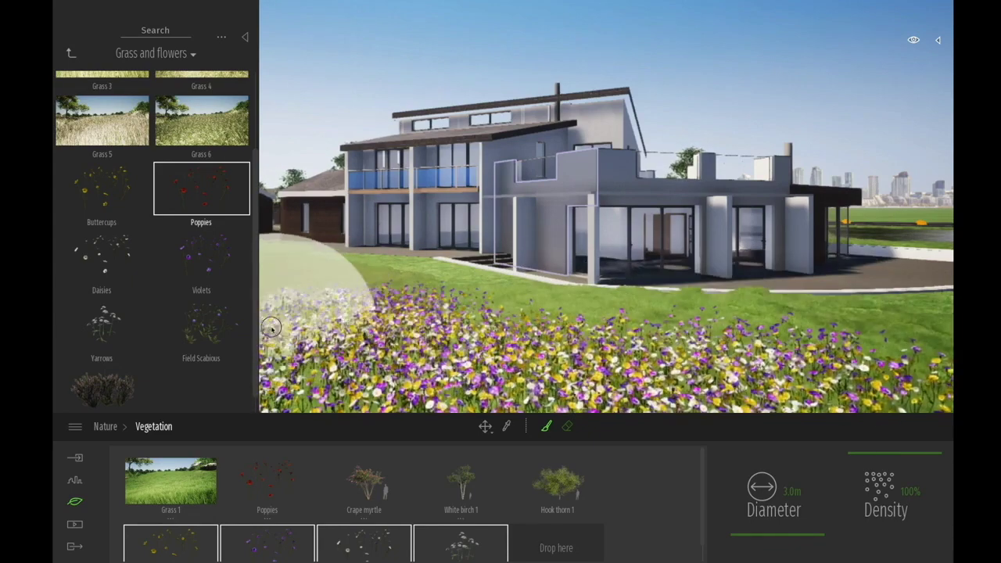
pyautogui.moveTo(389, 361); pyautogui.dragTo(411, 369, button='middle')
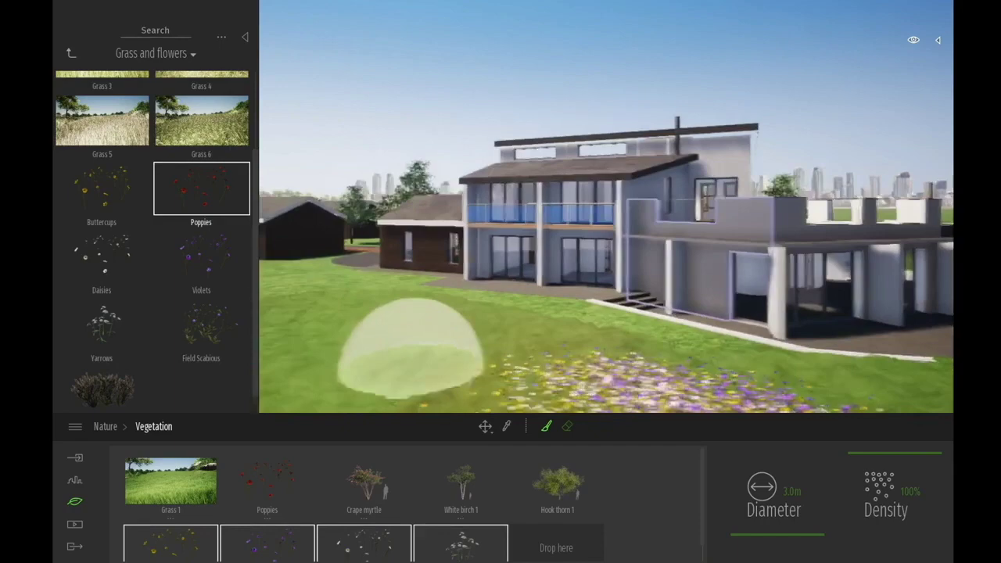
pyautogui.moveTo(446, 334)
pyautogui.mouseDown()
pyautogui.moveTo(365, 364)
pyautogui.moveTo(357, 398)
pyautogui.moveTo(607, 388)
pyautogui.mouseUp()
pyautogui.moveTo(637, 374); pyautogui.dragTo(607, 365, button='middle')
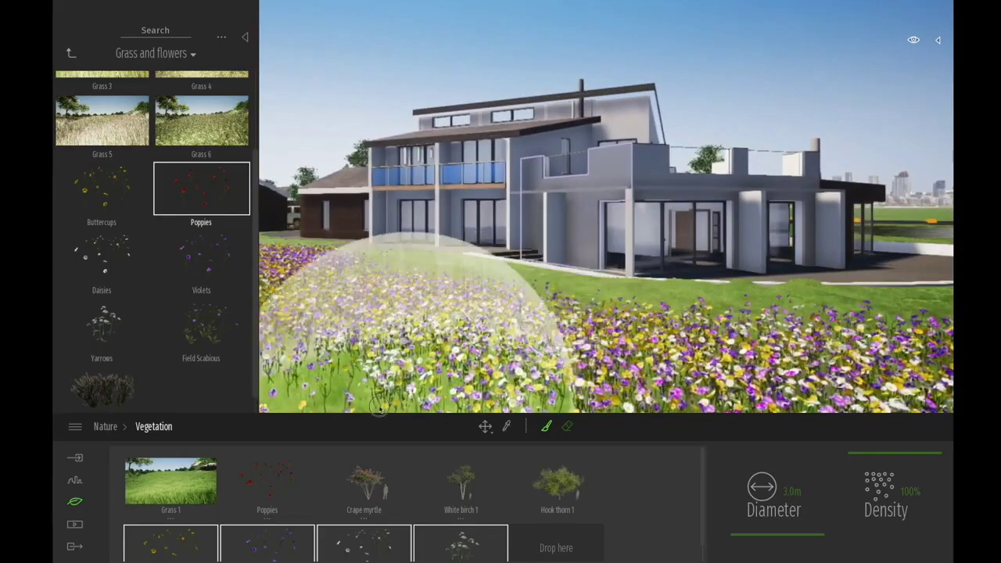
pyautogui.moveTo(540, 387); pyautogui.dragTo(851, 352, button='middle')
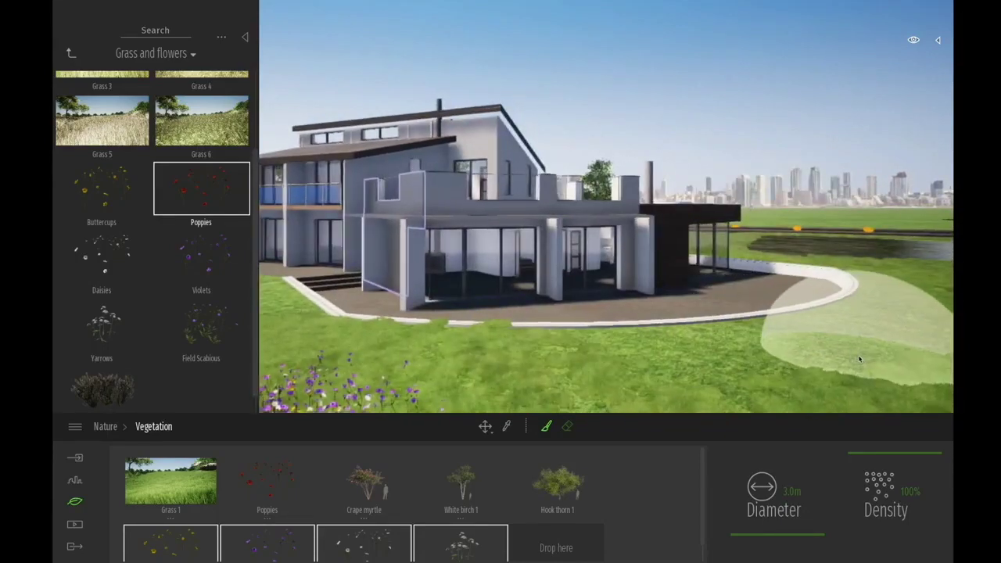
# Step: Paint the four-flower mix along the near, far and house-side banks of the pond
pyautogui.scroll(-3, 860, 355)
pyautogui.moveTo(763, 336)
pyautogui.mouseDown(button='middle')
pyautogui.moveTo(748, 362)
pyautogui.moveTo(736, 356)
pyautogui.moveTo(743, 369)
pyautogui.moveTo(798, 356)
pyautogui.moveTo(772, 359)
pyautogui.mouseUp(button='middle')
pyautogui.scroll(2, 769, 328)
pyautogui.scroll(3, 839, 367)
pyautogui.moveTo(849, 391)
pyautogui.mouseDown()
pyautogui.moveTo(759, 387)
pyautogui.moveTo(683, 412)
pyautogui.mouseUp()
pyautogui.moveTo(809, 345); pyautogui.dragTo(905, 311)
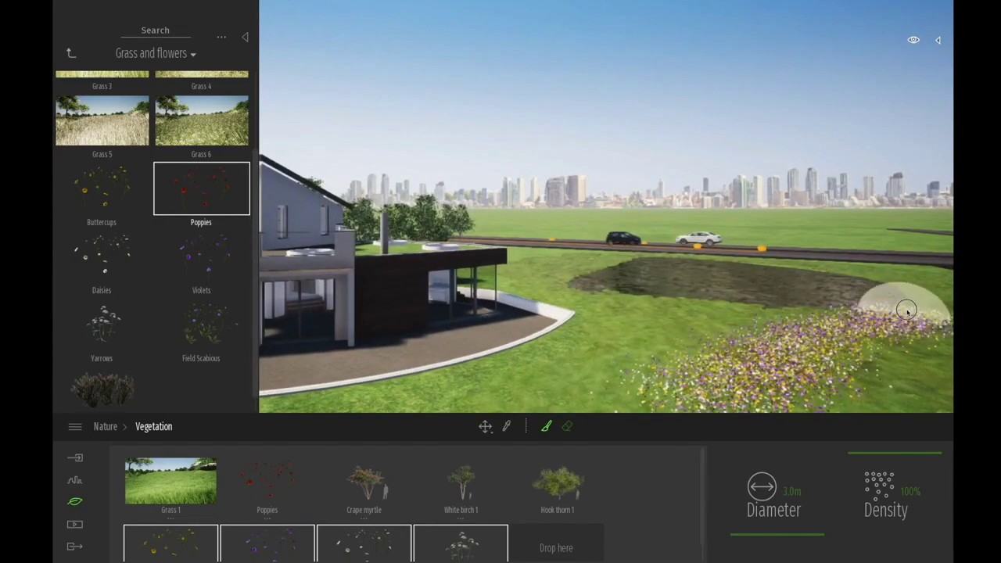
pyautogui.moveTo(874, 326); pyautogui.dragTo(860, 341, button='middle')
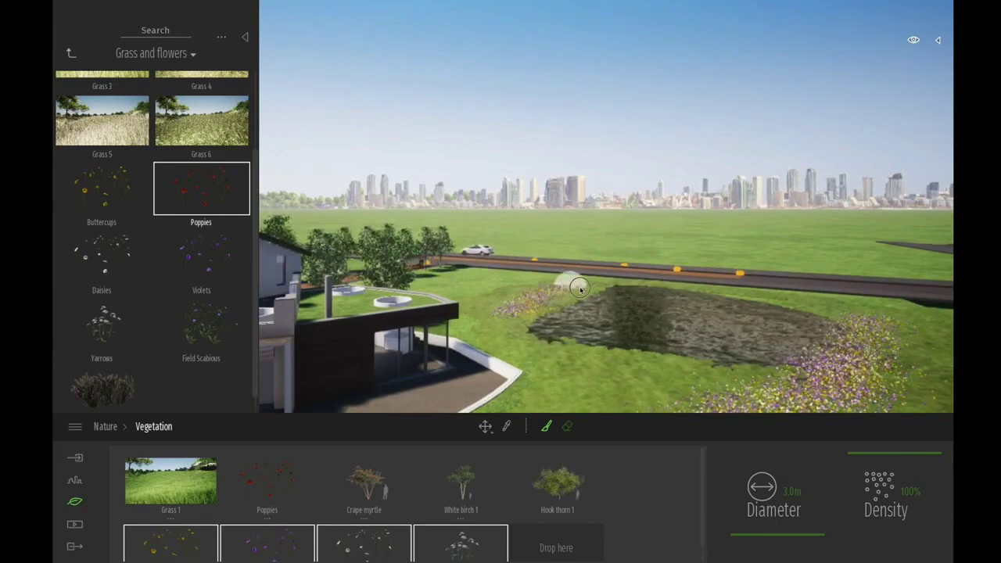
pyautogui.moveTo(606, 386); pyautogui.dragTo(609, 364, button='middle')
# Step: Extend the four-flower mix from the pond across the lawn towards the front of the house
pyautogui.scroll(5, 620, 394)
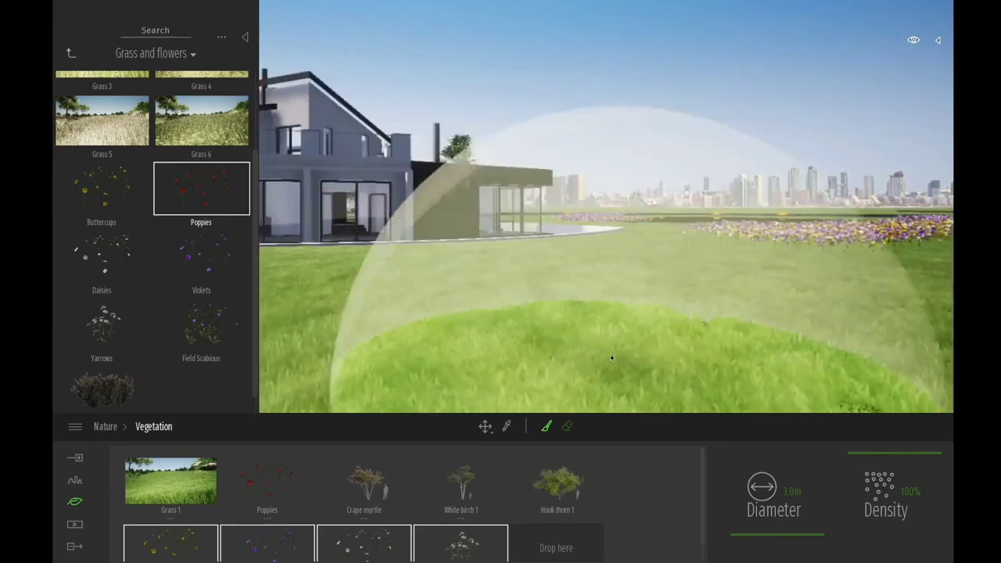
pyautogui.moveTo(616, 328)
pyautogui.mouseDown(button='right')
pyautogui.moveTo(610, 344)
pyautogui.moveTo(612, 324)
pyautogui.mouseUp(button='right')
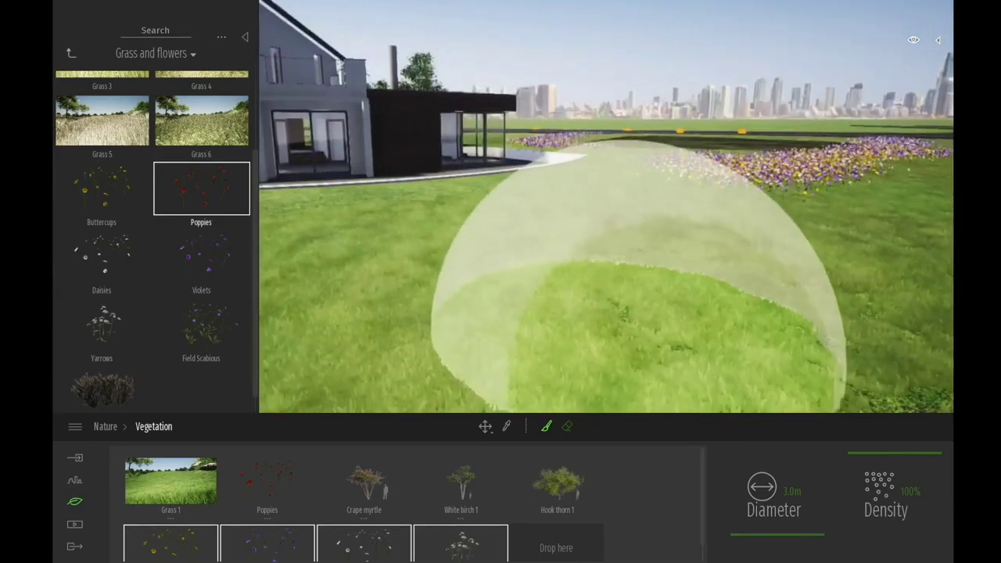
pyautogui.scroll(-3, 628, 268)
pyautogui.scroll(-5, 627, 274)
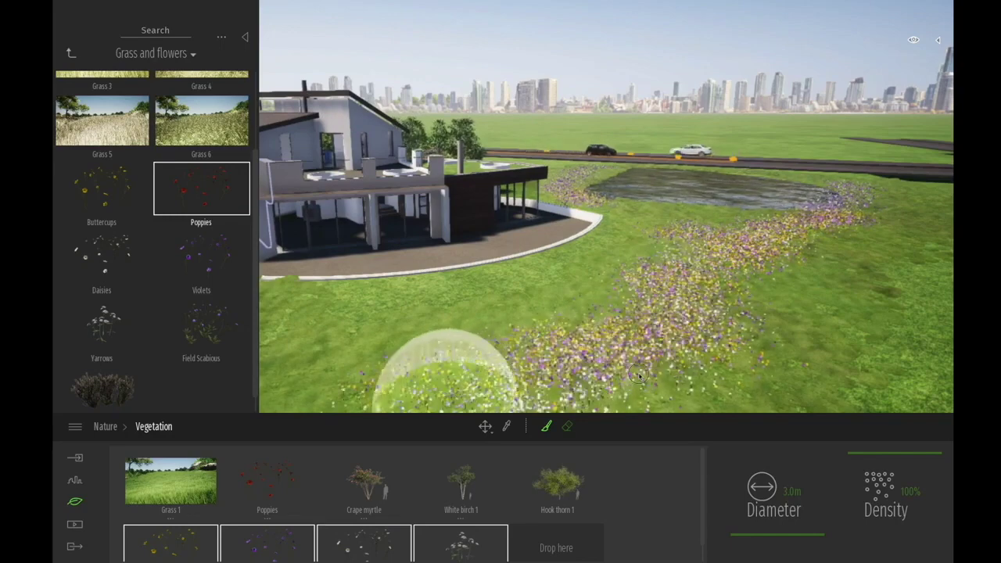
pyautogui.moveTo(504, 333); pyautogui.dragTo(425, 361, button='middle')
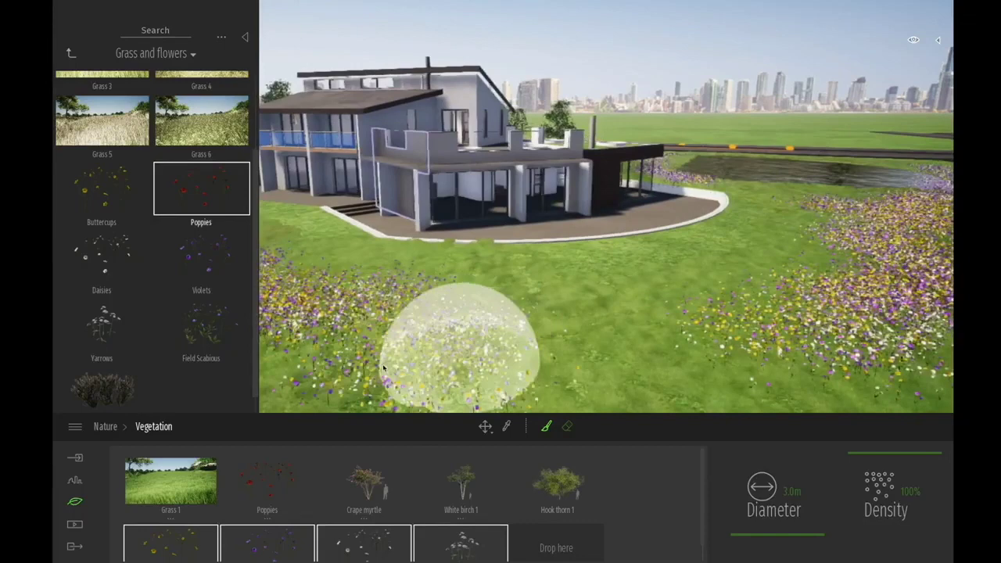
# Step: Add Grass 2 and Grass 3 to the vegetation palette and paint them between and in front of the flower patches
pyautogui.scroll(3, 131, 137)
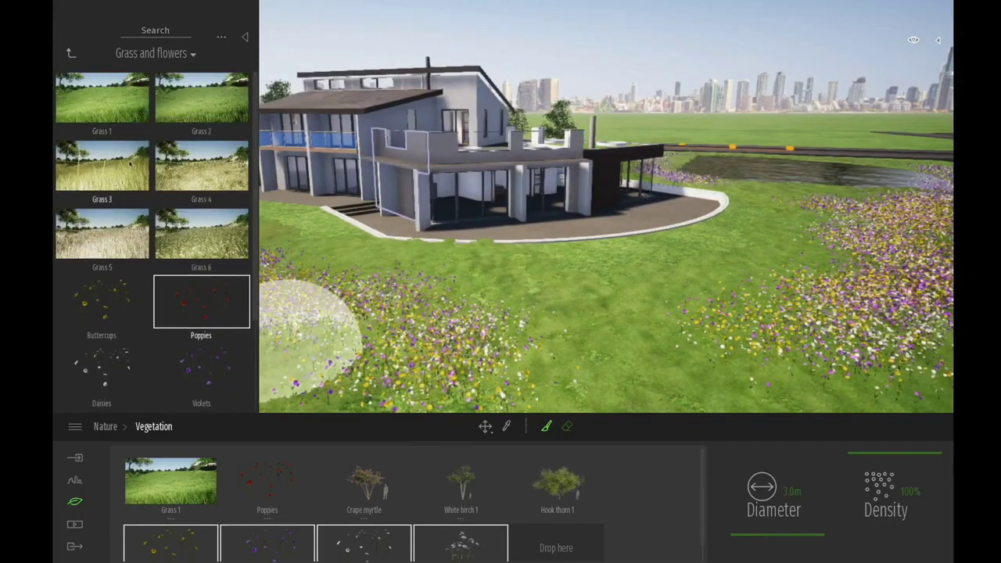
pyautogui.moveTo(197, 125); pyautogui.dragTo(557, 540)
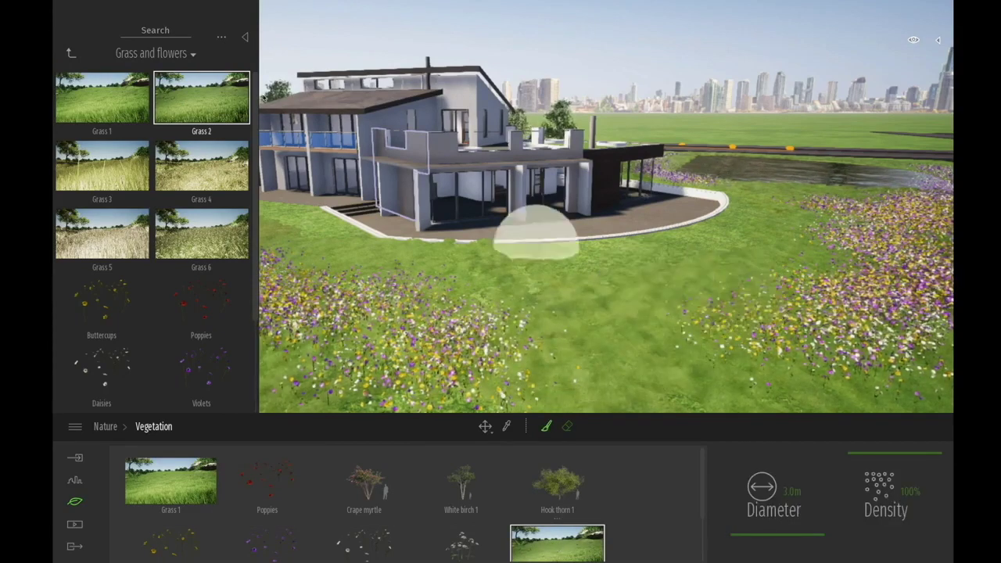
pyautogui.click(113, 172)
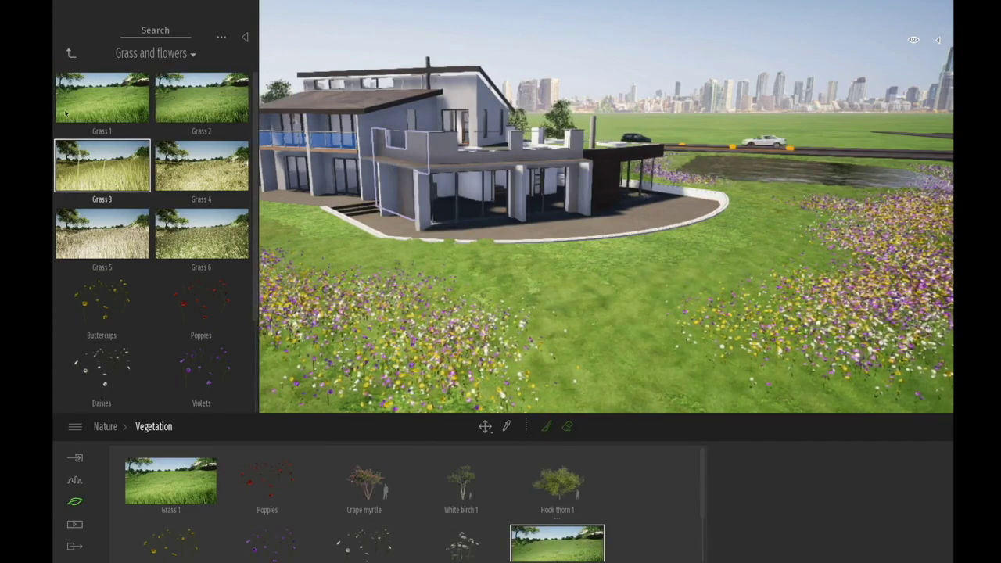
pyautogui.scroll(-2, 287, 501)
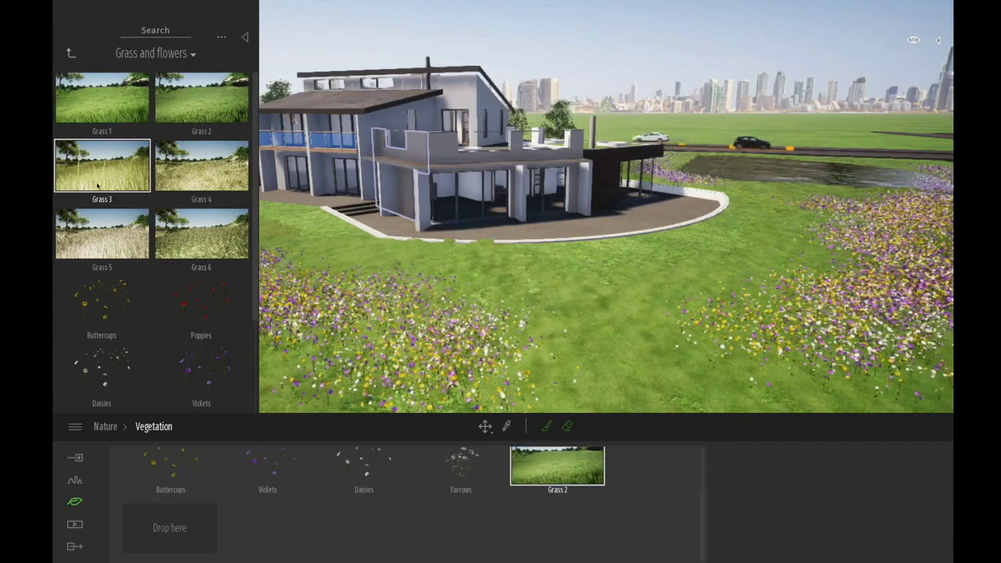
pyautogui.moveTo(102, 175)
pyautogui.mouseDown()
pyautogui.moveTo(199, 391)
pyautogui.moveTo(190, 521)
pyautogui.moveTo(176, 525)
pyautogui.mouseUp()
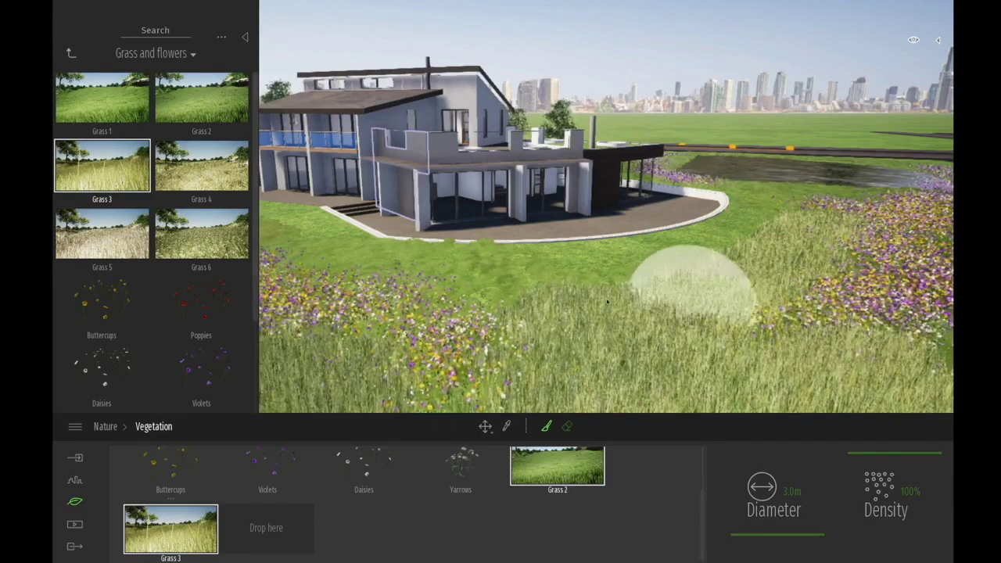
# Step: Paint the tall grass along the outer side of the flower bed and towards the timber-clad wing
pyautogui.moveTo(485, 301)
pyautogui.mouseDown(button='middle')
pyautogui.moveTo(589, 324)
pyautogui.moveTo(735, 329)
pyautogui.mouseUp(button='middle')
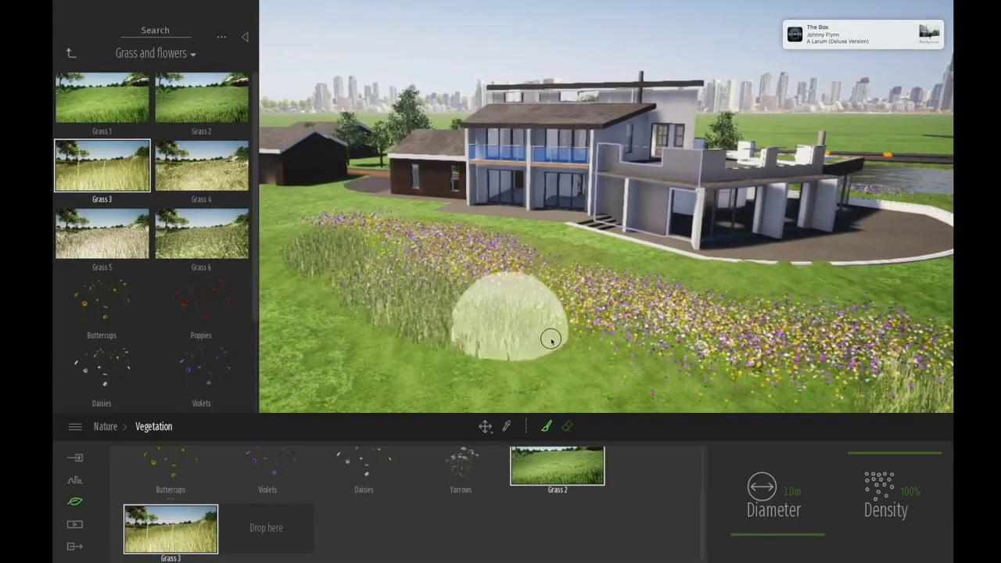
pyautogui.moveTo(551, 340); pyautogui.dragTo(285, 317)
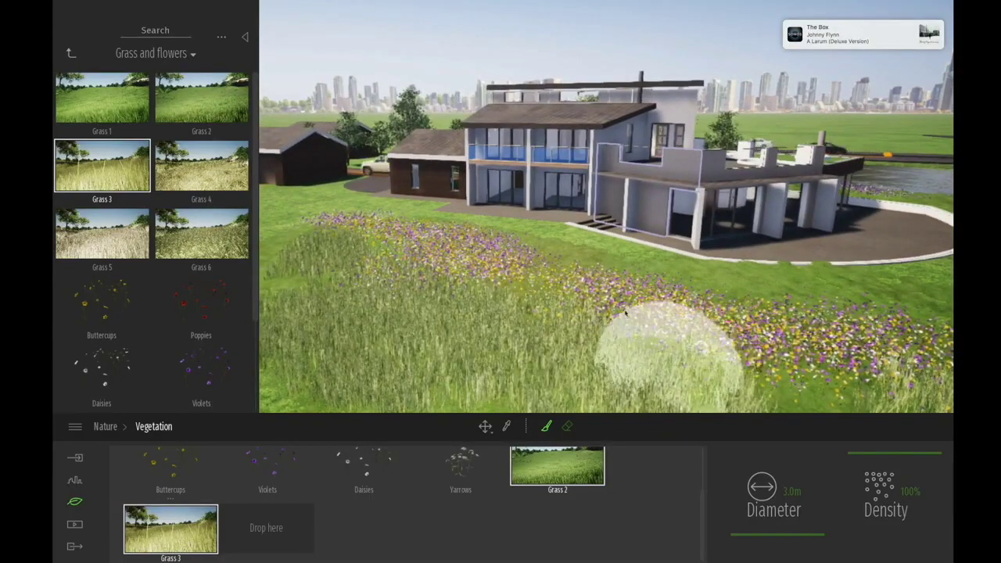
pyautogui.scroll(3, 518, 259)
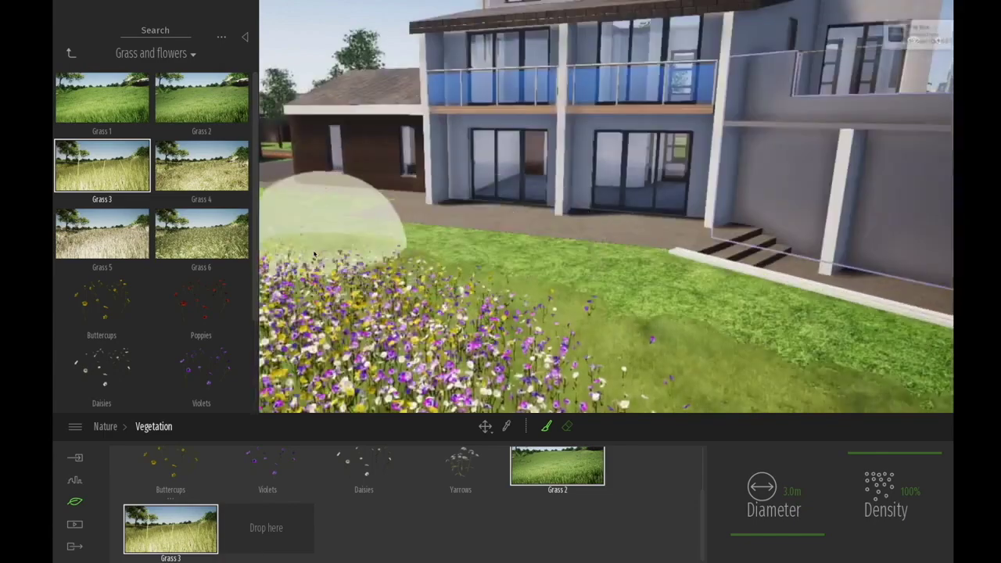
pyautogui.moveTo(562, 368); pyautogui.dragTo(562, 321, button='middle')
pyautogui.moveTo(561, 321); pyautogui.dragTo(562, 266, button='right')
pyautogui.scroll(-2, 554, 306)
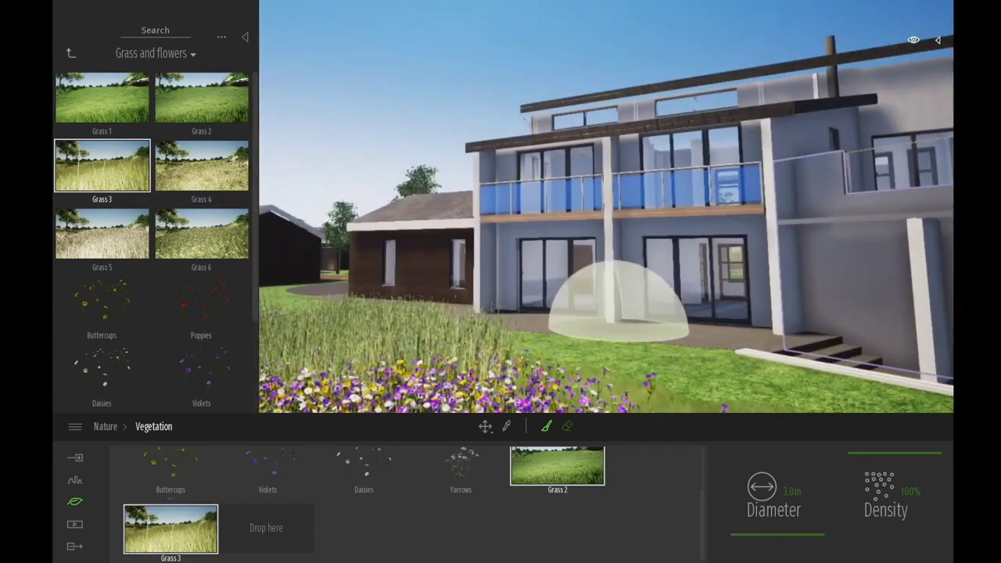
# Step: Move in on the lawn edge beside the paved terrace and steps, and set the vegetation brush diameter to 1 m
pyautogui.scroll(3, 614, 320)
pyautogui.scroll(3, 583, 328)
pyautogui.scroll(-4, 584, 352)
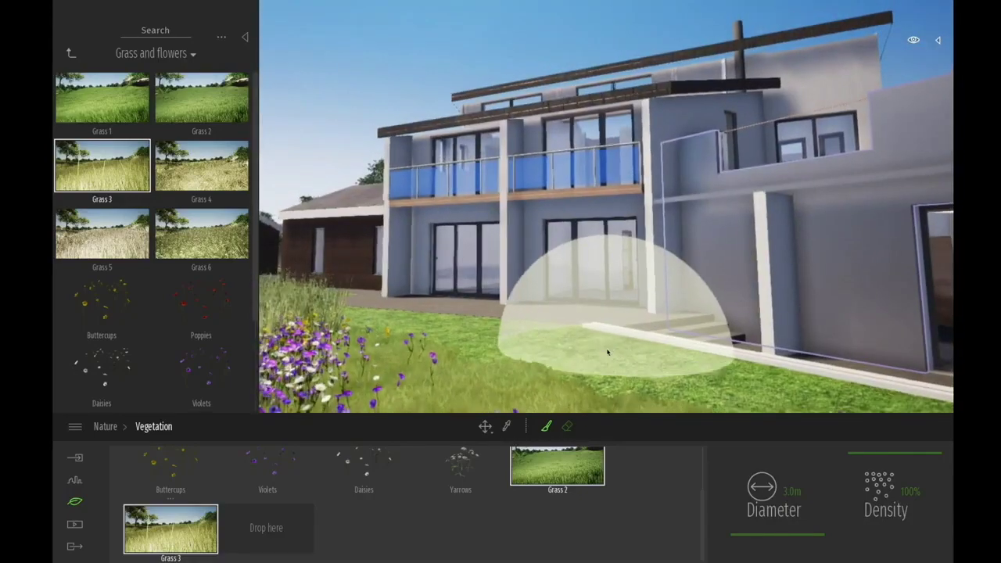
pyautogui.scroll(-4, 584, 357)
pyautogui.scroll(3, 594, 337)
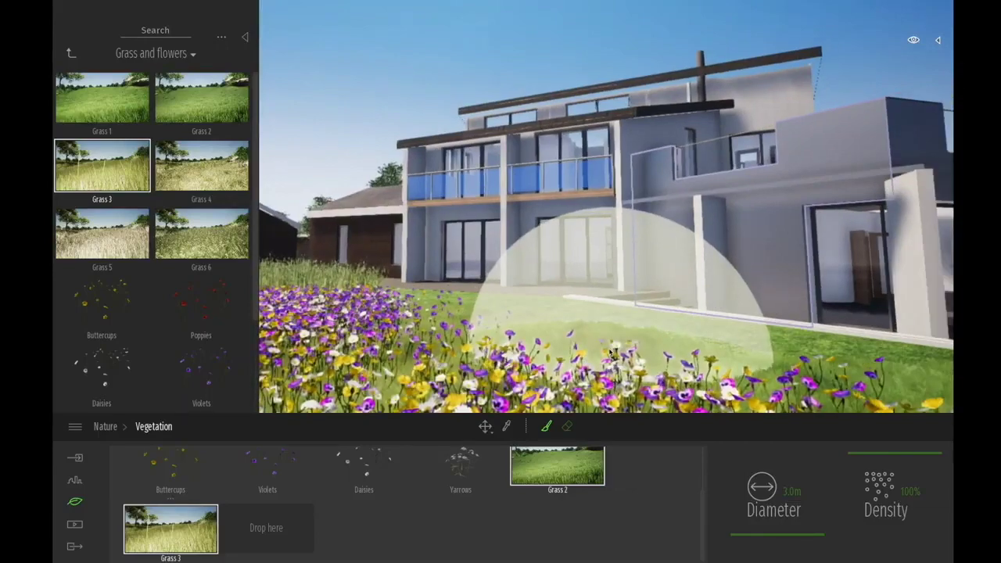
pyautogui.scroll(3, 632, 360)
pyautogui.moveTo(632, 359)
pyautogui.mouseDown(button='right')
pyautogui.moveTo(602, 332)
pyautogui.moveTo(641, 356)
pyautogui.mouseUp(button='right')
pyautogui.scroll(2, 626, 348)
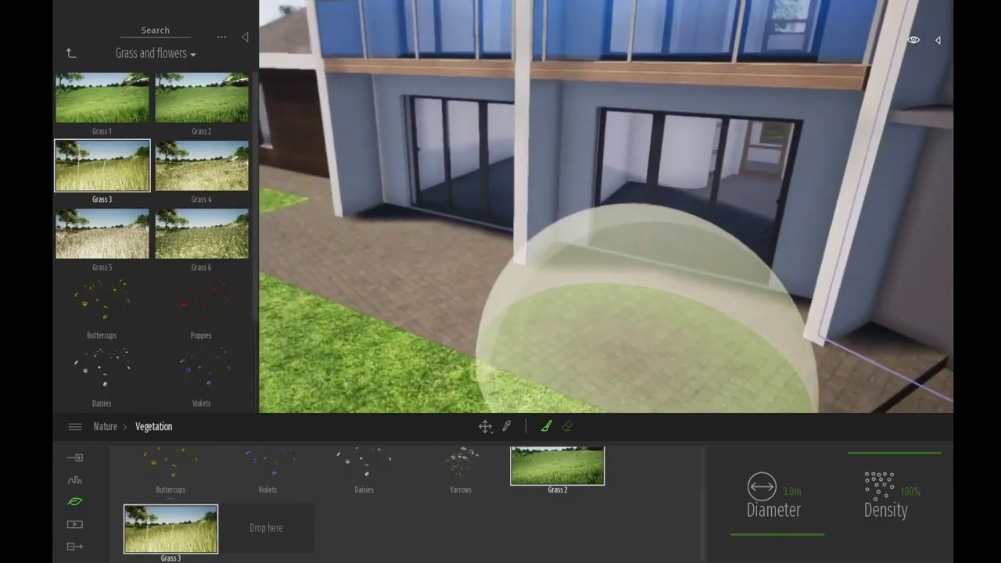
pyautogui.scroll(-3, 557, 321)
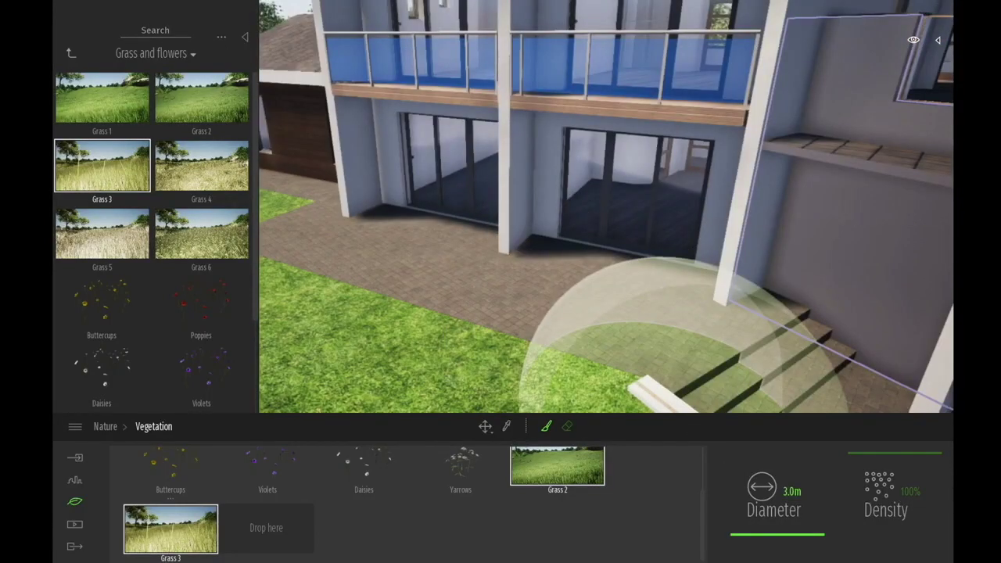
pyautogui.click(791, 491)
pyautogui.write('1')
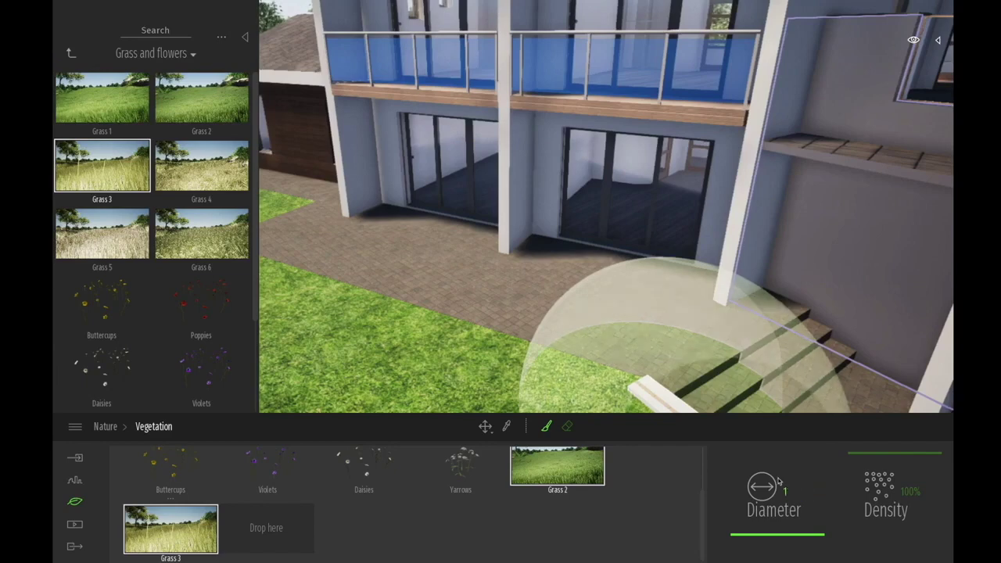
pyautogui.press('Return')
# Step: Paint Grass 1 over the lawn along the paving in front of the house and beside the timber-clad wing
pyautogui.scroll(2, 195, 500)
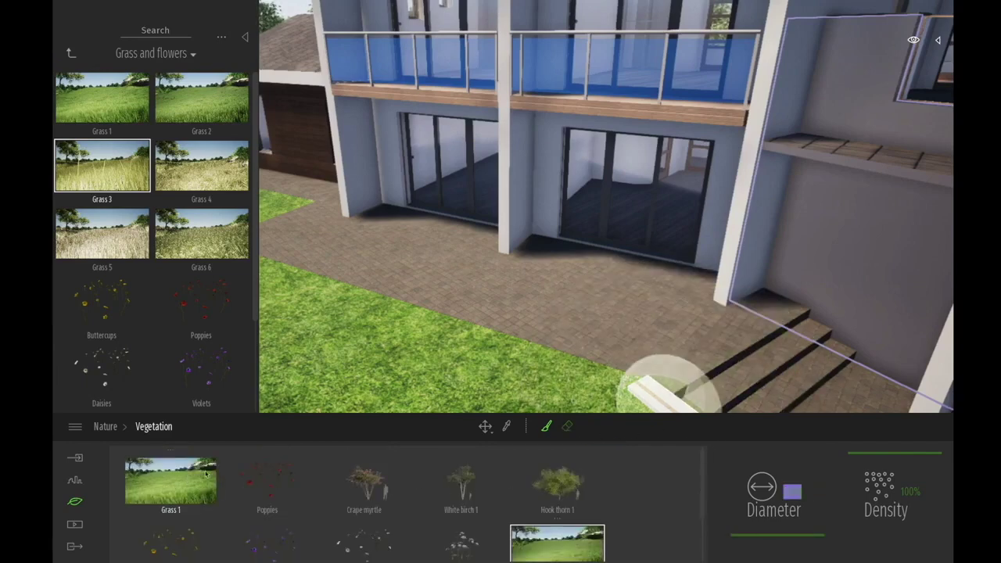
pyautogui.click(188, 480)
pyautogui.moveTo(346, 345)
pyautogui.mouseDown()
pyautogui.moveTo(448, 397)
pyautogui.moveTo(530, 411)
pyautogui.moveTo(449, 390)
pyautogui.mouseUp()
pyautogui.moveTo(461, 373); pyautogui.dragTo(457, 365, button='right')
pyautogui.moveTo(457, 365)
pyautogui.mouseDown()
pyautogui.moveTo(600, 246)
pyautogui.moveTo(838, 282)
pyautogui.mouseUp()
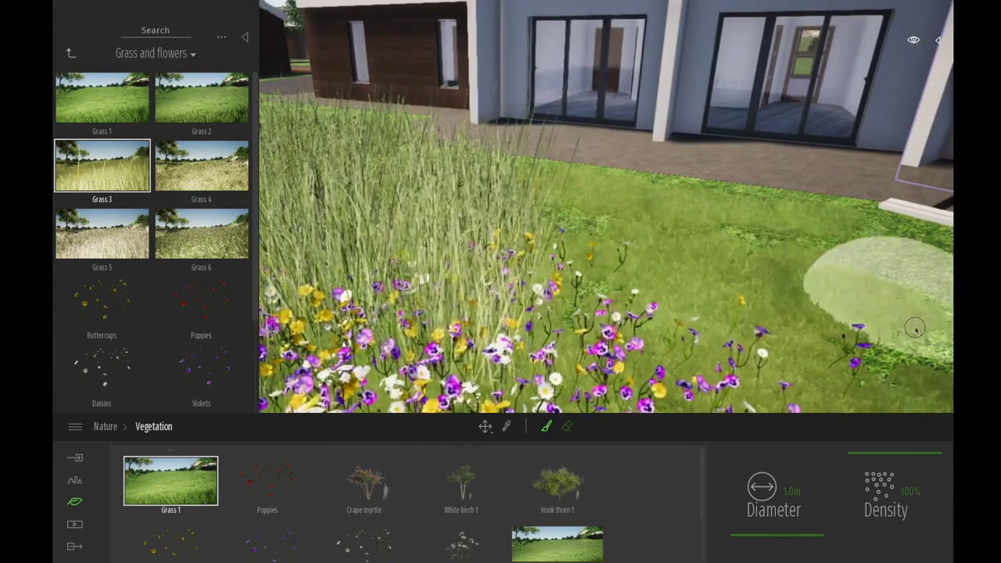
pyautogui.moveTo(757, 275); pyautogui.dragTo(781, 308, button='middle')
pyautogui.moveTo(426, 302)
pyautogui.mouseDown()
pyautogui.moveTo(391, 318)
pyautogui.moveTo(329, 295)
pyautogui.moveTo(359, 360)
pyautogui.moveTo(294, 391)
pyautogui.moveTo(398, 399)
pyautogui.moveTo(415, 365)
pyautogui.moveTo(458, 339)
pyautogui.moveTo(329, 274)
pyautogui.moveTo(442, 310)
pyautogui.mouseUp()
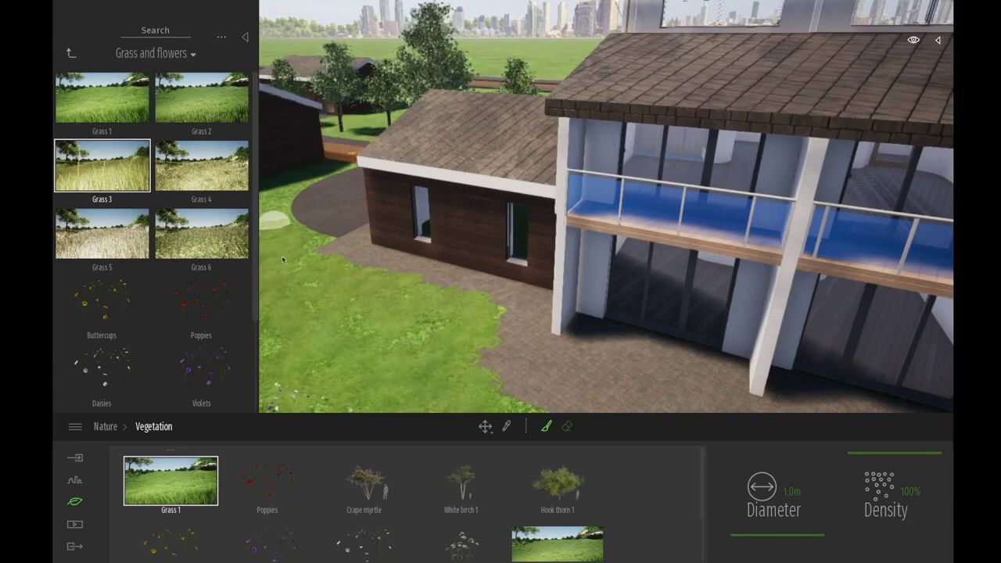
pyautogui.press('q')
pyautogui.press('a')
# Step: Paint Violets and Daisies on the lawn near the timber-clad wing, then mix Poppies into the patch
pyautogui.click(116, 304)
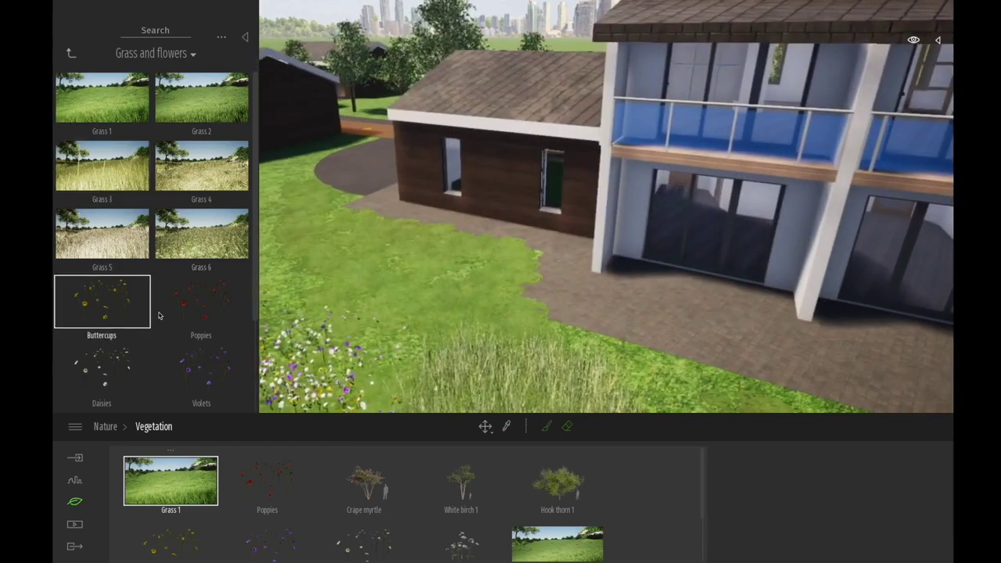
pyautogui.click(266, 548)
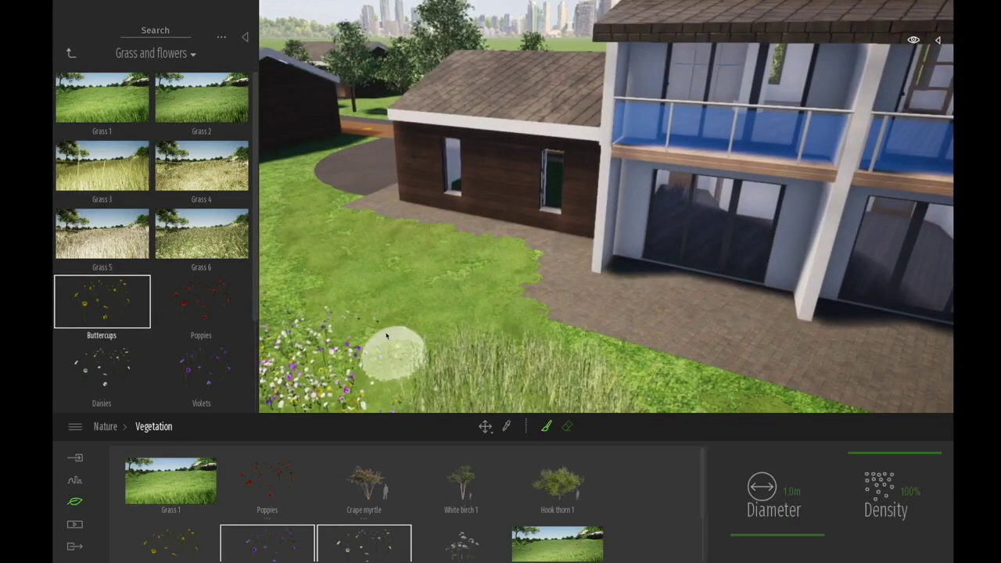
pyautogui.click(168, 291)
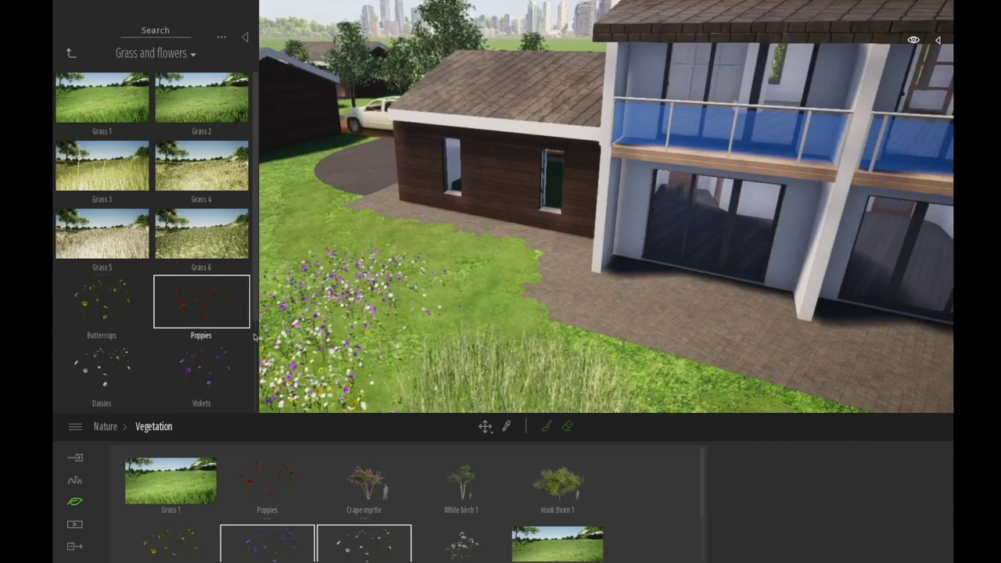
pyautogui.click(303, 464)
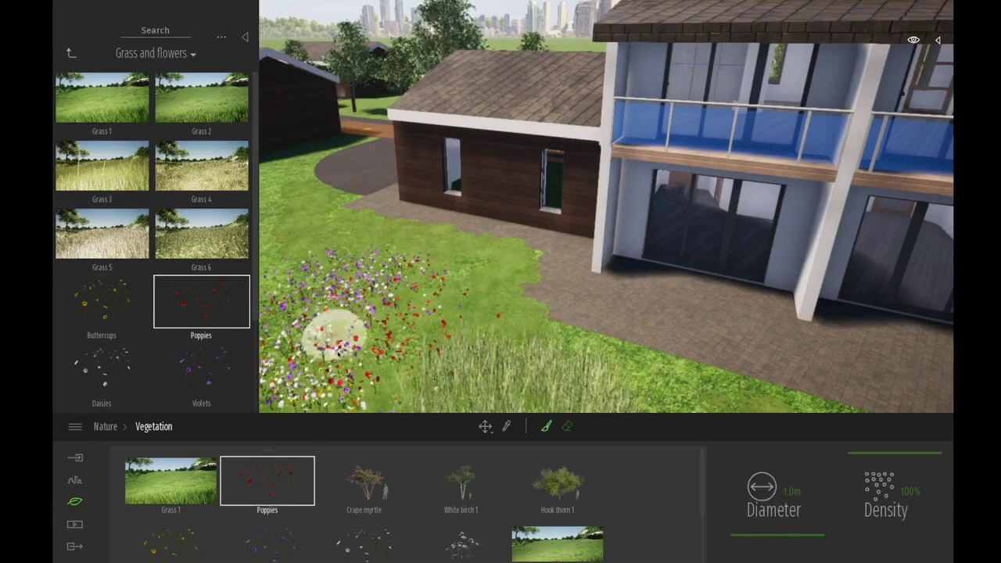
# Step: Paint Poppies along the house-side edge of the flower bed with the 1 m brush at 100% density
pyautogui.moveTo(484, 323); pyautogui.dragTo(444, 301, button='middle')
pyautogui.moveTo(543, 336)
pyautogui.mouseDown()
pyautogui.moveTo(547, 329)
pyautogui.moveTo(594, 360)
pyautogui.moveTo(739, 391)
pyautogui.mouseUp()
pyautogui.moveTo(780, 367)
pyautogui.mouseDown(button='middle')
pyautogui.moveTo(764, 357)
pyautogui.moveTo(770, 367)
pyautogui.moveTo(818, 336)
pyautogui.moveTo(782, 293)
pyautogui.moveTo(737, 317)
pyautogui.moveTo(751, 309)
pyautogui.moveTo(756, 344)
pyautogui.mouseUp(button='middle')
pyautogui.scroll(-5, 757, 344)
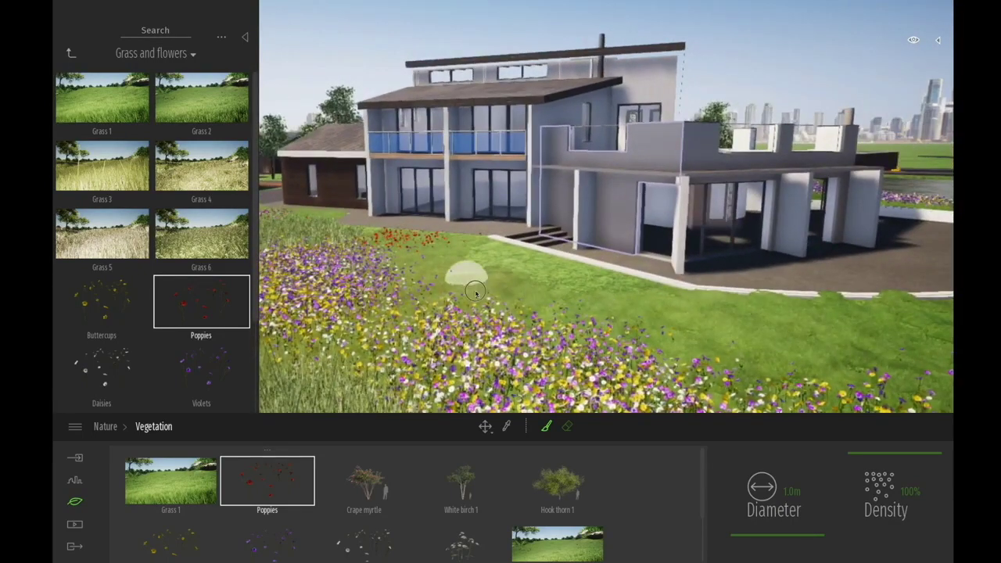
pyautogui.moveTo(742, 370); pyautogui.dragTo(891, 376)
pyautogui.scroll(-1, 819, 368)
pyautogui.scroll(-3, 704, 270)
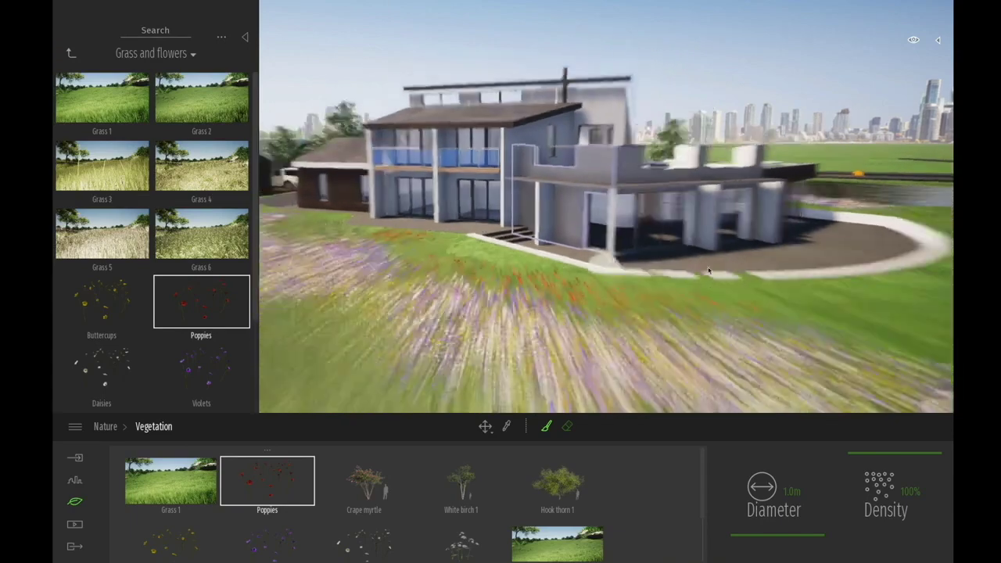
# Step: Place Cinnamon ferns from the bush library on the lawn beside the terrace steps
pyautogui.click(71, 53)
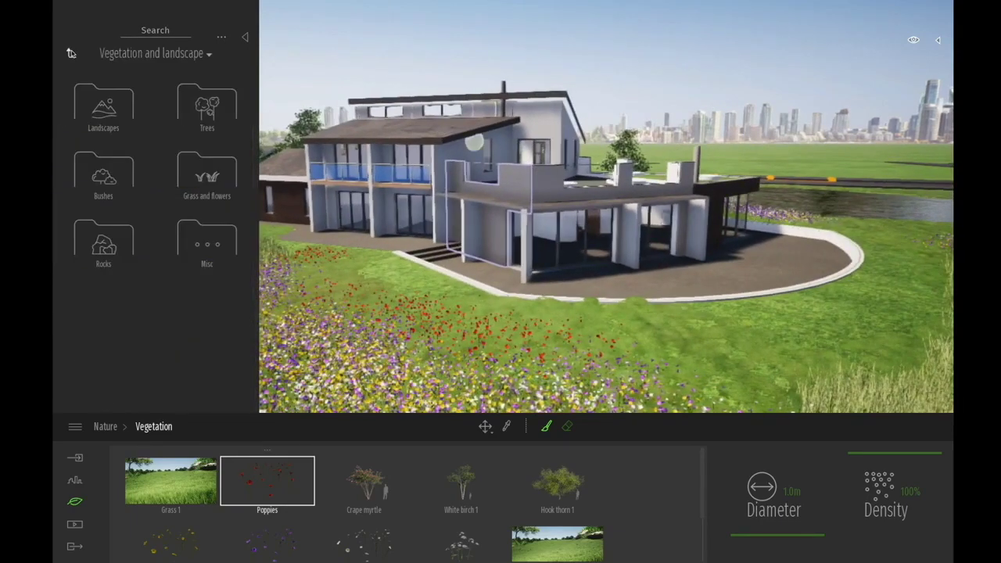
pyautogui.click(110, 182)
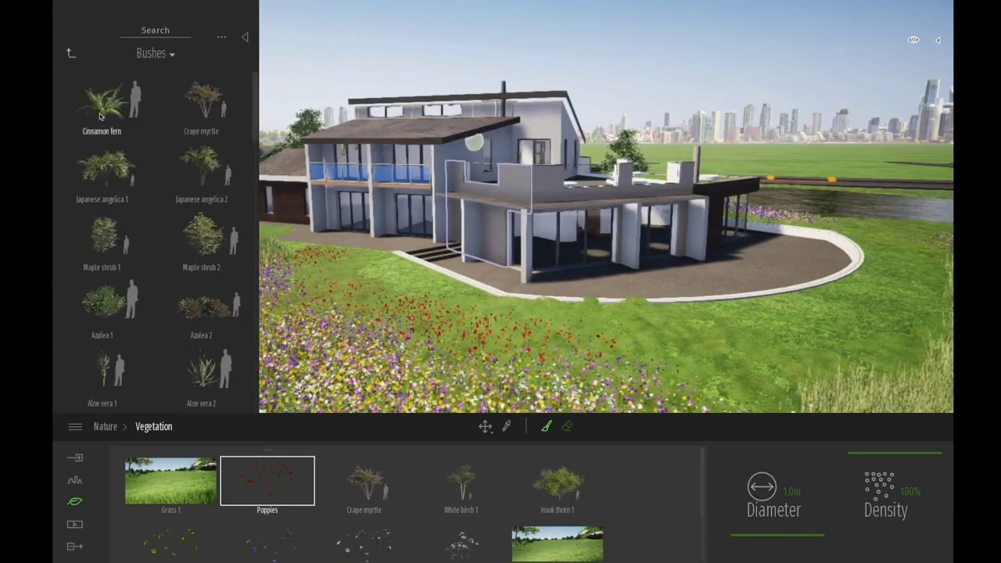
pyautogui.moveTo(100, 116); pyautogui.dragTo(490, 388)
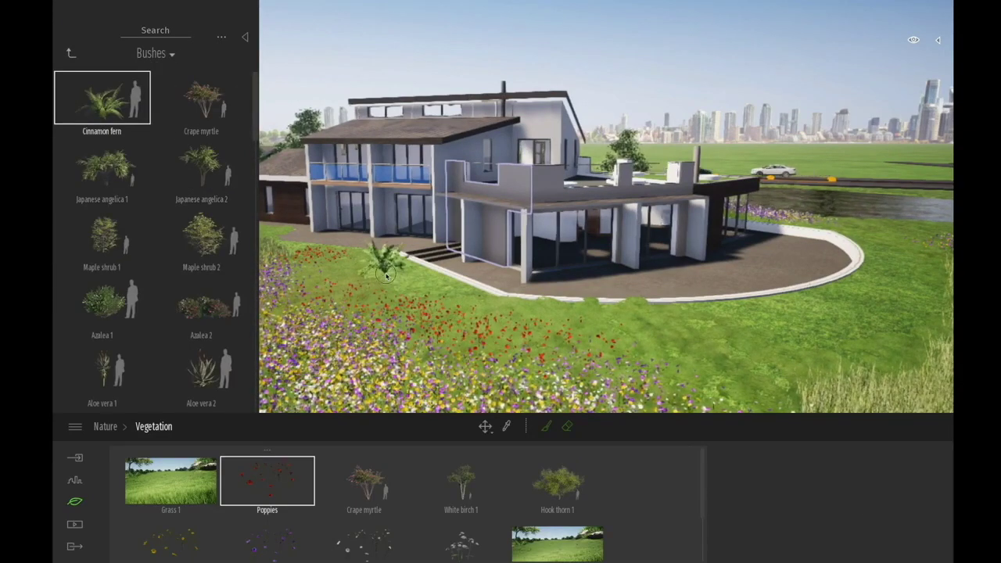
pyautogui.click(385, 276)
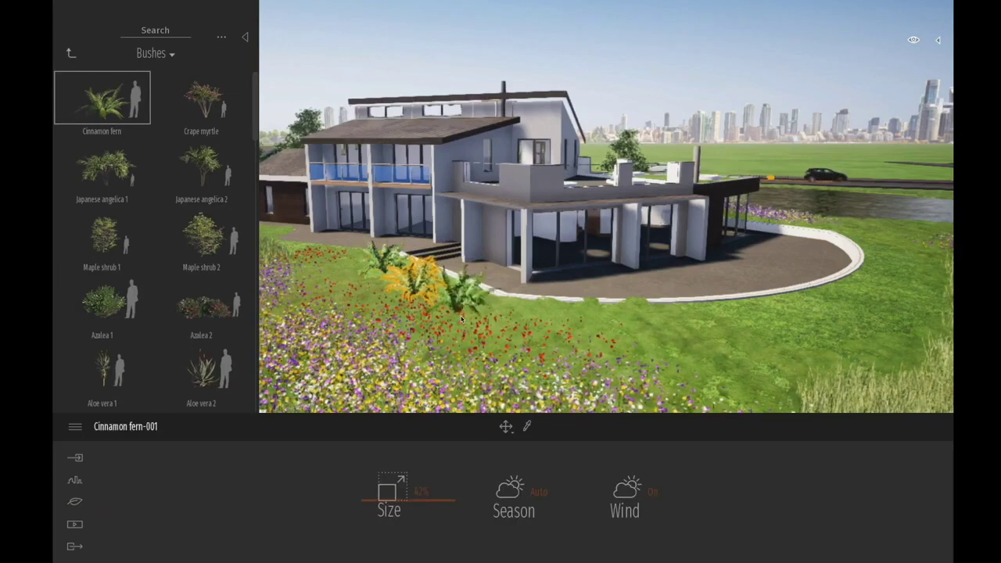
# Step: Place a mix of Cinnamon fern, Crape myrtle, Japanese angelica 2, Maple shrubs and Azaleas over the flower bed in front of the house
pyautogui.click(119, 173)
pyautogui.click(196, 238)
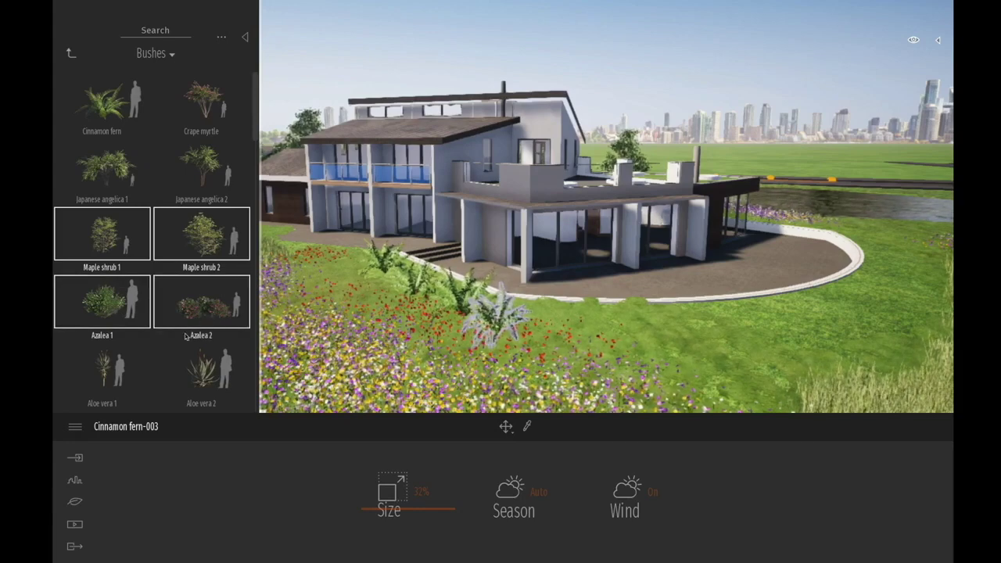
pyautogui.click(188, 109)
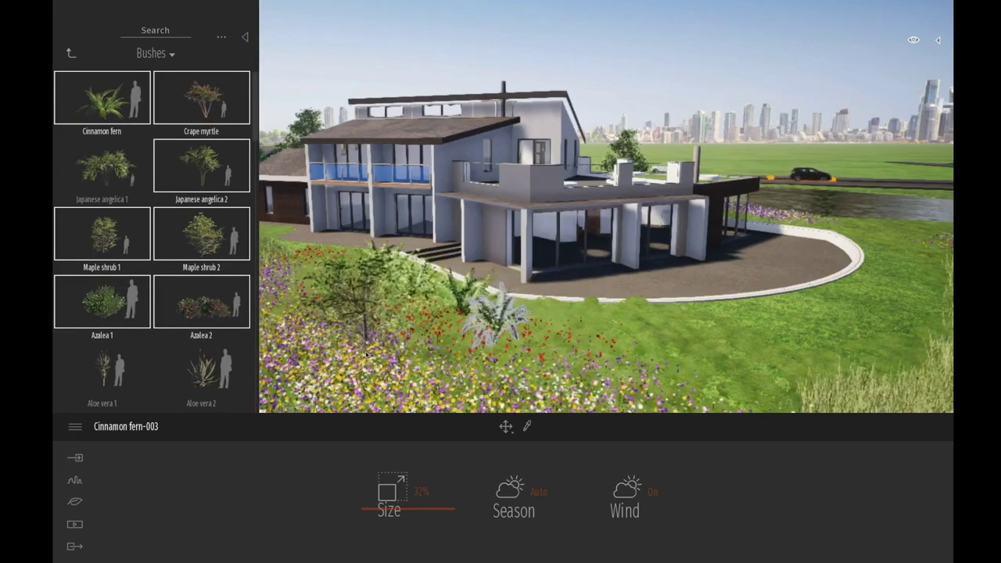
pyautogui.click(366, 355)
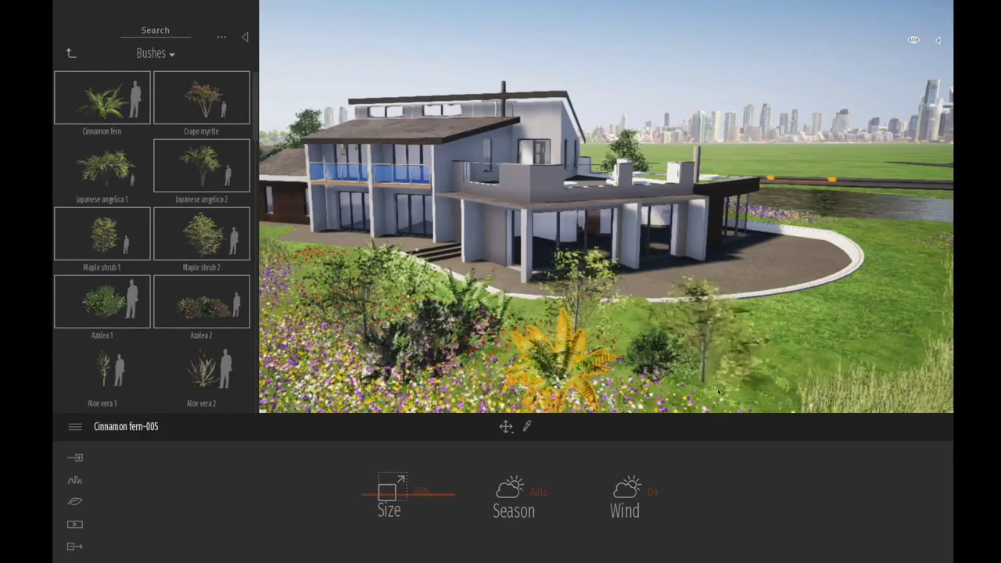
pyautogui.click(745, 383)
pyautogui.click(820, 368)
# Step: Scatter more of the mixed bushes through the tall grass and lawn around the curved terrace
pyautogui.moveTo(884, 318); pyautogui.dragTo(766, 259, button='right')
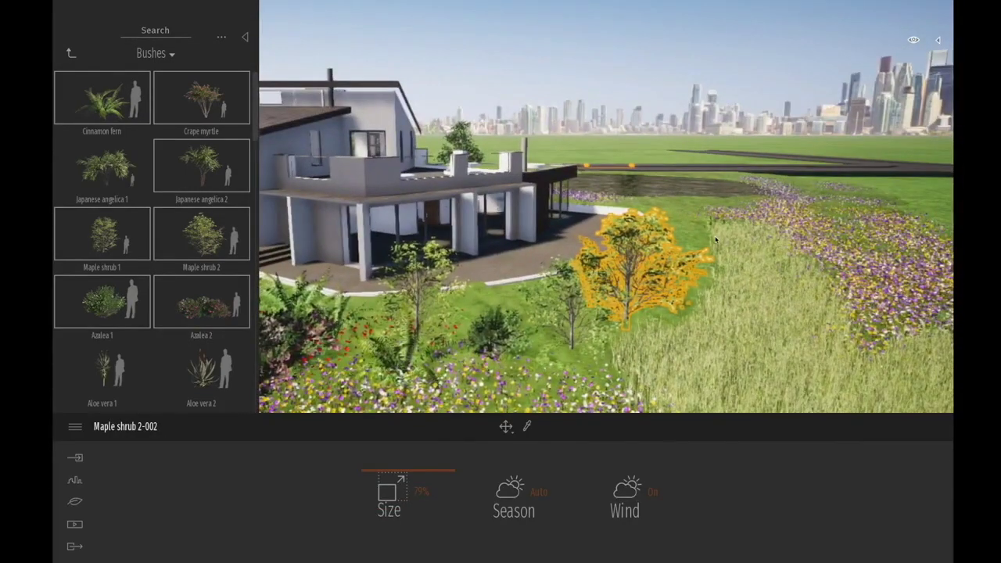
pyautogui.click(704, 234)
pyautogui.click(771, 295)
pyautogui.click(715, 282)
pyautogui.click(813, 324)
pyautogui.click(704, 333)
pyautogui.click(643, 370)
pyautogui.press('a')
pyautogui.press('a')
pyautogui.press('e')
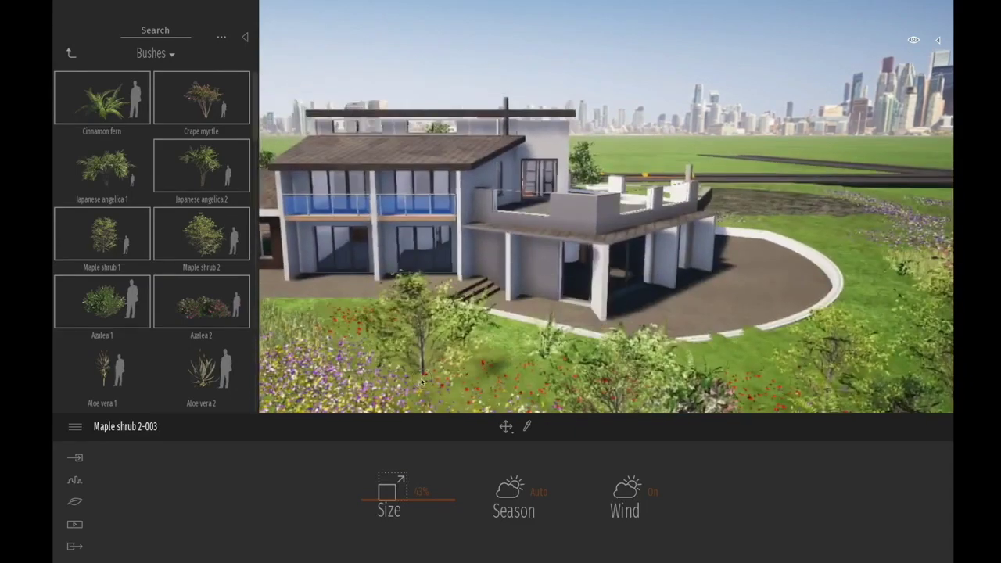
pyautogui.click(827, 247)
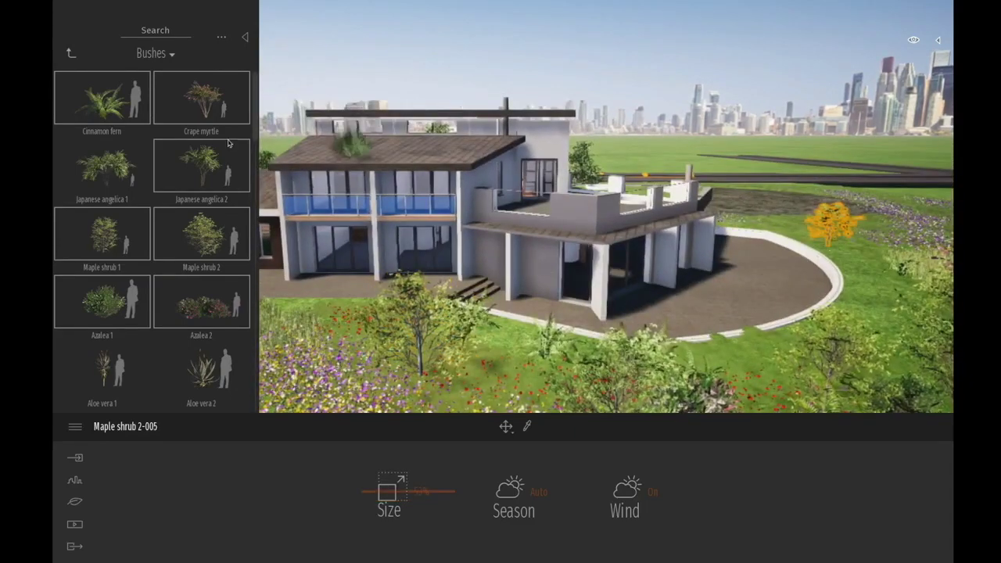
# Step: Place a large Rock 1 boulder at the edge of the flower bed in front of the two-storey wing
pyautogui.click(70, 53)
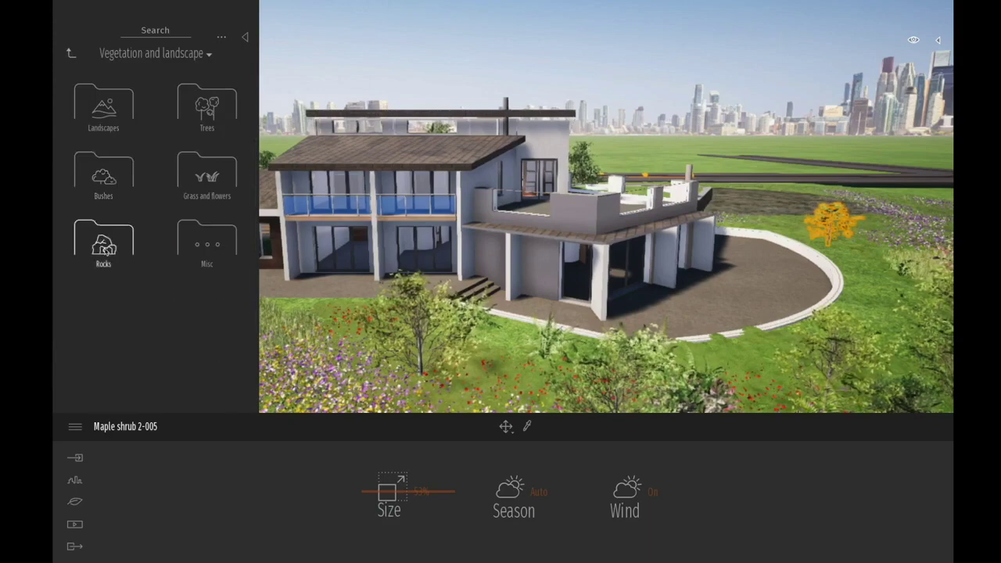
pyautogui.click(103, 244)
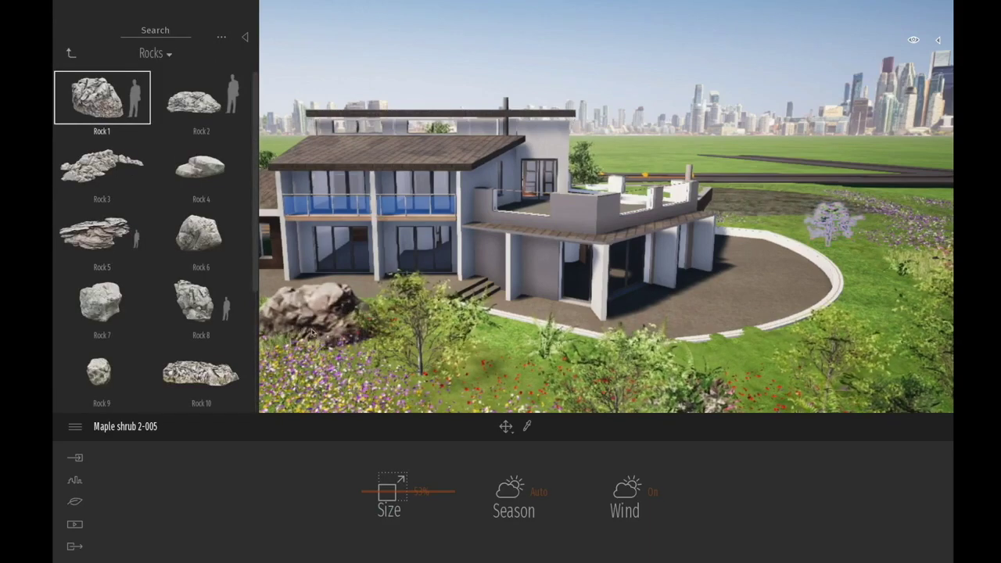
pyautogui.click(292, 390)
pyautogui.moveTo(359, 329); pyautogui.dragTo(341, 218, button='middle')
pyautogui.hotkey('ctrl', 'z')
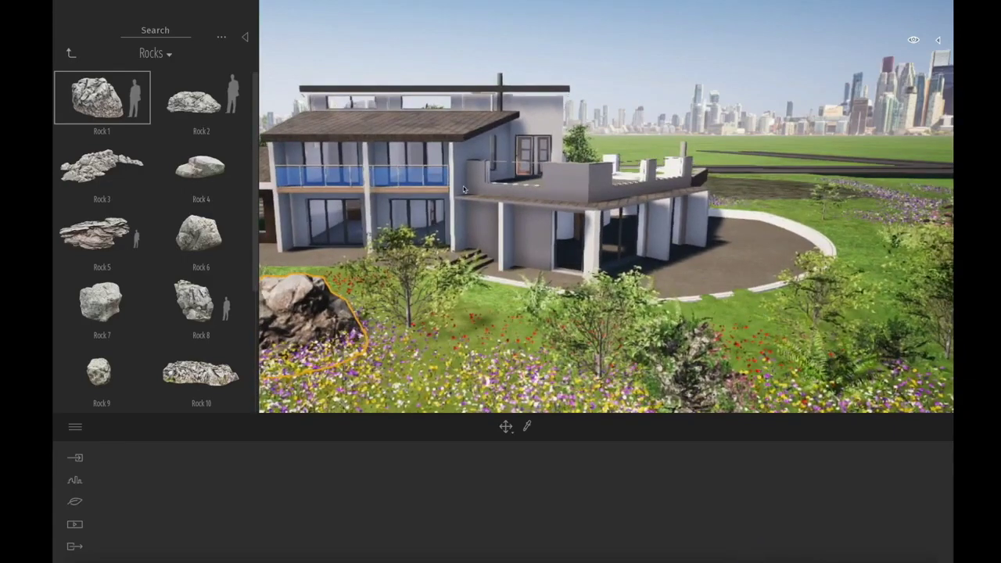
# Step: Place a small group of Rock 4 stones on the lawn next to the curved terrace edging
pyautogui.click(201, 166)
pyautogui.click(735, 319)
pyautogui.click(745, 326)
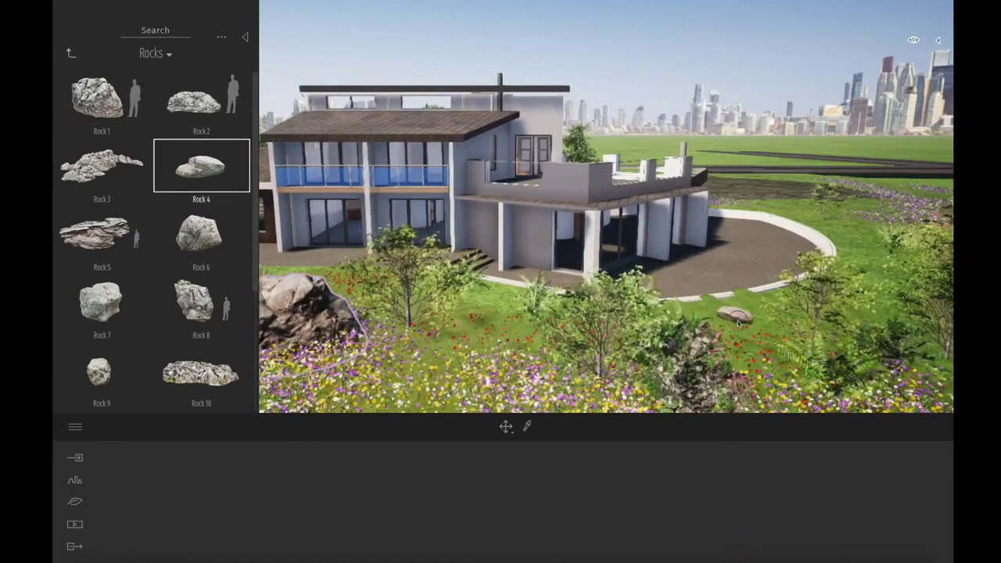
pyautogui.click(767, 316)
pyautogui.click(779, 326)
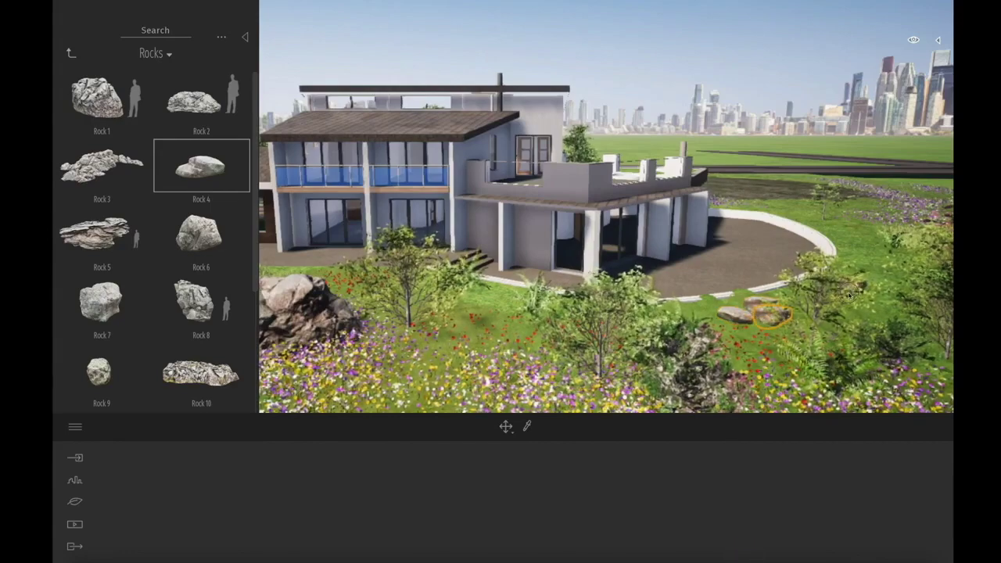
# Step: Cluster several Rock 4 stones on the grassy bank at the house side of the pond
pyautogui.moveTo(900, 221); pyautogui.dragTo(892, 208, button='middle')
pyautogui.scroll(5, 892, 209)
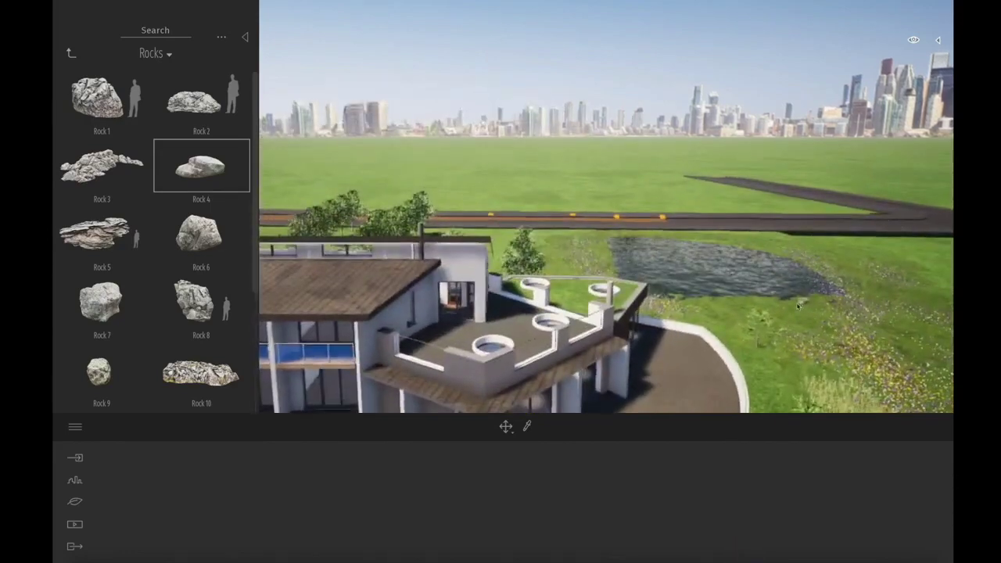
pyautogui.click(777, 320)
pyautogui.scroll(5, 854, 342)
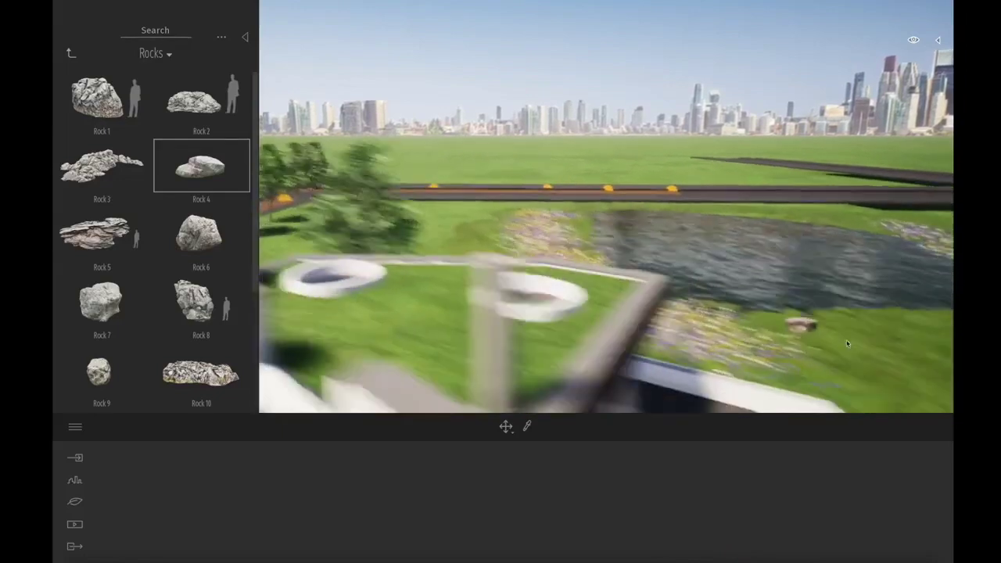
pyautogui.click(876, 364)
pyautogui.click(784, 367)
pyautogui.click(779, 390)
pyautogui.click(813, 381)
pyautogui.click(855, 384)
pyautogui.click(863, 392)
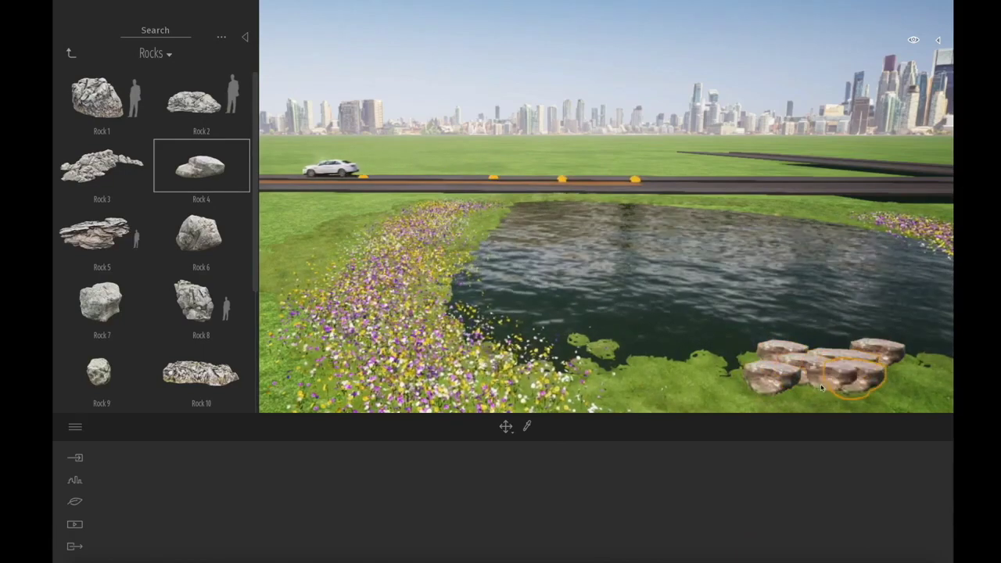
pyautogui.click(814, 399)
# Step: Place a large Rock 1 boulder on the pond bank beside the cluster of flat stones
pyautogui.moveTo(106, 106); pyautogui.dragTo(473, 177)
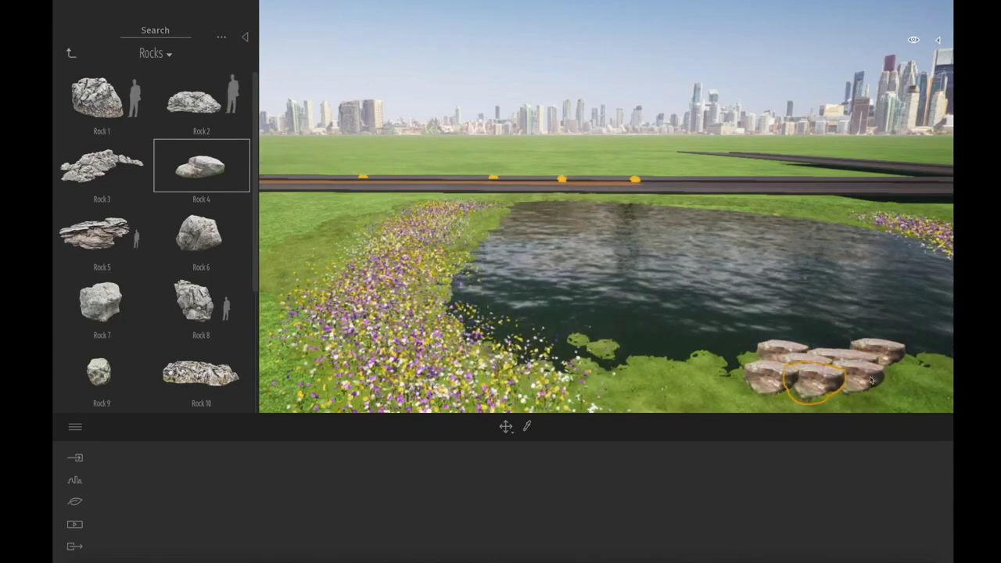
pyautogui.click(147, 120)
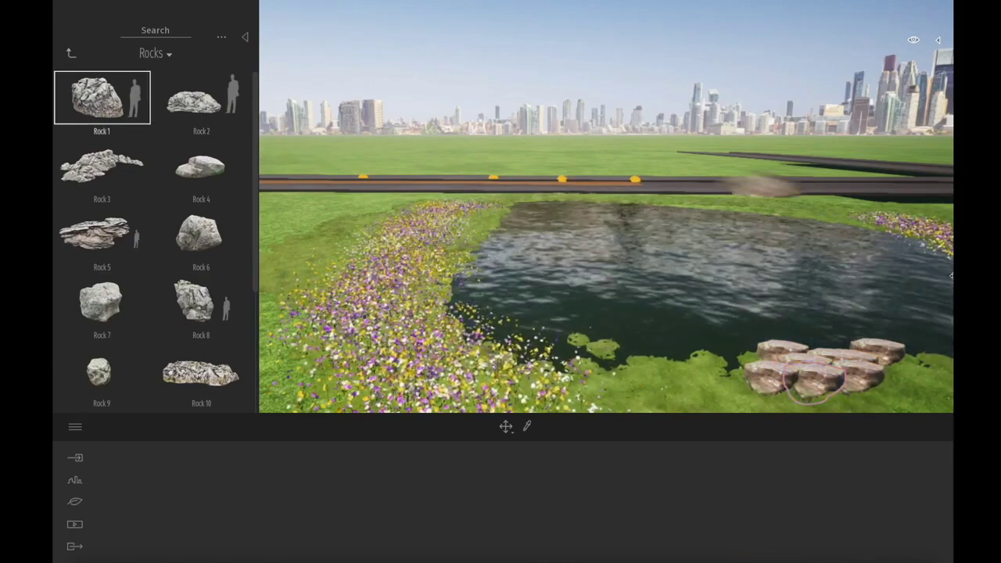
pyautogui.click(923, 382)
pyautogui.moveTo(846, 352); pyautogui.dragTo(790, 309, button='middle')
pyautogui.click(674, 223)
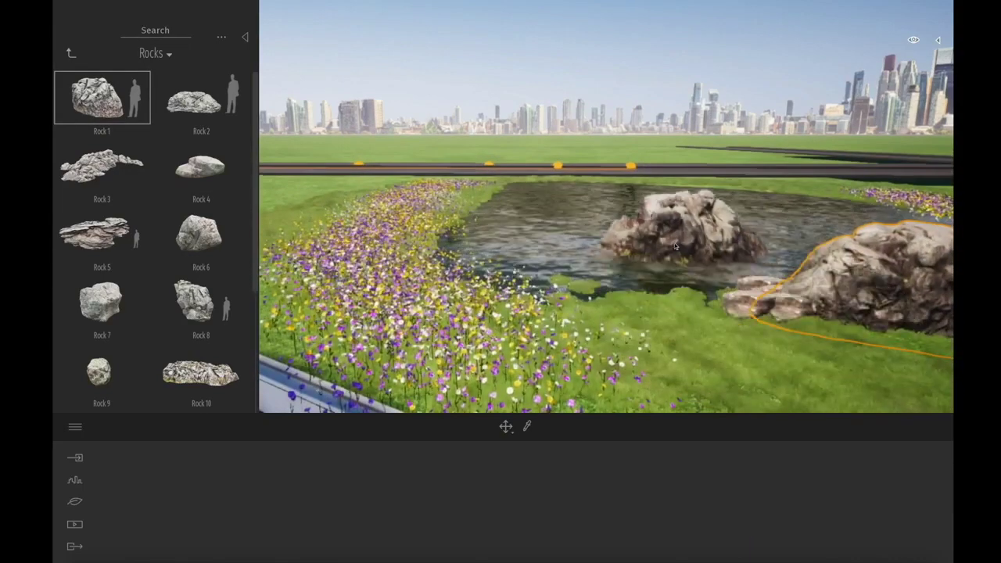
# Step: Place Broom snakeweed 2 bushes in front of the rocks and along the pond's edge up to the far bank
pyautogui.click(71, 54)
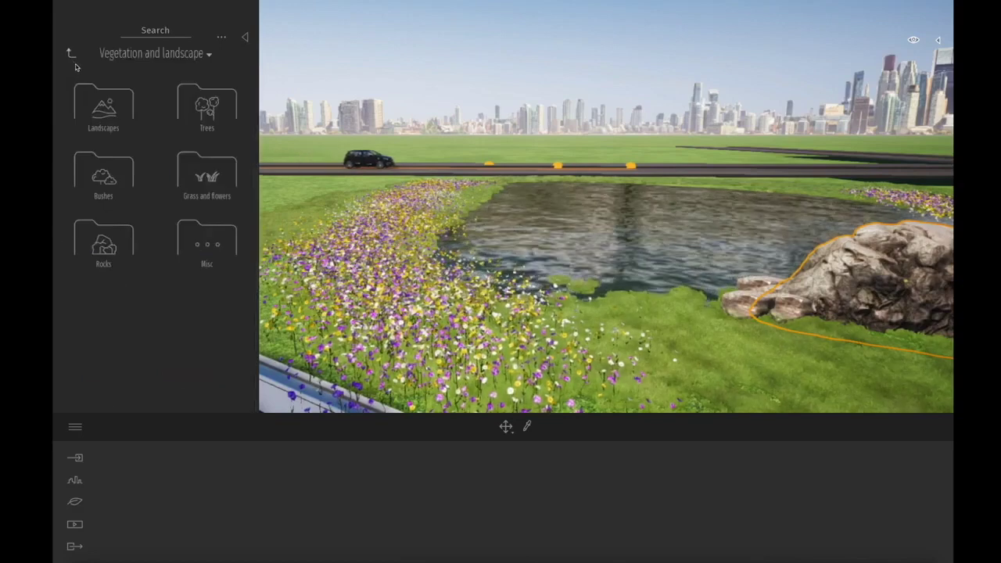
pyautogui.click(104, 174)
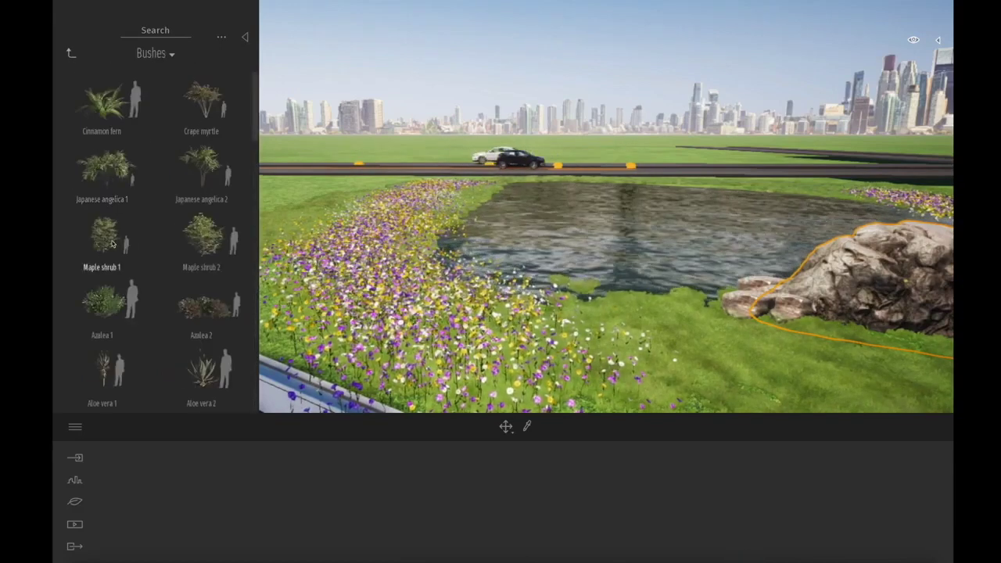
pyautogui.scroll(-5, 151, 340)
pyautogui.click(201, 368)
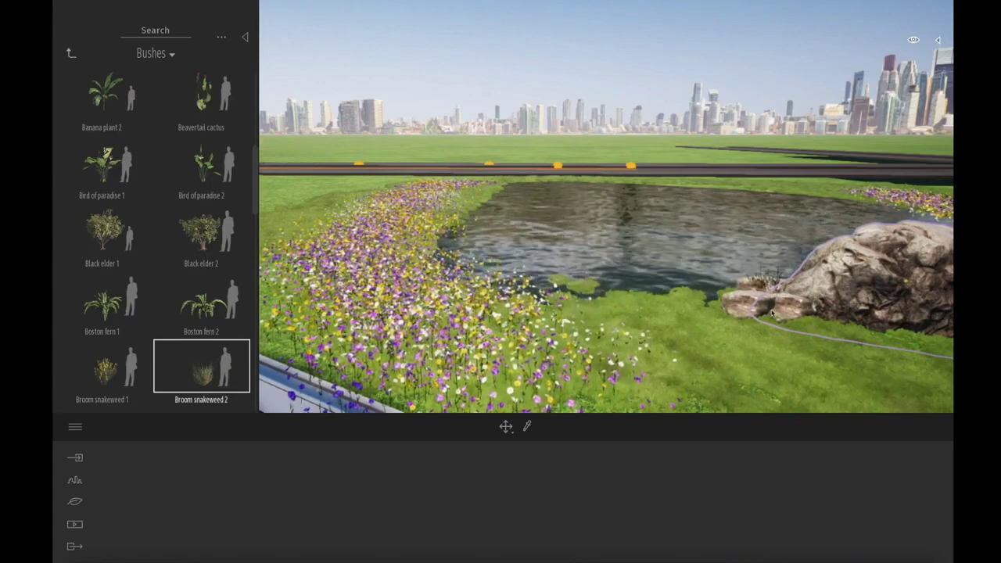
pyautogui.click(788, 327)
pyautogui.click(865, 333)
pyautogui.click(843, 333)
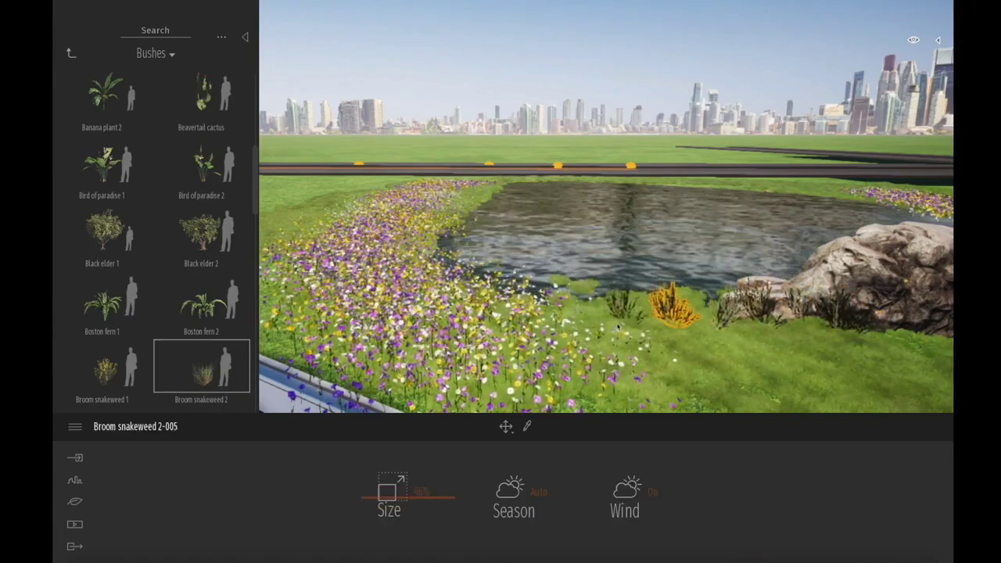
pyautogui.moveTo(436, 291); pyautogui.dragTo(461, 281, button='middle')
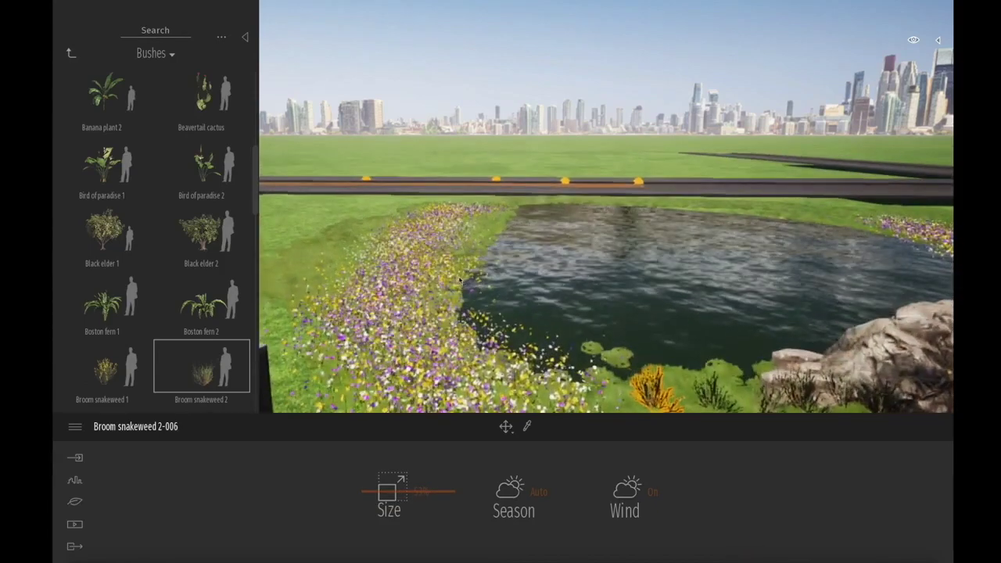
pyautogui.click(513, 213)
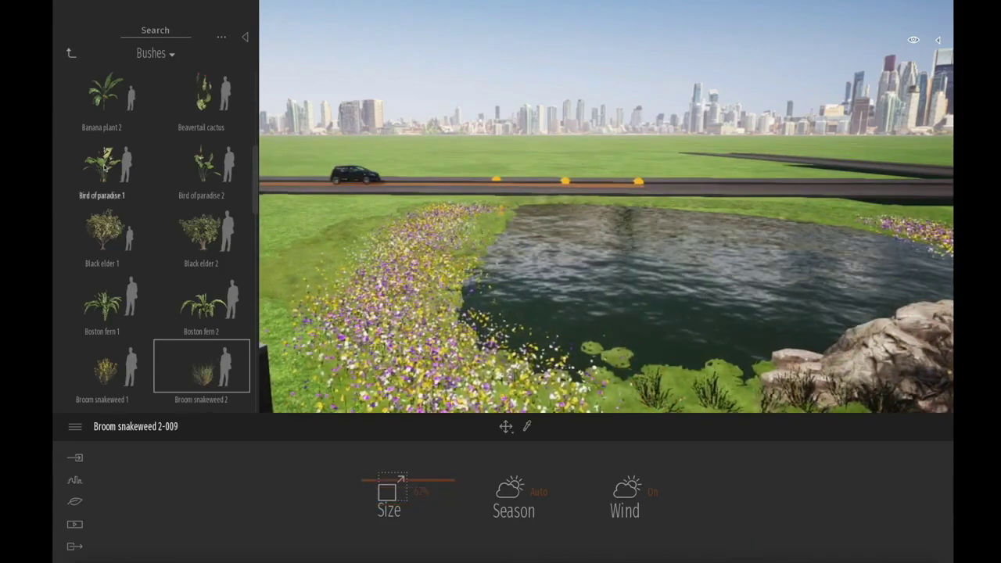
# Step: Spread Lotus 1 plants over the pond surface and add Lotus 2 plants between them
pyautogui.scroll(-5, 110, 270)
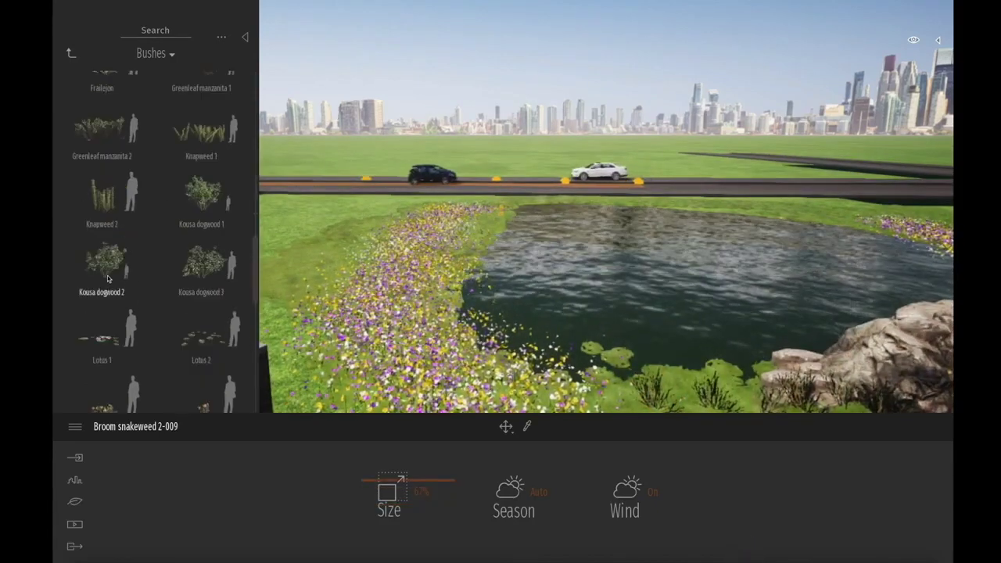
pyautogui.click(102, 333)
pyautogui.click(618, 265)
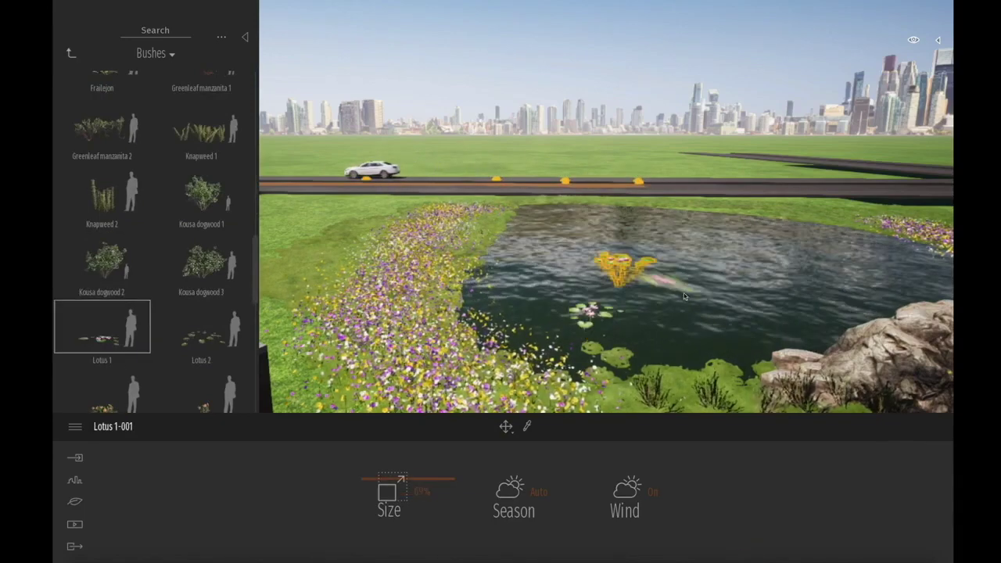
pyautogui.click(768, 299)
pyautogui.click(774, 247)
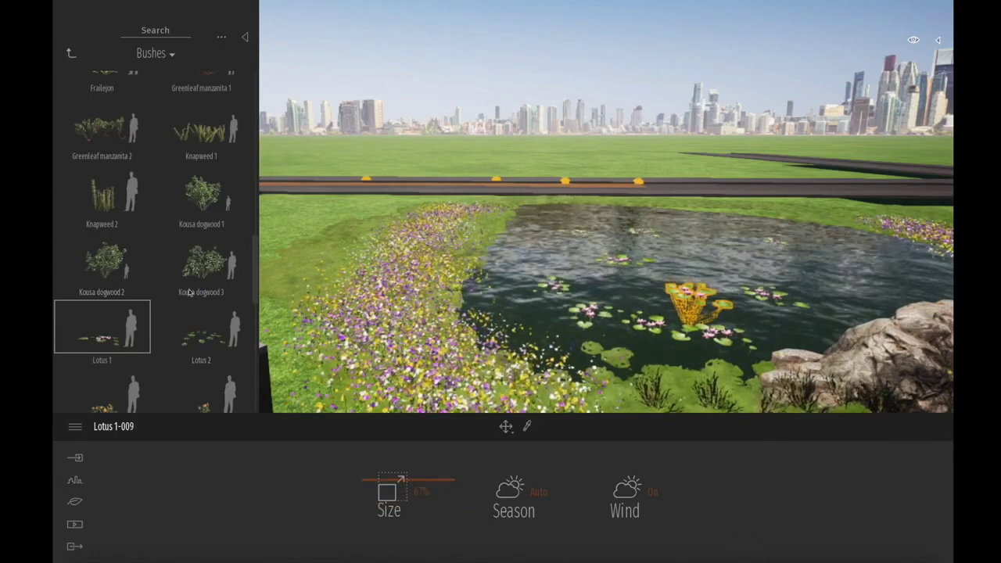
pyautogui.click(199, 345)
pyautogui.click(710, 262)
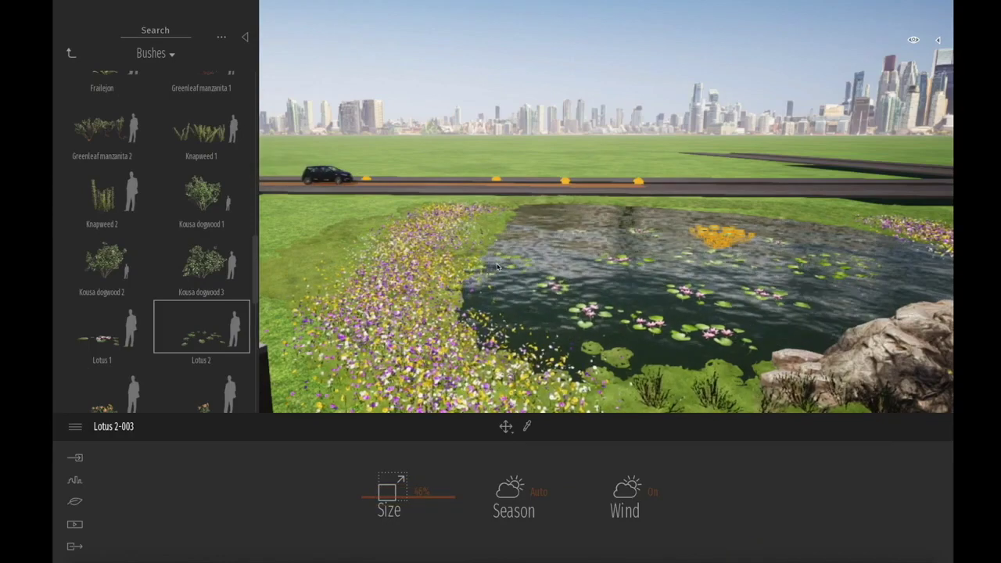
# Step: Start saving the project as a Twinmotion (*.tm) file and choose the save location
pyautogui.press('super+s')
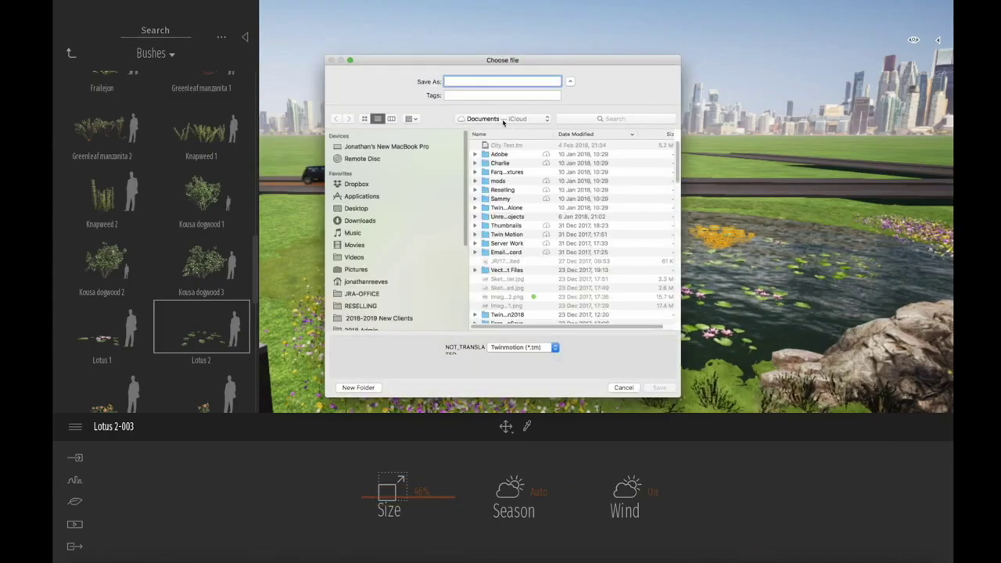
pyautogui.click(503, 121)
pyautogui.click(470, 111)
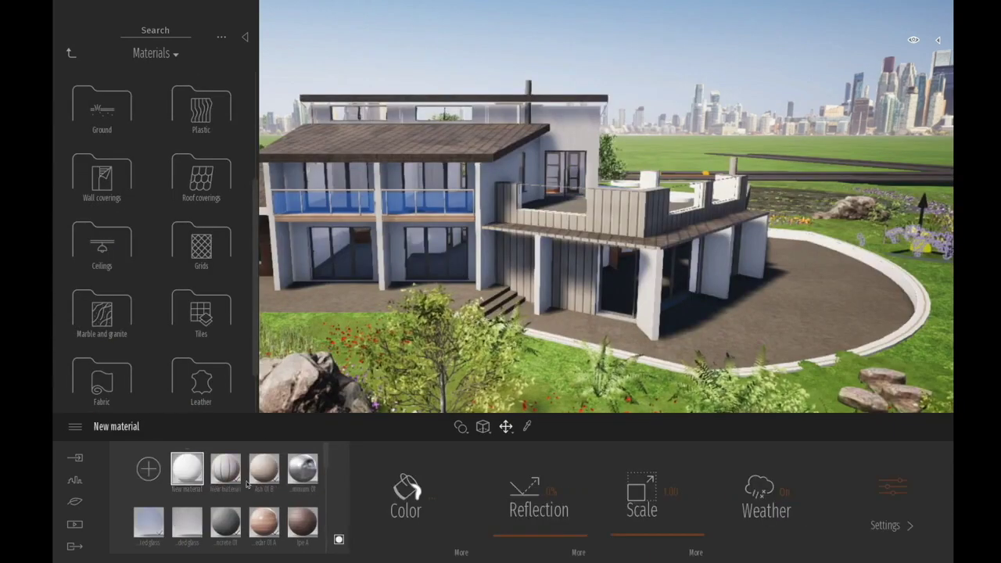
# Step: Edit the plain New material's color in the color picker and accept it
pyautogui.click(430, 499)
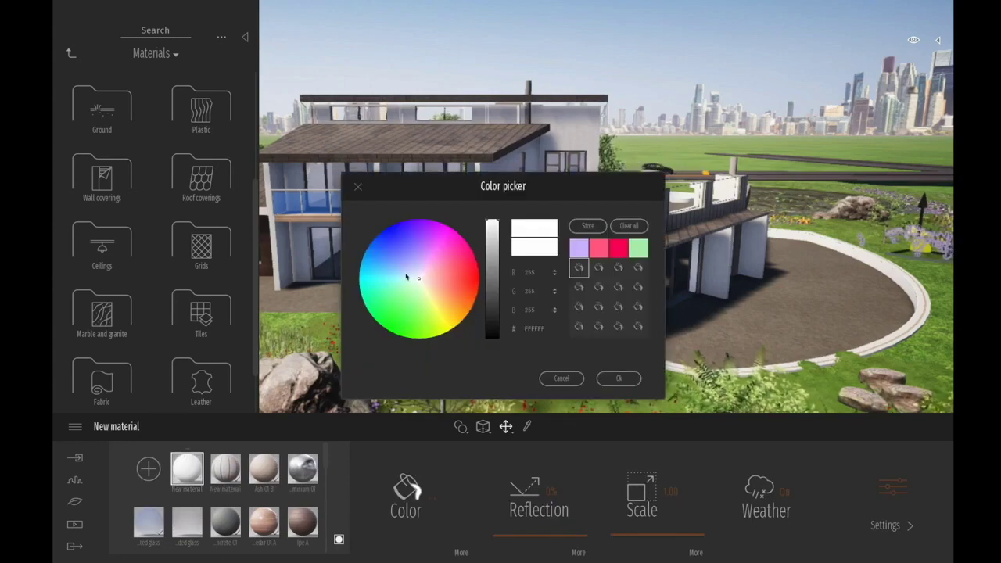
pyautogui.click(617, 378)
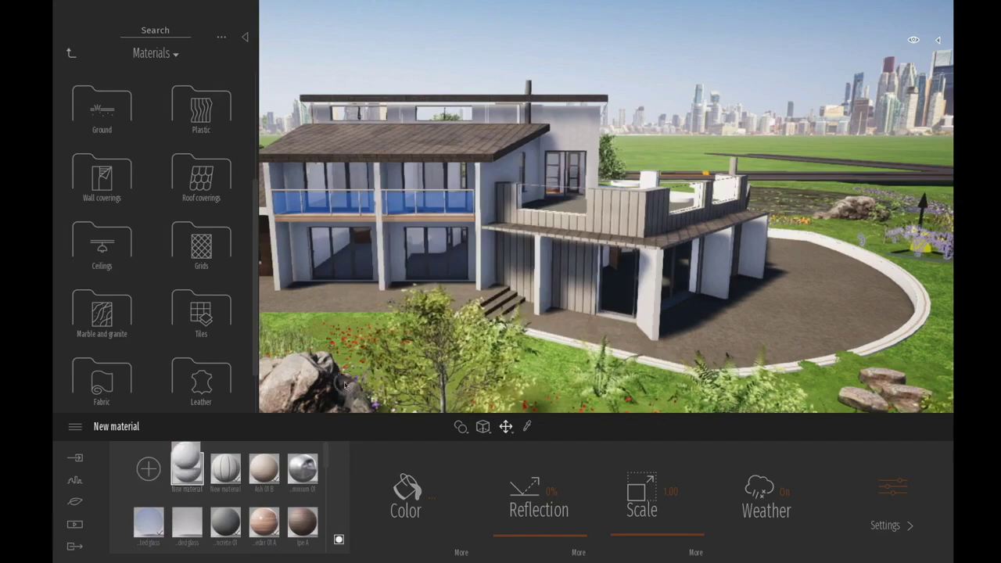
# Step: Preview the zinc images in the Textures folder and load Zinc Cladding Randon as the New material's color texture
pyautogui.click(459, 552)
pyautogui.click(565, 494)
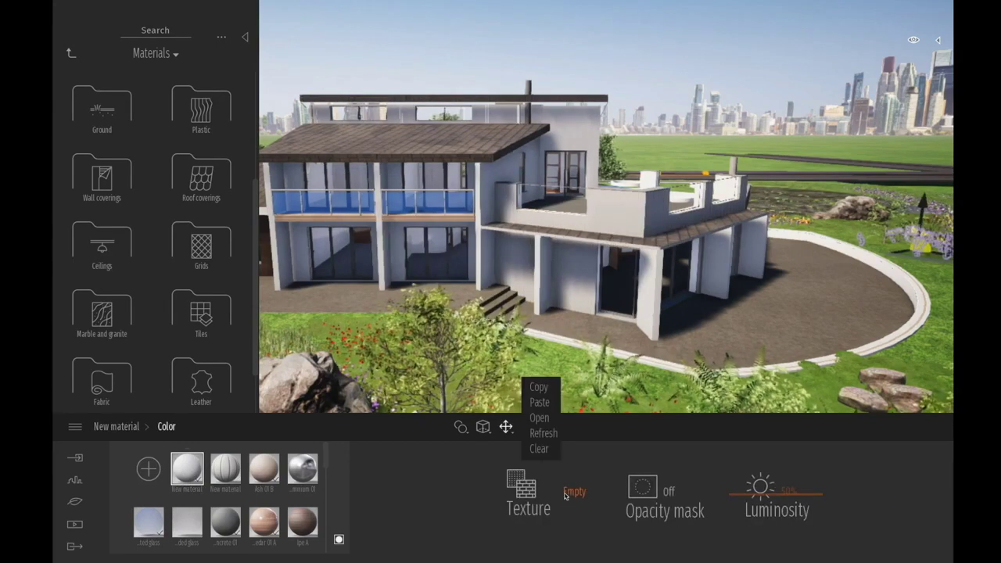
pyautogui.click(539, 417)
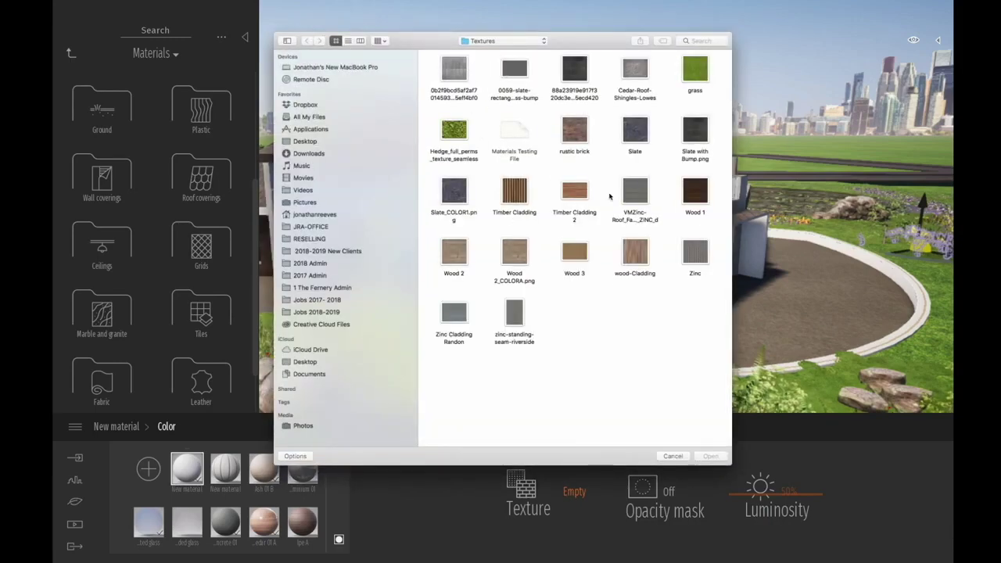
pyautogui.click(635, 197)
pyautogui.press('space')
pyautogui.press('space')
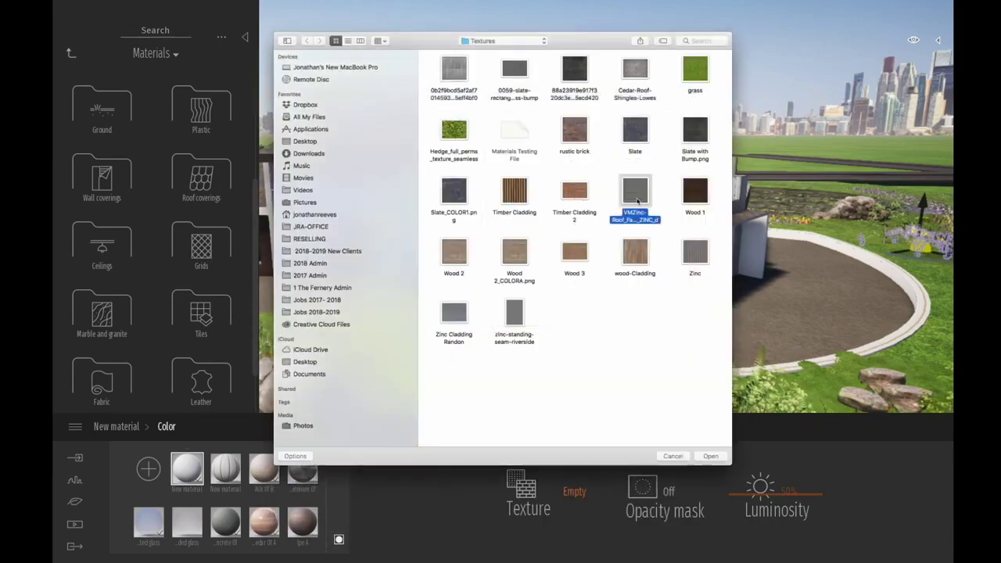
pyautogui.press('space')
pyautogui.press('space')
pyautogui.click(471, 410)
pyautogui.press('space')
pyautogui.press('space')
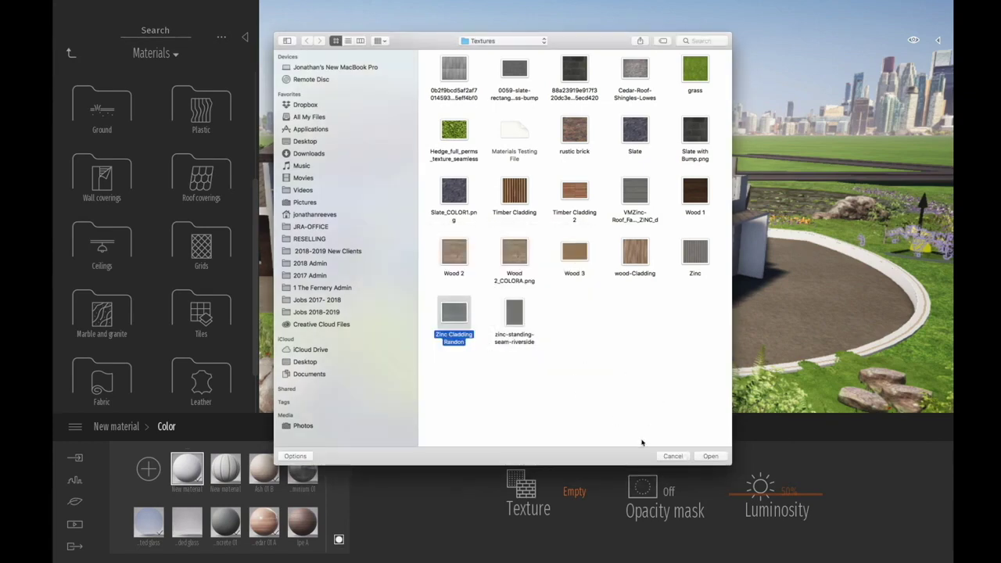
pyautogui.click(707, 456)
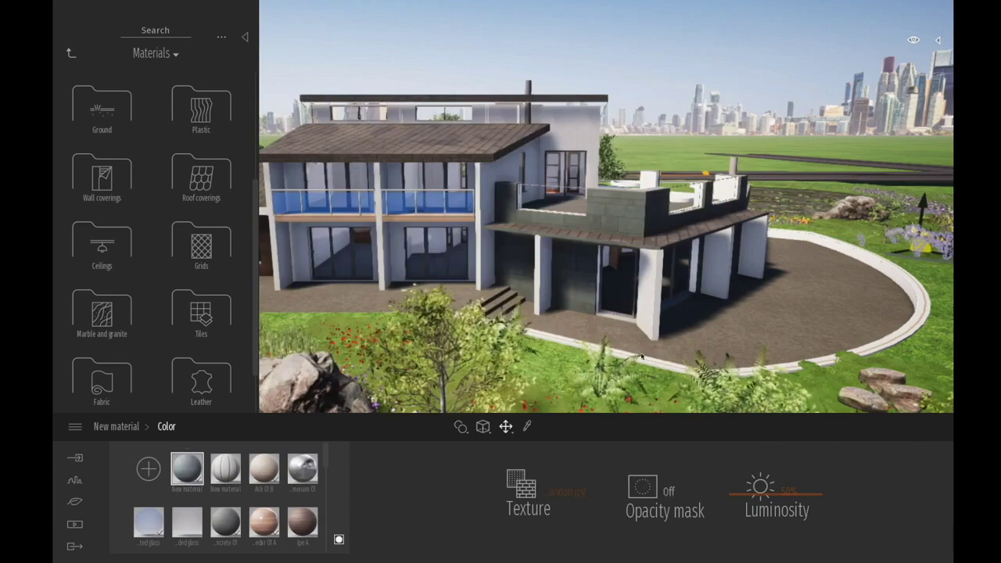
# Step: Place Group02 people from the character groups on the circular patio, on the paving outside the house windows and near the entrance steps
pyautogui.scroll(1, 643, 347)
pyautogui.scroll(2, 631, 340)
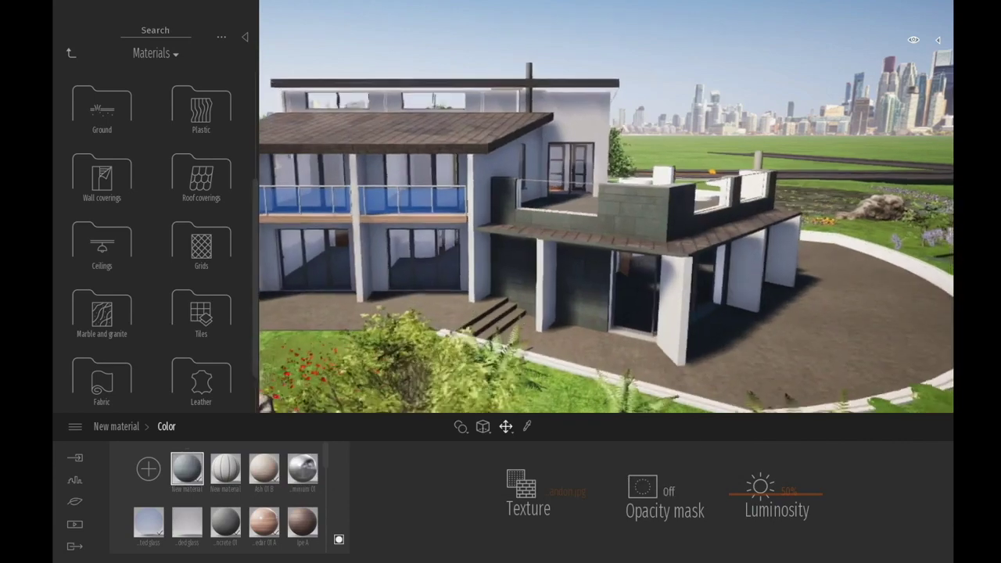
pyautogui.scroll(1, 501, 245)
pyautogui.scroll(3, 501, 244)
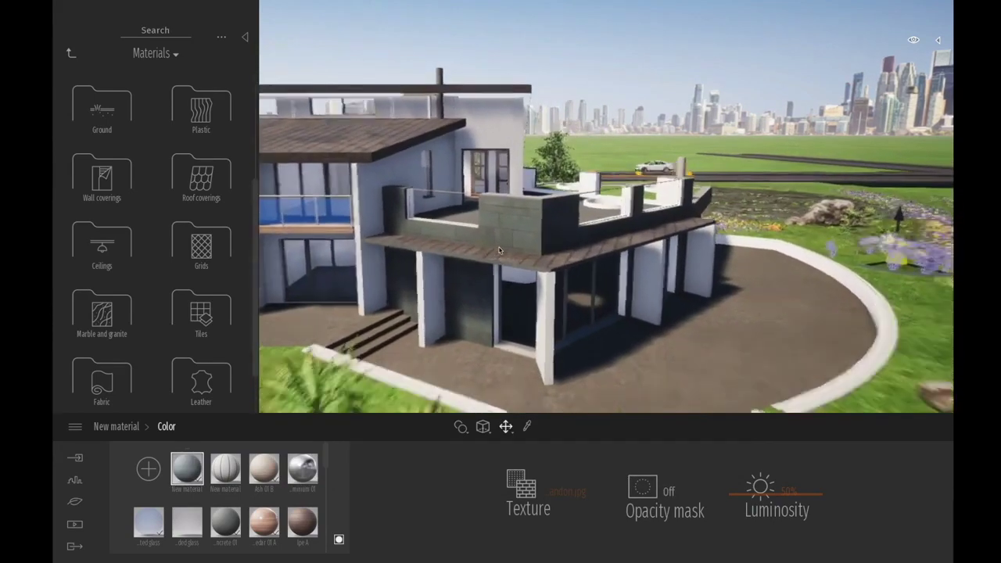
pyautogui.scroll(4, 501, 249)
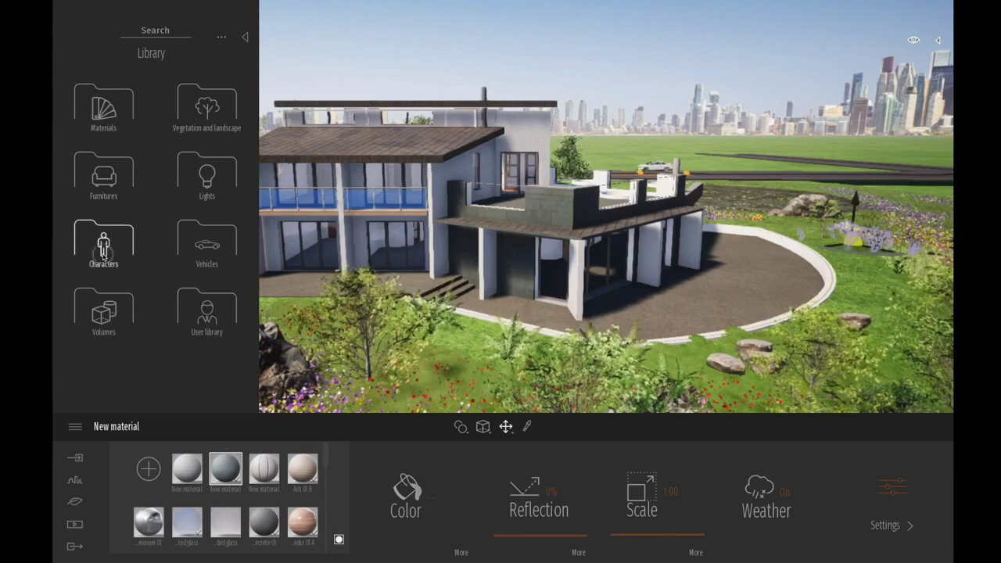
pyautogui.click(103, 244)
pyautogui.click(205, 110)
pyautogui.moveTo(202, 118); pyautogui.dragTo(759, 270)
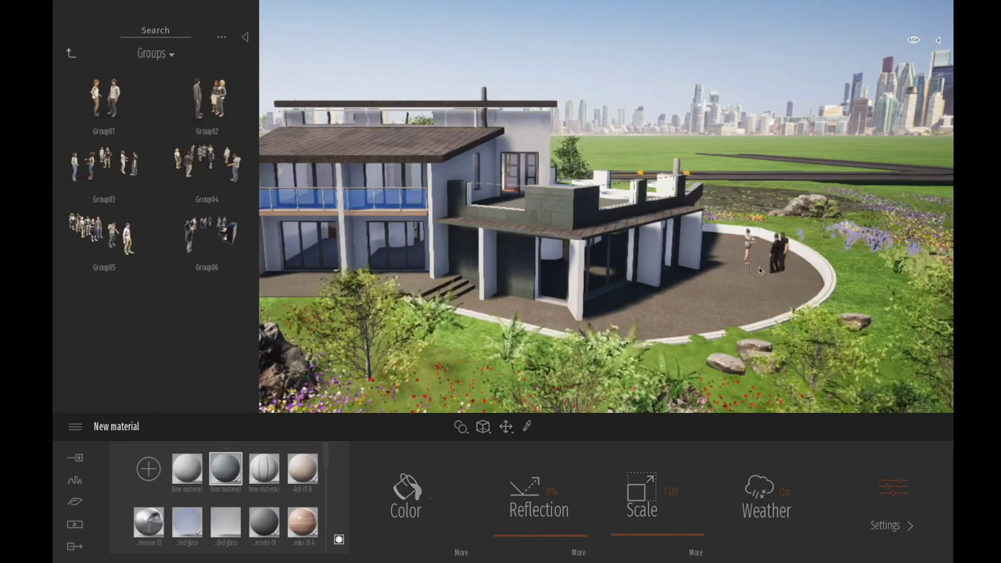
pyautogui.click(679, 301)
pyautogui.click(286, 283)
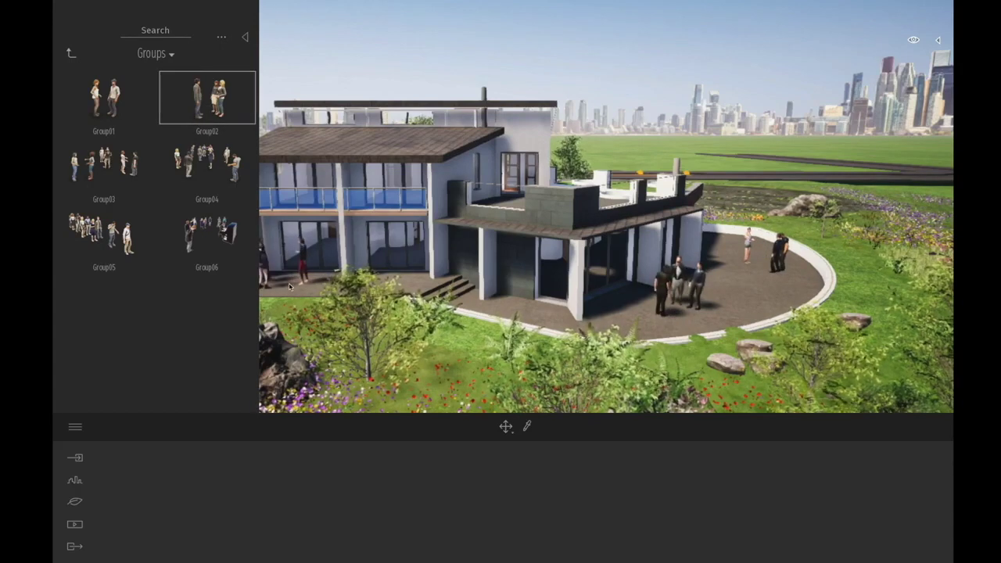
pyautogui.click(513, 312)
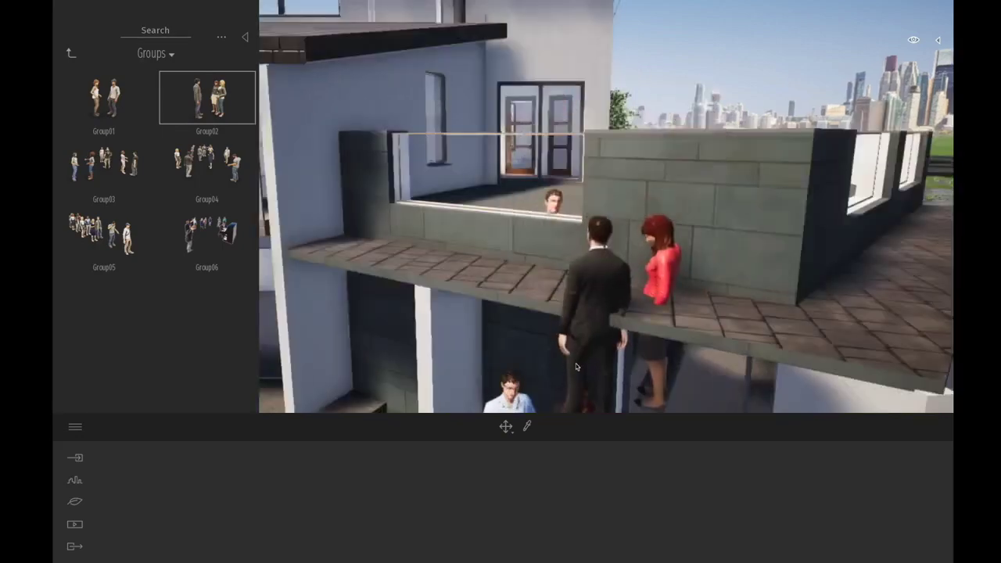
# Step: Place the single human character Adrian on the upper roof terrace beside the round skylights
pyautogui.press('q')
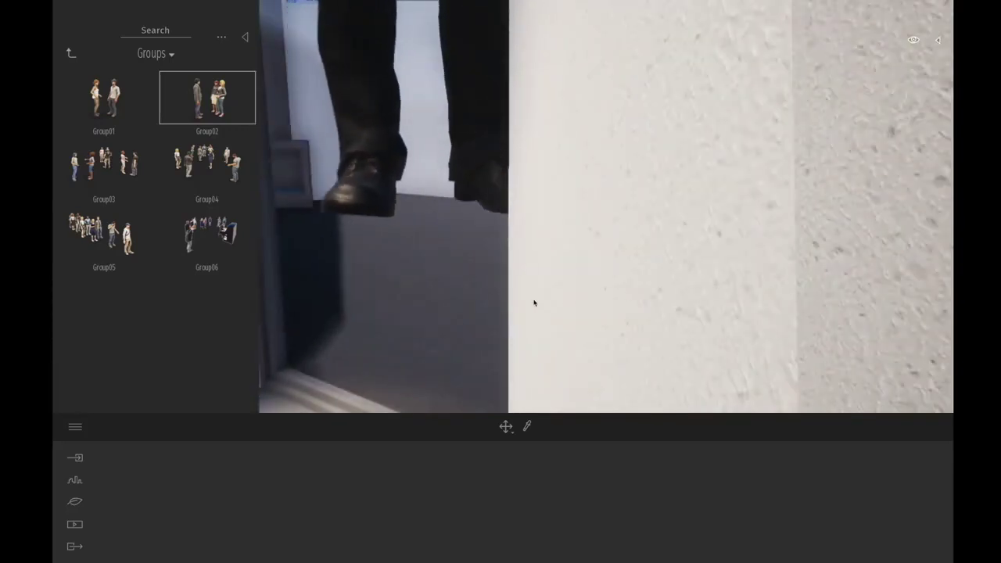
pyautogui.press('s')
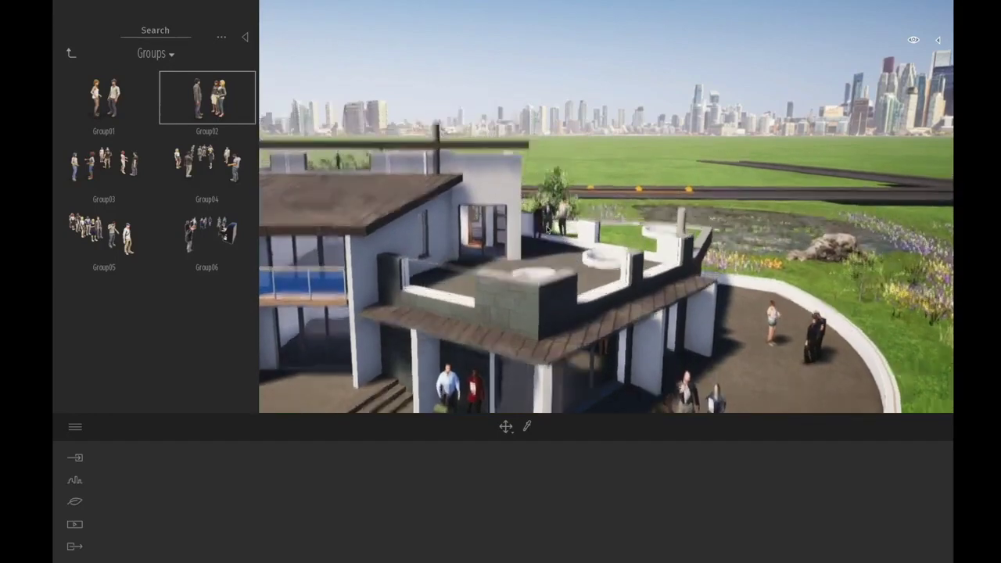
pyautogui.click(71, 54)
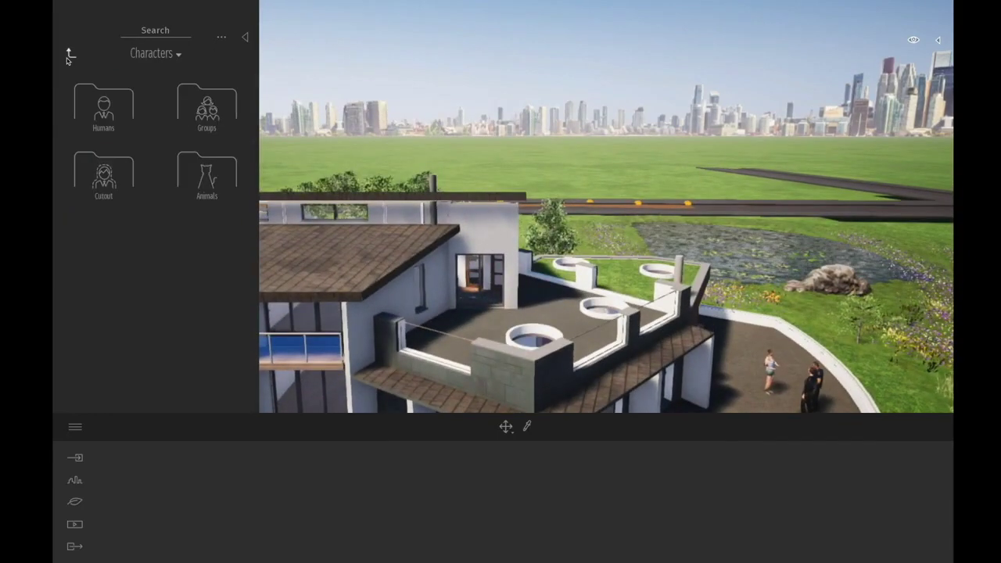
pyautogui.click(117, 134)
pyautogui.click(201, 100)
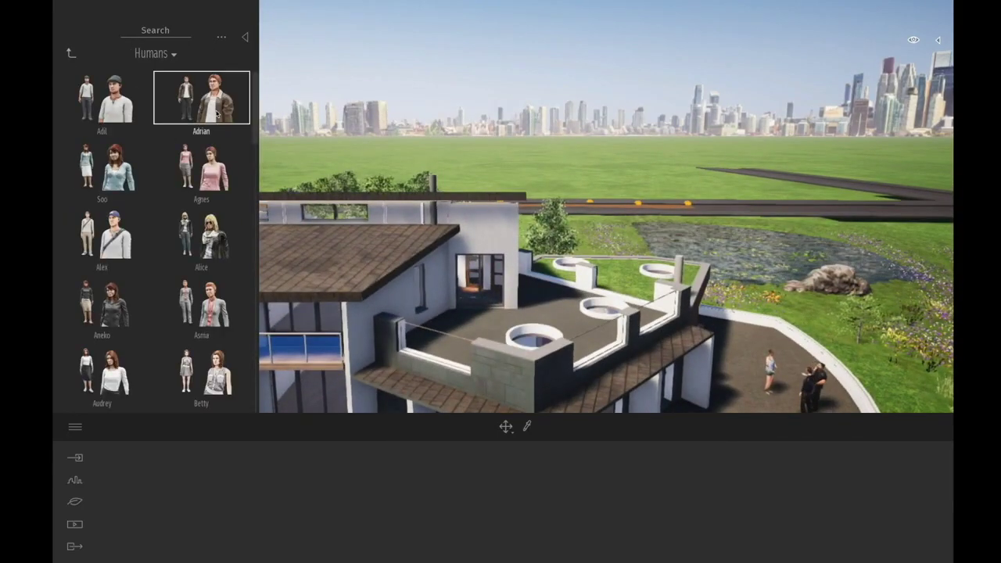
pyautogui.click(553, 305)
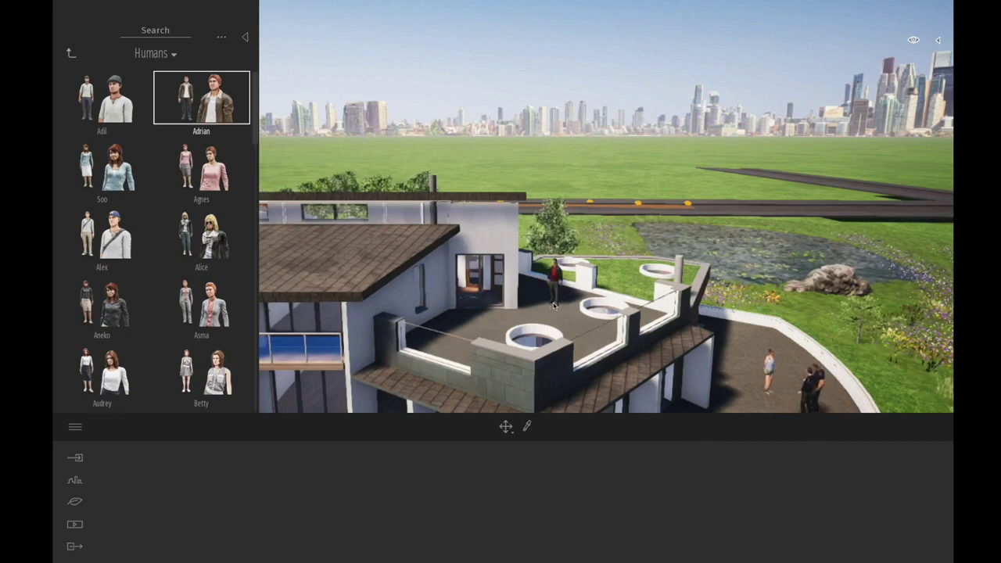
# Step: Place two Alice characters on the roof terrace, one near Adrian and one by the glass door
pyautogui.click(201, 234)
pyautogui.click(575, 307)
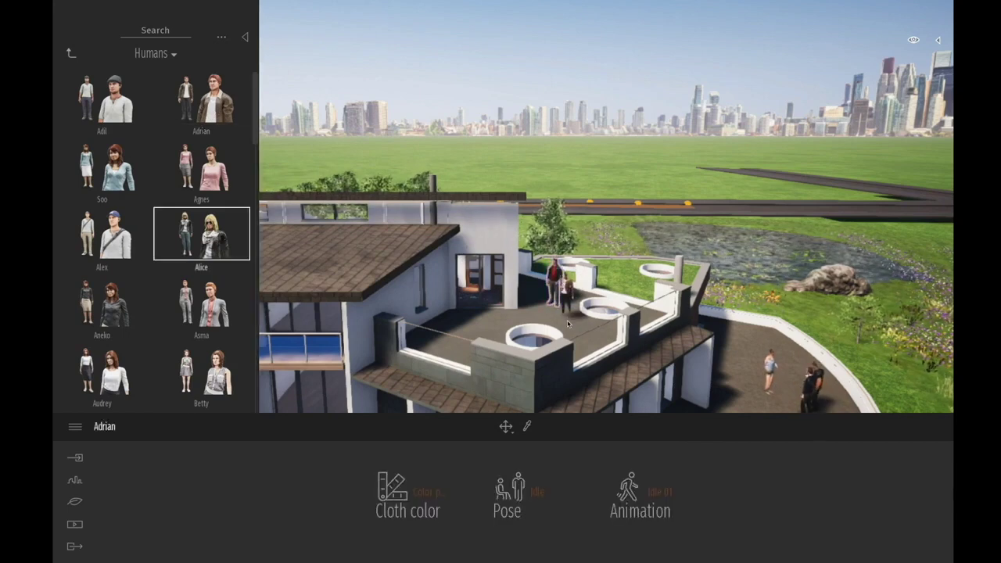
pyautogui.click(573, 335)
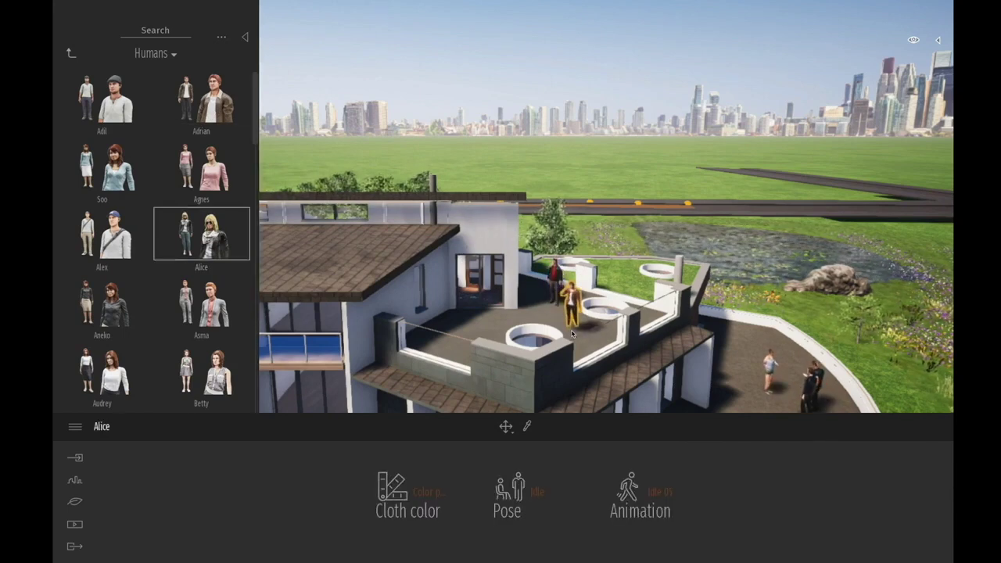
pyautogui.click(491, 326)
# Step: Move the Alice figure by the glass door closer to Adrian and turn the other Alice to face them
pyautogui.scroll(3, 495, 323)
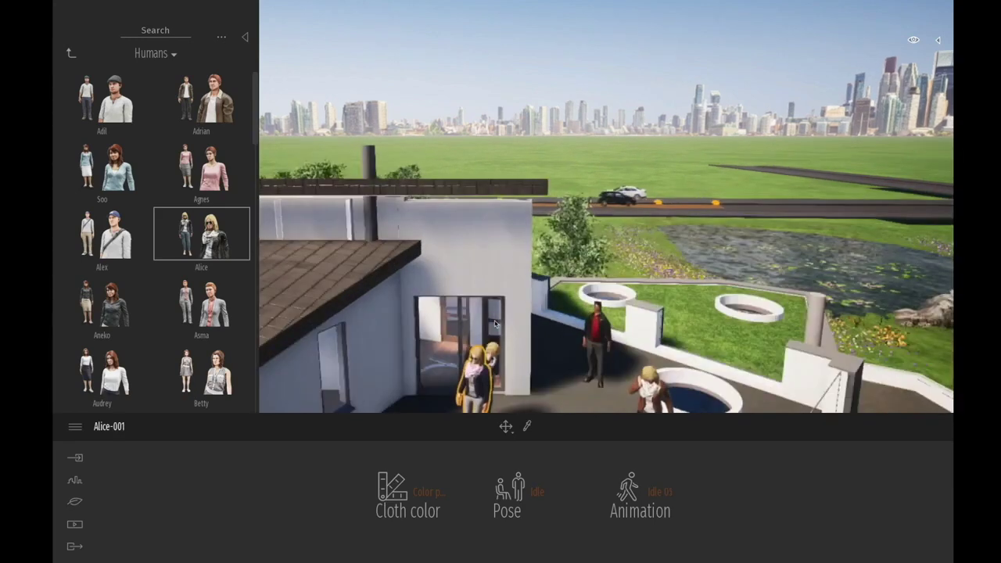
pyautogui.moveTo(501, 250); pyautogui.dragTo(507, 130, button='middle')
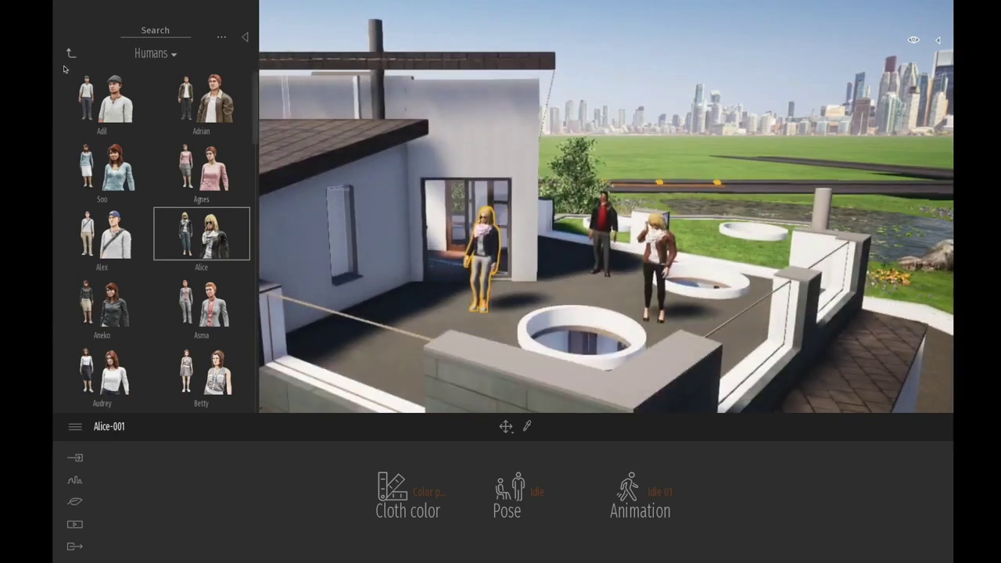
pyautogui.click(70, 53)
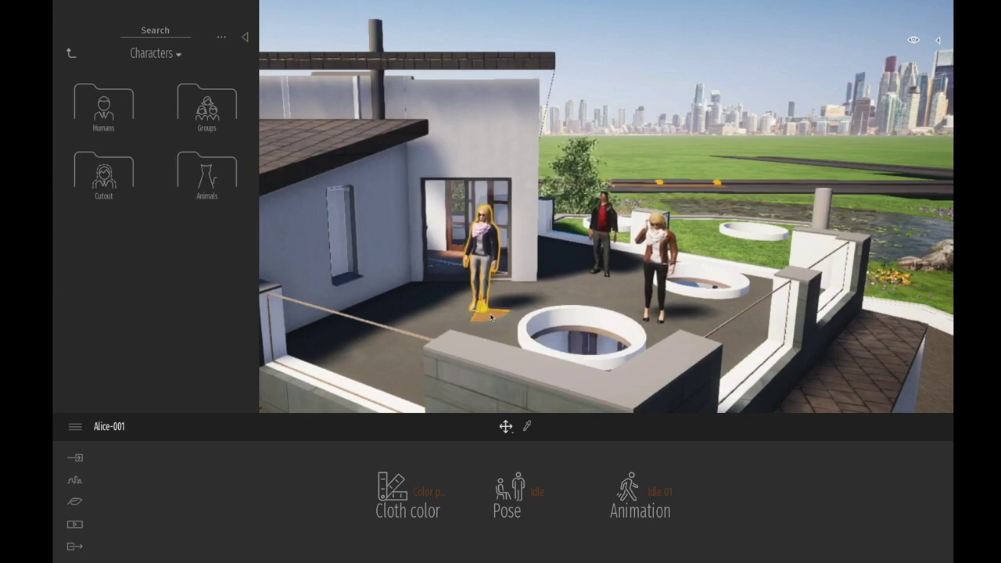
pyautogui.moveTo(495, 287); pyautogui.dragTo(651, 299)
pyautogui.click(657, 311)
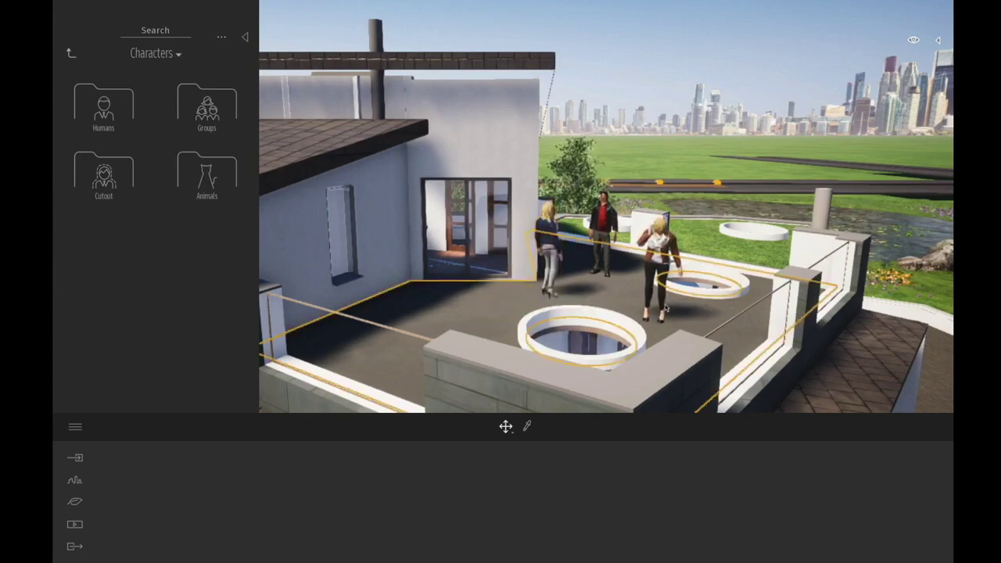
pyautogui.moveTo(634, 314); pyautogui.dragTo(548, 297)
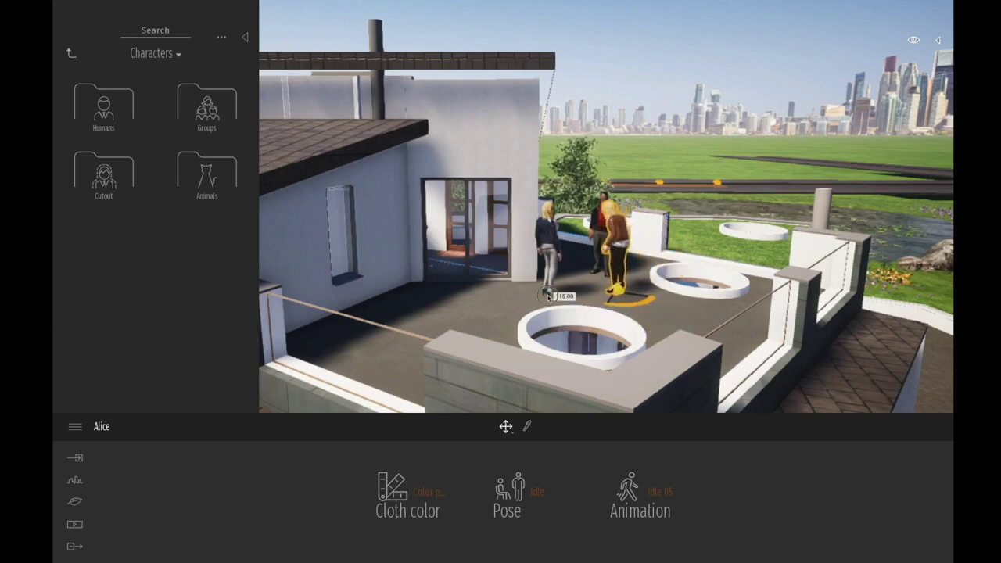
# Step: Place an Aneko character from the Humans library on the upper balcony beside the roof terrace
pyautogui.moveTo(655, 315); pyautogui.dragTo(561, 289, button='middle')
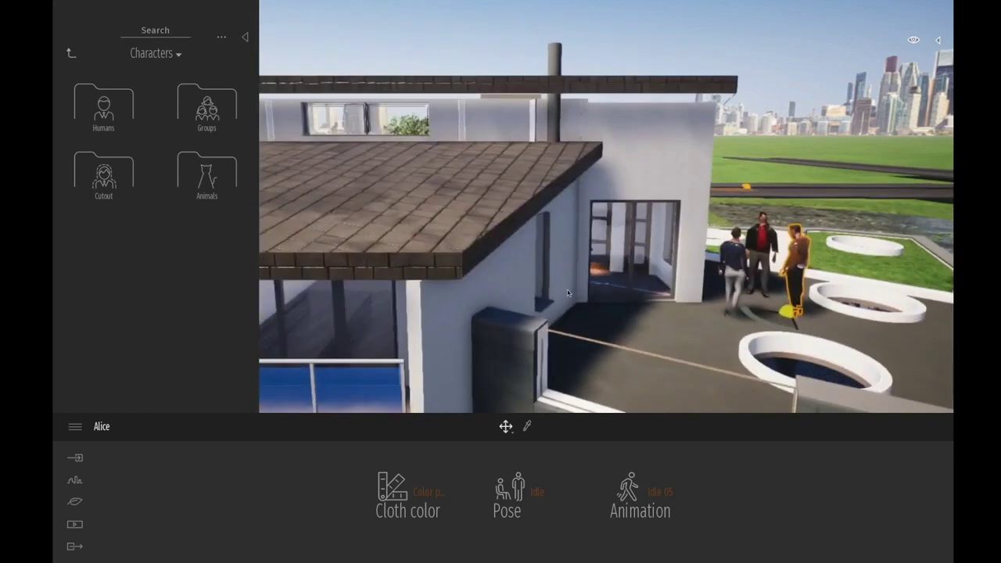
pyautogui.scroll(-3, 562, 290)
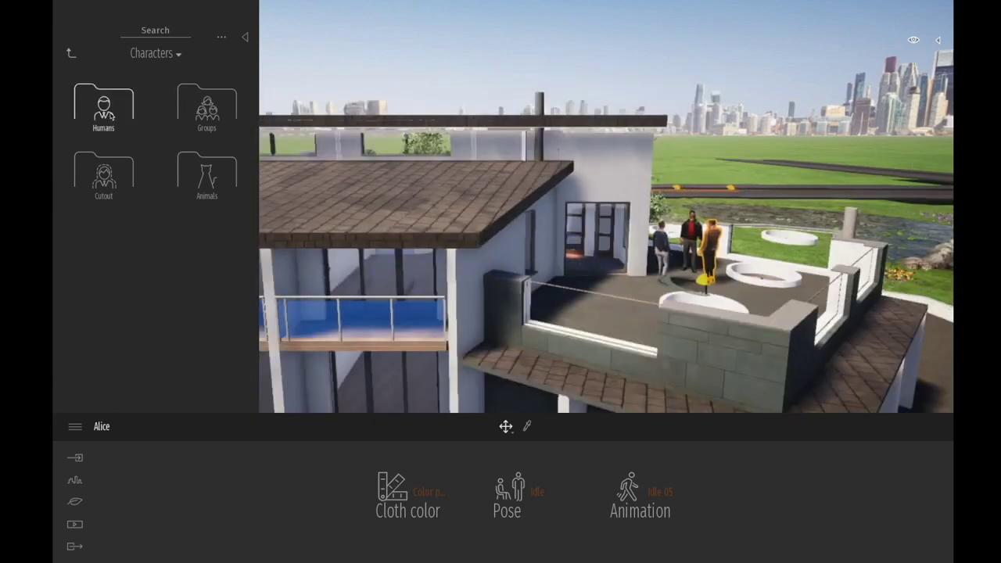
pyautogui.click(112, 115)
pyautogui.moveTo(387, 330); pyautogui.dragTo(387, 364, button='middle')
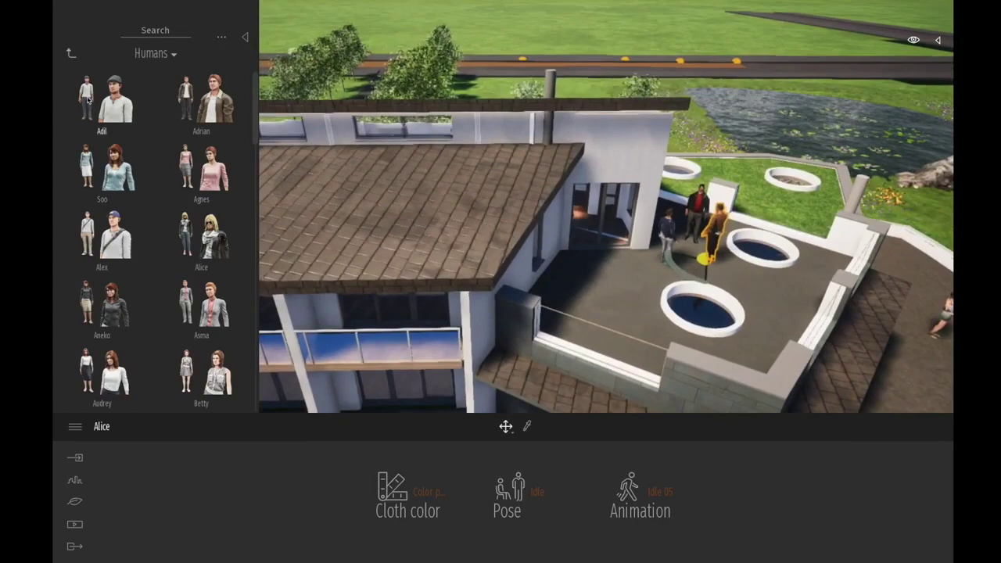
pyautogui.scroll(3, 418, 377)
pyautogui.scroll(10, 413, 374)
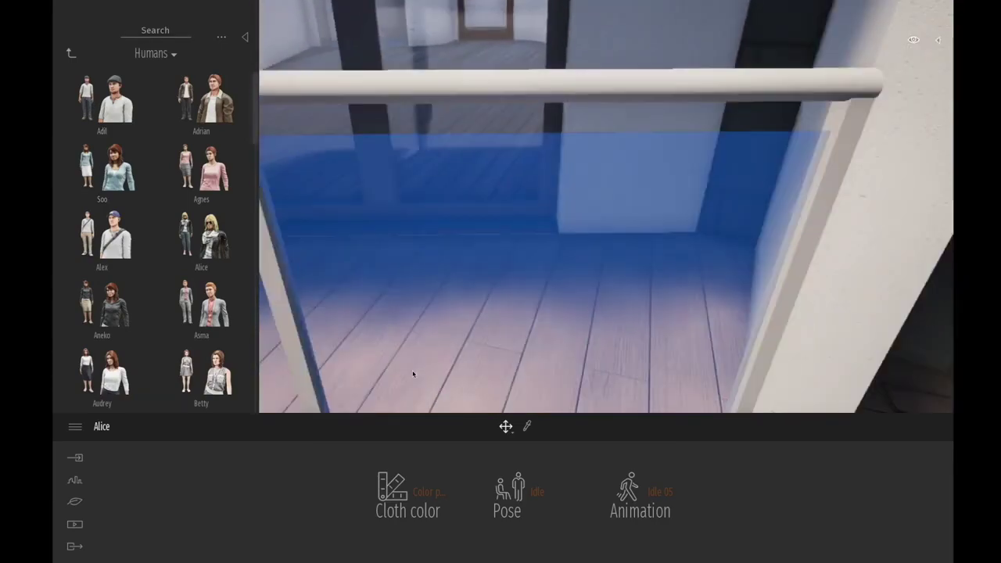
pyautogui.scroll(3, 413, 374)
pyautogui.moveTo(107, 306); pyautogui.dragTo(606, 356)
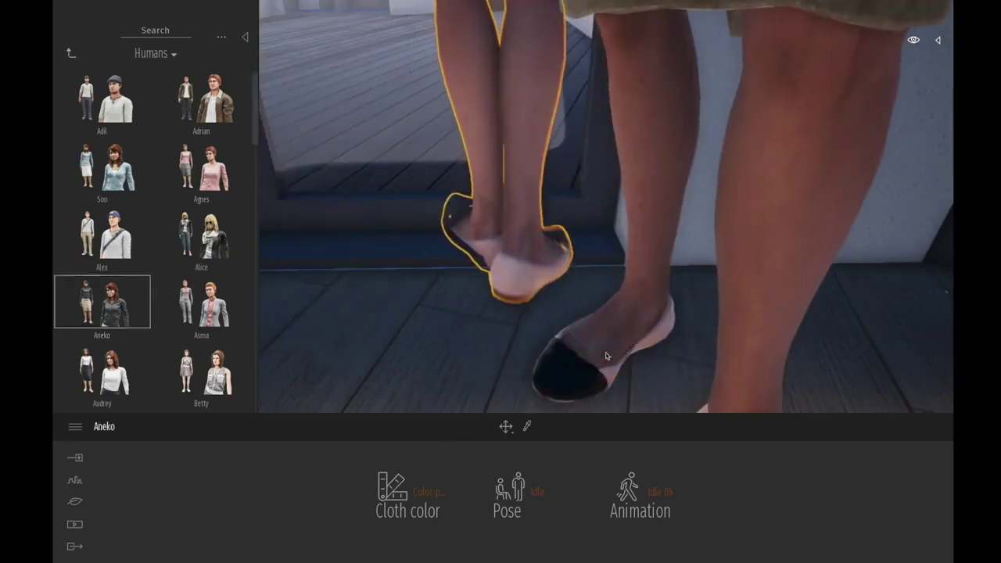
# Step: Place an Agnes character inside the ground-floor room beneath the balcony
pyautogui.scroll(-10, 606, 356)
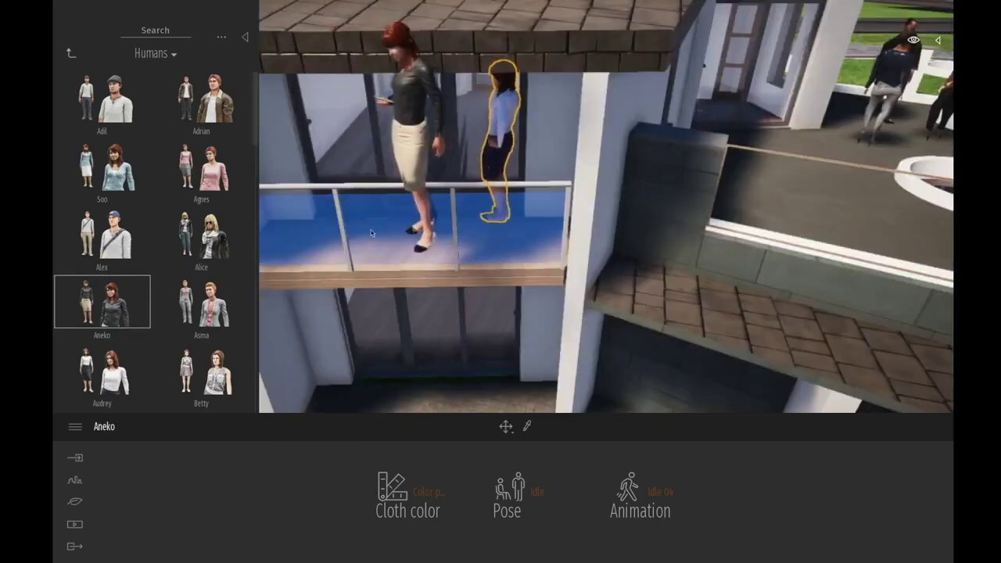
pyautogui.press('a')
pyautogui.press('d')
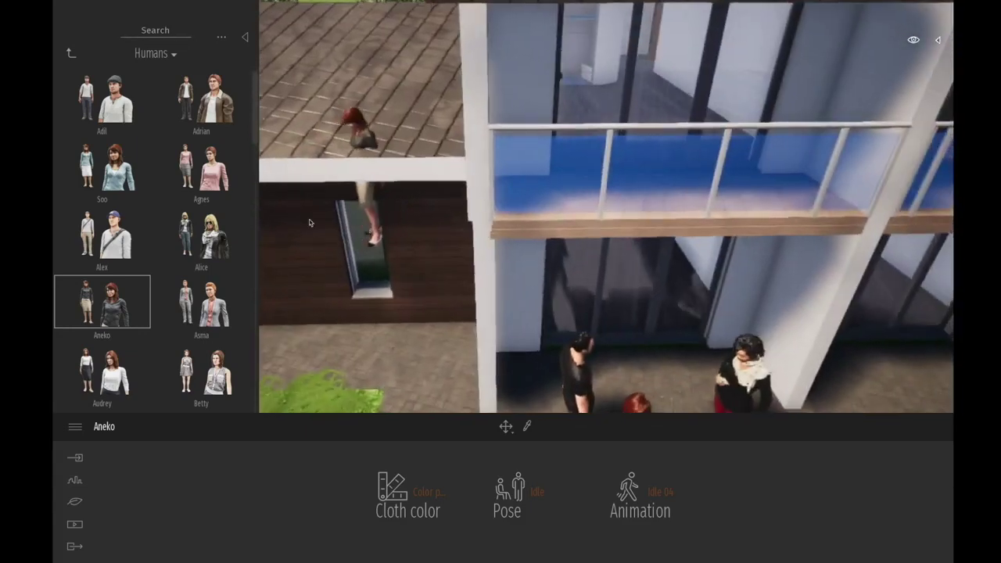
pyautogui.moveTo(201, 167); pyautogui.dragTo(542, 294)
pyautogui.press('d')
pyautogui.press('e')
pyautogui.press('w')
pyautogui.press('q')
pyautogui.press('w')
pyautogui.press('w')
pyautogui.click(543, 296)
pyautogui.scroll(-6, 629, 278)
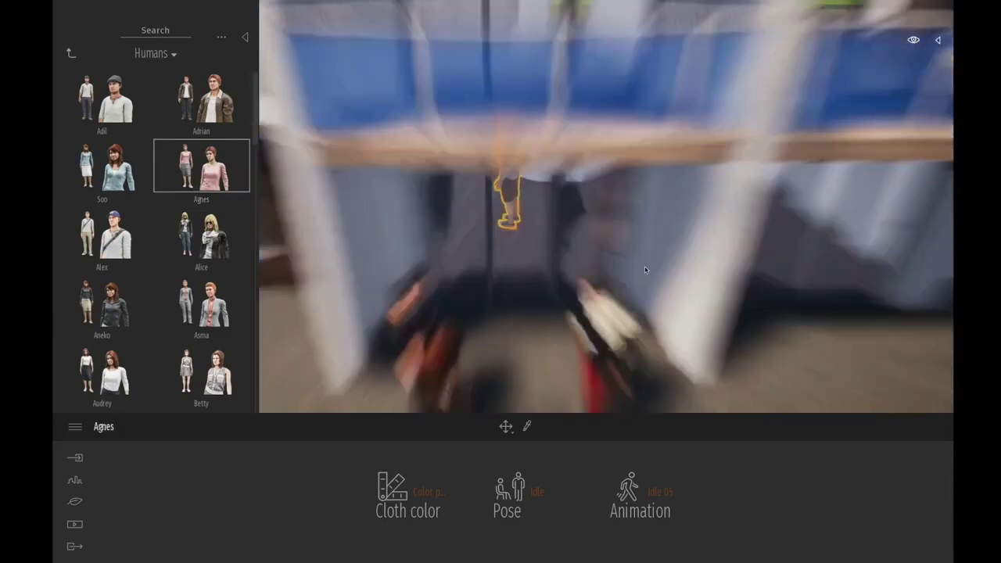
# Step: Try placing another Agnes character on the empty bay of the upper balcony and delete it
pyautogui.scroll(4, 617, 180)
pyautogui.scroll(2, 549, 259)
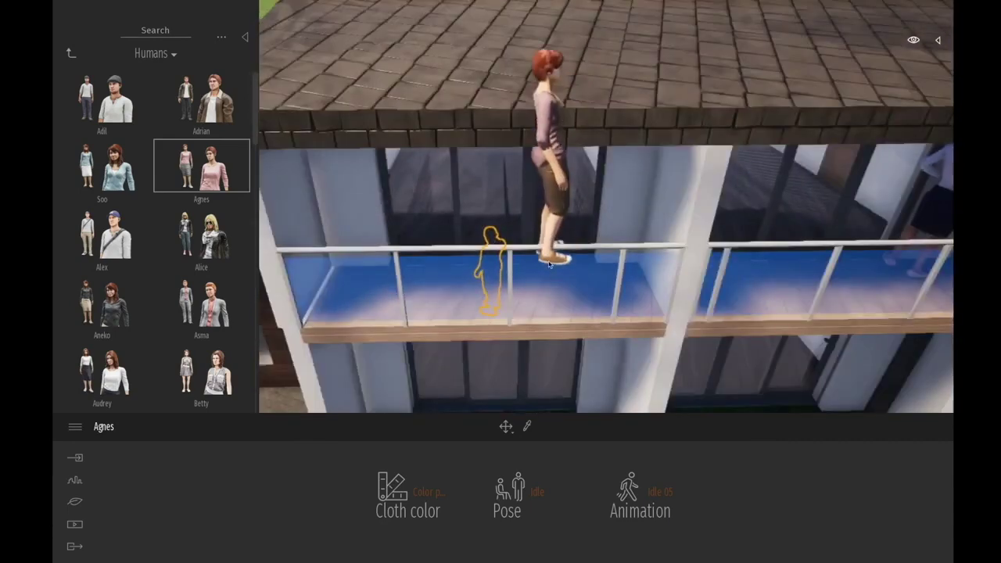
pyautogui.scroll(2, 549, 264)
pyautogui.scroll(3, 550, 293)
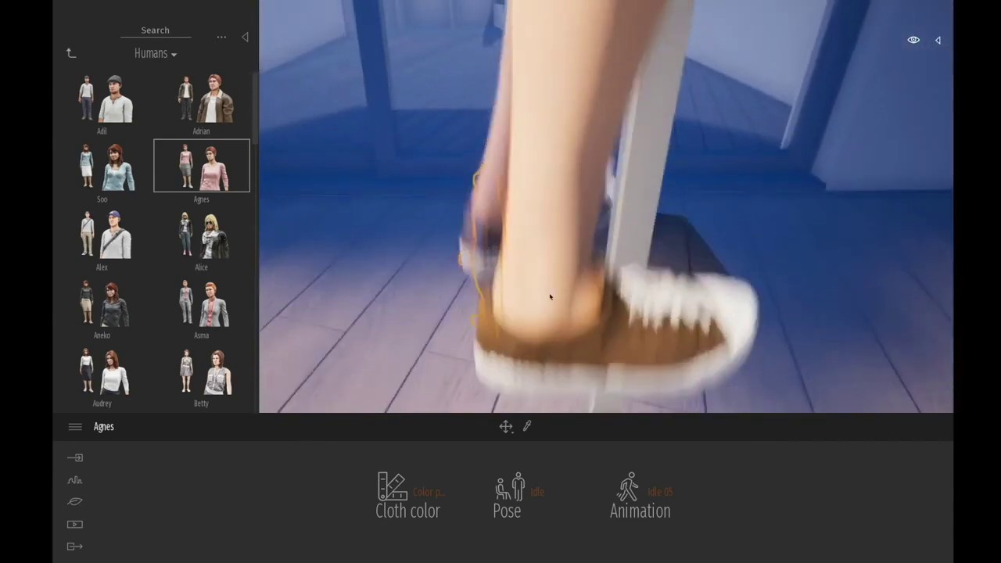
pyautogui.click(424, 322)
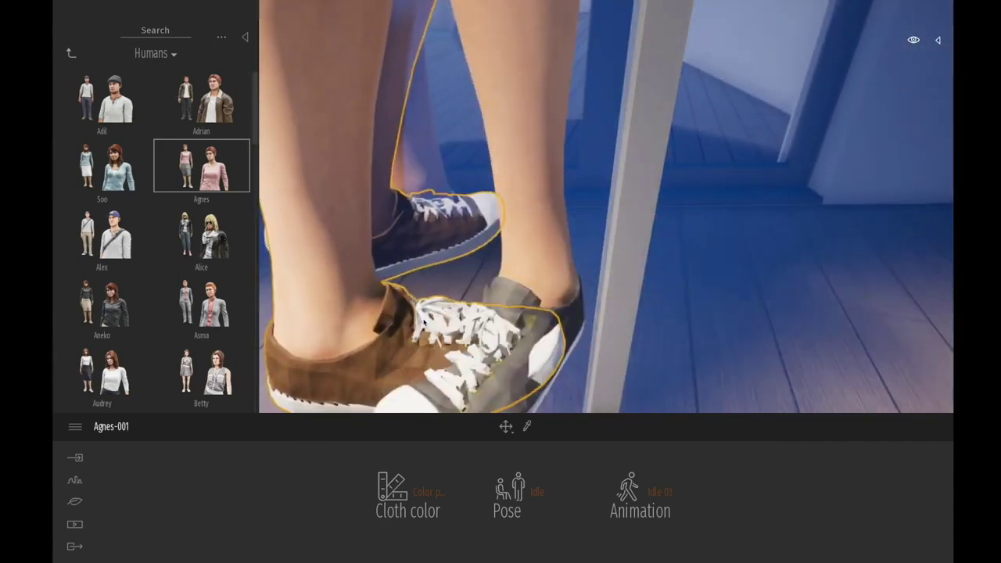
pyautogui.scroll(-5, 424, 322)
pyautogui.scroll(1, 569, 289)
pyautogui.moveTo(569, 288); pyautogui.dragTo(584, 344, button='right')
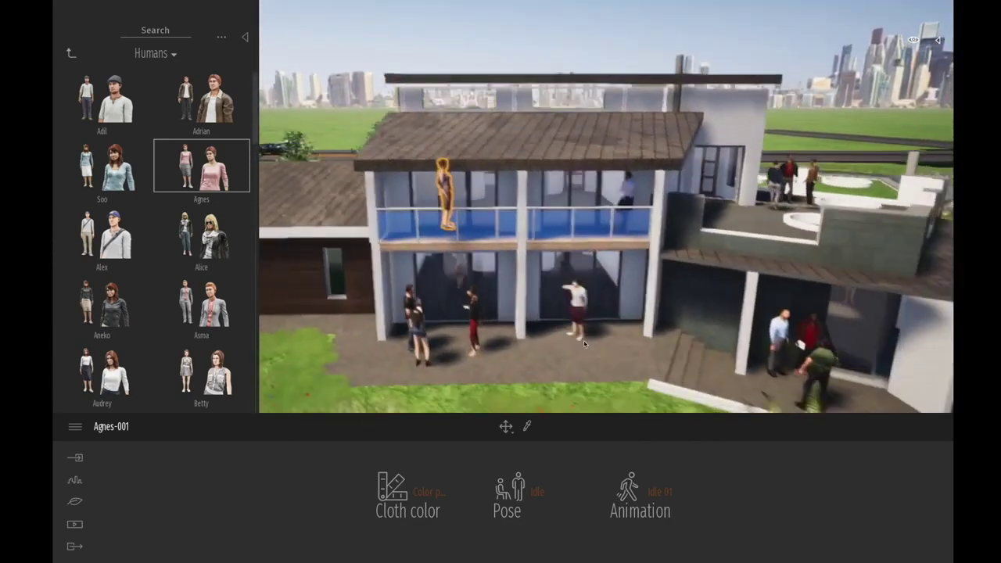
pyautogui.press('Delete')
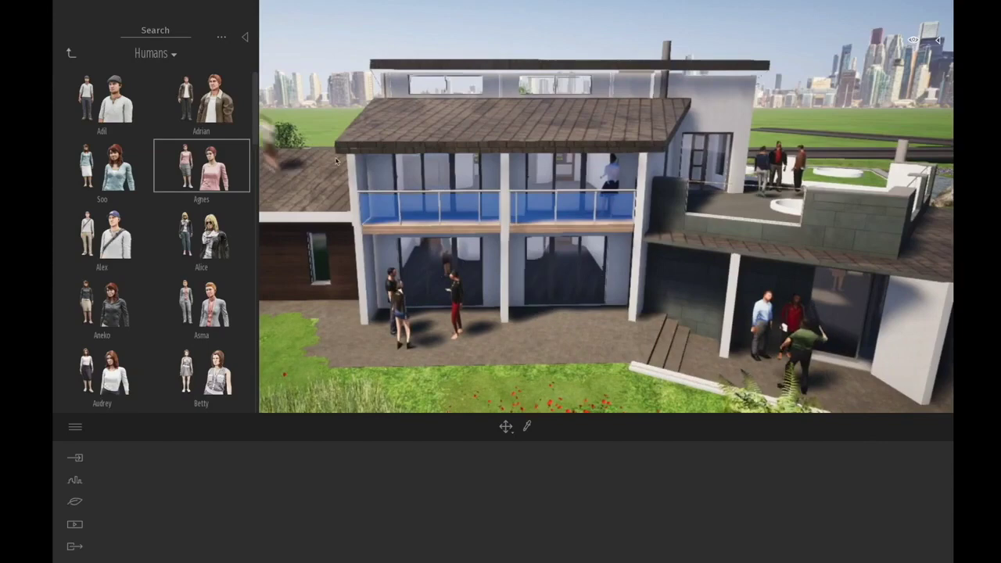
# Step: Place an Agnes and a Louise character side by side on the paving in front of the house
pyautogui.click(591, 341)
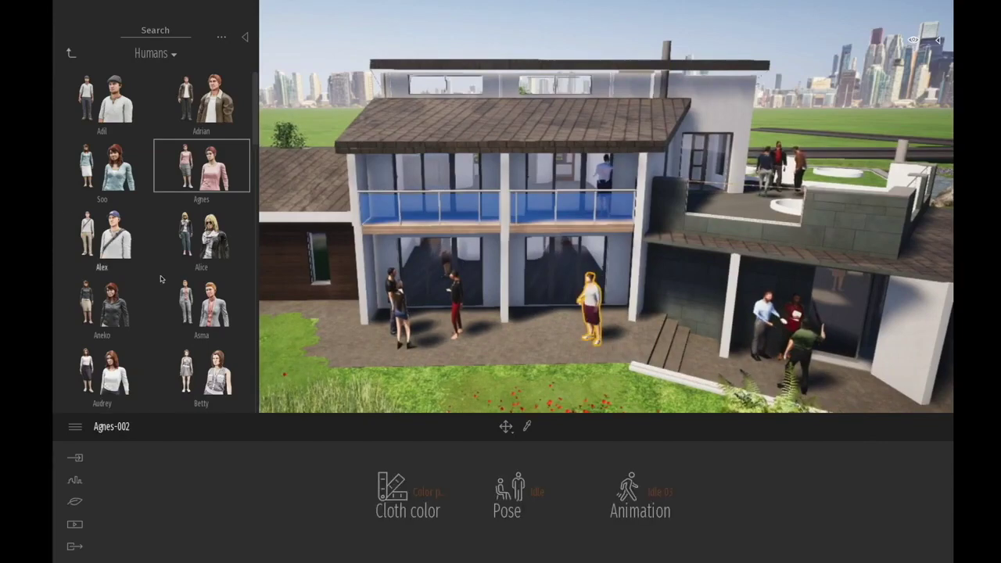
pyautogui.scroll(-15, 197, 328)
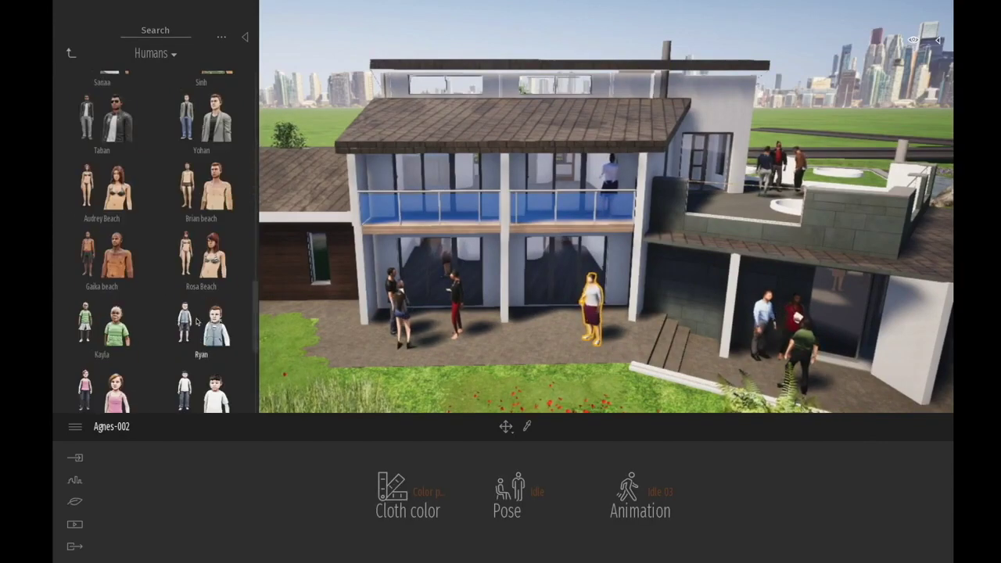
pyautogui.scroll(-3, 165, 259)
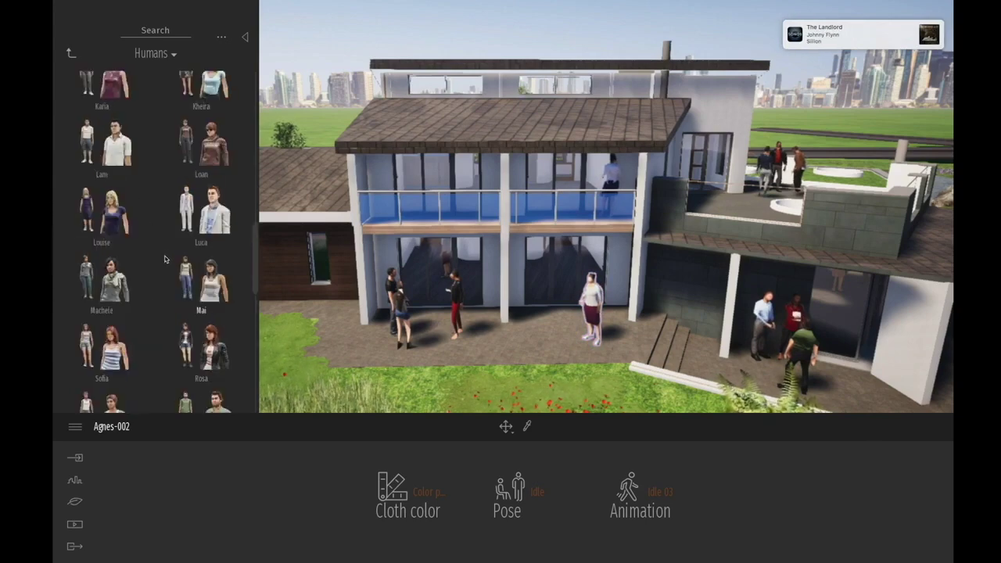
pyautogui.moveTo(108, 200); pyautogui.dragTo(544, 347)
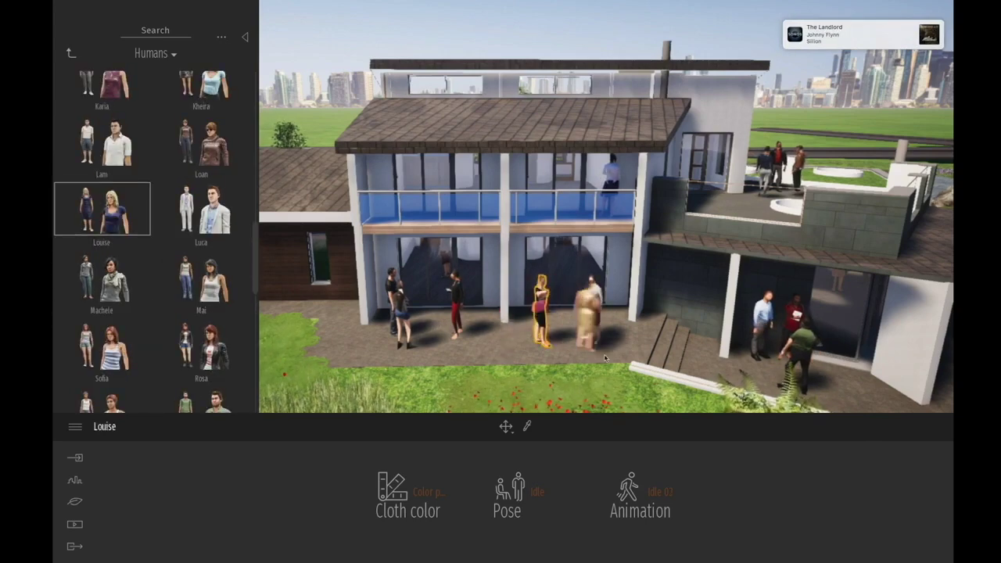
# Step: Place two Felix cats from the Animals library on the curved patio beside the group of standing people
pyautogui.click(70, 53)
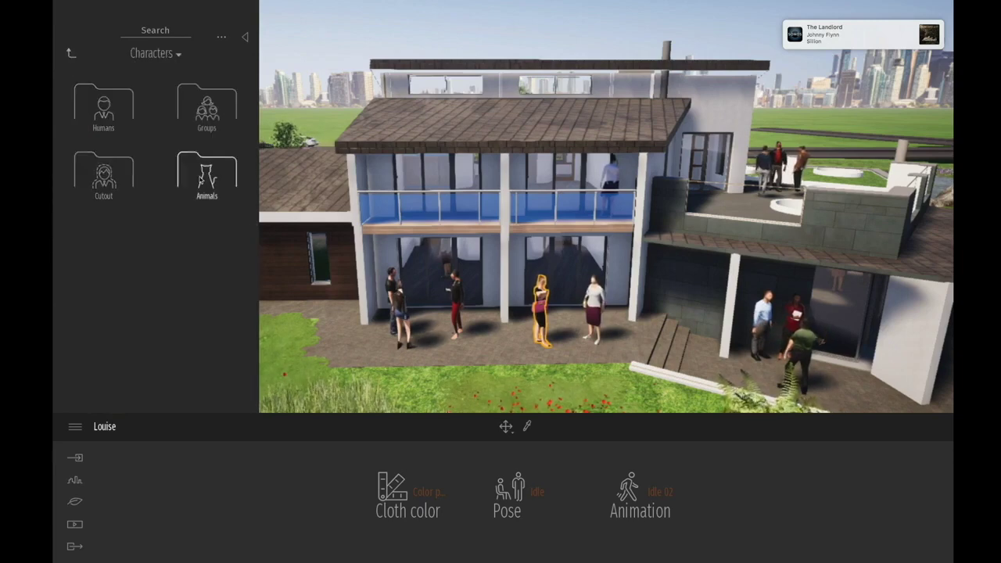
pyautogui.click(207, 174)
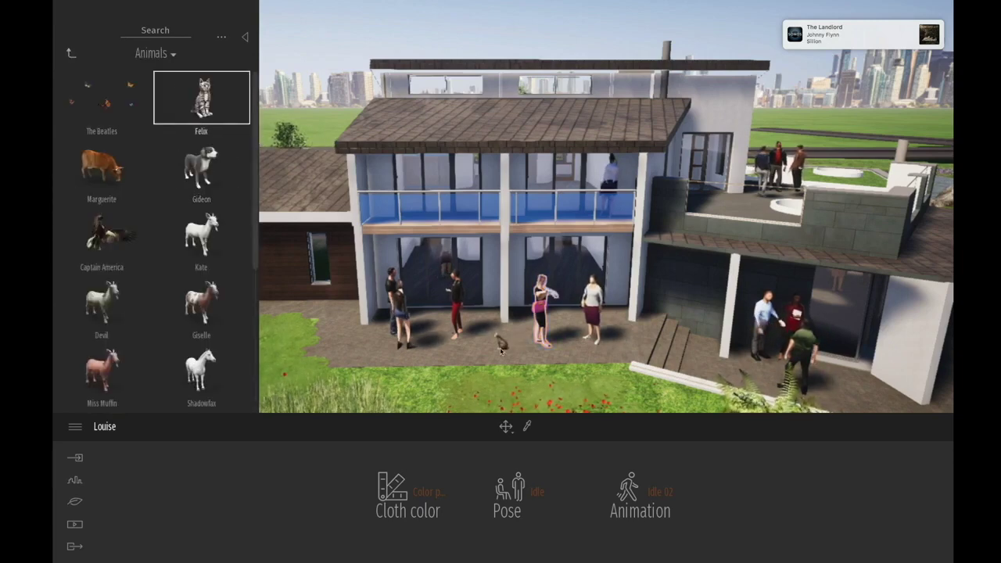
pyautogui.click(501, 350)
pyautogui.moveTo(501, 350); pyautogui.dragTo(750, 367, button='middle')
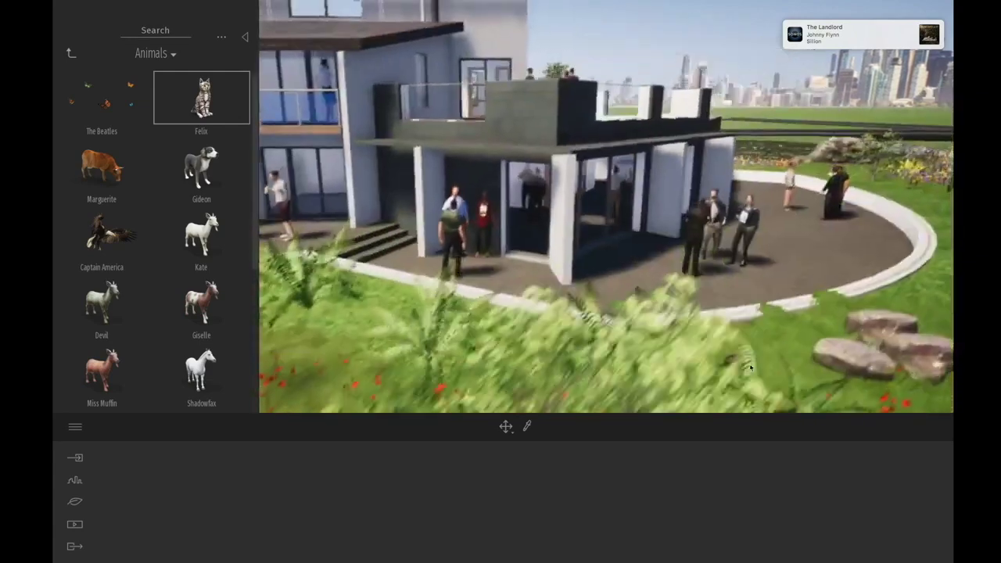
pyautogui.moveTo(750, 367); pyautogui.dragTo(799, 377, button='right')
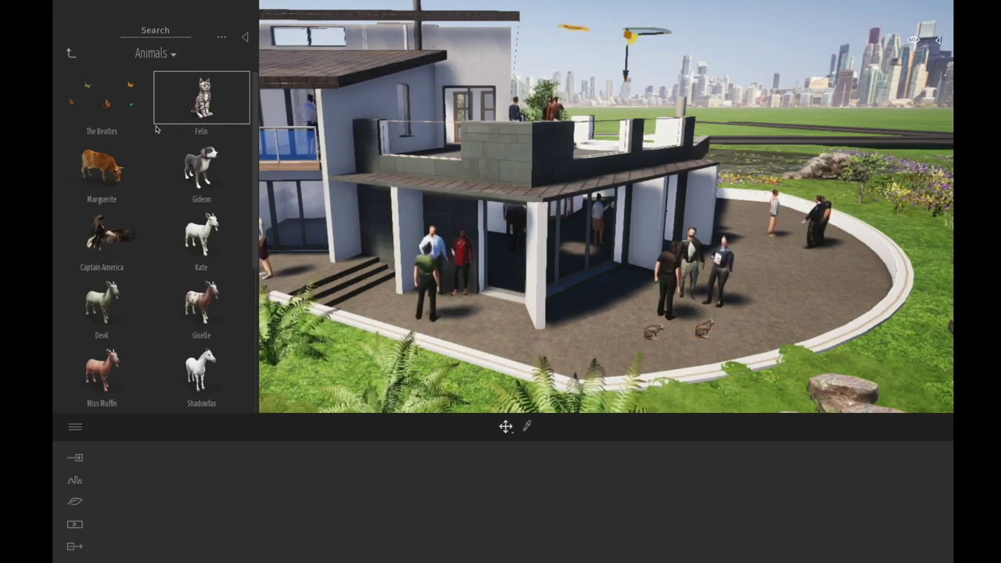
# Step: Place The Beatles butterflies in front of the house near the people at the covered porch
pyautogui.moveTo(582, 277); pyautogui.dragTo(725, 194, button='middle')
pyautogui.moveTo(606, 206); pyautogui.dragTo(643, 215, button='right')
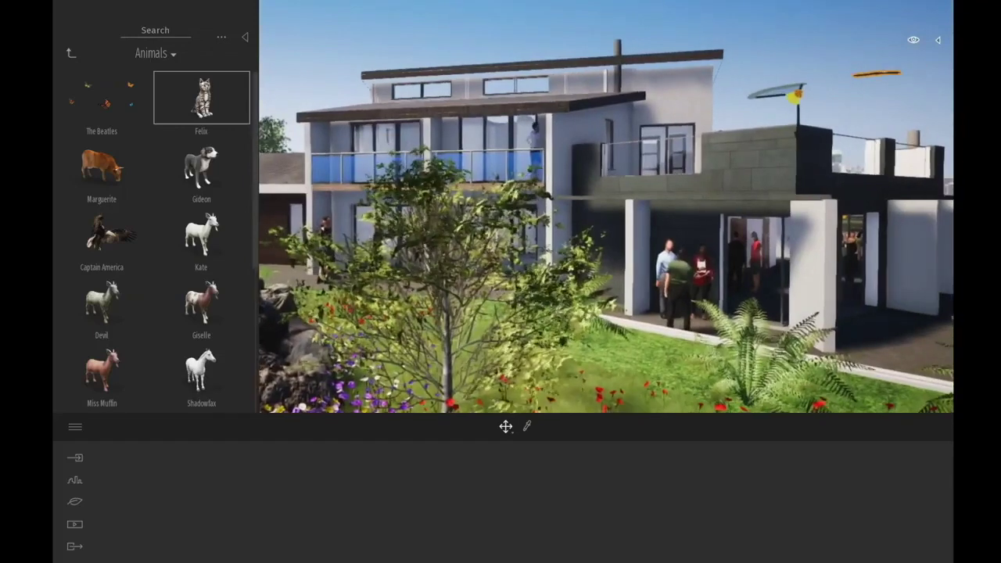
pyautogui.click(109, 116)
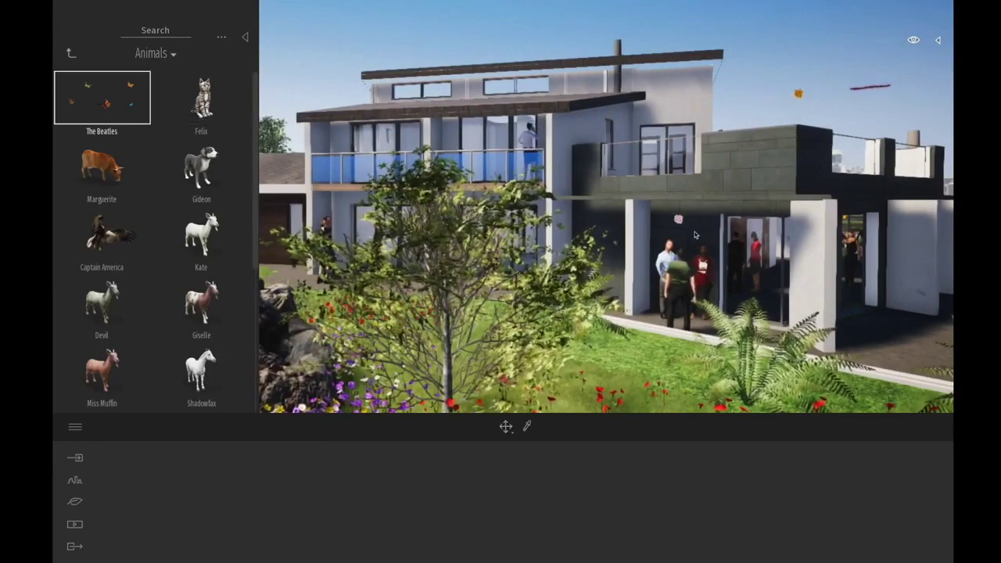
pyautogui.click(722, 248)
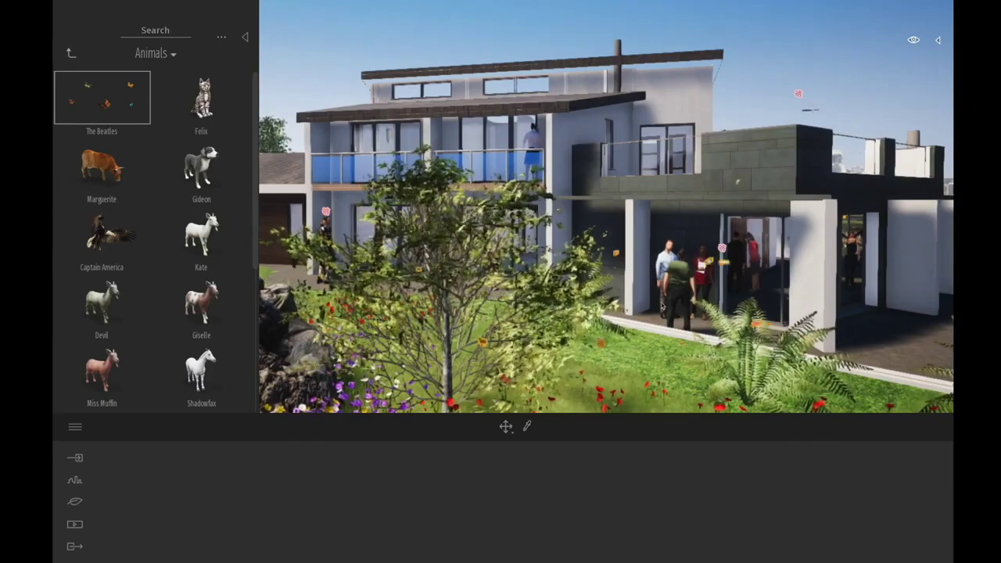
# Step: Add flying birds from the Animals library to the sky around the house
pyautogui.press('d')
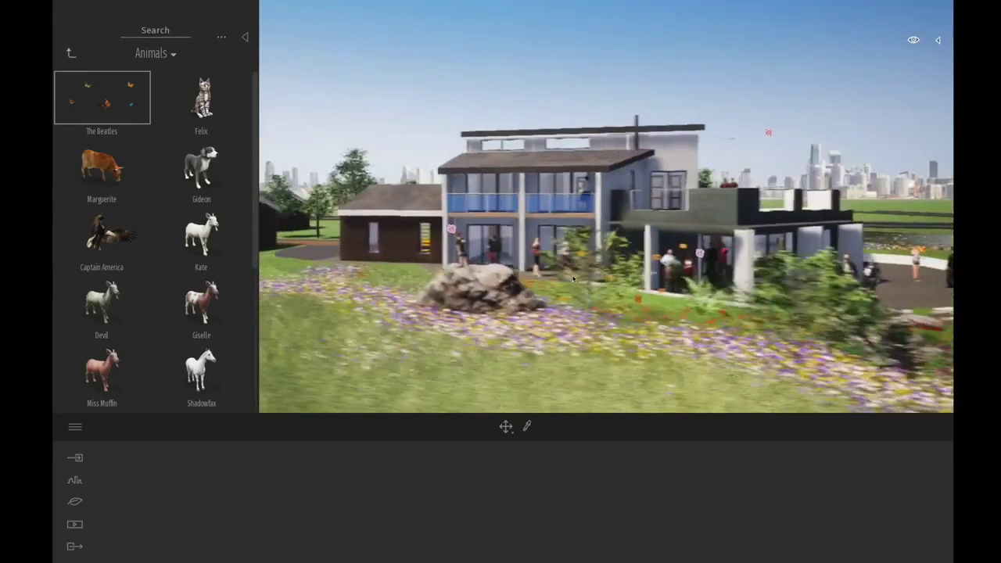
pyautogui.scroll(-3, 120, 199)
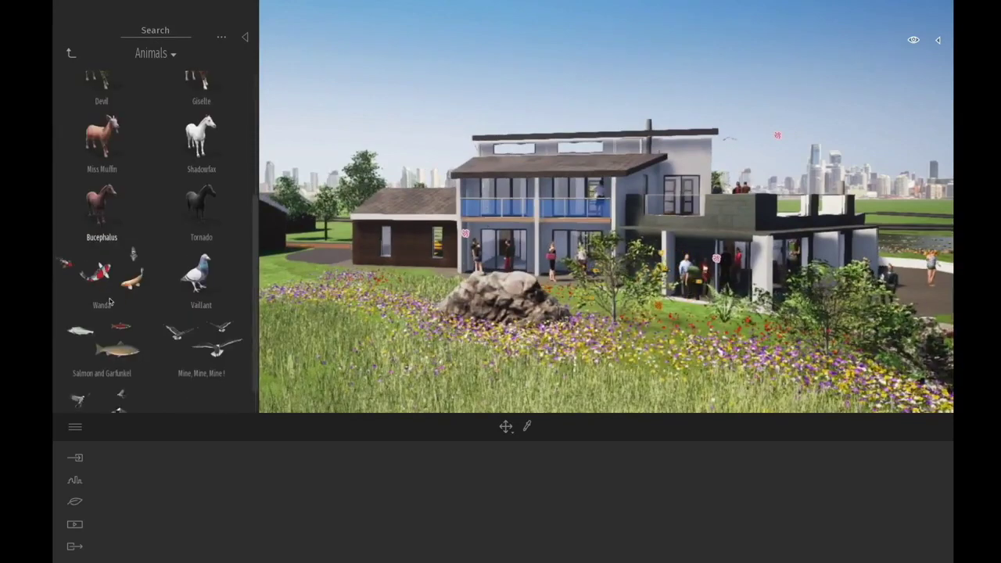
pyautogui.scroll(-1, 103, 339)
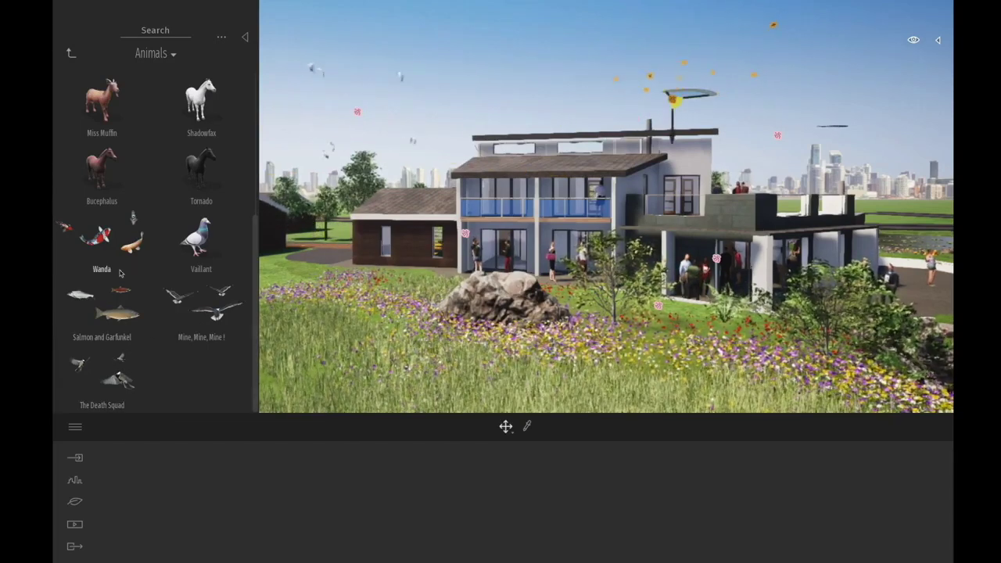
# Step: Place groups of Wanda koi fish from the Animals library in the water-lily pond beside the brown horse
pyautogui.press('d')
pyautogui.press('e')
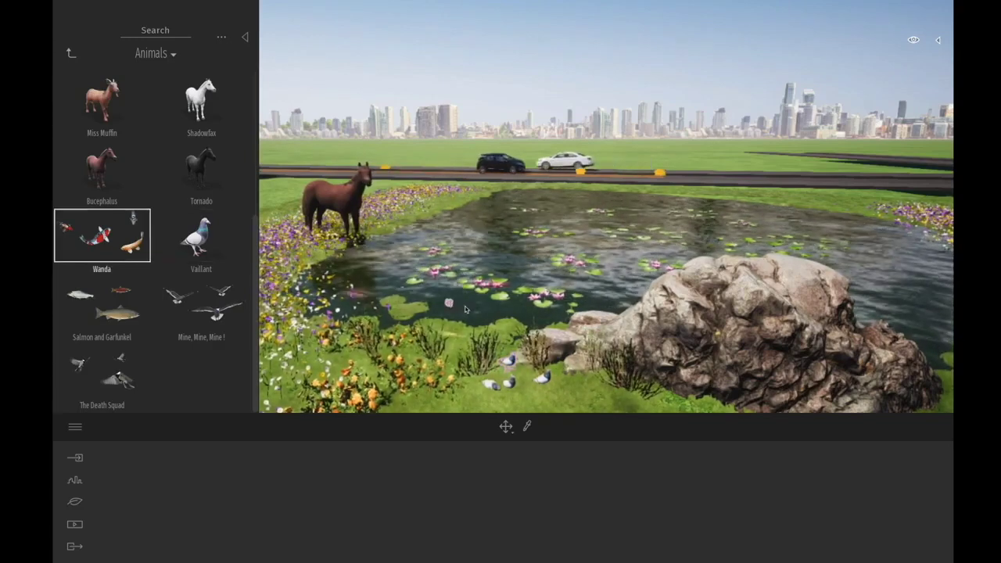
pyautogui.scroll(3, 513, 283)
pyautogui.click(510, 290)
pyautogui.click(513, 303)
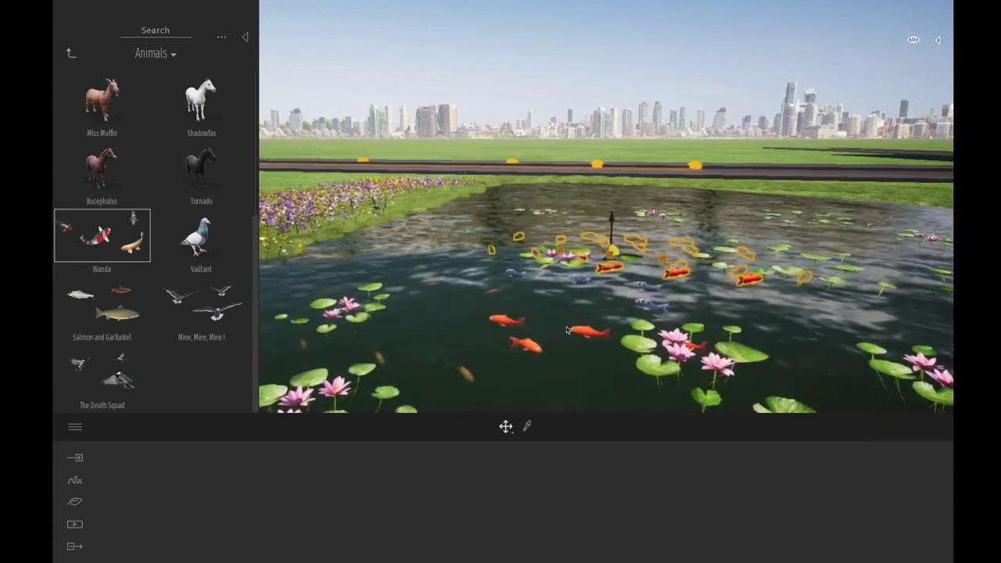
pyautogui.moveTo(570, 334); pyautogui.dragTo(596, 267, button='middle')
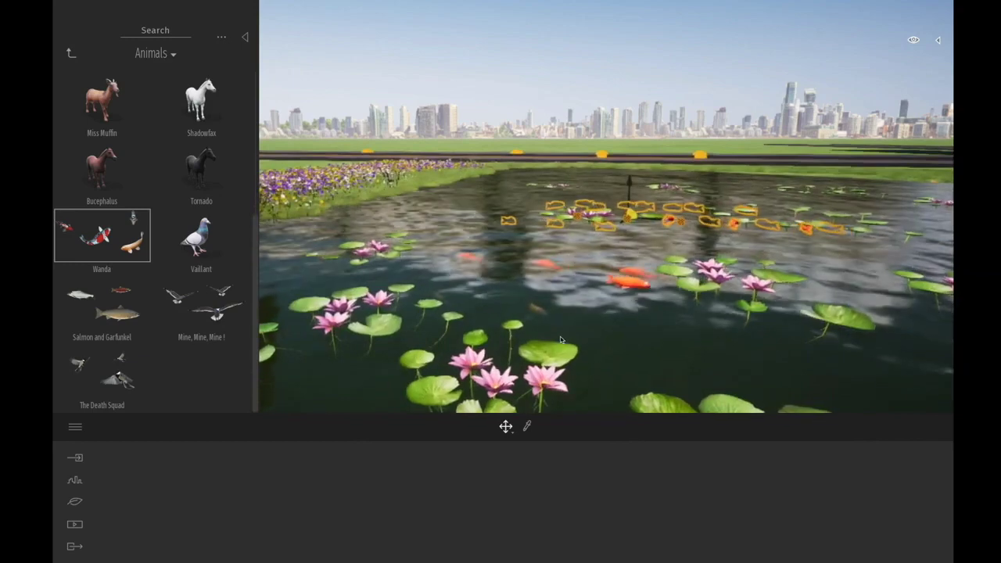
pyautogui.scroll(-5, 560, 339)
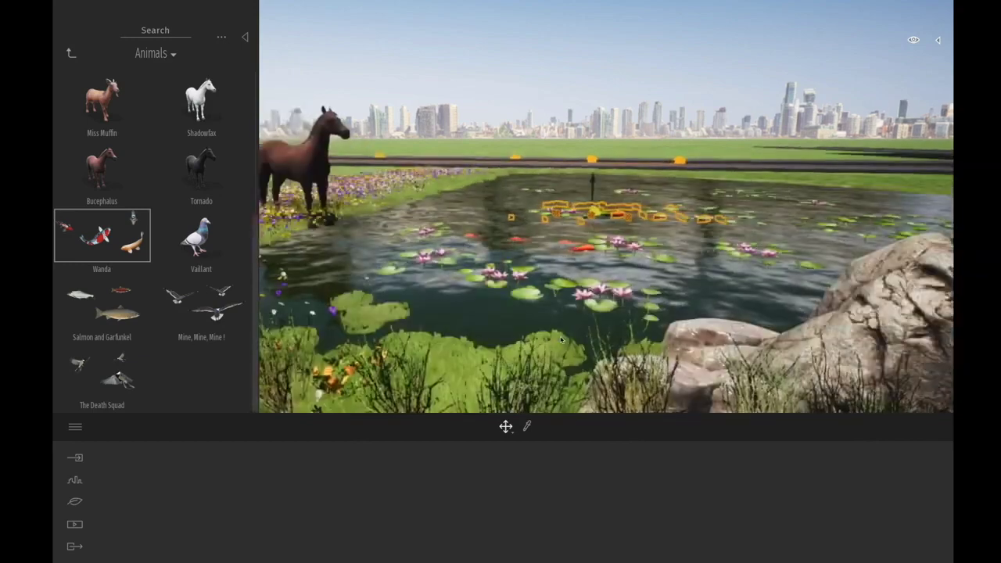
pyautogui.press('e')
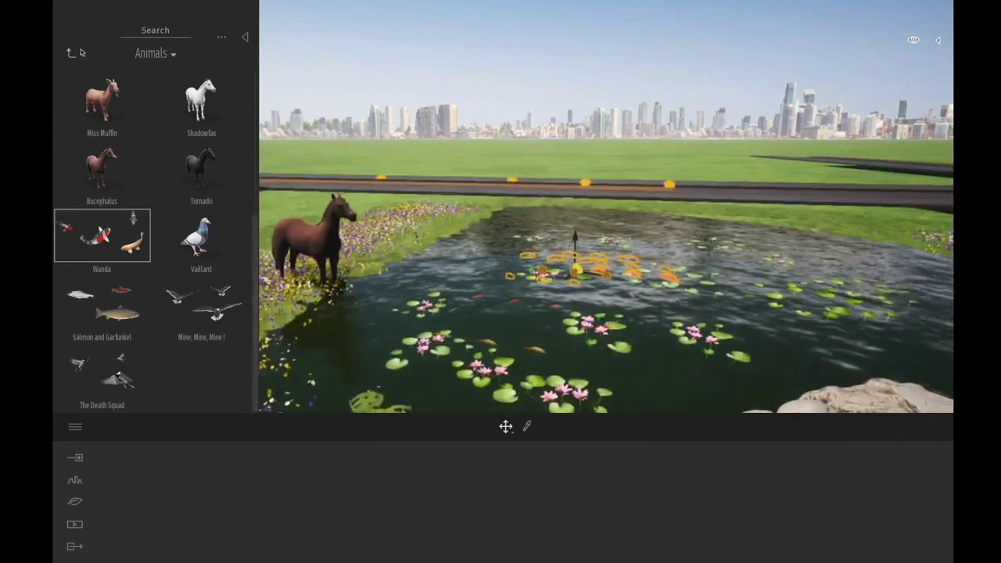
# Step: Place The Beatles butterflies from the Animals library over the near part of the pond, close to the horse
pyautogui.click(70, 54)
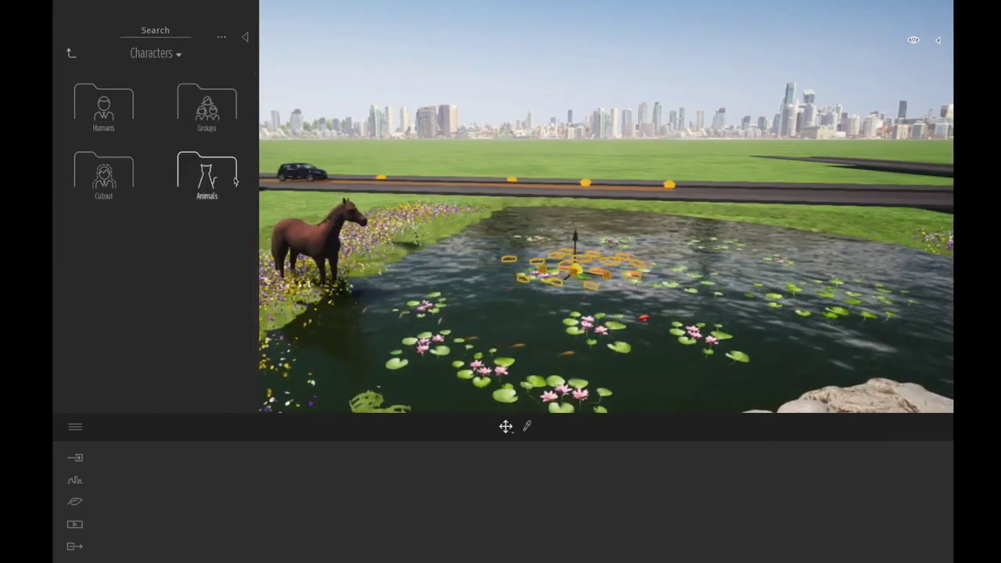
pyautogui.click(207, 174)
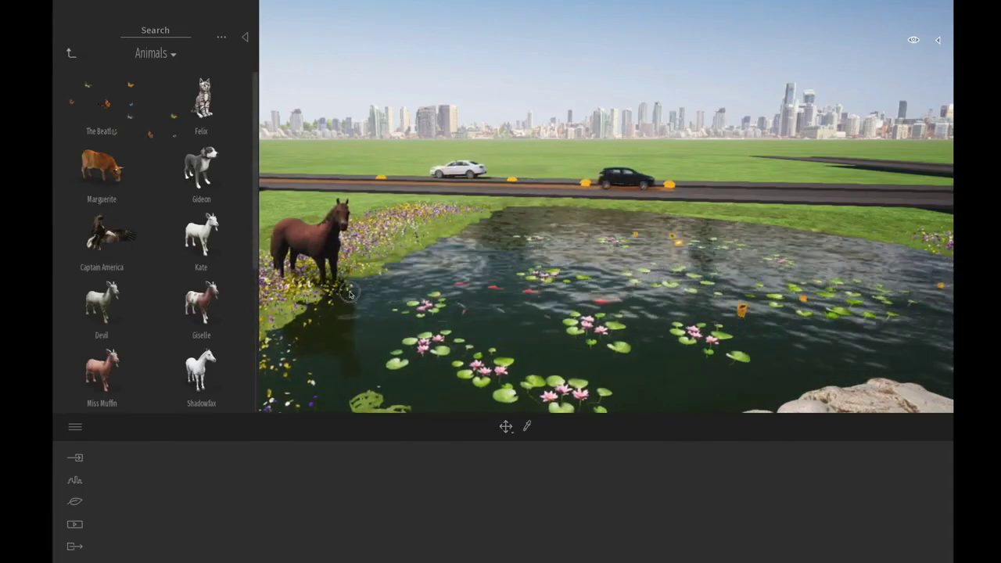
pyautogui.click(70, 53)
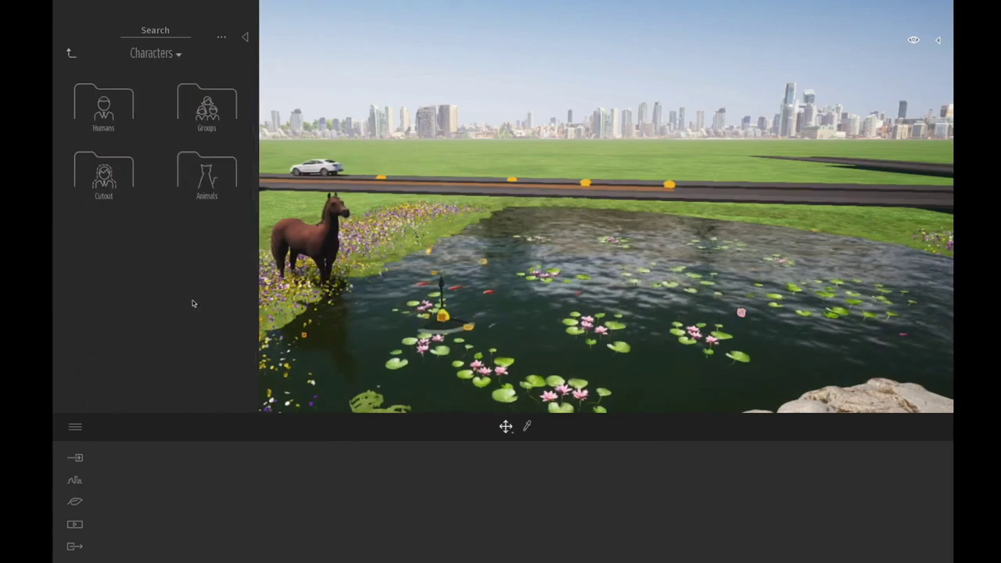
# Step: Set the urban background picture to Countryside
pyautogui.click(77, 462)
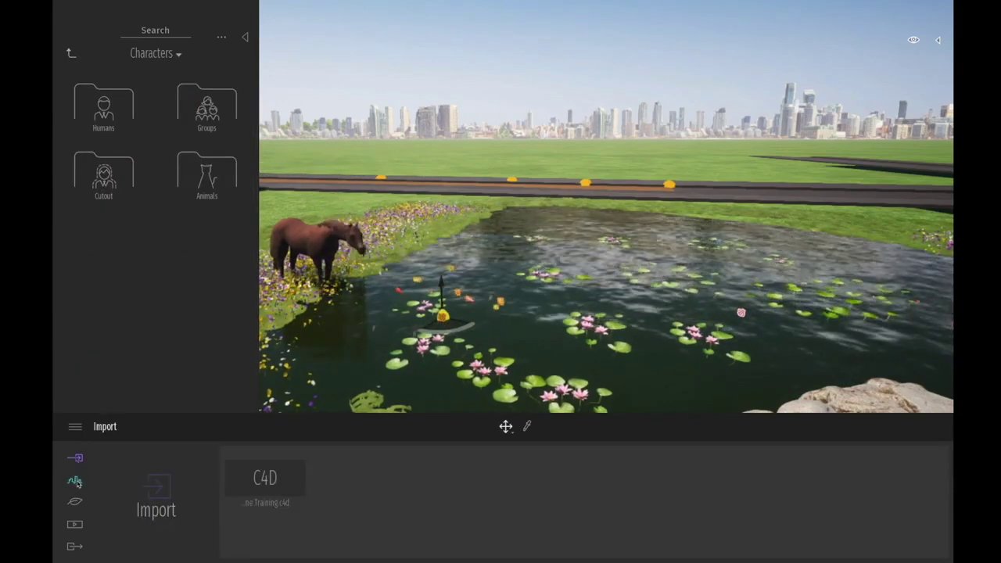
pyautogui.click(76, 481)
pyautogui.click(228, 491)
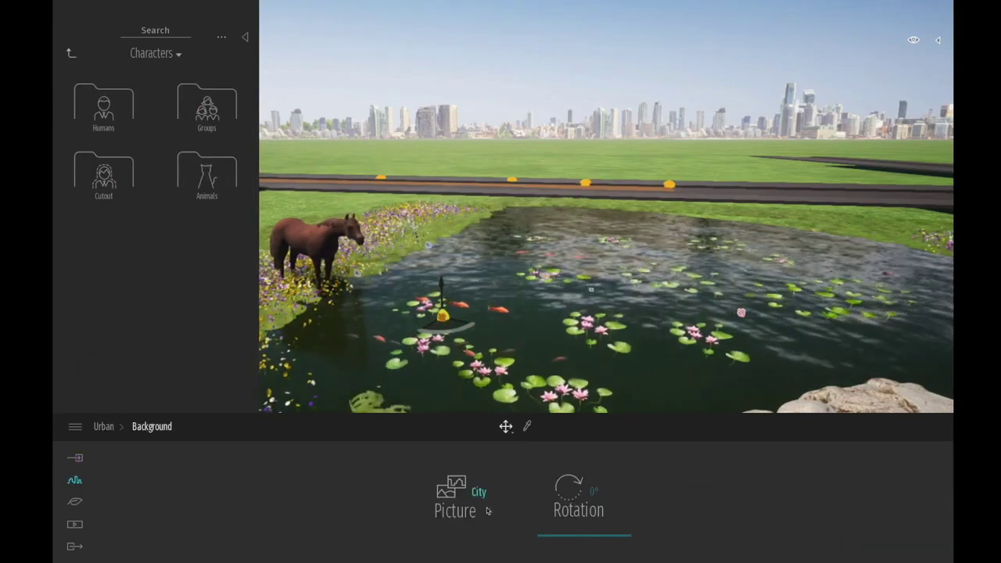
pyautogui.click(454, 493)
pyautogui.click(611, 334)
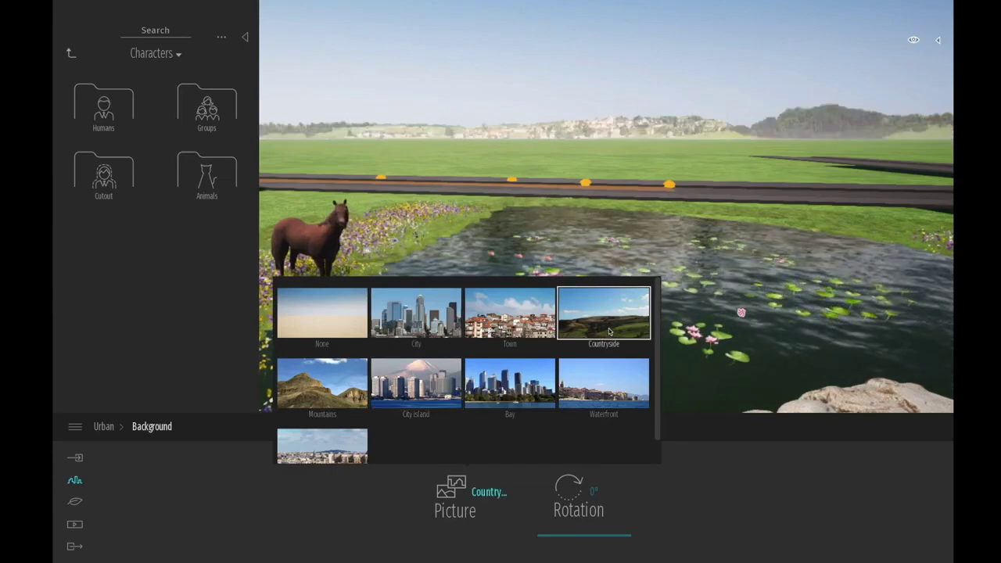
pyautogui.moveTo(331, 95); pyautogui.dragTo(361, 133, button='middle')
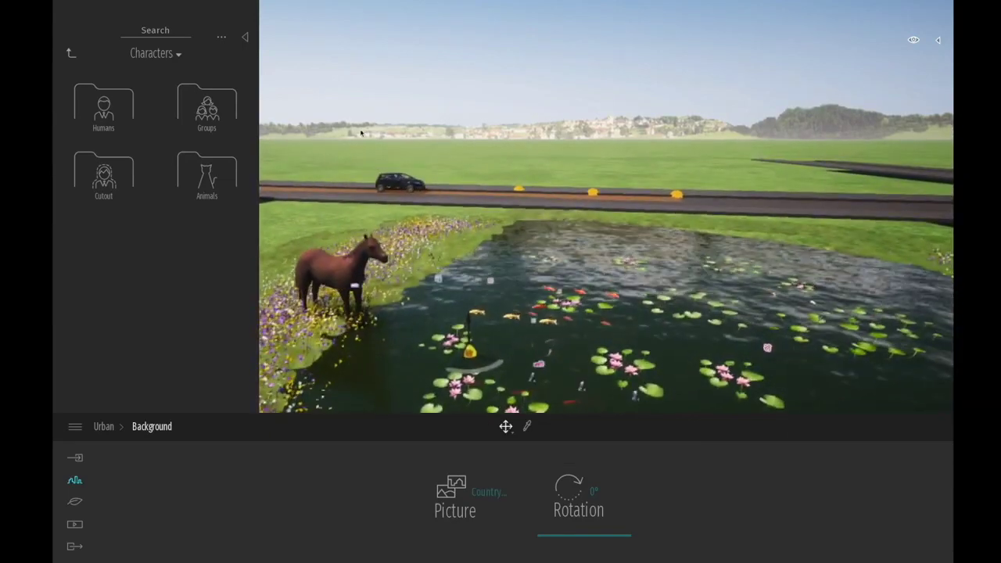
# Step: Look through the Grass and flowers and the Bushes collections of the vegetation library
pyautogui.click(70, 56)
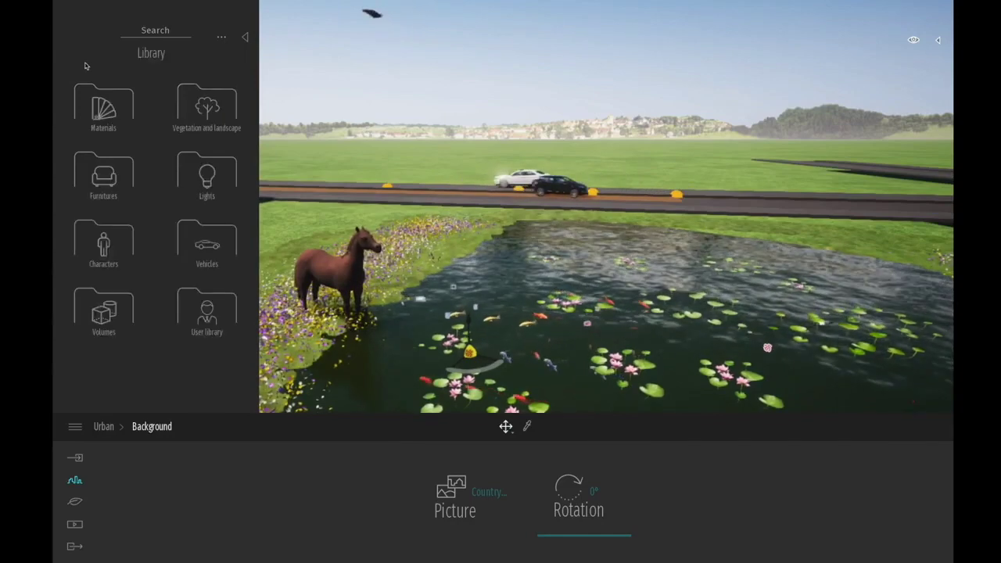
pyautogui.click(205, 121)
pyautogui.moveTo(725, 171); pyautogui.dragTo(705, 219, button='middle')
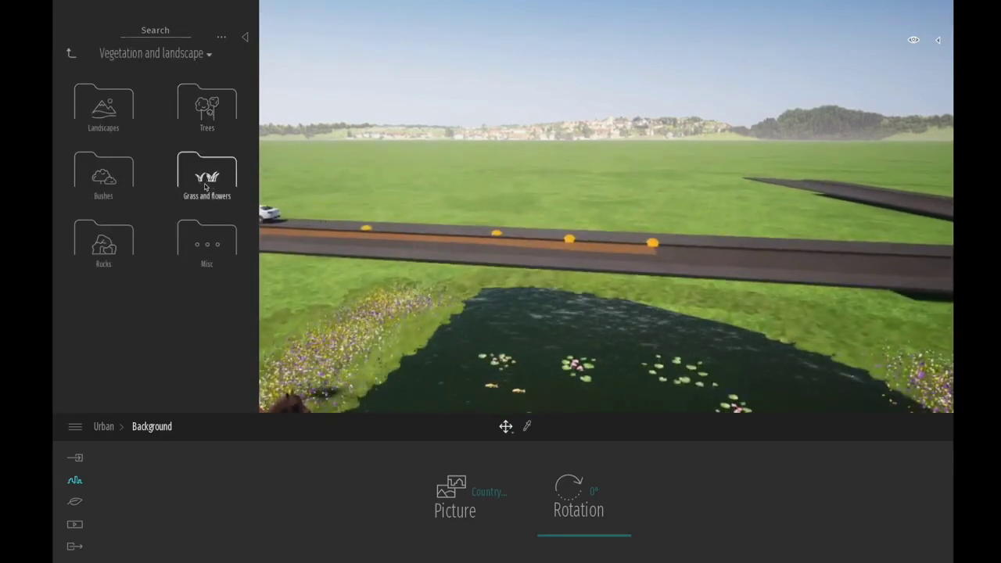
pyautogui.click(206, 187)
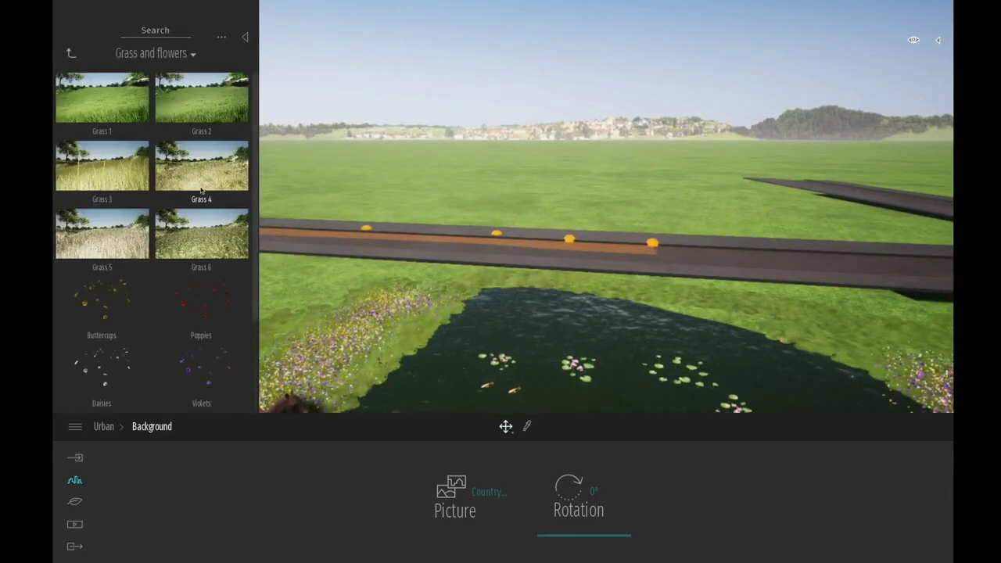
pyautogui.click(69, 52)
pyautogui.click(104, 178)
pyautogui.scroll(-5, 247, 185)
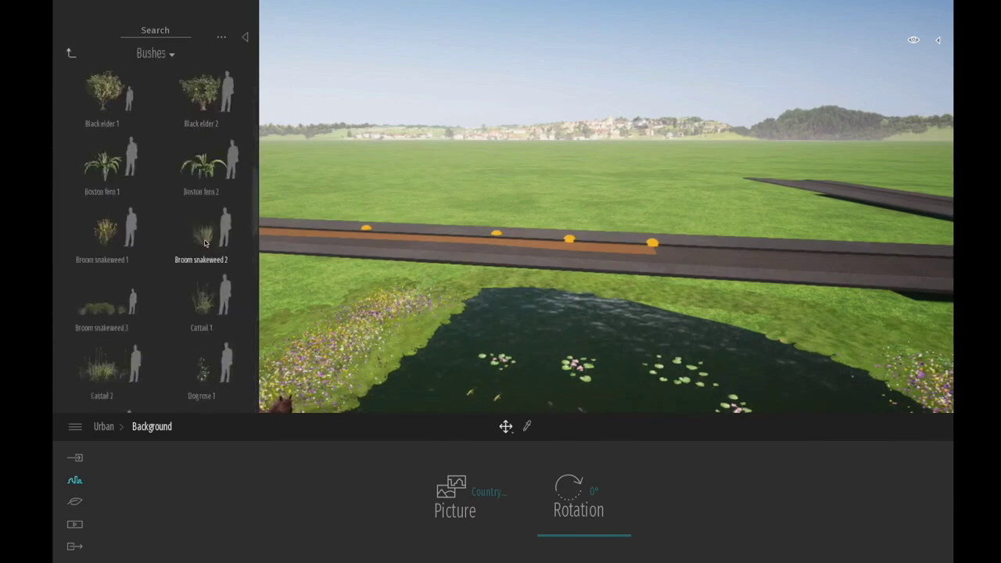
pyautogui.moveTo(257, 291); pyautogui.dragTo(251, 442)
pyautogui.moveTo(255, 358); pyautogui.dragTo(261, 67)
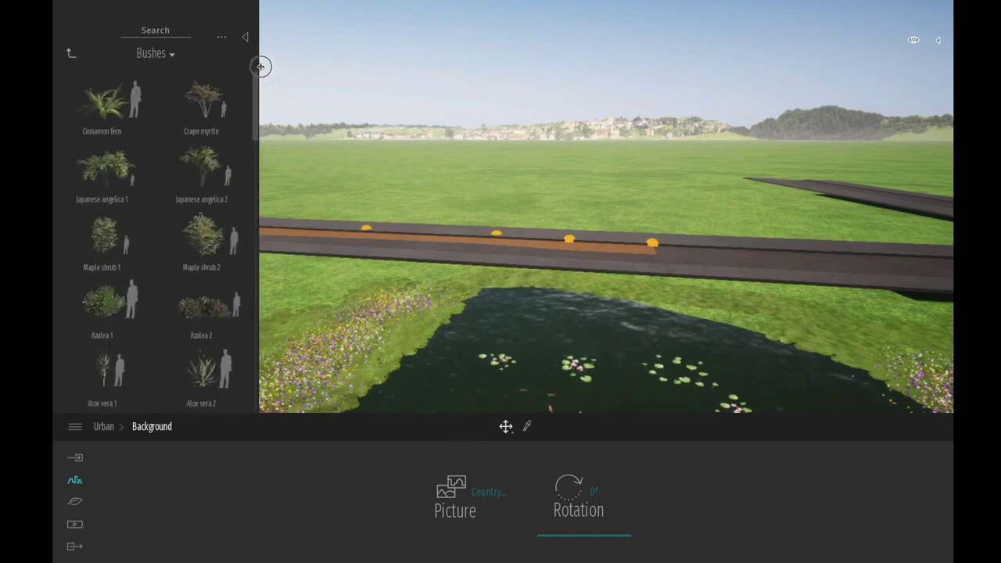
# Step: Place a Laurel hedge from the Misc vegetation on the far grass verge and align it with the road's edge
pyautogui.click(68, 53)
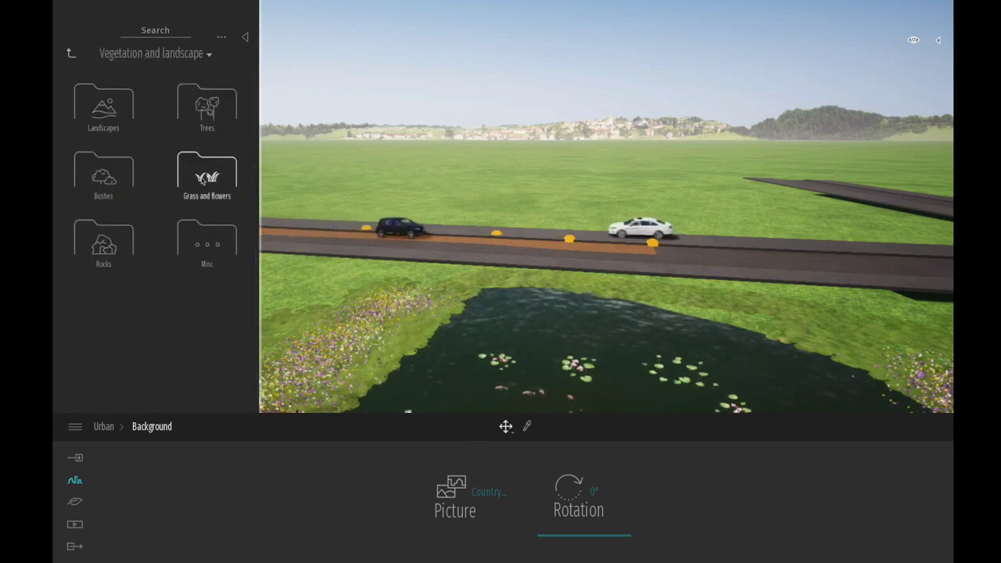
pyautogui.click(213, 247)
pyautogui.moveTo(107, 105); pyautogui.dragTo(810, 239)
pyautogui.press('w')
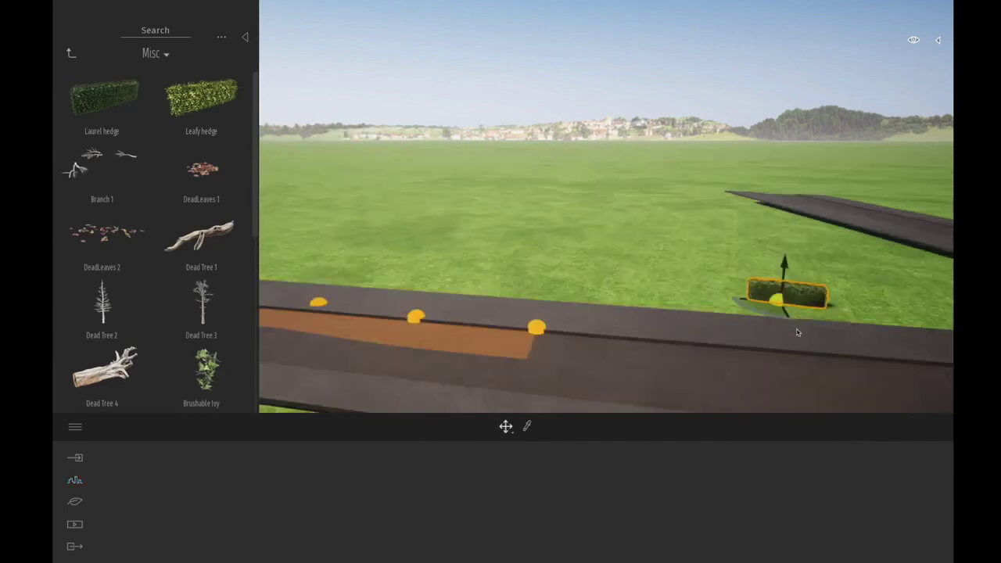
pyautogui.moveTo(810, 239); pyautogui.dragTo(855, 345, button='middle')
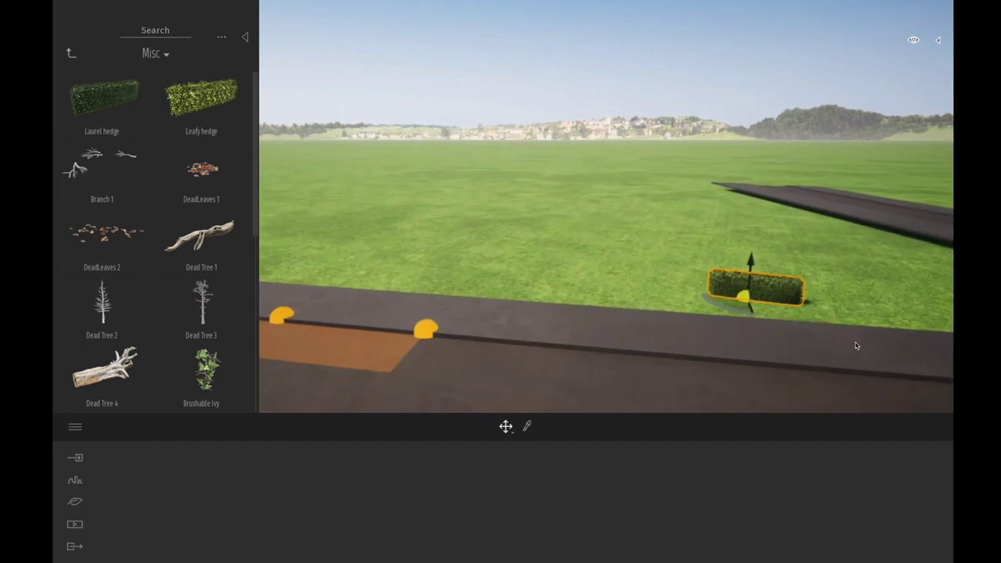
pyautogui.keyDown('shift'); pyautogui.moveTo(798, 306); pyautogui.dragTo(798, 360, button='middle'); pyautogui.keyUp('shift')
pyautogui.moveTo(727, 311); pyautogui.dragTo(721, 354)
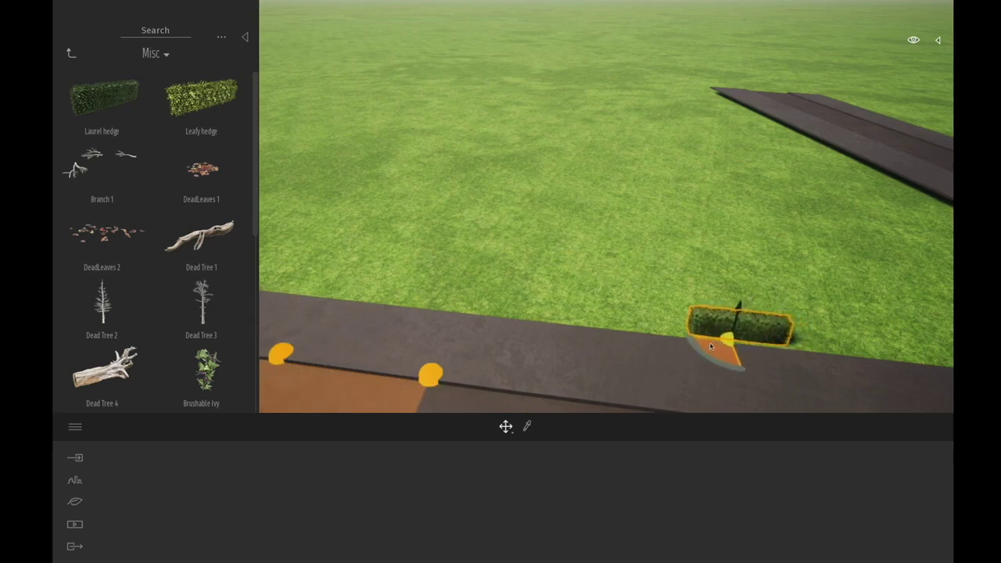
# Step: Copy the laurel hedge as a row of end-to-end instances along the far road edge, spaced 4.3 m apart
pyautogui.keyDown('alt'); pyautogui.moveTo(716, 353); pyautogui.dragTo(614, 339); pyautogui.keyUp('alt')
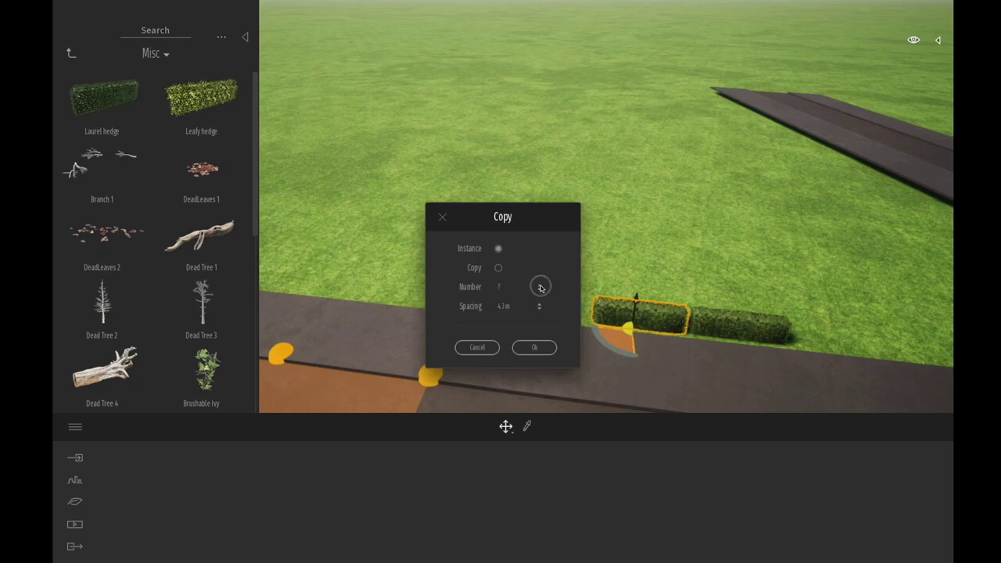
pyautogui.click(538, 348)
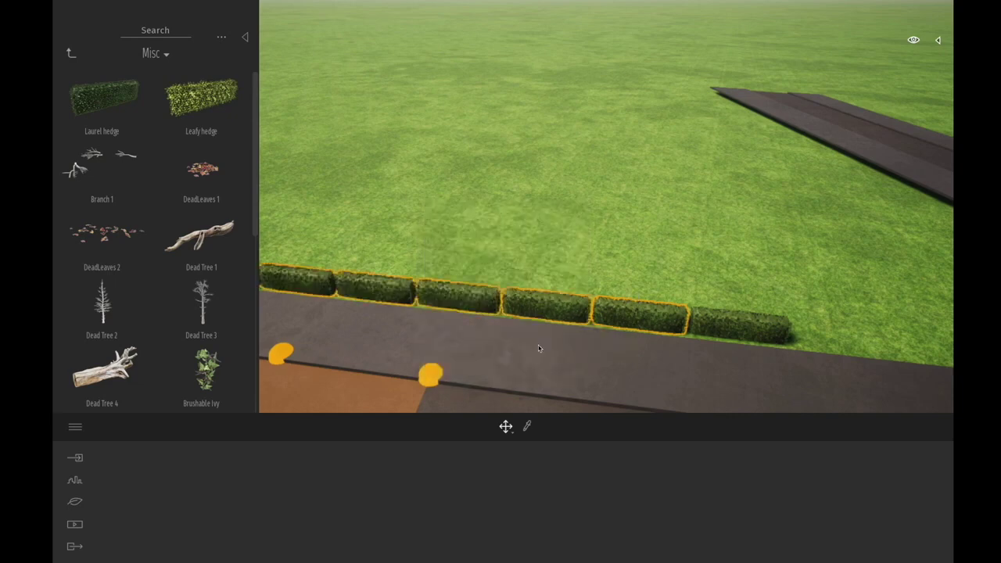
pyautogui.scroll(-4, 537, 346)
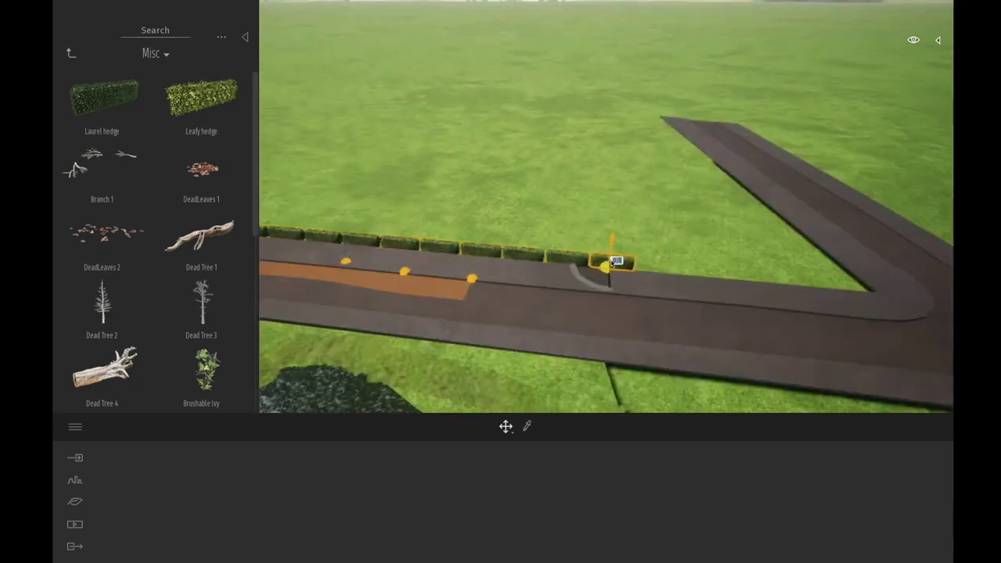
# Step: Select all the Laurel hedge objects in the scene list and copy them once as instances to the pond side of the road, spaced 14.74 m
pyautogui.moveTo(947, 7)
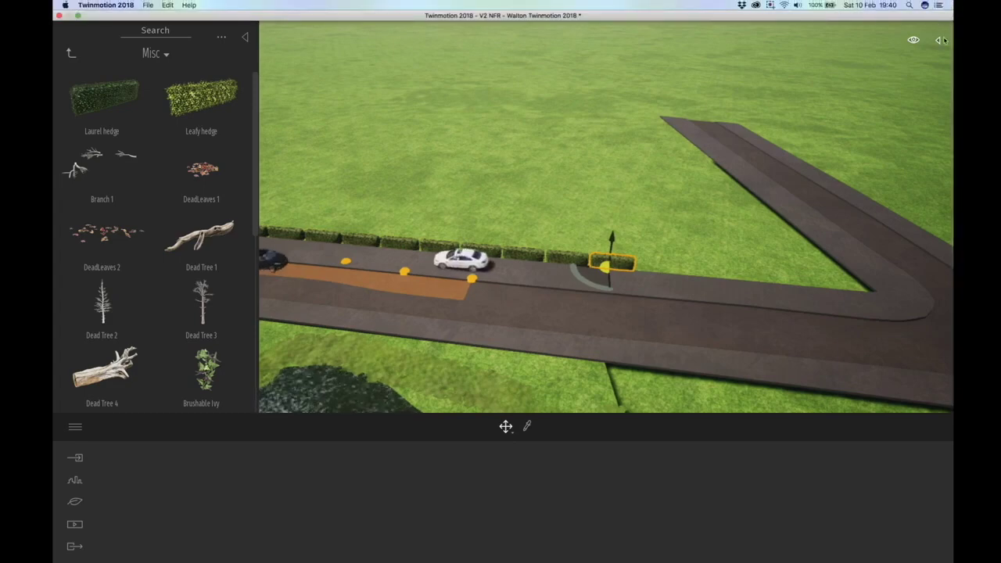
pyautogui.click(940, 40)
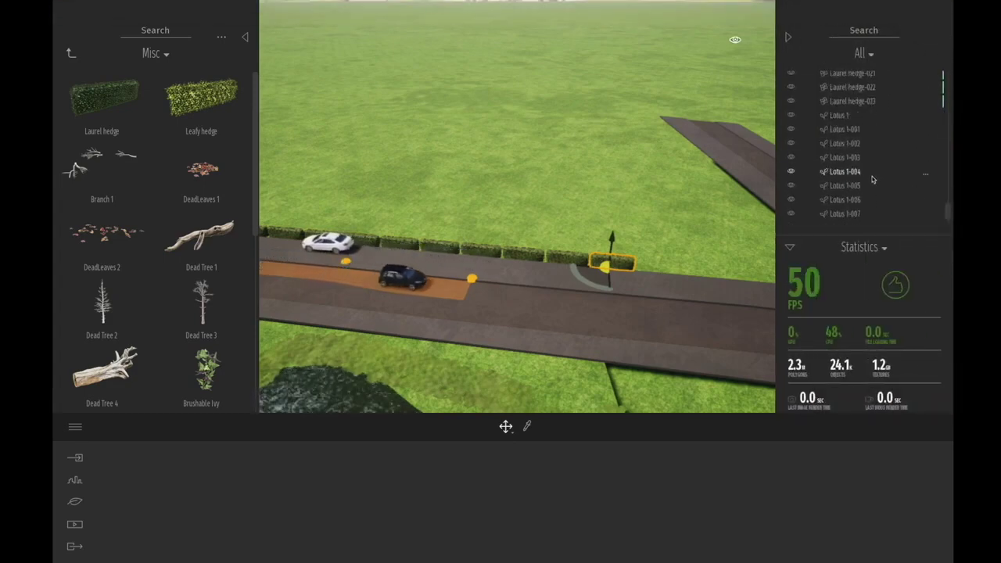
pyautogui.scroll(1, 864, 125)
pyautogui.scroll(6, 879, 129)
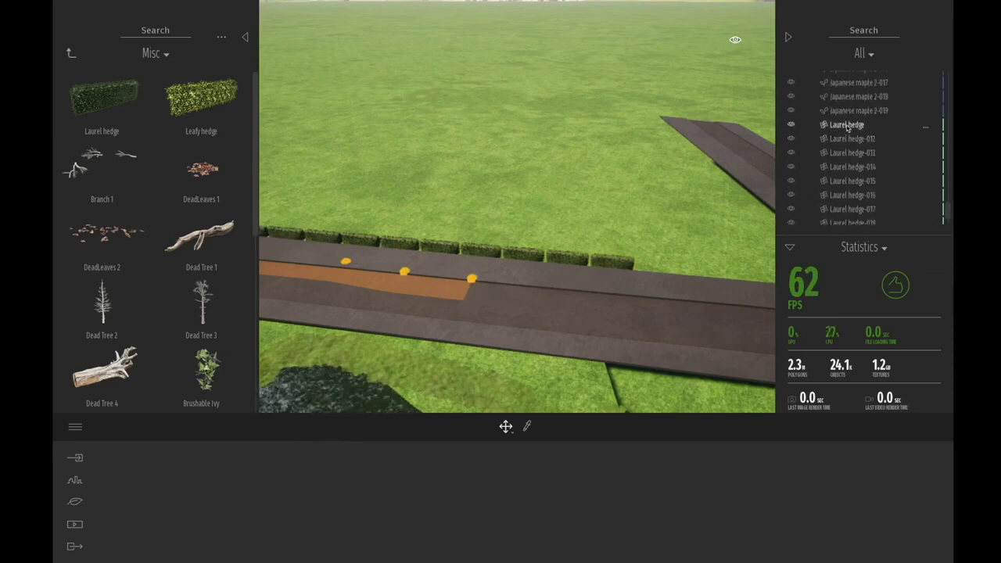
pyautogui.click(847, 126)
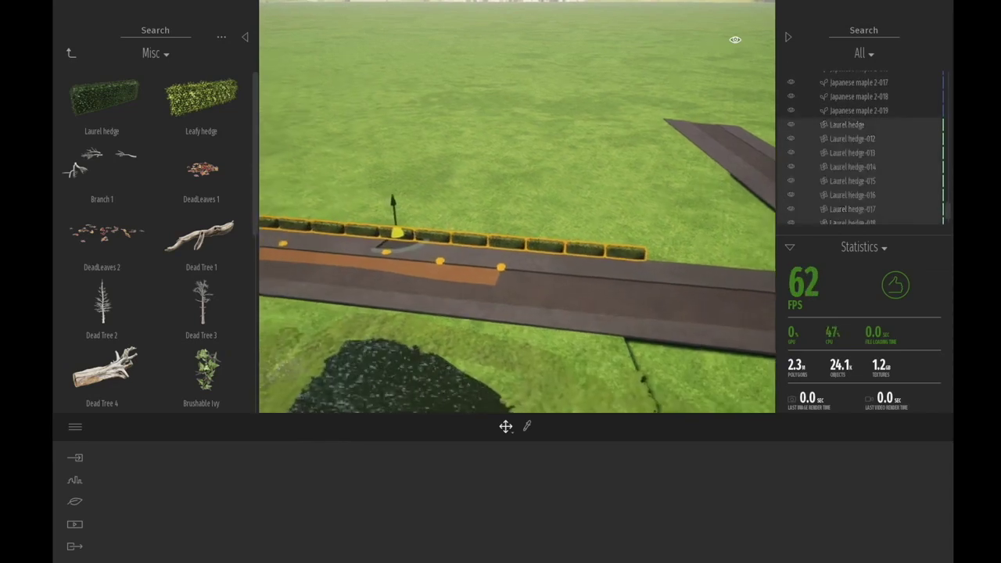
pyautogui.keyDown('alt'); pyautogui.moveTo(397, 247); pyautogui.dragTo(374, 342); pyautogui.keyUp('alt')
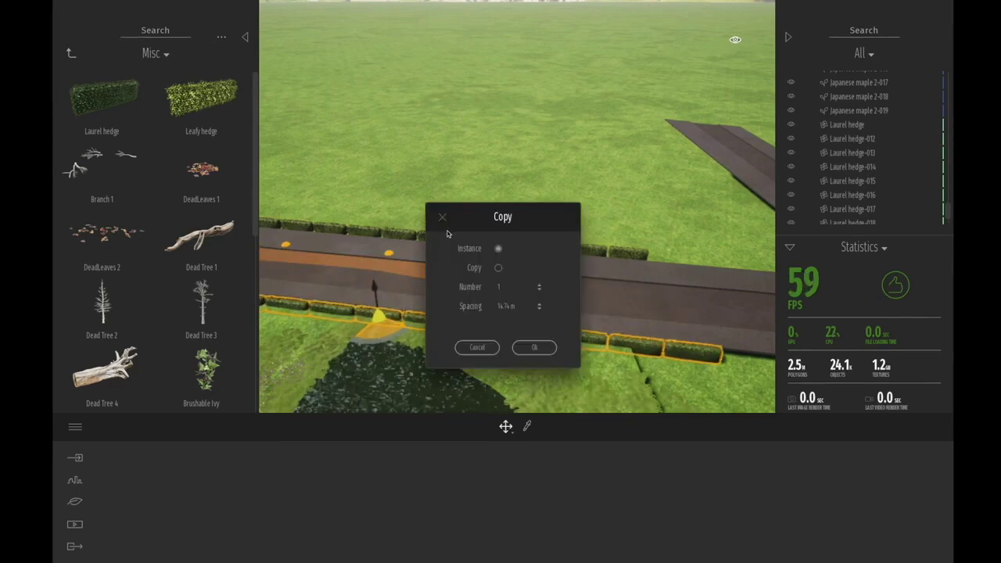
pyautogui.click(535, 349)
# Step: Copy the pond-side hedge row once as instances to the far side of the road, beyond the end of the first row
pyautogui.press('a')
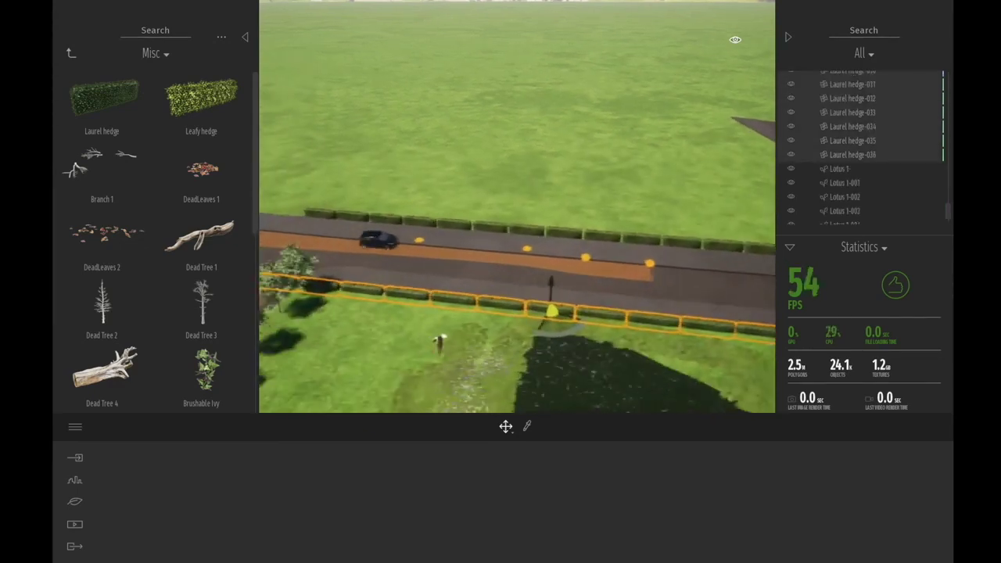
pyautogui.keyDown('shift'); pyautogui.moveTo(612, 298); pyautogui.dragTo(308, 223); pyautogui.keyUp('shift')
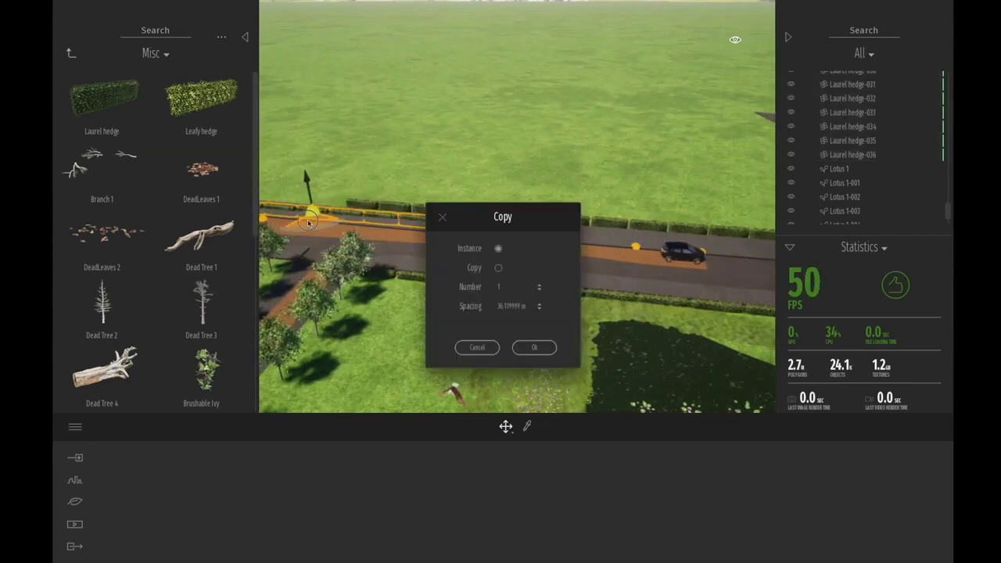
pyautogui.click(534, 348)
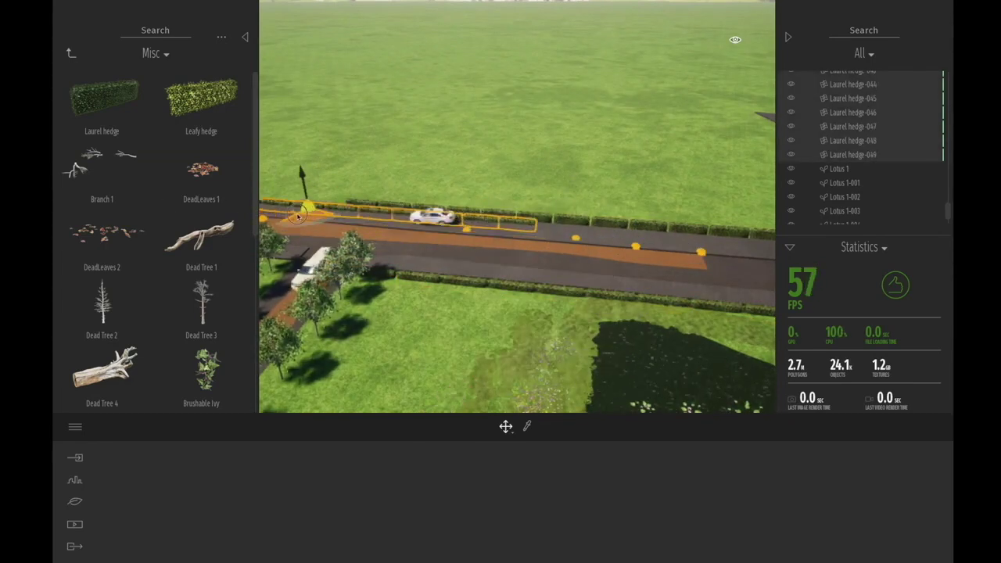
# Step: Move the selected hedge row along the far side of the road until it lines up with the road edge and meets the first row
pyautogui.moveTo(305, 169); pyautogui.dragTo(349, 188, button='middle')
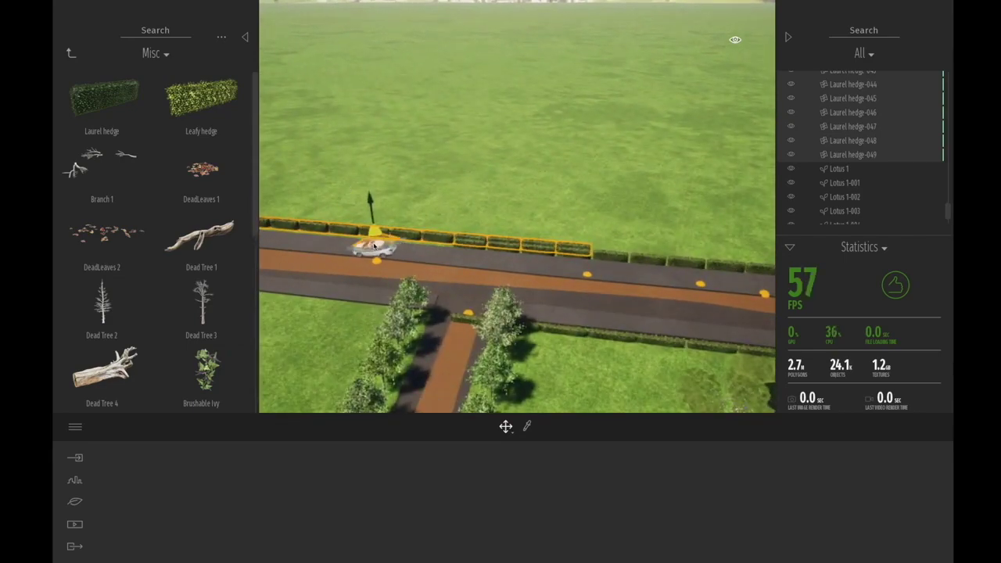
pyautogui.moveTo(374, 246); pyautogui.dragTo(319, 202)
pyautogui.moveTo(370, 238); pyautogui.dragTo(415, 247, button='middle')
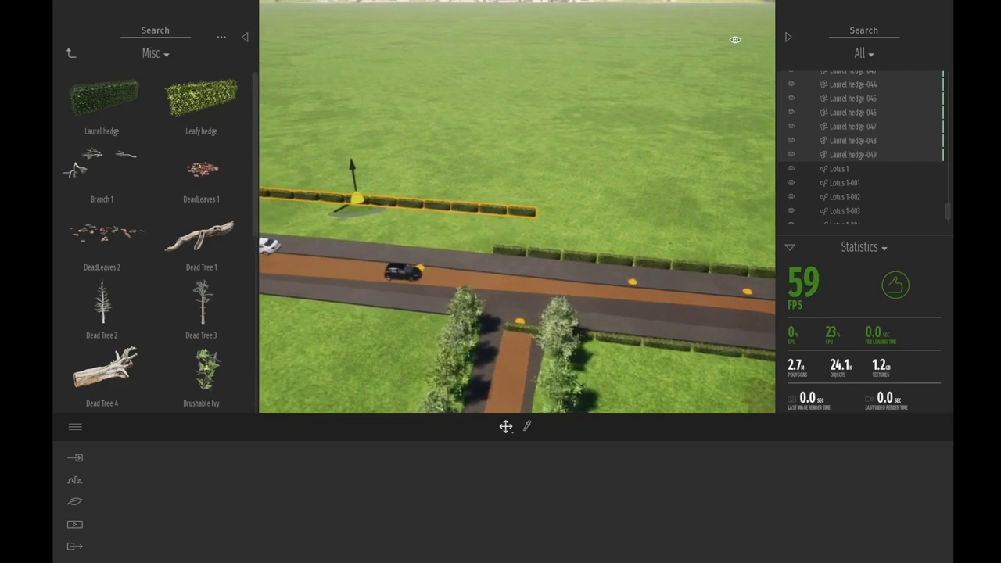
pyautogui.scroll(2, 414, 247)
pyautogui.moveTo(312, 216); pyautogui.dragTo(204, 263)
pyautogui.press('a')
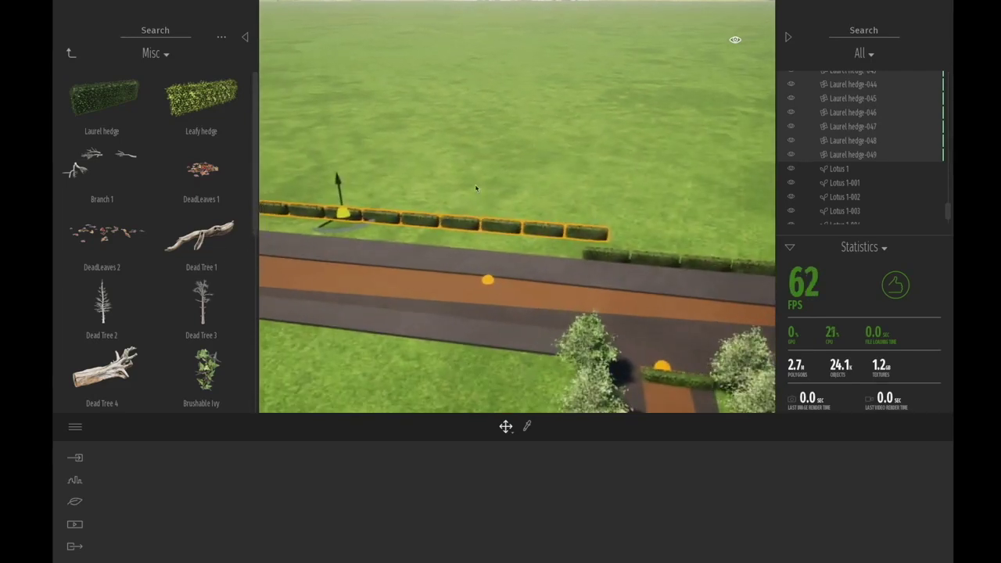
pyautogui.click(788, 37)
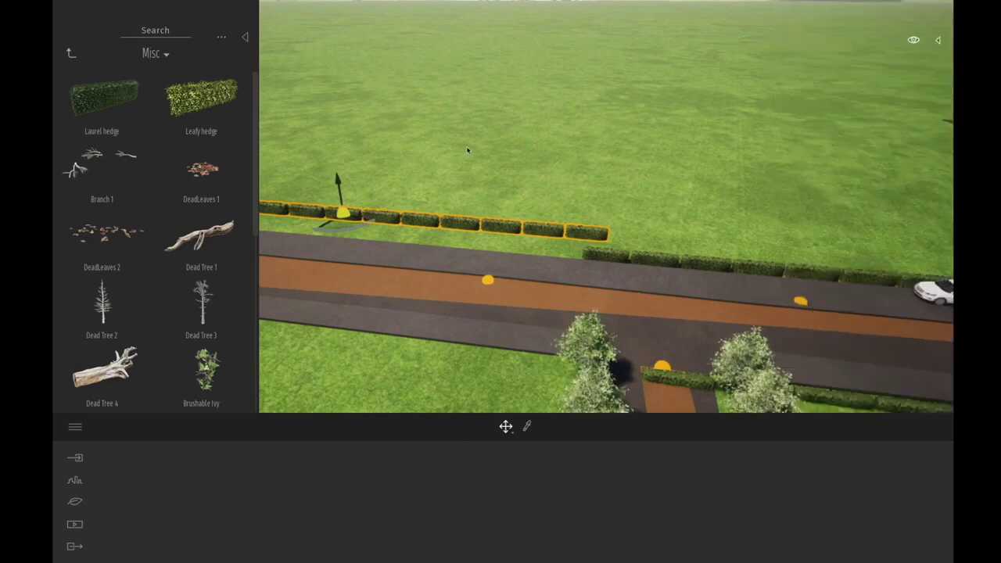
pyautogui.moveTo(340, 220); pyautogui.dragTo(270, 340)
# Step: Copy the aligned hedge row once as instances to the house side of the road, spaced 14.82 m
pyautogui.keyDown('shift'); pyautogui.moveTo(214, 353); pyautogui.dragTo(213, 353); pyautogui.keyUp('shift')
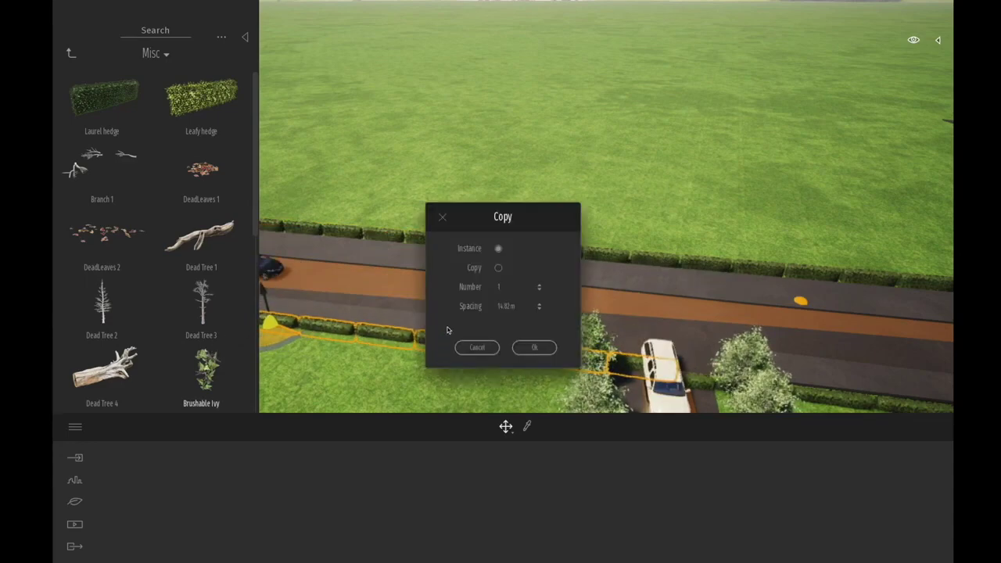
pyautogui.click(547, 350)
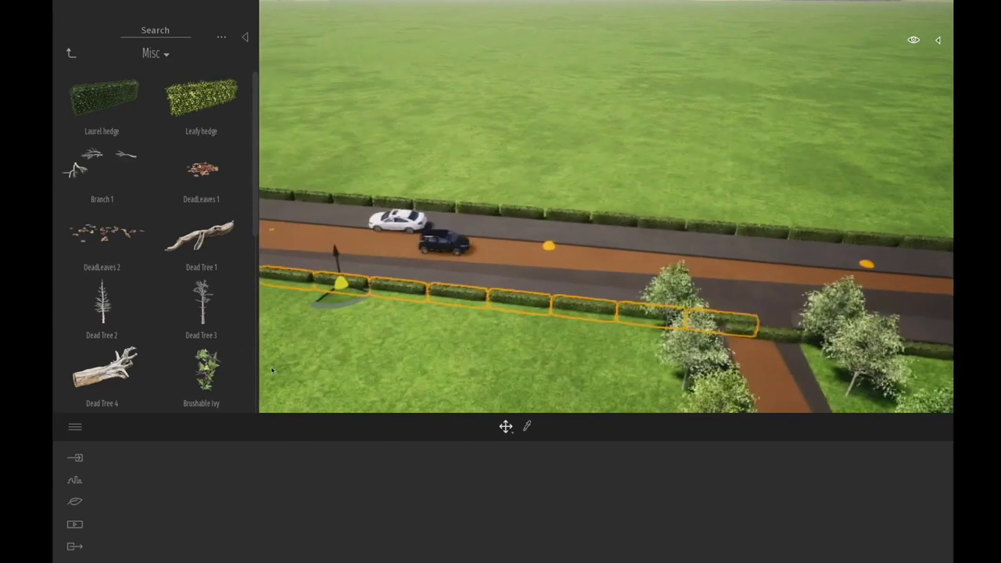
# Step: Shift the house-side hedge row away from the driveway entrance and delete the laurel hedge blocking it
pyautogui.moveTo(338, 286); pyautogui.dragTo(279, 286)
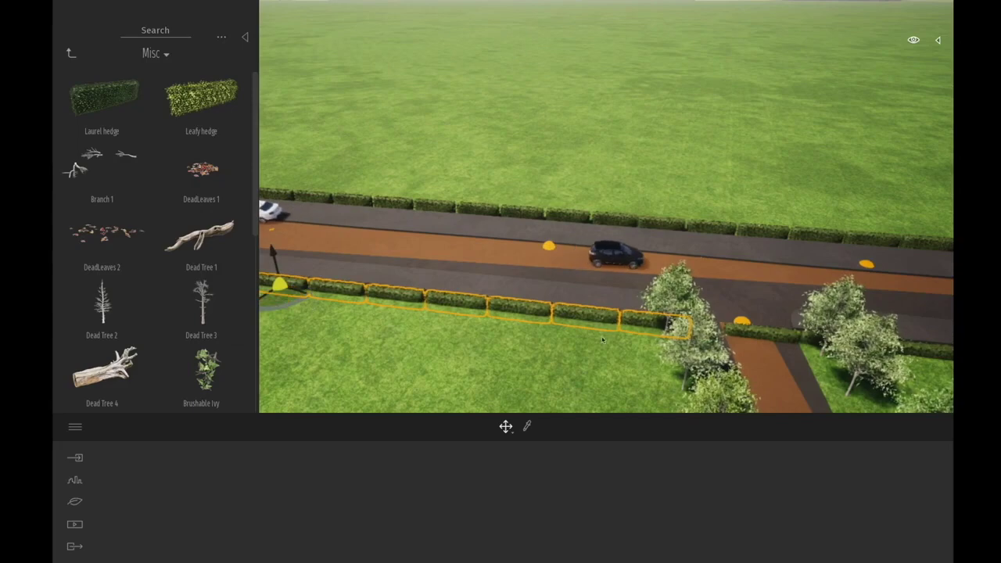
pyautogui.click(795, 337)
pyautogui.press('Delete')
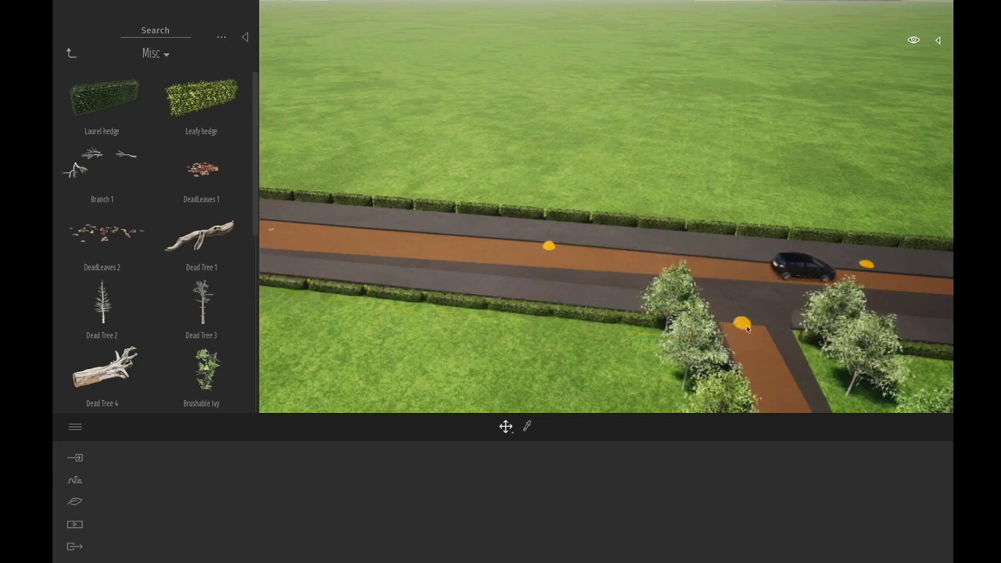
# Step: Set up the vegetation brush with Grass 1 and a diameter of 10.5 m
pyautogui.moveTo(591, 334); pyautogui.dragTo(495, 131, button='middle')
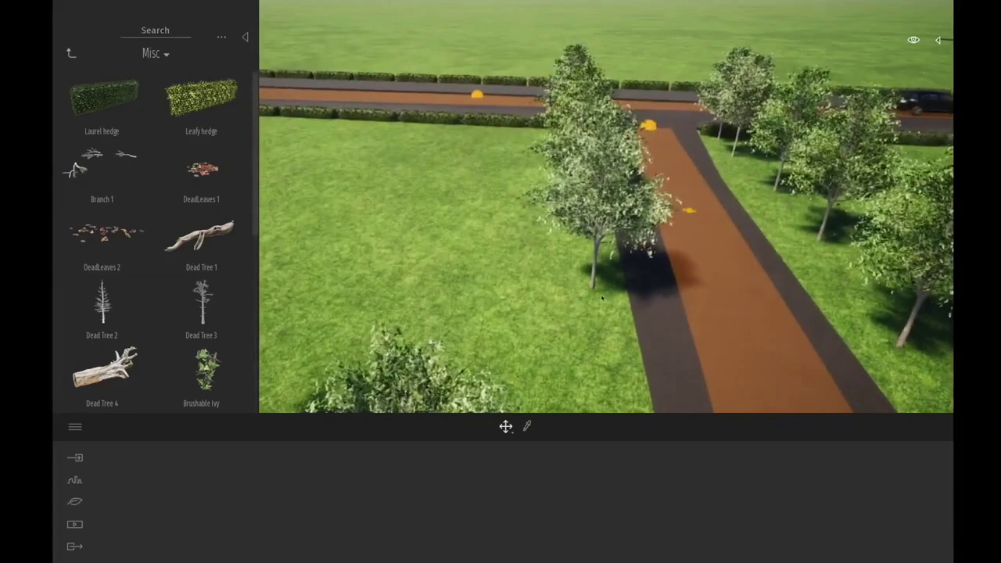
pyautogui.scroll(-2, 565, 297)
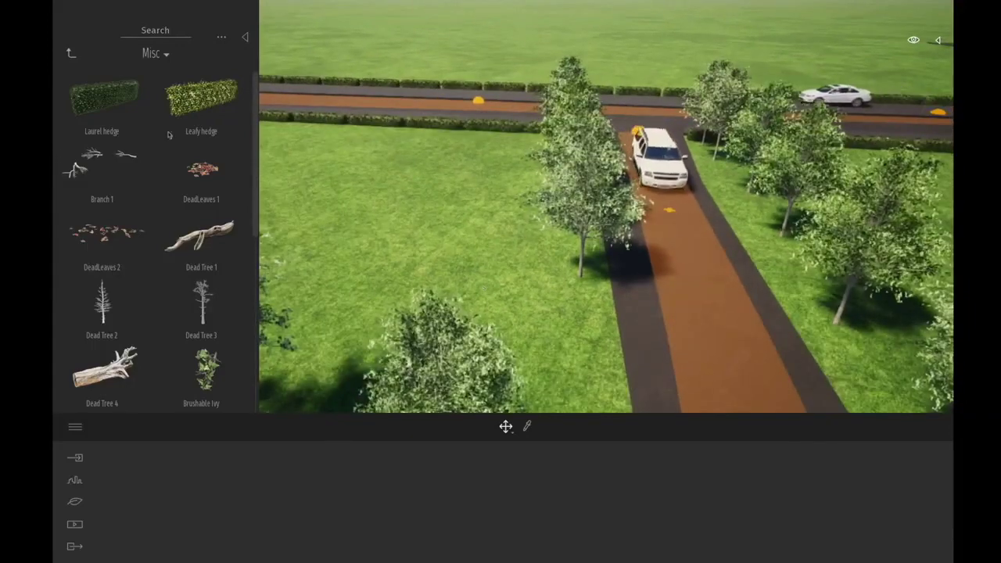
pyautogui.click(70, 52)
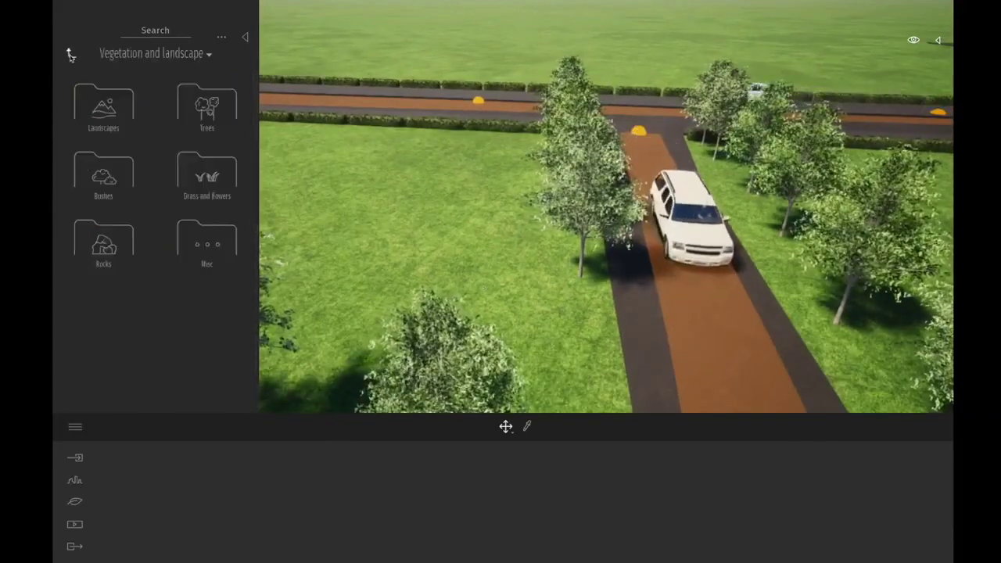
pyautogui.click(198, 175)
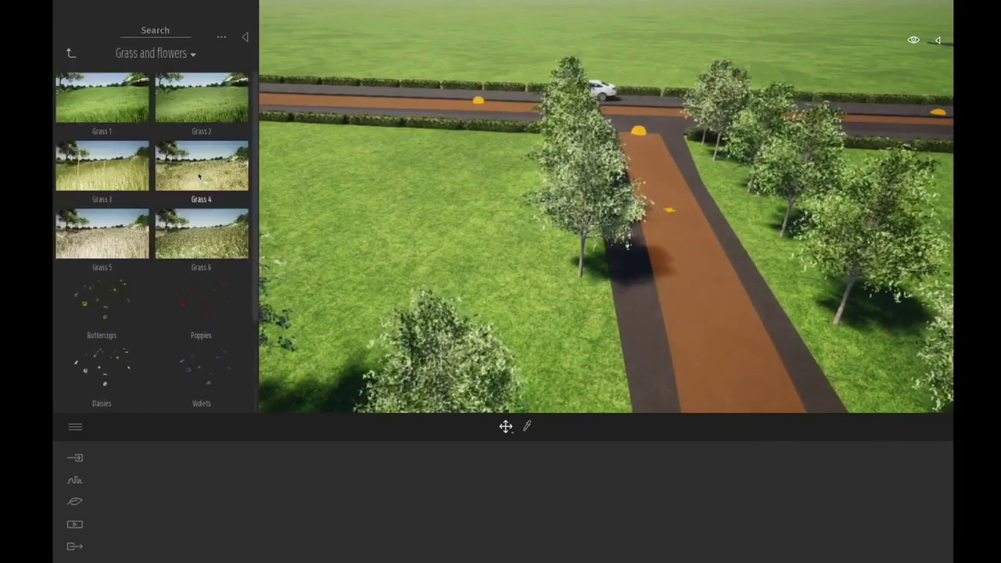
pyautogui.click(72, 505)
pyautogui.click(574, 501)
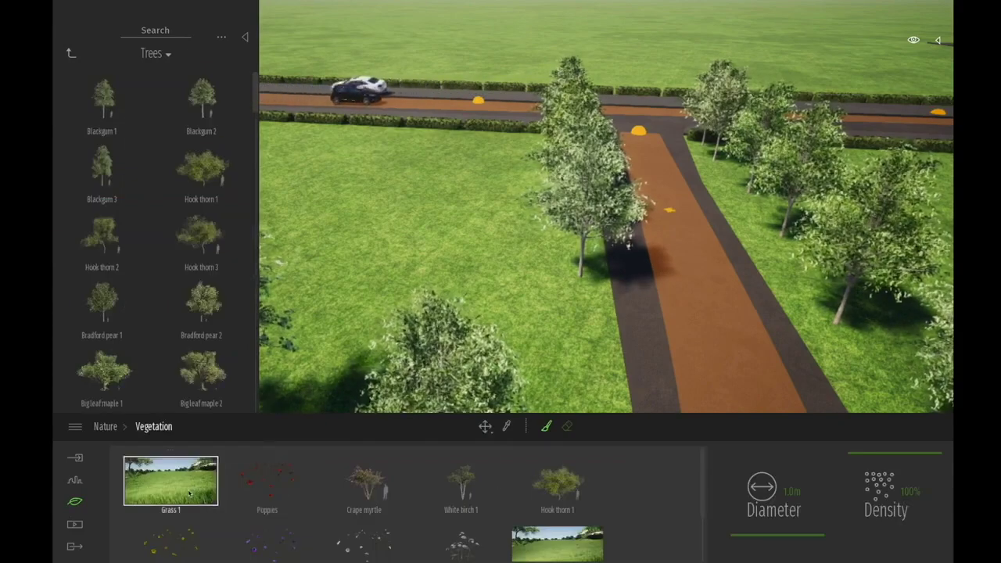
pyautogui.moveTo(796, 536); pyautogui.dragTo(796, 533)
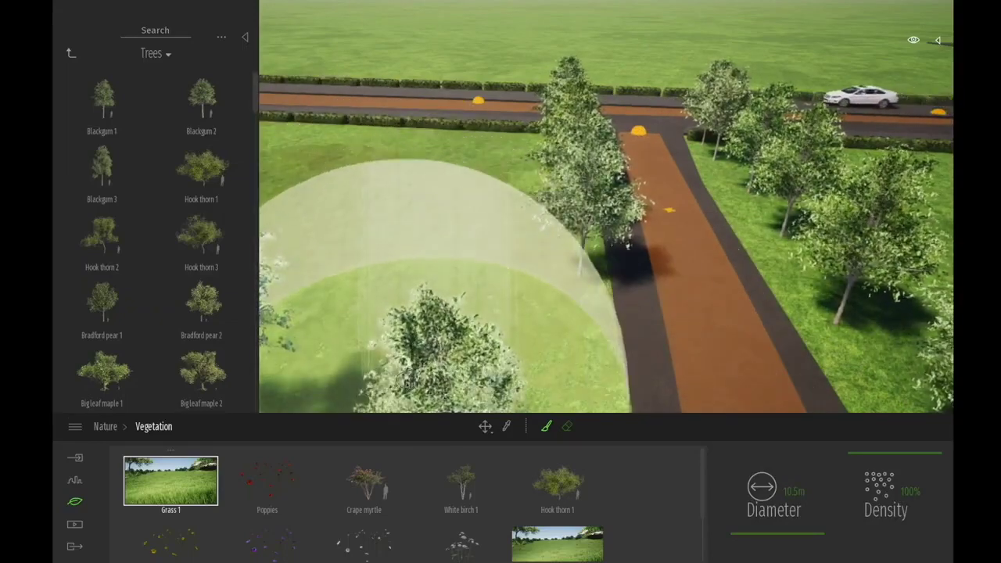
# Step: Paint Grass 1 over the lawn areas beside the tree-lined driveway
pyautogui.press('d')
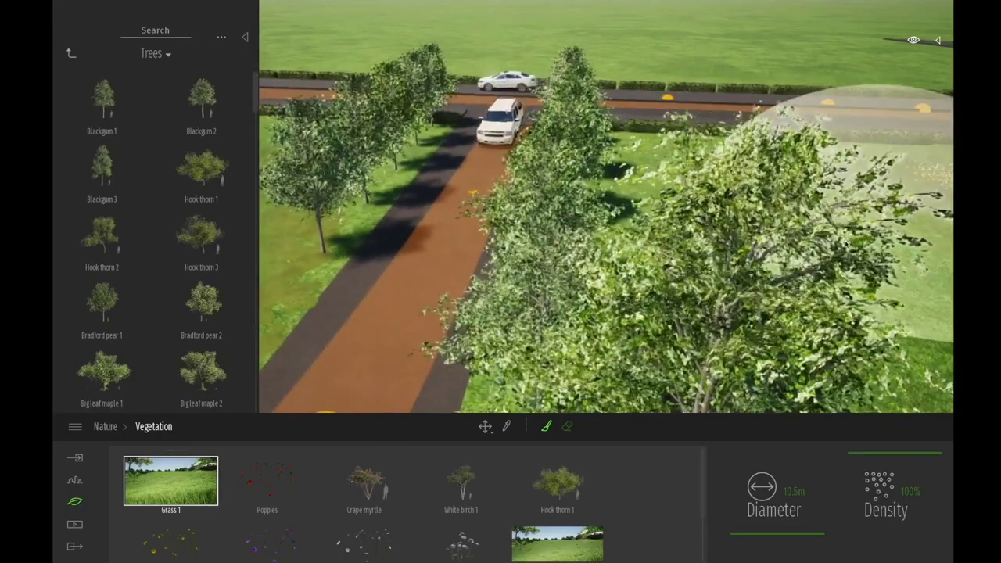
pyautogui.press('d')
pyautogui.moveTo(860, 235); pyautogui.dragTo(851, 245, button='right')
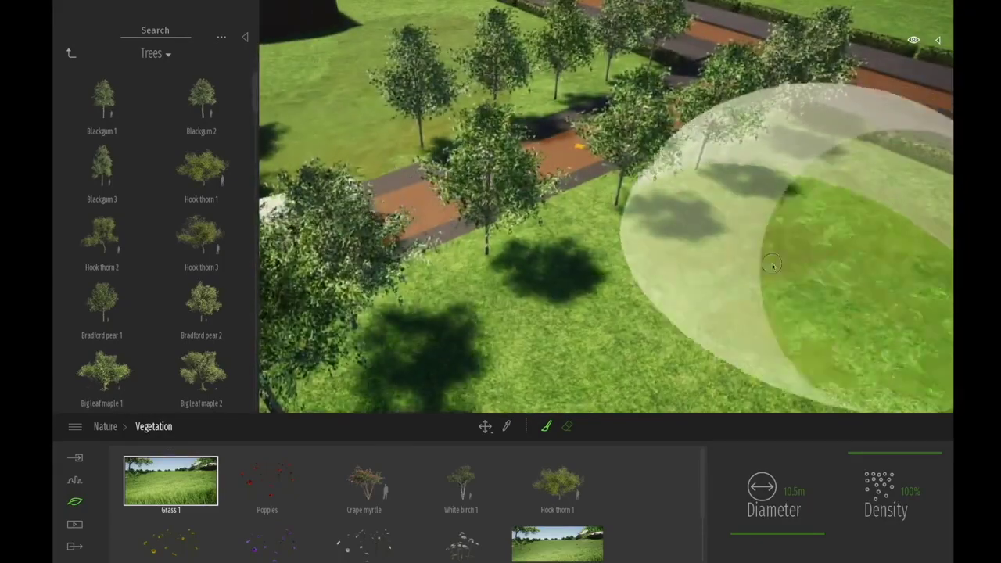
pyautogui.moveTo(635, 373)
pyautogui.mouseDown(button='middle')
pyautogui.moveTo(657, 327)
pyautogui.moveTo(790, 321)
pyautogui.moveTo(884, 290)
pyautogui.moveTo(704, 243)
pyautogui.moveTo(595, 258)
pyautogui.mouseUp(button='middle')
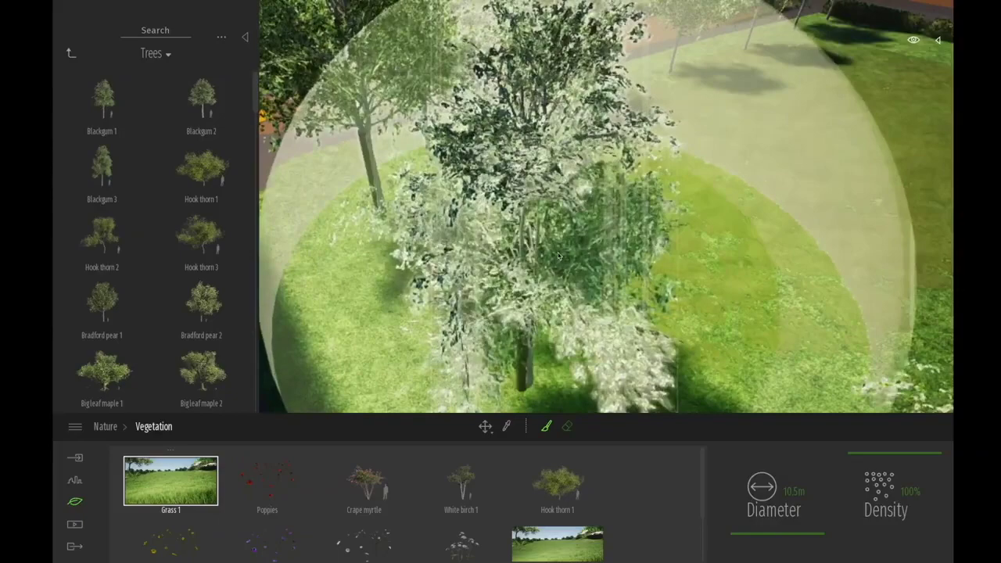
pyautogui.press('Up')
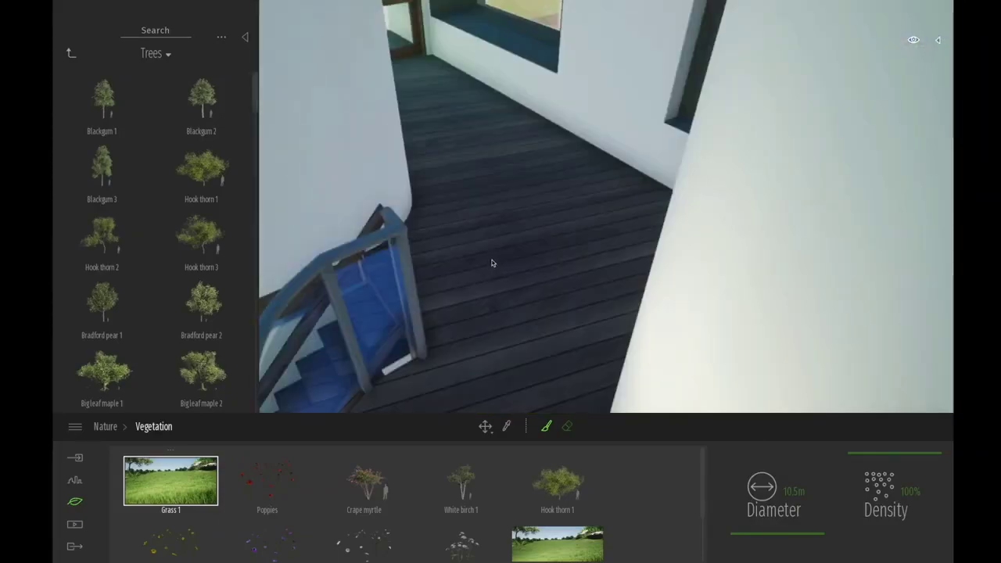
pyautogui.scroll(-10, 492, 263)
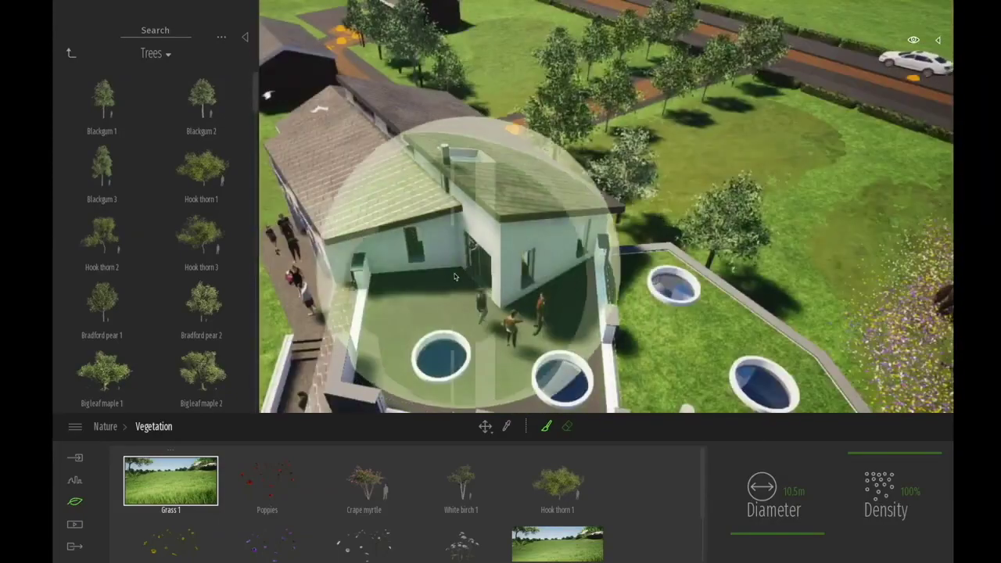
# Step: Paint Crape myrtle, White birch 1 and Hook thorn 1 around the road side of the pond with a 3.0 m brush
pyautogui.moveTo(455, 274)
pyautogui.keyDown('shift'); pyautogui.mouseDown(button='middle')
pyautogui.moveTo(517, 258)
pyautogui.moveTo(365, 302)
pyautogui.moveTo(328, 326)
pyautogui.moveTo(358, 314)
pyautogui.moveTo(335, 328)
pyautogui.moveTo(340, 372)
pyautogui.moveTo(367, 343)
pyautogui.mouseUp(button='middle'); pyautogui.keyUp('shift')
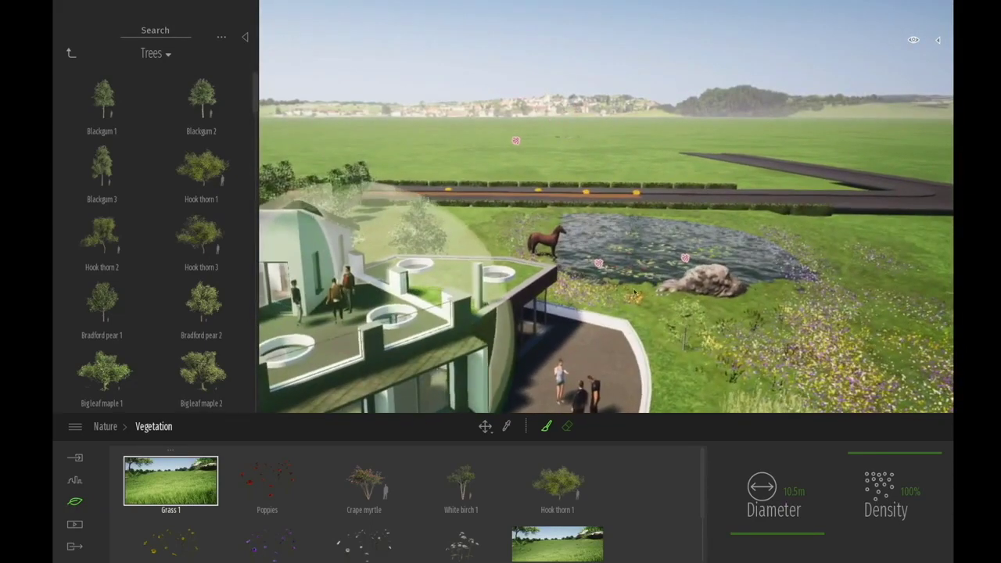
pyautogui.moveTo(779, 294); pyautogui.dragTo(794, 271, button='middle')
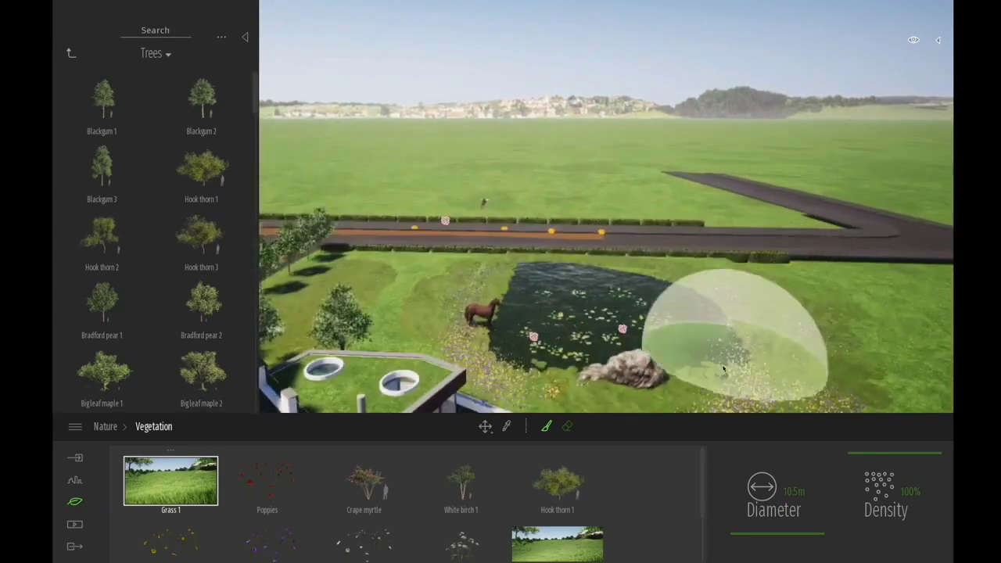
pyautogui.press('Up')
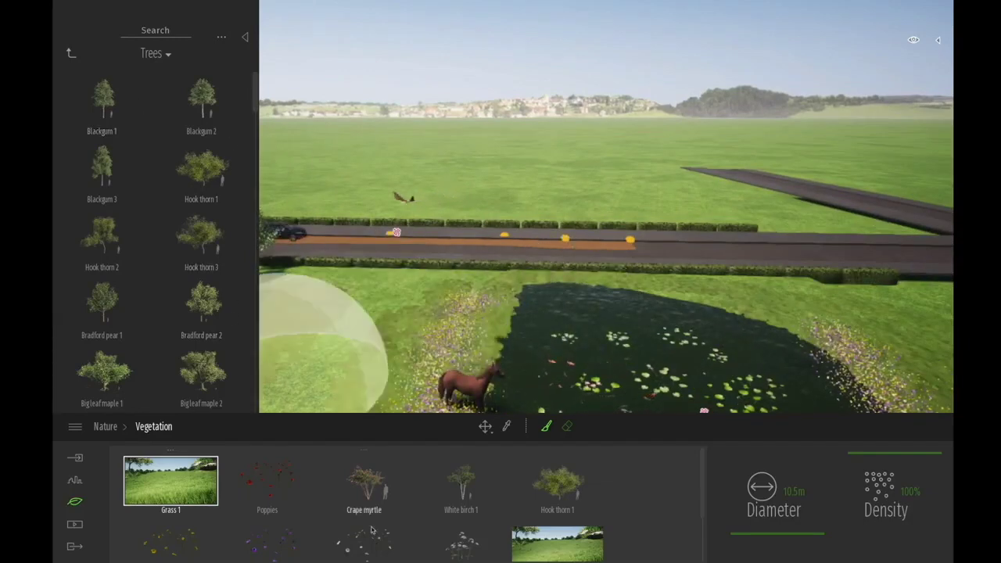
pyautogui.click(557, 479)
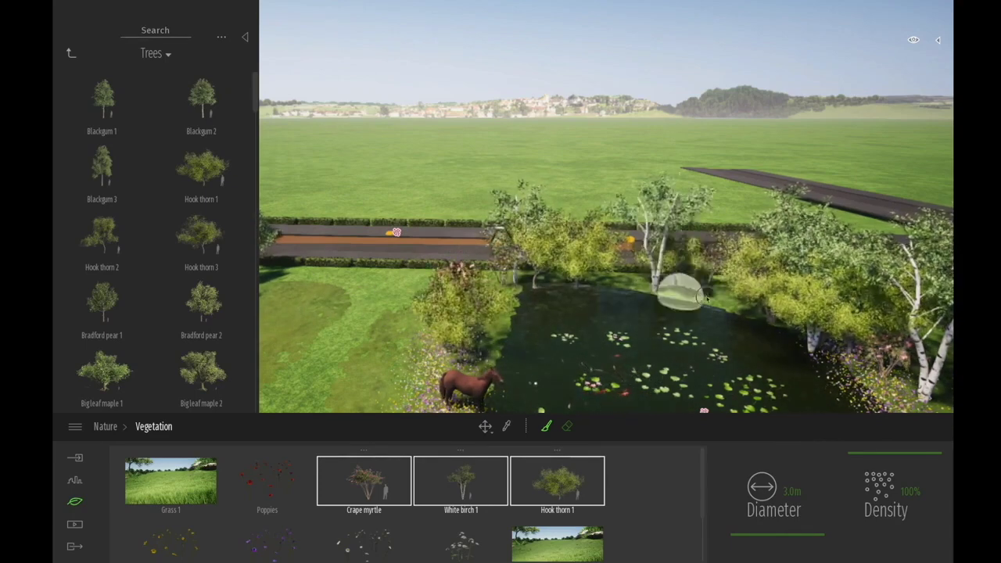
# Step: Add Japanese angelica 1, Maple shrub 2 and Azalea 1 from the Bushes to the vegetation palette and select all three
pyautogui.click(72, 53)
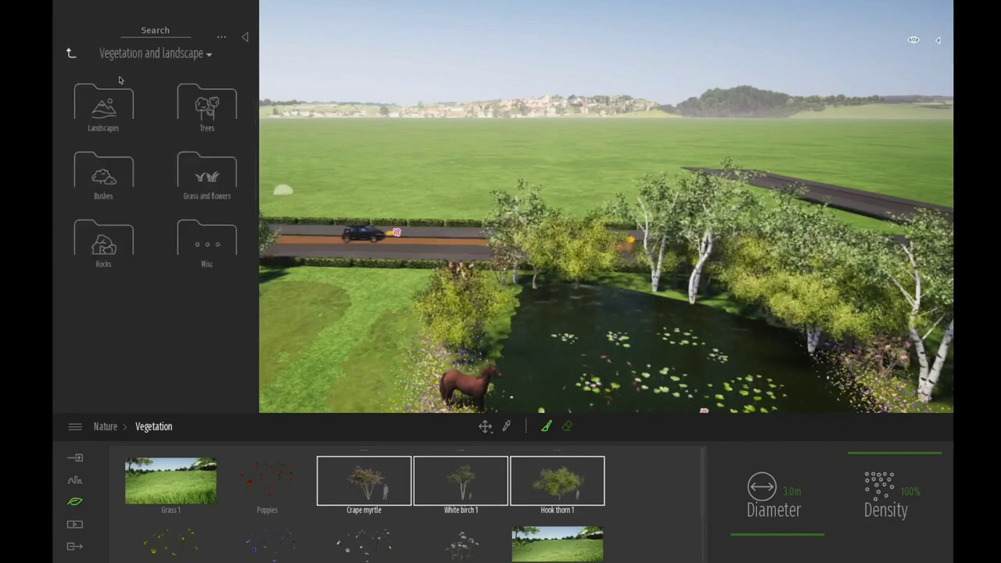
pyautogui.click(205, 179)
pyautogui.click(71, 50)
pyautogui.click(100, 172)
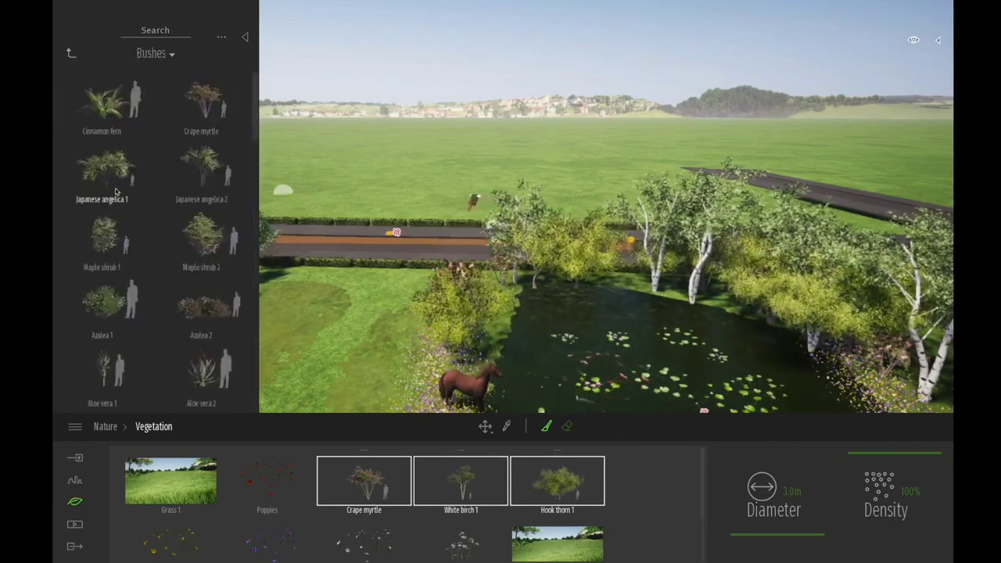
pyautogui.moveTo(110, 168); pyautogui.dragTo(589, 549)
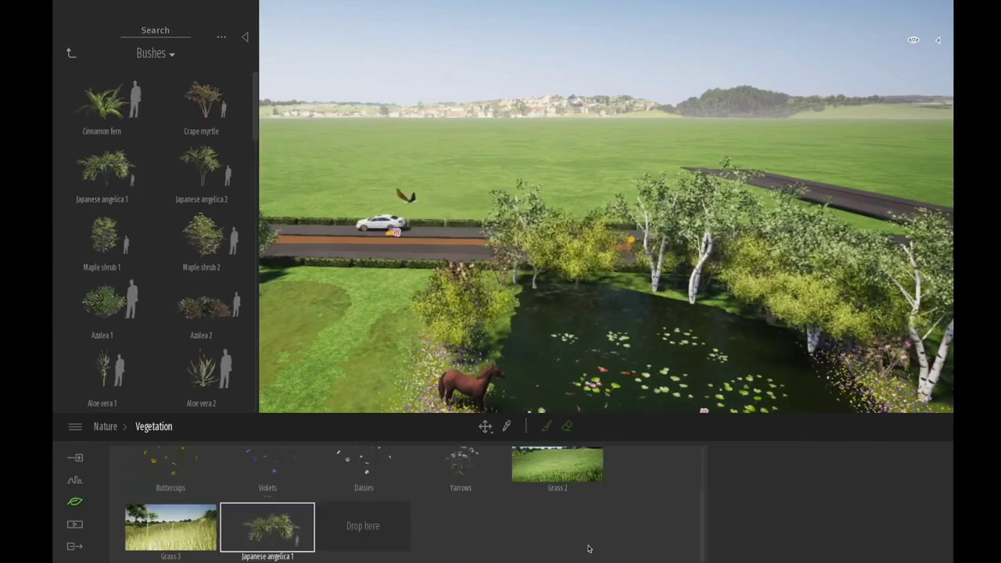
pyautogui.moveTo(351, 521); pyautogui.dragTo(360, 526)
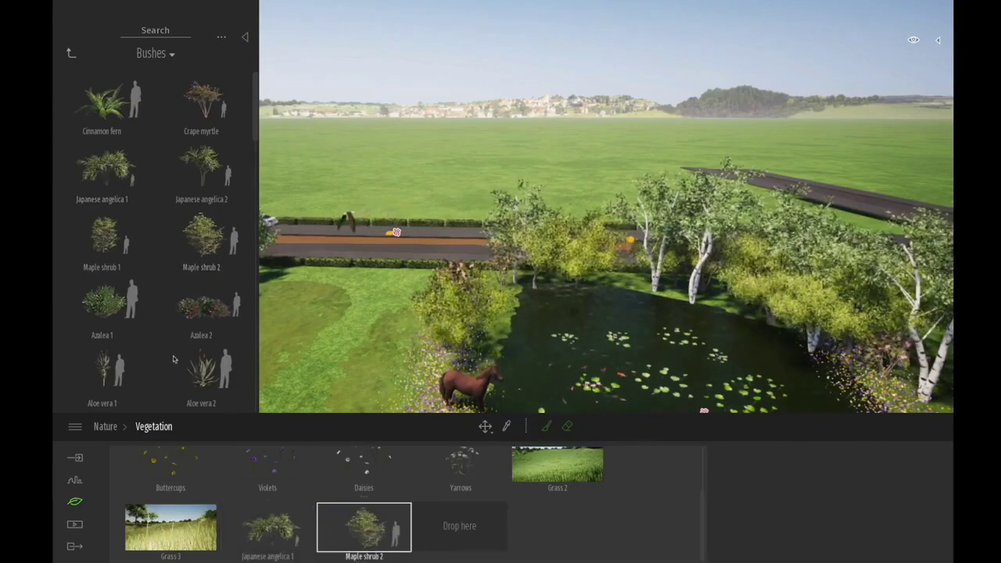
pyautogui.moveTo(481, 548); pyautogui.dragTo(462, 532)
pyautogui.click(267, 528)
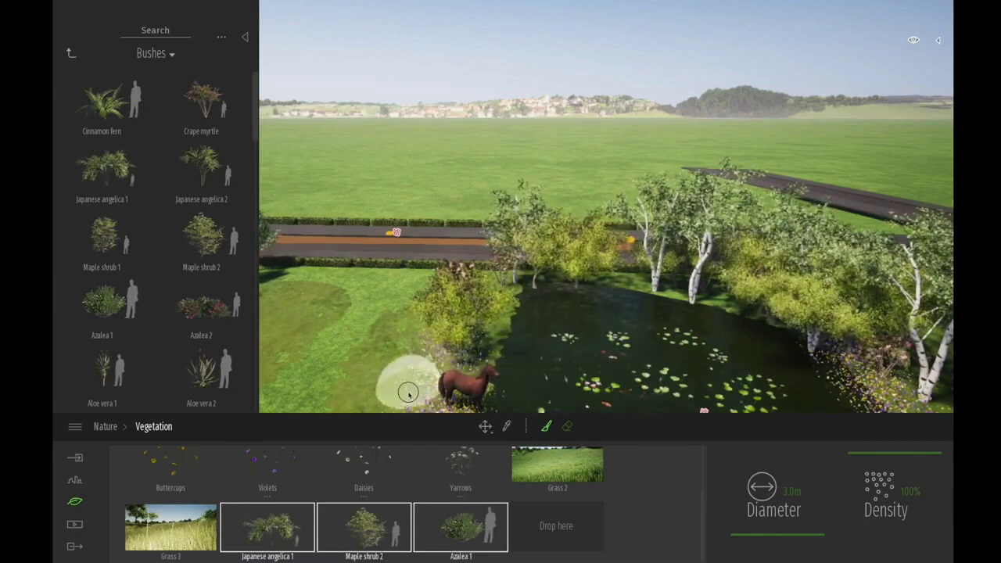
# Step: Paint the three bushes with the 3.0 m brush on the lawn behind the horse and on the flowery bank beyond the rock
pyautogui.click(358, 386)
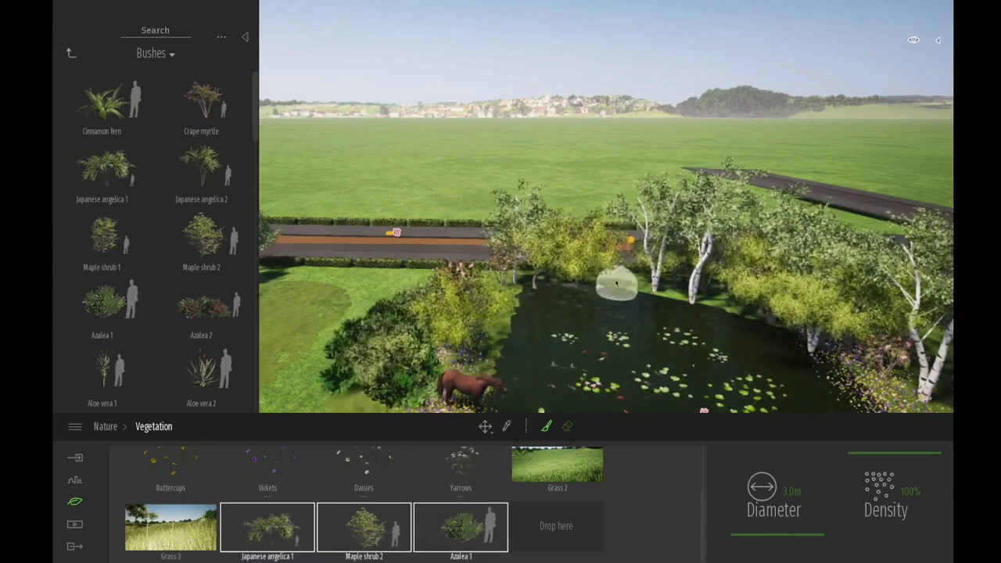
pyautogui.press('q')
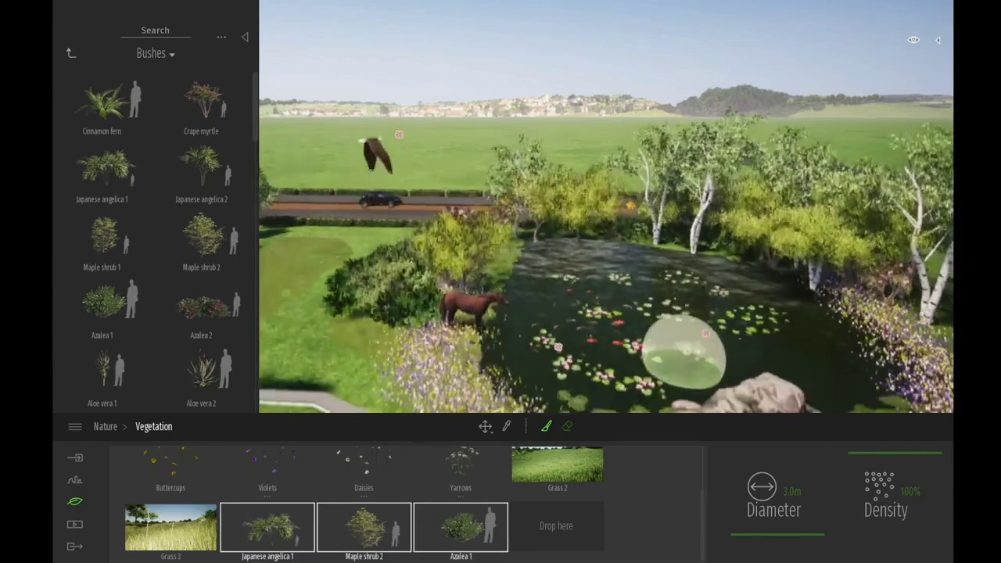
pyautogui.press('d')
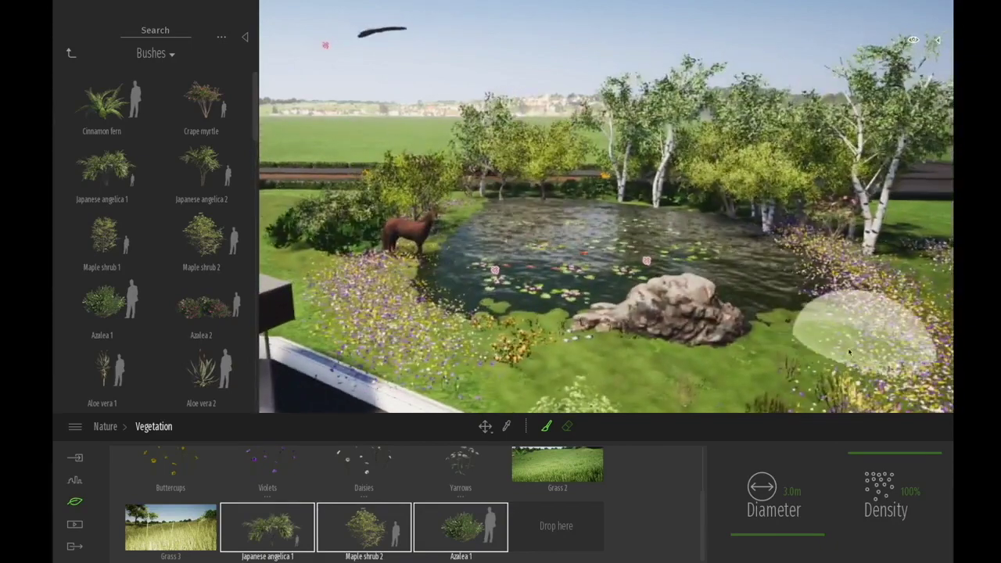
pyautogui.click(870, 337)
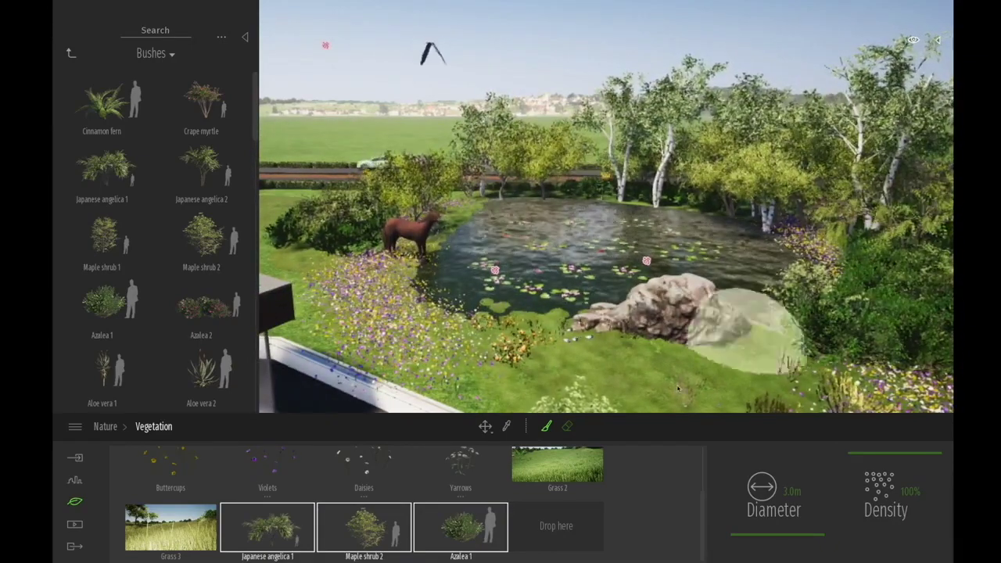
# Step: Place Rock 3 on the pond bank next to the existing large rock
pyautogui.press('a')
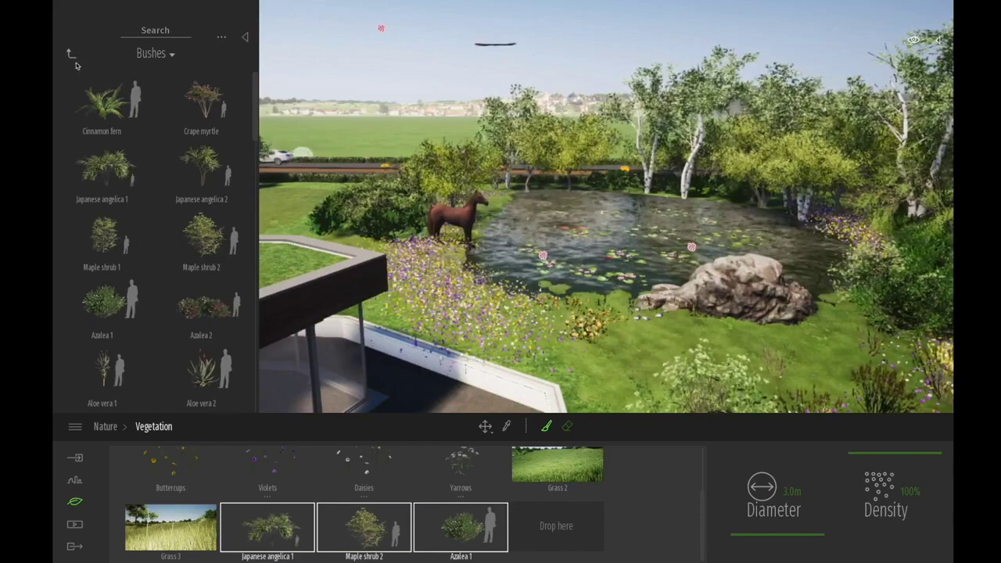
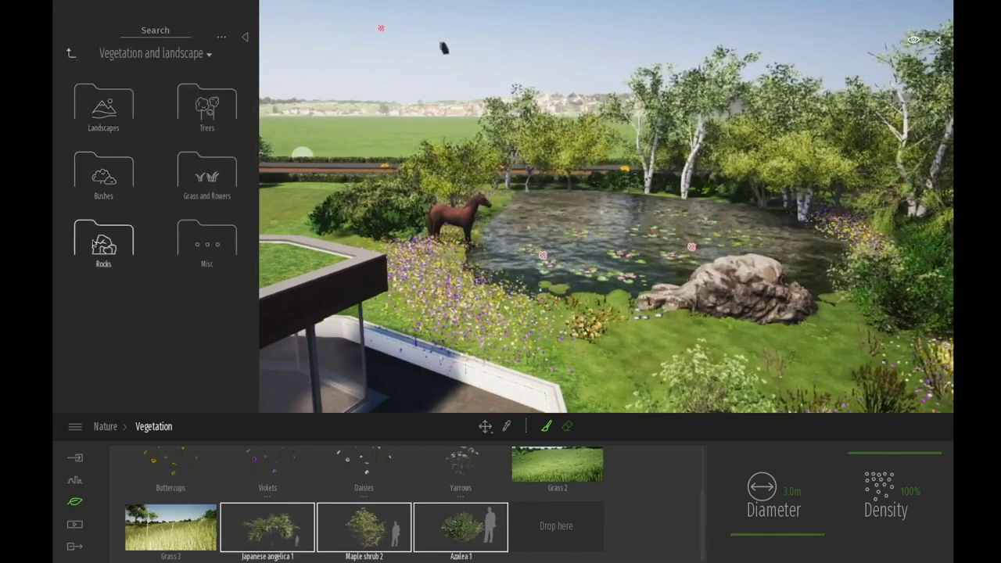
pyautogui.click(102, 168)
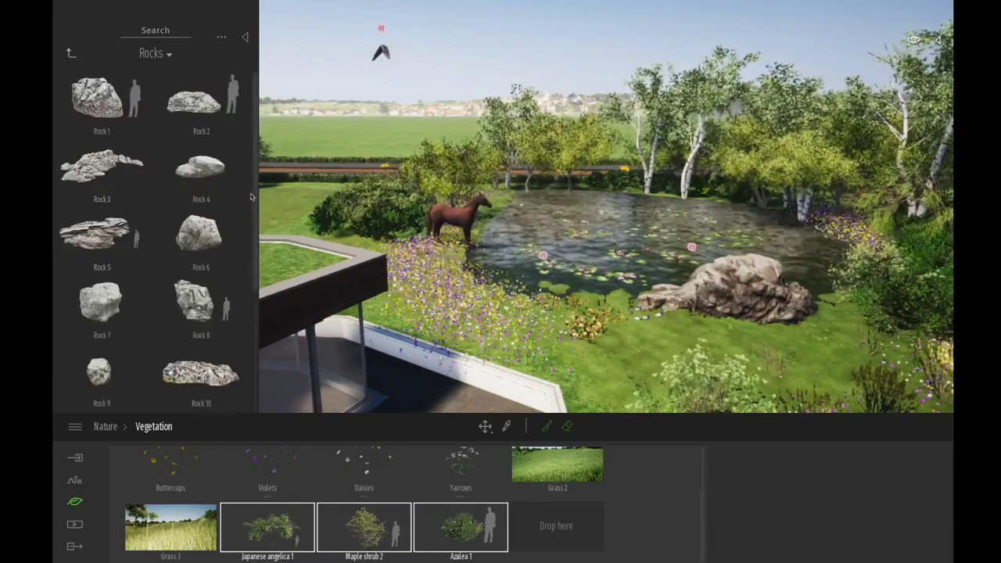
pyautogui.moveTo(104, 175); pyautogui.dragTo(381, 259)
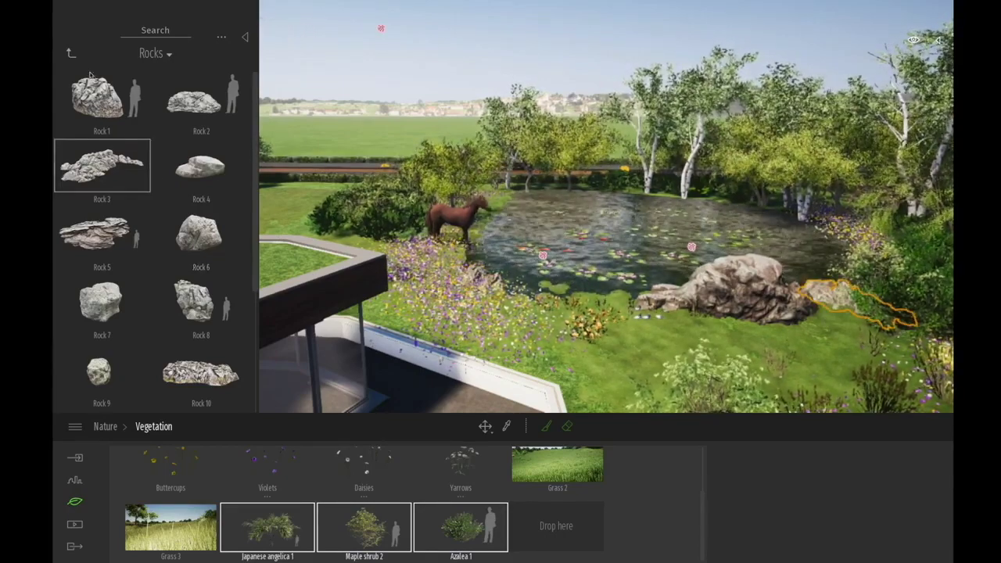
# Step: Scatter DeadLeaves 2 patches on the lawn beside the low terrace wall and at two spots on the terrace paving
pyautogui.click(70, 54)
pyautogui.click(205, 249)
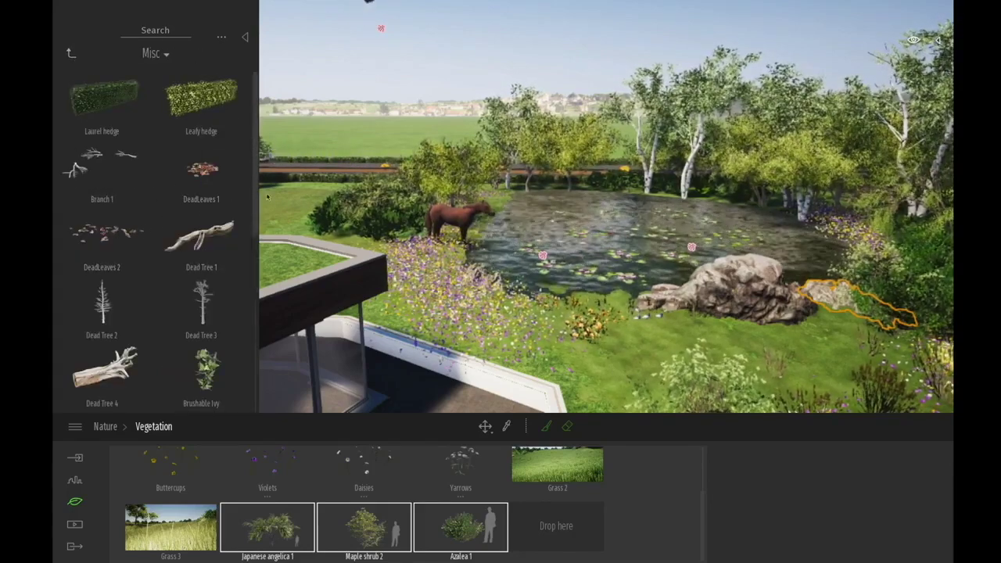
pyautogui.moveTo(112, 232); pyautogui.dragTo(496, 349)
pyautogui.click(608, 376)
pyautogui.moveTo(494, 385); pyautogui.dragTo(503, 359, button='middle')
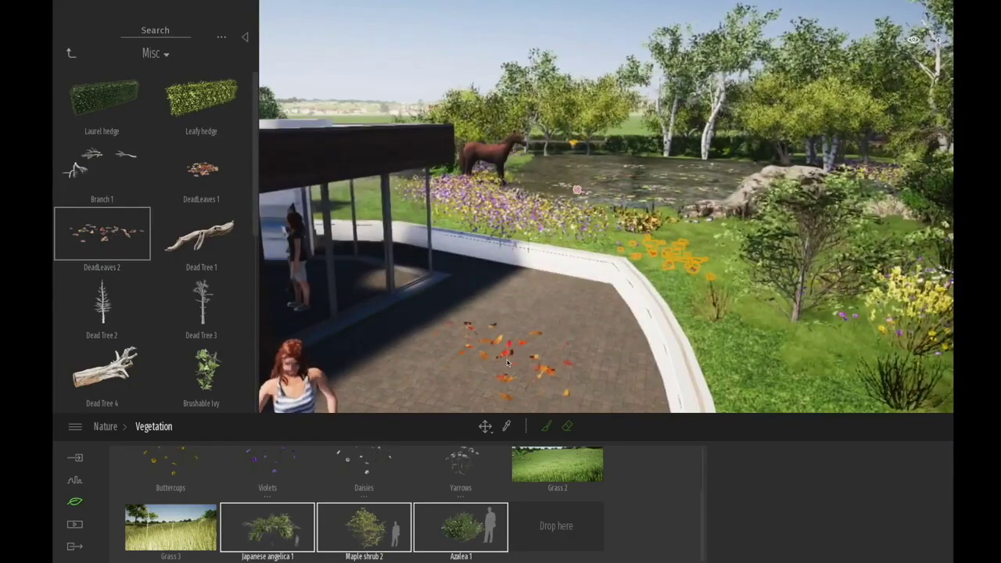
pyautogui.click(552, 358)
pyautogui.moveTo(429, 404); pyautogui.dragTo(458, 344, button='middle')
pyautogui.scroll(-5, 441, 395)
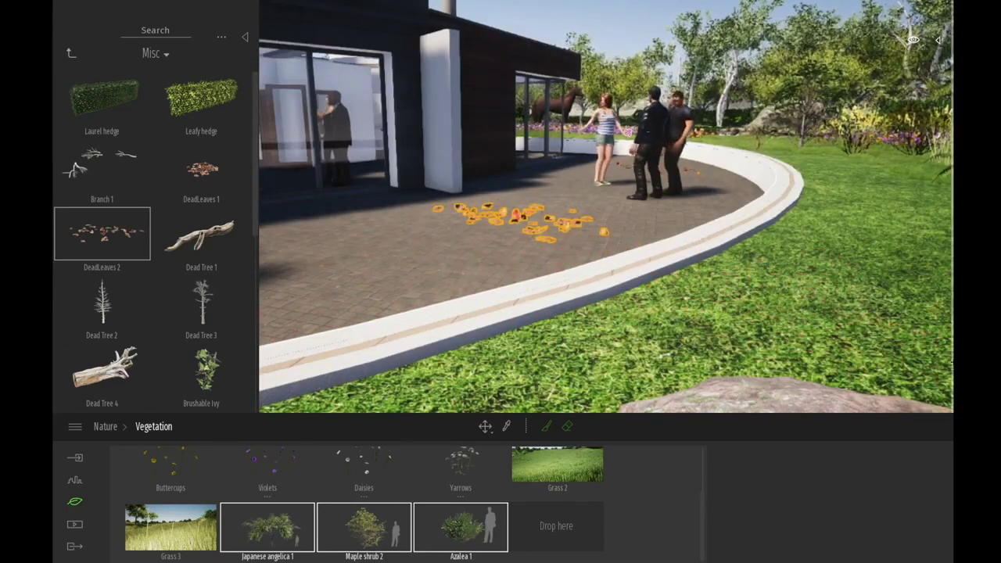
# Step: Paint Grass 2 over the lawn around the terrace and boulder with a 2.0 m brush
pyautogui.click(591, 472)
pyautogui.scroll(-5, 688, 355)
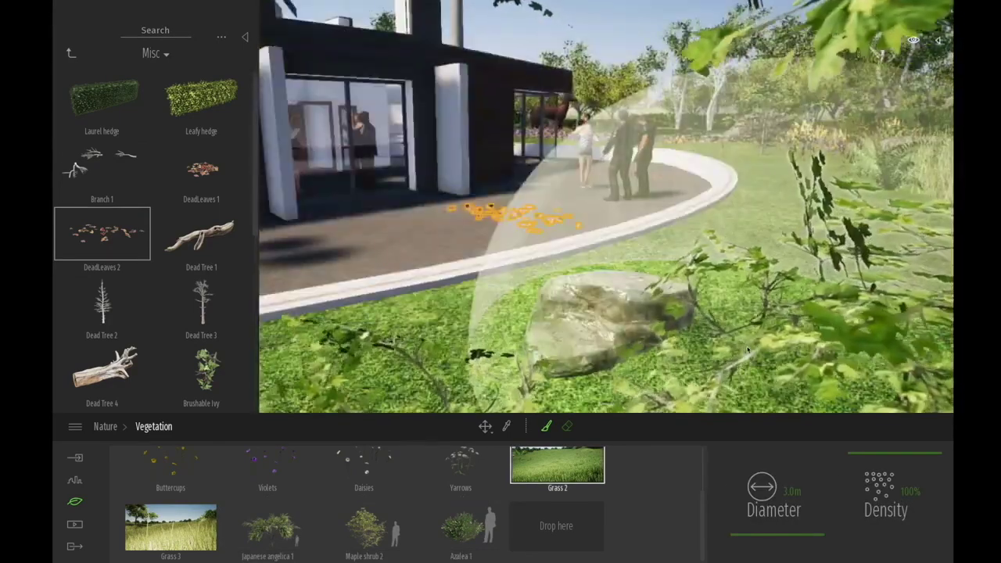
pyautogui.click(781, 533)
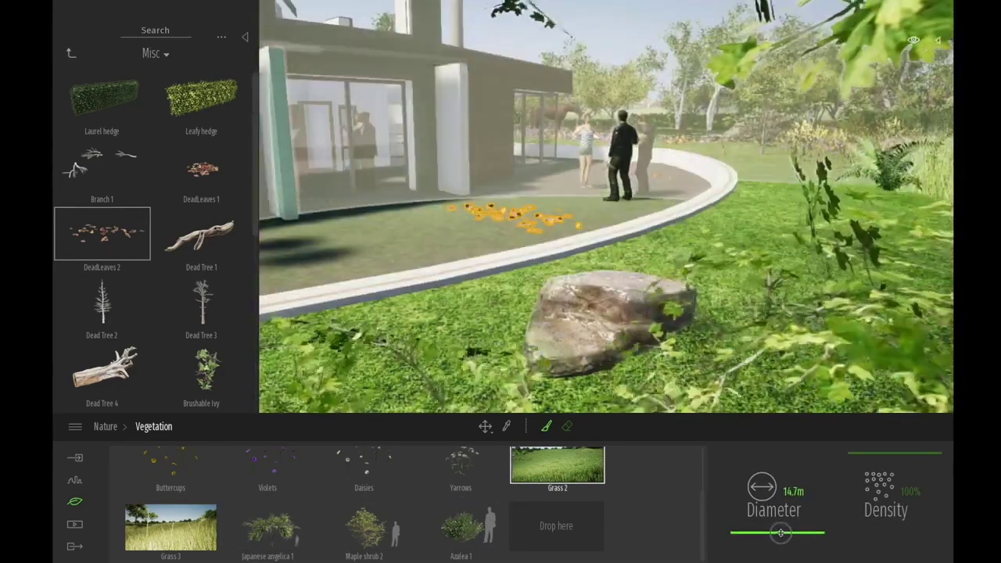
pyautogui.click(792, 491)
pyautogui.write('2')
pyautogui.press('Return')
pyautogui.scroll(2, 782, 301)
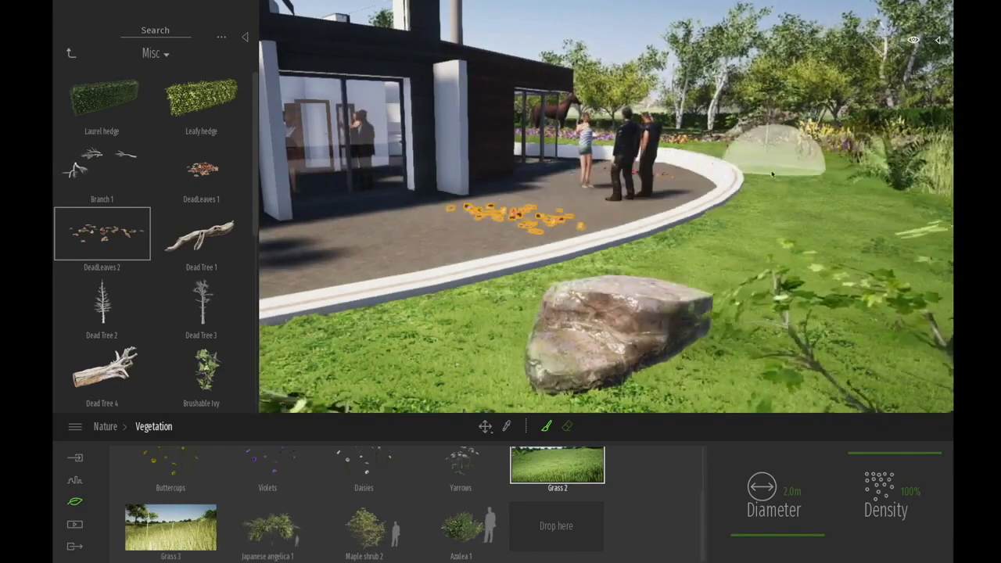
pyautogui.moveTo(801, 188); pyautogui.dragTo(754, 148, button='middle')
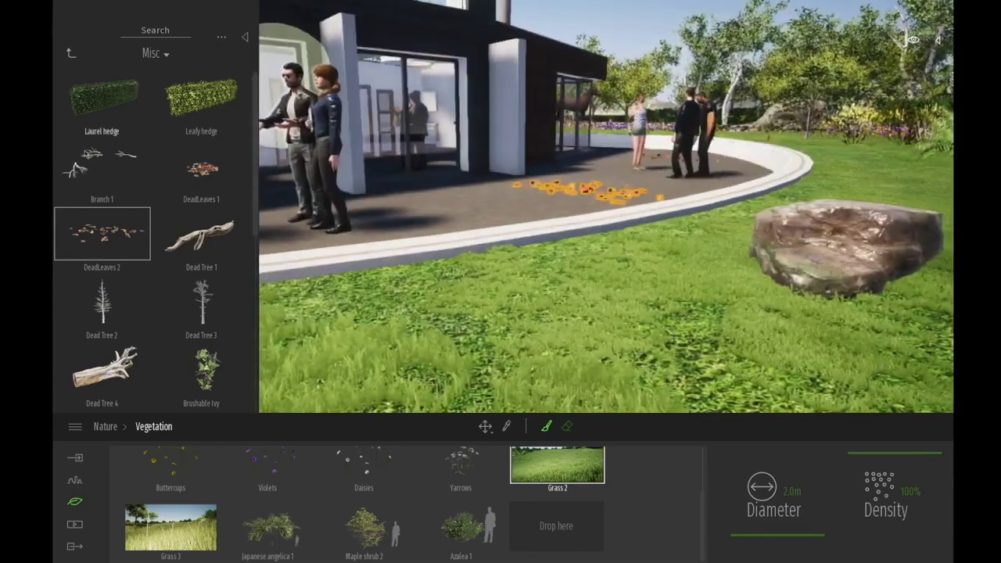
# Step: Place a DeadLeaves 1 pile on the terrace beside the standing couple
pyautogui.moveTo(205, 172); pyautogui.dragTo(390, 219)
pyautogui.click(71, 53)
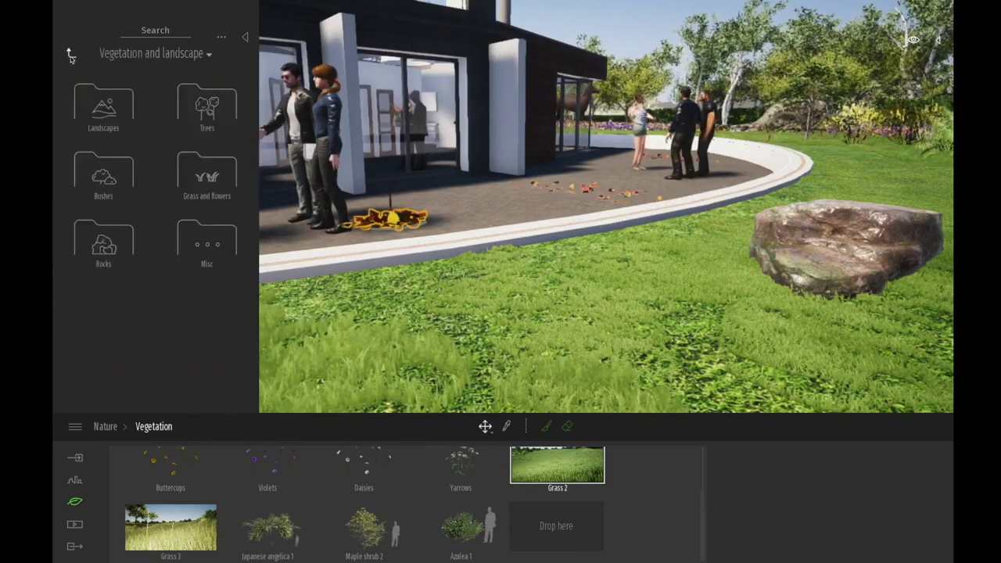
# Step: Place two clumps of Broom snakeweed 3 from the Bushes on the lawn between the terrace wall and the tall grass
pyautogui.click(106, 180)
pyautogui.scroll(-5, 109, 205)
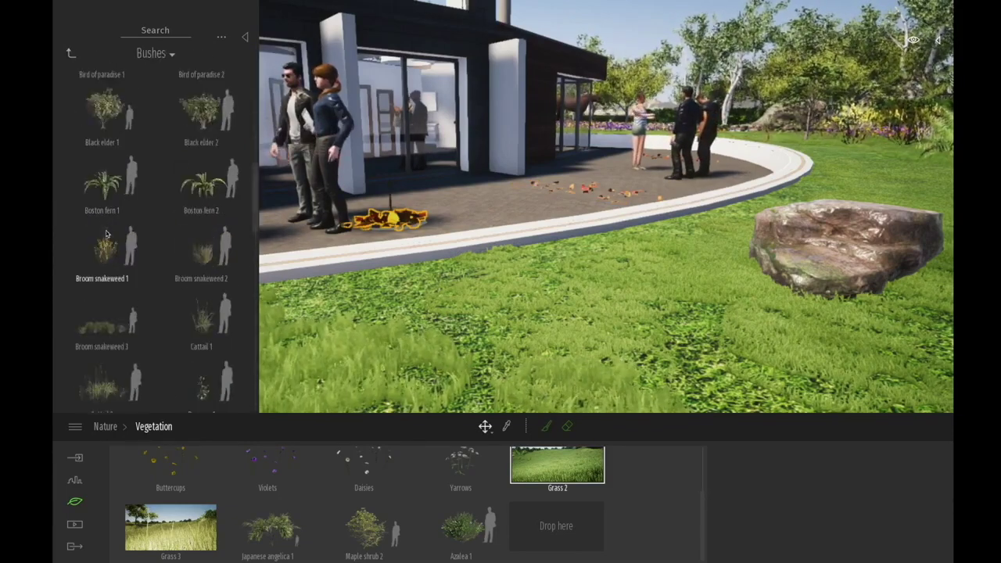
pyautogui.click(129, 316)
pyautogui.scroll(-3, 437, 271)
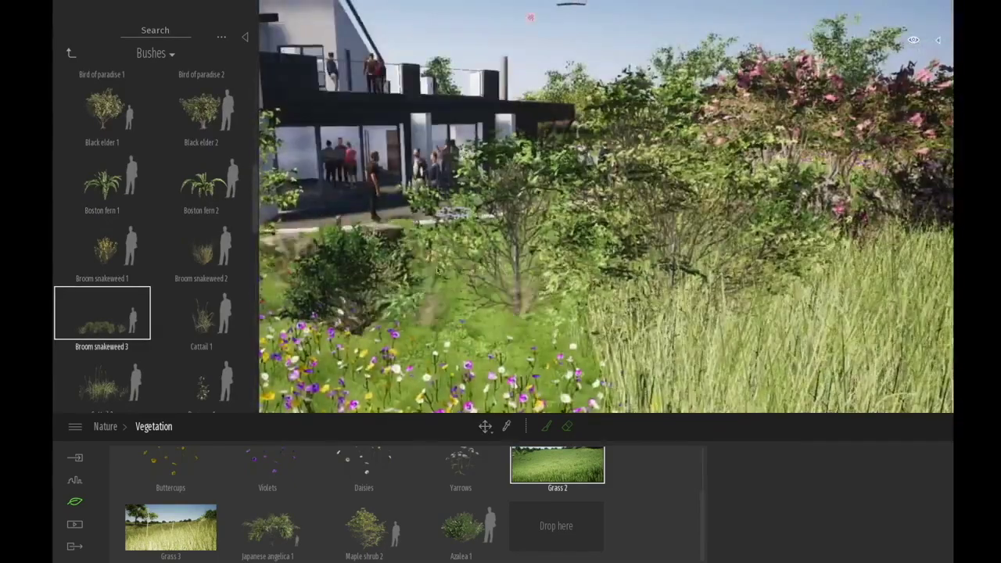
pyautogui.moveTo(437, 271); pyautogui.dragTo(480, 261, button='middle')
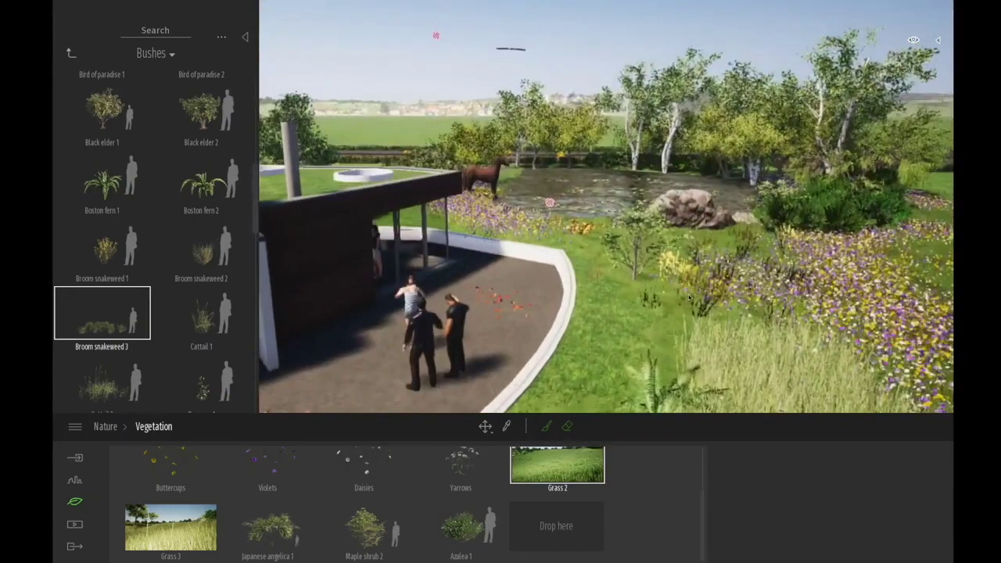
pyautogui.click(688, 297)
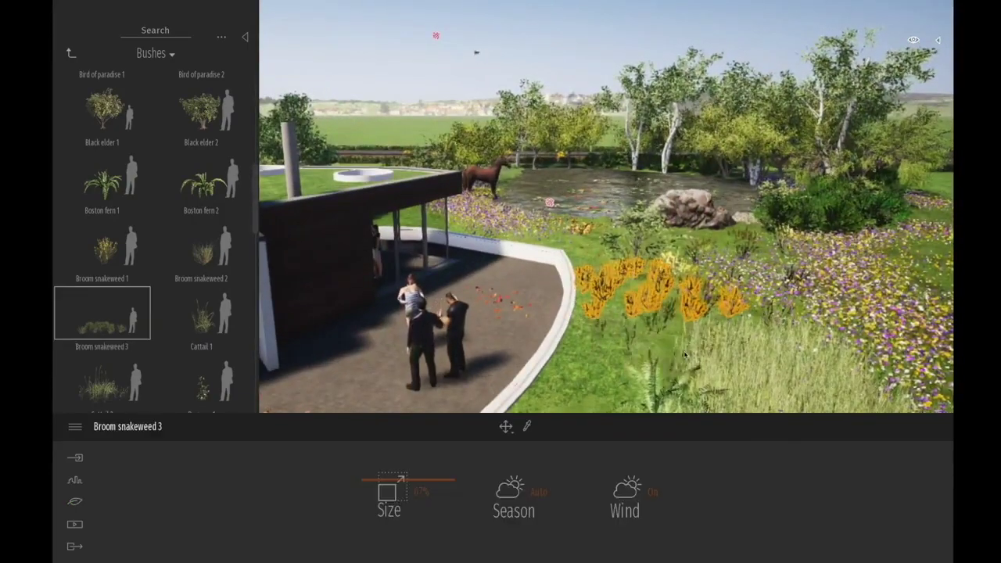
pyautogui.click(684, 355)
pyautogui.click(676, 362)
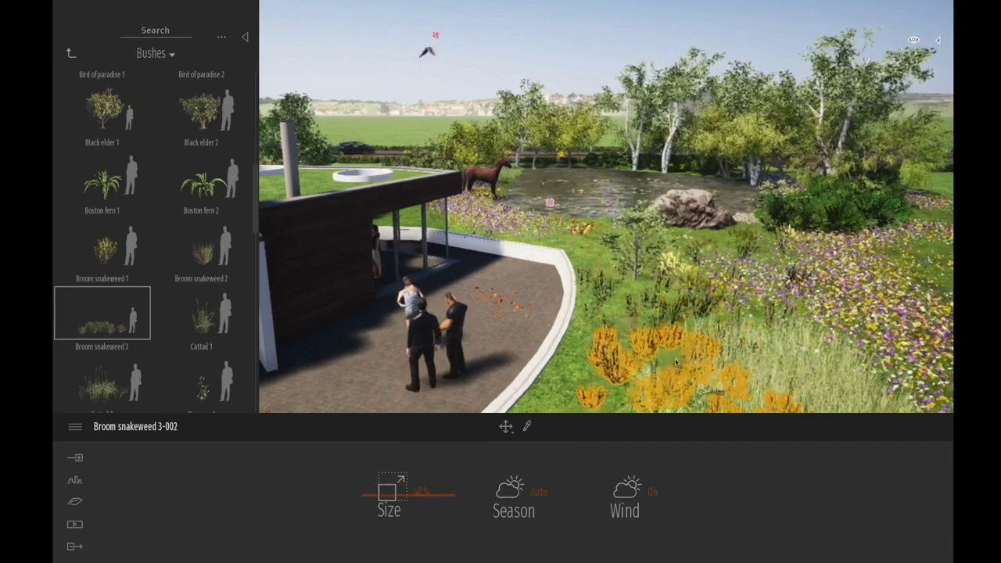
pyautogui.moveTo(675, 362); pyautogui.dragTo(790, 334, button='middle')
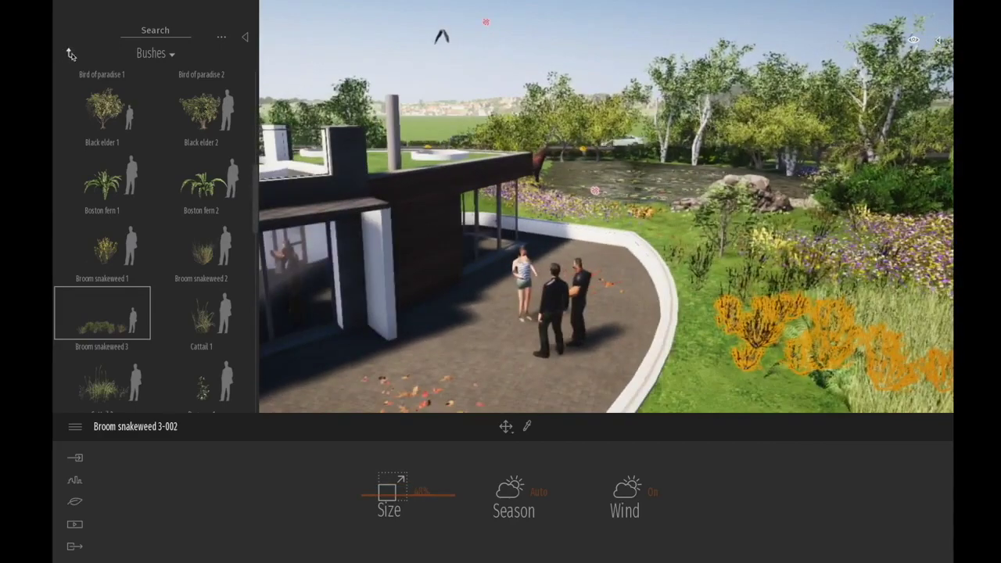
# Step: Find the living room tables among the home furniture in the library
pyautogui.click(71, 53)
pyautogui.click(71, 54)
pyautogui.click(106, 172)
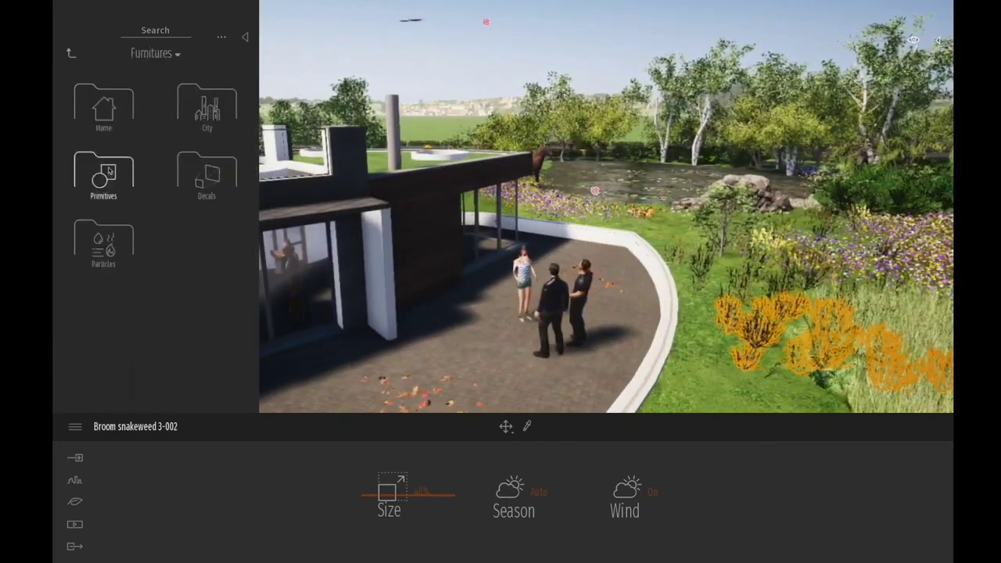
pyautogui.click(116, 117)
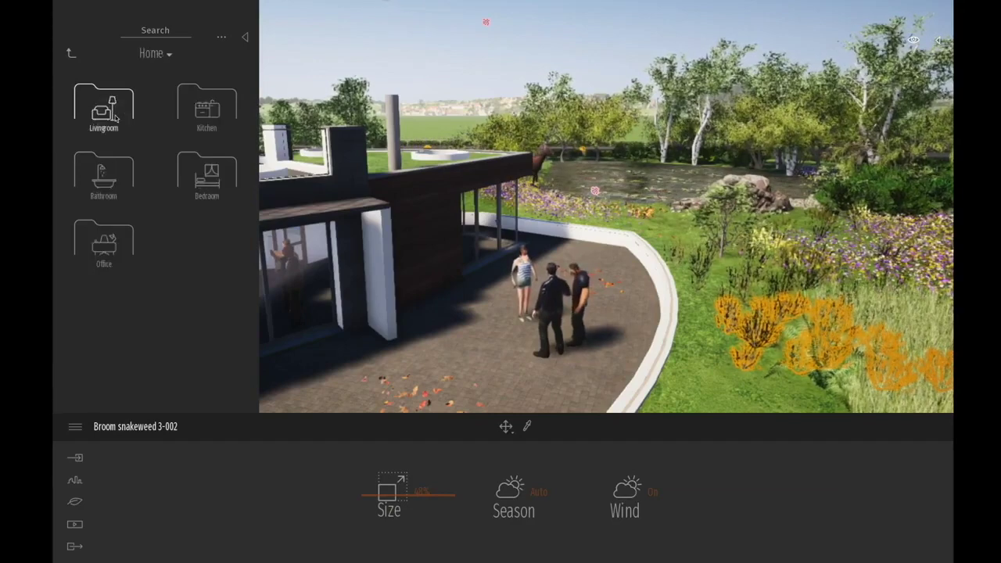
pyautogui.click(188, 113)
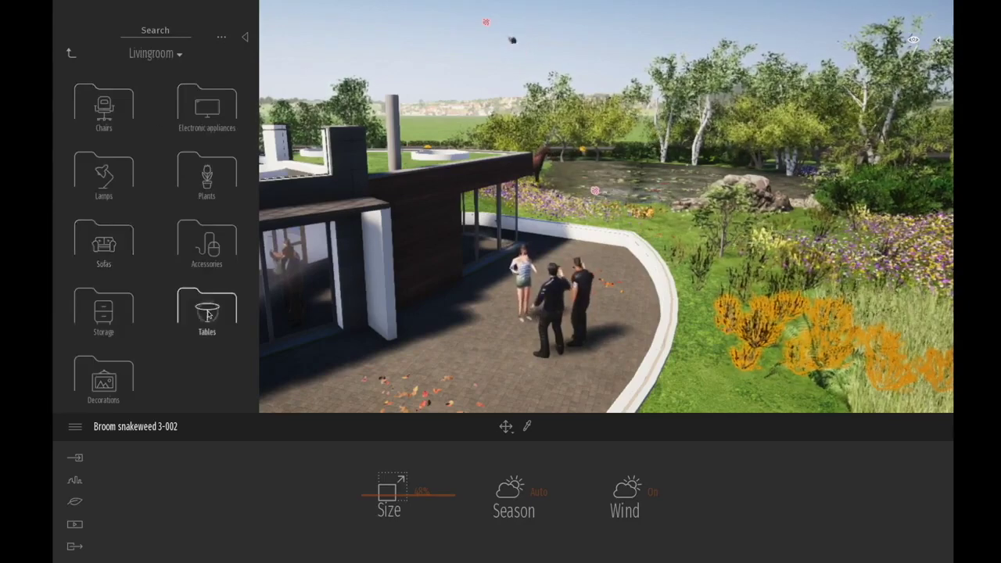
pyautogui.click(207, 306)
# Step: Try the Atable dining set on the terrace near the standing people and undo its placement
pyautogui.click(100, 164)
pyautogui.click(466, 383)
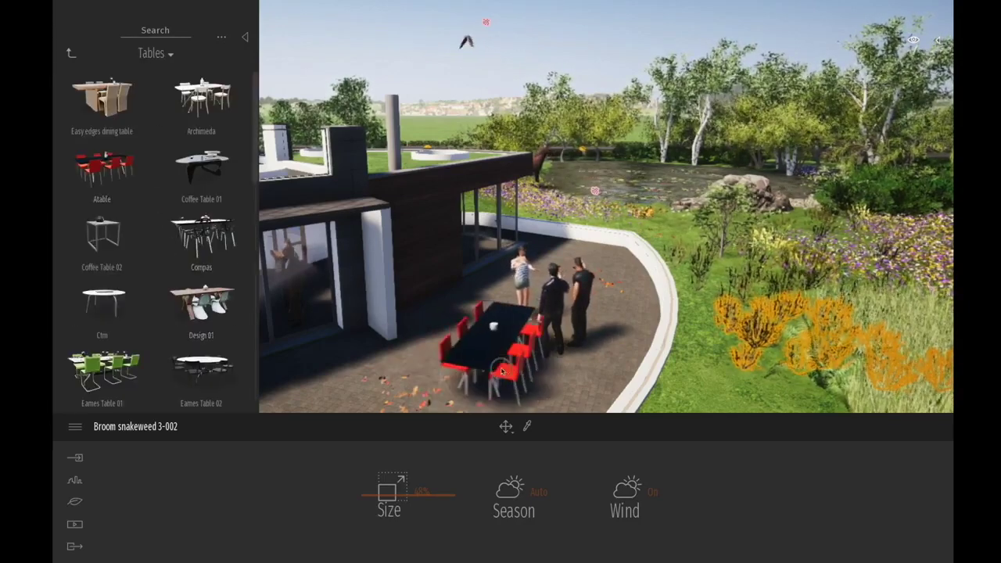
pyautogui.click(427, 342)
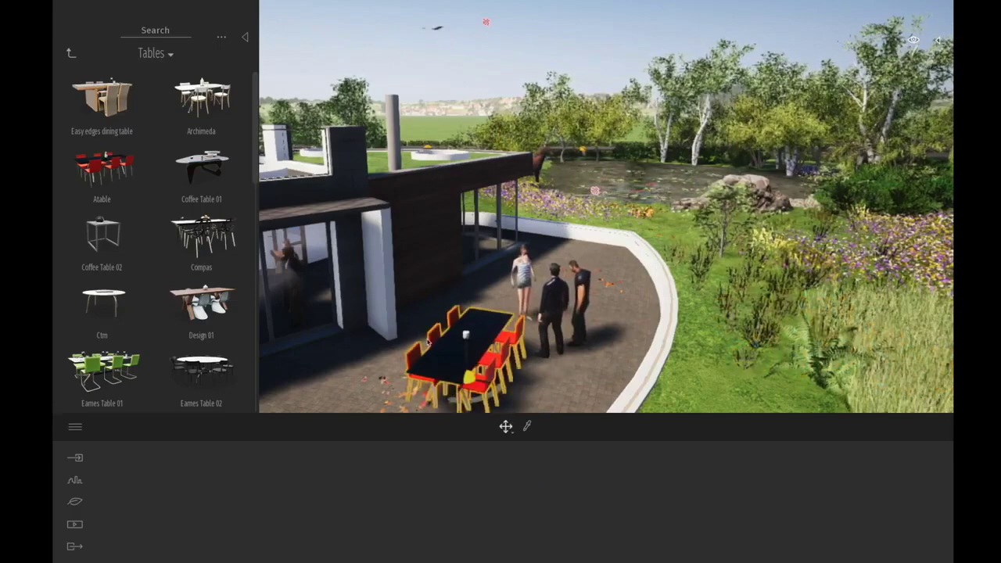
pyautogui.hotkey('ctrl', 'z')
# Step: Place the Archimeda dining set on the terrace near the standing people
pyautogui.moveTo(486, 353); pyautogui.dragTo(477, 390)
pyautogui.moveTo(427, 332); pyautogui.dragTo(313, 337, button='right')
pyautogui.scroll(-3, 156, 312)
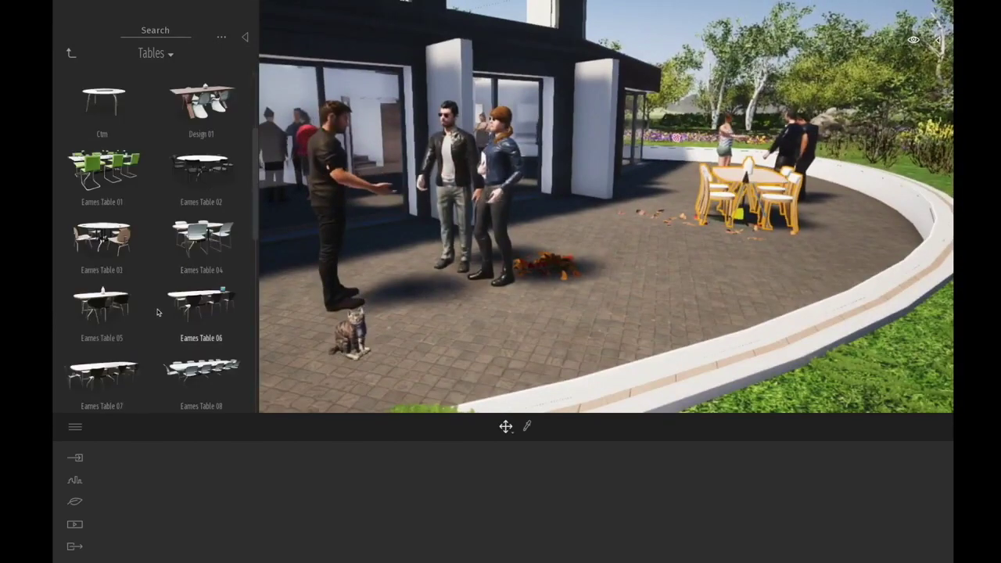
pyautogui.click(70, 52)
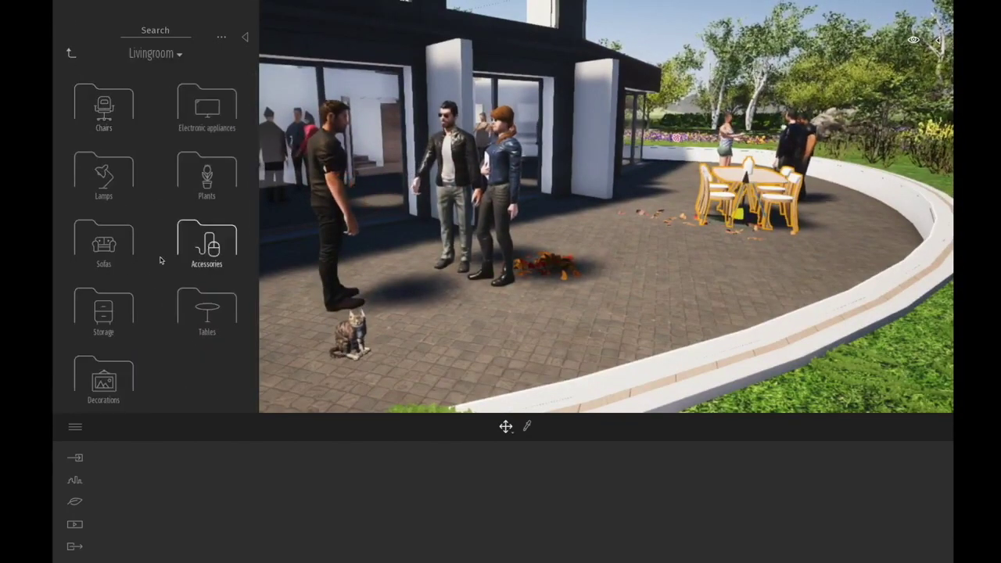
pyautogui.click(71, 53)
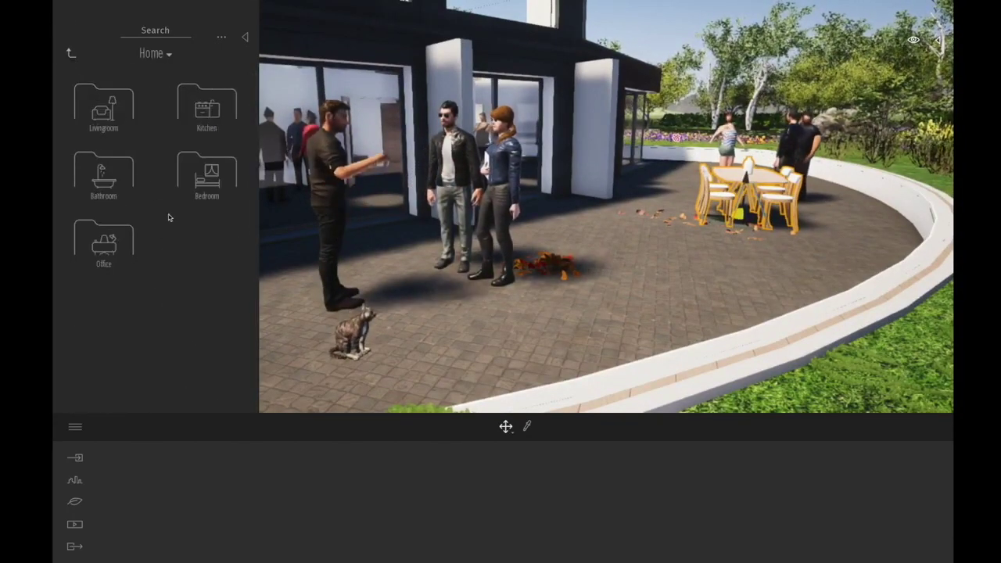
pyautogui.click(70, 53)
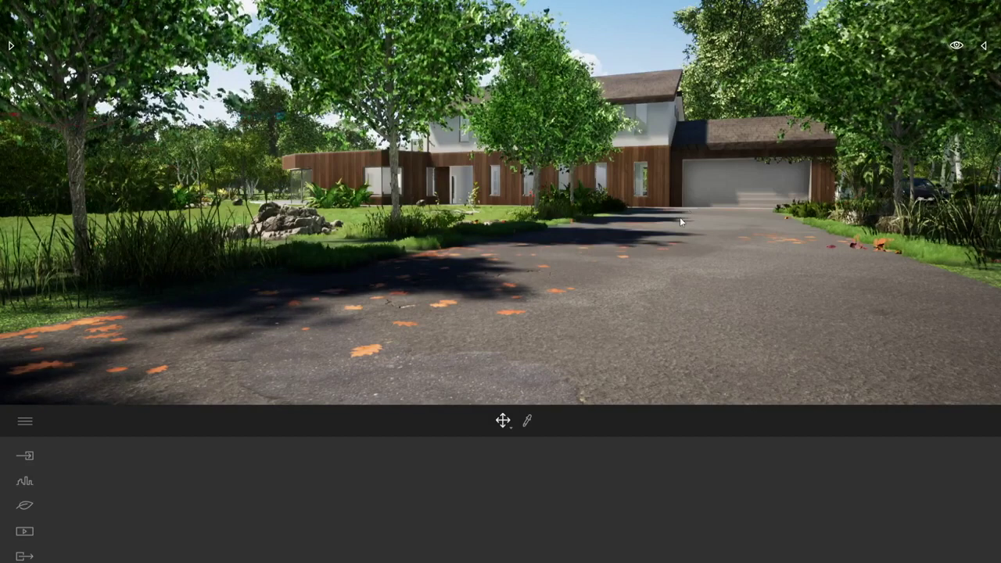
# Step: Open the Nature weather settings for the wood-clad house and driveway scene
pyautogui.click(26, 507)
pyautogui.click(395, 500)
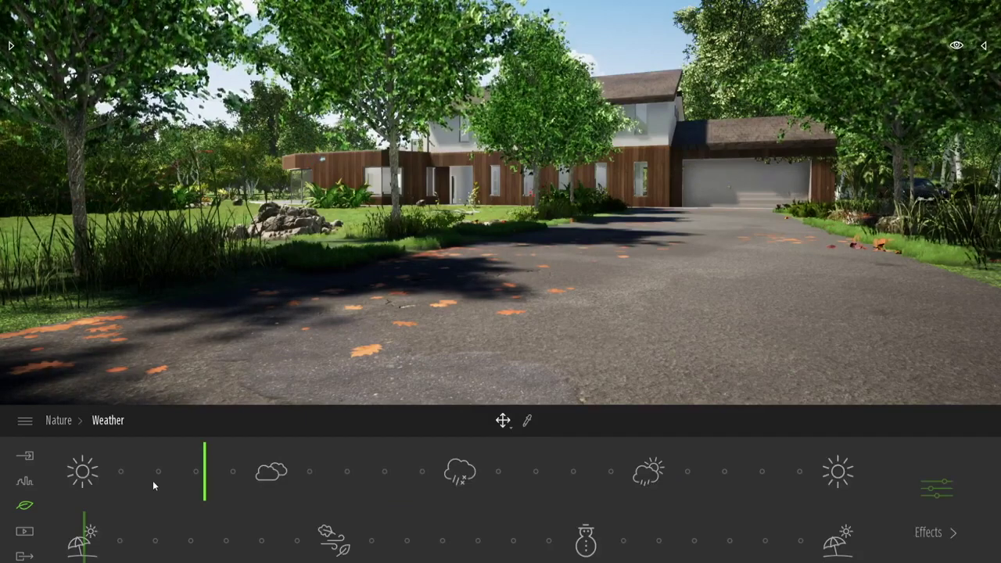
pyautogui.moveTo(718, 259); pyautogui.dragTo(647, 236, button='right')
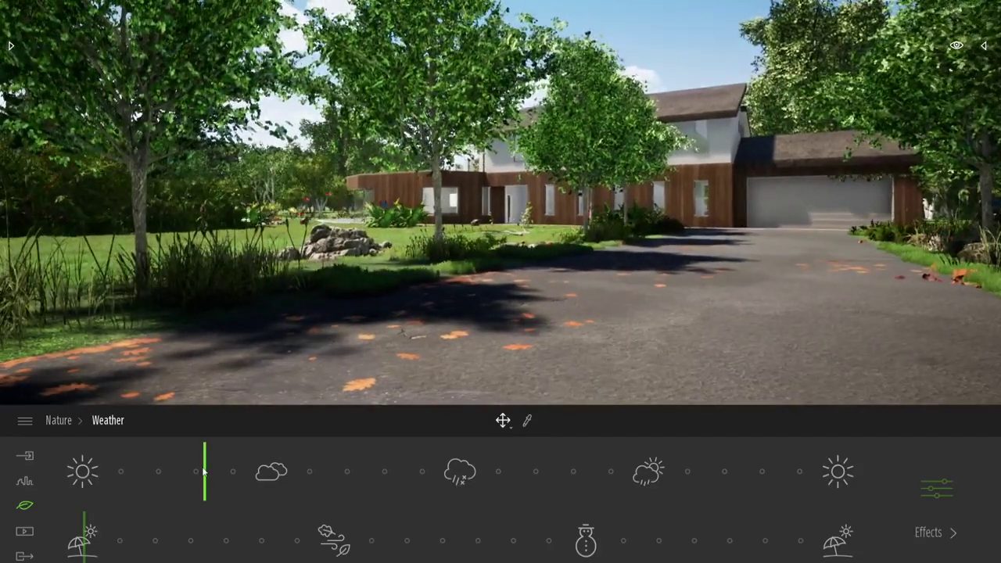
pyautogui.moveTo(416, 382); pyautogui.dragTo(427, 296, button='right')
# Step: Shift the weather from mostly clear to rain
pyautogui.moveTo(237, 472); pyautogui.dragTo(464, 467)
pyautogui.moveTo(617, 318); pyautogui.dragTo(637, 363, button='right')
pyautogui.moveTo(617, 318); pyautogui.dragTo(333, 471, button='right')
# Step: Return the weather to mostly clear and set the season to autumn
pyautogui.moveTo(404, 466); pyautogui.dragTo(176, 470)
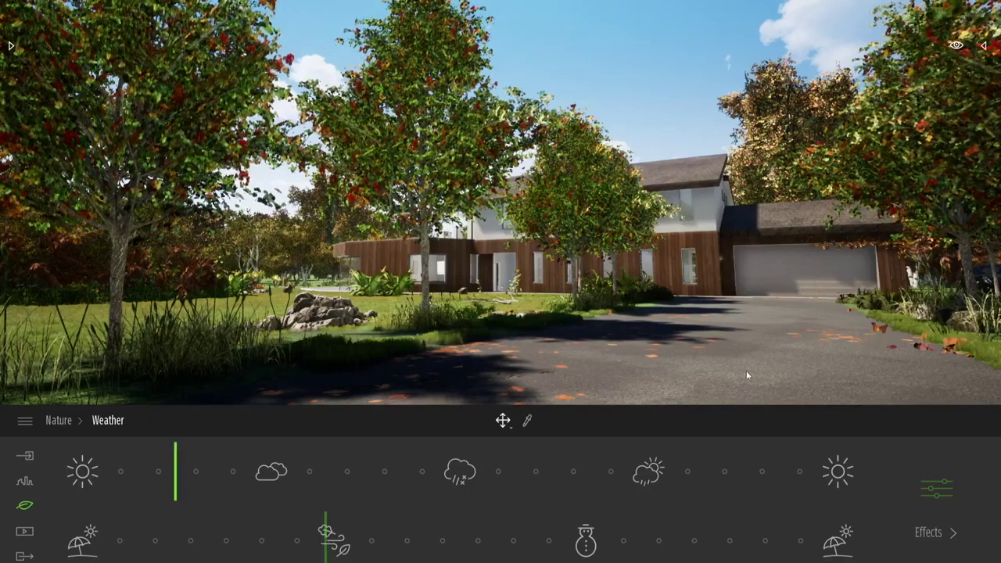
pyautogui.moveTo(795, 326); pyautogui.dragTo(993, 301, button='right')
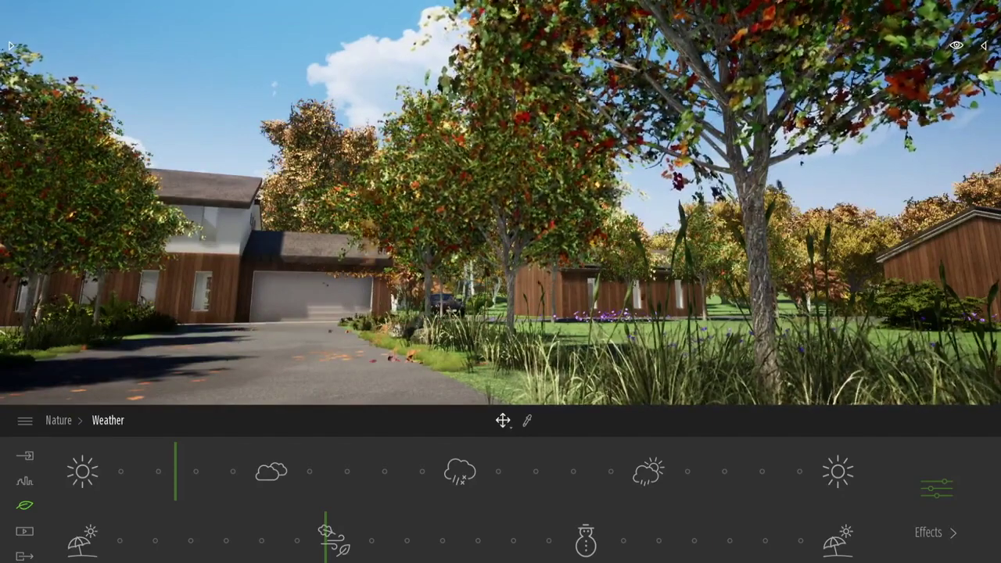
pyautogui.moveTo(703, 301); pyautogui.dragTo(266, 304, button='right')
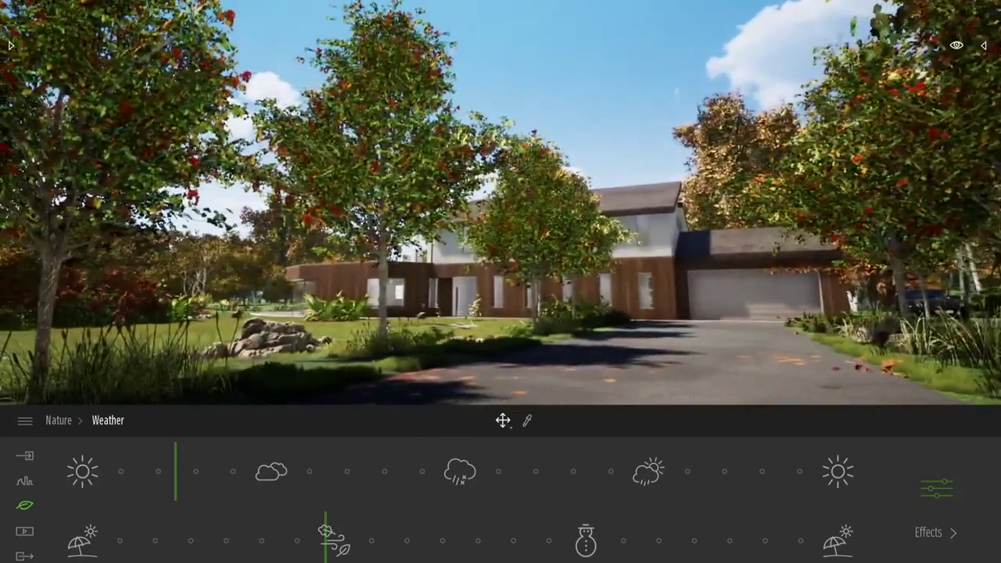
# Step: Set the season to winter and the weather to full precipitation so that snow falls over the house
pyautogui.moveTo(349, 534); pyautogui.dragTo(592, 541)
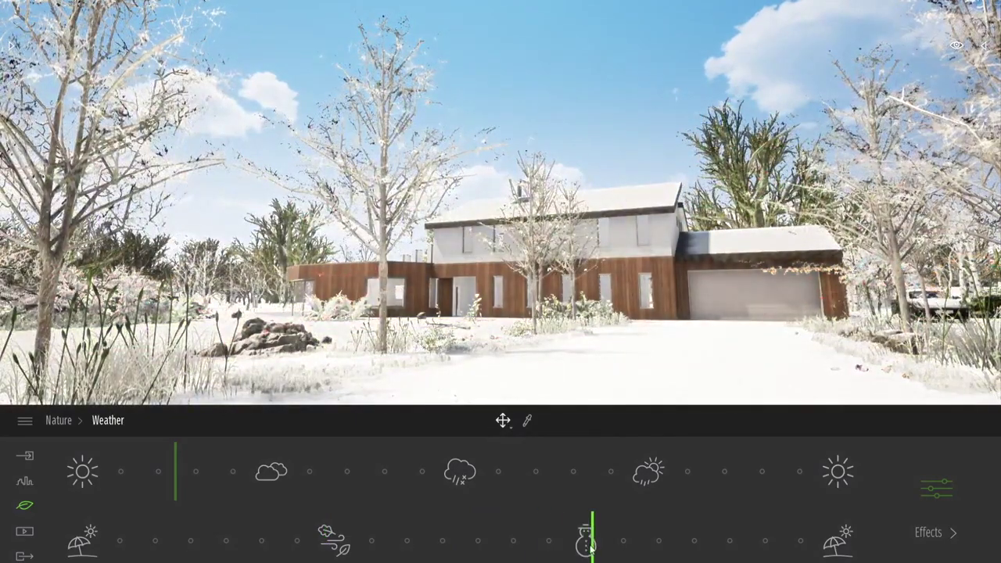
pyautogui.moveTo(564, 233); pyautogui.dragTo(516, 279, button='right')
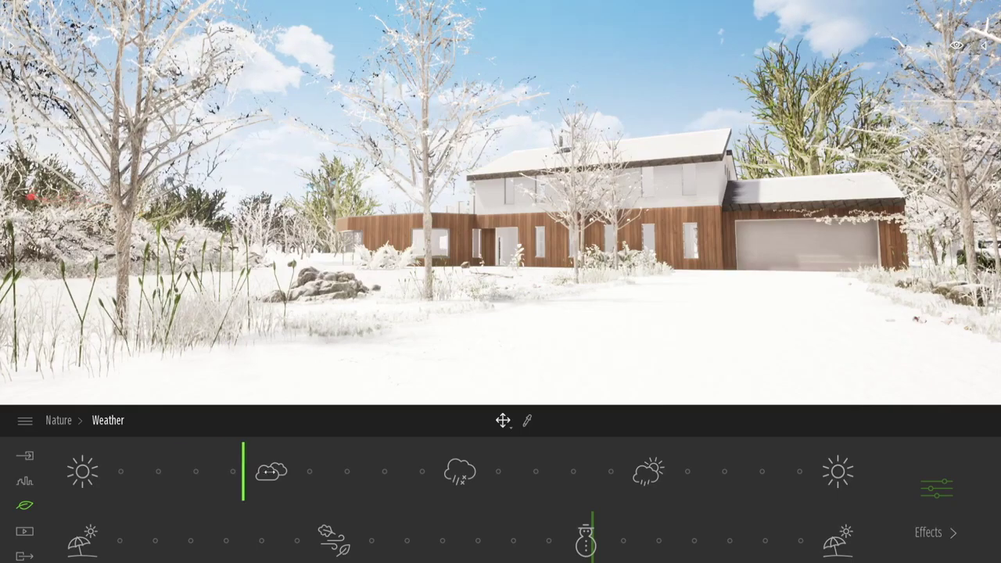
pyautogui.click(461, 473)
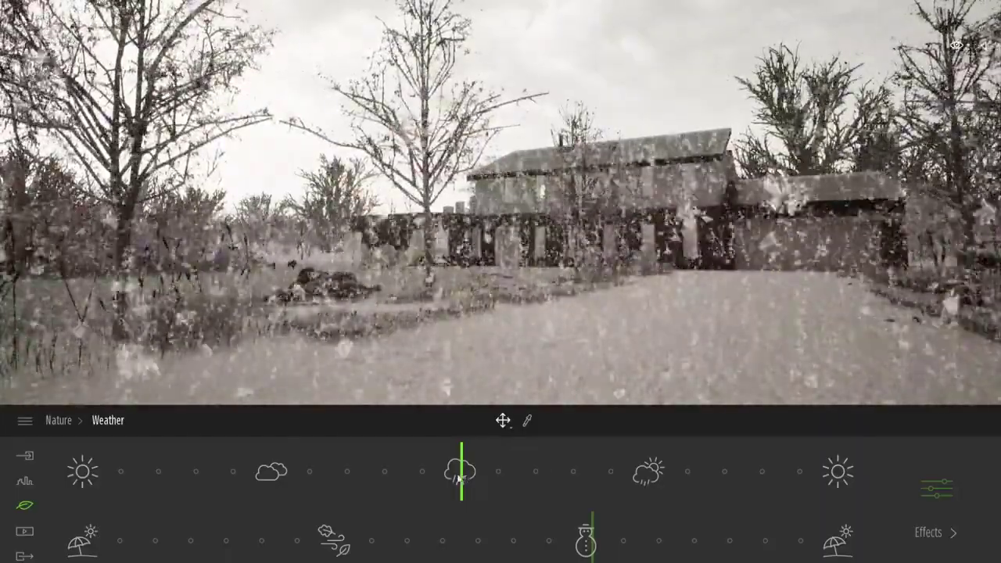
# Step: Return the weather to mostly clear and set the season to autumn for the snow-covered house scene
pyautogui.moveTo(460, 474); pyautogui.dragTo(172, 475)
pyautogui.moveTo(509, 535); pyautogui.dragTo(340, 545)
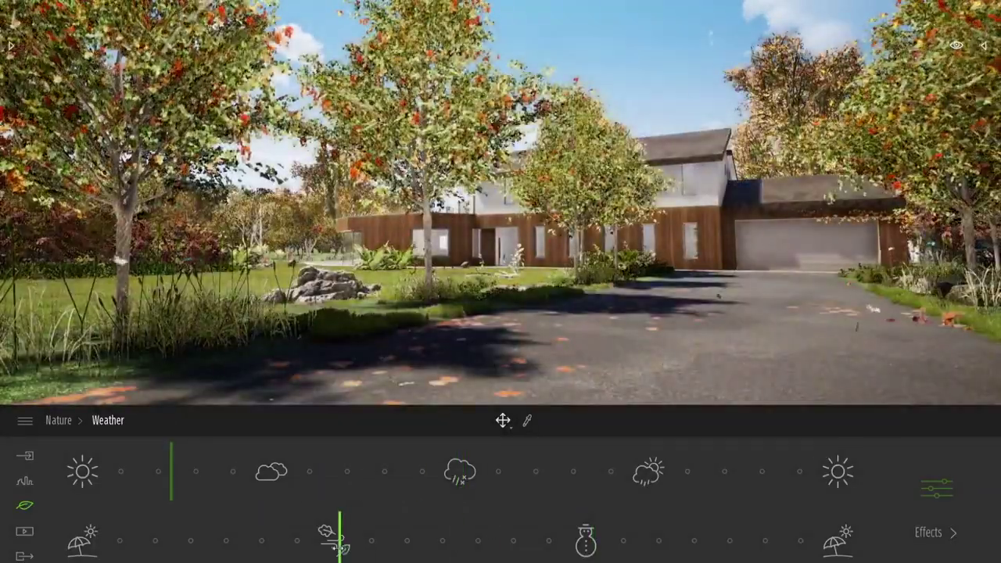
pyautogui.moveTo(174, 473); pyautogui.dragTo(189, 469)
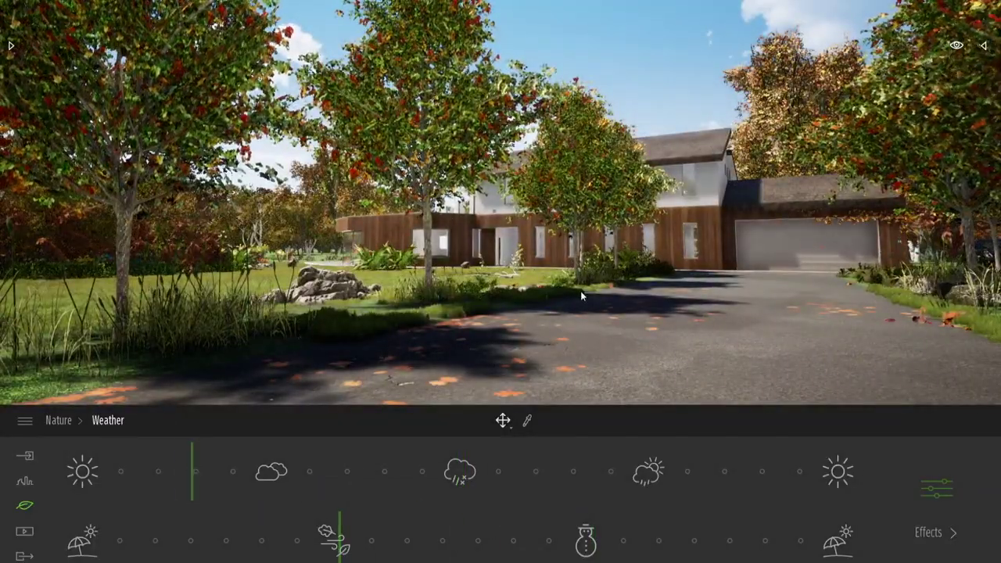
# Step: Examine the autumn scene from the driveway and front lawn around to the lily pond facing the house
pyautogui.press('a')
pyautogui.moveTo(589, 292)
pyautogui.mouseDown(button='right')
pyautogui.moveTo(516, 292)
pyautogui.moveTo(578, 292)
pyautogui.mouseUp(button='right')
pyautogui.press('w')
pyautogui.press('s')
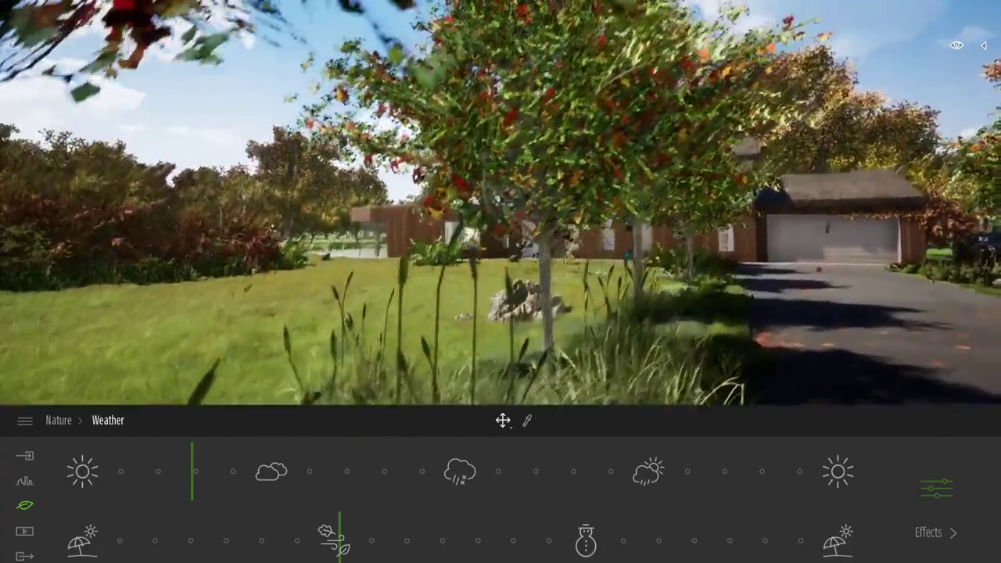
pyautogui.press('d')
pyautogui.press('d')
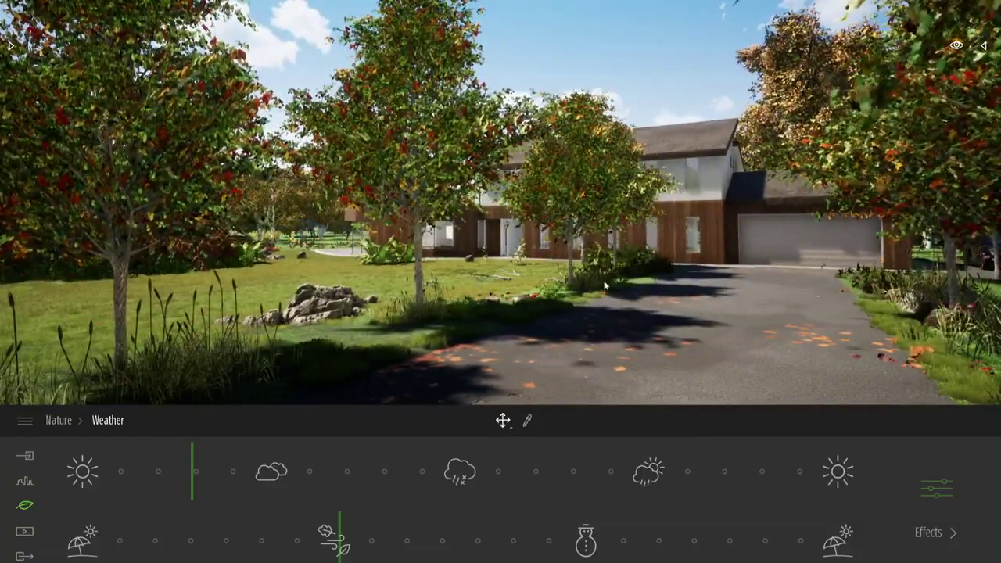
pyautogui.press('w')
pyautogui.moveTo(603, 285); pyautogui.dragTo(489, 282, button='right')
pyautogui.press('w')
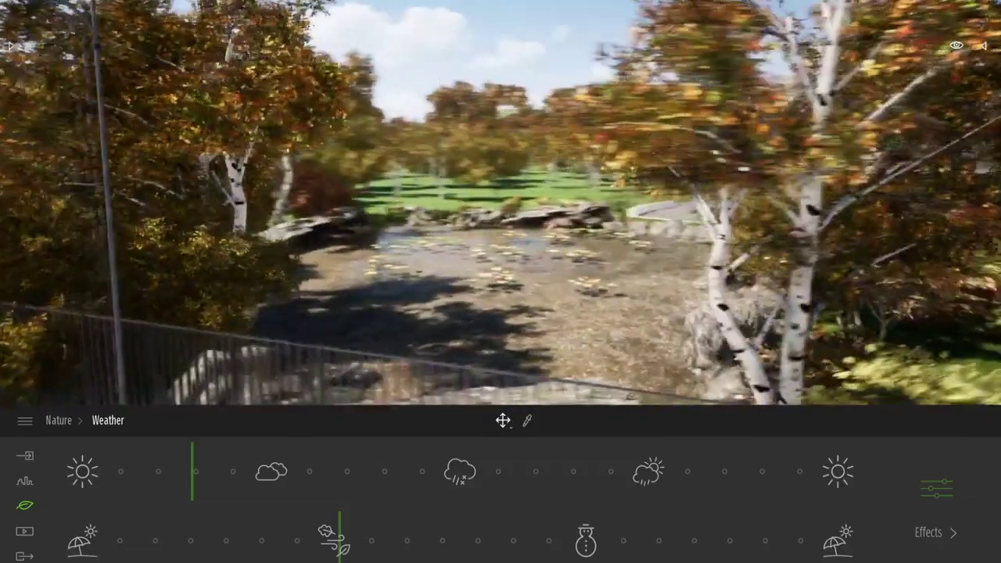
pyautogui.press('w')
pyautogui.moveTo(604, 282); pyautogui.dragTo(711, 281, button='right')
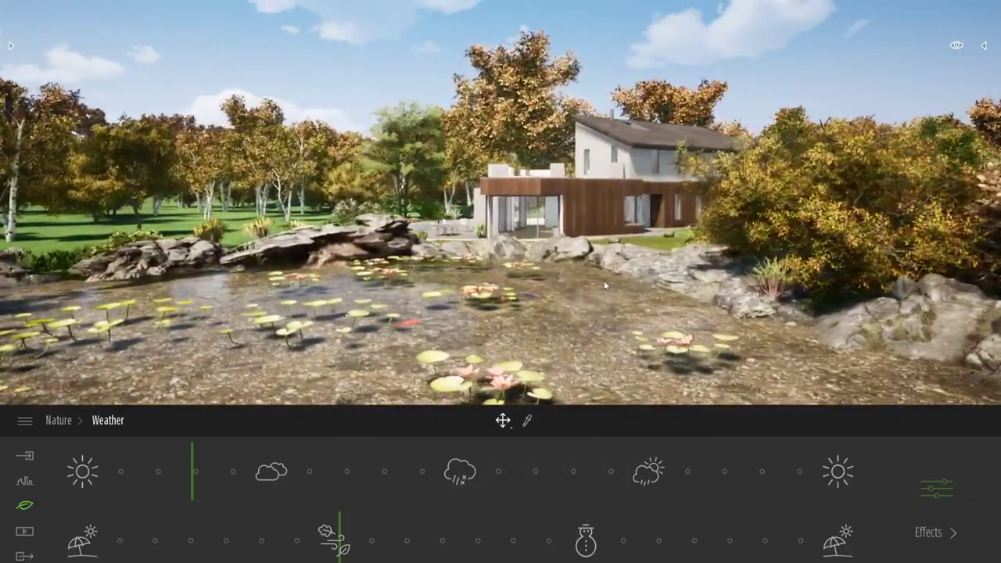
pyautogui.press('a')
pyautogui.moveTo(603, 281); pyautogui.dragTo(700, 281, button='right')
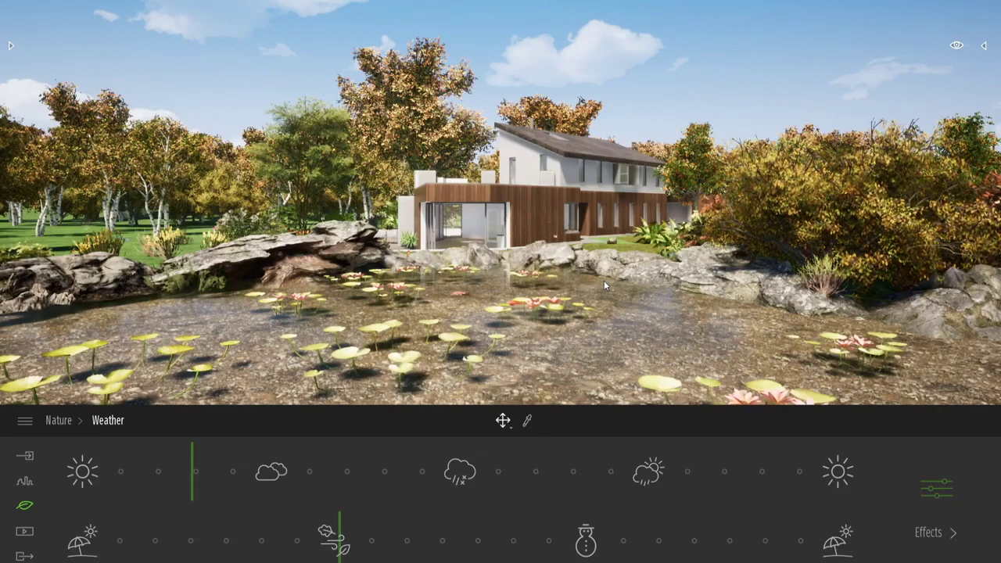
pyautogui.keyDown('shift'); pyautogui.moveTo(595, 277); pyautogui.dragTo(649, 257, button='middle'); pyautogui.keyUp('shift')
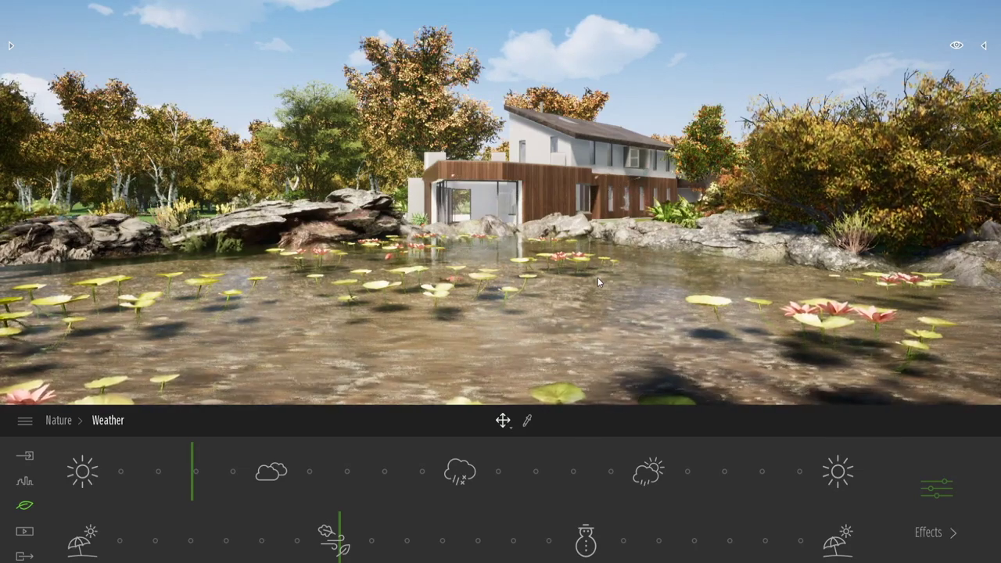
pyautogui.moveTo(597, 277); pyautogui.dragTo(584, 258, button='right')
pyautogui.keyDown('shift'); pyautogui.moveTo(583, 258); pyautogui.dragTo(662, 268, button='middle'); pyautogui.keyUp('shift')
pyautogui.keyDown('shift'); pyautogui.moveTo(532, 273); pyautogui.dragTo(598, 281, button='middle'); pyautogui.keyUp('shift')
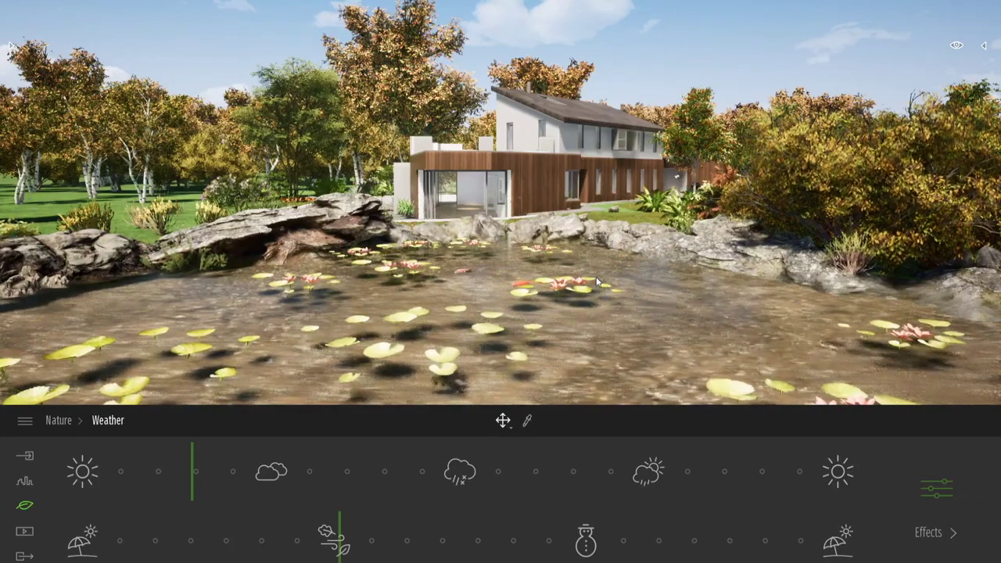
# Step: Apply the Maple 01 A wood material from the library to the house's exterior cladding
pyautogui.click(12, 45)
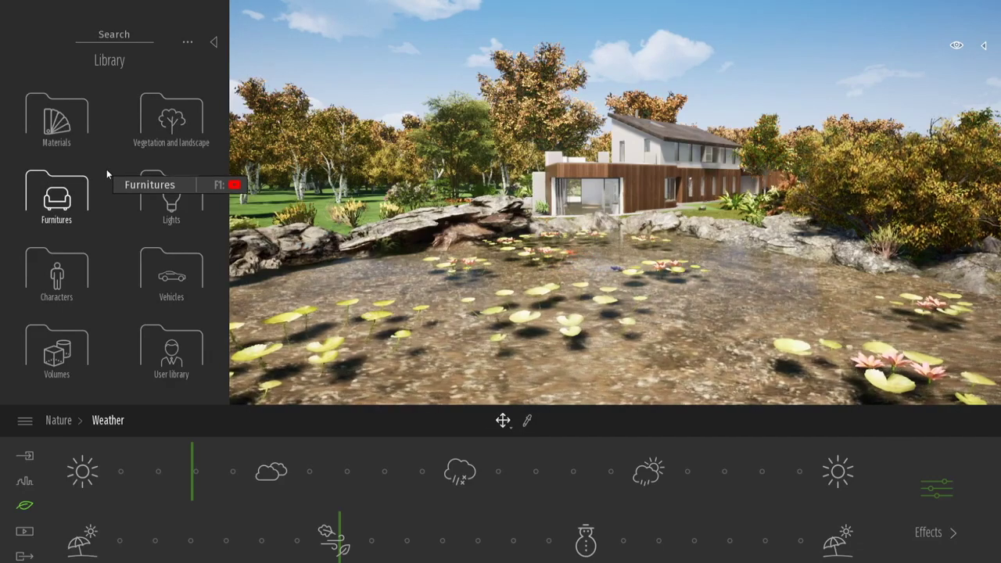
pyautogui.click(69, 117)
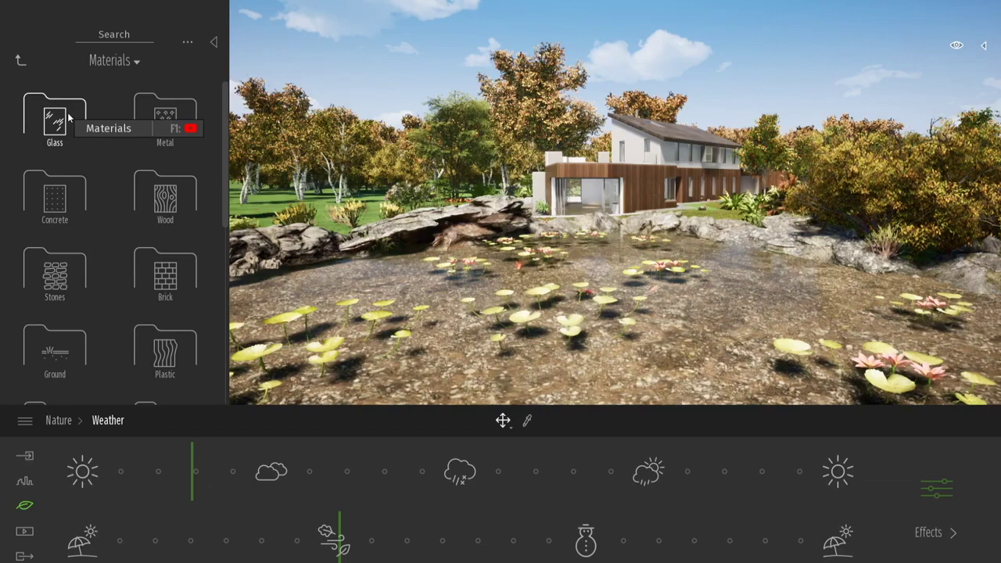
pyautogui.press('w')
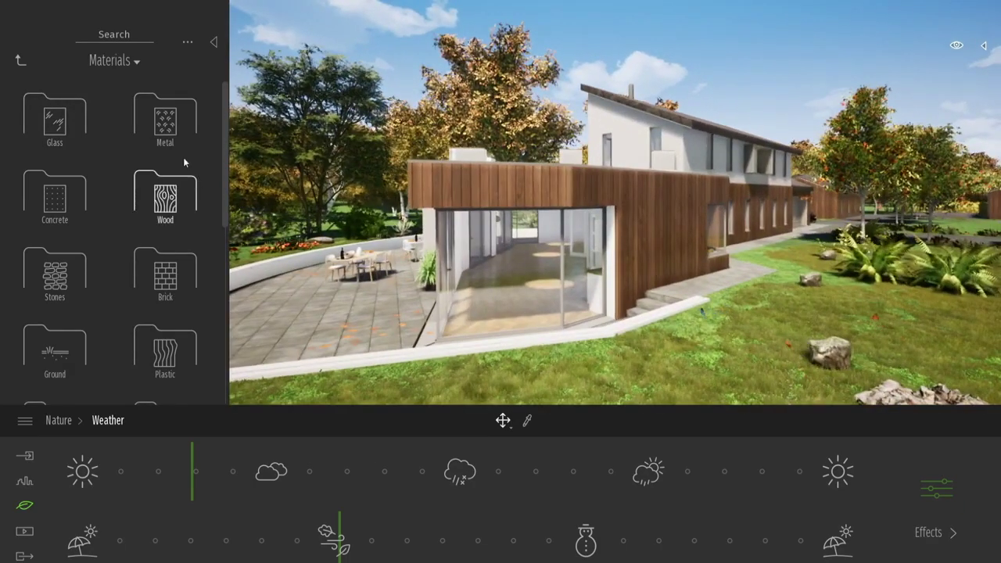
pyautogui.click(165, 121)
pyautogui.moveTo(68, 114)
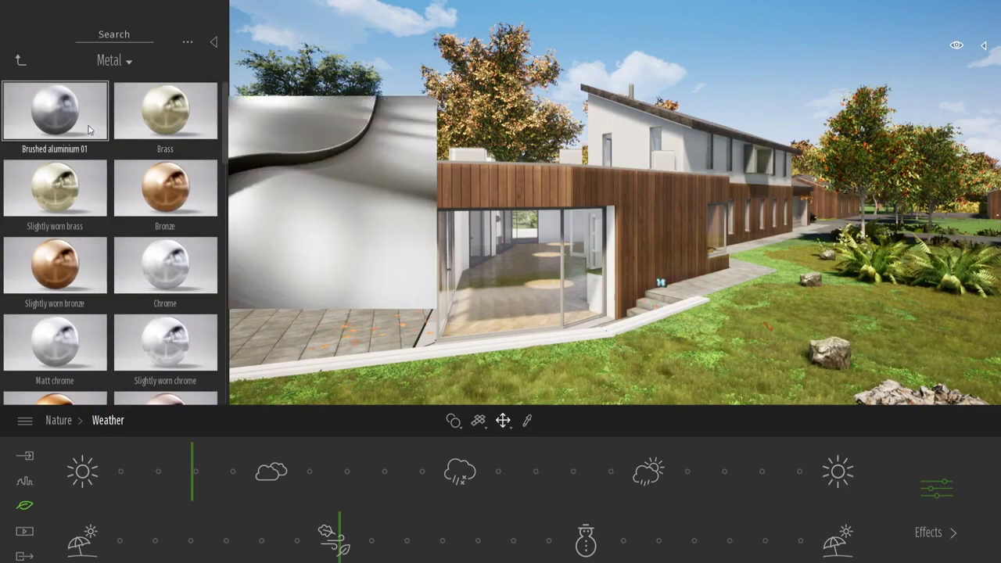
pyautogui.click(20, 60)
pyautogui.click(157, 199)
pyautogui.moveTo(155, 202)
pyautogui.moveTo(154, 202); pyautogui.dragTo(664, 219)
# Step: Replace the cladding material with the Chestnut 01 A wood
pyautogui.moveTo(82, 189)
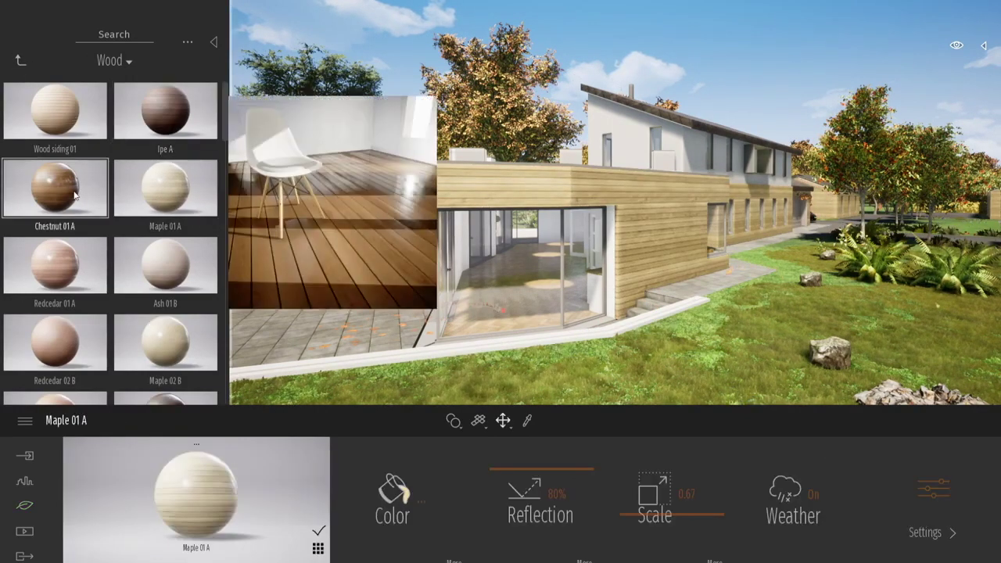
pyautogui.moveTo(55, 266); pyautogui.dragTo(500, 194)
pyautogui.moveTo(102, 185); pyautogui.dragTo(665, 235)
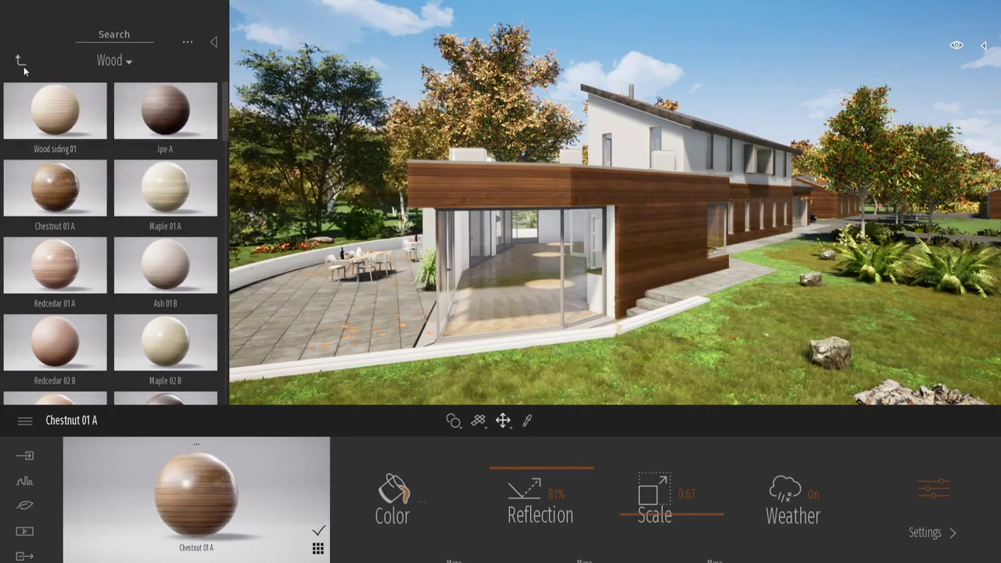
# Step: Browse the library's vegetation, furniture, lights and user library categories, and close the library
pyautogui.click(23, 69)
pyautogui.click(21, 67)
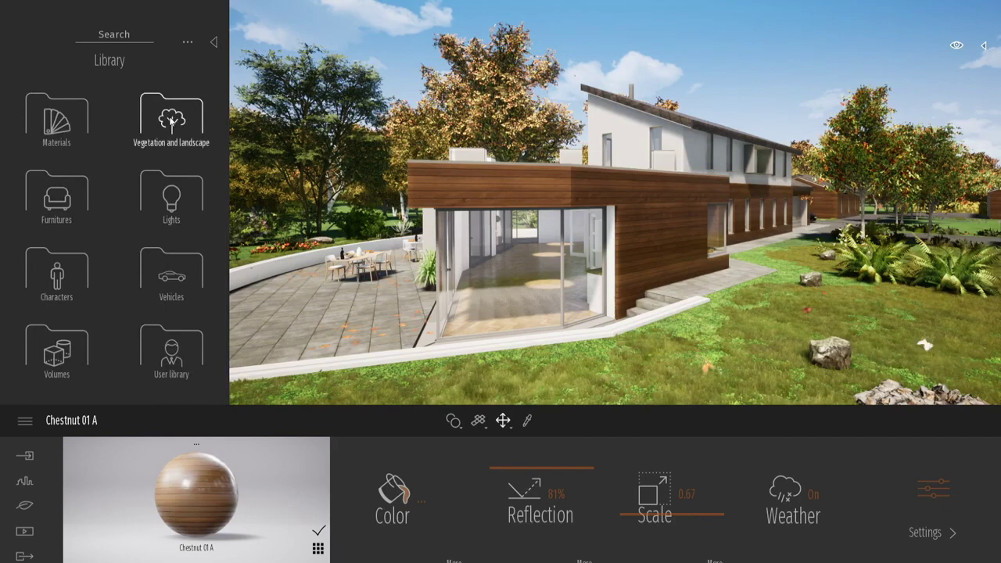
pyautogui.click(170, 120)
pyautogui.click(20, 60)
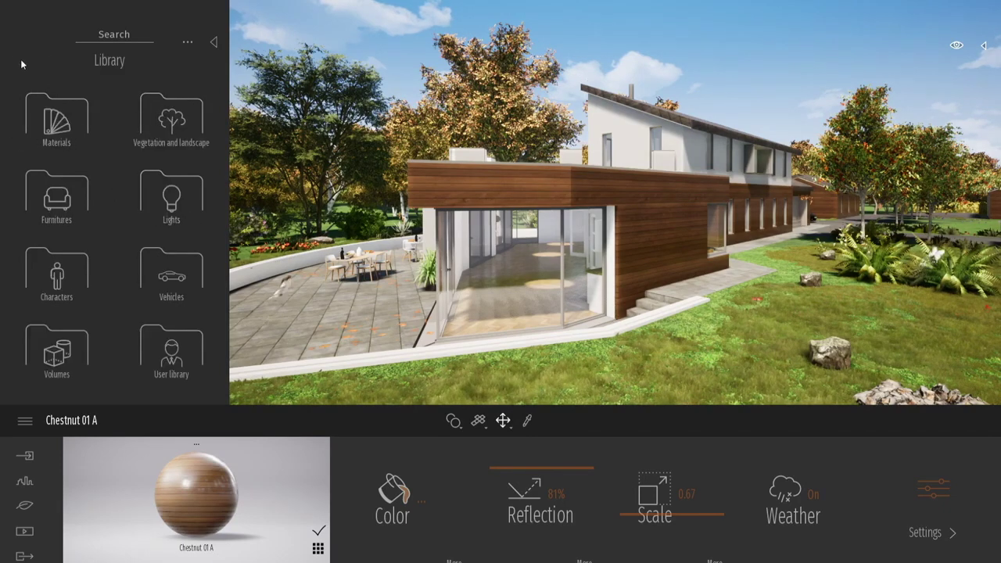
pyautogui.click(74, 199)
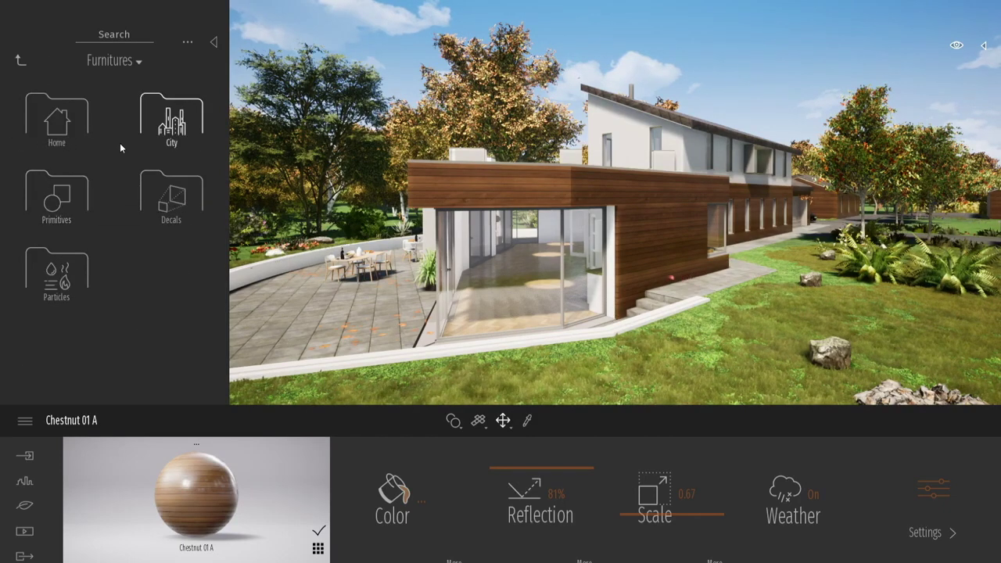
pyautogui.click(20, 61)
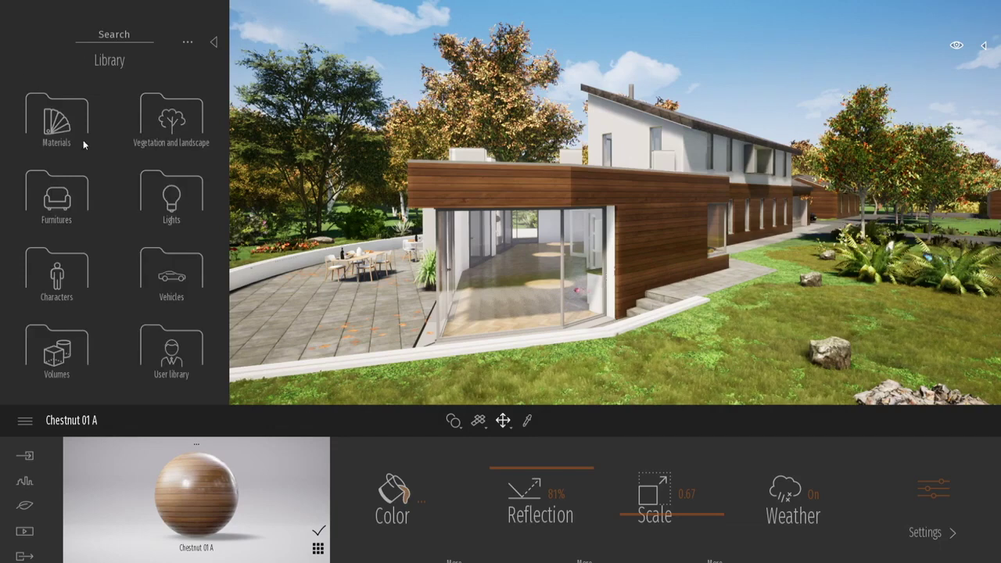
pyautogui.click(177, 211)
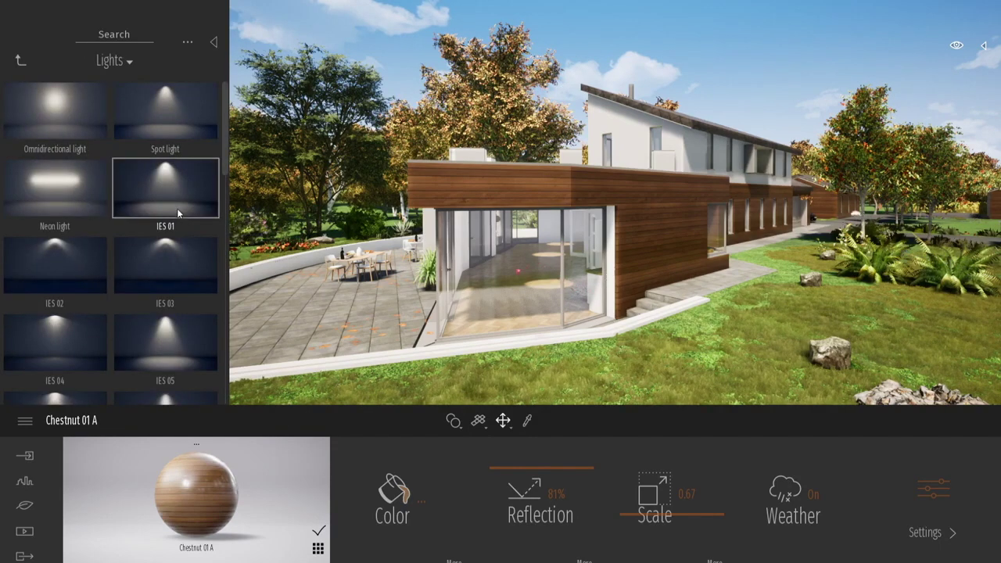
pyautogui.click(20, 61)
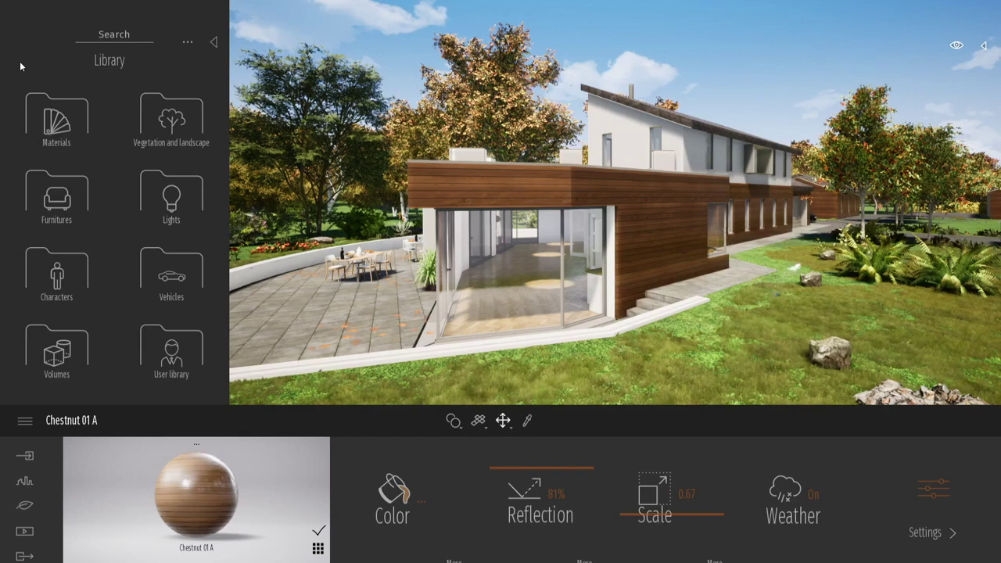
pyautogui.click(191, 357)
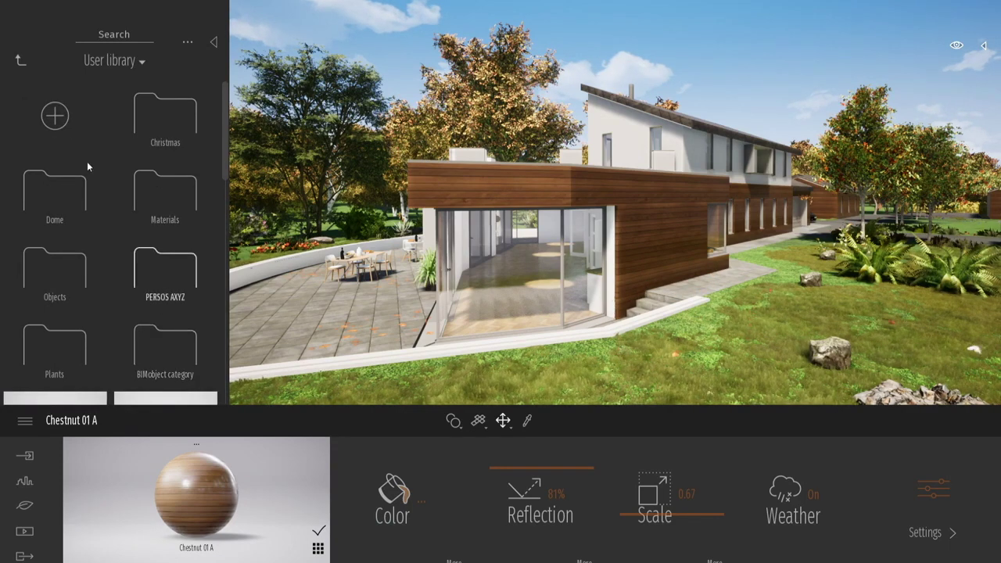
pyautogui.click(20, 60)
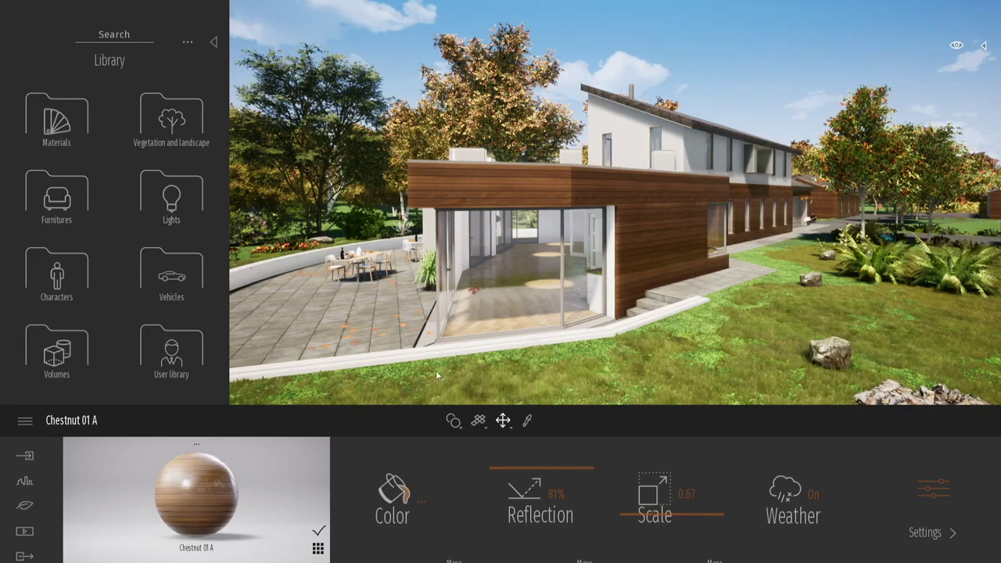
pyautogui.click(213, 43)
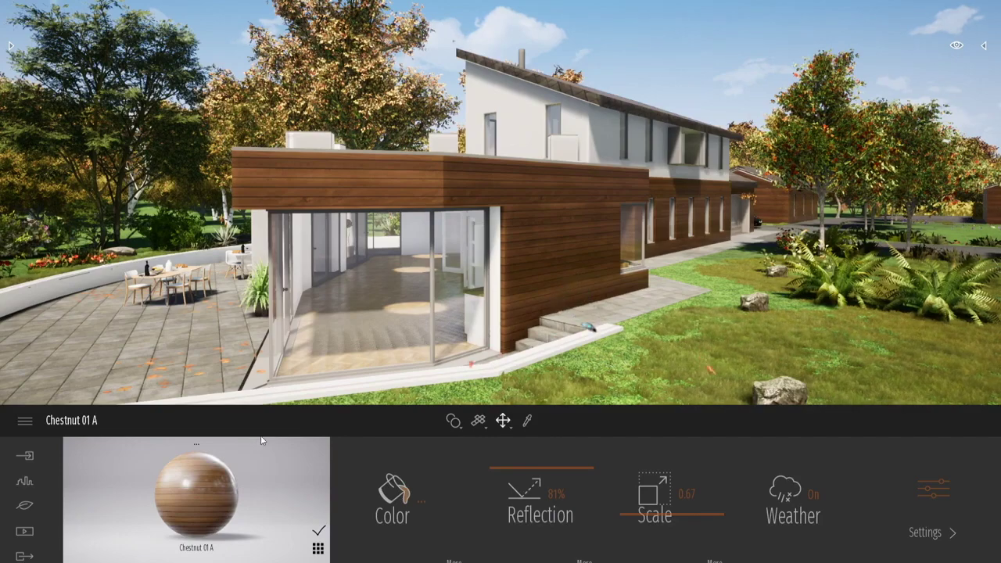
# Step: Set the scale of the cladding's Chestnut 01 A material to 0.97
pyautogui.press('w')
pyautogui.moveTo(663, 295); pyautogui.dragTo(774, 295, button='right')
pyautogui.press('w')
pyautogui.press('d')
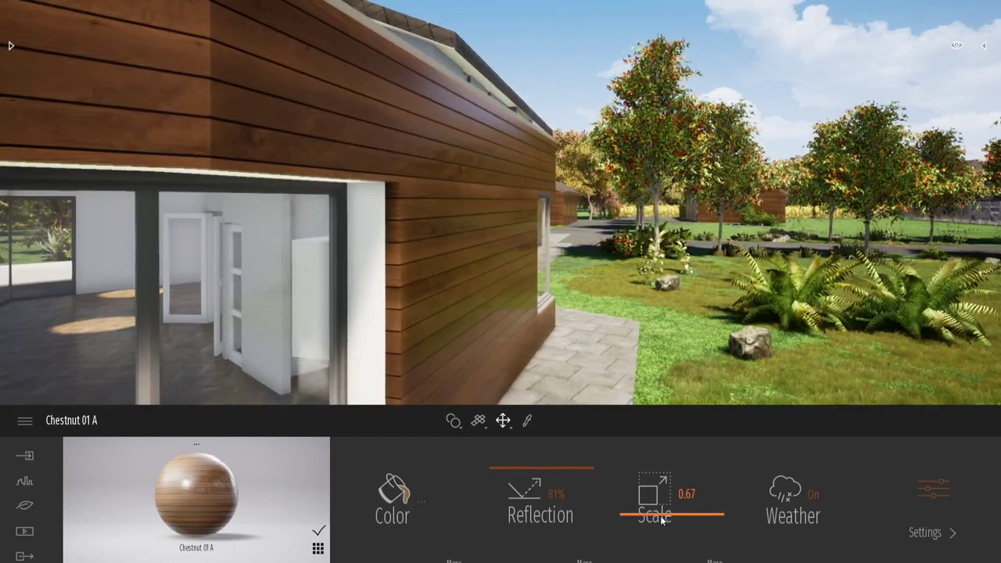
pyautogui.moveTo(662, 520)
pyautogui.mouseDown()
pyautogui.moveTo(661, 480)
pyautogui.moveTo(655, 502)
pyautogui.mouseUp()
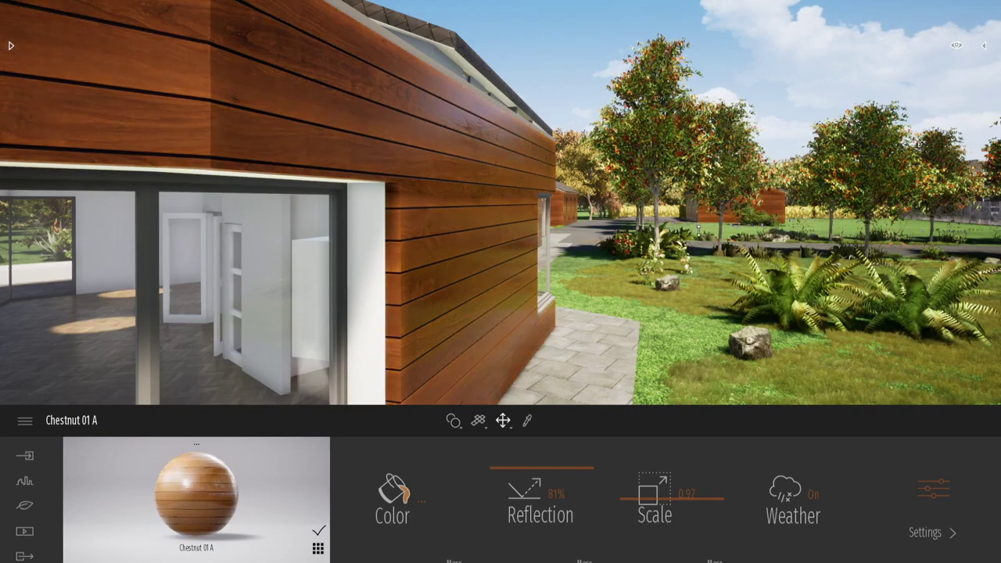
# Step: Set the reflection of the cladding's Chestnut 01 A material to 85%
pyautogui.moveTo(548, 475)
pyautogui.mouseDown()
pyautogui.moveTo(542, 446)
pyautogui.moveTo(545, 467)
pyautogui.mouseUp()
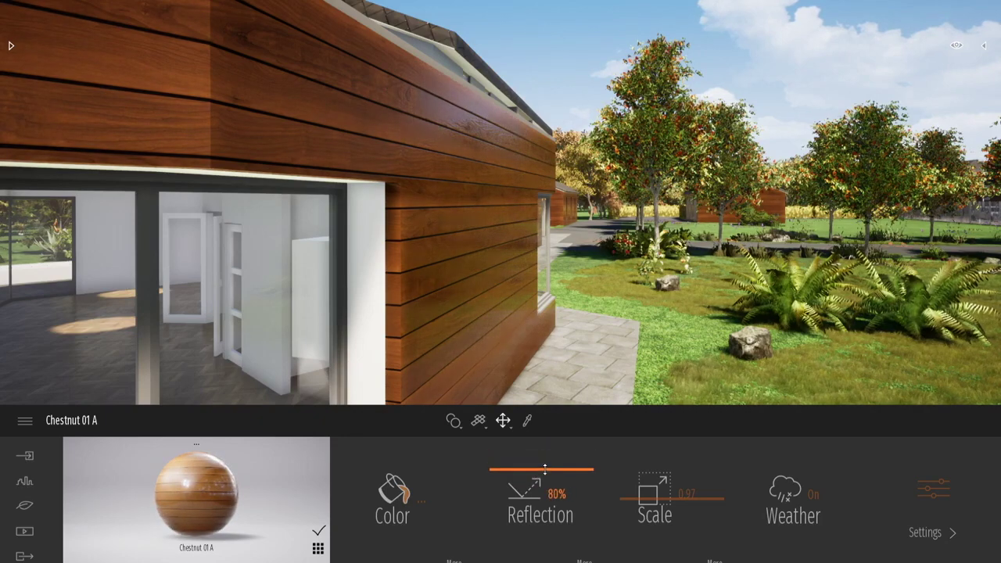
pyautogui.press('s')
pyautogui.moveTo(646, 288)
pyautogui.mouseDown(button='right')
pyautogui.moveTo(646, 259)
pyautogui.moveTo(646, 299)
pyautogui.moveTo(646, 286)
pyautogui.moveTo(659, 299)
pyautogui.mouseUp(button='right')
pyautogui.press('a')
pyautogui.press('w')
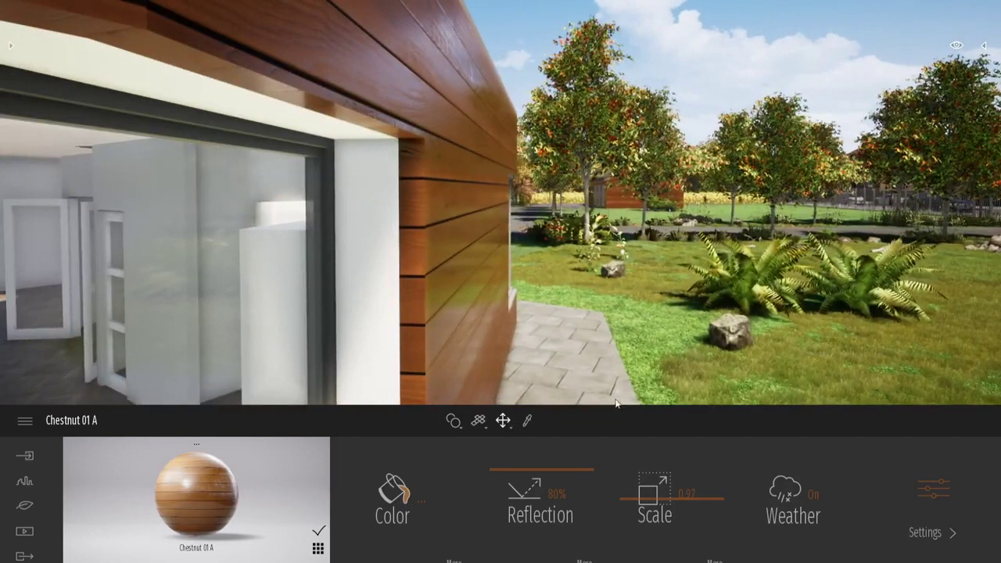
pyautogui.moveTo(532, 467)
pyautogui.mouseDown()
pyautogui.moveTo(532, 449)
pyautogui.moveTo(533, 467)
pyautogui.mouseUp()
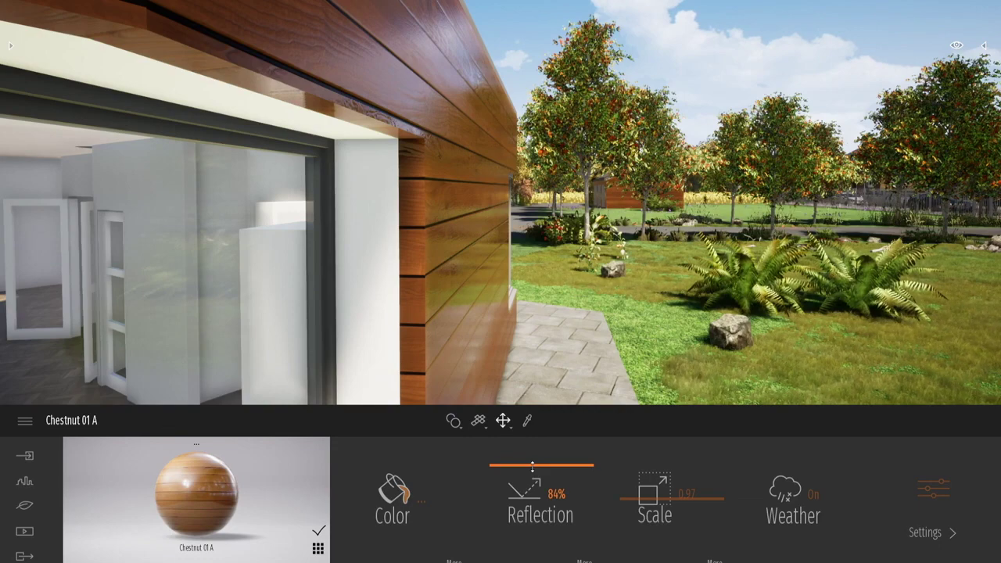
pyautogui.moveTo(532, 467); pyautogui.dragTo(531, 458)
# Step: Show the scenegraph from its beginning and collapse the Walton Lane Training.c4d group
pyautogui.press('s')
pyautogui.moveTo(686, 198); pyautogui.dragTo(563, 219, button='right')
pyautogui.moveTo(735, 200); pyautogui.dragTo(678, 200, button='right')
pyautogui.press('s')
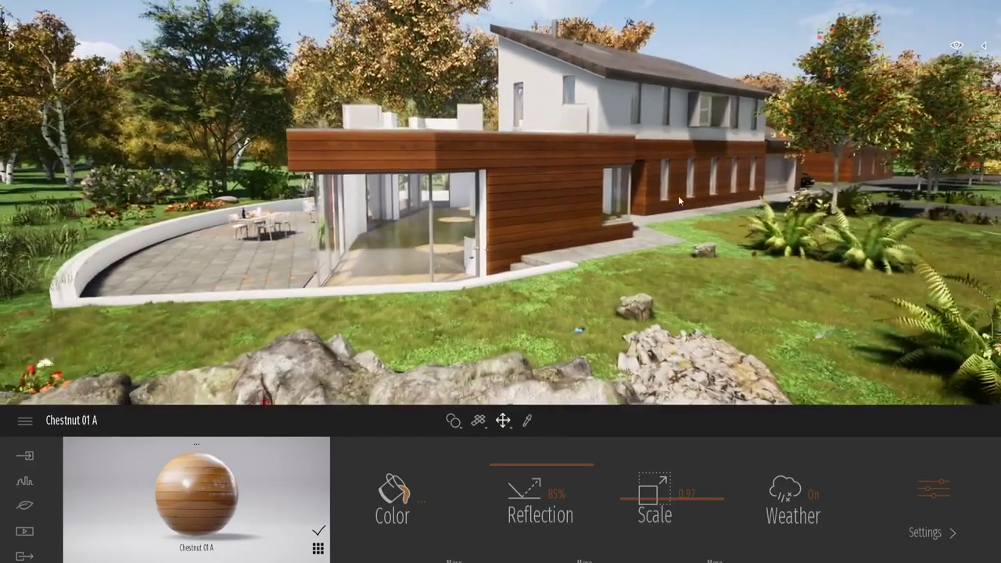
pyautogui.click(983, 47)
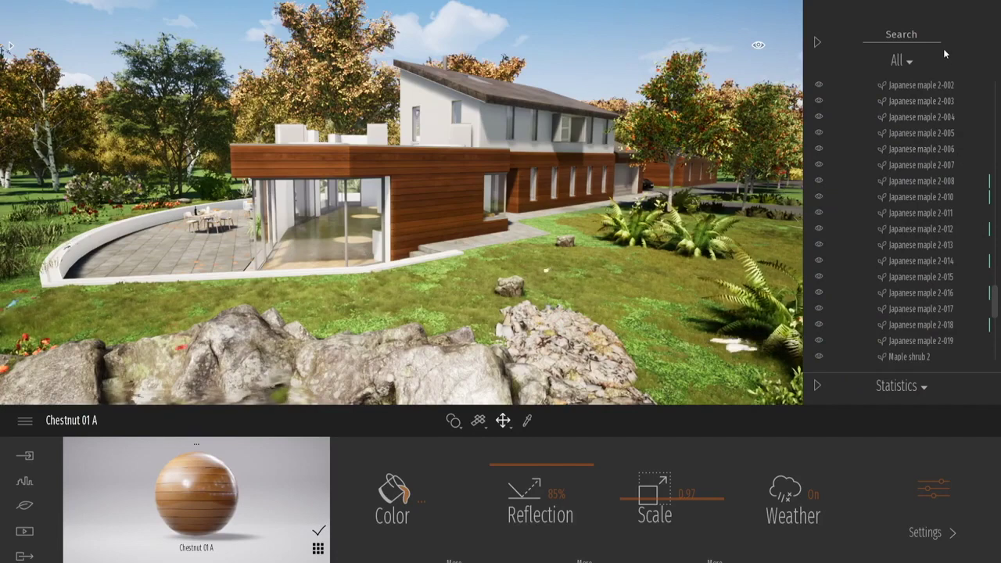
pyautogui.moveTo(996, 294); pyautogui.dragTo(994, 88)
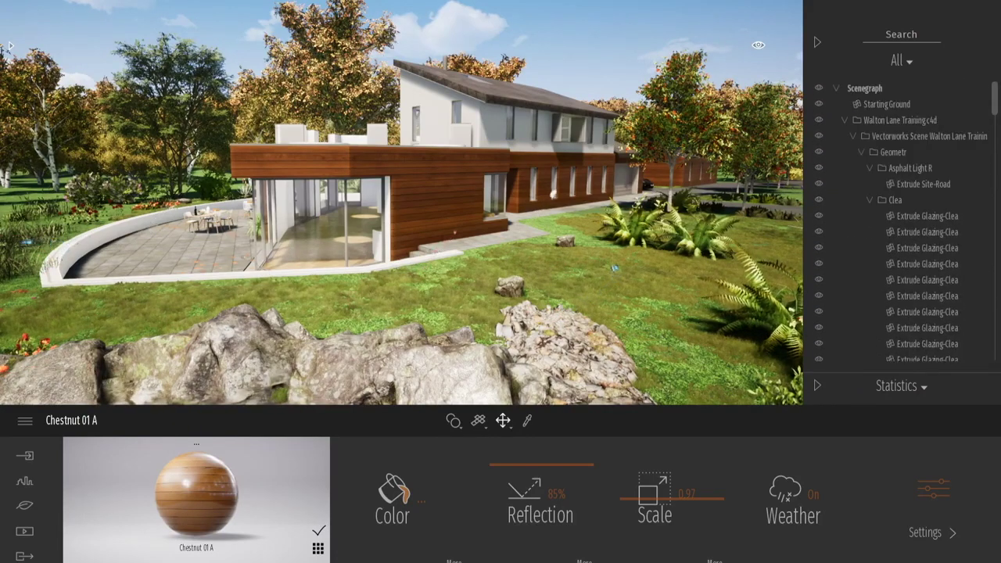
pyautogui.click(845, 120)
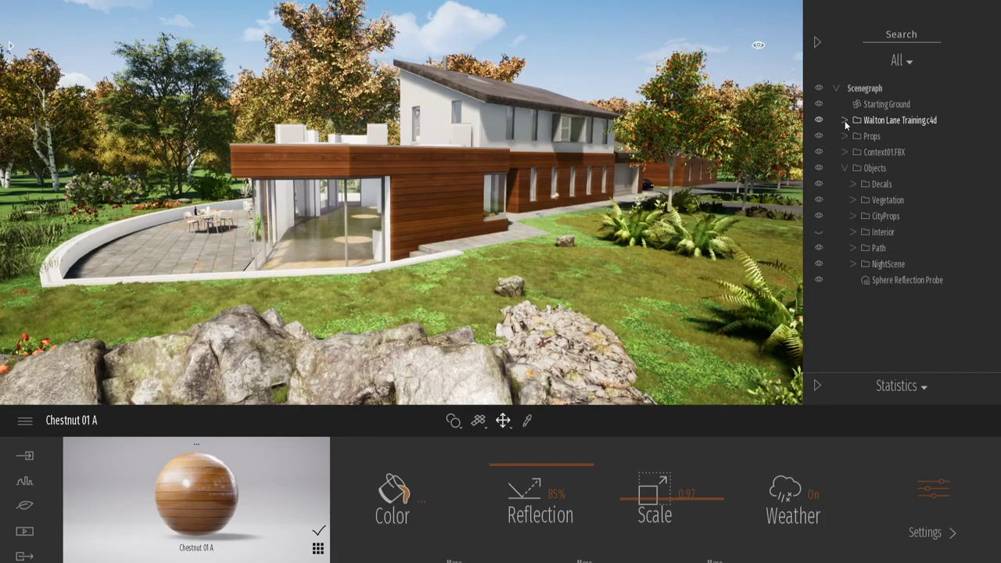
# Step: View the street with the parked cars and select the Decals group under Objects in the scenegraph
pyautogui.moveTo(684, 194); pyautogui.dragTo(529, 270, button='right')
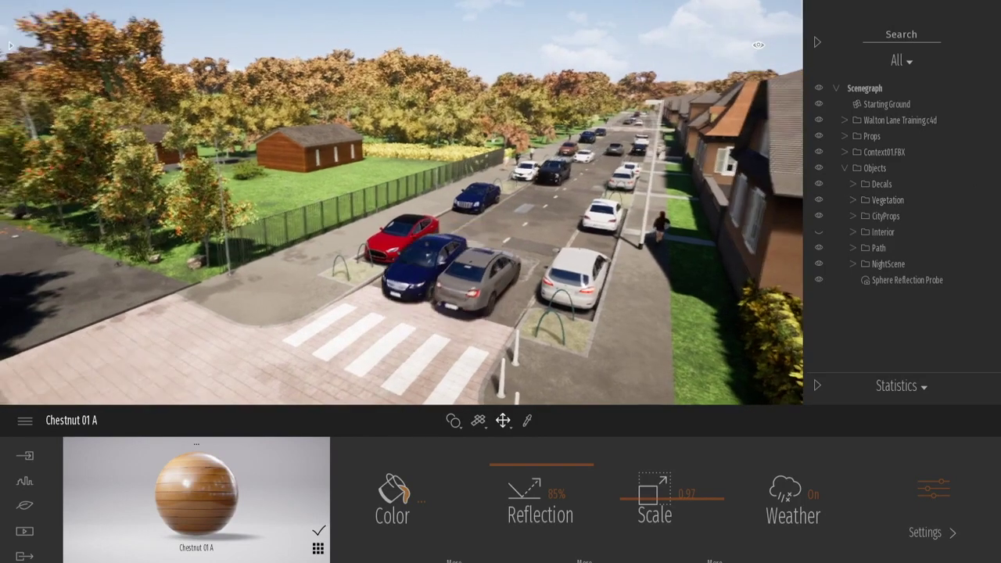
pyautogui.click(884, 188)
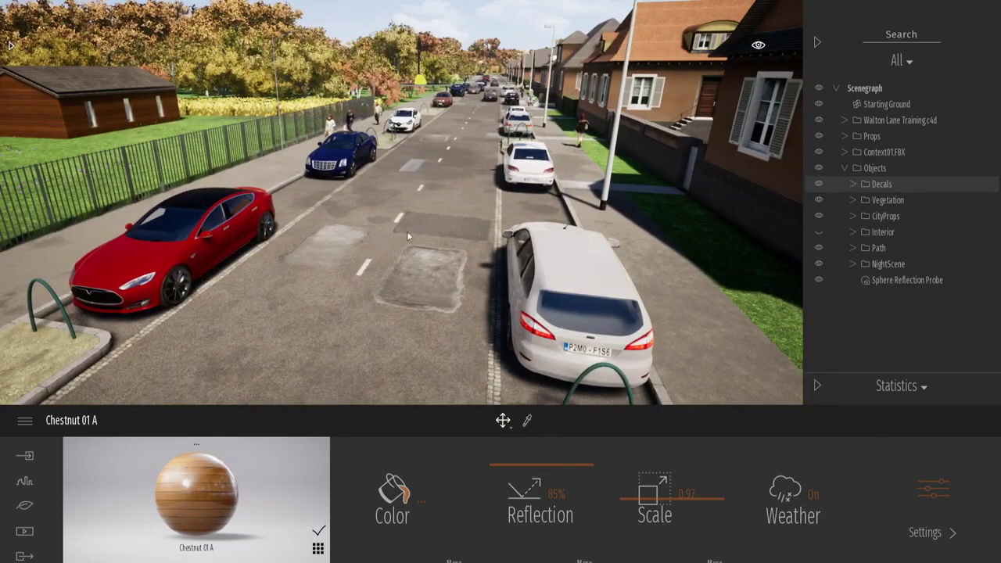
# Step: Hide the Decals group to see the road without its patches and markings, and show it again
pyautogui.click(819, 185)
pyautogui.click(819, 185)
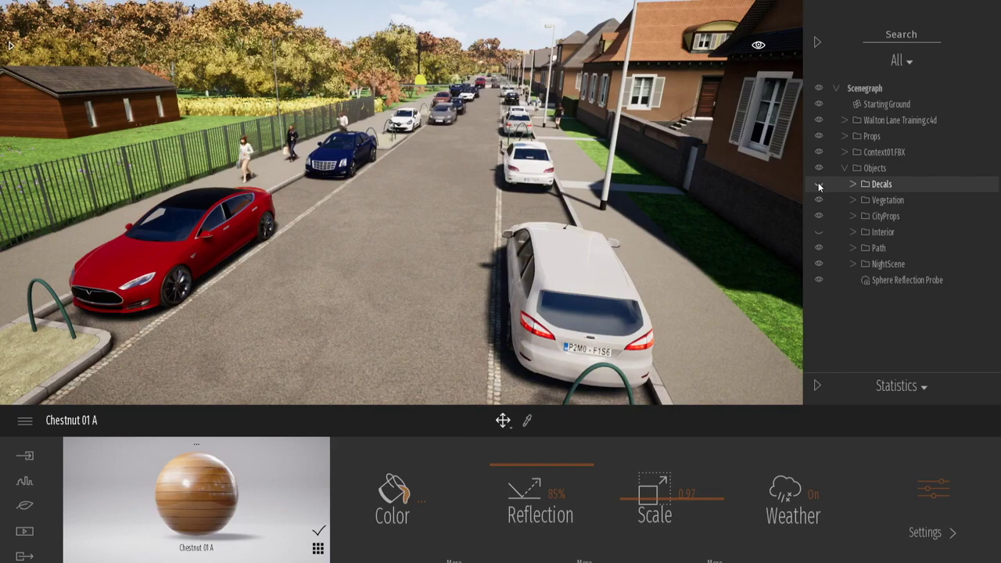
# Step: Set the day time to about 15:00 to shift the sunlight in the empty living room
pyautogui.moveTo(704, 229); pyautogui.dragTo(516, 230, button='right')
pyautogui.press('s')
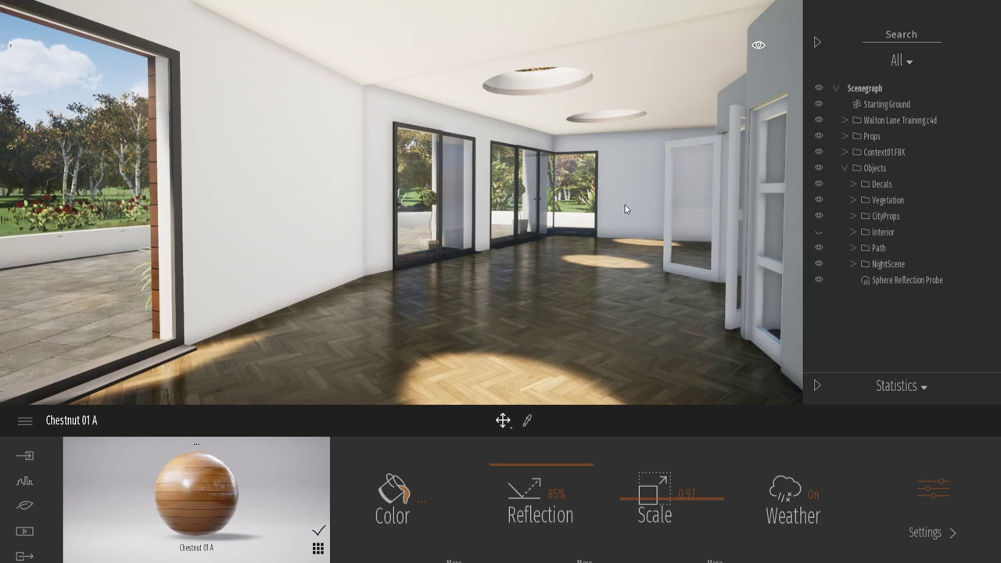
pyautogui.click(817, 41)
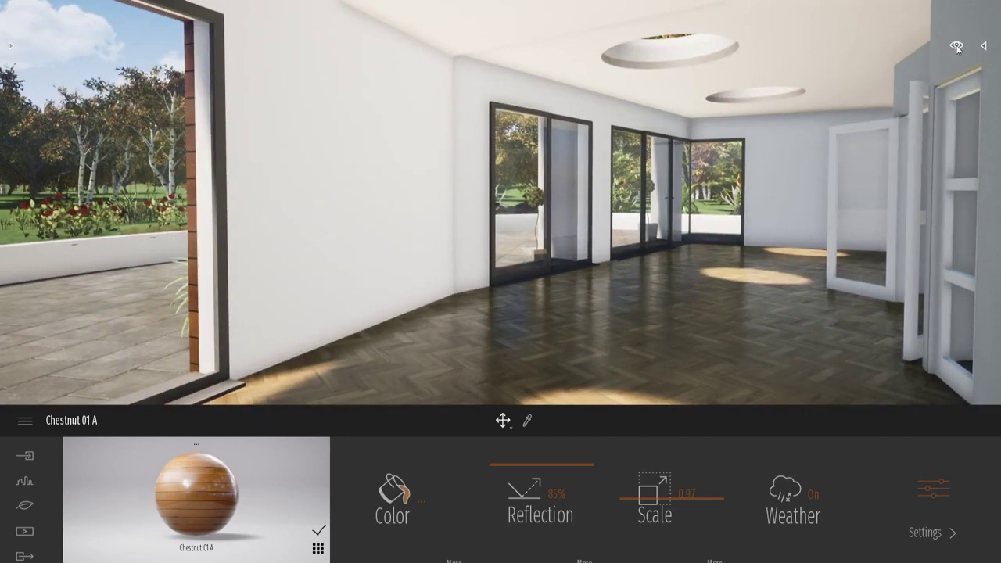
pyautogui.click(956, 45)
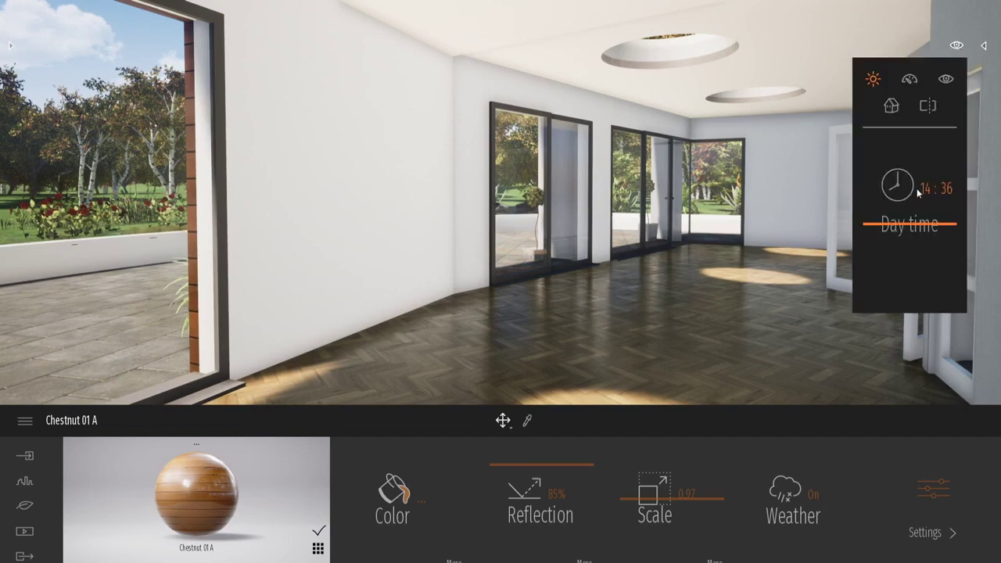
pyautogui.moveTo(915, 228)
pyautogui.mouseDown()
pyautogui.moveTo(911, 214)
pyautogui.moveTo(911, 225)
pyautogui.mouseUp()
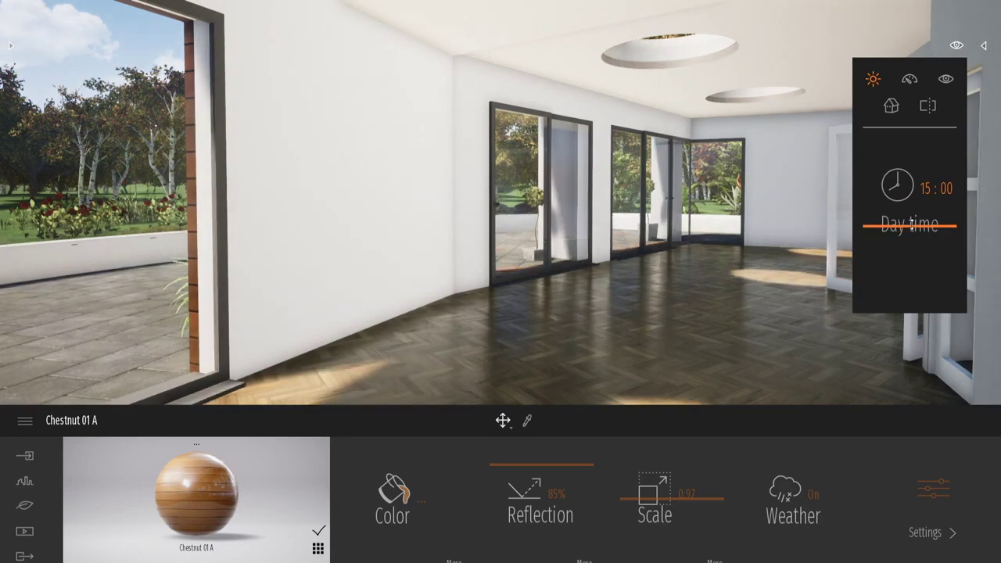
# Step: Open the Localization settings and zoom the world map in on the project's location marker
pyautogui.click(25, 507)
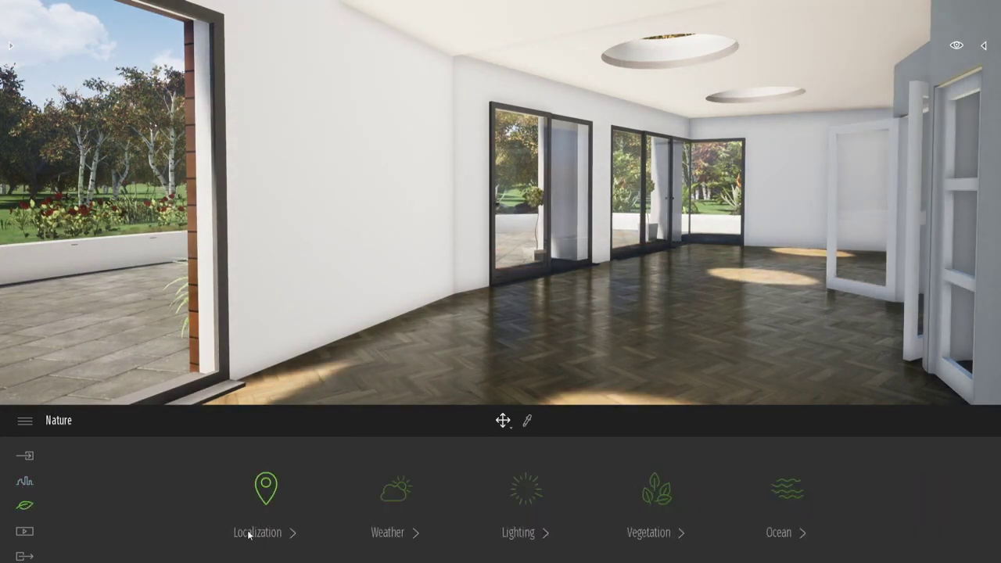
pyautogui.click(260, 507)
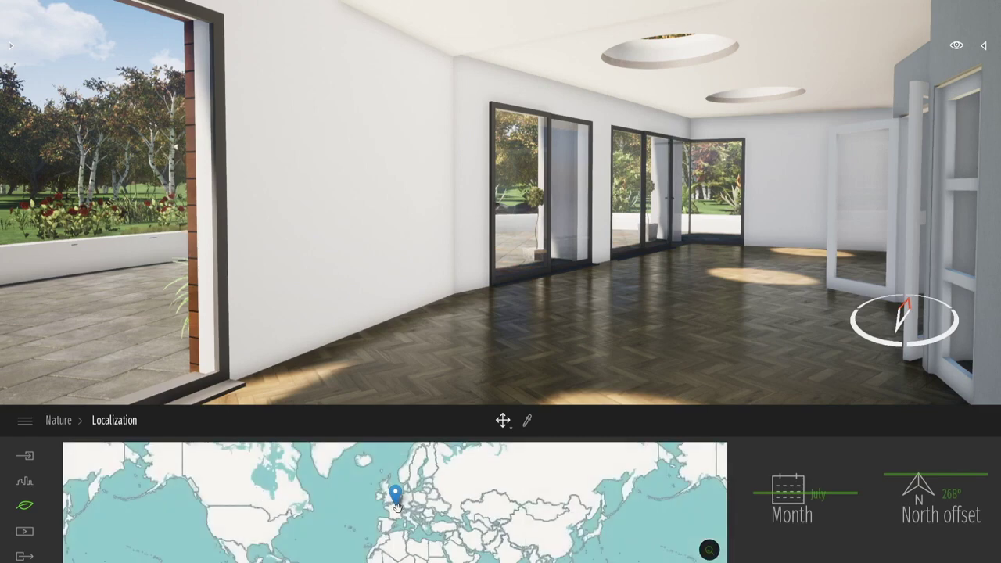
pyautogui.scroll(3, 395, 506)
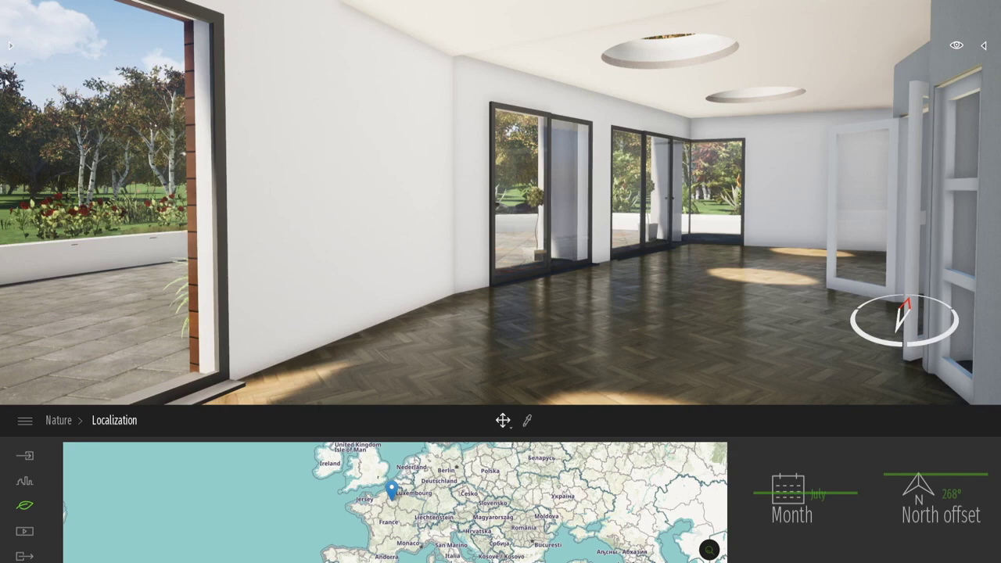
# Step: Place Painting Coton 70x100 and Painting Coton 100x100 from the living room decorations on the white wall beside the patio door
pyautogui.click(11, 47)
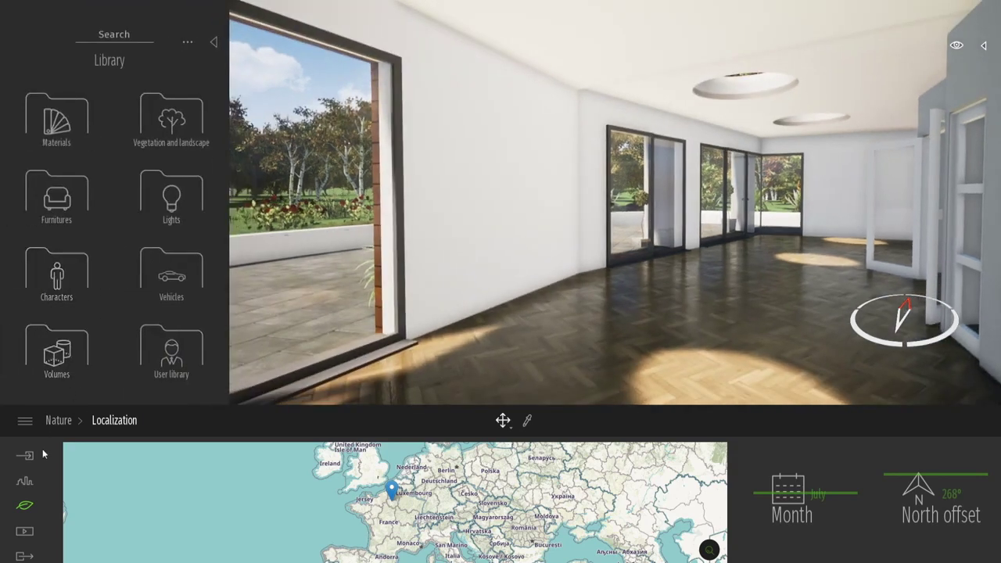
pyautogui.click(58, 420)
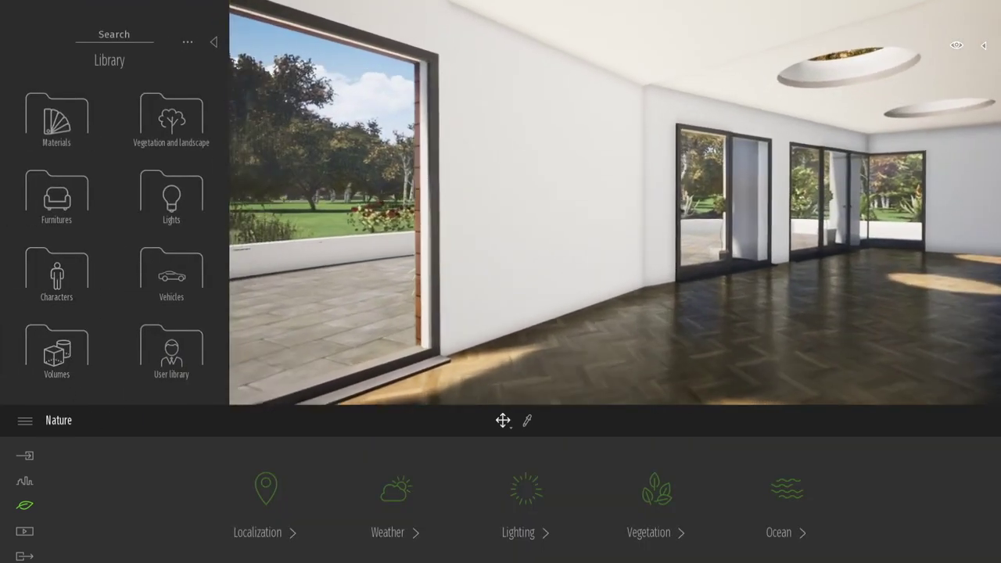
pyautogui.click(47, 202)
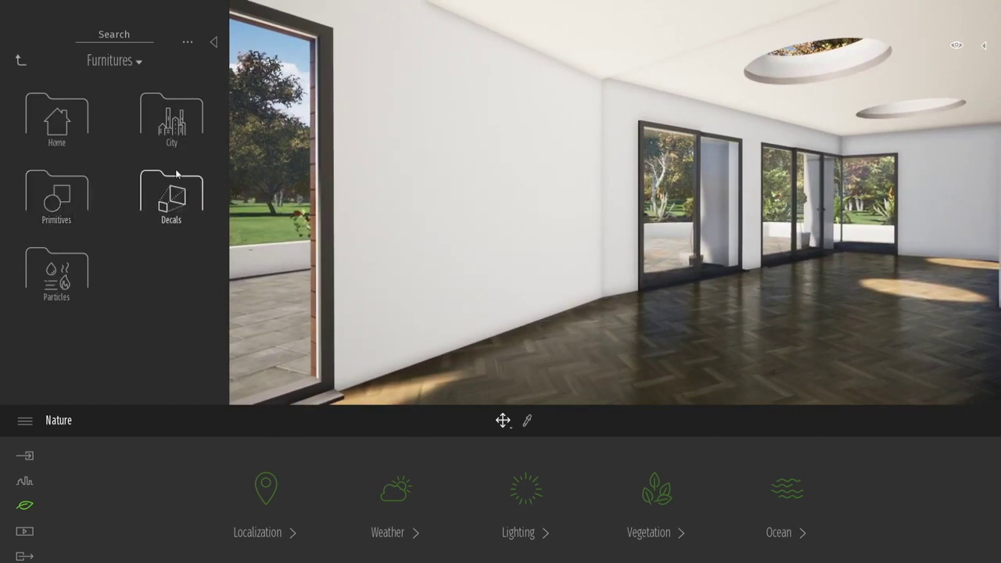
pyautogui.click(55, 119)
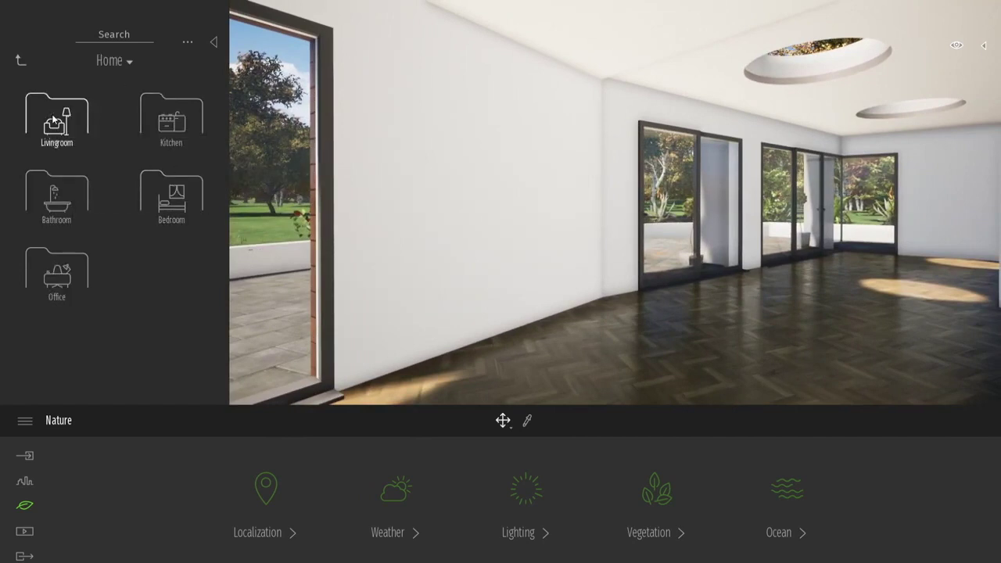
pyautogui.click(54, 119)
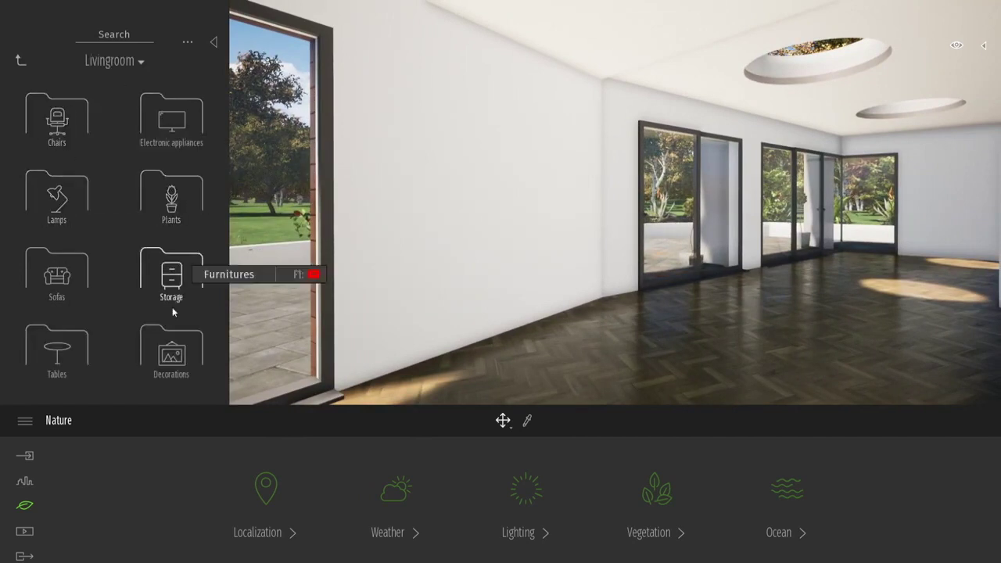
pyautogui.click(172, 351)
pyautogui.scroll(-7, 229, 160)
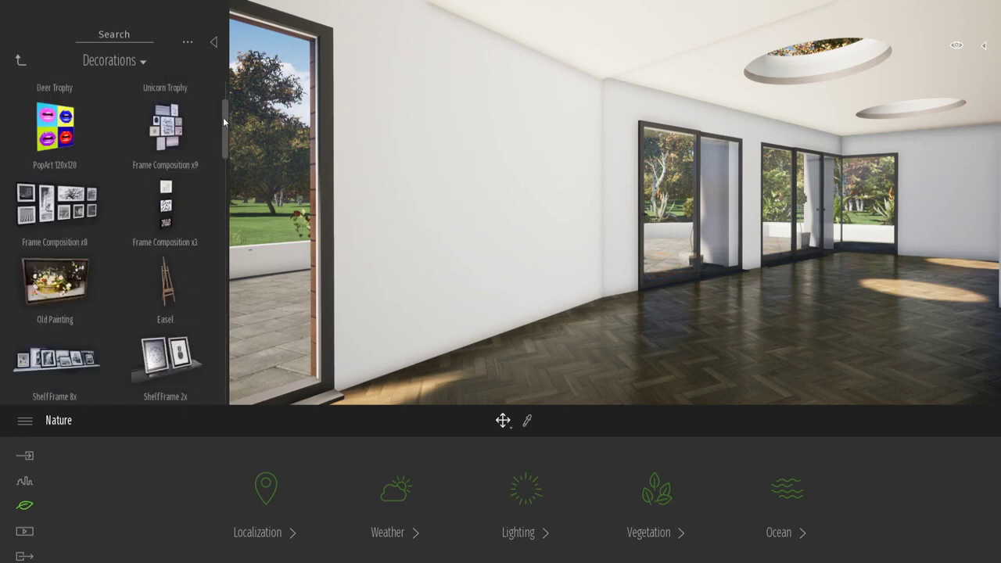
pyautogui.scroll(-2, 229, 164)
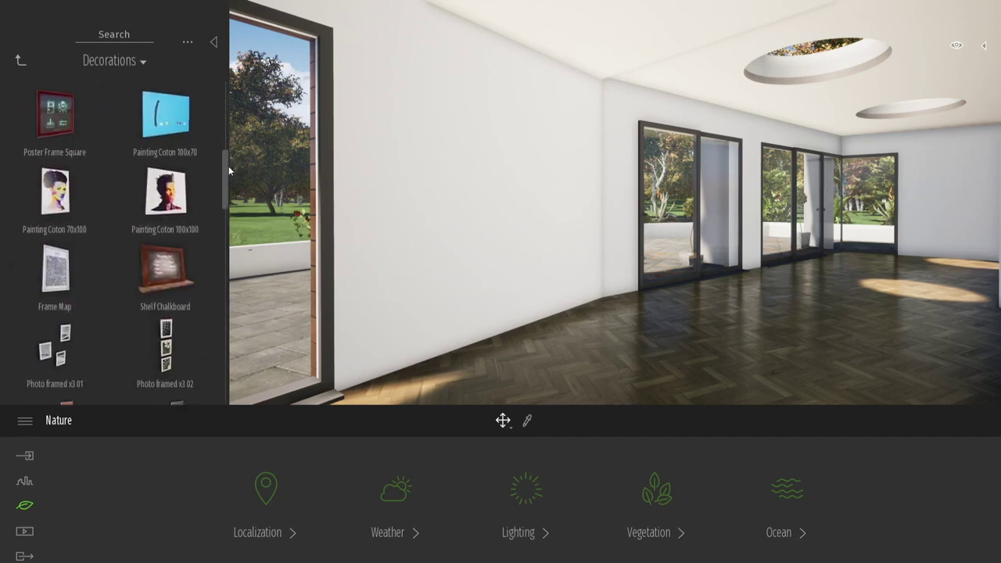
pyautogui.moveTo(95, 214)
pyautogui.mouseDown()
pyautogui.moveTo(380, 224)
pyautogui.moveTo(420, 173)
pyautogui.mouseUp()
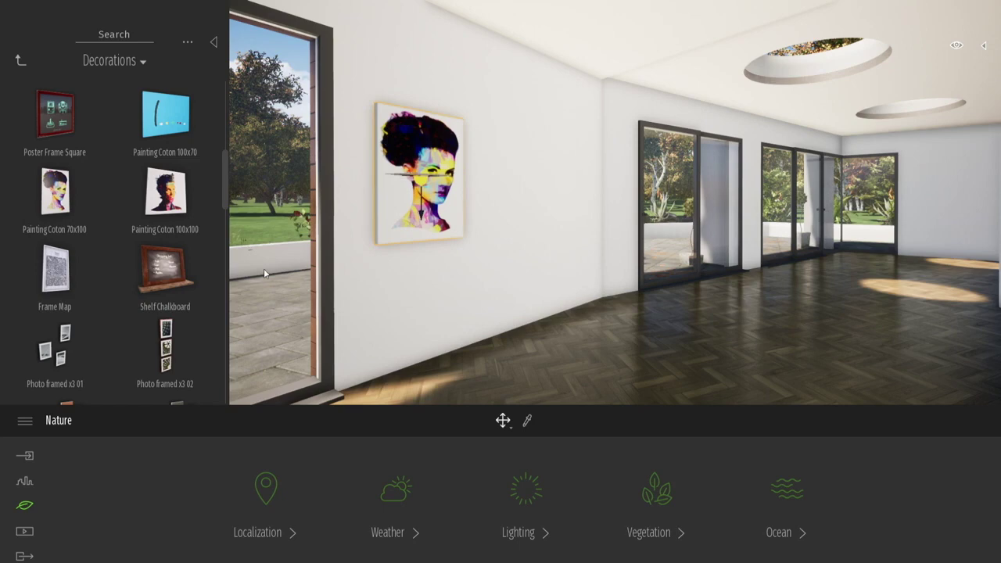
pyautogui.moveTo(173, 200)
pyautogui.mouseDown()
pyautogui.moveTo(487, 208)
pyautogui.moveTo(537, 185)
pyautogui.mouseUp()
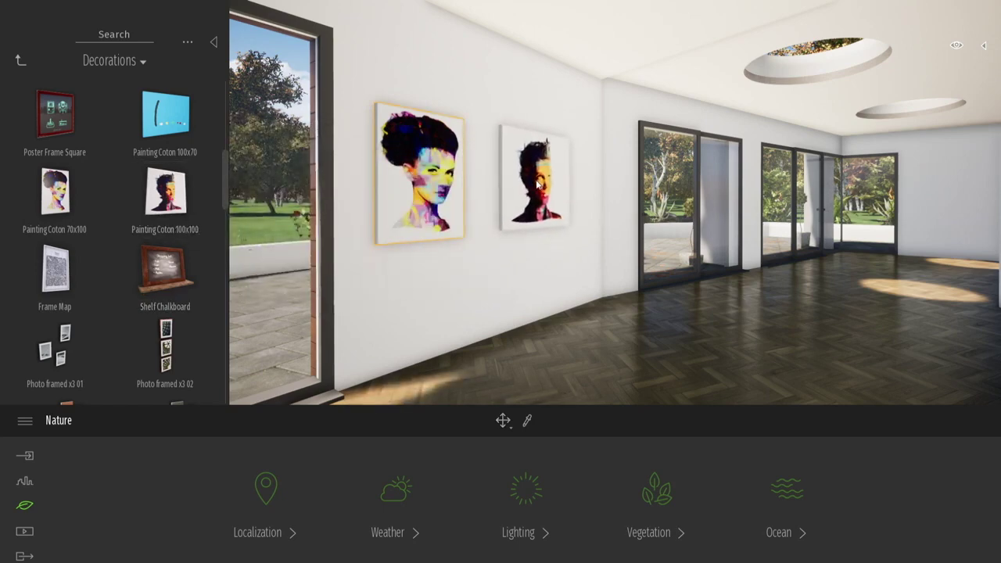
# Step: Place Carpet 180x140 from the living room decorations on the sunlit part of the parquet floor
pyautogui.moveTo(663, 209); pyautogui.dragTo(742, 249, button='right')
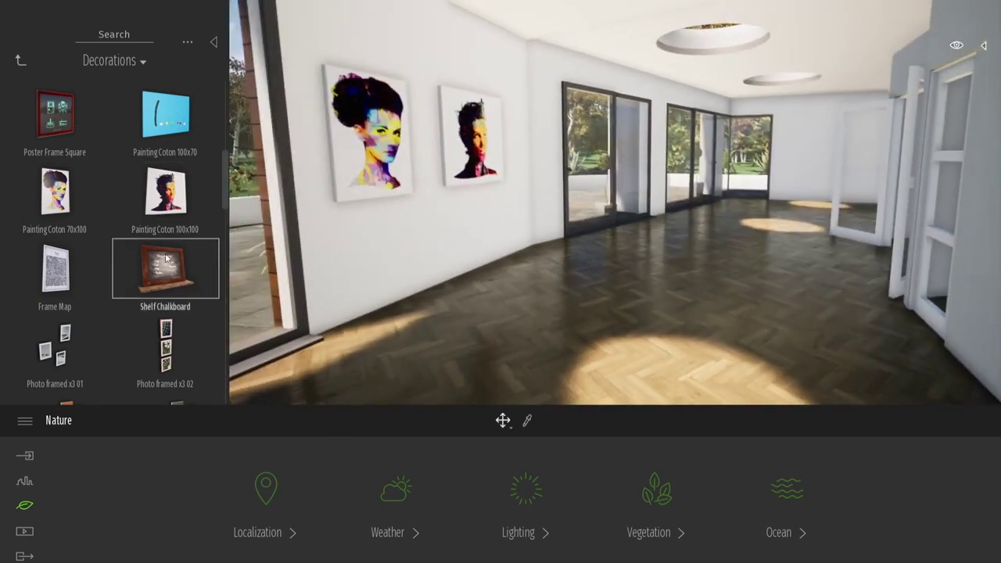
pyautogui.scroll(-6, 156, 247)
pyautogui.scroll(-10, 156, 247)
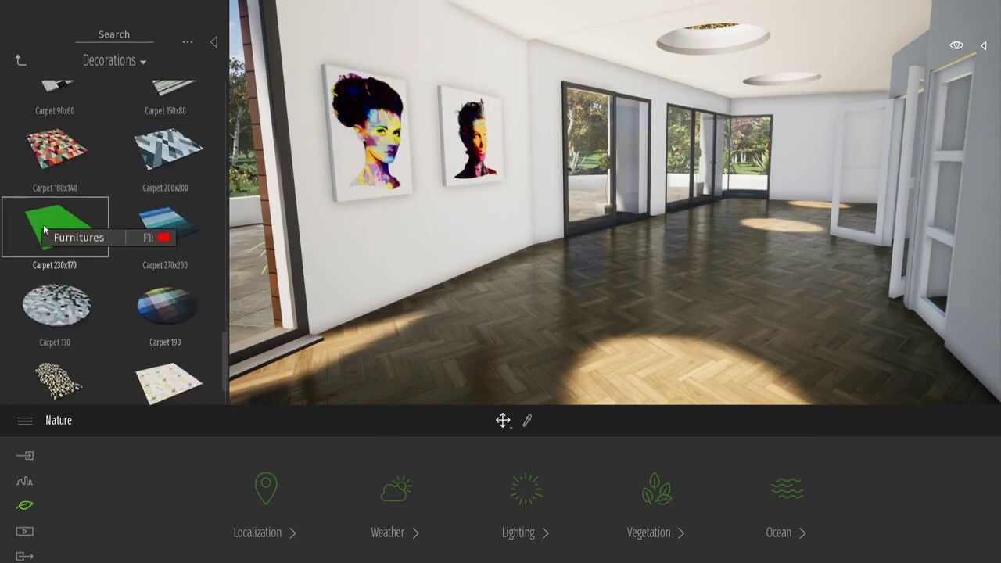
pyautogui.moveTo(56, 153); pyautogui.dragTo(682, 360)
# Step: Place a Kentia from the living room plants on the floor between the carpet and the grey wall
pyautogui.moveTo(734, 266); pyautogui.dragTo(226, 127, button='right')
pyautogui.press('s')
pyautogui.click(21, 61)
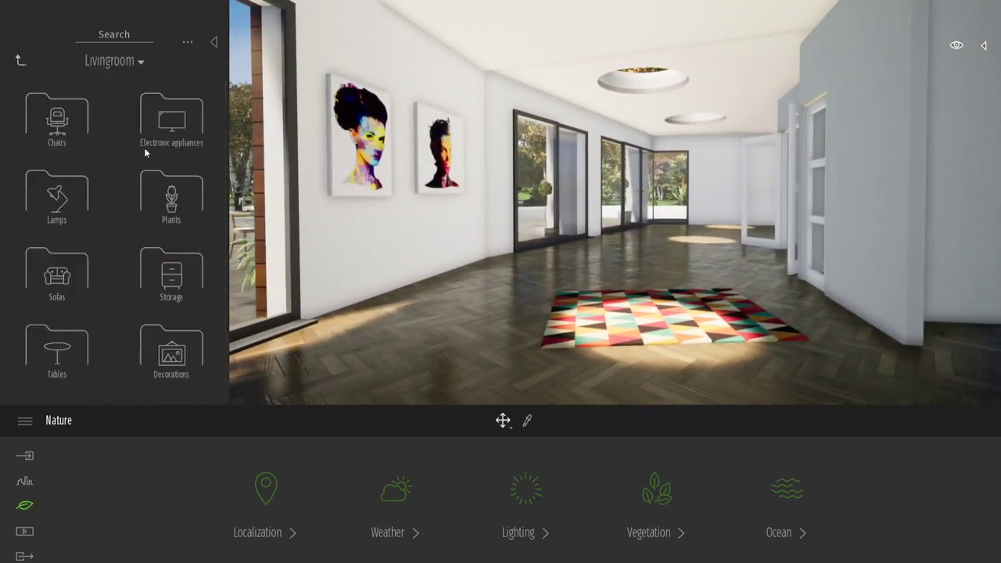
pyautogui.click(172, 195)
pyautogui.scroll(-7, 200, 214)
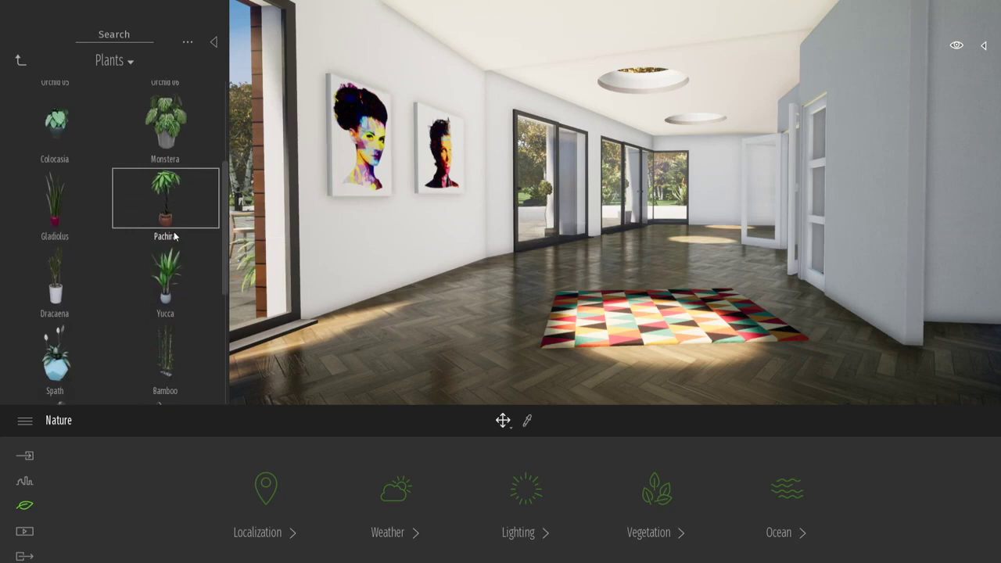
pyautogui.moveTo(100, 283); pyautogui.dragTo(839, 360)
pyautogui.moveTo(648, 264); pyautogui.dragTo(583, 270, button='right')
pyautogui.scroll(-2, 311, 177)
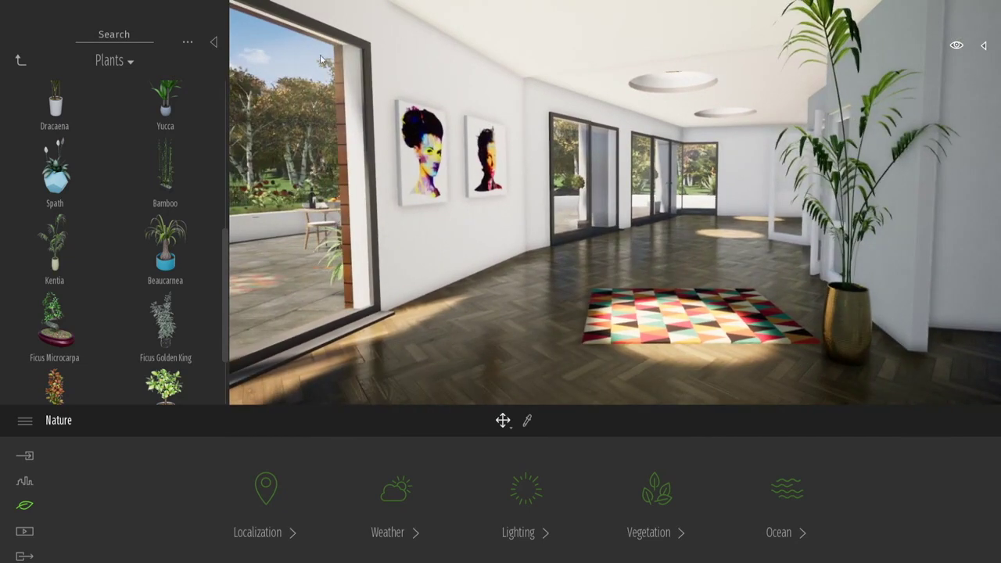
# Step: Select the two paintings, the carpet and the Kentia in the scenegraph and delete them
pyautogui.click(215, 42)
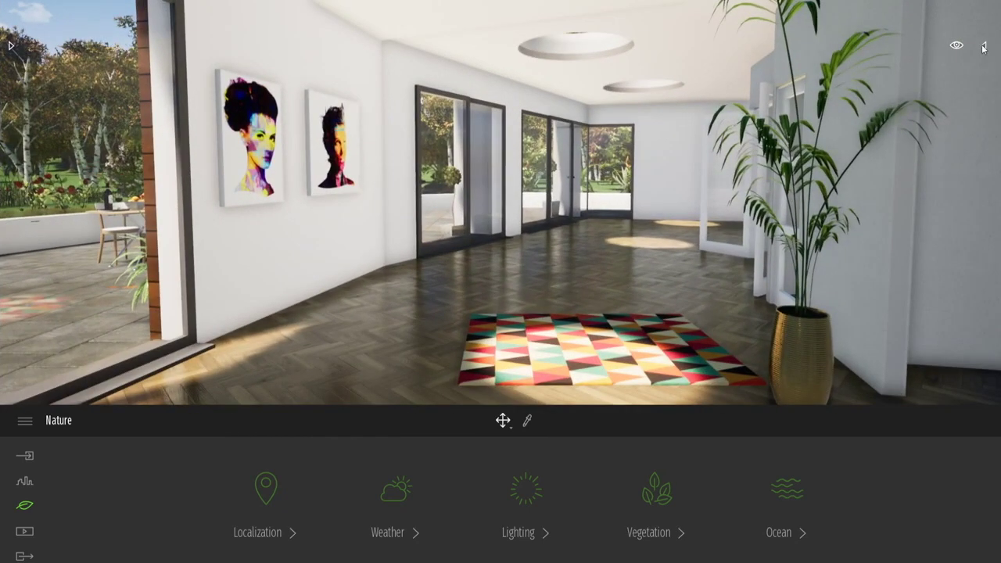
pyautogui.click(983, 48)
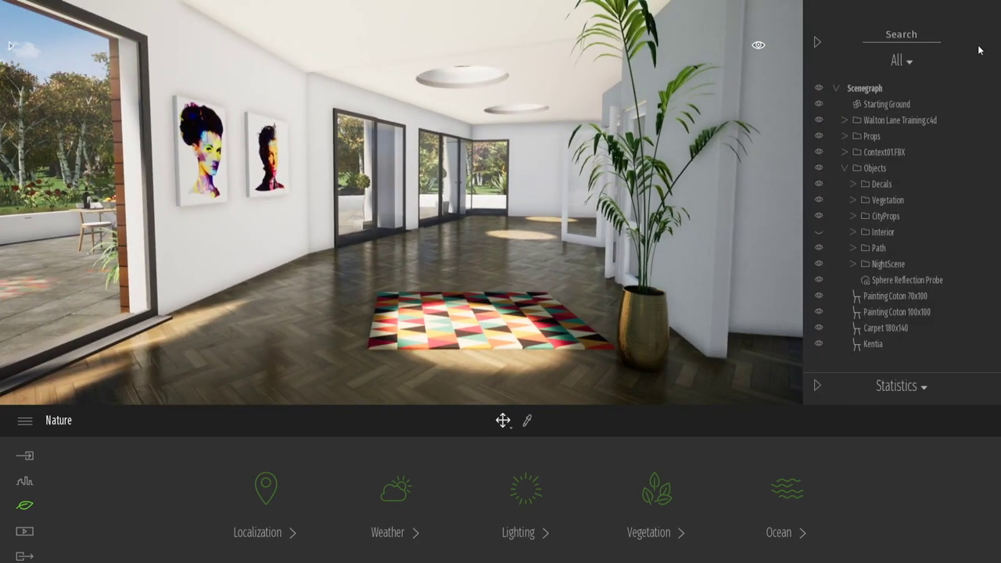
pyautogui.click(877, 351)
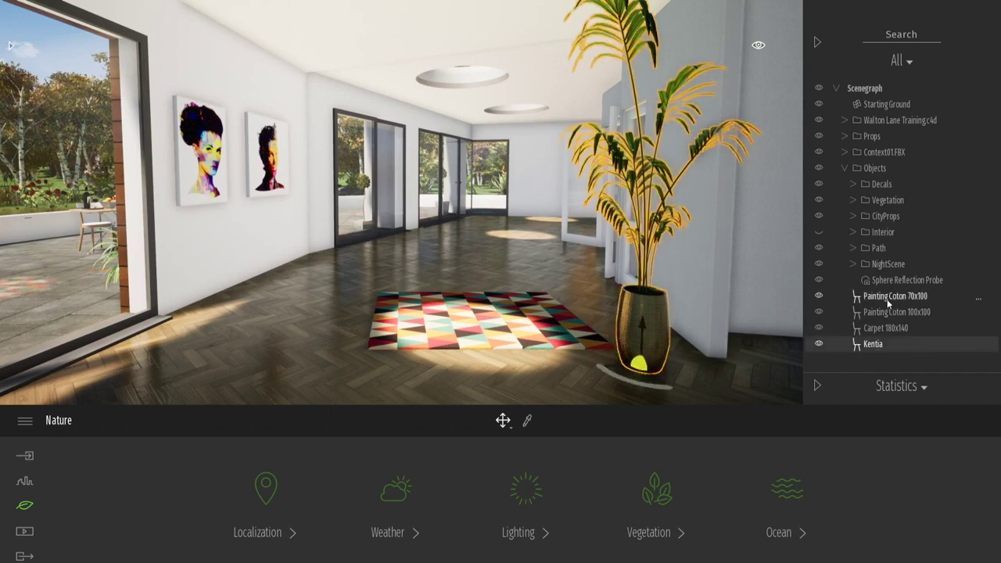
pyautogui.keyDown('shift'); pyautogui.click(882, 298); pyautogui.keyUp('shift')
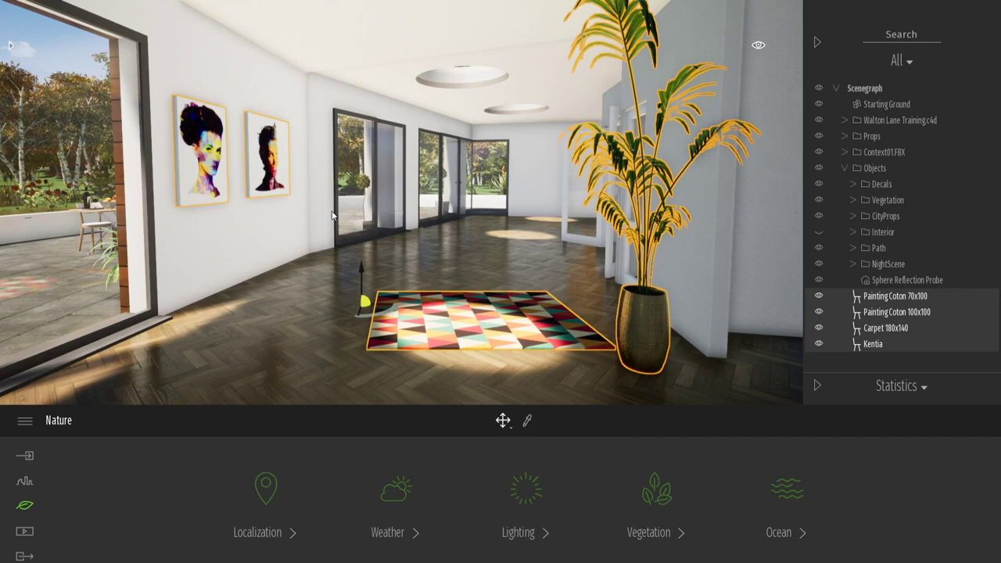
pyautogui.press('Delete')
# Step: Show the hidden Interior group under Objects and collapse the scenegraph
pyautogui.click(882, 238)
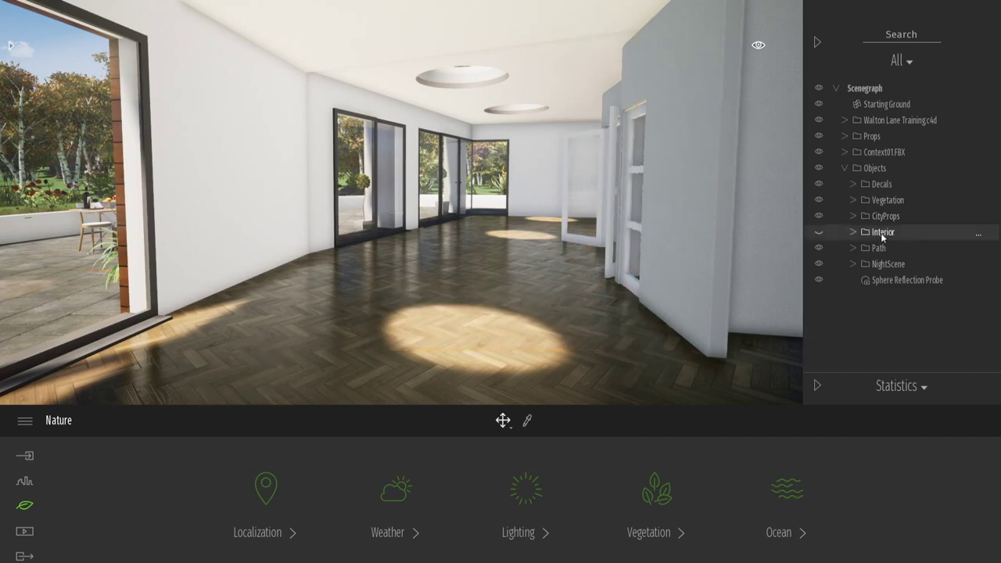
pyautogui.click(818, 233)
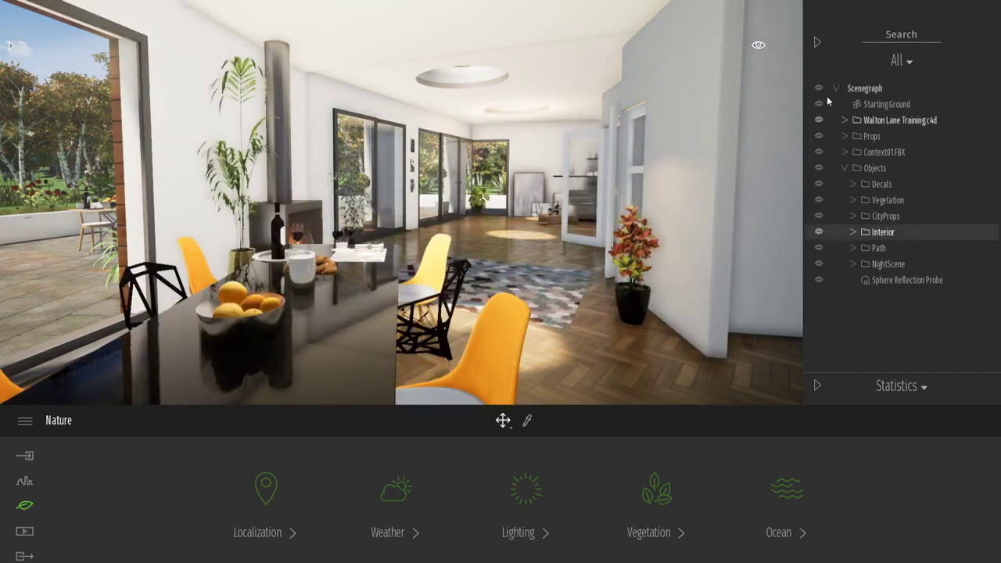
pyautogui.click(817, 43)
# Step: Examine the furnished living room from the dining table, including the fireplace, the hexagon-patterned carpet and the plants
pyautogui.moveTo(530, 274); pyautogui.dragTo(591, 261, button='right')
pyautogui.press('w')
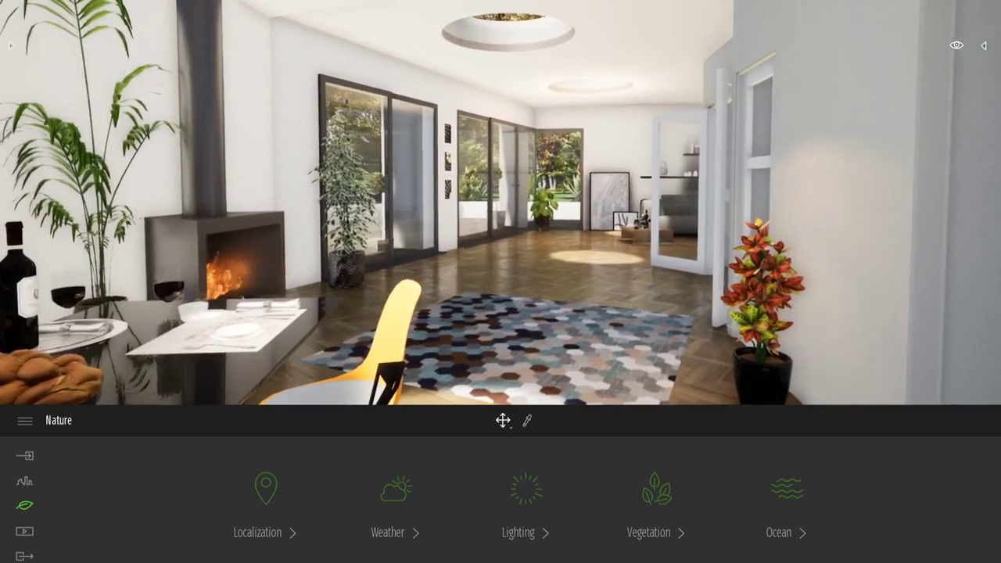
pyautogui.moveTo(590, 261)
pyautogui.mouseDown(button='right')
pyautogui.moveTo(438, 261)
pyautogui.moveTo(604, 257)
pyautogui.mouseUp(button='right')
pyautogui.press('s')
pyautogui.press('w')
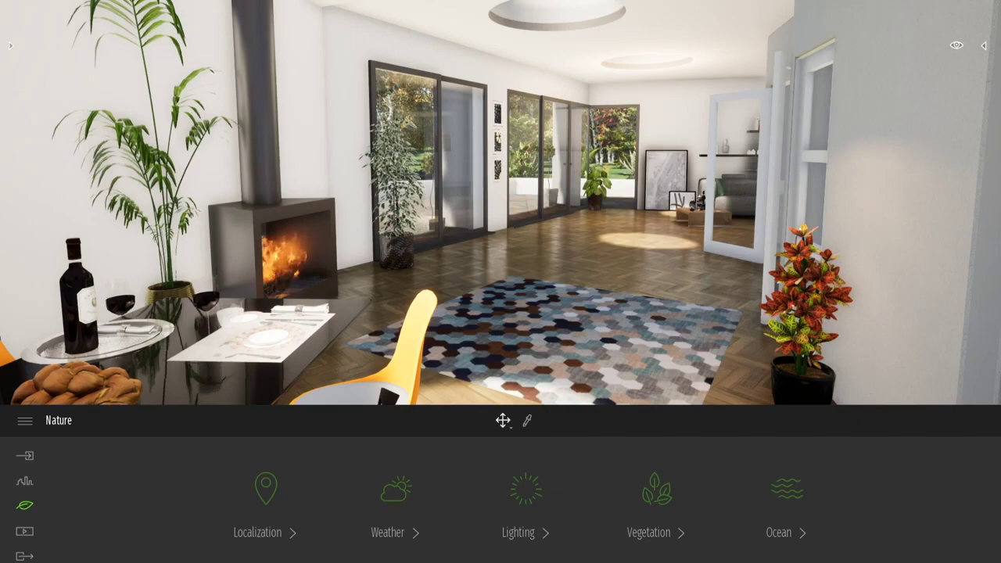
pyautogui.press('s')
pyautogui.press('a')
pyautogui.moveTo(501, 258); pyautogui.dragTo(588, 258, button='right')
pyautogui.press('w')
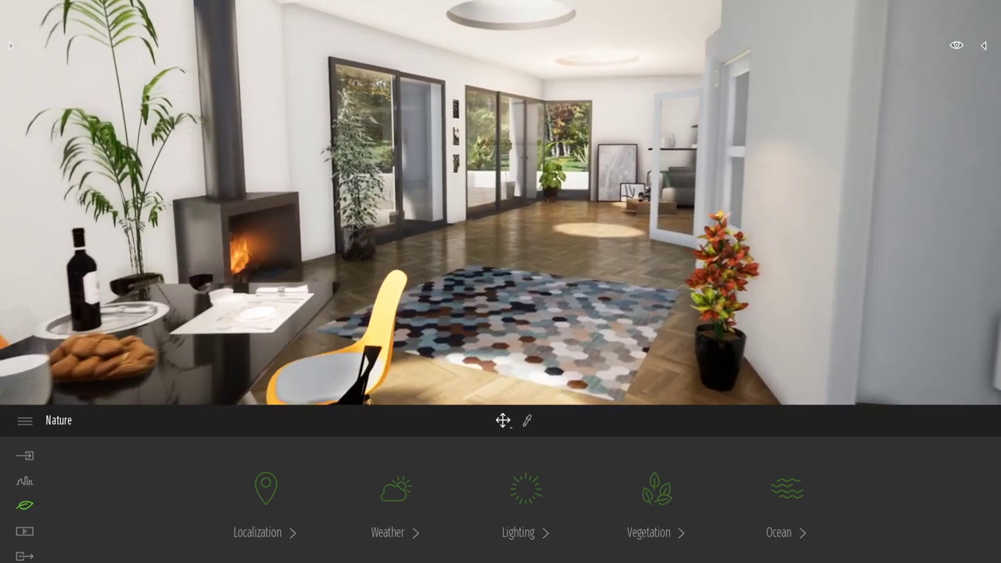
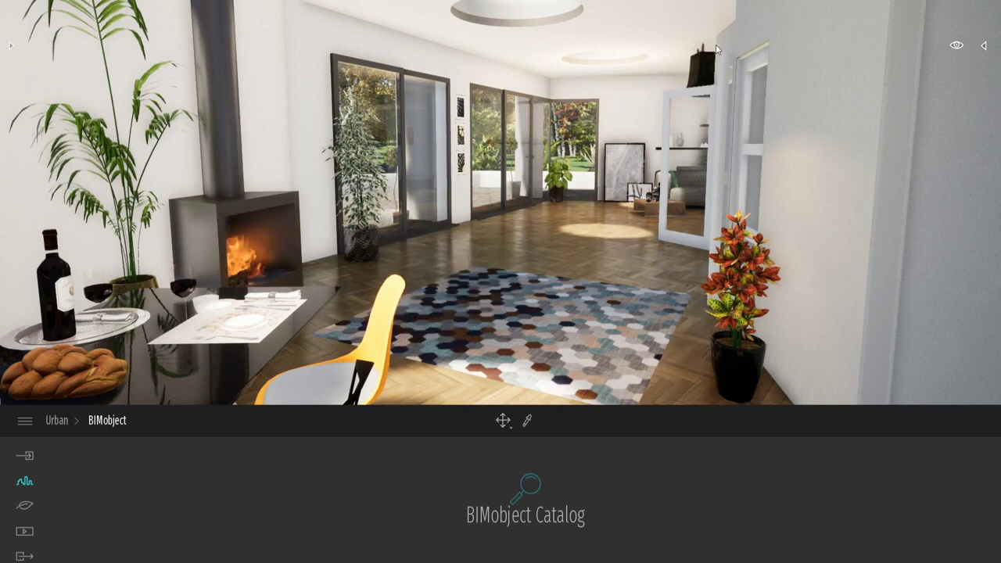
# Step: Place the black leather armchair from BIMobject at the near edge of the hexagon-patterned carpet and end the placement
pyautogui.scroll(-2, 571, 328)
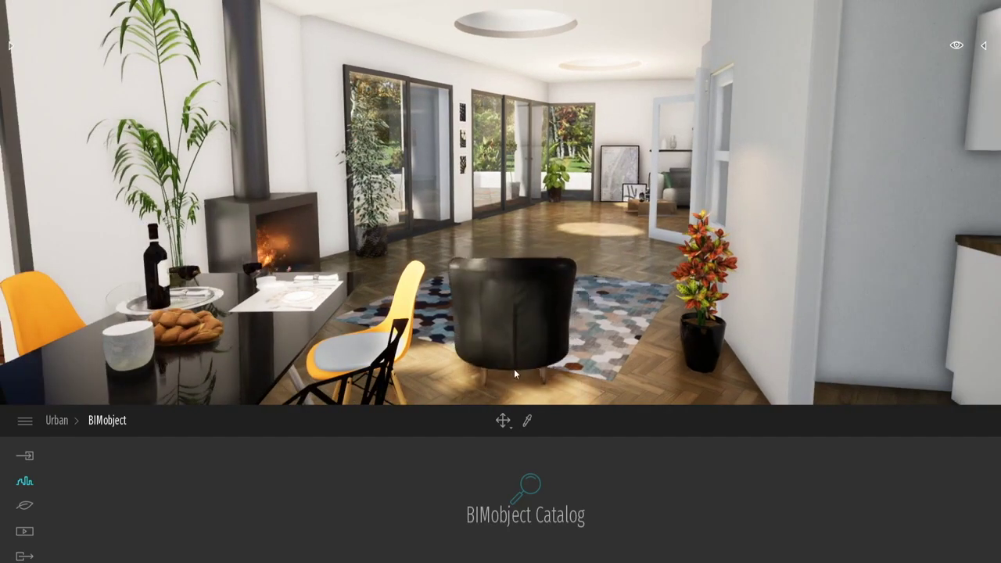
pyautogui.click(519, 365)
pyautogui.press('Escape')
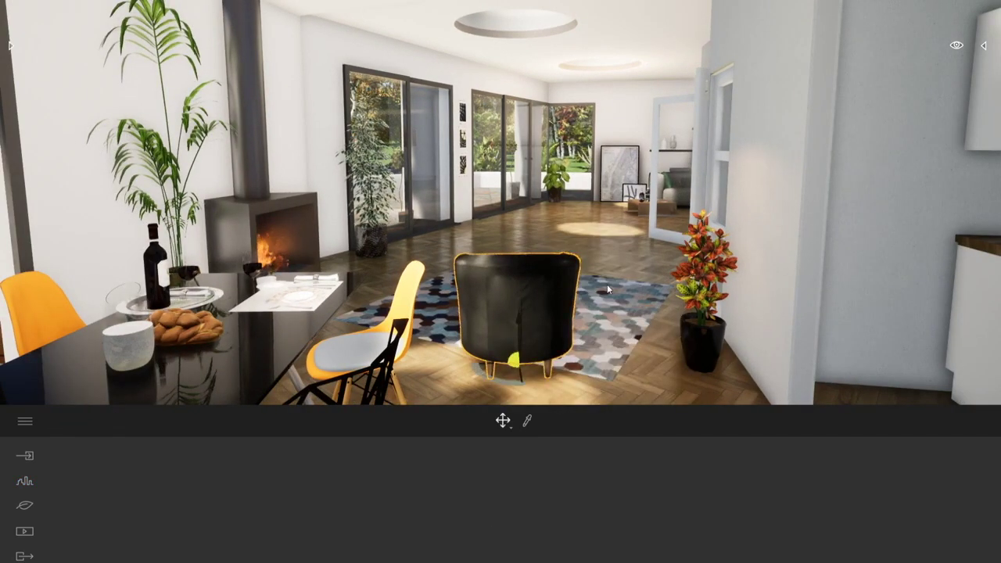
# Step: Rotate the black armchair so its seat faces the dining table, and deselect it
pyautogui.moveTo(607, 284); pyautogui.dragTo(622, 344, button='right')
pyautogui.moveTo(477, 306); pyautogui.dragTo(543, 320)
pyautogui.click(607, 294)
pyautogui.press('w')
pyautogui.moveTo(607, 294); pyautogui.dragTo(607, 262, button='right')
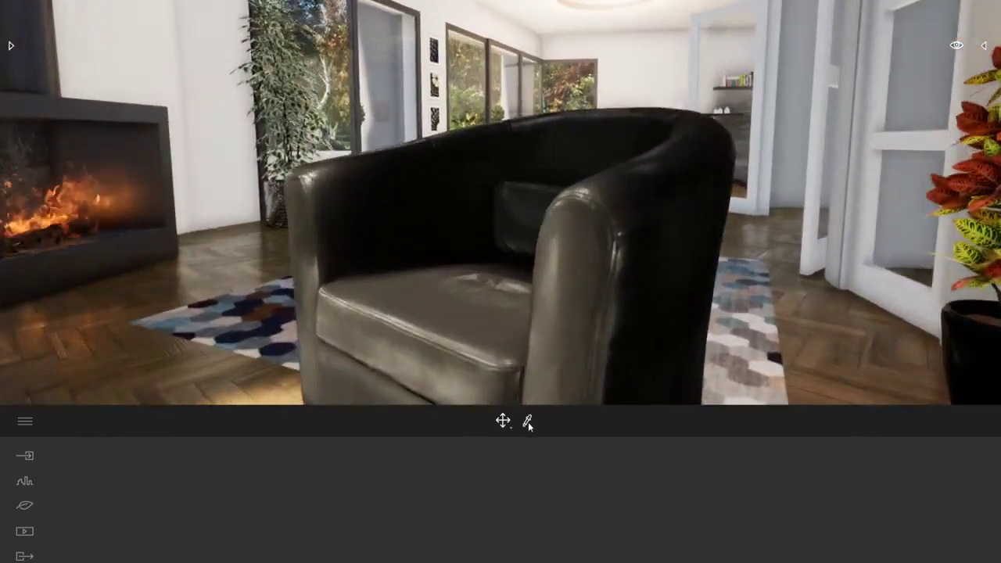
# Step: Pick the black leather material from the armchair's seat and raise its reflection to 82%
pyautogui.click(528, 423)
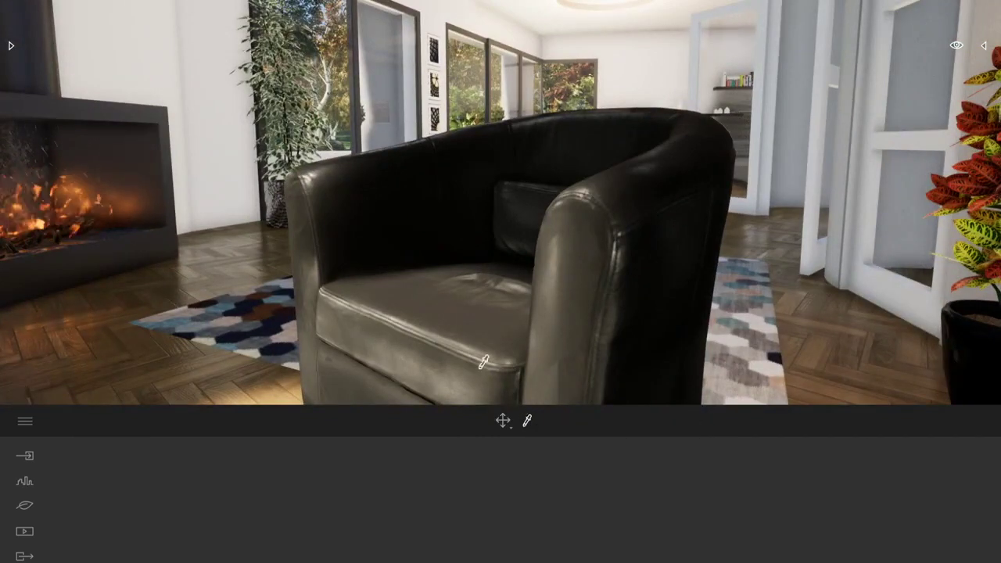
pyautogui.click(469, 349)
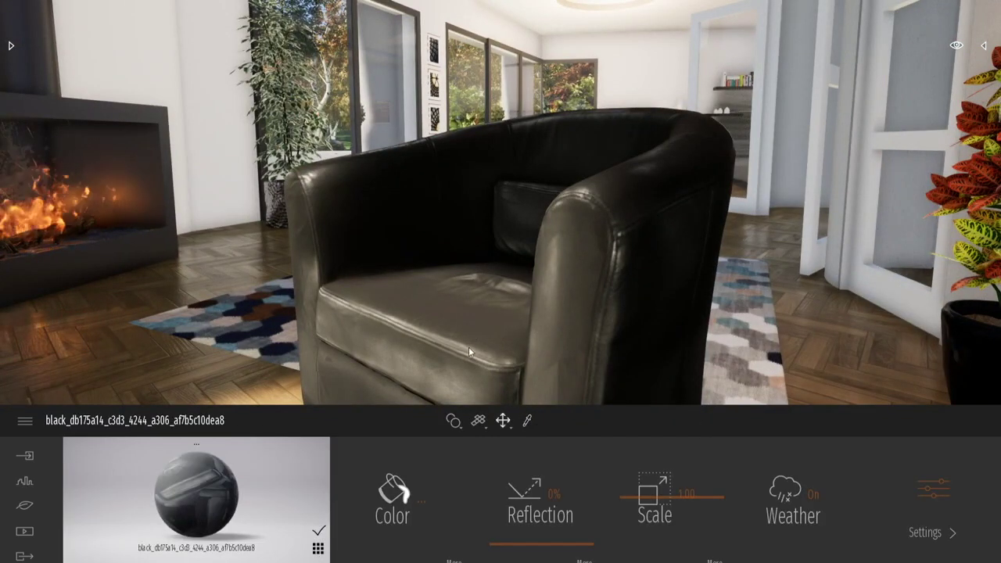
pyautogui.press('s')
pyautogui.moveTo(516, 286); pyautogui.dragTo(504, 307, button='right')
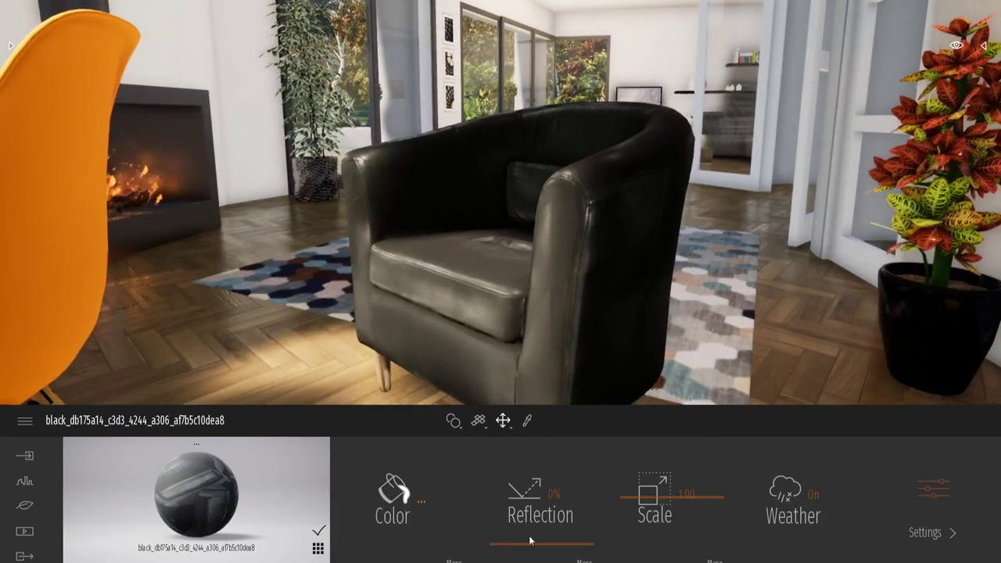
pyautogui.moveTo(549, 547); pyautogui.dragTo(559, 465)
# Step: Examine the more reflective armchair leather up close and from the dining area
pyautogui.press('w')
pyautogui.moveTo(548, 329); pyautogui.dragTo(548, 399, button='right')
pyautogui.keyDown('shift'); pyautogui.moveTo(500, 234); pyautogui.dragTo(282, 187, button='middle'); pyautogui.keyUp('shift')
pyautogui.press('a')
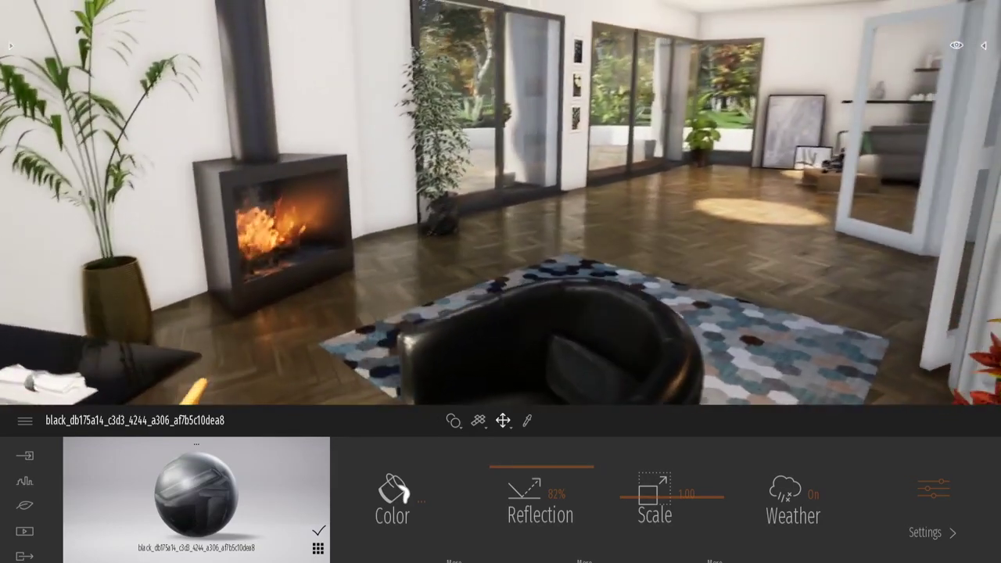
pyautogui.press('s')
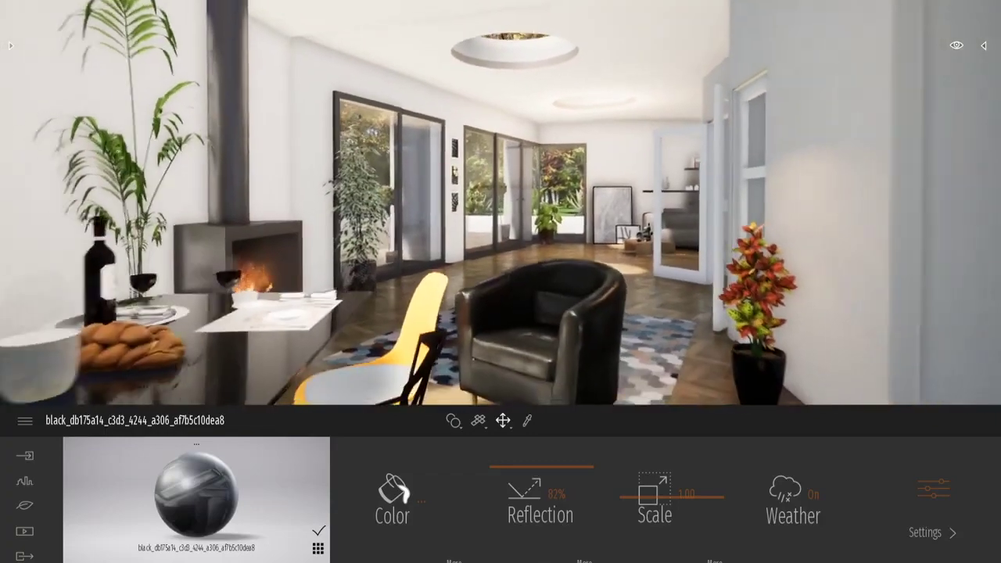
pyautogui.press('s')
pyautogui.press('w')
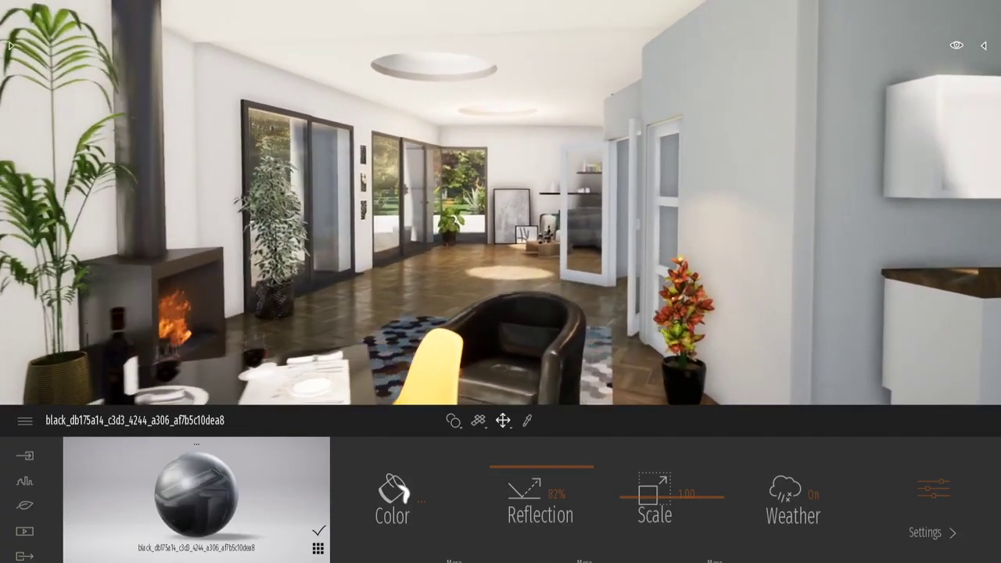
pyautogui.press('a')
# Step: Place two IES 09 lights from the Lights library on the ceiling along the grey partition wall
pyautogui.click(11, 46)
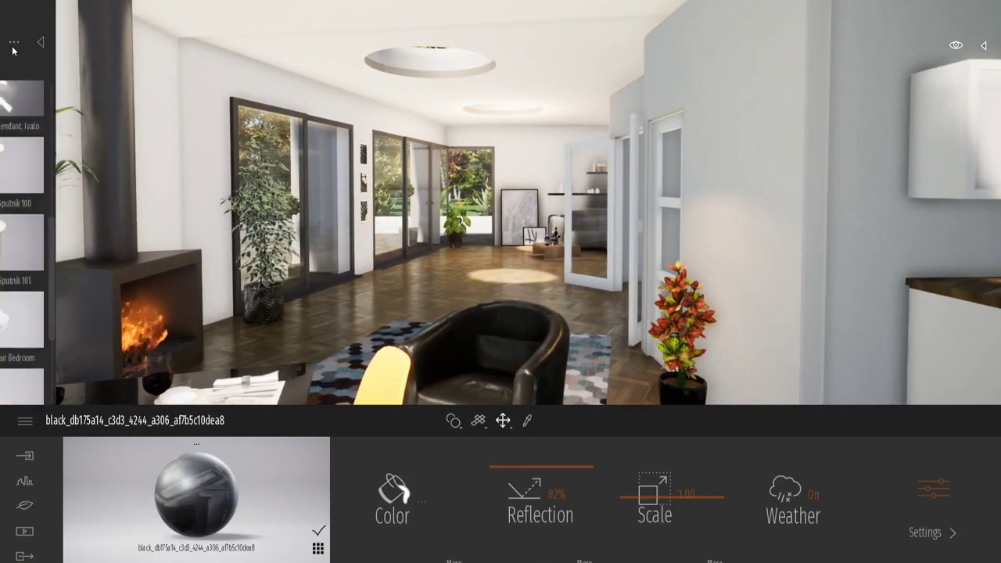
pyautogui.click(20, 61)
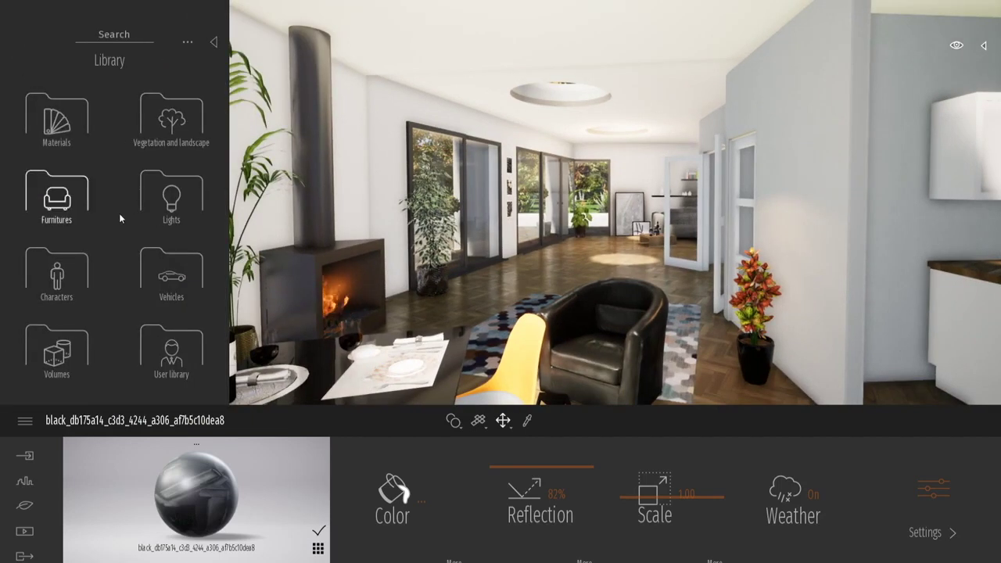
pyautogui.click(170, 199)
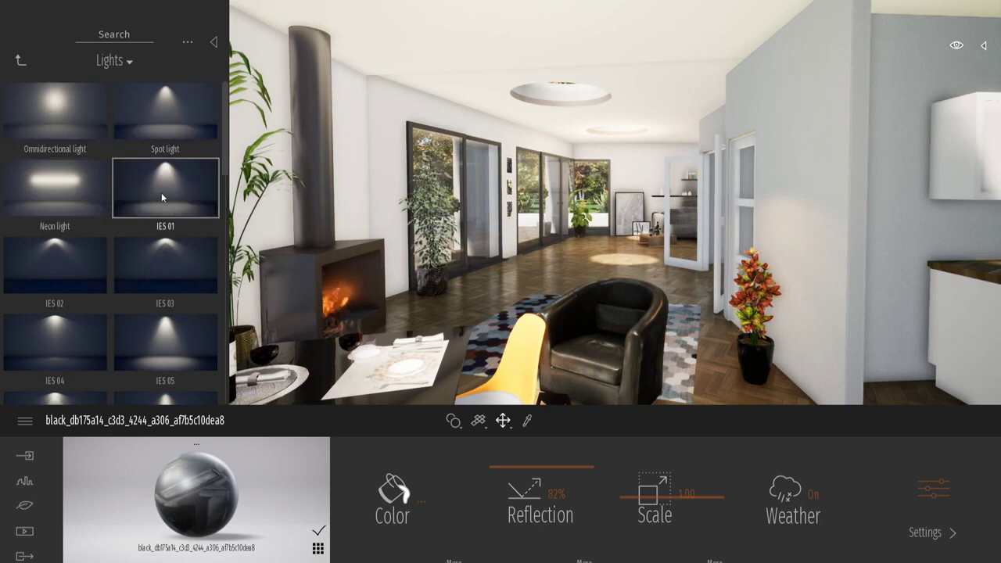
pyautogui.moveTo(234, 235); pyautogui.dragTo(231, 246, button='right')
pyautogui.scroll(-3, 169, 226)
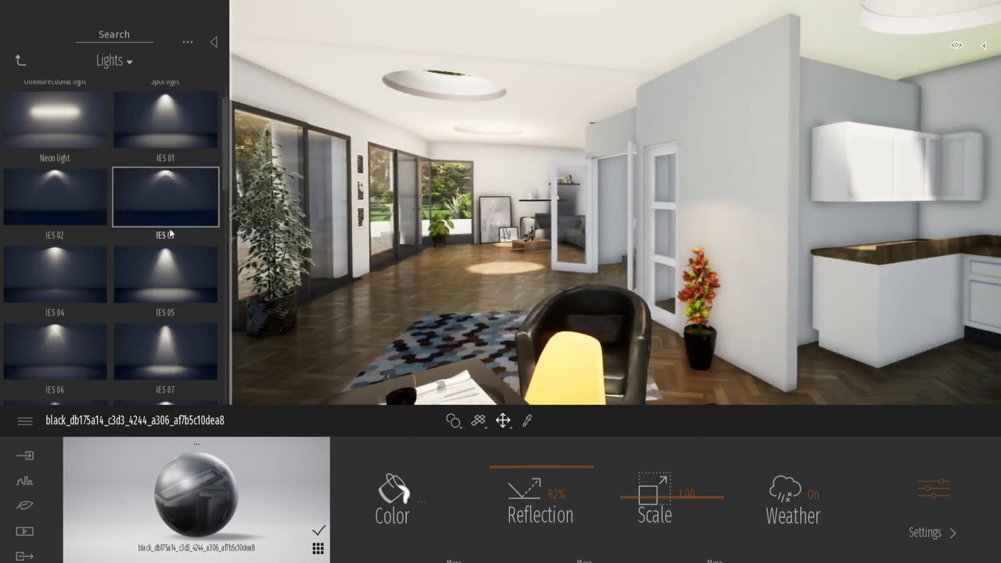
pyautogui.scroll(-1, 169, 226)
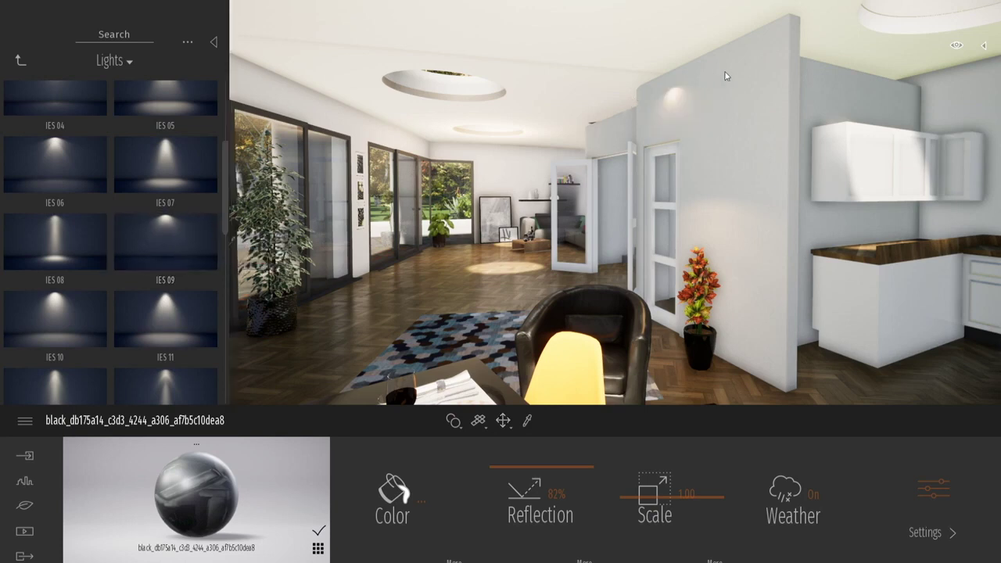
pyautogui.click(742, 58)
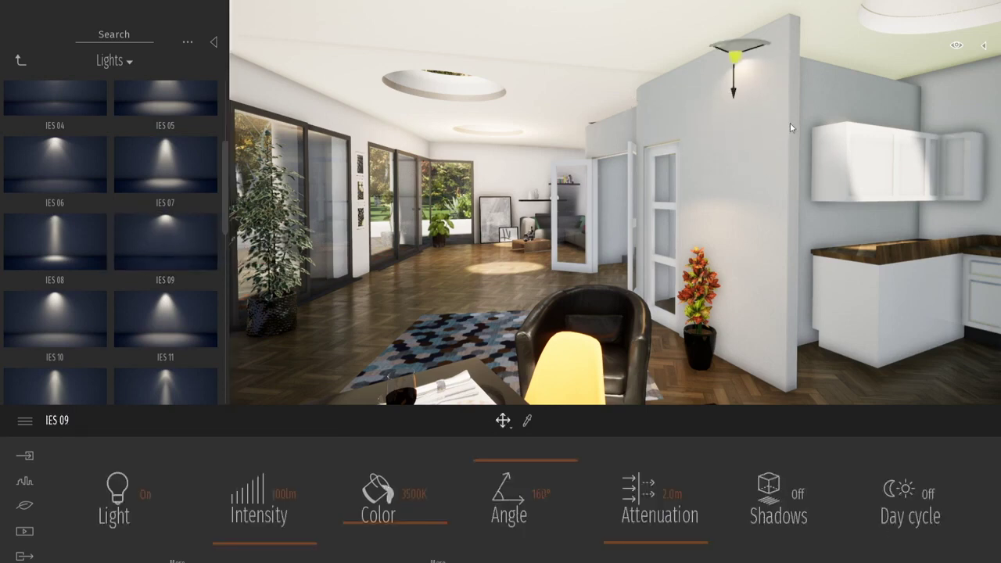
pyautogui.moveTo(718, 57); pyautogui.dragTo(663, 64)
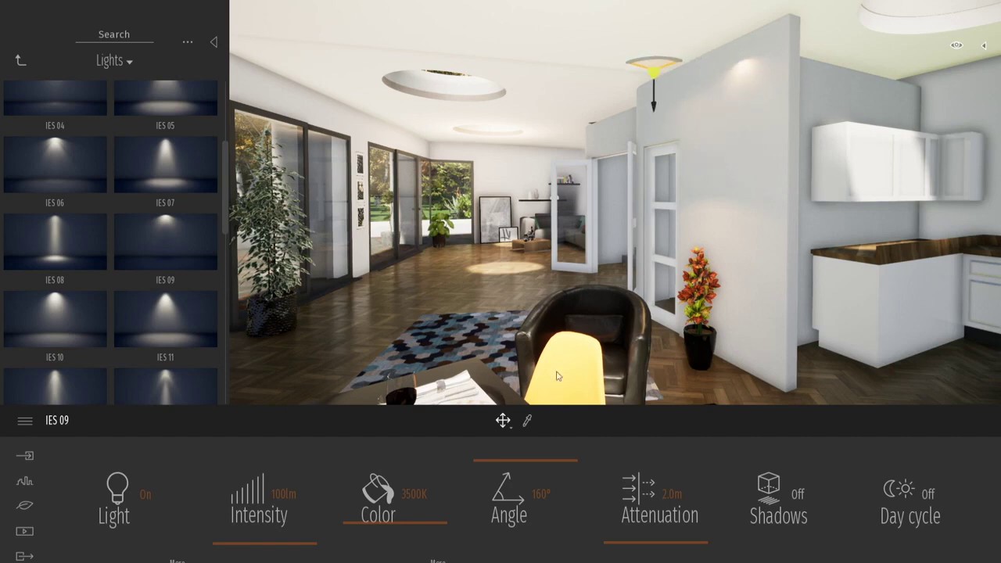
# Step: Adjust the position of the IES 09 light nearer the glazed door along the partition wall, and deselect it
pyautogui.moveTo(693, 265); pyautogui.dragTo(603, 265, button='right')
pyautogui.press('d')
pyautogui.press('a')
pyautogui.moveTo(679, 128); pyautogui.dragTo(763, 121, button='right')
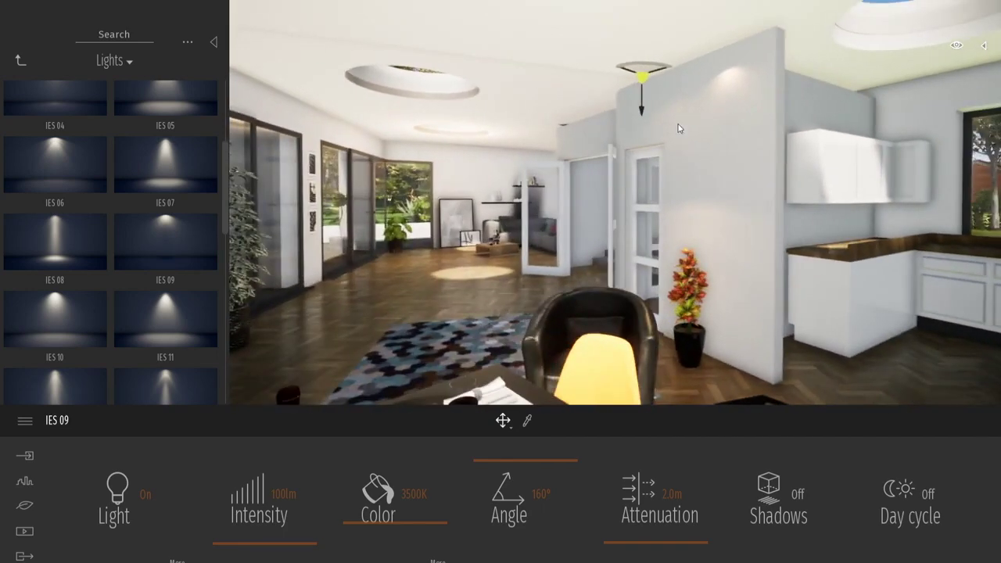
pyautogui.click(646, 79)
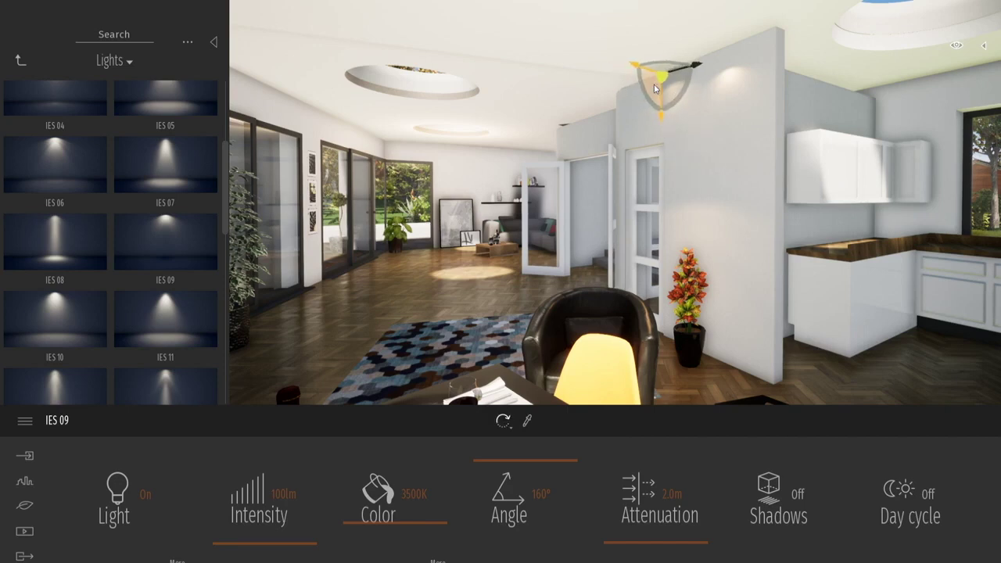
pyautogui.moveTo(662, 72); pyautogui.dragTo(654, 76)
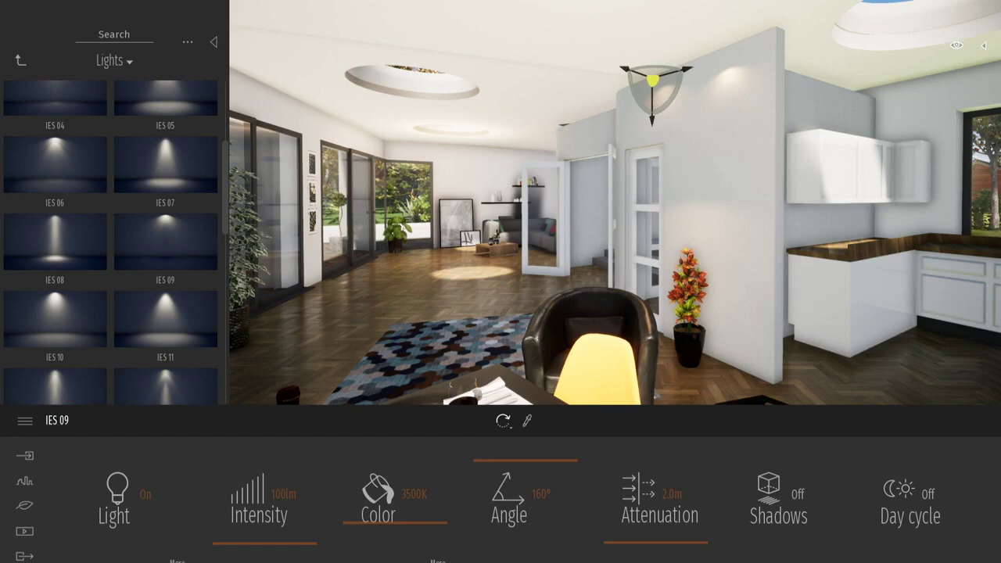
pyautogui.press('Escape')
# Step: Open the BIMobject Catalog and browse the products in its Furniture category
pyautogui.moveTo(785, 197); pyautogui.dragTo(674, 195, button='right')
pyautogui.press('w')
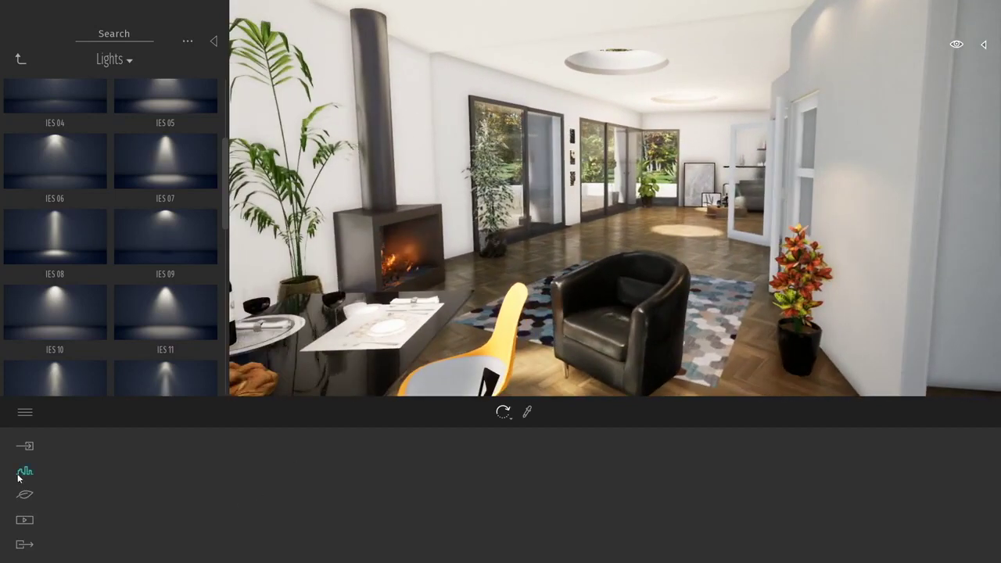
pyautogui.click(22, 474)
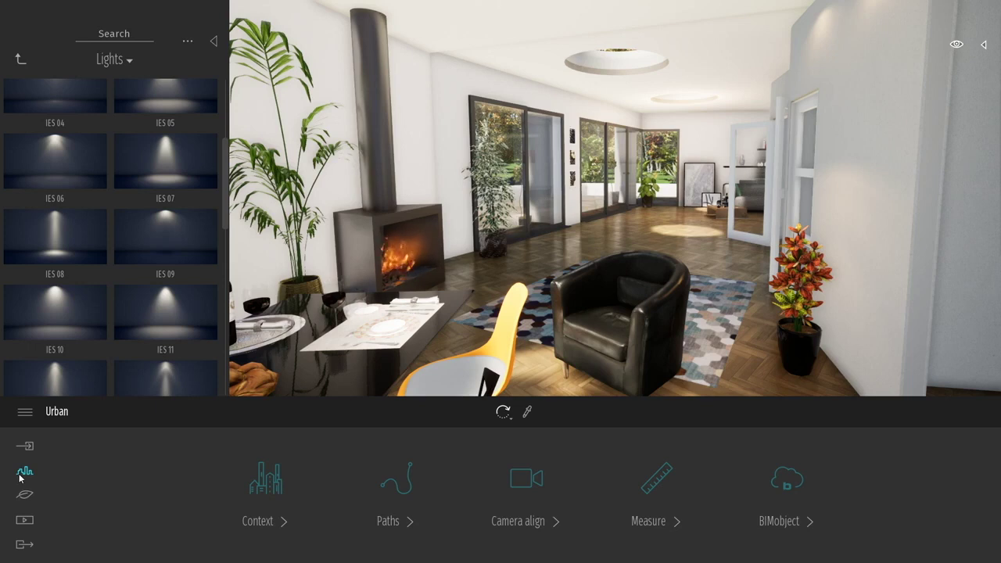
pyautogui.click(786, 485)
pyautogui.click(504, 475)
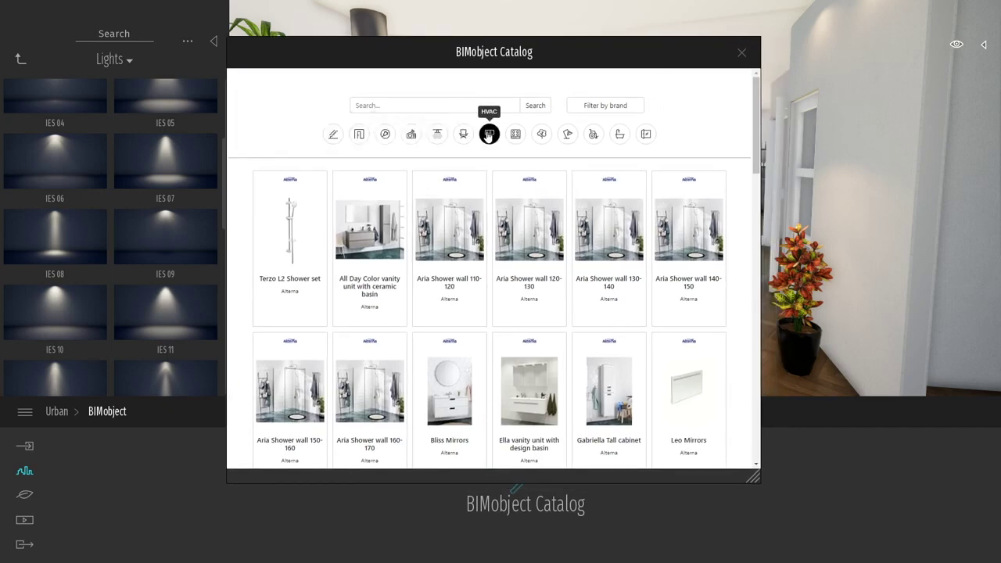
pyautogui.click(462, 135)
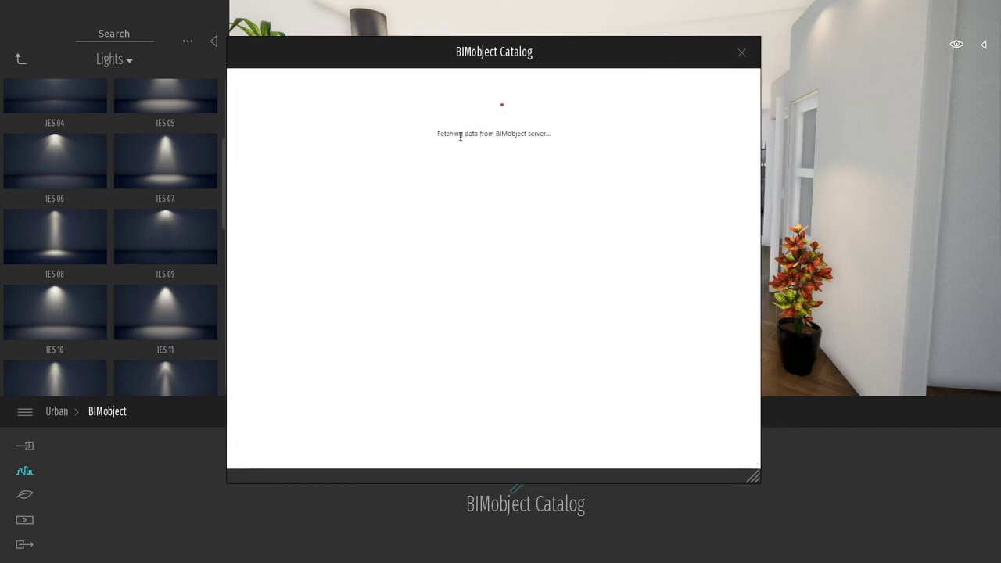
pyautogui.moveTo(756, 129); pyautogui.dragTo(764, 441)
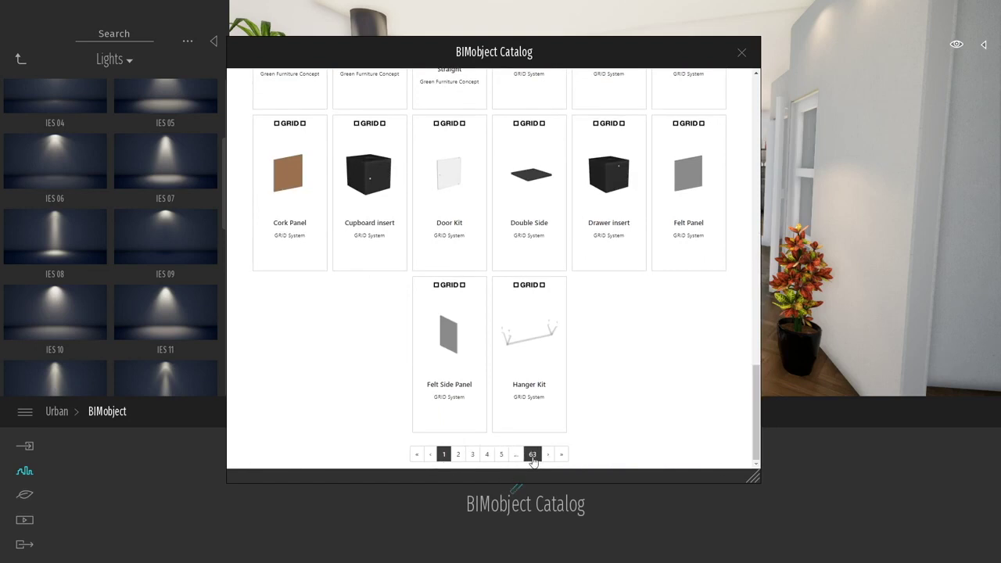
pyautogui.moveTo(756, 404); pyautogui.dragTo(756, 91)
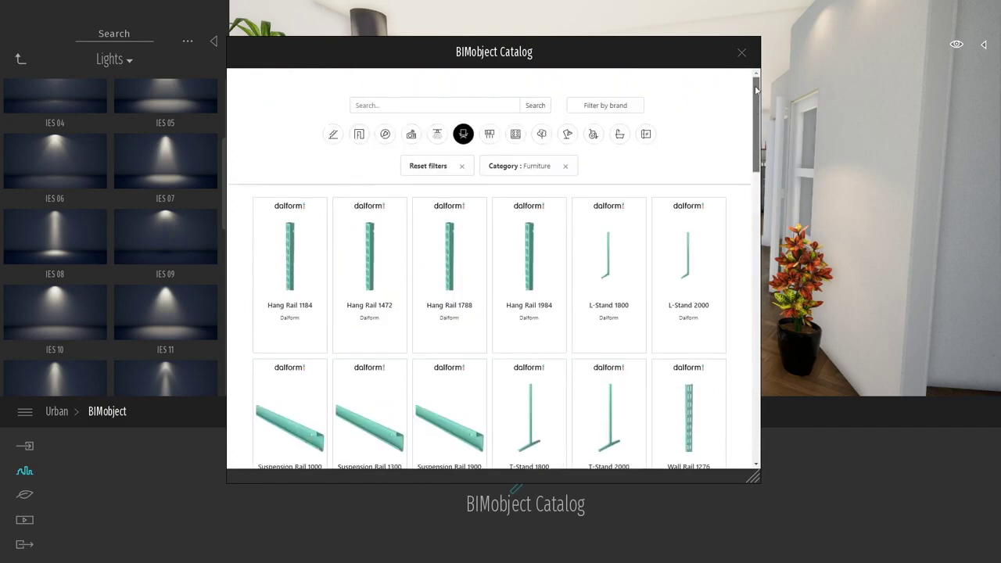
# Step: Search the catalog's Furniture category for "poland" and browse down to the armchairs
pyautogui.click(475, 104)
pyautogui.write('poland')
pyautogui.press('Return')
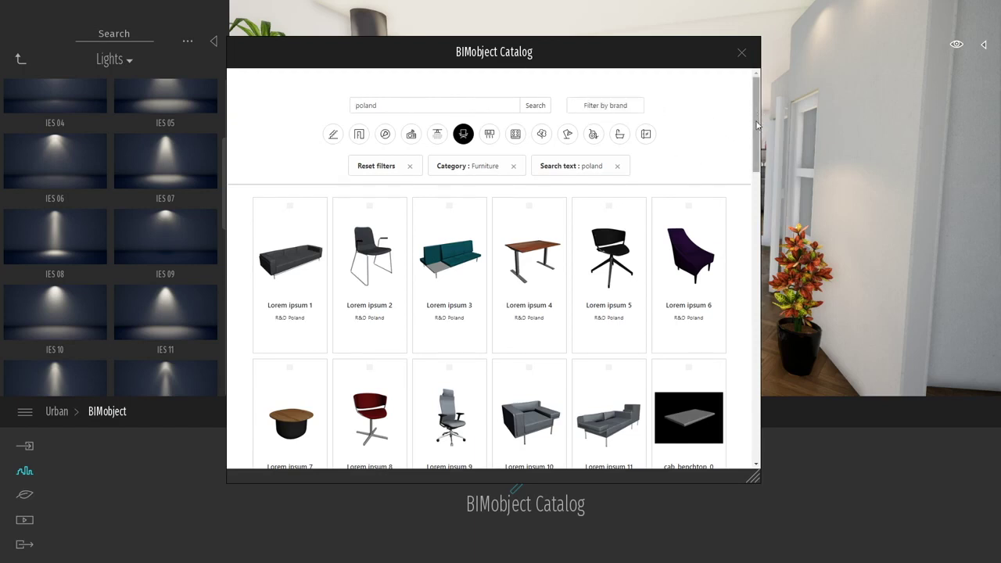
pyautogui.moveTo(758, 113); pyautogui.dragTo(754, 244)
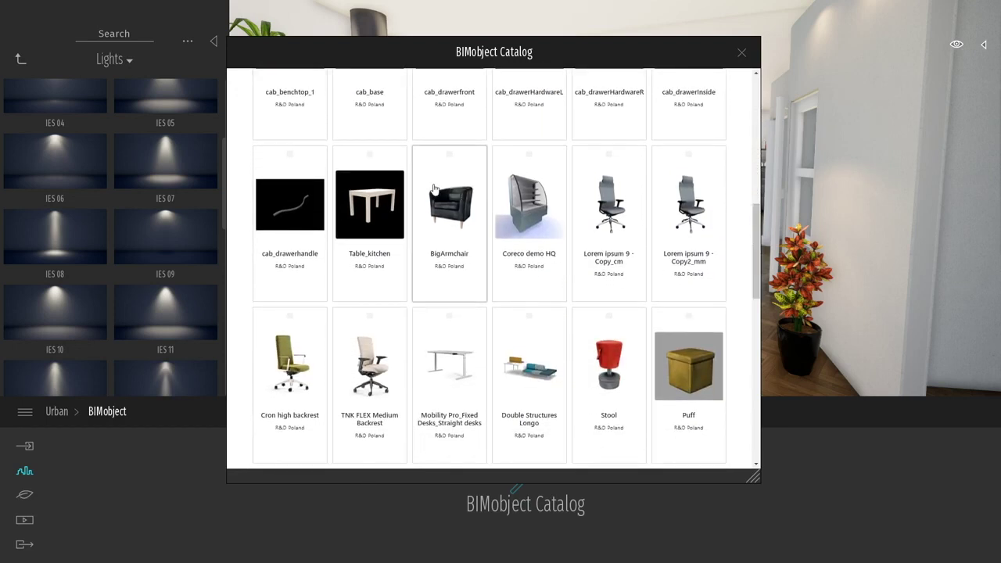
# Step: View the product page of the BigArmchair by R&D Poland and close the BIMobject Catalog
pyautogui.click(435, 189)
pyautogui.moveTo(655, 47); pyautogui.dragTo(648, 53)
pyautogui.click(500, 344)
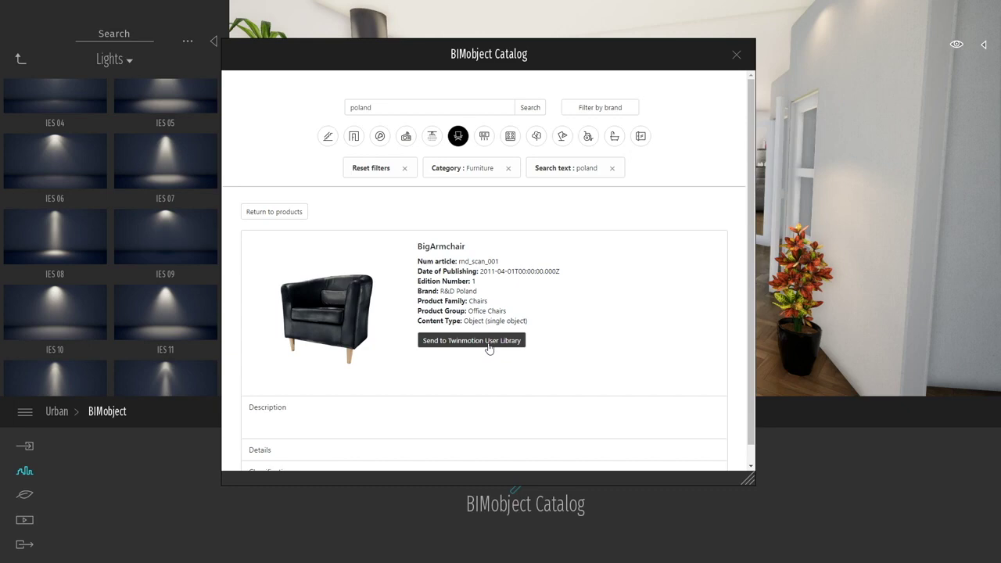
pyautogui.scroll(-1, 752, 232)
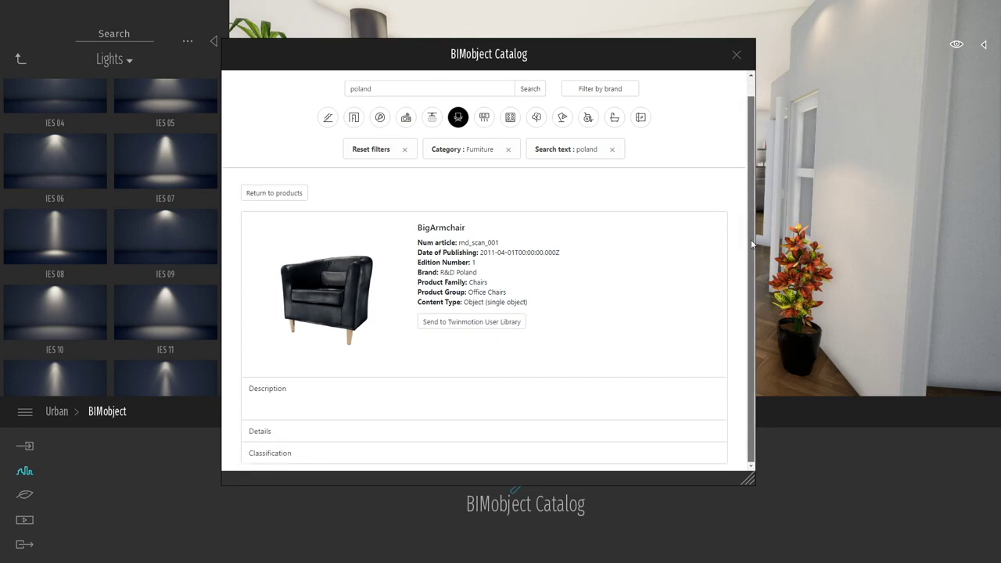
pyautogui.click(736, 55)
# Step: Select the IES 09 light nearest the kitchen on the partition wall and set its intensity to 500 lm
pyautogui.moveTo(614, 198); pyautogui.dragTo(614, 336, button='right')
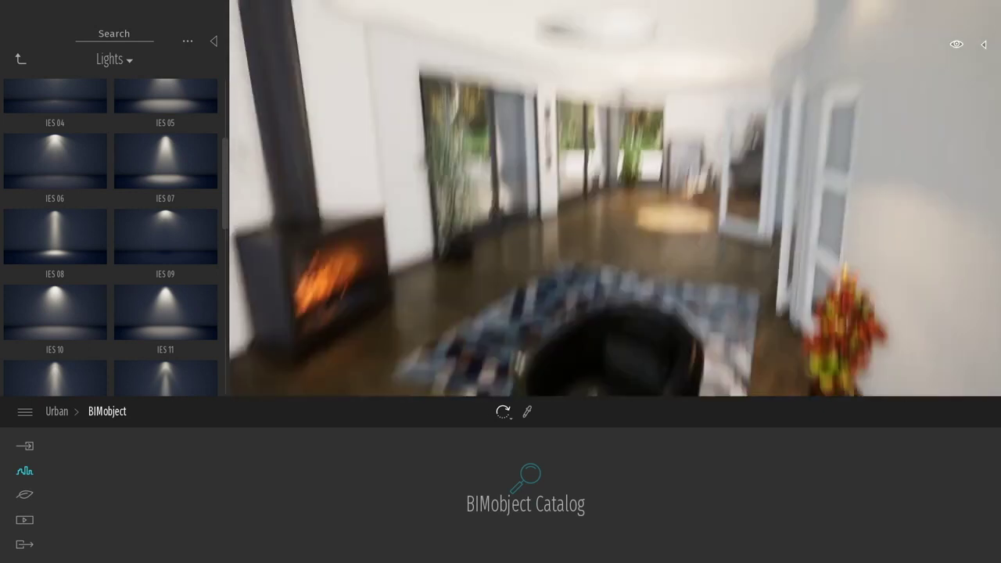
pyautogui.moveTo(615, 235); pyautogui.dragTo(757, 111, button='right')
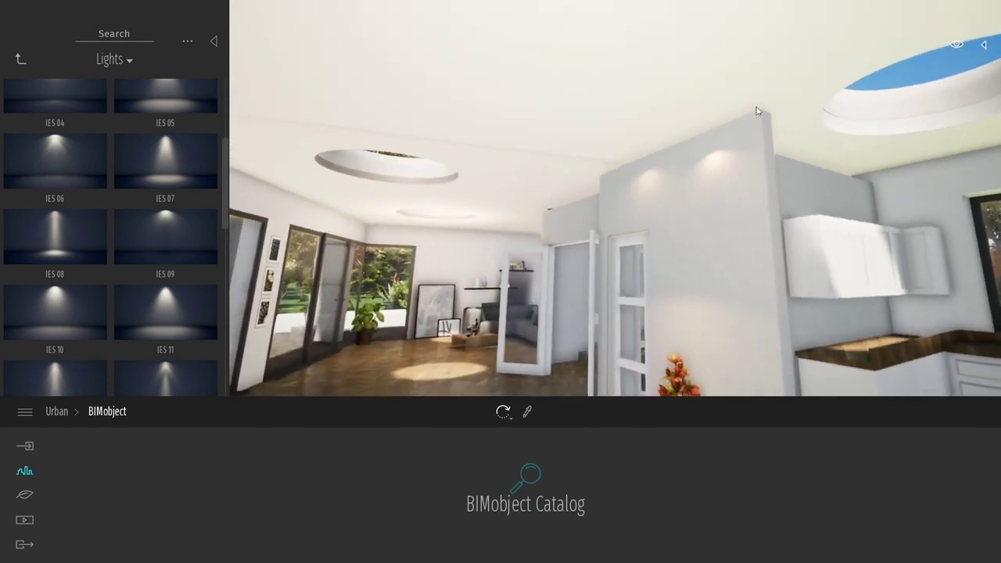
pyautogui.click(706, 148)
pyautogui.moveTo(717, 162); pyautogui.dragTo(717, 163)
pyautogui.press('w')
pyautogui.press('d')
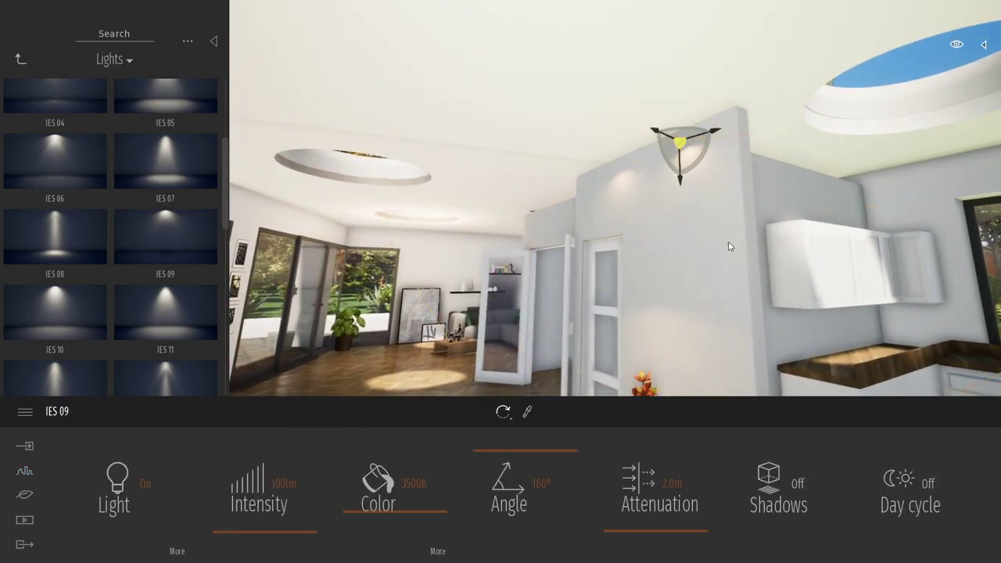
pyautogui.click(265, 533)
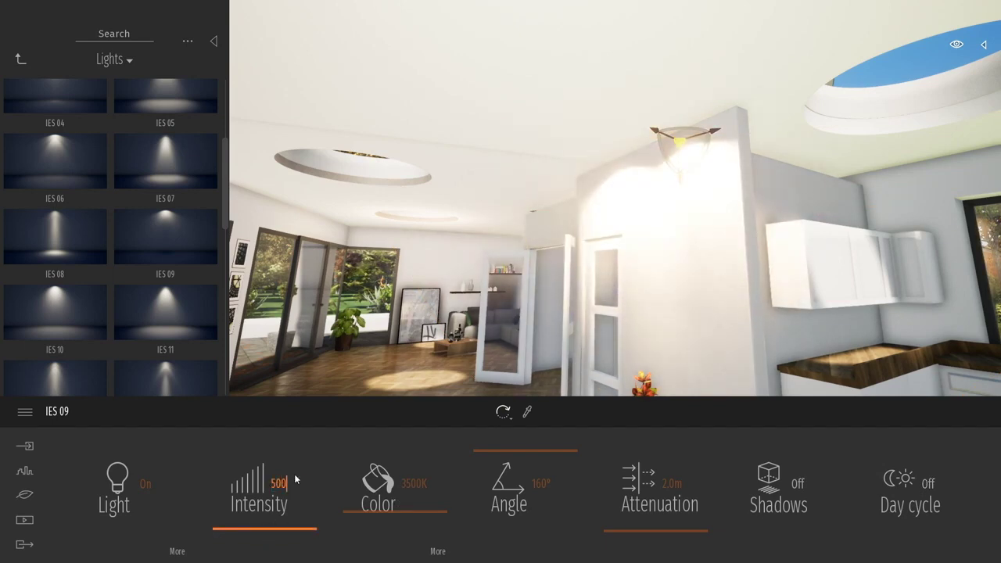
pyautogui.press('Return')
# Step: Widen the IES 09 light's angle to 180° and deselect it
pyautogui.moveTo(496, 451); pyautogui.dragTo(497, 463)
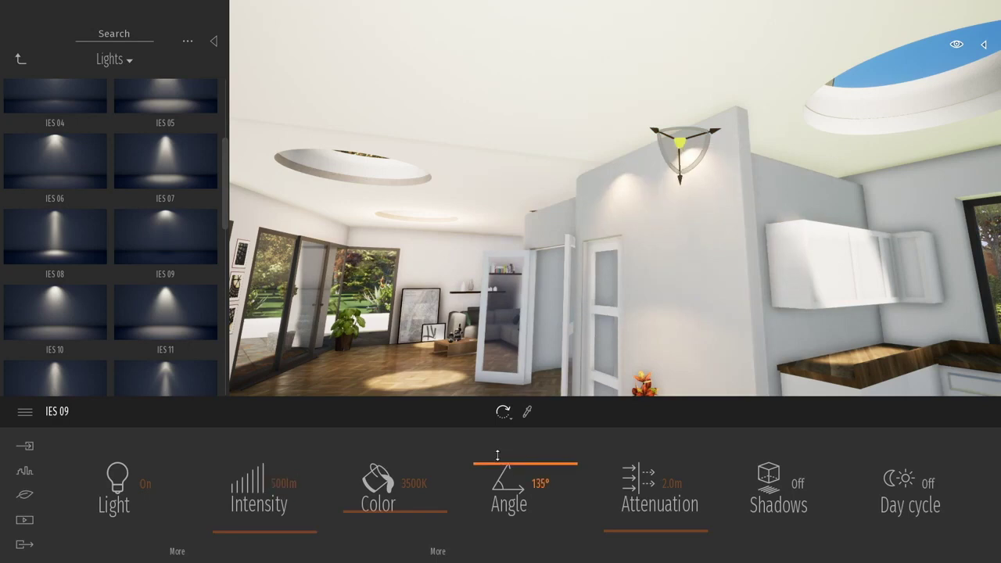
pyautogui.scroll(9, 498, 446)
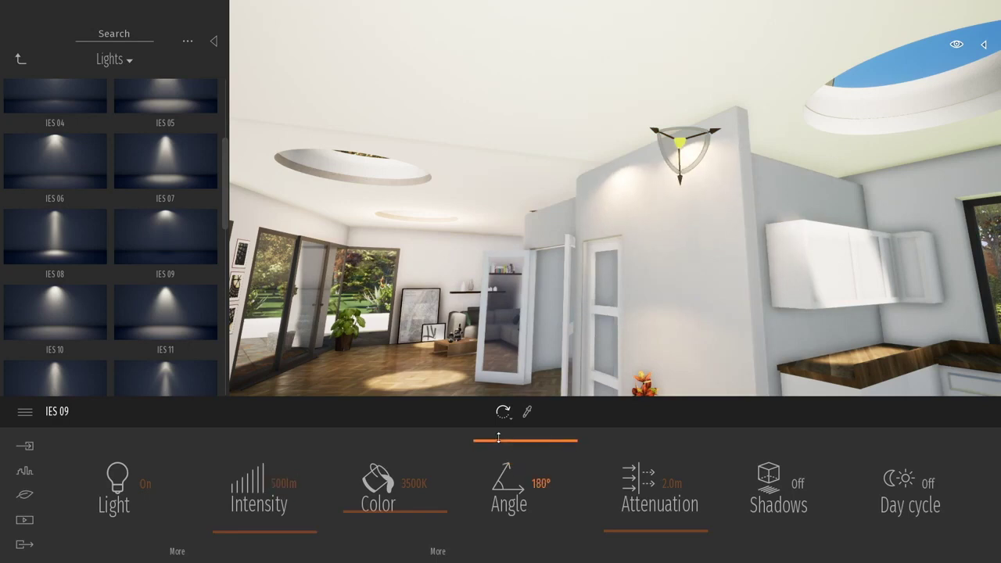
pyautogui.click(697, 251)
# Step: Create a new media image of the living area, looking past the dining table and fireplace toward the far windows
pyautogui.moveTo(697, 251); pyautogui.dragTo(461, 318, button='right')
pyautogui.press('s')
pyautogui.press('s')
pyautogui.press('w')
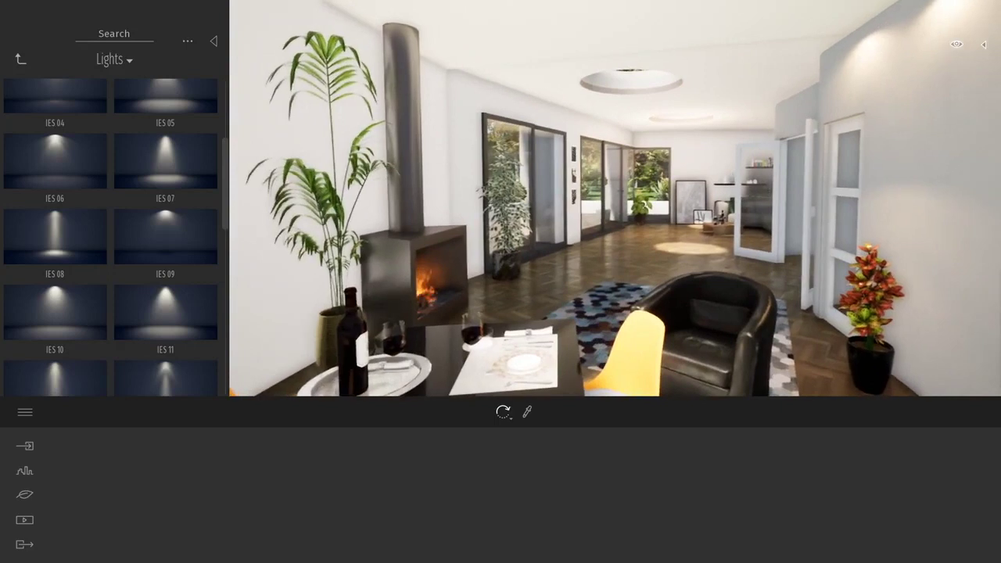
pyautogui.press('e')
pyautogui.press('d')
pyautogui.moveTo(737, 216); pyautogui.dragTo(734, 218, button='right')
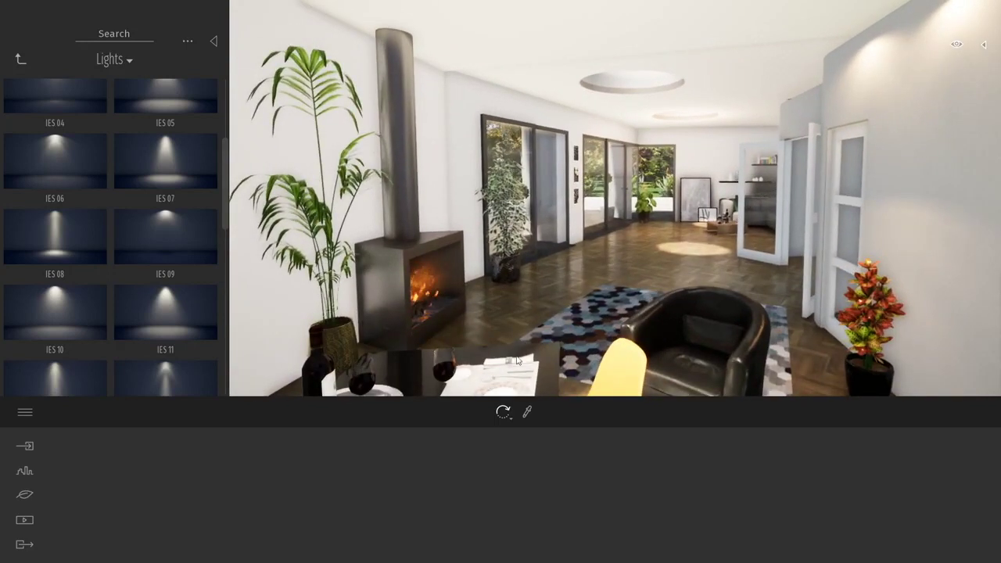
pyautogui.click(24, 521)
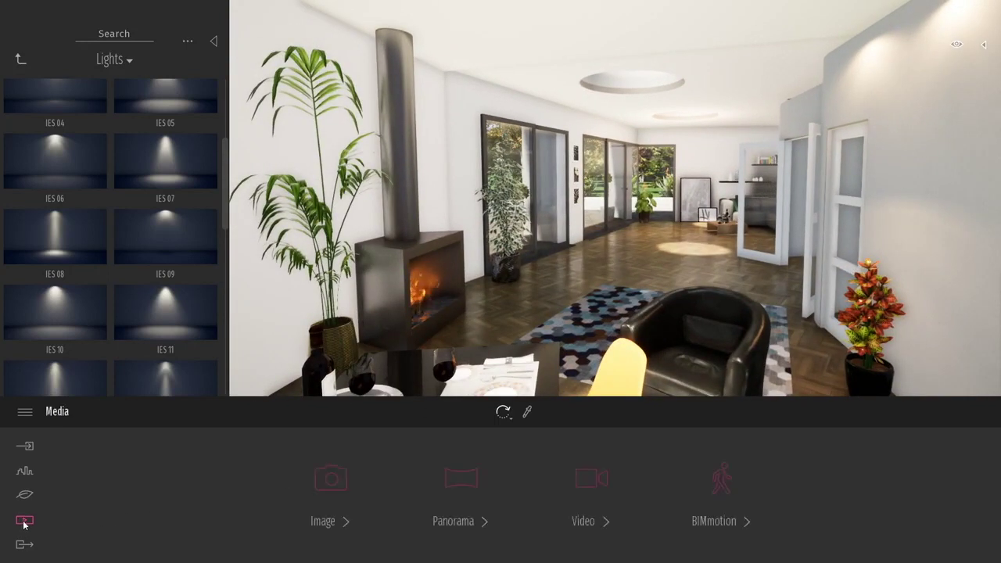
pyautogui.click(330, 473)
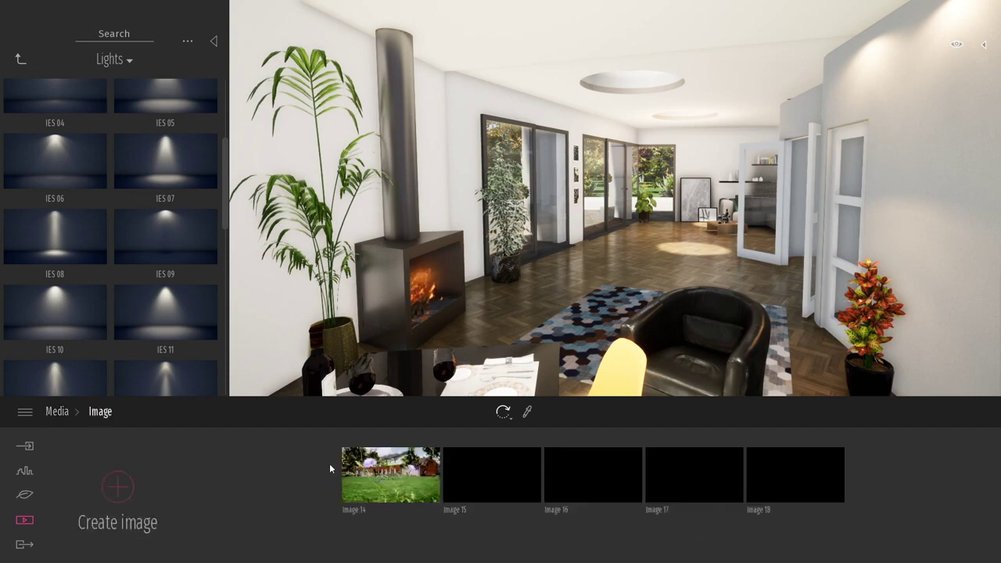
pyautogui.click(119, 488)
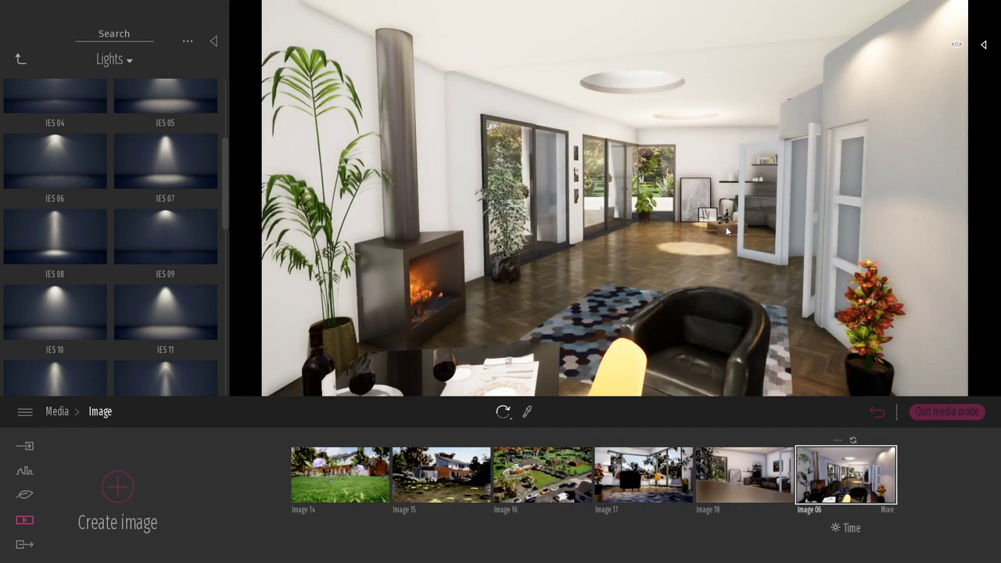
# Step: Reframe the camera closer to the black armchair and potted plant and update Image 06 with this view
pyautogui.press('s')
pyautogui.press('w')
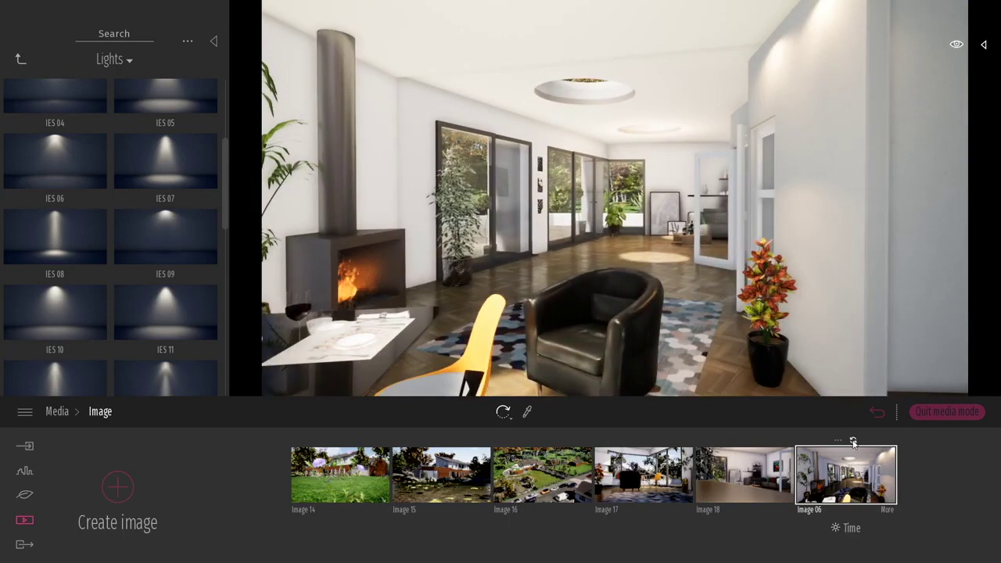
pyautogui.click(853, 442)
# Step: Set Image 06's output size to 4K, with a custom height of 1500
pyautogui.click(889, 511)
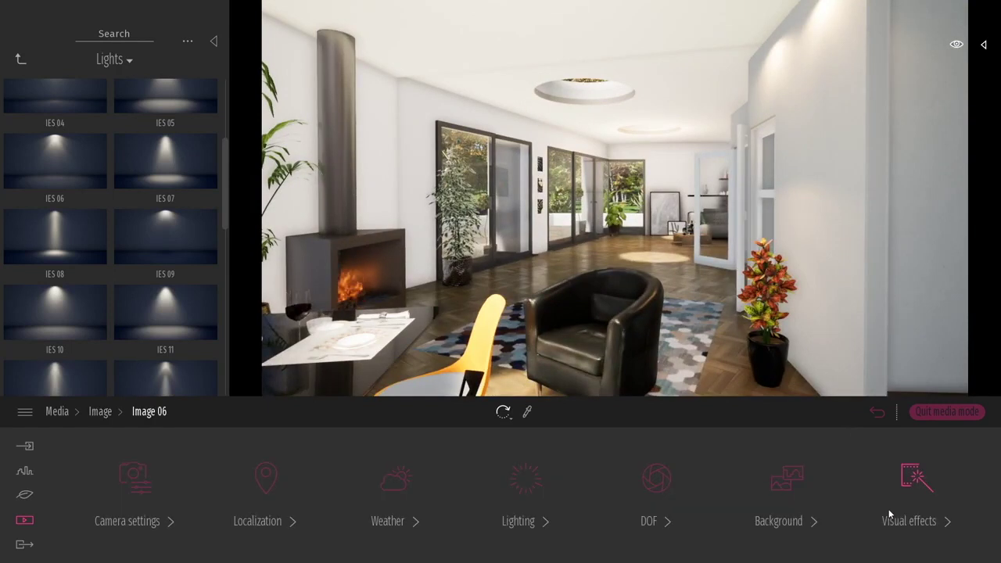
pyautogui.click(134, 477)
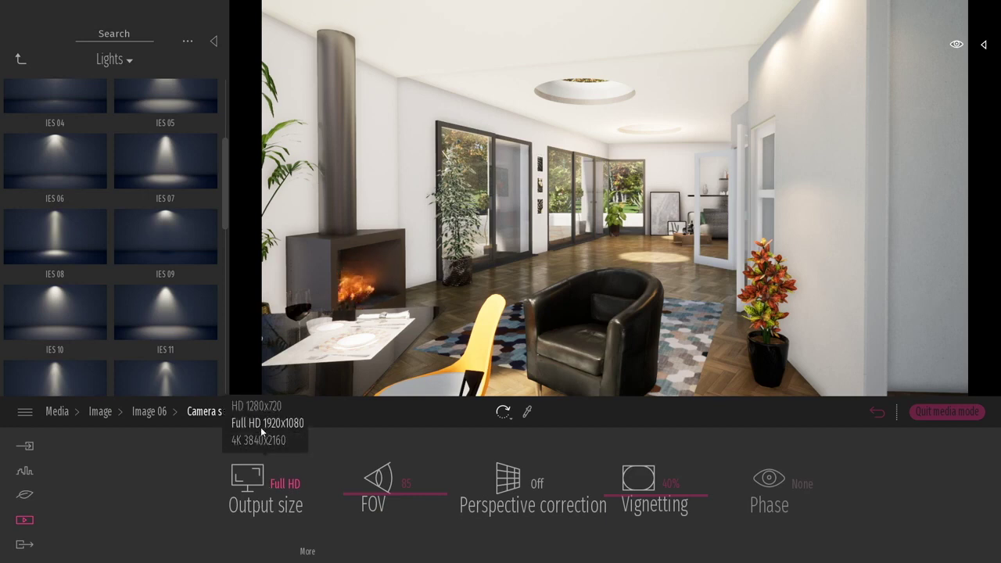
pyautogui.click(267, 442)
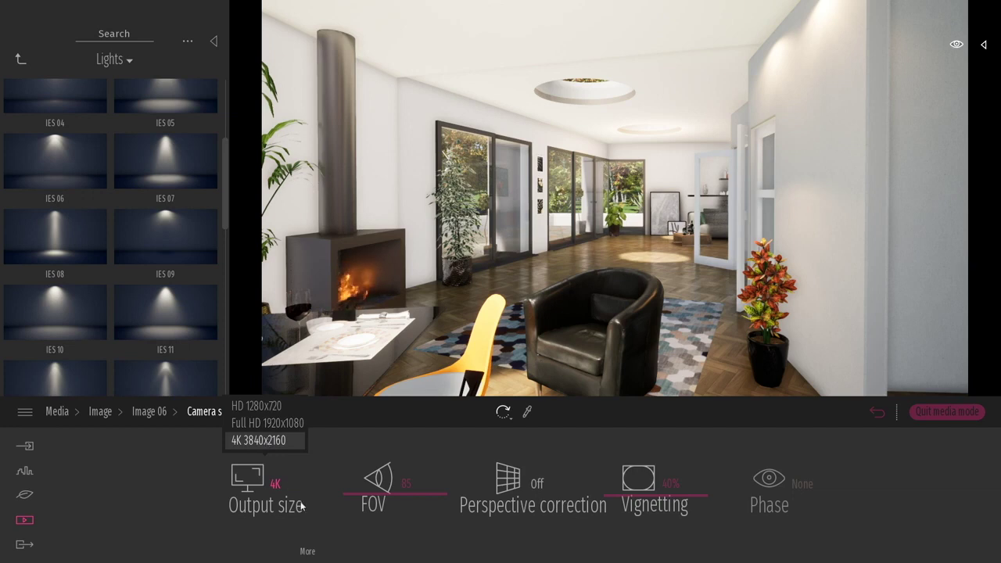
pyautogui.click(309, 552)
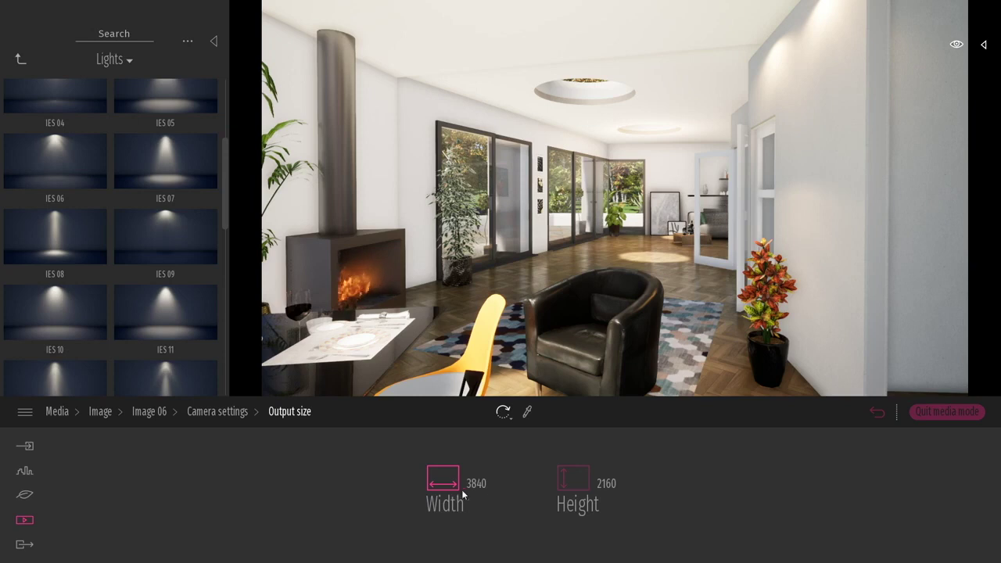
pyautogui.click(603, 485)
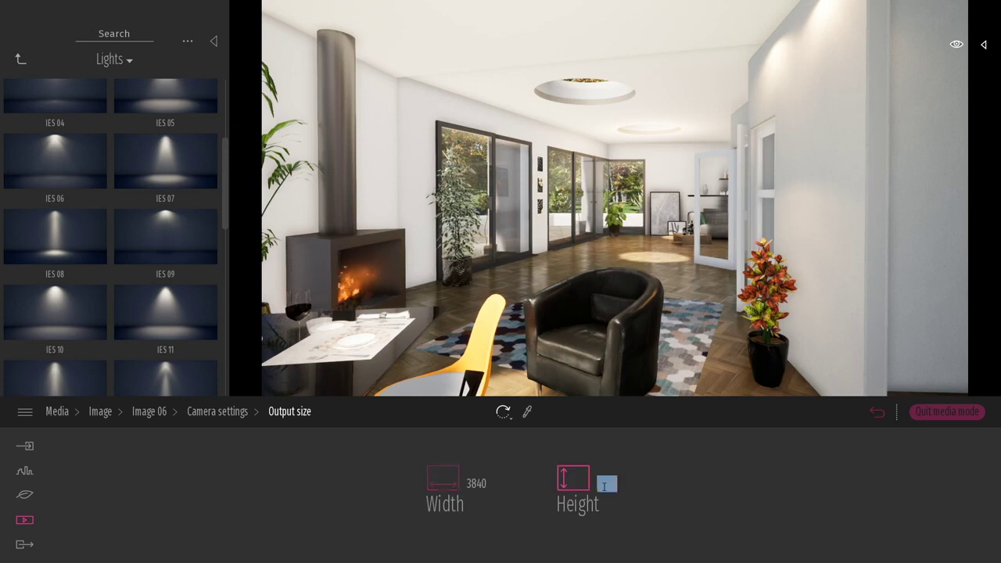
pyautogui.write('15')
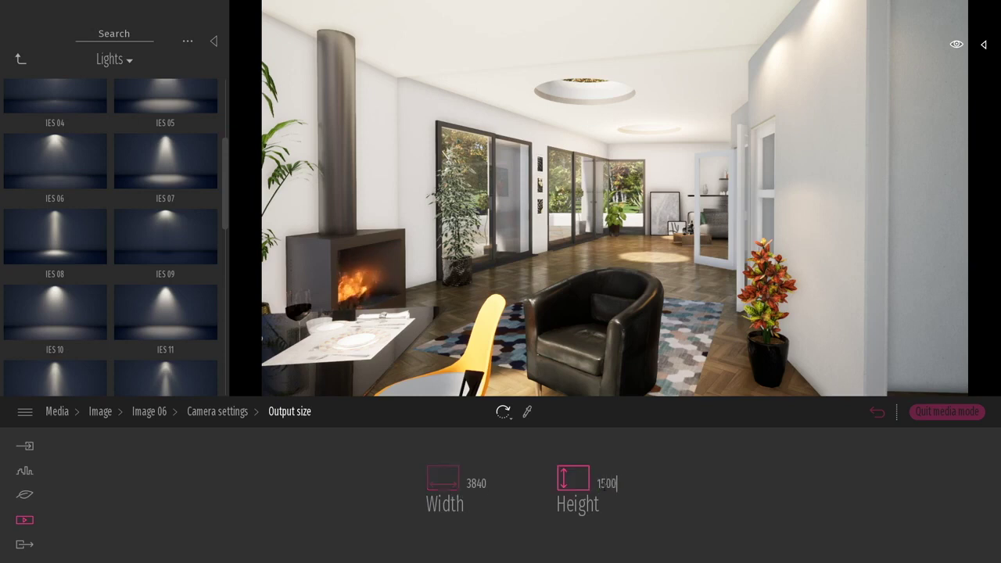
pyautogui.write('00')
pyautogui.press('Return')
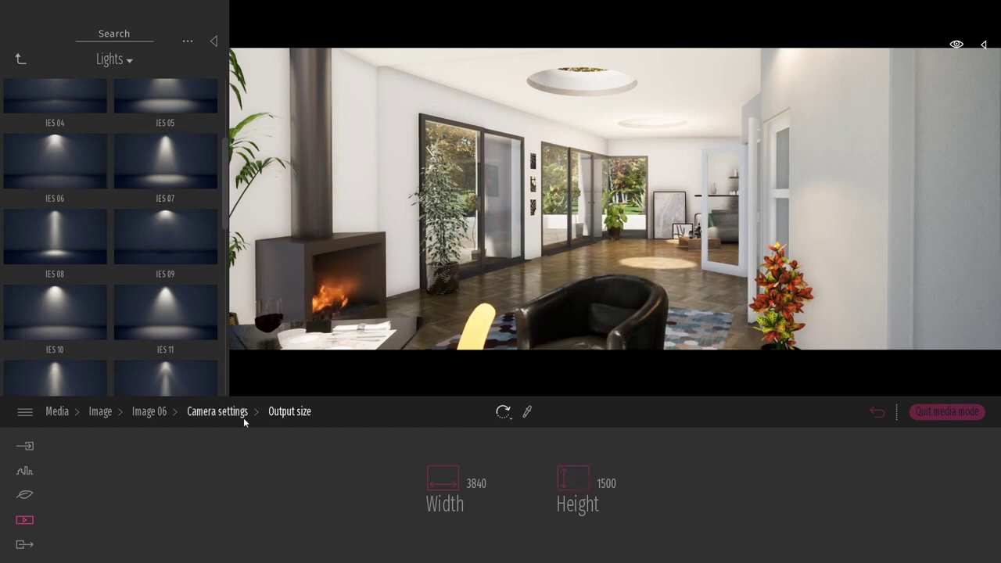
# Step: Narrow Image 06's field of view to bring the far windows closer and return to the image list
pyautogui.click(205, 414)
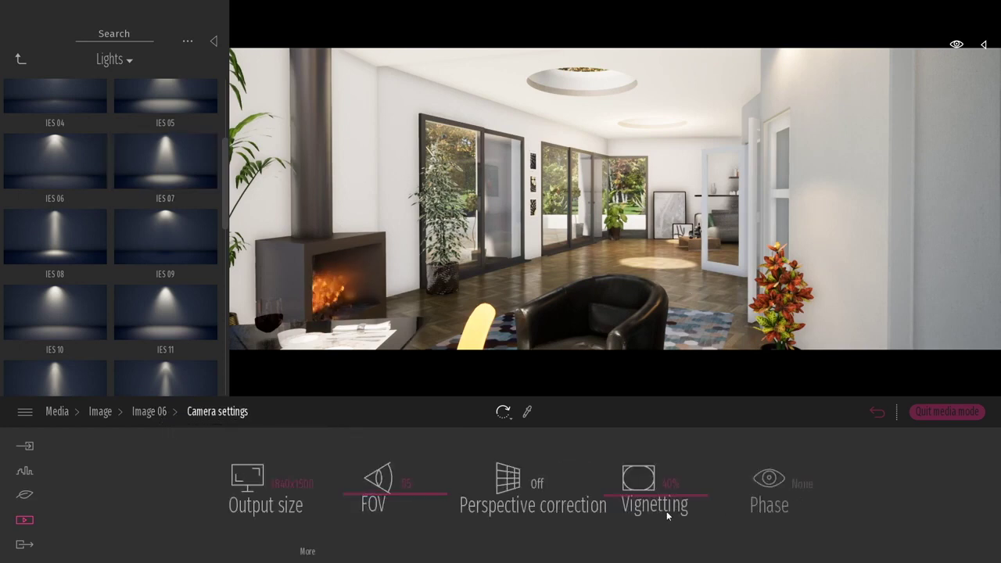
pyautogui.moveTo(378, 496); pyautogui.dragTo(382, 507)
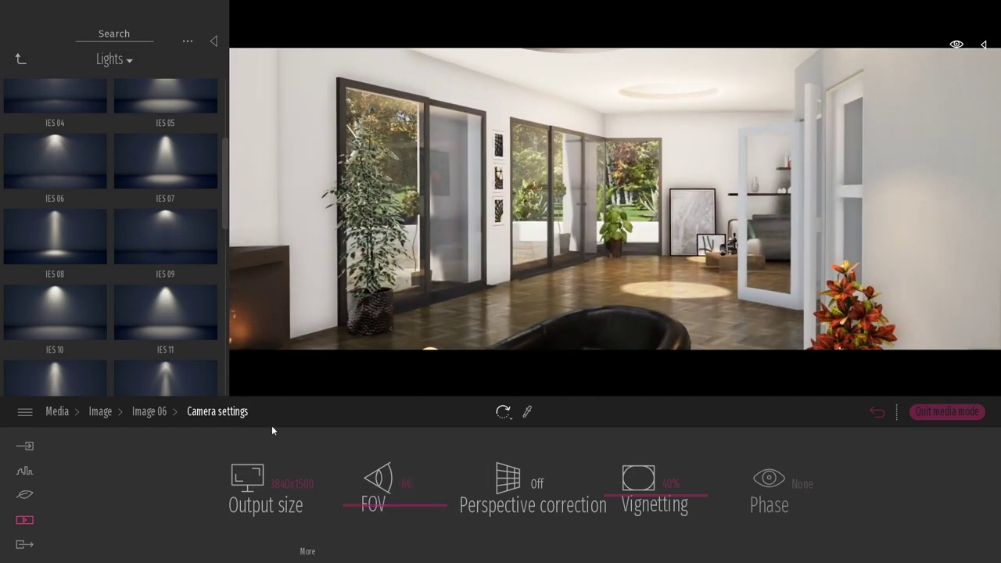
pyautogui.click(151, 412)
pyautogui.click(100, 412)
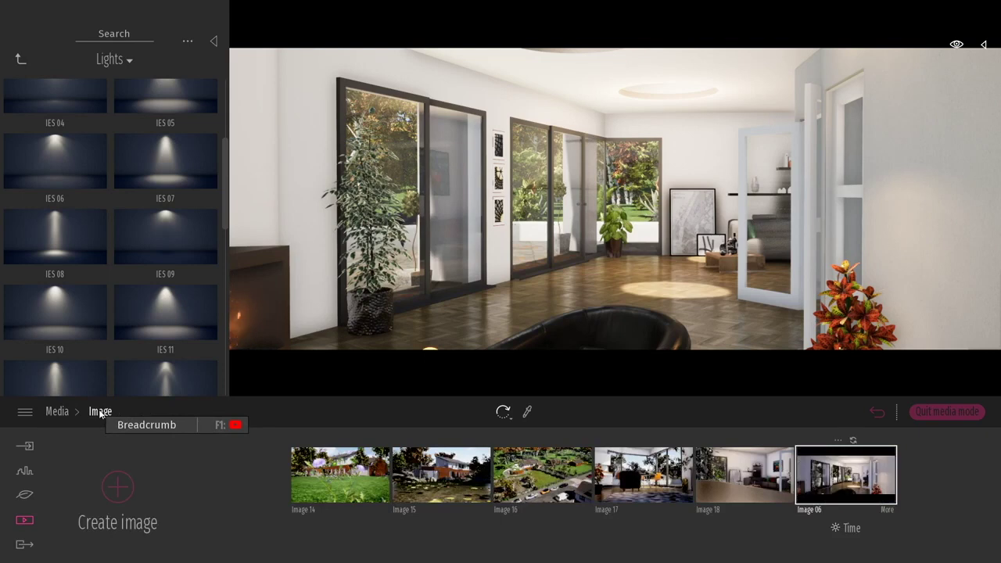
# Step: Export Image 06 to the desktop folder (Bureau)
pyautogui.click(23, 548)
pyautogui.click(205, 480)
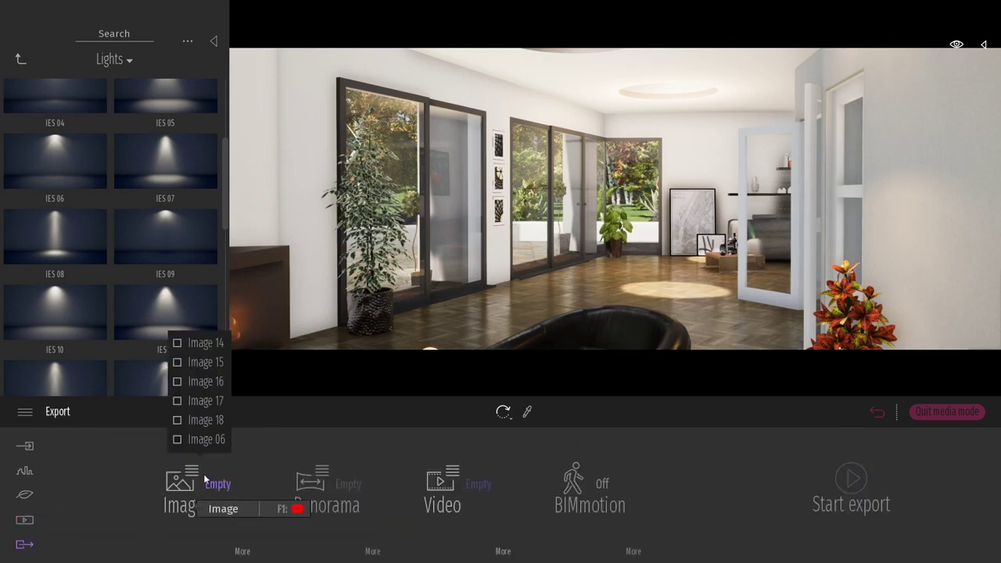
pyautogui.click(212, 439)
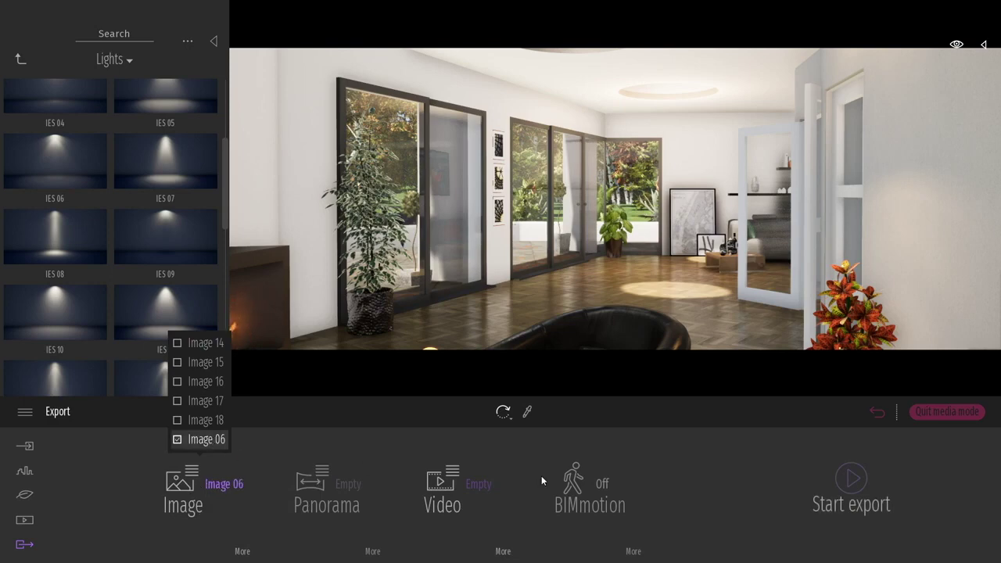
pyautogui.click(852, 479)
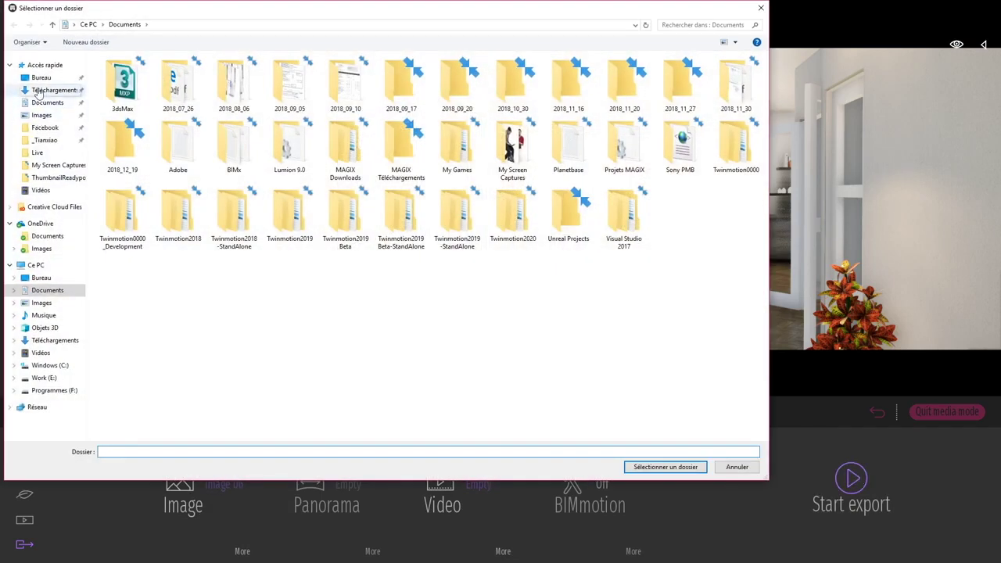
pyautogui.click(40, 78)
pyautogui.moveTo(274, 15); pyautogui.dragTo(305, 22)
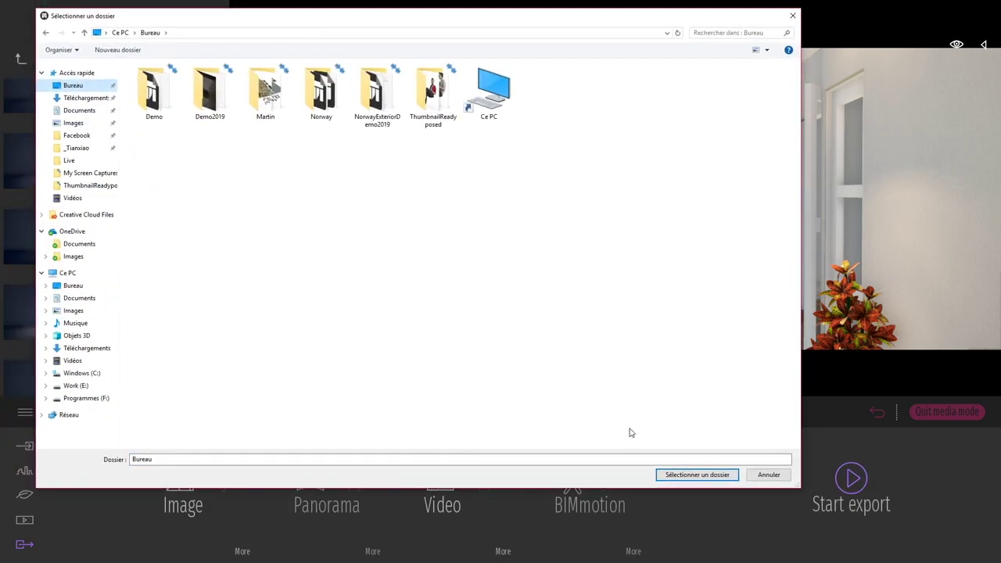
pyautogui.click(673, 477)
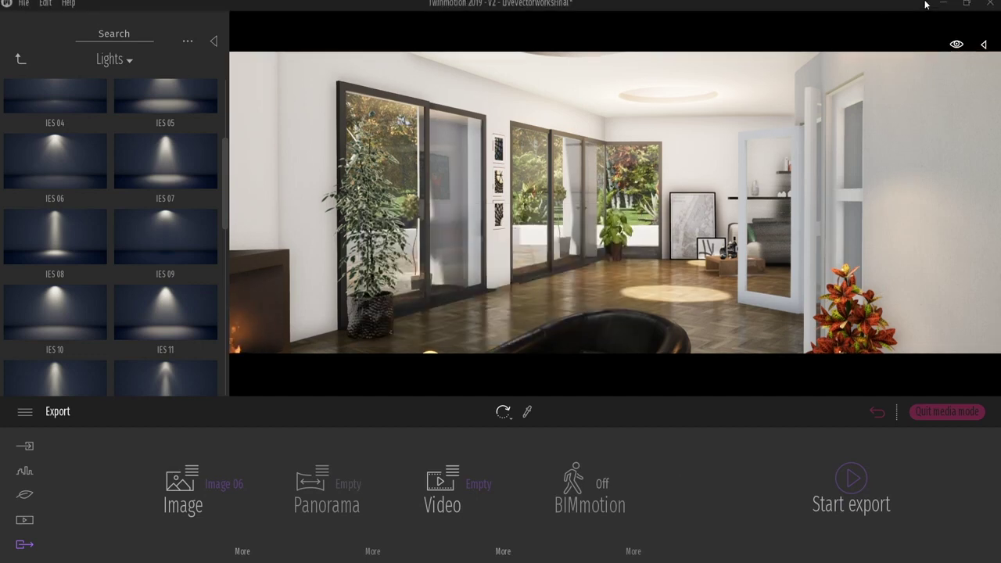
# Step: Open the exported Image 06 from the desktop and examine its details enlarged around the windows and sofa corner
pyautogui.click(943, 8)
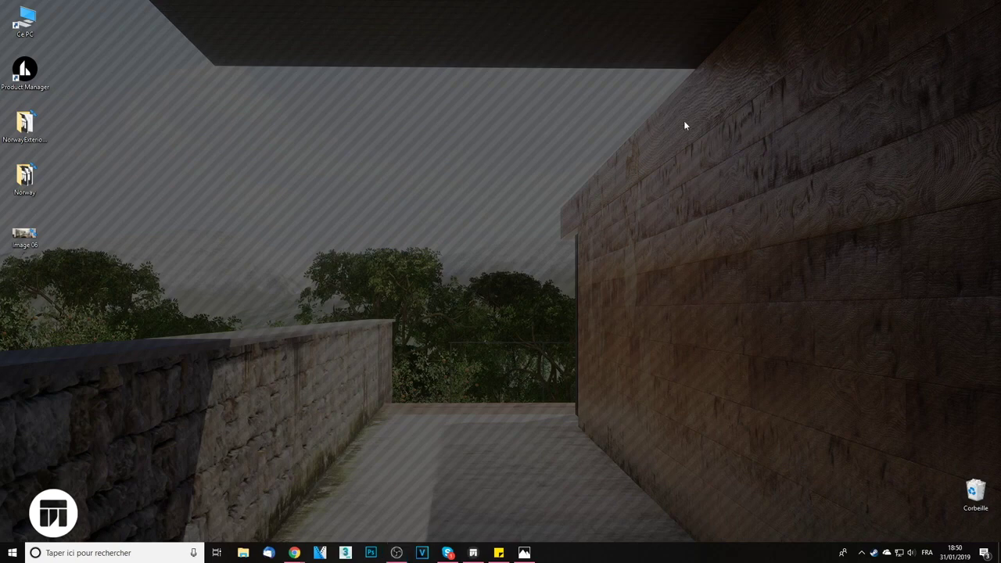
pyautogui.doubleClick(25, 233)
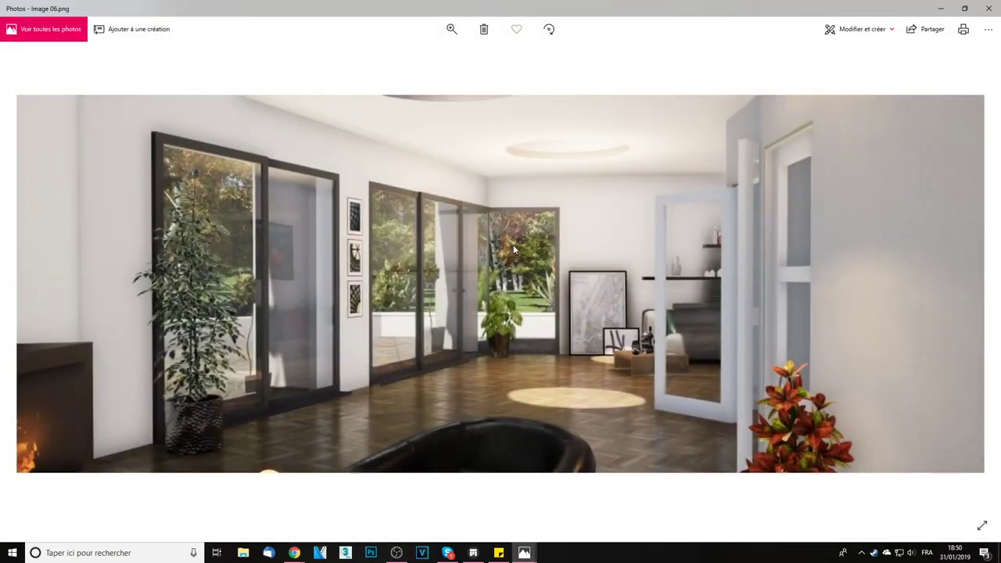
pyautogui.click(451, 32)
pyautogui.click(418, 55)
pyautogui.moveTo(419, 57); pyautogui.dragTo(426, 56)
pyautogui.moveTo(727, 377); pyautogui.dragTo(655, 277)
pyautogui.moveTo(391, 341); pyautogui.dragTo(662, 316)
pyautogui.moveTo(743, 270); pyautogui.dragTo(461, 317)
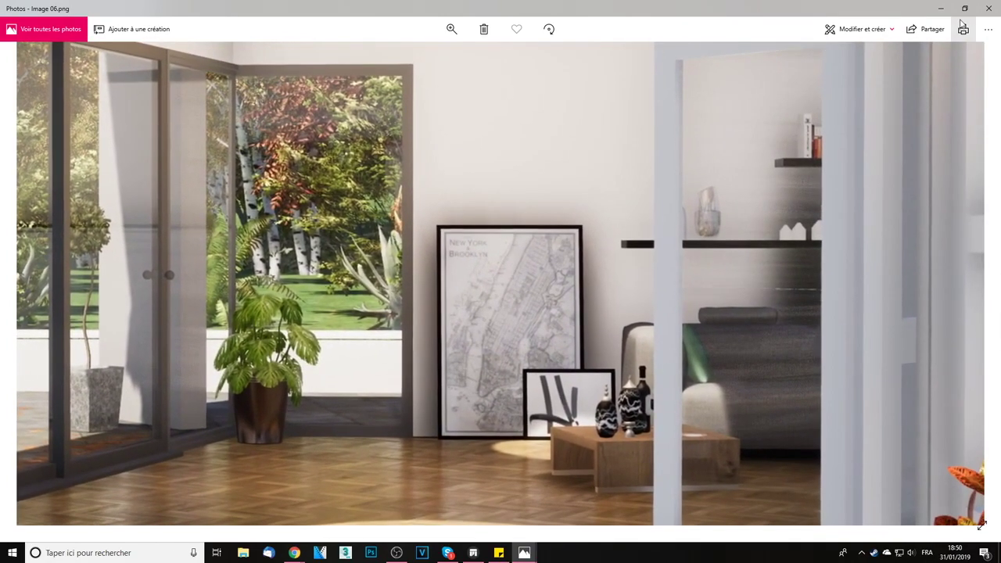
# Step: Switch back to Twinmotion, quit media mode and create a first panorama from the dining area
pyautogui.click(472, 553)
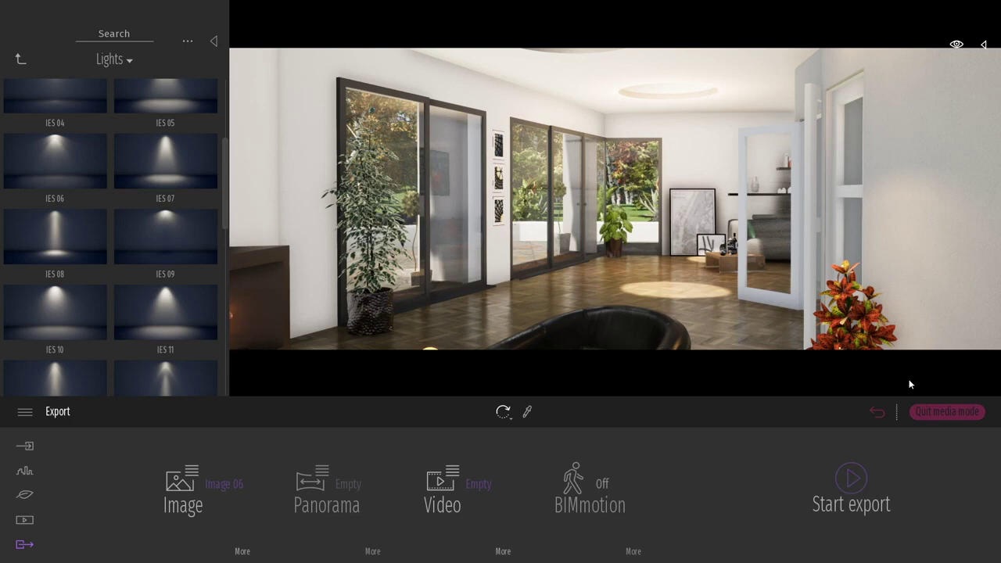
pyautogui.moveTo(679, 230); pyautogui.dragTo(700, 215, button='right')
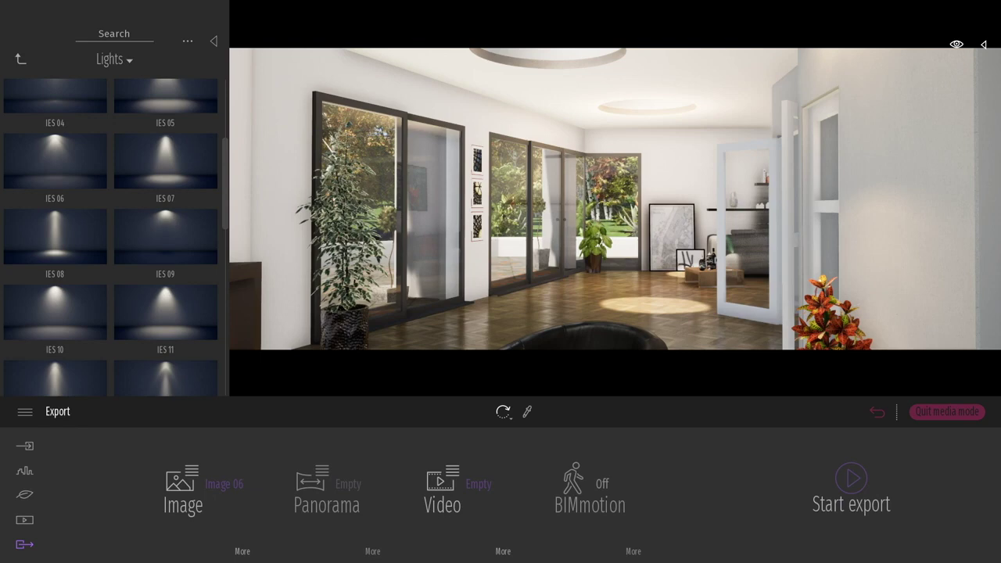
pyautogui.click(929, 411)
pyautogui.click(30, 523)
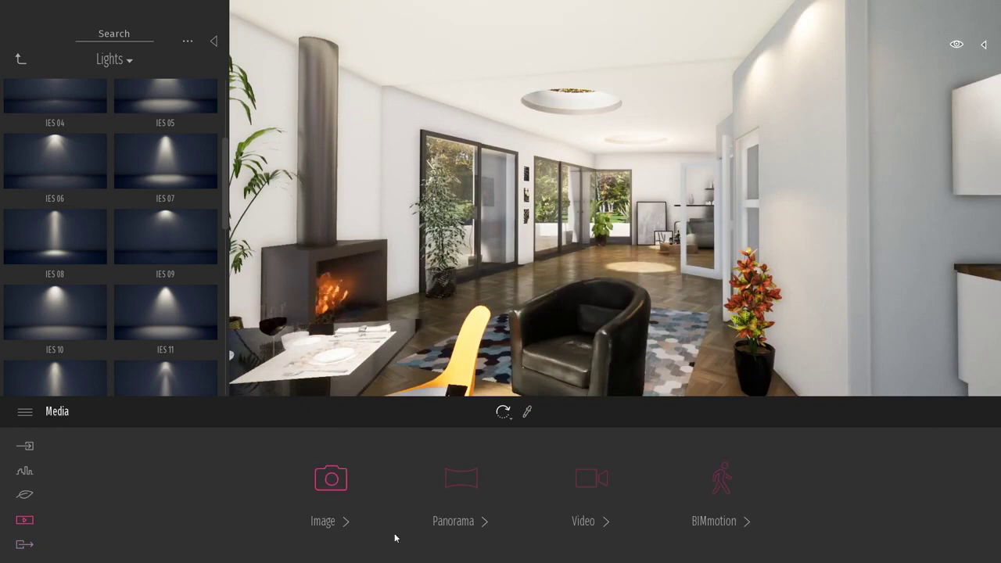
pyautogui.click(468, 476)
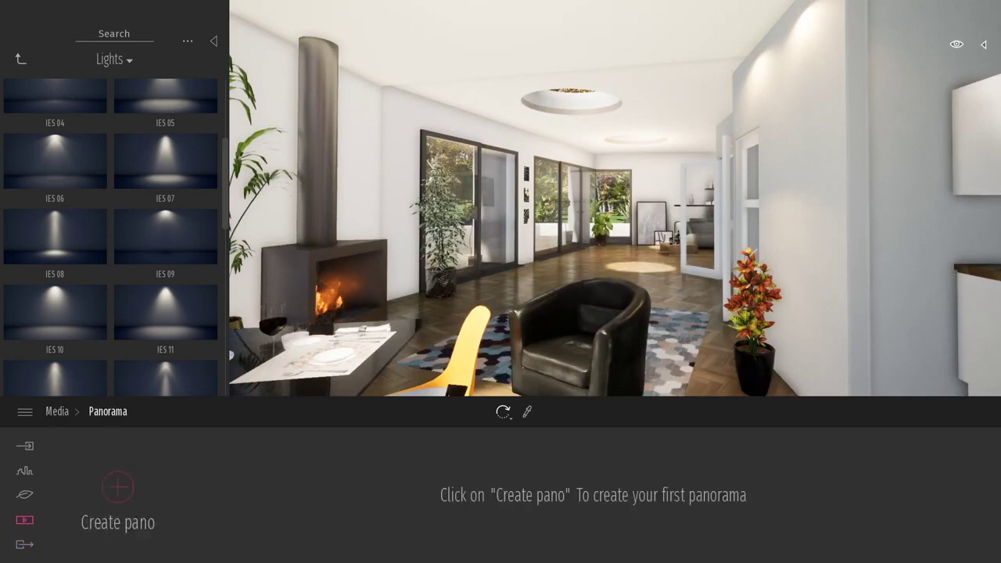
pyautogui.click(130, 482)
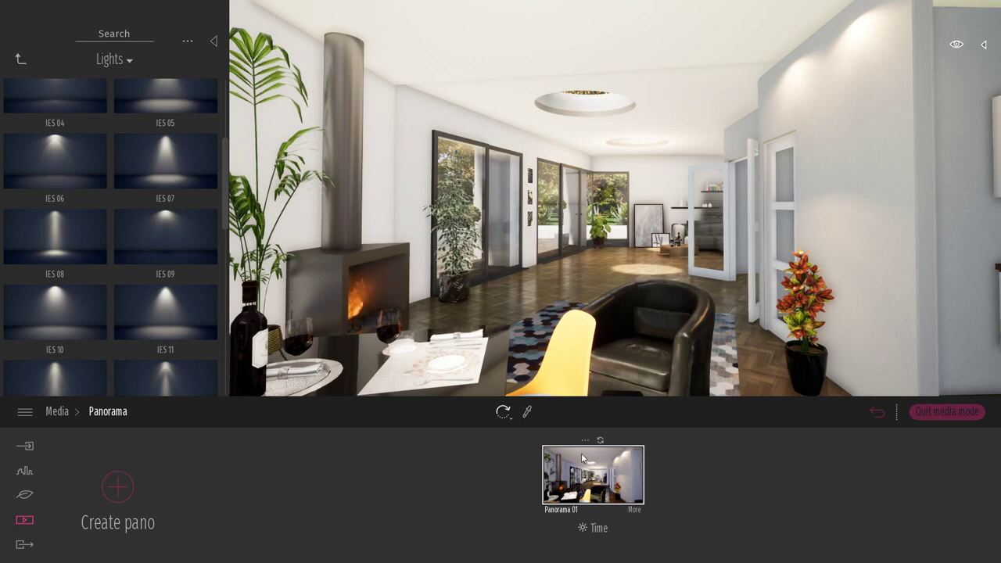
# Step: Create a second panorama in the living room, facing the leaning picture frames and the grey corner sofa
pyautogui.scroll(3, 604, 277)
pyautogui.press('w')
pyautogui.moveTo(604, 276); pyautogui.dragTo(719, 276, button='right')
pyautogui.click(109, 509)
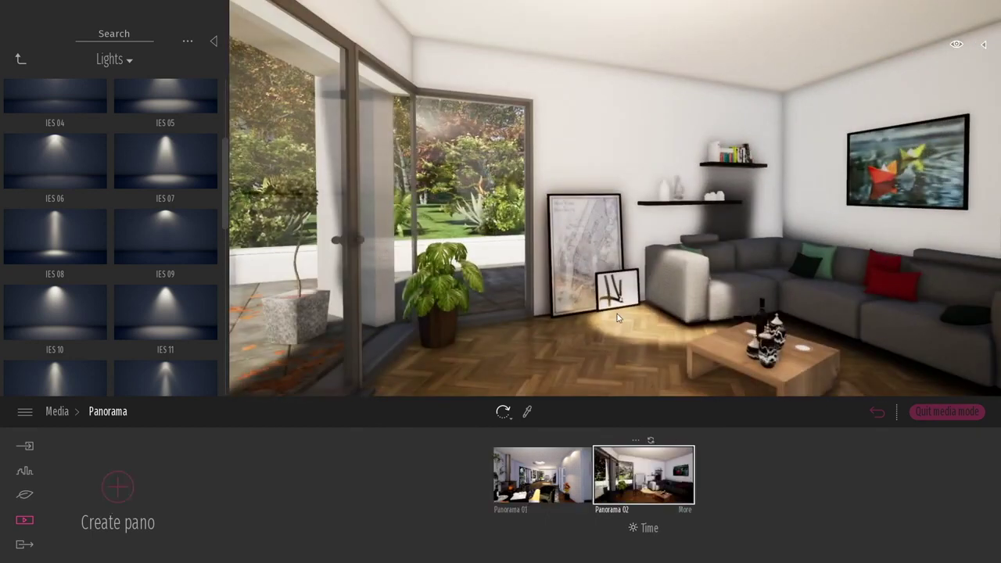
# Step: Choose a panorama for export and open the panorama export settings
pyautogui.click(24, 545)
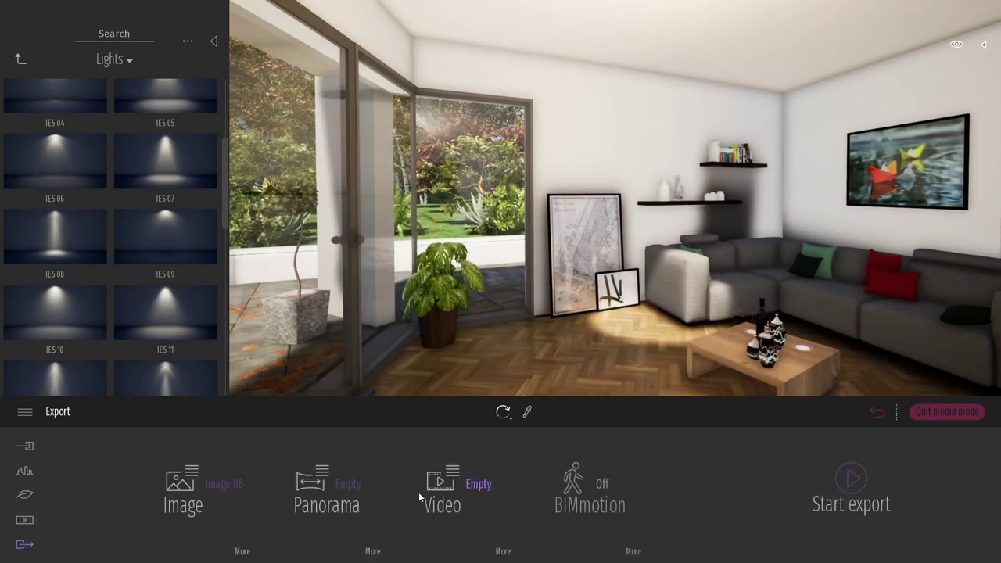
pyautogui.click(356, 483)
pyautogui.click(327, 440)
pyautogui.click(372, 550)
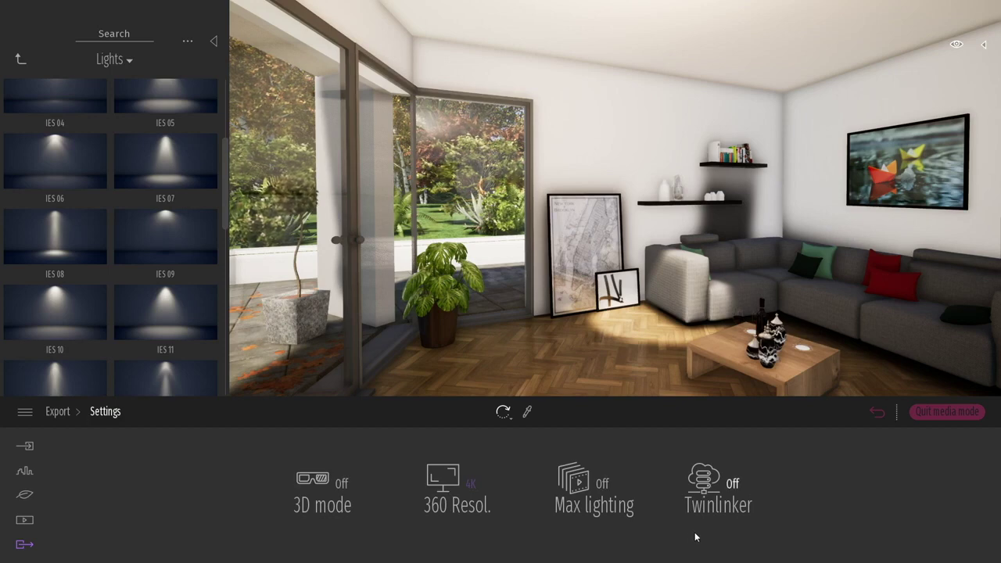
# Step: Switch to the browser, sign in to Twinlinker with the saved Abvent iD credentials and reposition its window
pyautogui.moveTo(581, 280); pyautogui.dragTo(871, 281, button='right')
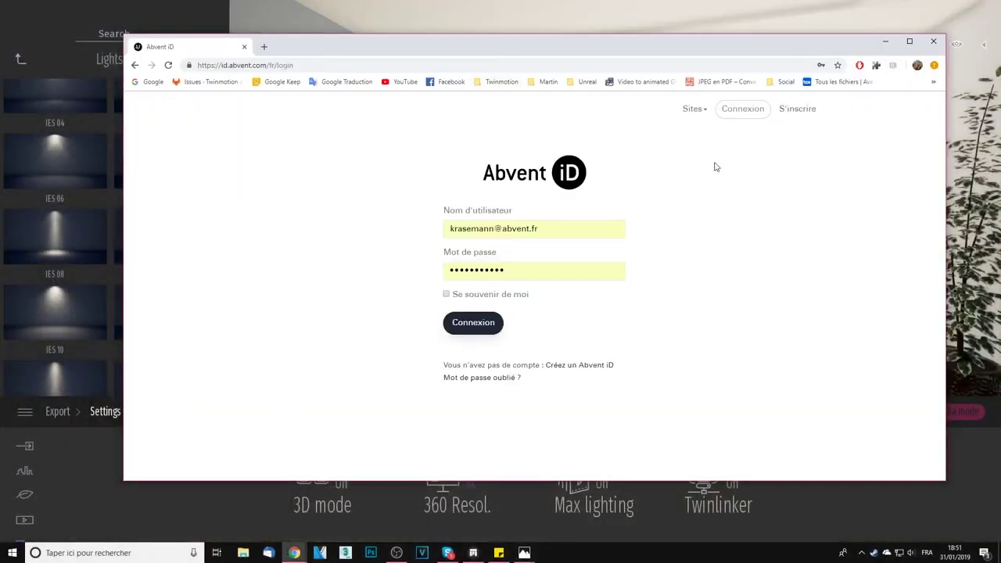
pyautogui.click(485, 324)
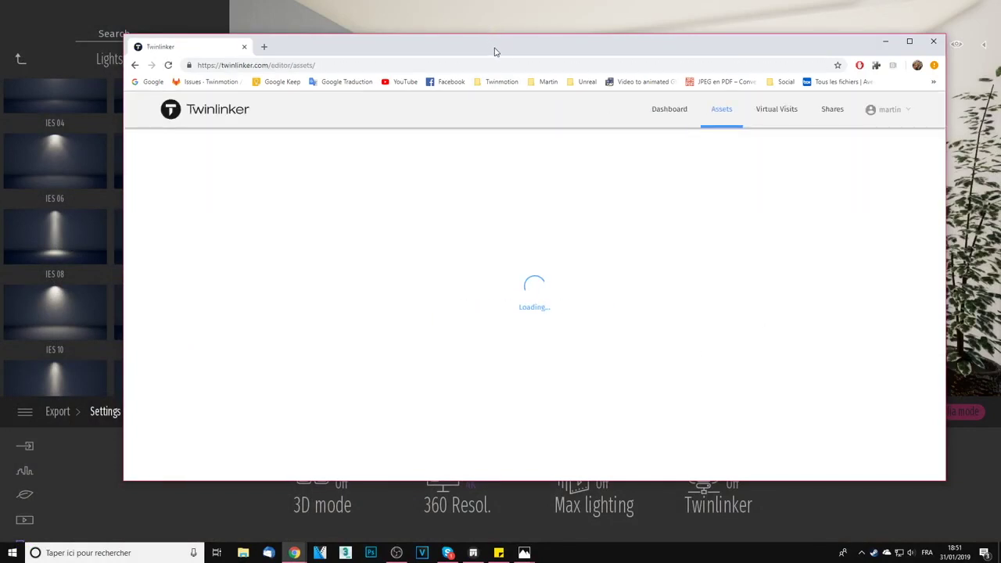
pyautogui.moveTo(496, 49); pyautogui.dragTo(477, 32)
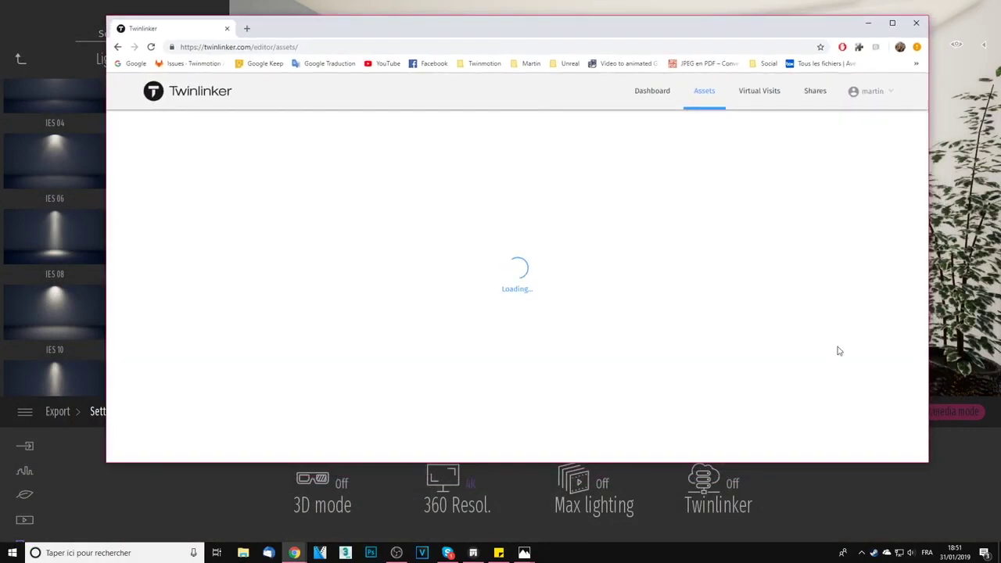
# Step: Enlarge the browser window showing the Twinlinker assets and maximize it
pyautogui.moveTo(926, 462); pyautogui.dragTo(966, 495)
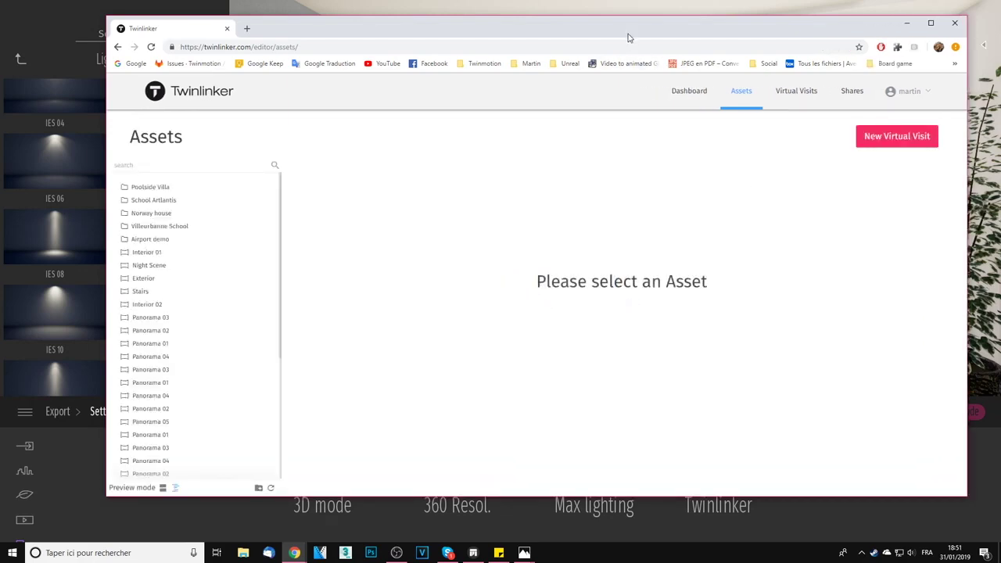
pyautogui.moveTo(628, 38); pyautogui.dragTo(625, 45)
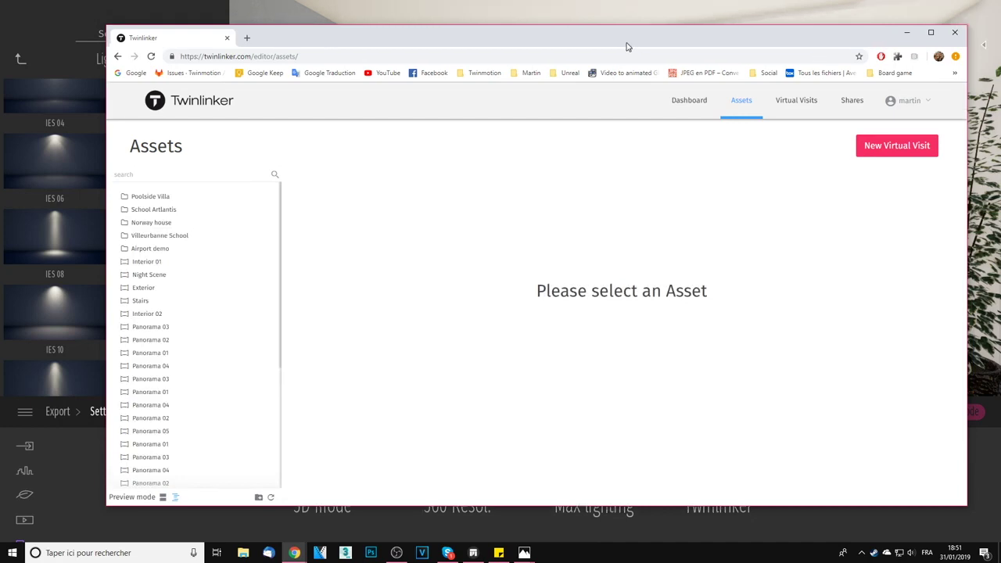
pyautogui.doubleClick(626, 45)
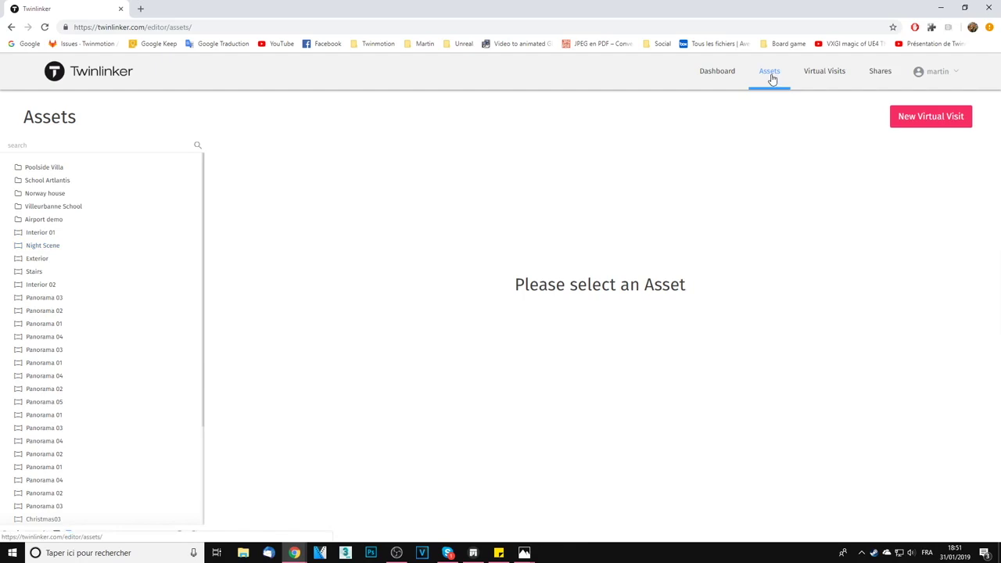
# Step: Open the details of the VwDemo_Pano01 asset and examine its dimensions and file size
pyautogui.scroll(-3, 69, 231)
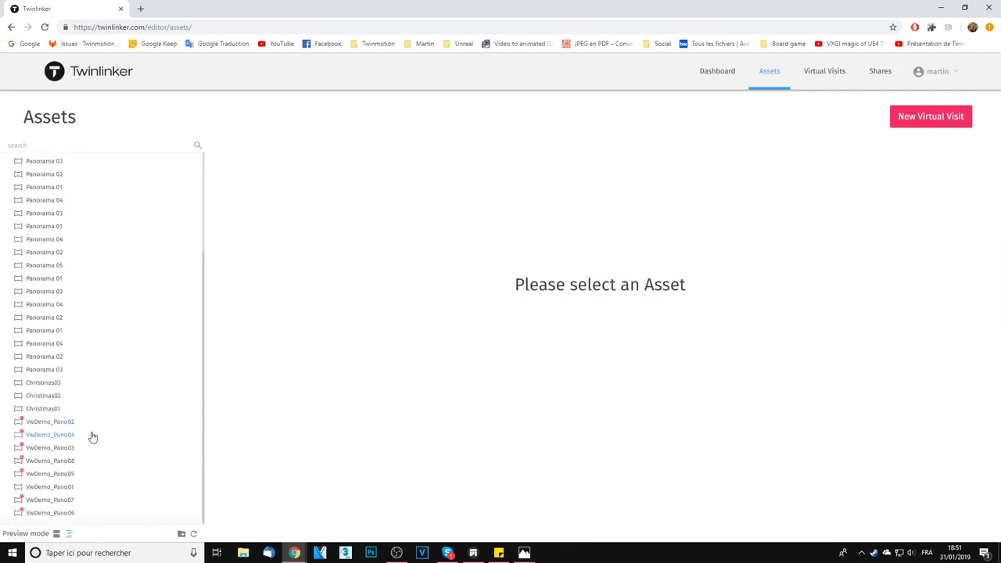
pyautogui.click(72, 487)
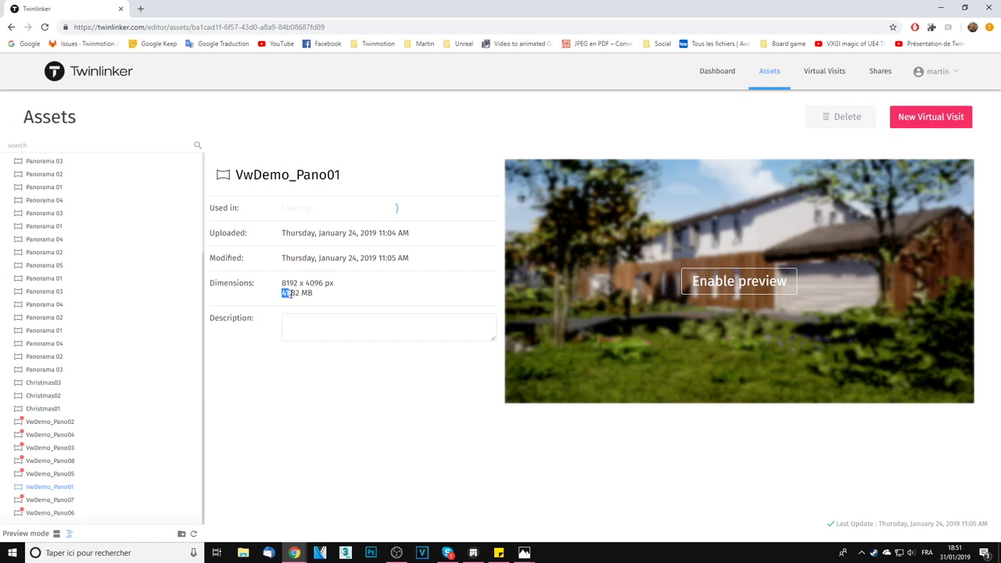
pyautogui.moveTo(290, 293); pyautogui.dragTo(313, 293)
pyautogui.click(286, 293)
pyautogui.moveTo(285, 294); pyautogui.dragTo(312, 293)
pyautogui.click(313, 294)
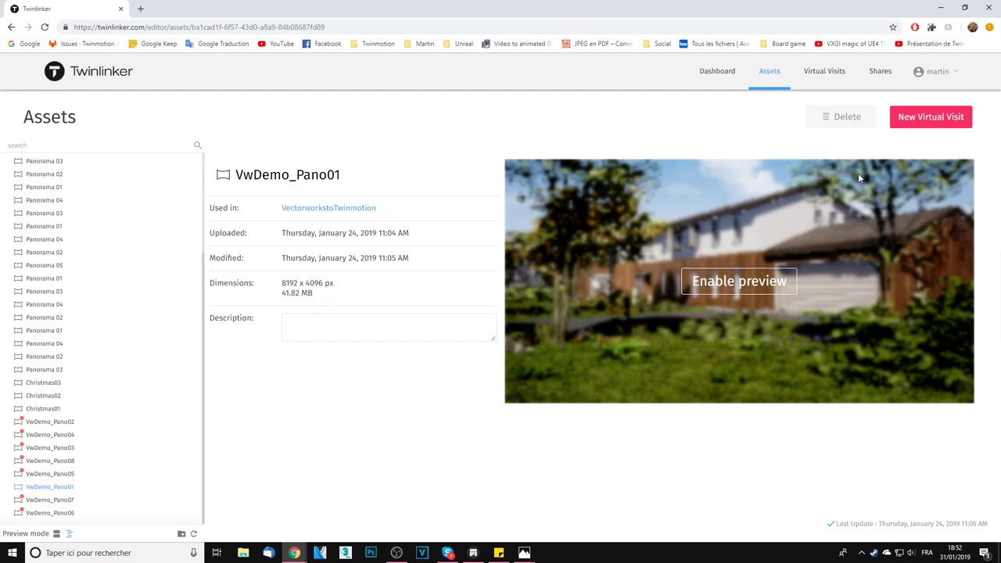
# Step: Create a new virtual visit named Vwlive with VwDemo_Pano01 as its first panorama
pyautogui.click(928, 120)
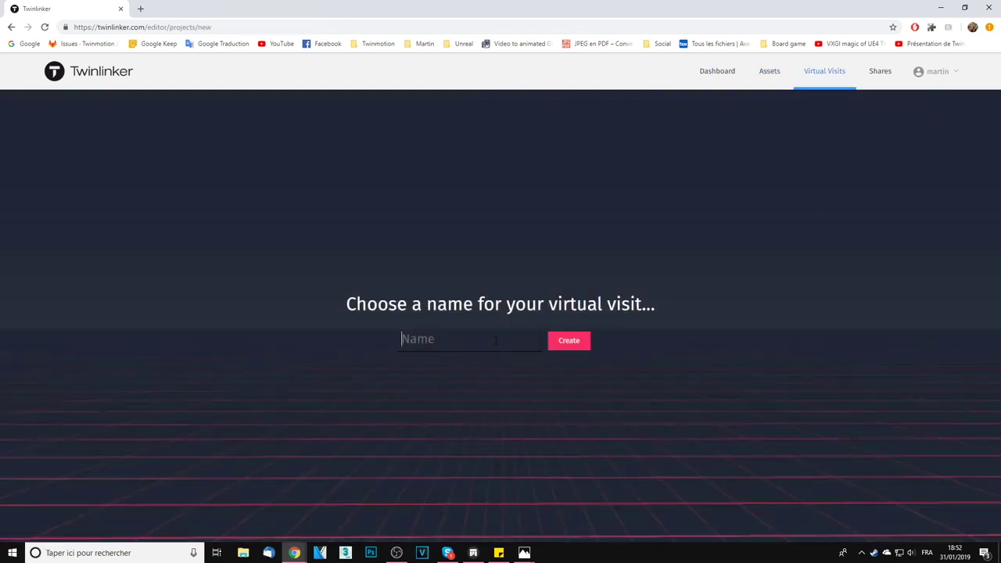
pyautogui.write('V')
pyautogui.click(560, 342)
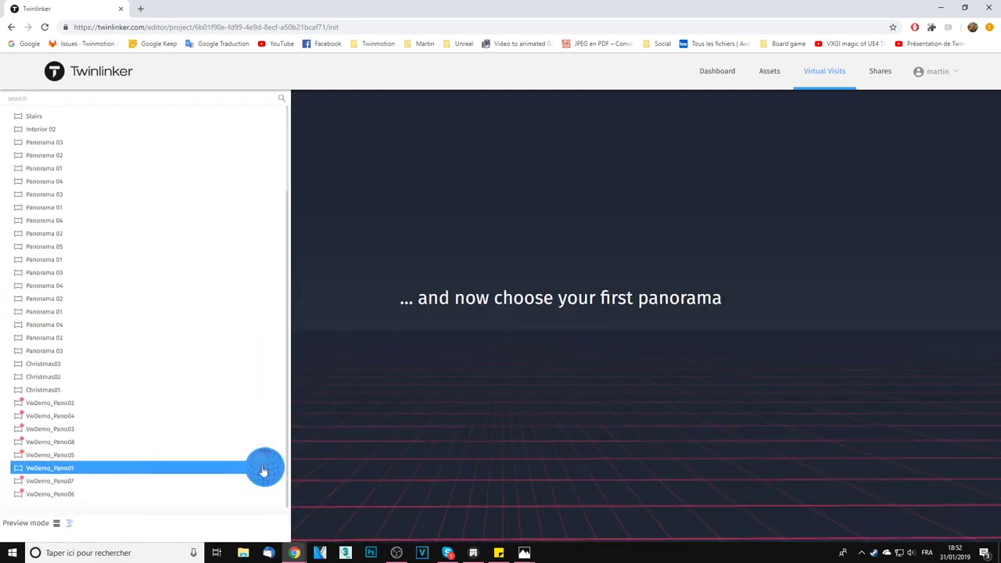
pyautogui.click(272, 470)
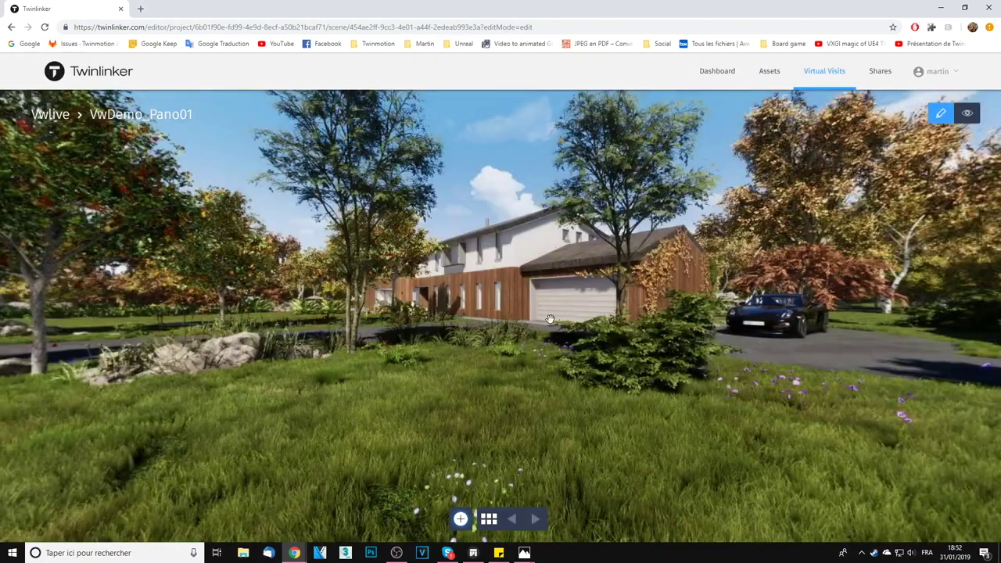
# Step: Add a panorama hotspot above the rocks by the road in VwDemo_Pano01, linking to the new panorama VwDemo_Pano05
pyautogui.moveTo(570, 323); pyautogui.dragTo(457, 390)
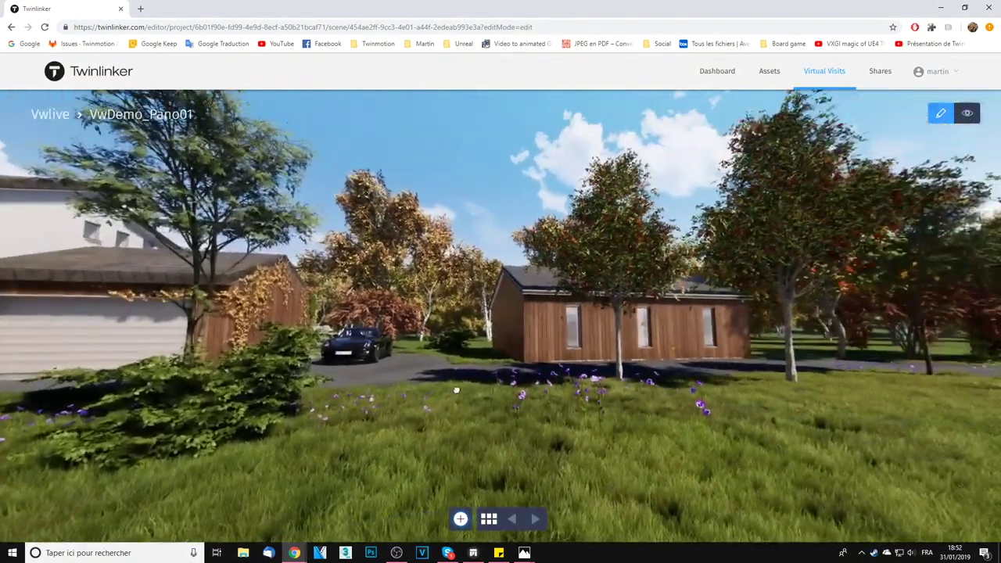
pyautogui.moveTo(888, 375); pyautogui.dragTo(438, 355)
pyautogui.moveTo(616, 389); pyautogui.dragTo(473, 399)
pyautogui.moveTo(646, 389); pyautogui.dragTo(161, 406)
pyautogui.moveTo(884, 360); pyautogui.dragTo(706, 330)
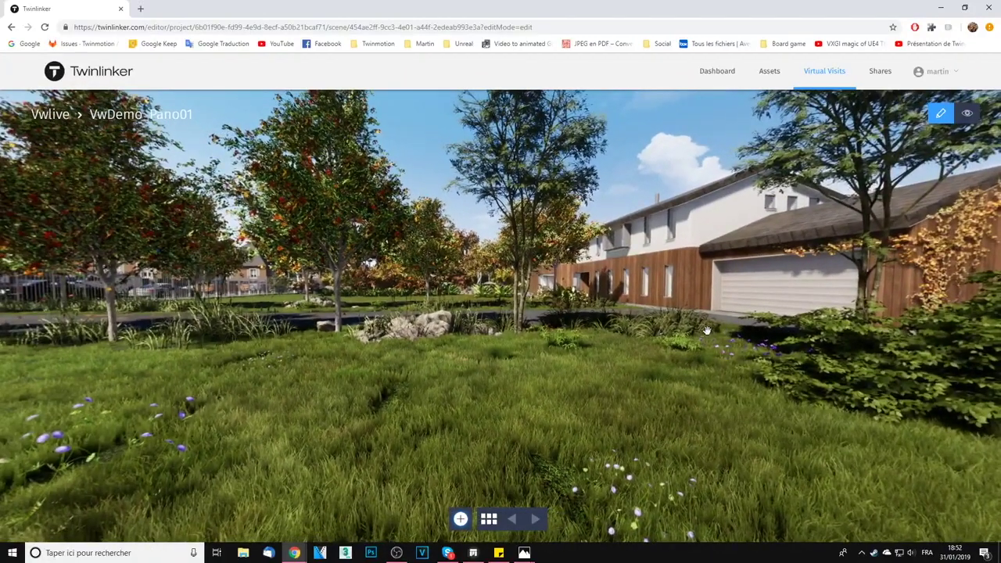
pyautogui.click(460, 519)
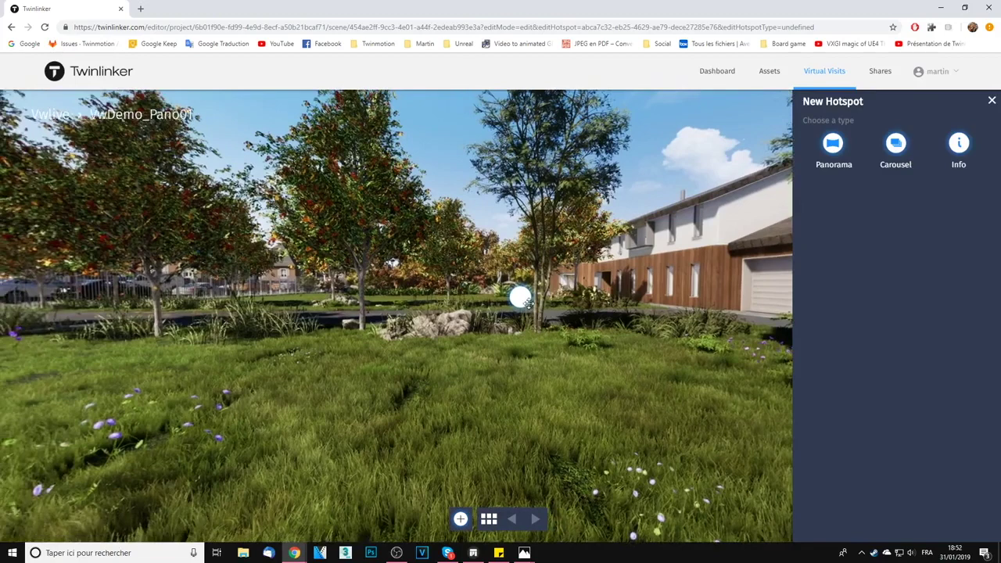
pyautogui.moveTo(528, 303); pyautogui.dragTo(515, 297)
pyautogui.click(833, 147)
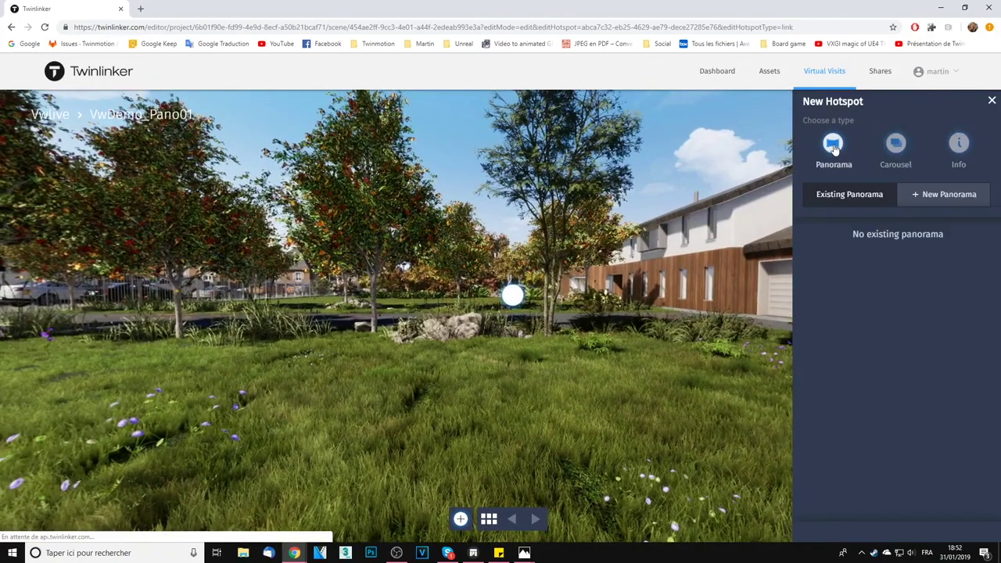
pyautogui.click(947, 201)
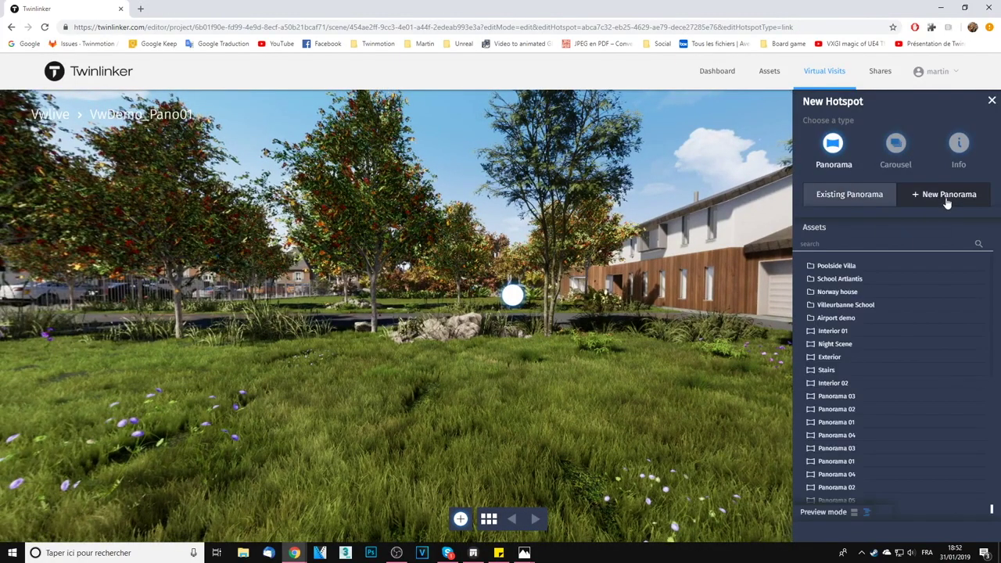
pyautogui.scroll(-5, 946, 282)
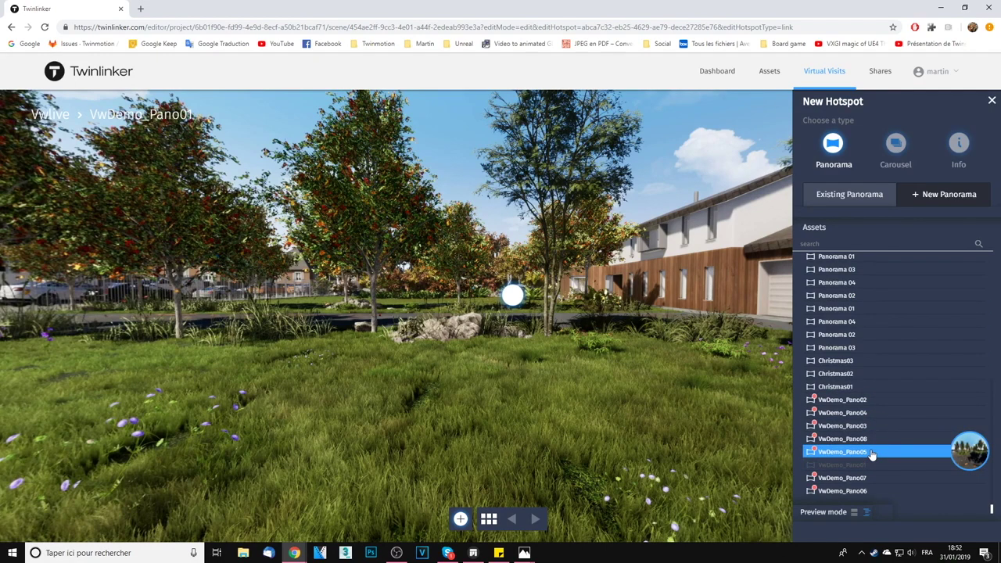
pyautogui.click(872, 454)
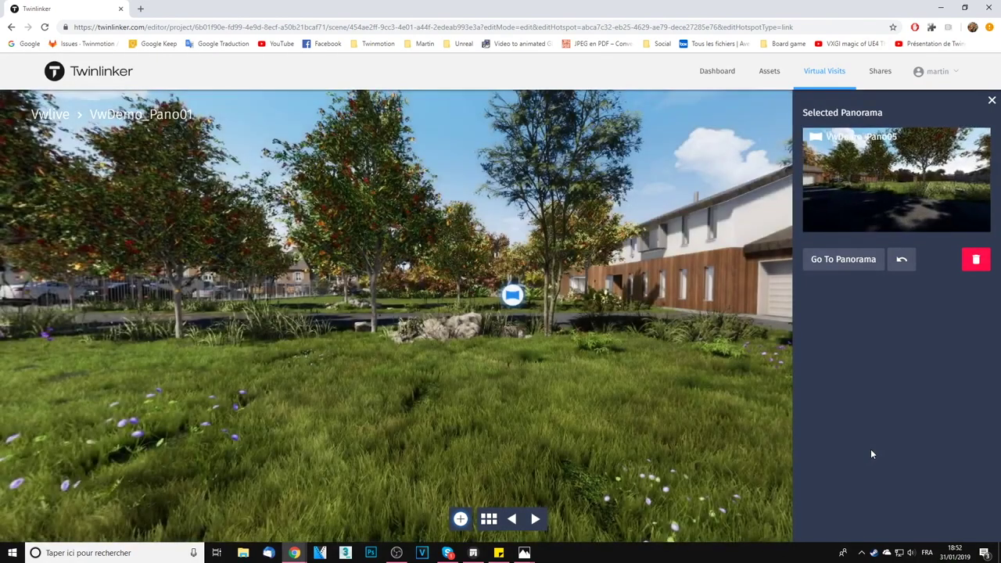
pyautogui.moveTo(520, 303); pyautogui.dragTo(497, 307)
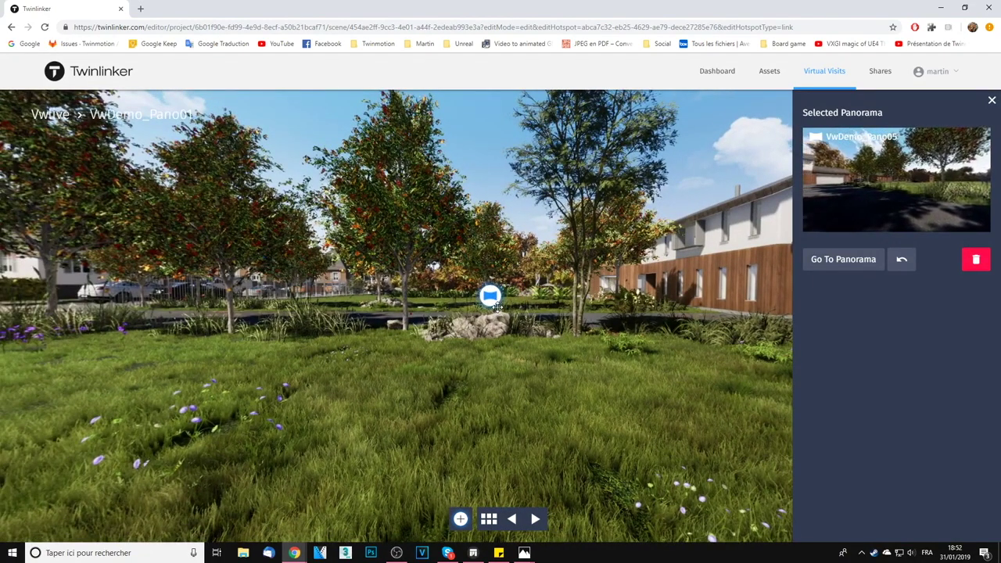
# Step: Go to VwDemo_Pano05, add a hotspot beside the driveway linking to the existing VwDemo_Pano01, and follow it back
pyautogui.click(829, 265)
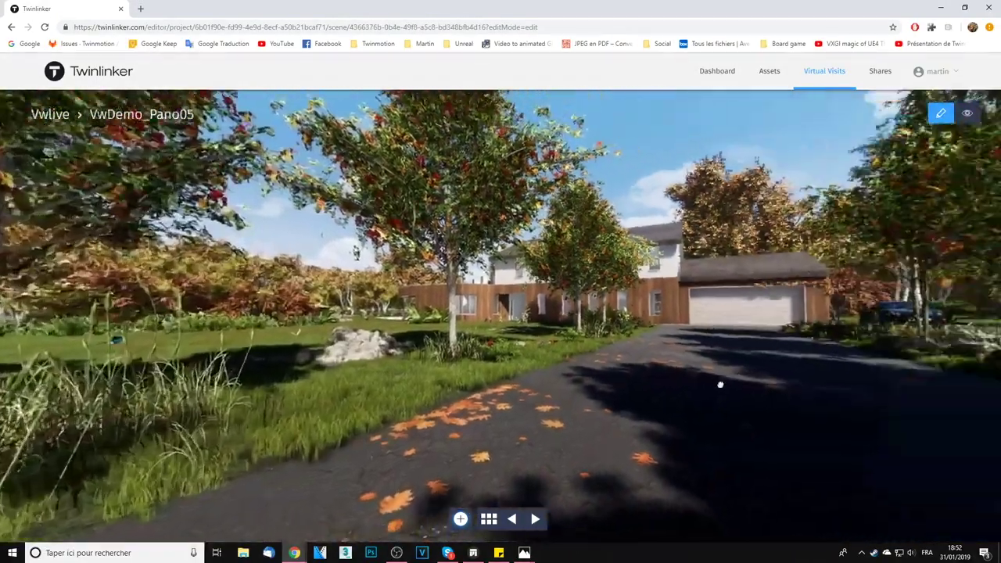
pyautogui.moveTo(720, 384); pyautogui.dragTo(677, 380)
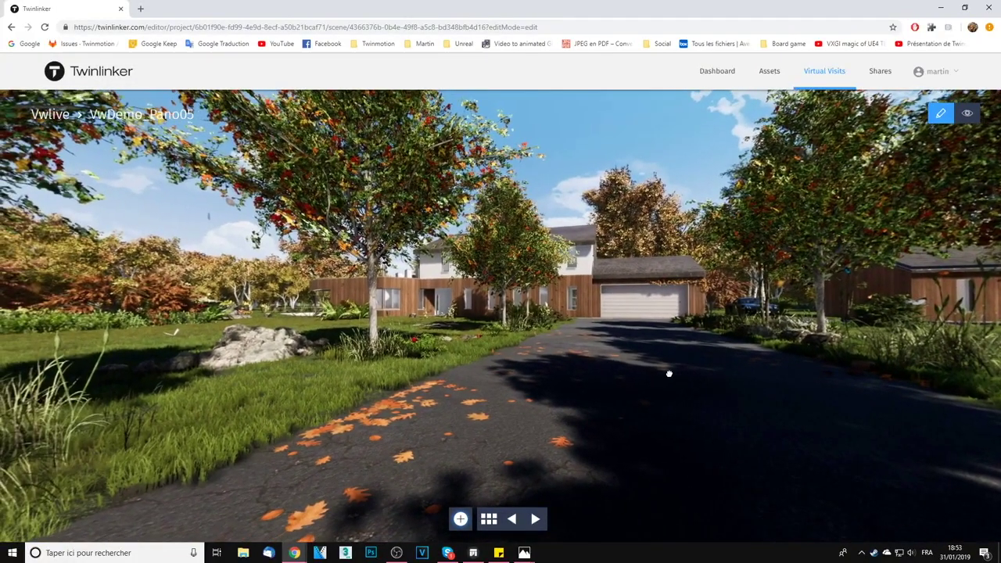
pyautogui.moveTo(668, 373); pyautogui.dragTo(474, 362)
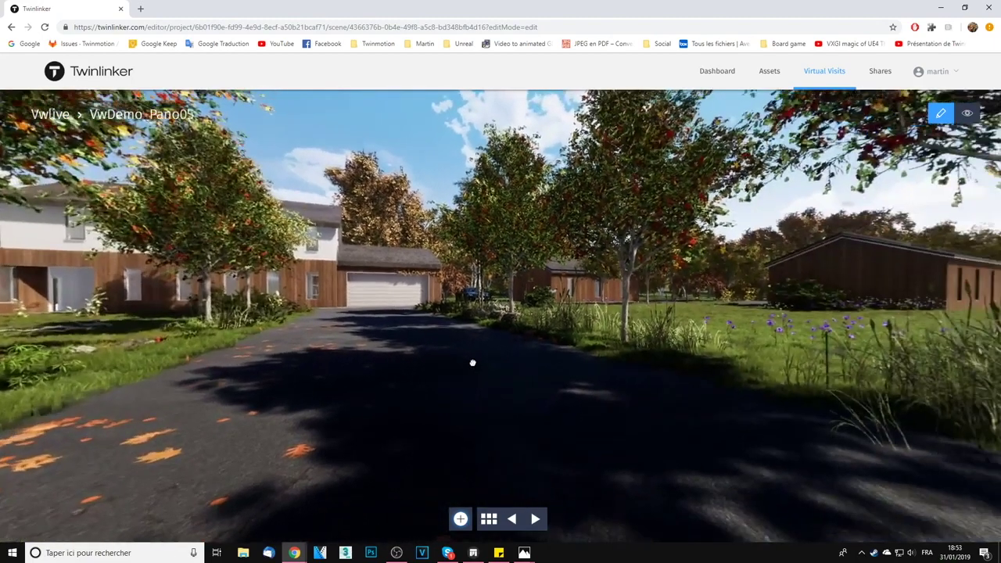
pyautogui.click(460, 519)
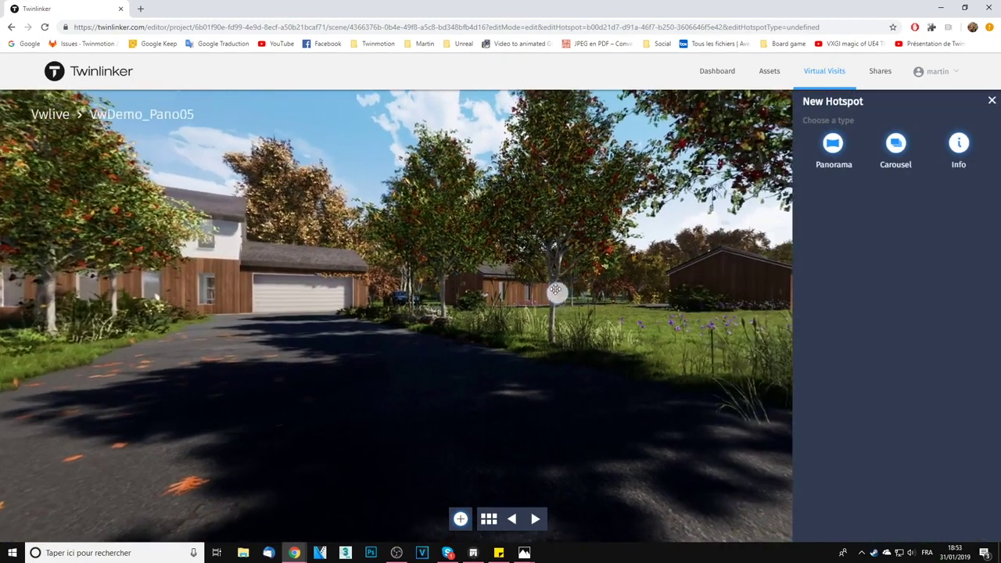
pyautogui.click(834, 150)
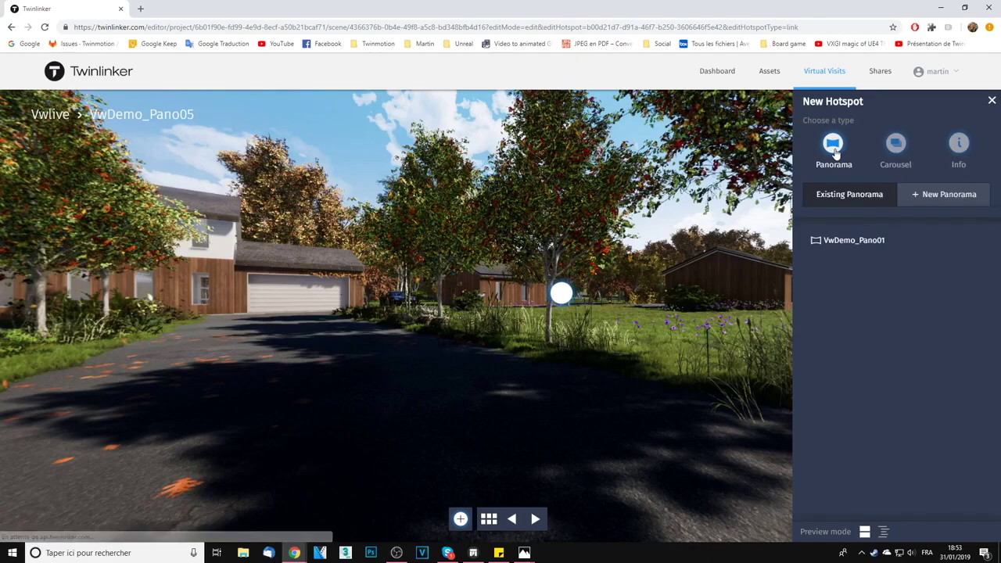
pyautogui.click(856, 266)
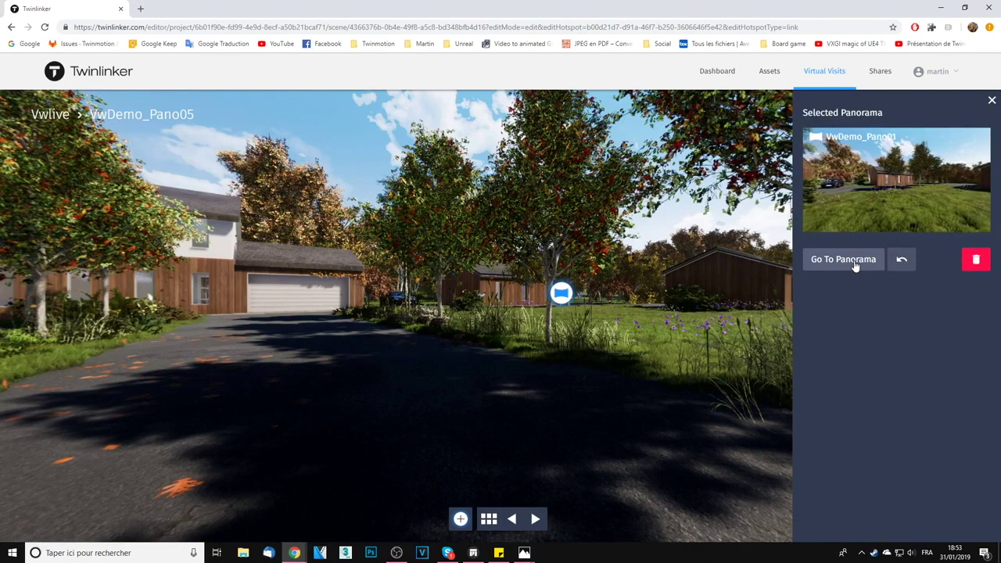
pyautogui.click(853, 263)
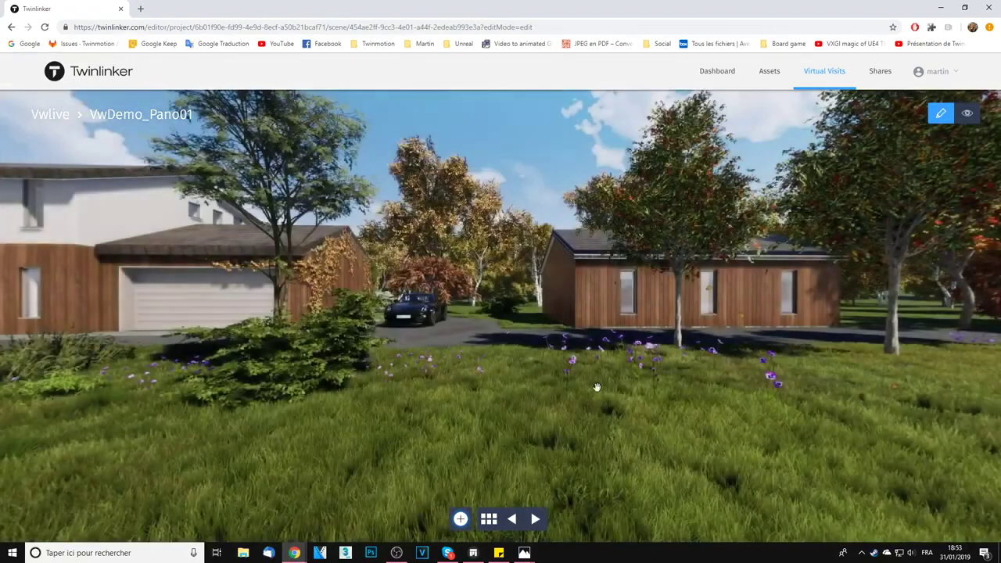
pyautogui.moveTo(596, 387); pyautogui.dragTo(721, 404)
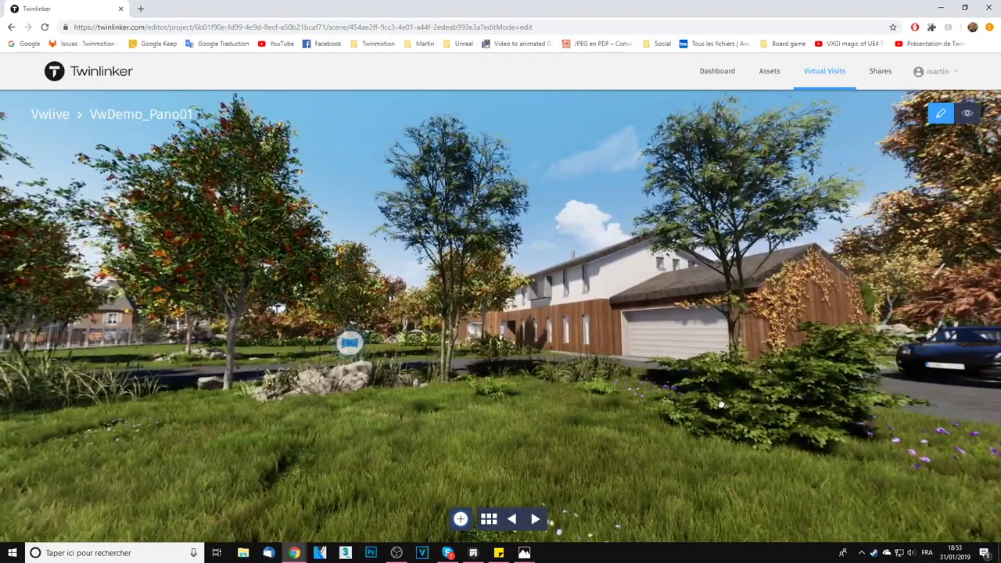
# Step: Activate sharing for the Vwlive virtual visit and copy its share link
pyautogui.click(878, 76)
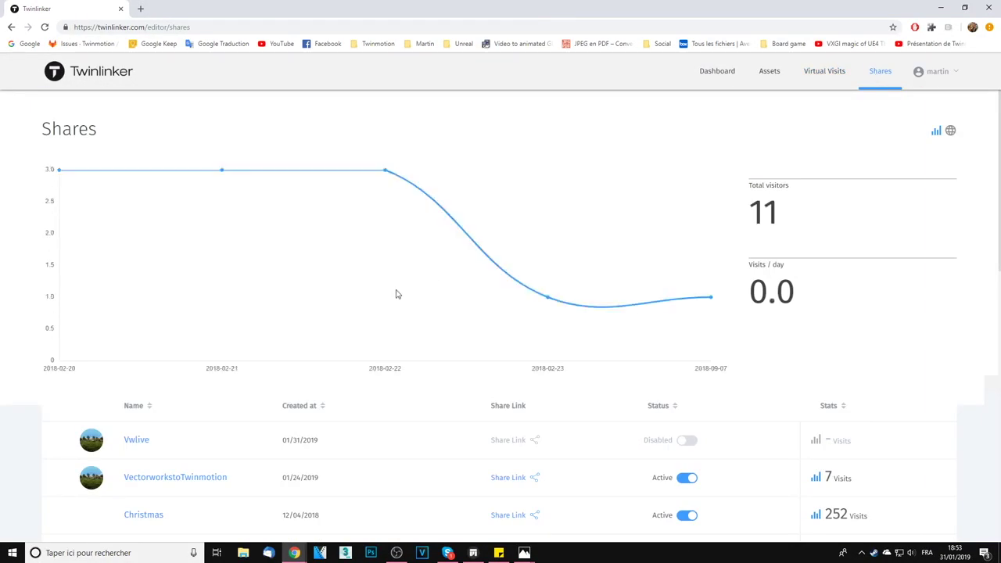
pyautogui.click(685, 440)
pyautogui.click(500, 443)
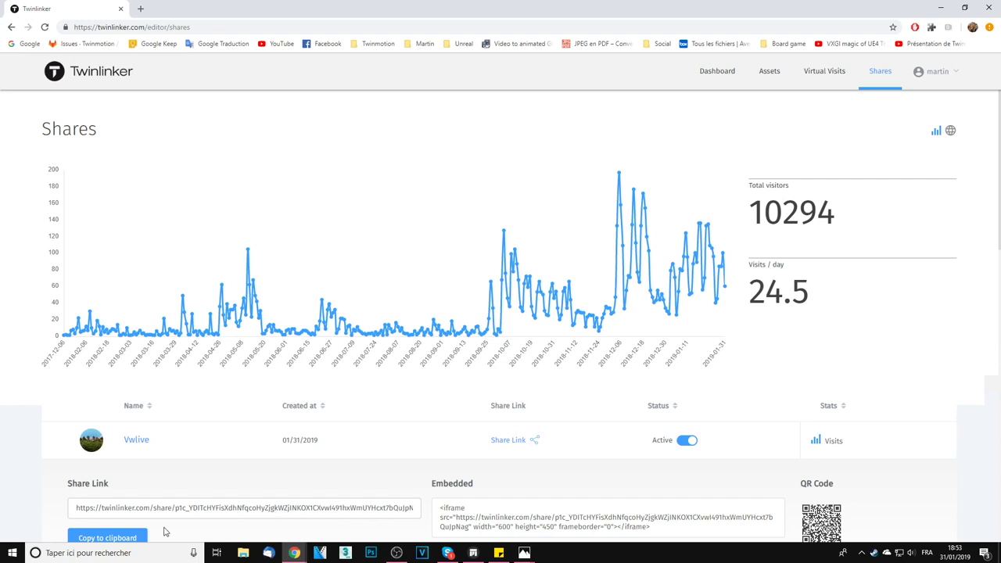
pyautogui.click(107, 538)
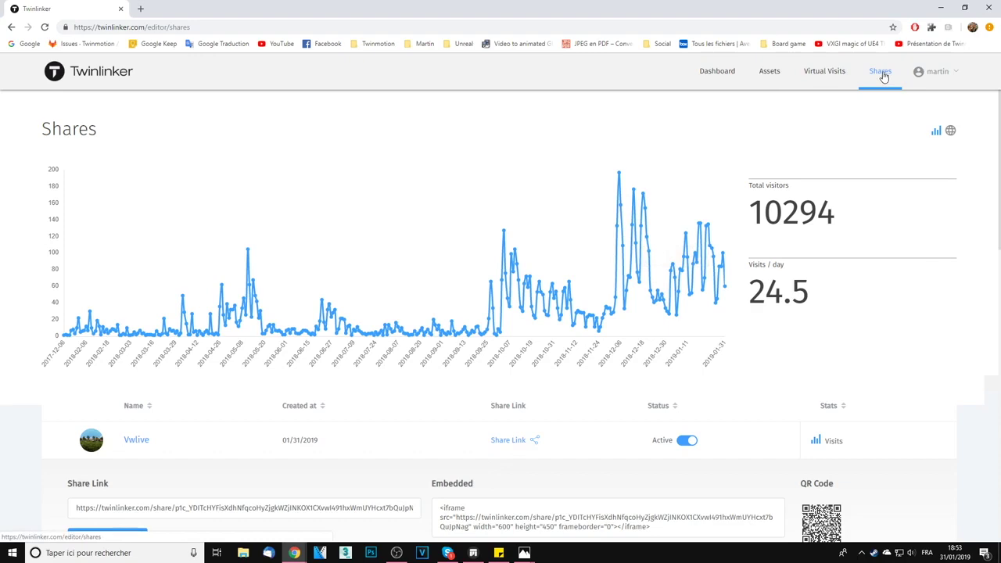
# Step: Show the sharing details of the VectorworkstoTwinmotion visit and copy its share link
pyautogui.scroll(-3, 493, 352)
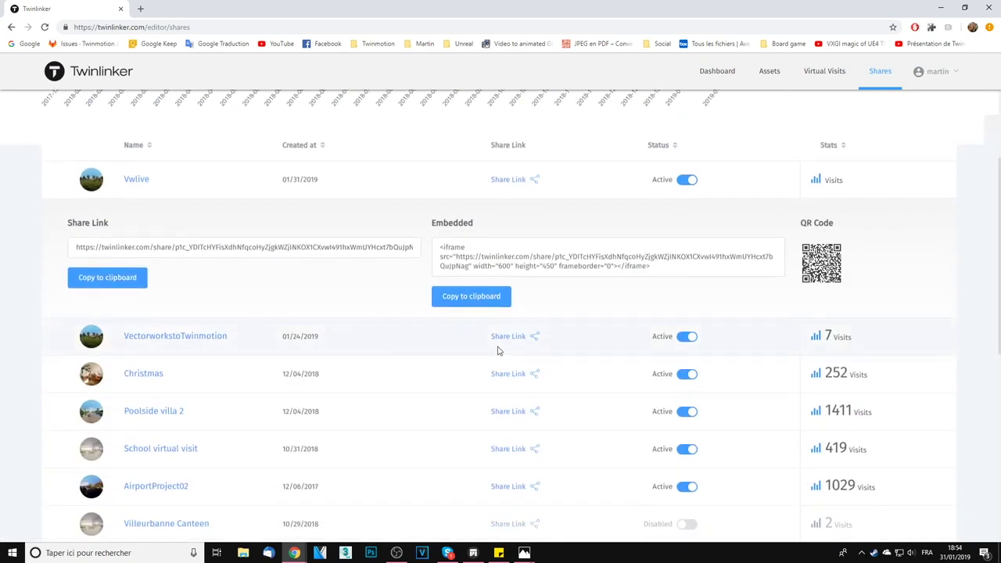
pyautogui.click(516, 341)
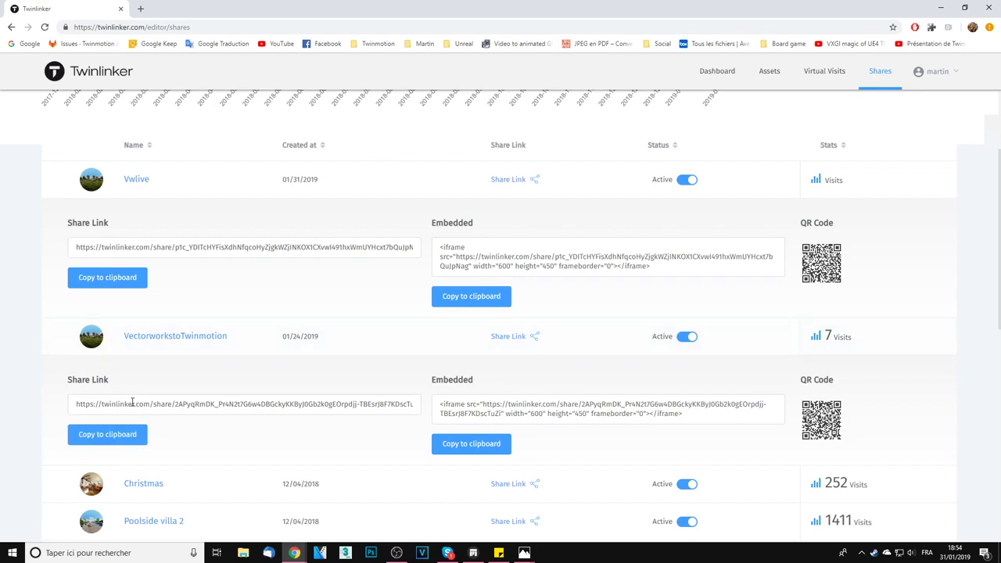
pyautogui.click(133, 435)
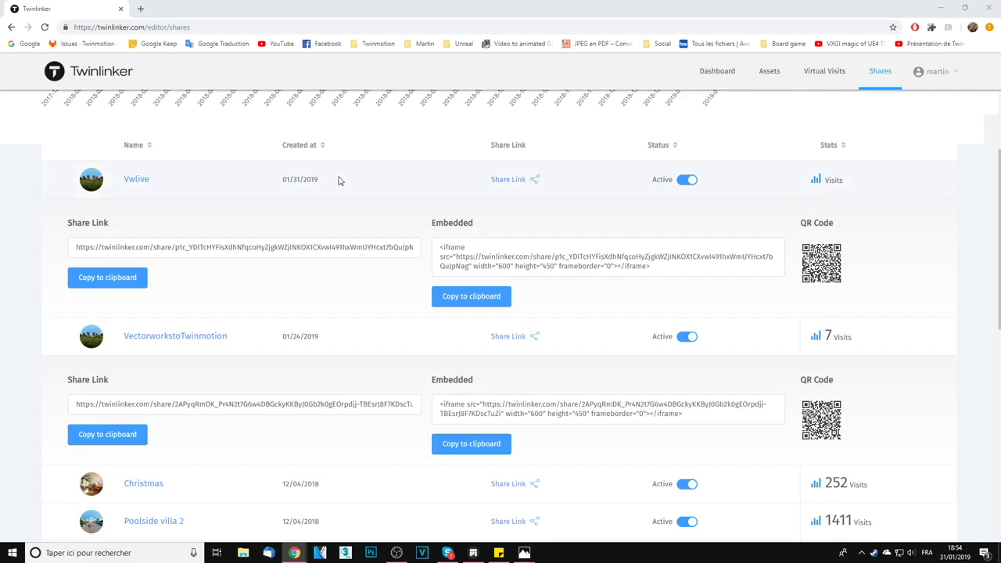
# Step: Open the copied share link in a new browser tab and tour the visit from VwDemo_Pano01 to VwDemo_Pano08
pyautogui.click(141, 9)
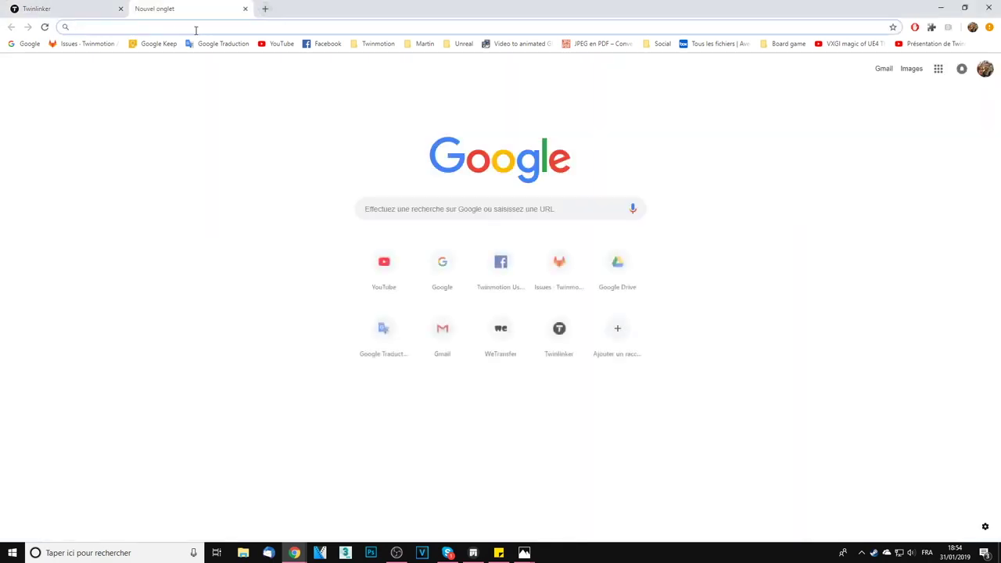
pyautogui.hotkey('ctrl', 'v')
pyautogui.press('Return')
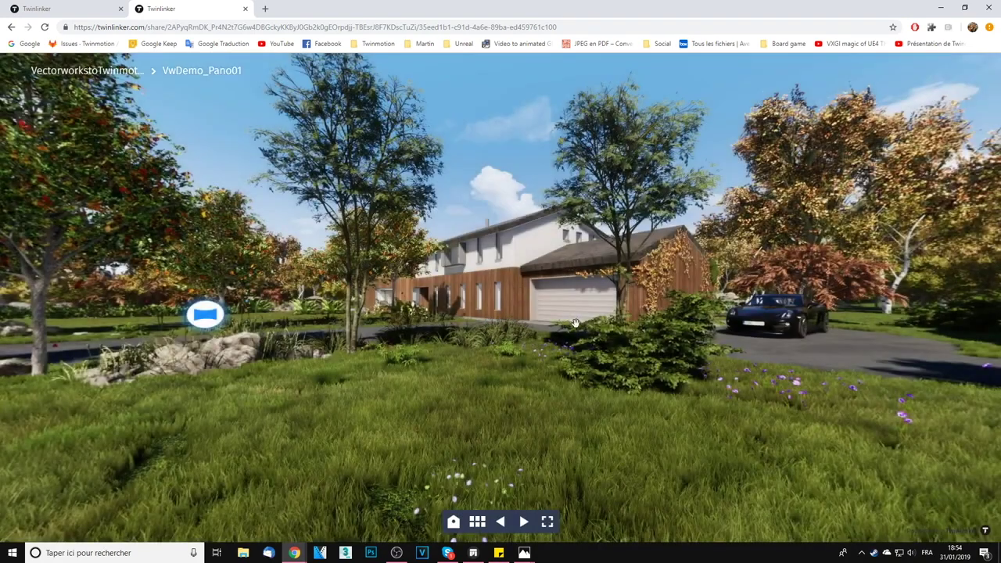
pyautogui.moveTo(563, 322); pyautogui.dragTo(384, 383)
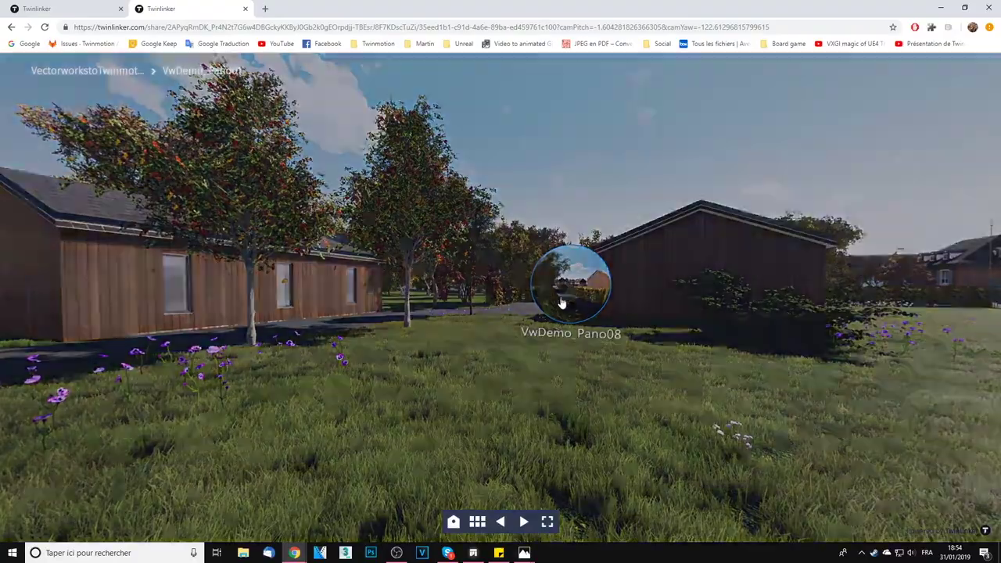
pyautogui.click(562, 303)
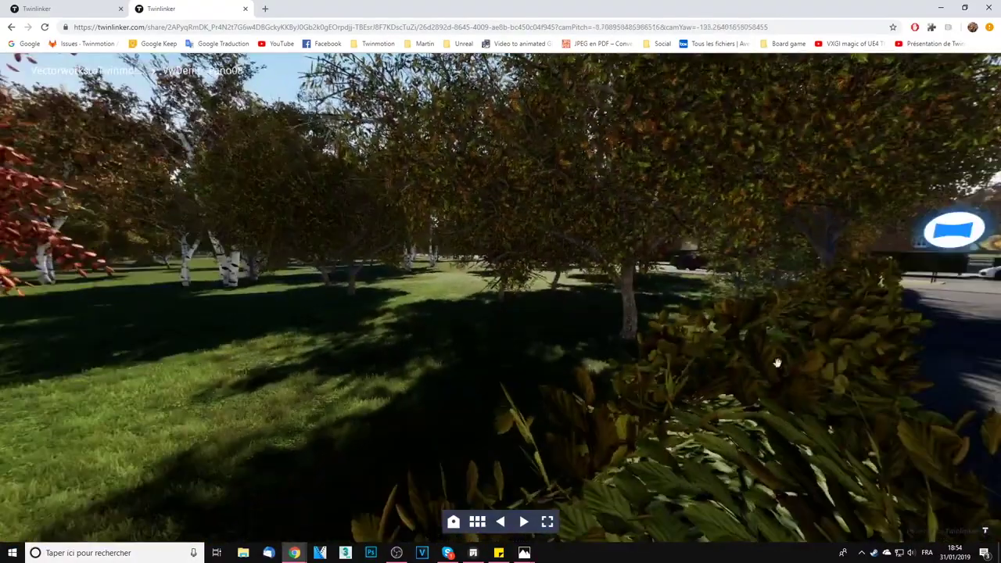
# Step: Tour the shared visit from VwDemo_Pano08 through VwDemo_Pano07, VwDemo_Pano02 and VwDemo_Pano05 to VwDemo_Pano06
pyautogui.moveTo(778, 363); pyautogui.dragTo(420, 395)
pyautogui.moveTo(751, 332); pyautogui.dragTo(645, 417)
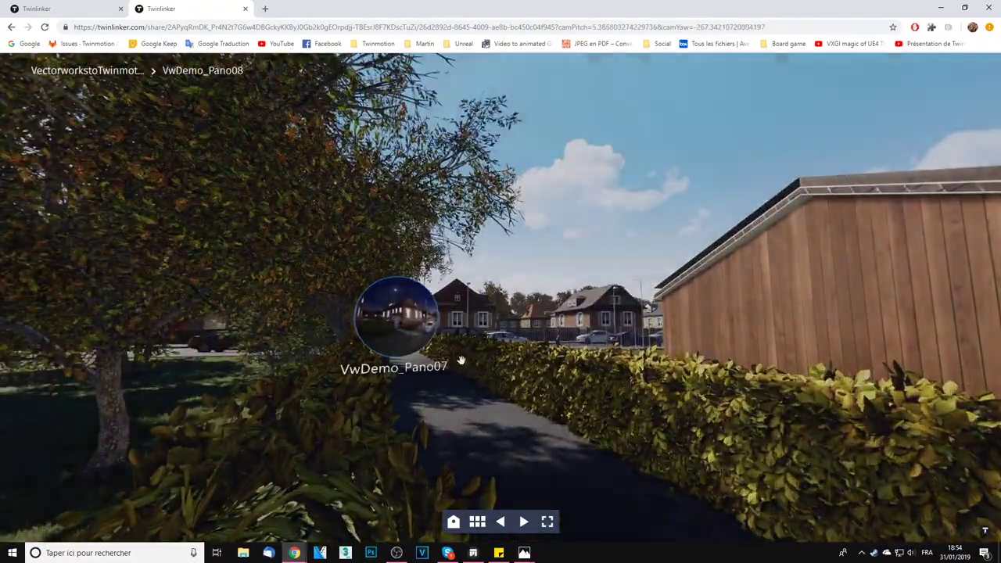
pyautogui.click(398, 317)
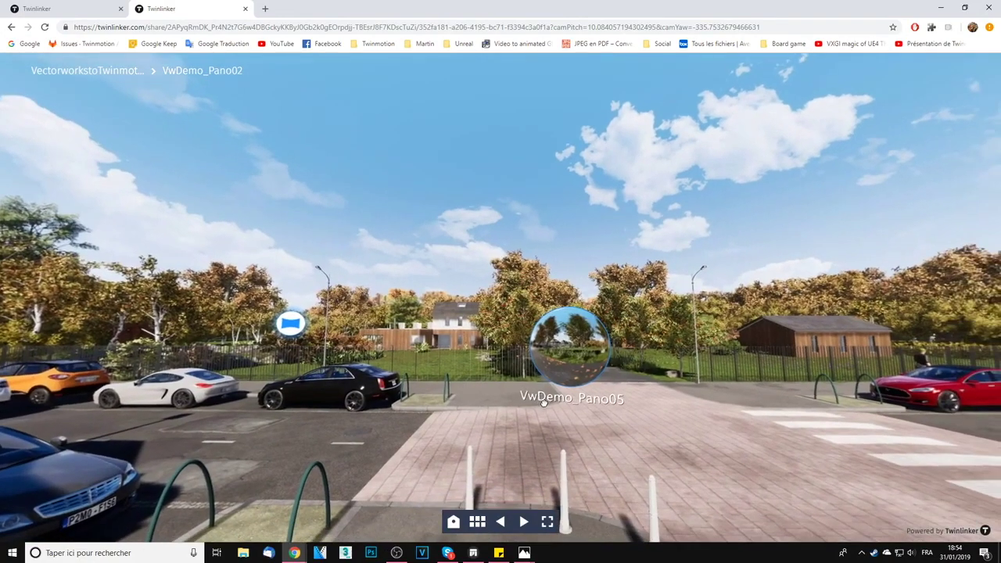
pyautogui.moveTo(543, 402); pyautogui.dragTo(767, 363)
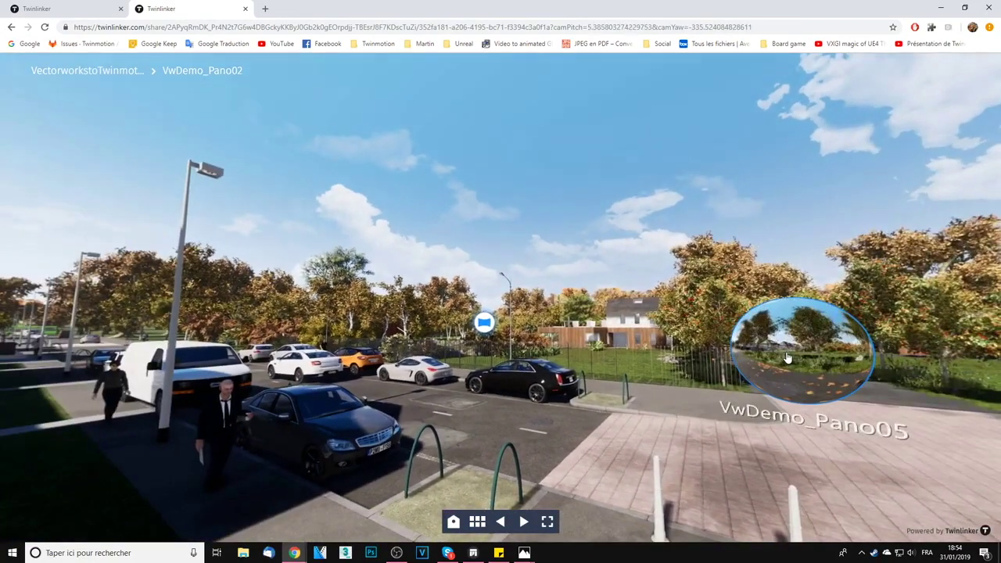
pyautogui.click(788, 358)
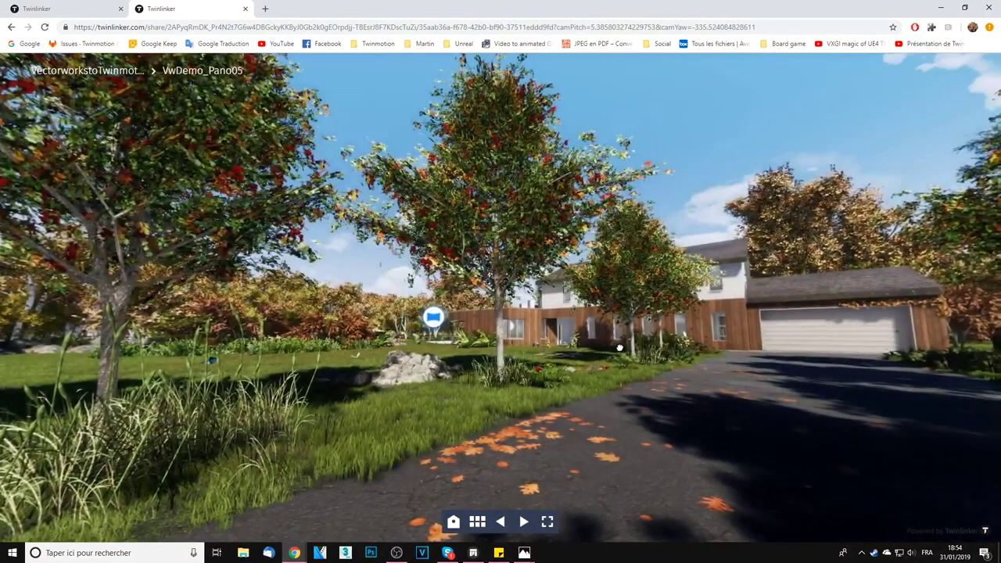
pyautogui.click(436, 332)
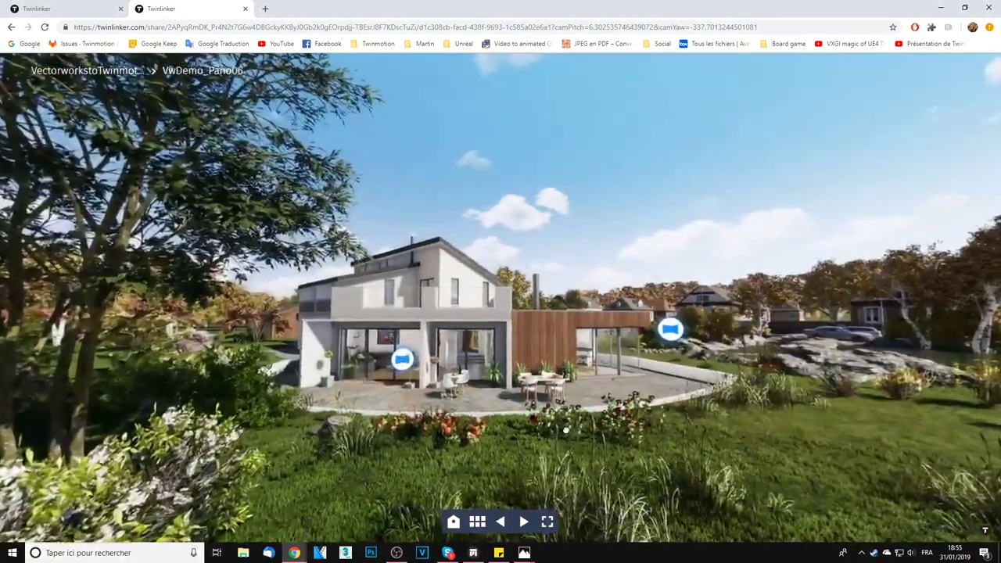
# Step: Look around the garden side of the house in VwDemo_Pano06, enter the living room in VwDemo_Pano04 and continue to VwDemo_Pano03
pyautogui.moveTo(712, 444); pyautogui.dragTo(461, 376)
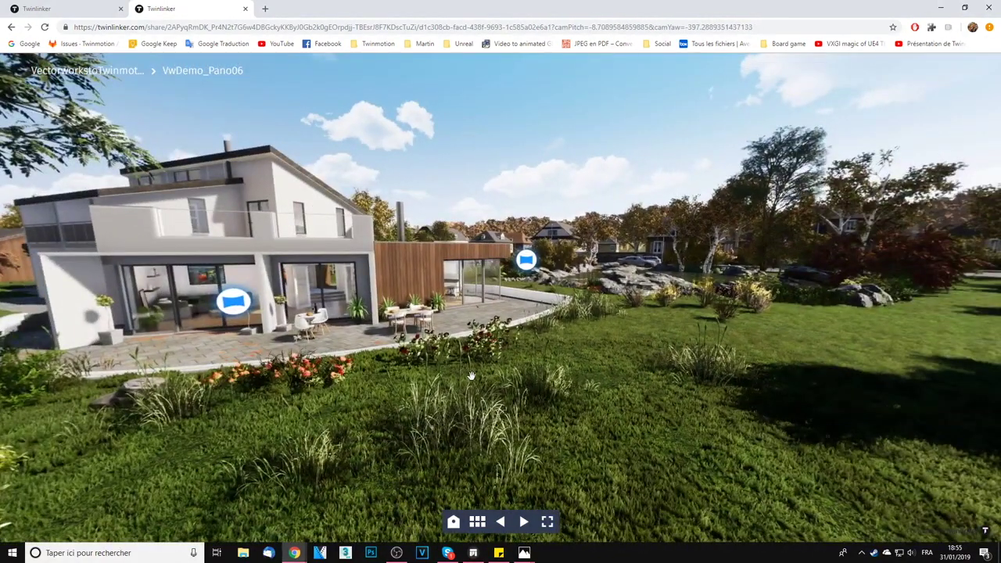
pyautogui.moveTo(638, 389); pyautogui.dragTo(743, 401)
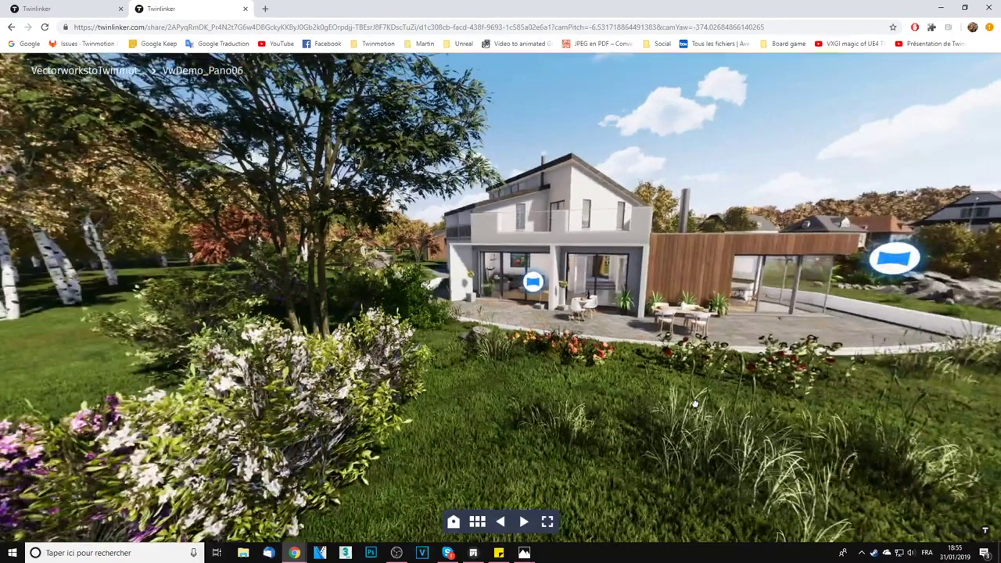
pyautogui.moveTo(695, 404); pyautogui.dragTo(658, 402)
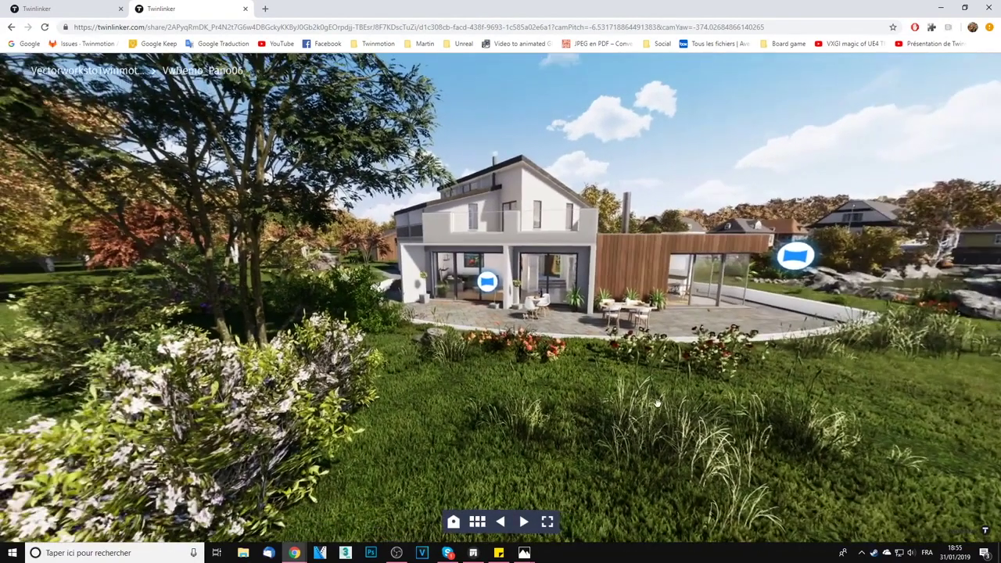
pyautogui.click(486, 283)
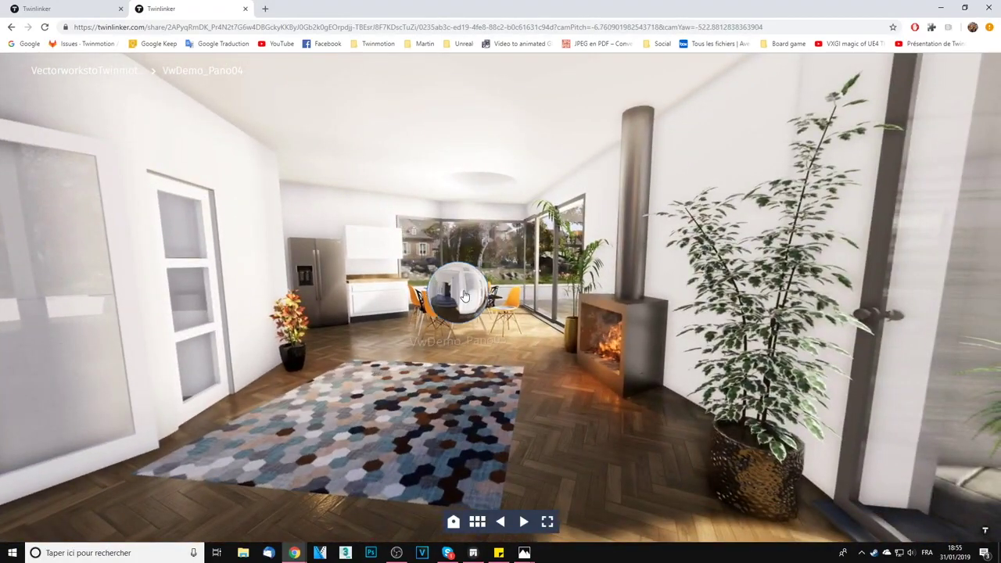
pyautogui.click(465, 296)
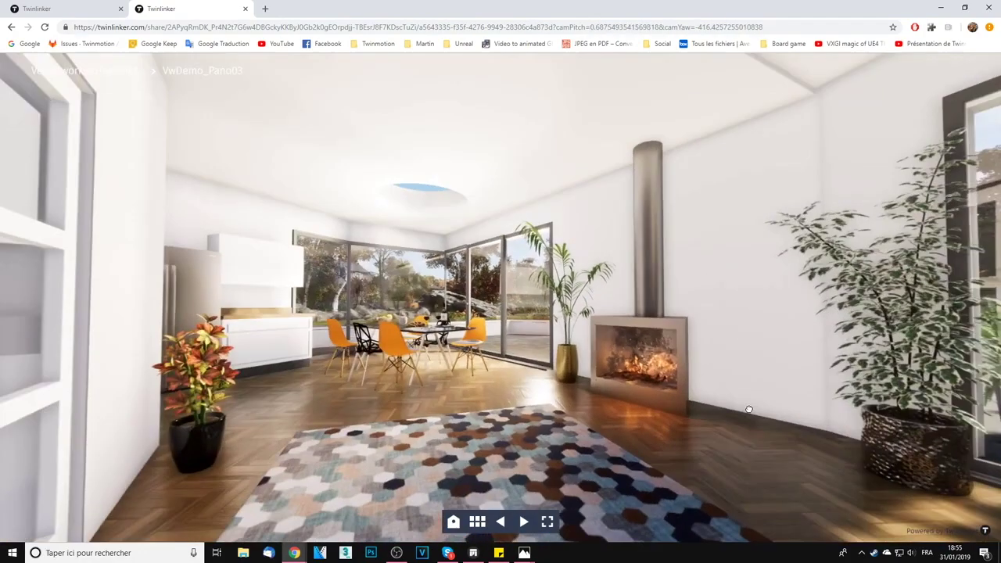
# Step: Switch to Twinmotion, leave media mode and open video clip creation
pyautogui.click(943, 8)
pyautogui.click(947, 411)
pyautogui.moveTo(547, 258); pyautogui.dragTo(688, 258, button='right')
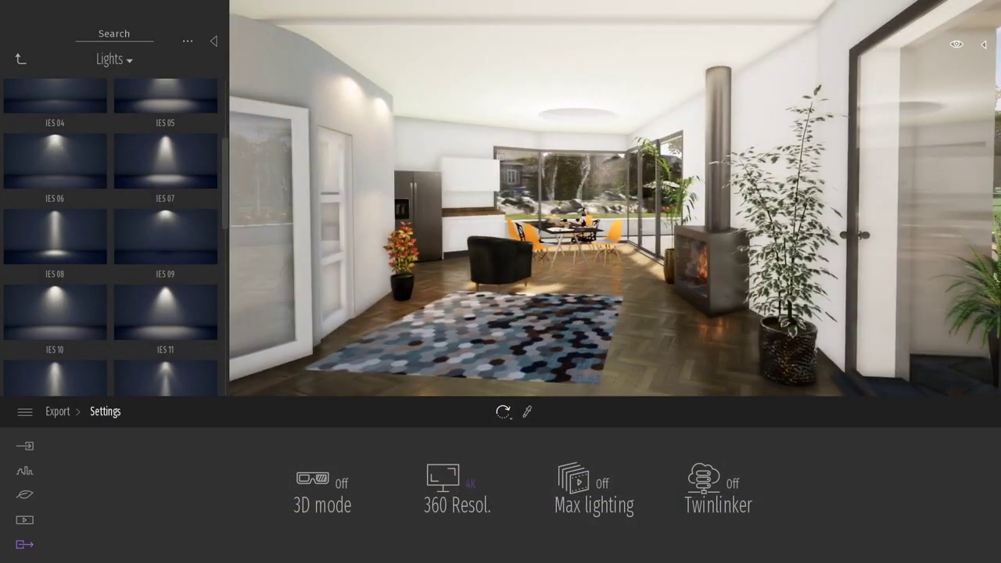
pyautogui.click(24, 520)
pyautogui.click(596, 478)
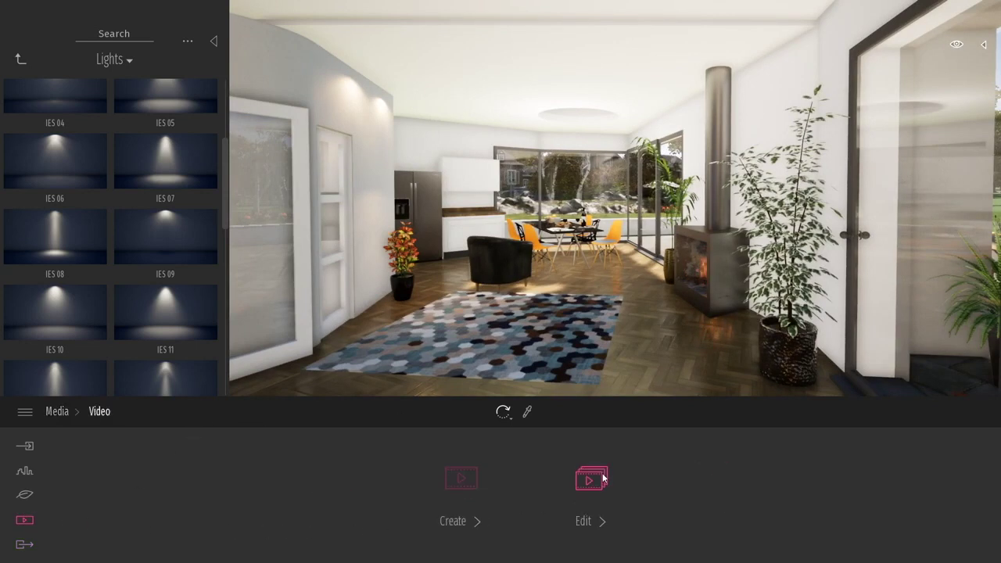
pyautogui.click(477, 478)
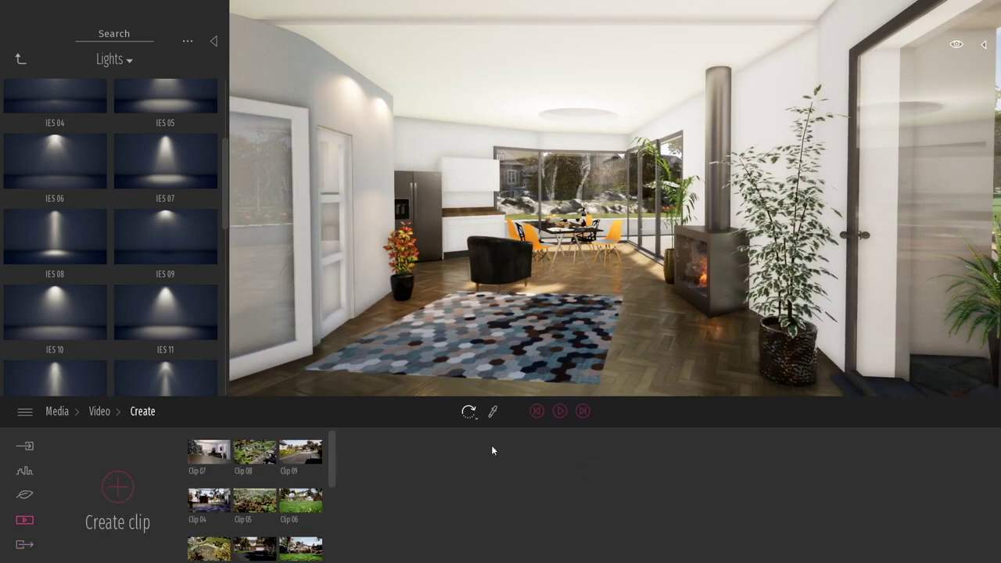
# Step: Create a new video clip starting from an aerial view over the pond and lawn towards the house
pyautogui.press('w')
pyautogui.moveTo(540, 249); pyautogui.dragTo(727, 249, button='right')
pyautogui.moveTo(329, 255); pyautogui.dragTo(376, 256, button='right')
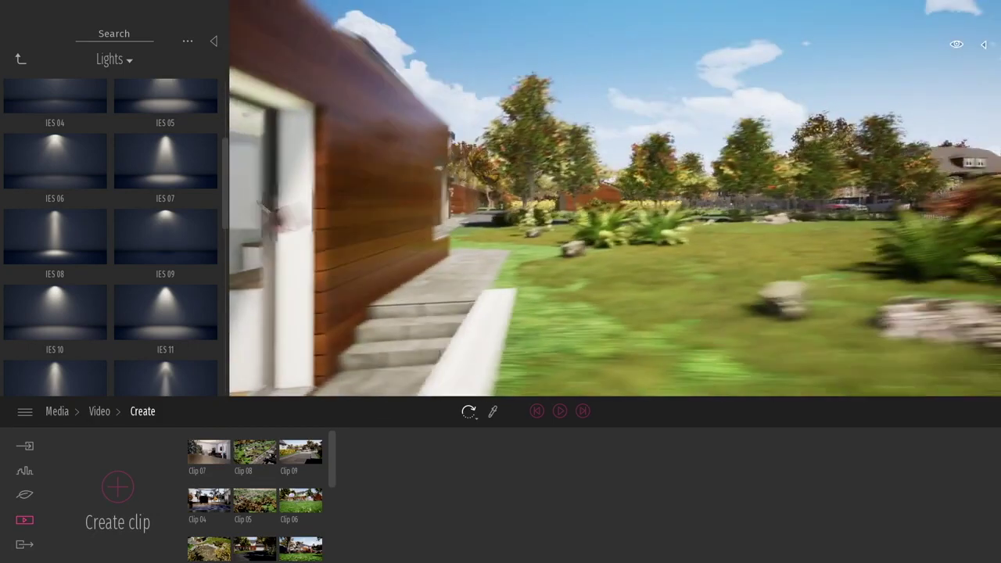
pyautogui.moveTo(500, 234); pyautogui.dragTo(548, 234, button='right')
pyautogui.press('s')
pyautogui.moveTo(615, 198); pyautogui.dragTo(515, 249, button='right')
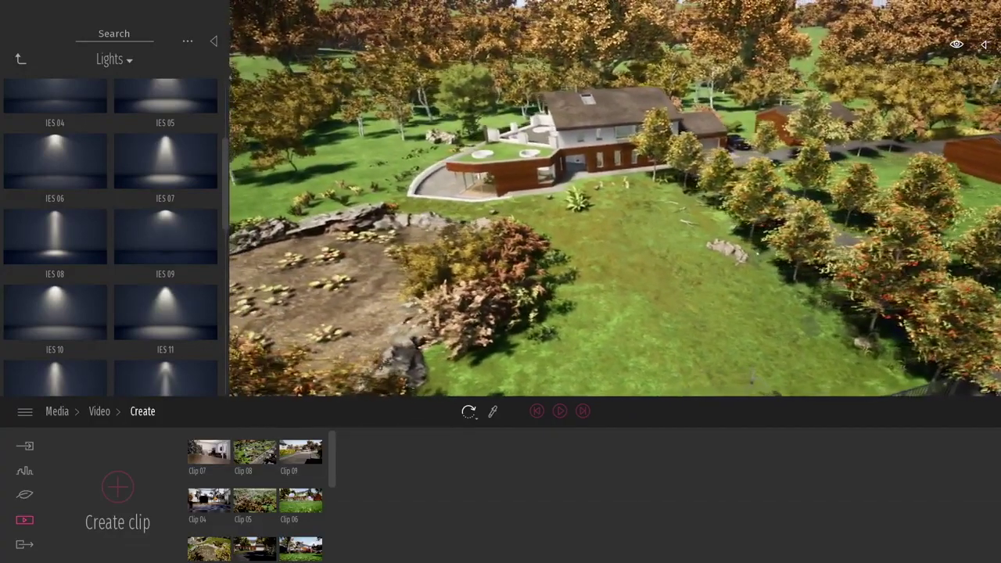
pyautogui.click(118, 487)
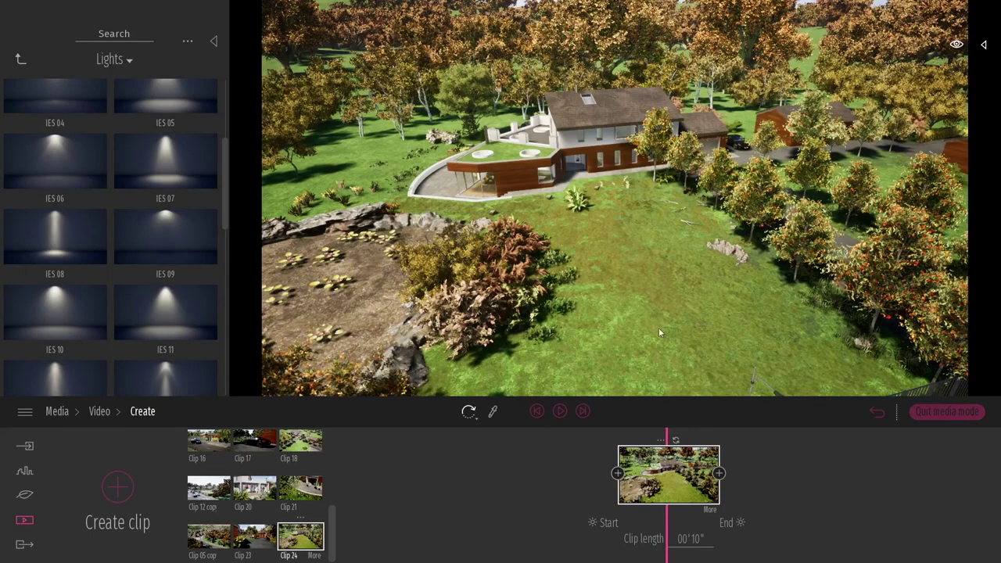
# Step: Add a second key frame closer to the house, across the pond, and play the clip from its first key frame
pyautogui.keyDown('shift'); pyautogui.moveTo(666, 263); pyautogui.dragTo(798, 262, button='middle'); pyautogui.keyUp('shift')
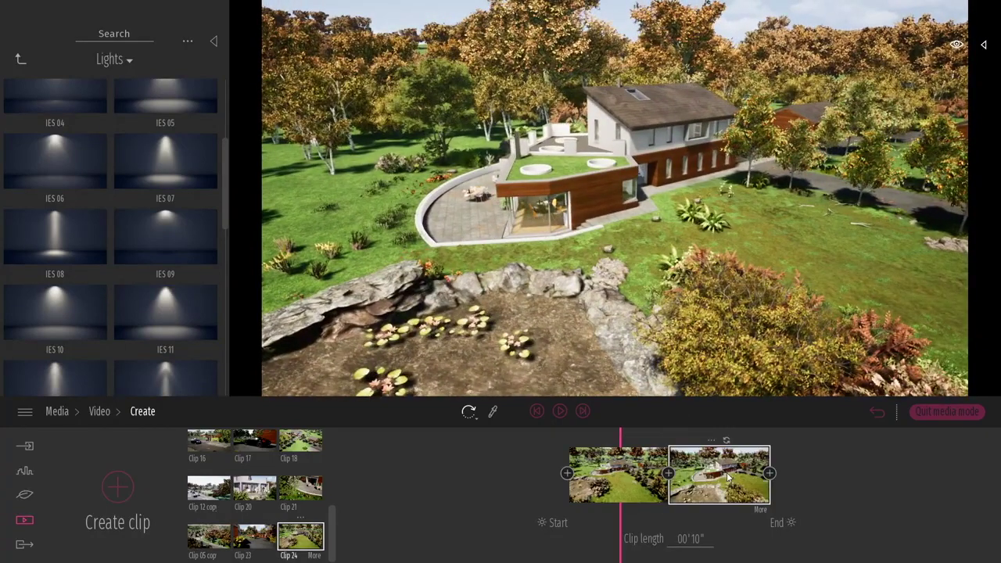
pyautogui.click(588, 462)
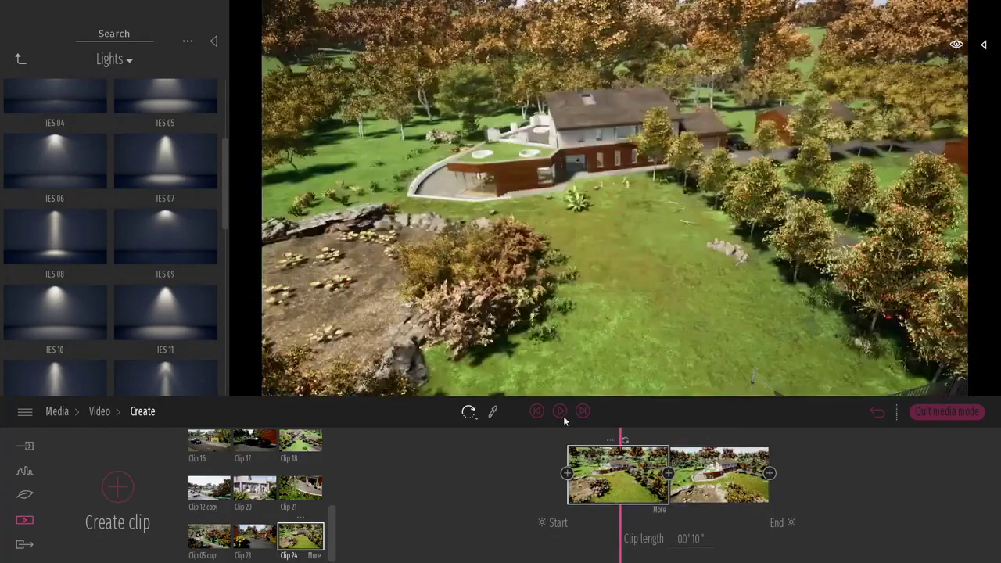
pyautogui.click(560, 411)
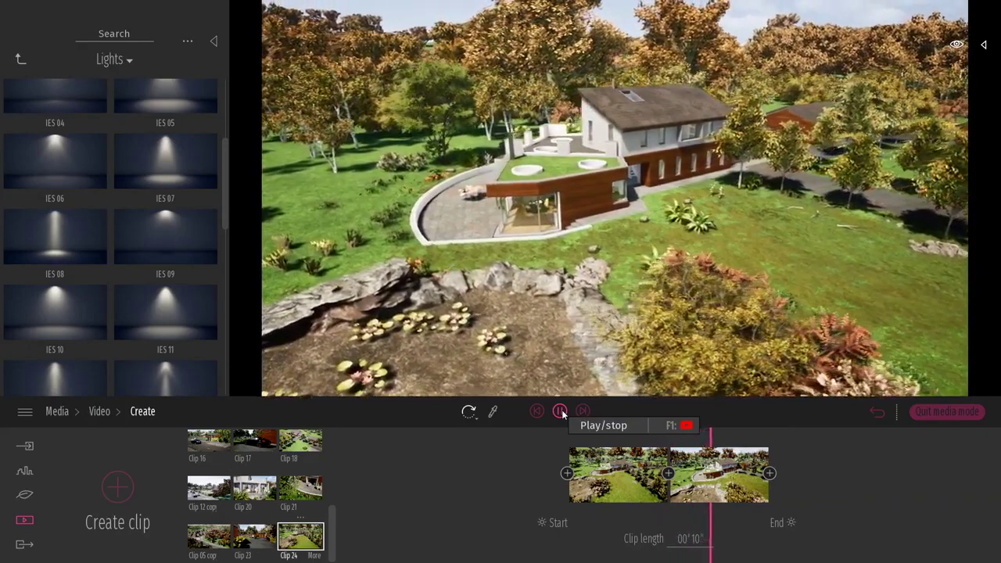
# Step: Set the clip length to 30 seconds and preview the slower camera movement briefly
pyautogui.click(562, 416)
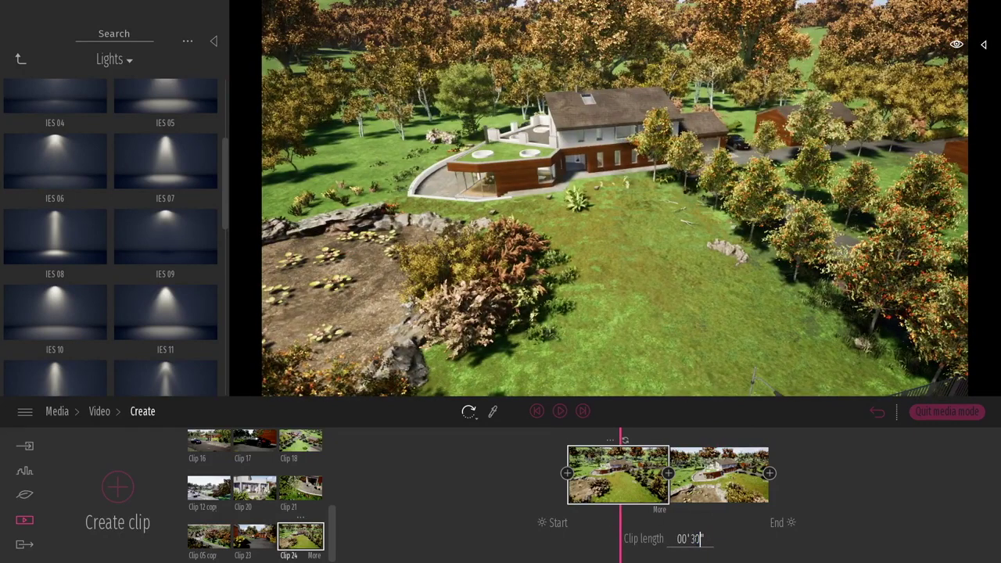
pyautogui.click(562, 413)
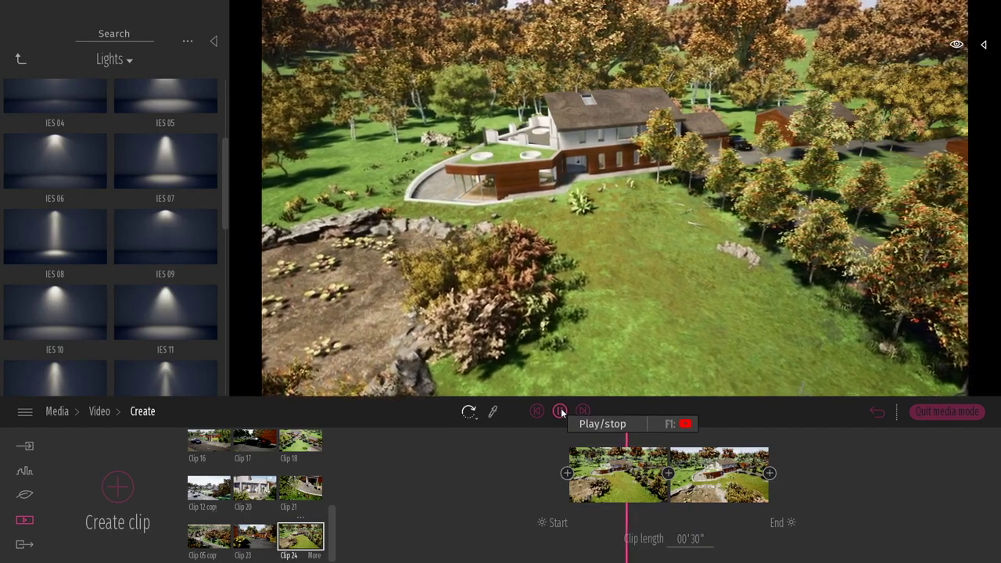
pyautogui.click(562, 413)
# Step: Set the clip's end time of day to 18:53 and play the day-to-evening transition from the first key frame
pyautogui.click(560, 524)
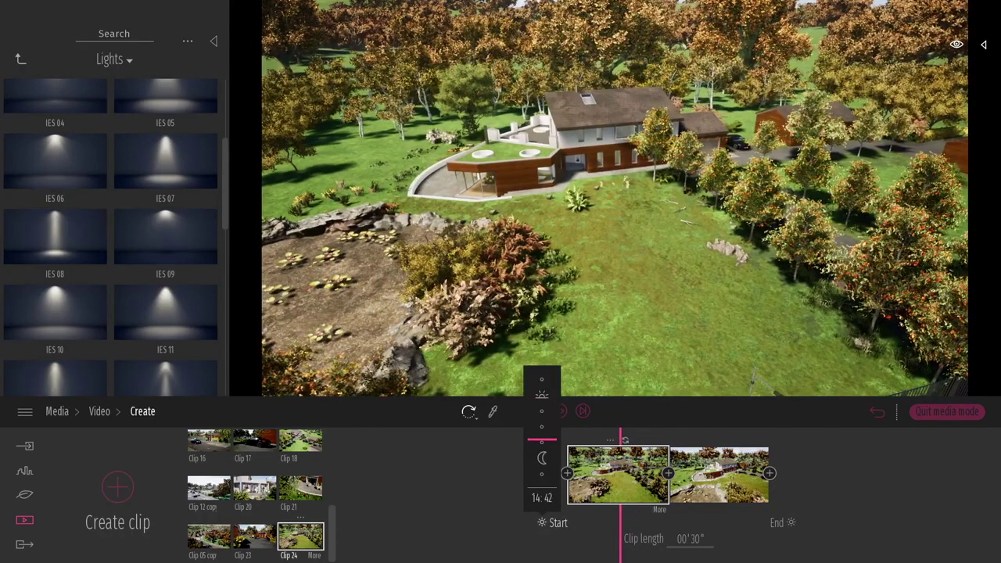
pyautogui.click(779, 528)
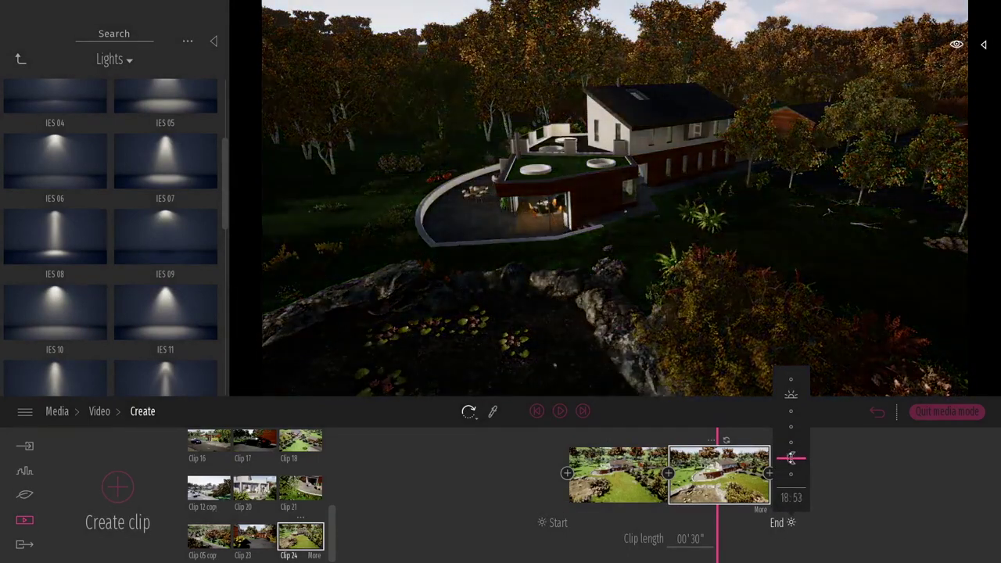
pyautogui.click(618, 473)
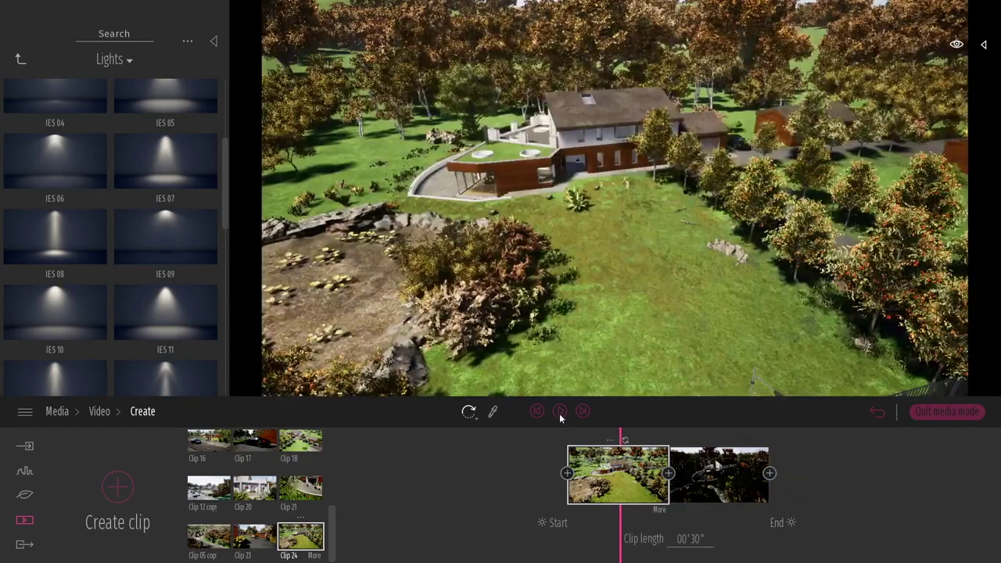
pyautogui.click(560, 414)
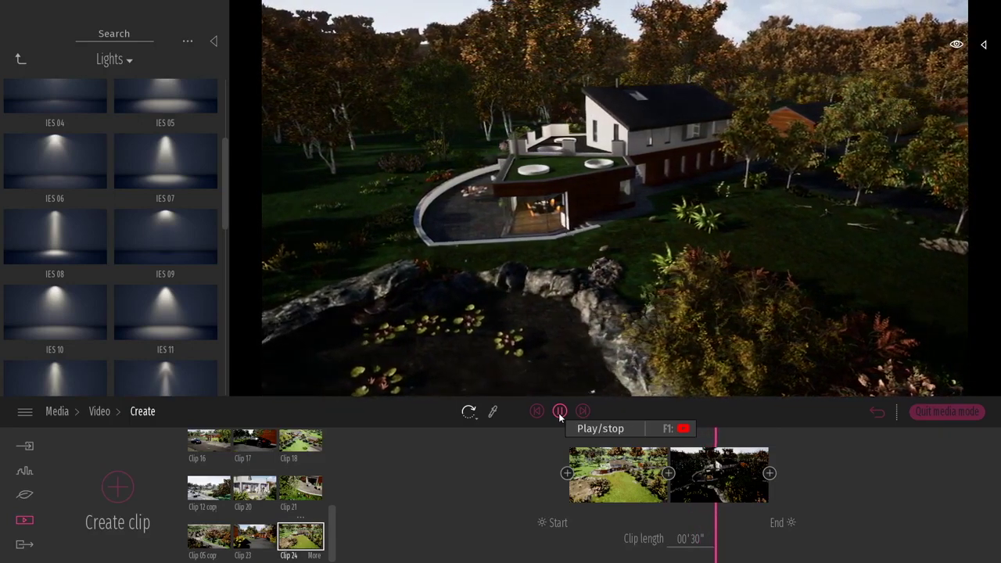
pyautogui.click(560, 412)
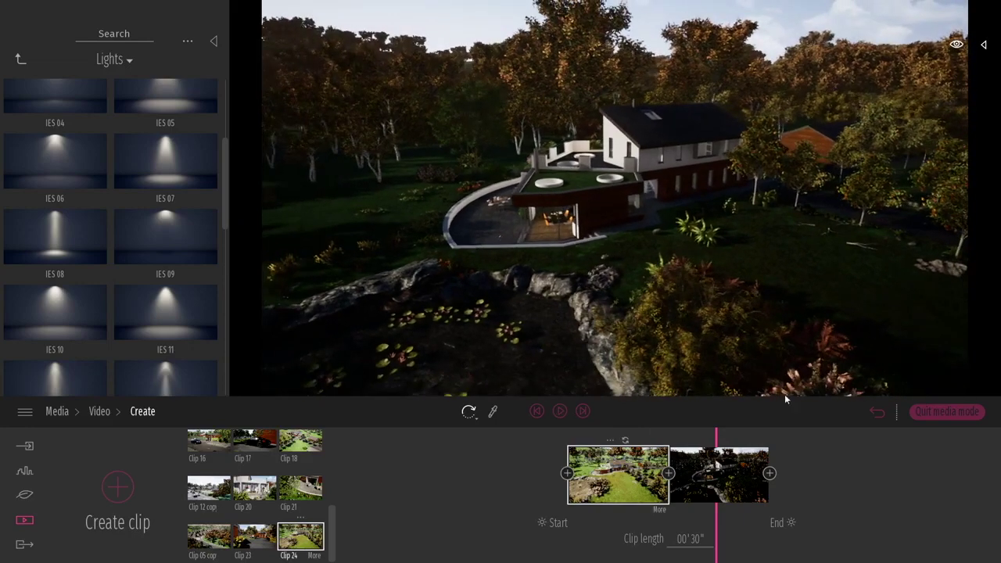
# Step: Quit media mode and return to the overview of media types
pyautogui.click(940, 414)
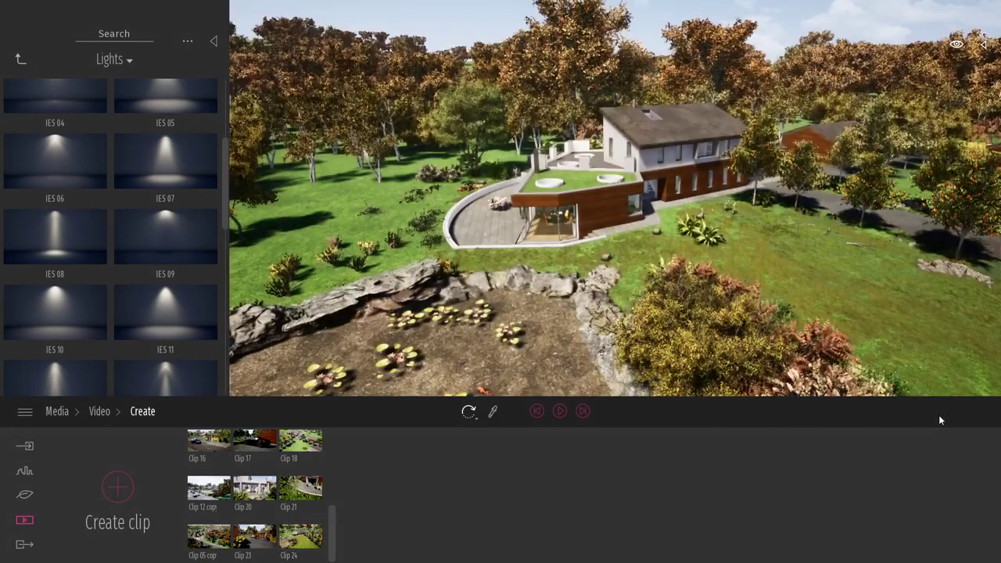
pyautogui.moveTo(698, 279)
pyautogui.keyDown('shift'); pyautogui.mouseDown(button='middle')
pyautogui.moveTo(768, 292)
pyautogui.moveTo(702, 276)
pyautogui.mouseUp(button='middle'); pyautogui.keyUp('shift')
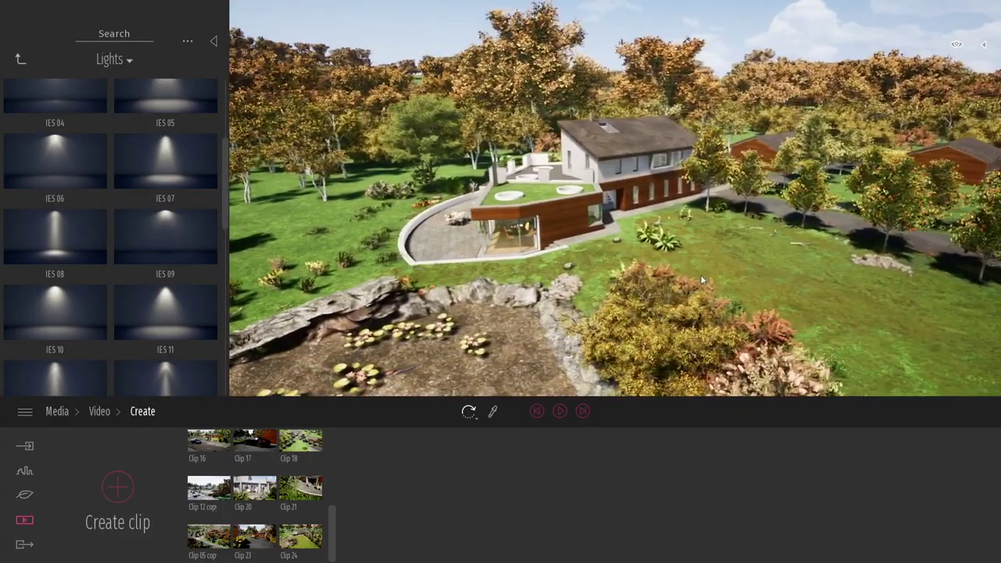
pyautogui.keyDown('shift'); pyautogui.moveTo(701, 279); pyautogui.dragTo(733, 277, button='middle'); pyautogui.keyUp('shift')
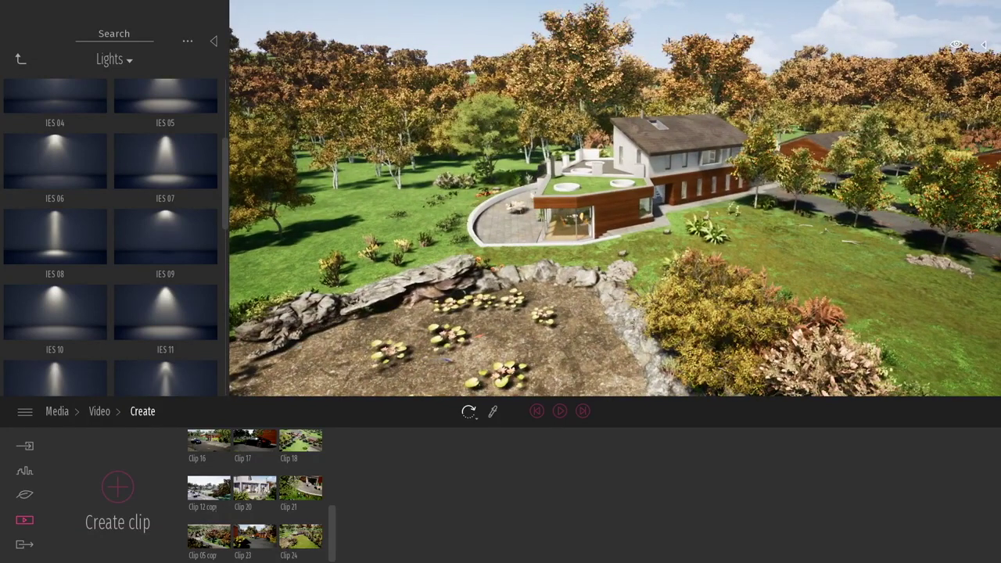
pyautogui.keyDown('shift'); pyautogui.moveTo(733, 277); pyautogui.dragTo(728, 276, button='middle'); pyautogui.keyUp('shift')
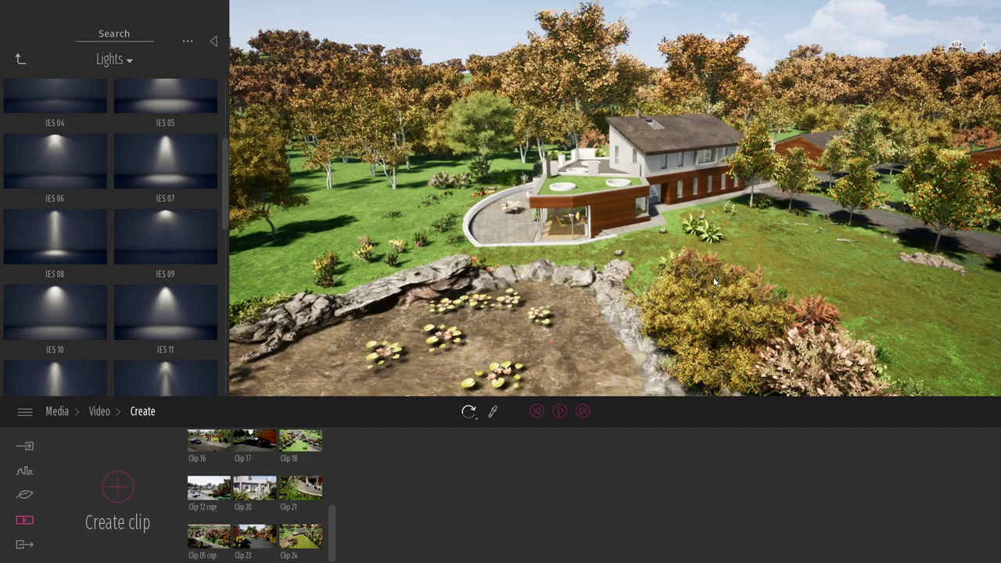
pyautogui.click(50, 413)
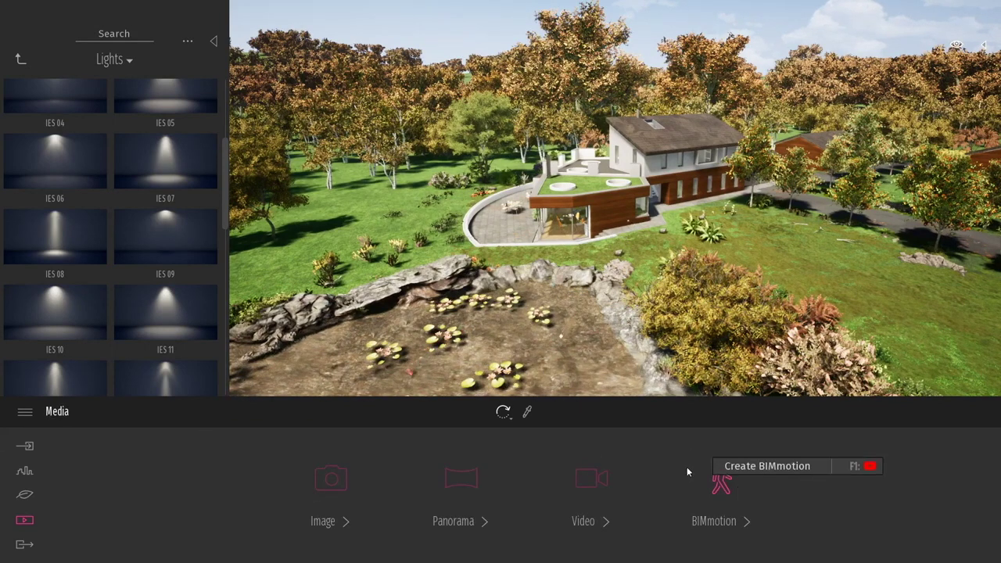
# Step: Frame the house's entrance facade from the front lawn and switch the viewport to full-screen display
pyautogui.keyDown('shift'); pyautogui.moveTo(732, 256); pyautogui.dragTo(649, 233, button='middle'); pyautogui.keyUp('shift')
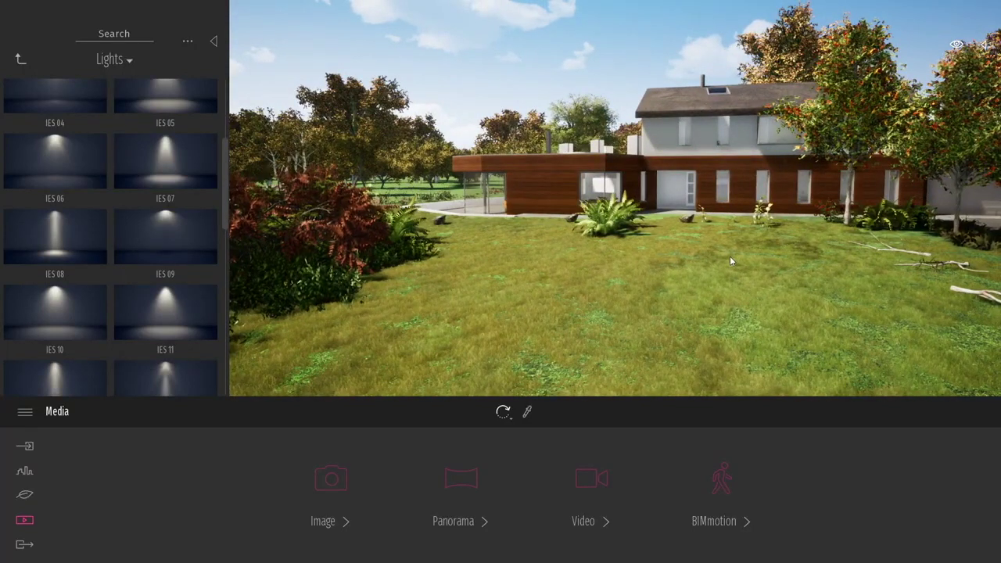
pyautogui.scroll(-3, 712, 247)
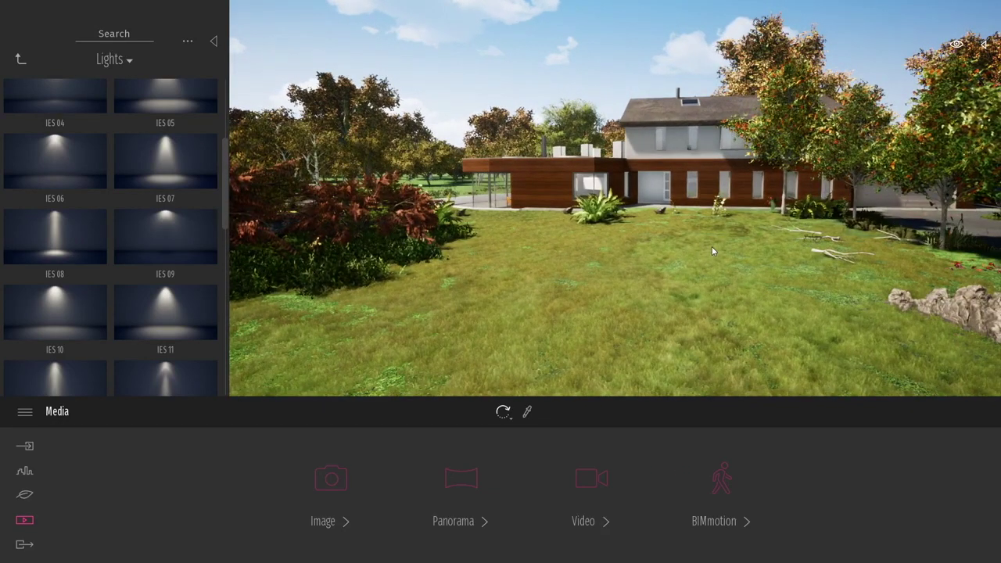
pyautogui.click(953, 46)
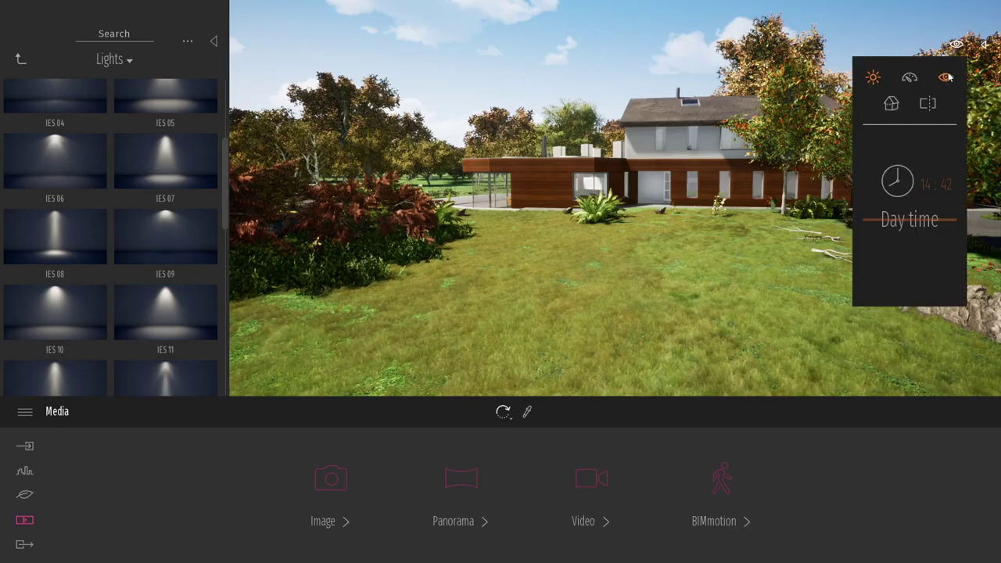
pyautogui.click(945, 77)
pyautogui.click(910, 209)
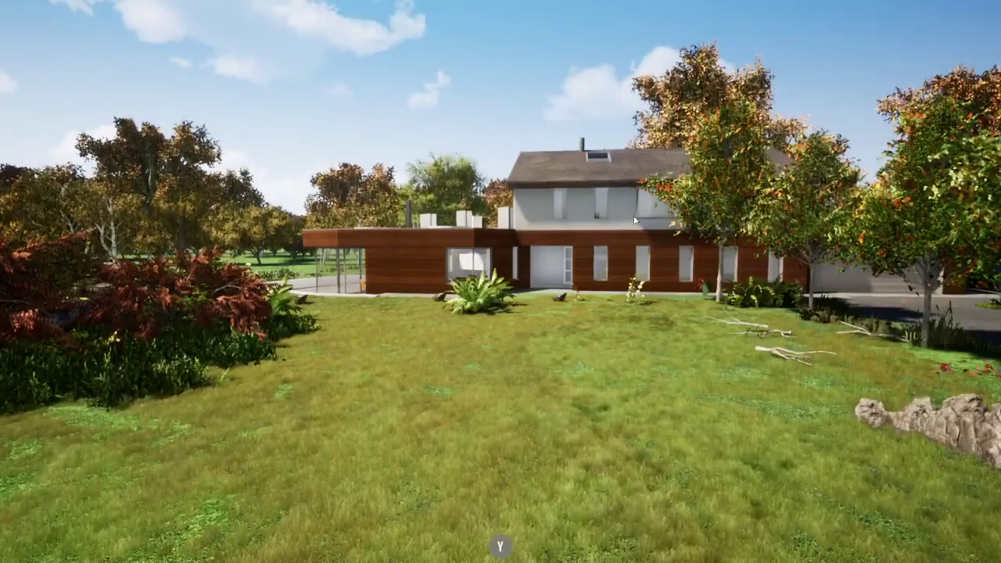
# Step: Approach the house across the front lawn, show the full-screen presentation controls and set the time of day to 12:37
pyautogui.press('w')
pyautogui.press('w')
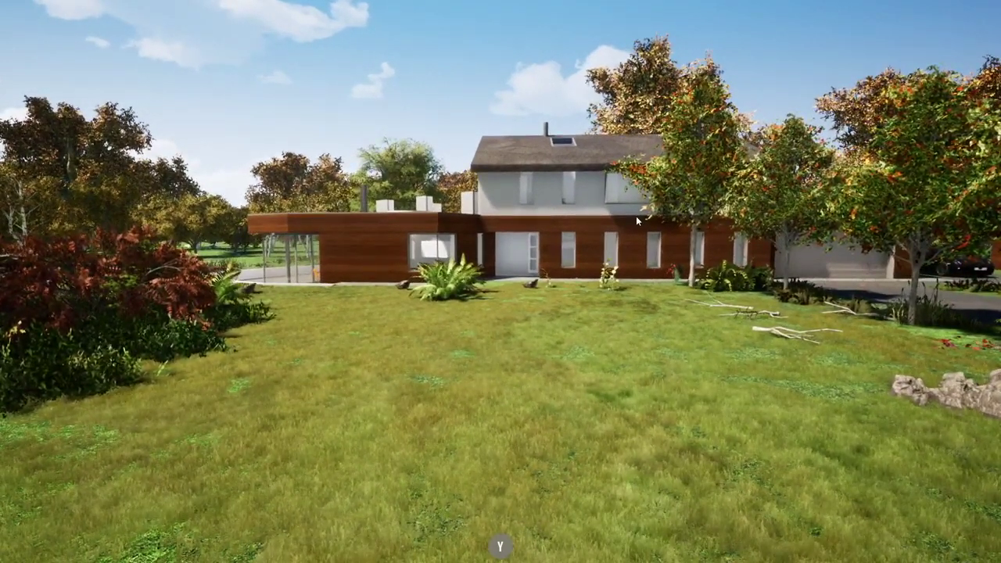
pyautogui.click(499, 546)
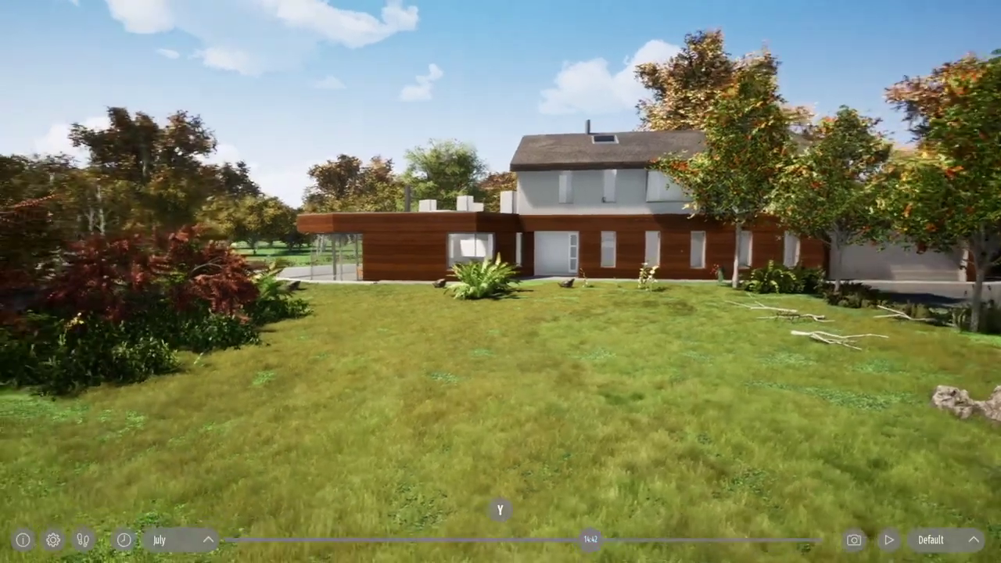
pyautogui.moveTo(591, 540); pyautogui.dragTo(542, 539)
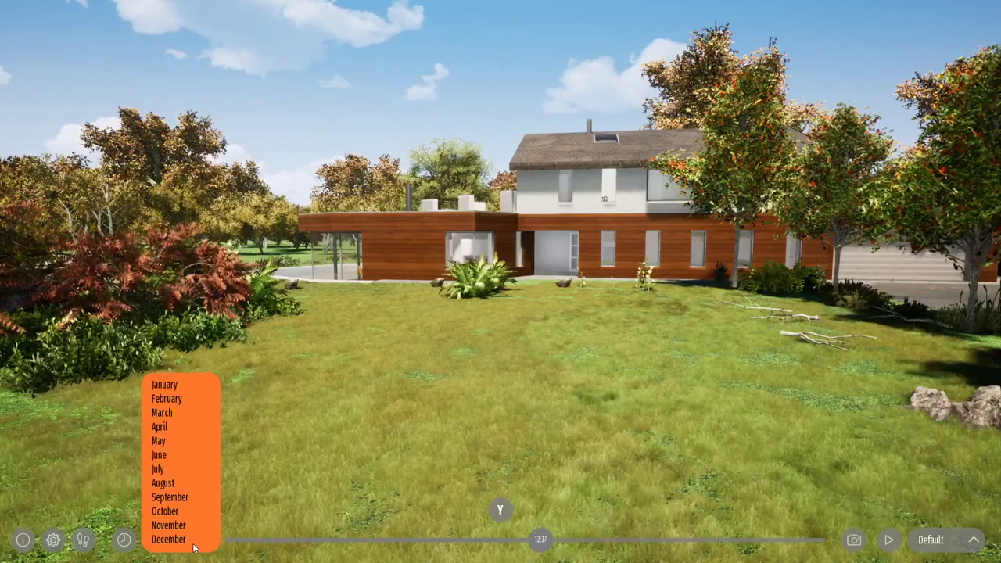
# Step: Walk across the lawn towards the entrance facade in pedestrian mode, and return to flying to view the house from above
pyautogui.click(77, 550)
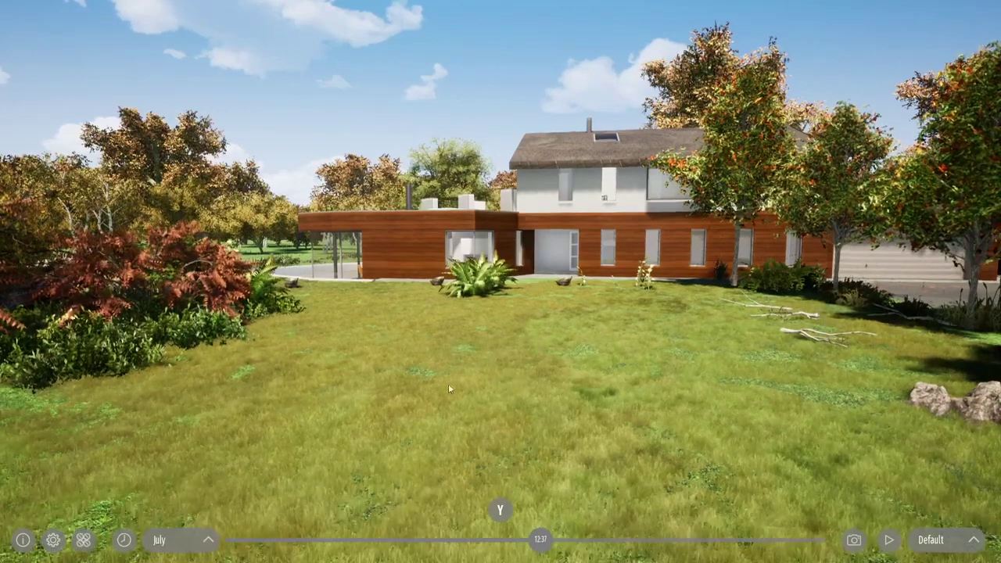
pyautogui.press('w')
pyautogui.moveTo(661, 275); pyautogui.dragTo(662, 337)
pyautogui.press('w')
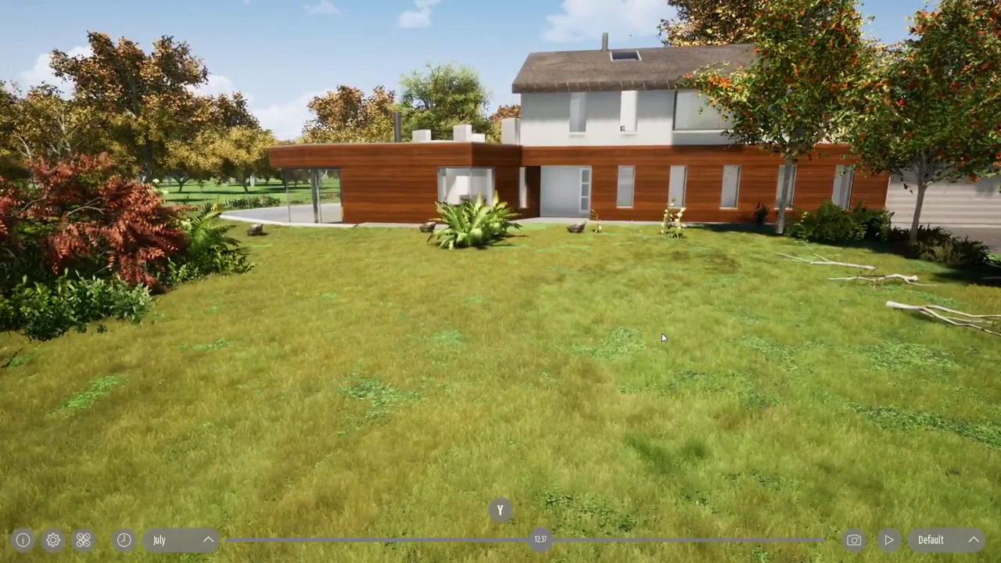
pyautogui.press('w')
pyautogui.moveTo(571, 369); pyautogui.dragTo(471, 420)
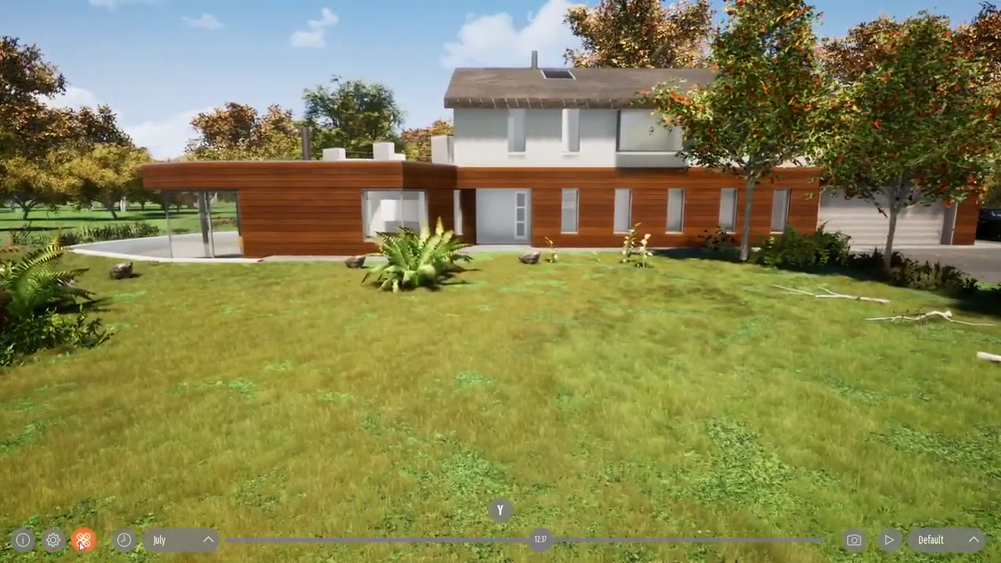
pyautogui.click(82, 540)
pyautogui.press('e')
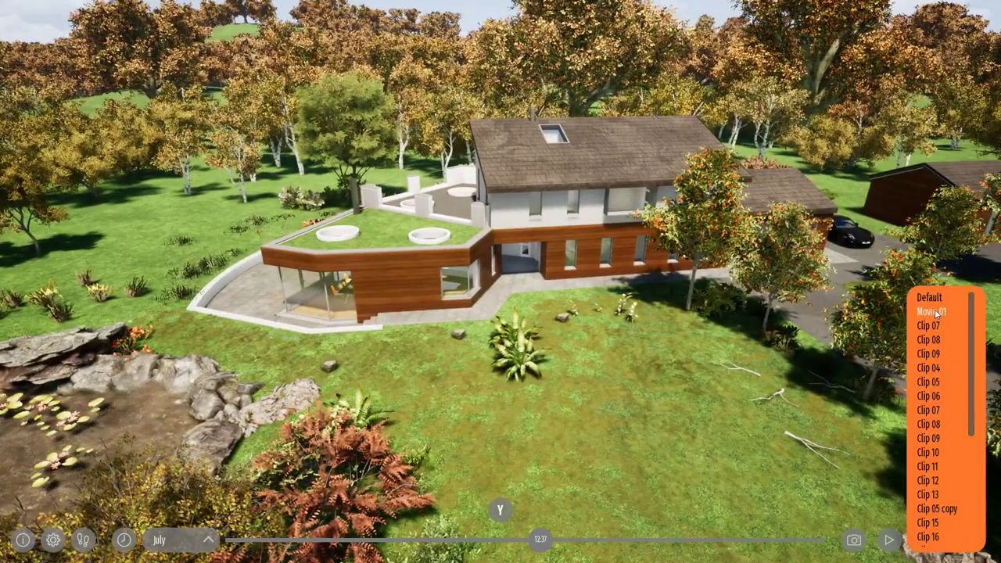
# Step: Play Movie 01 in the full-screen presentation, pause it over the neighbourhood and look around from the paused camera
pyautogui.click(932, 312)
pyautogui.click(891, 541)
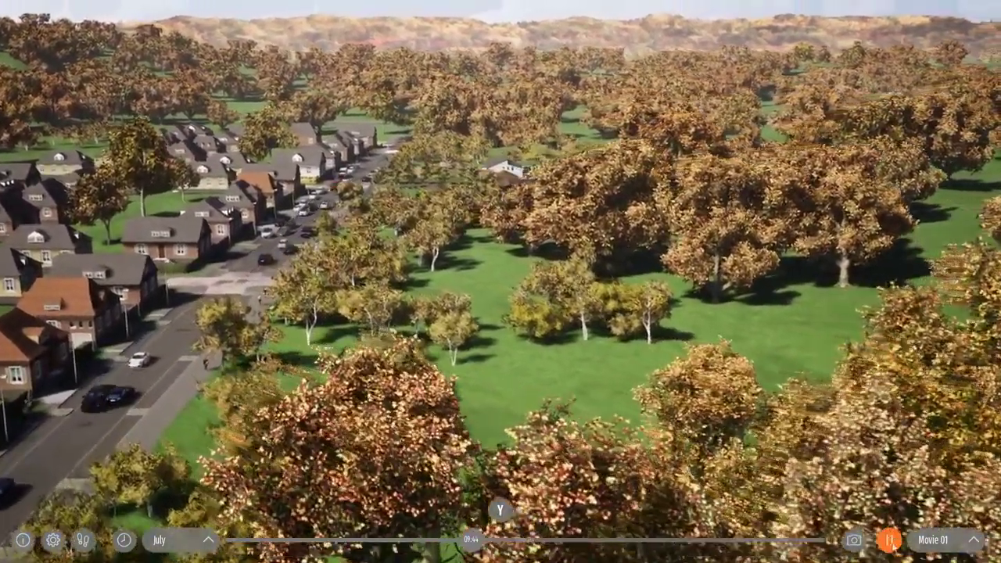
pyautogui.click(890, 541)
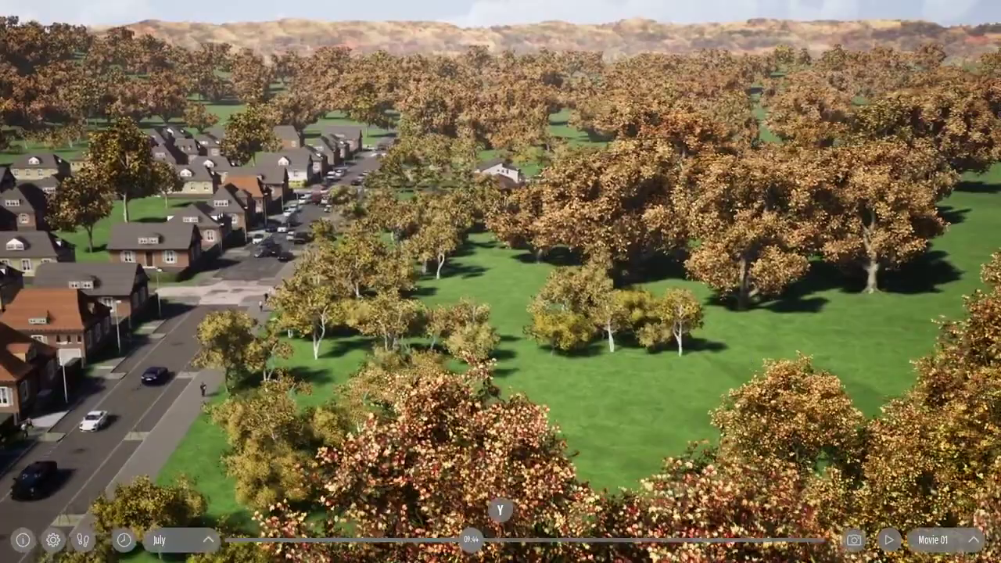
pyautogui.moveTo(500, 282); pyautogui.dragTo(448, 254, button='right')
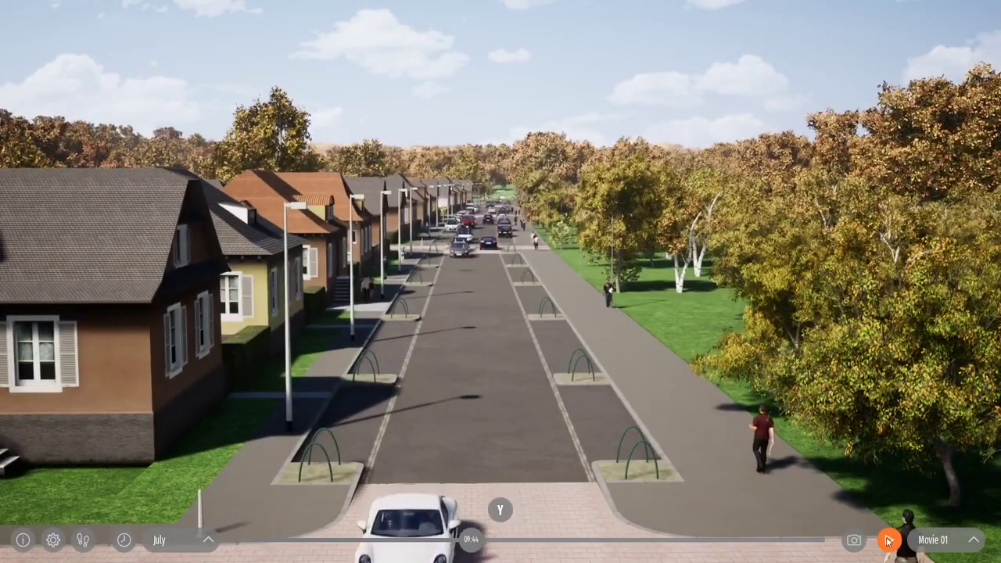
# Step: Resume Movie 01, pause it at the street crossing facing the house and look around the scene
pyautogui.click(888, 540)
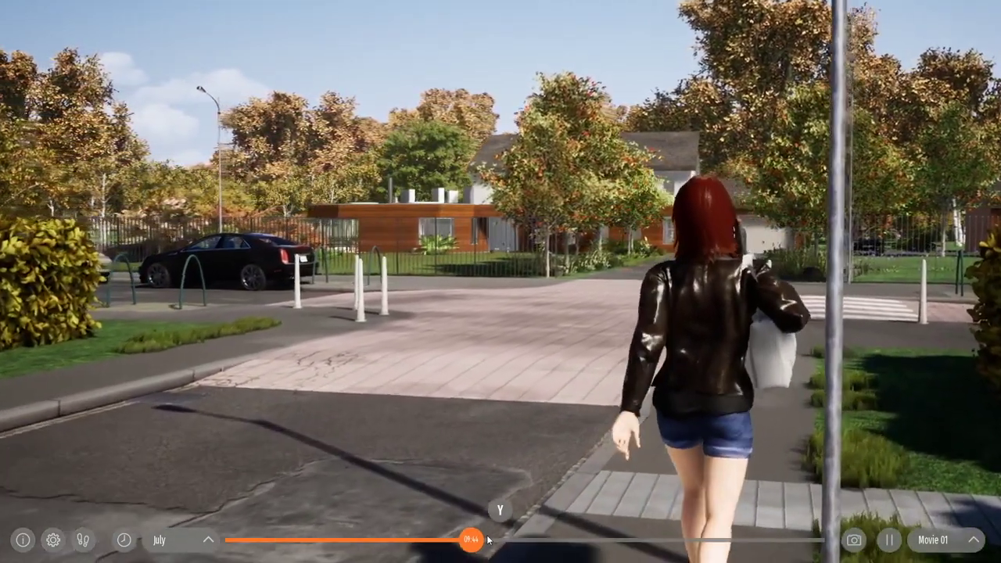
pyautogui.press('space')
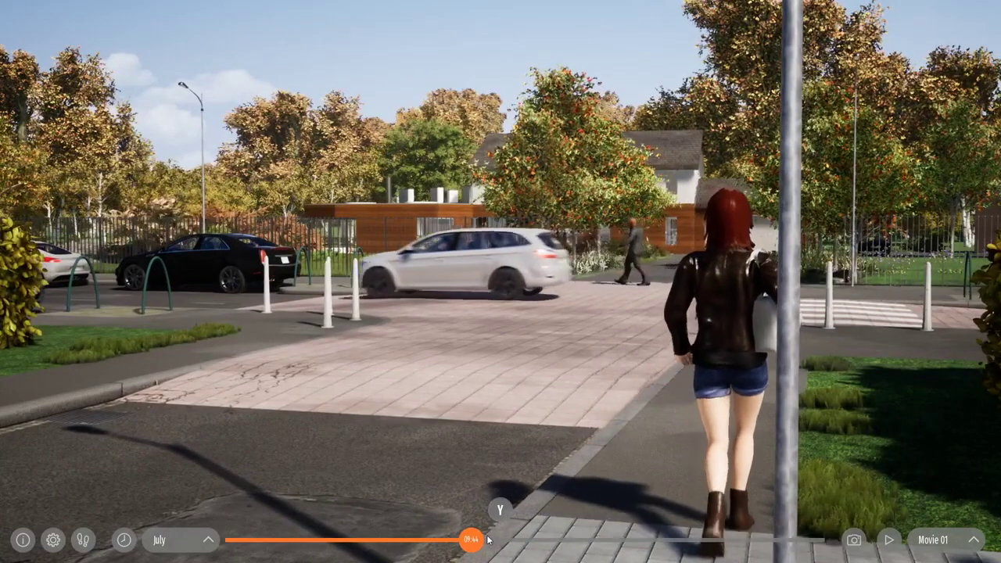
pyautogui.press('Left')
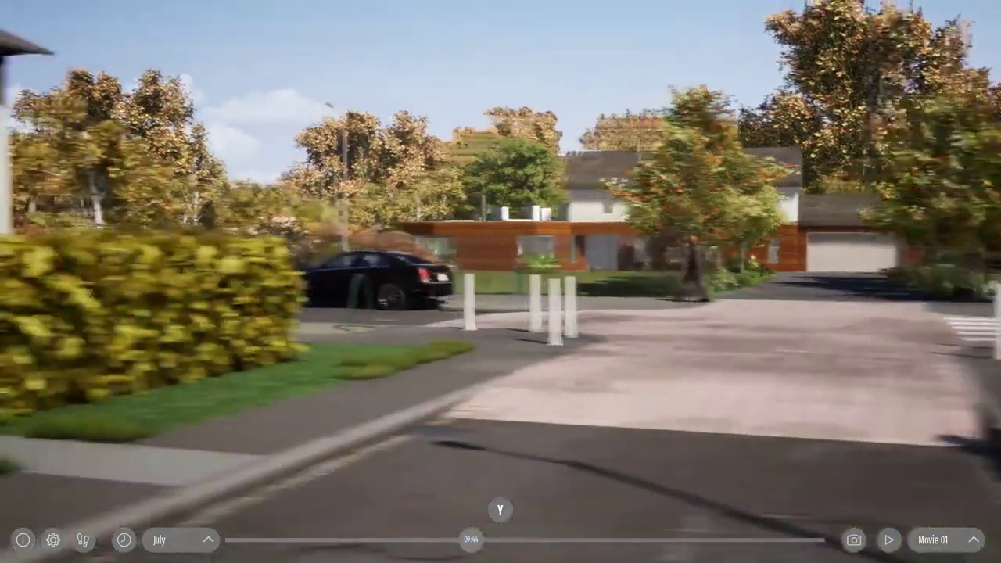
pyautogui.press('Right')
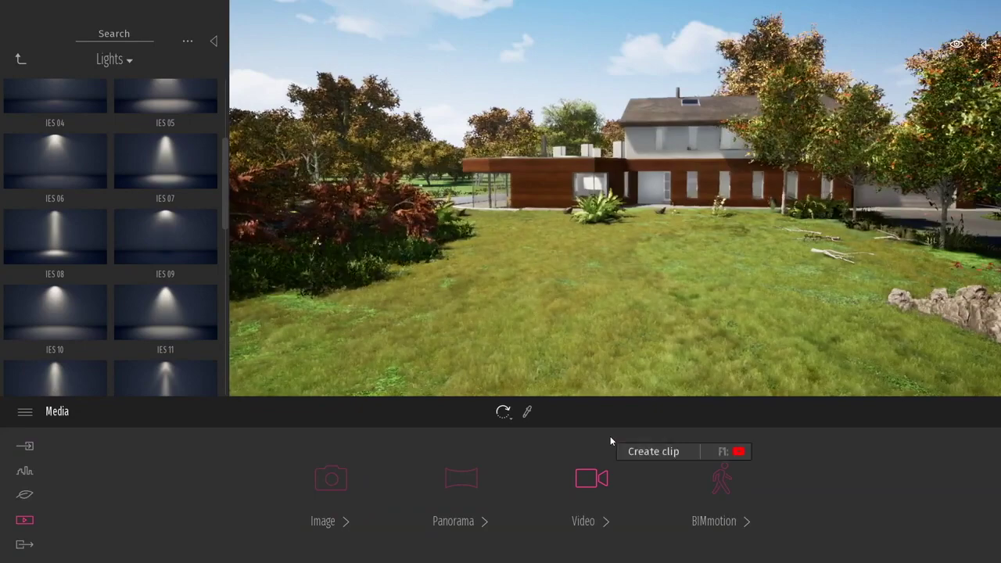
# Step: Pull the editor's camera back over the front lawn to view the house with its surrounding trees
pyautogui.moveTo(636, 239); pyautogui.dragTo(723, 262, button='right')
pyautogui.press('s')
pyautogui.press('s')
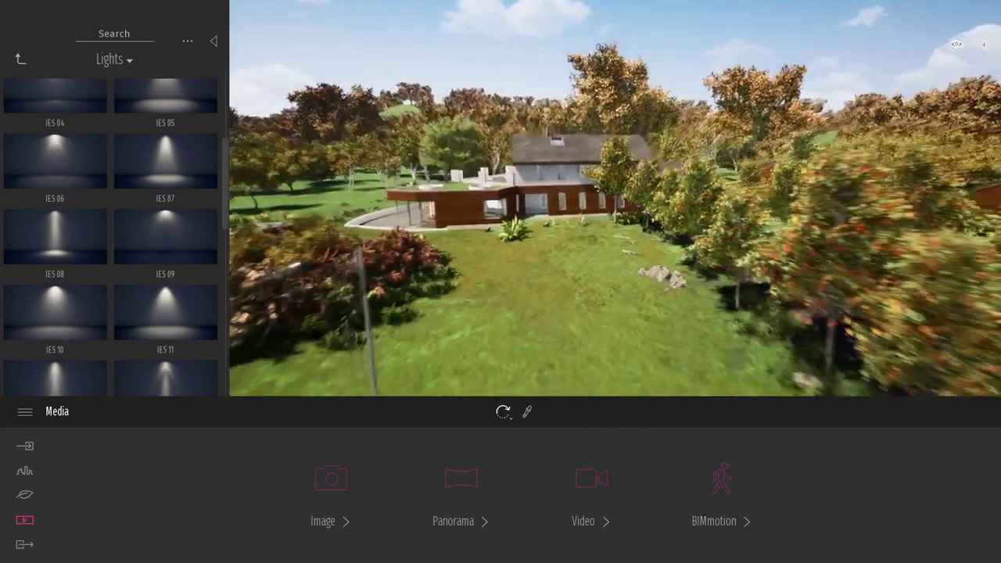